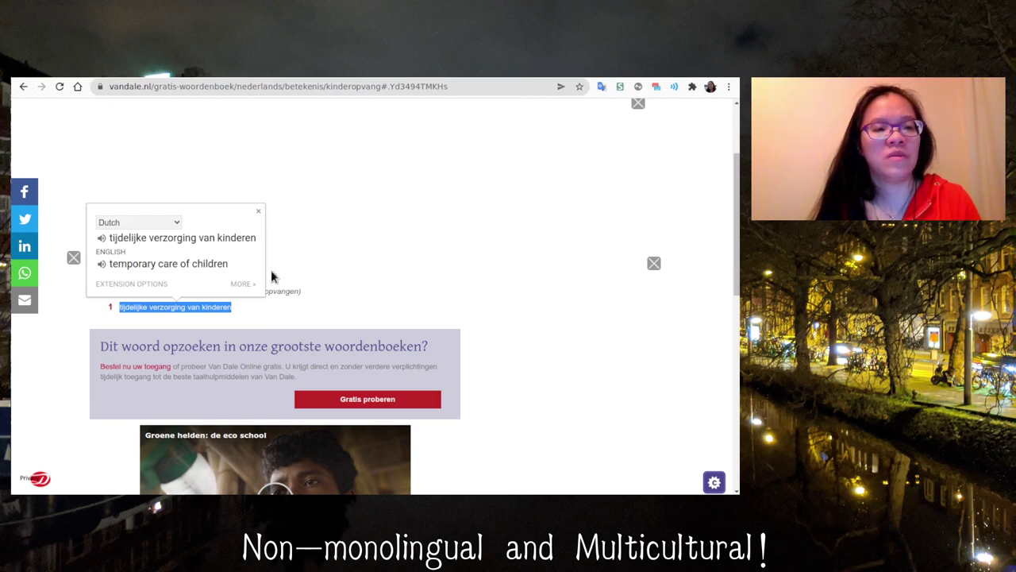
Step: Dismiss the translation pop-up and look up "kinderdagverblijf" in the Dutch dictionary
click(379, 302)
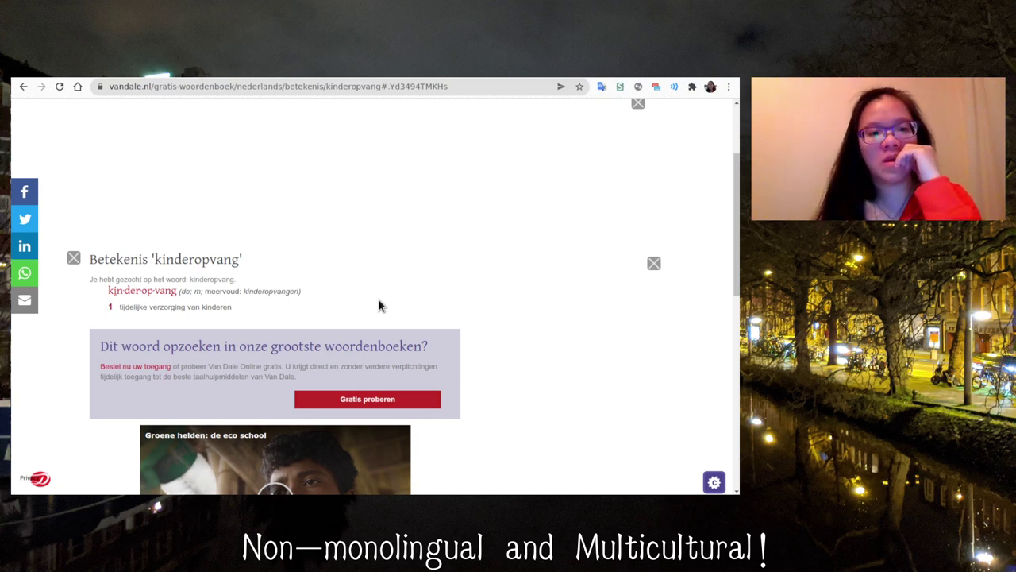
scroll(378, 298, up, 3)
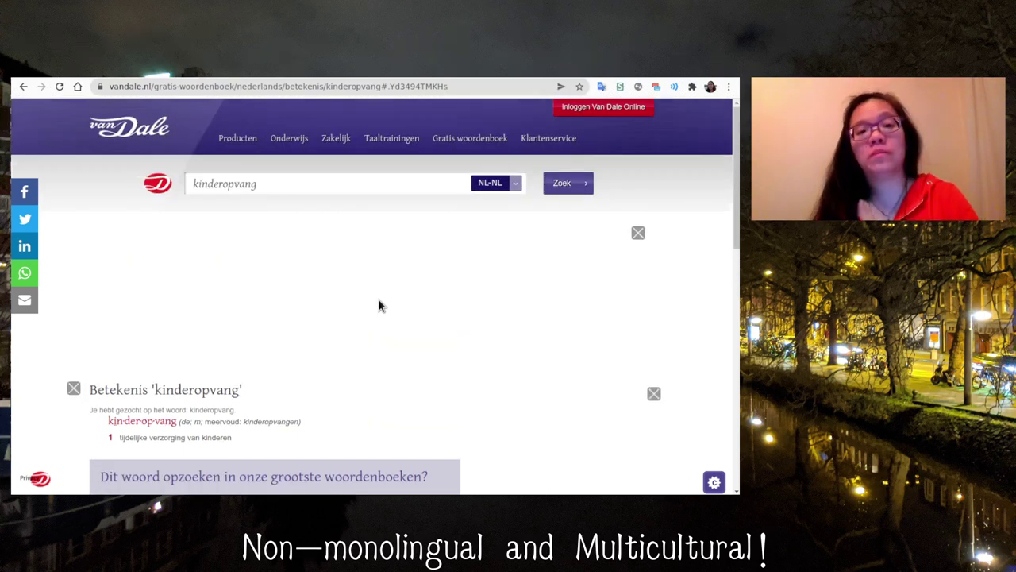
click(368, 184)
text(k)
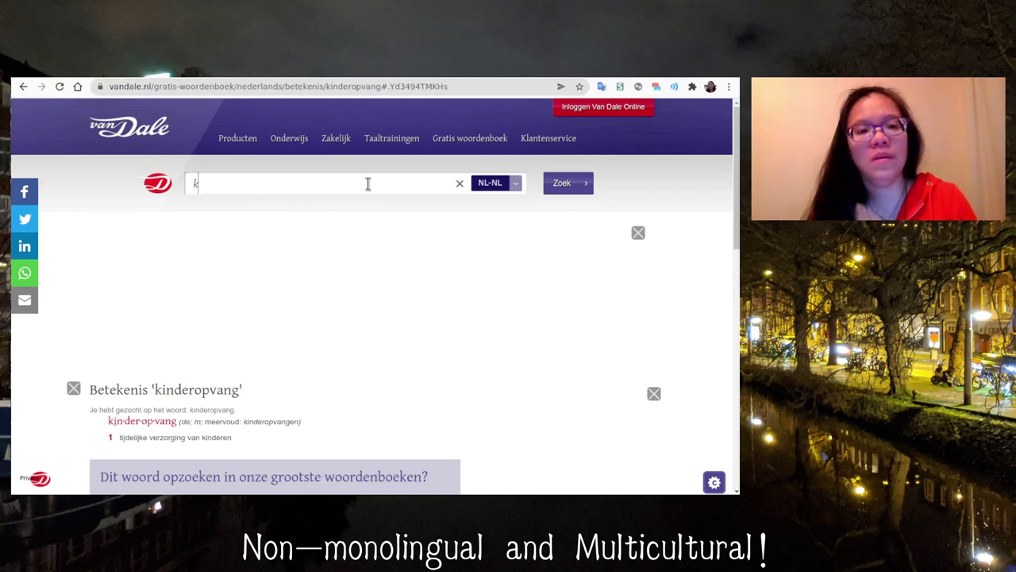
text(inderda)
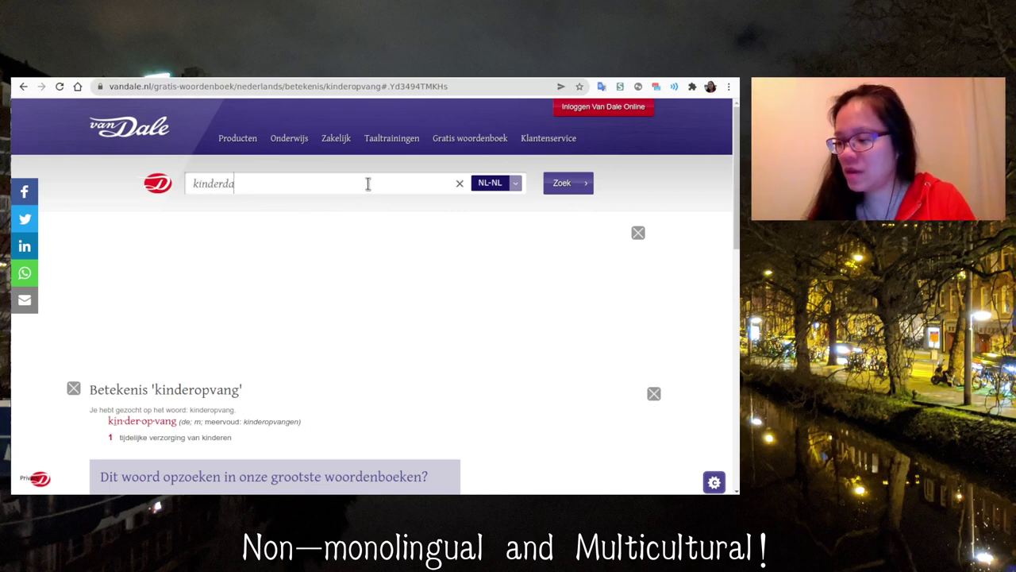
text(gverblijf)
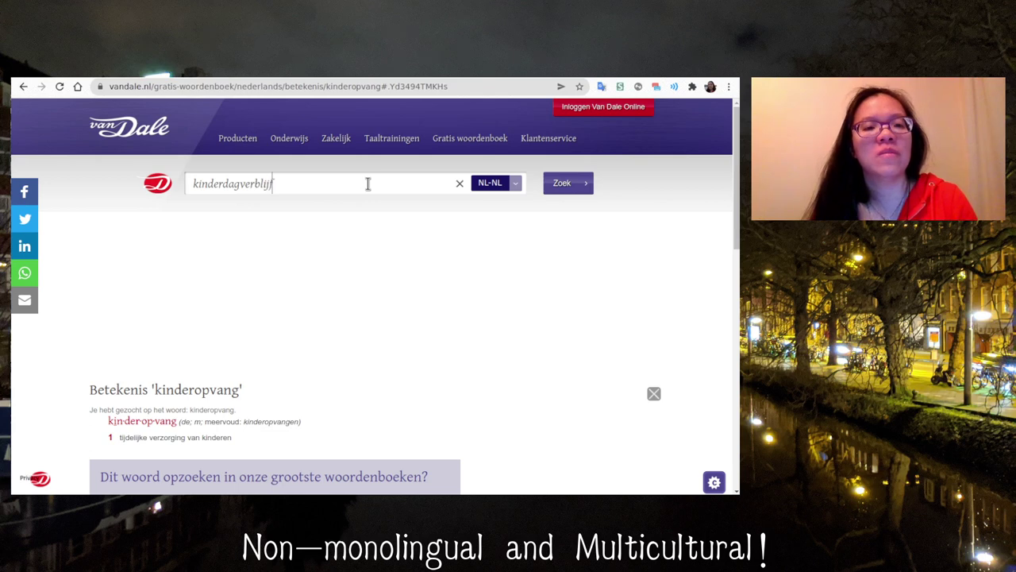
key(Return)
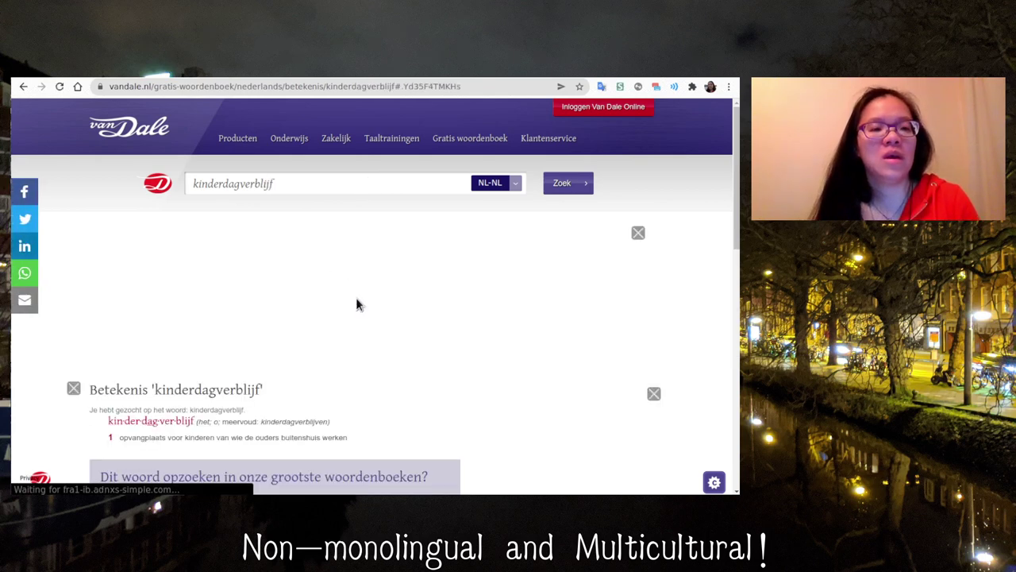
Step: Translate the word "opvangplaats" in the definition of "kinderdagverblijf" into English, then dismiss the translation
scroll(347, 359, down, 1)
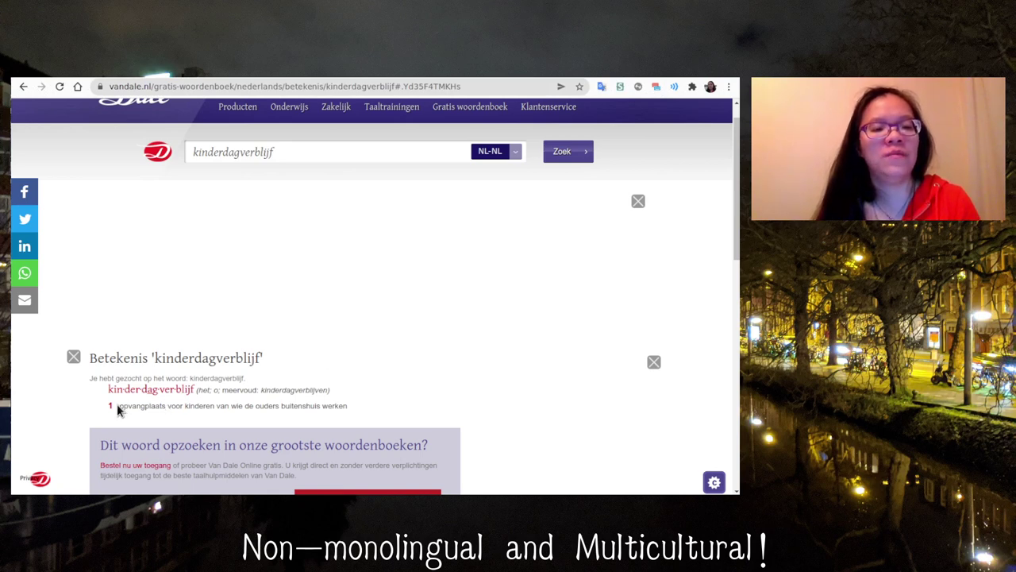
drag(117, 408, 220, 406)
click(347, 406)
triple_click(347, 406)
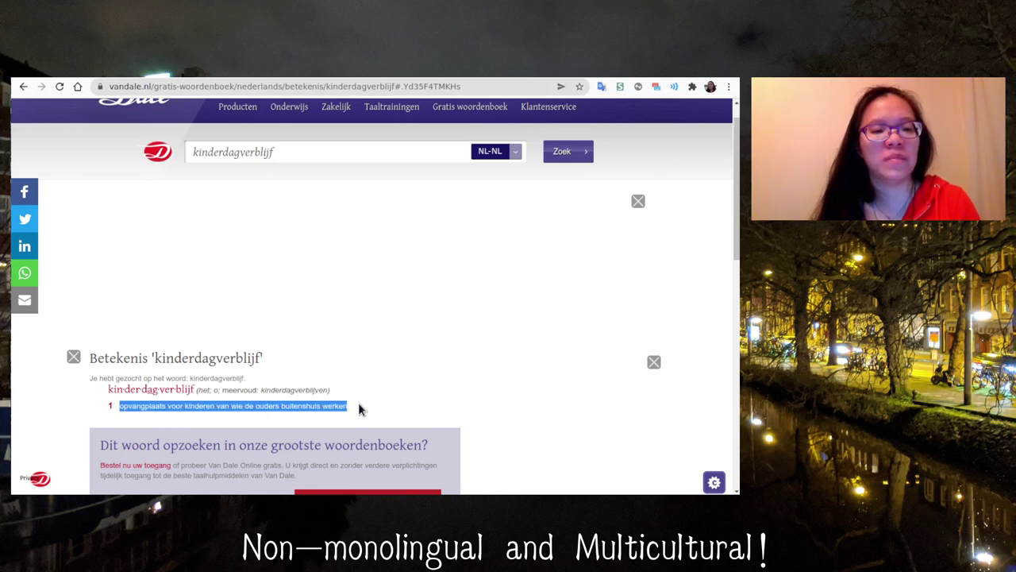
double_click(134, 408)
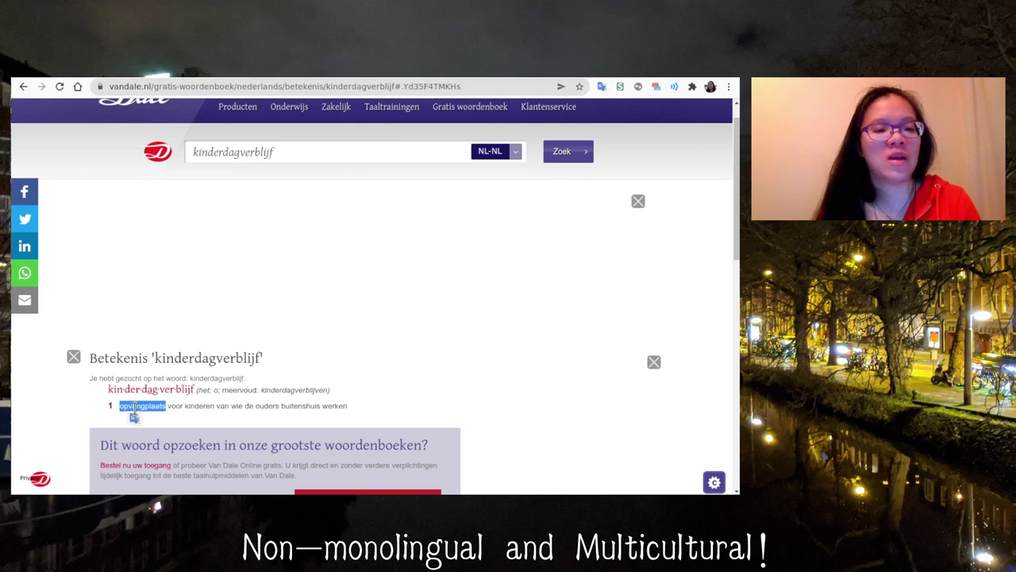
click(135, 419)
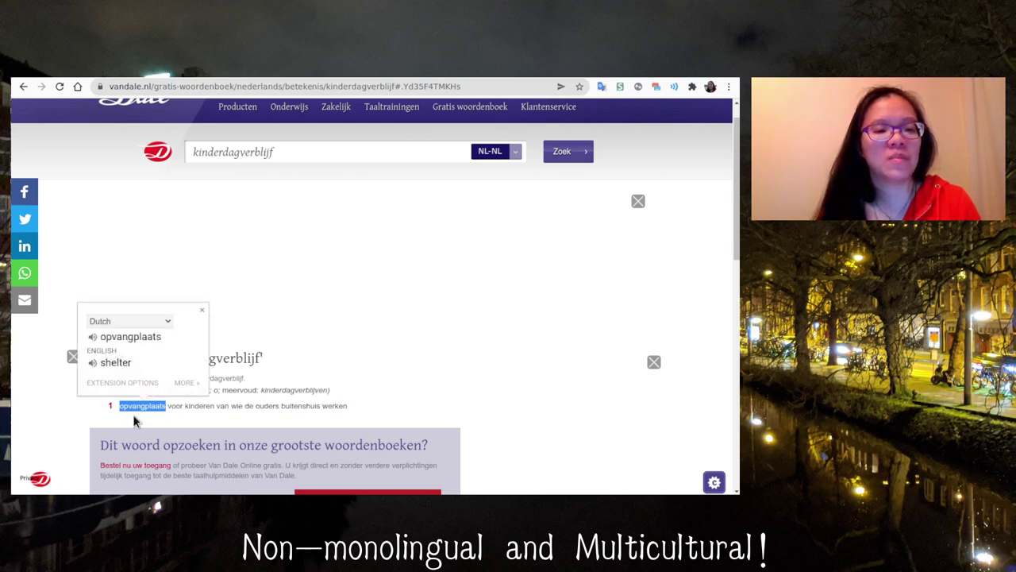
click(184, 419)
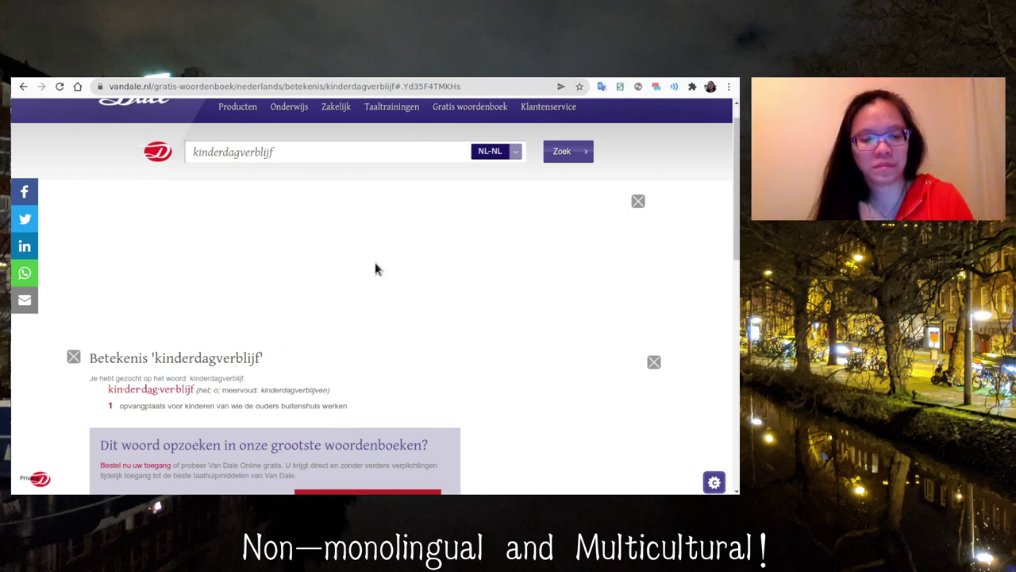
Step: Switch to the Anki Add window, enter "the daycare center" as the English side of "het kinderdagverblijf", and add the card
key(alt+Tab)
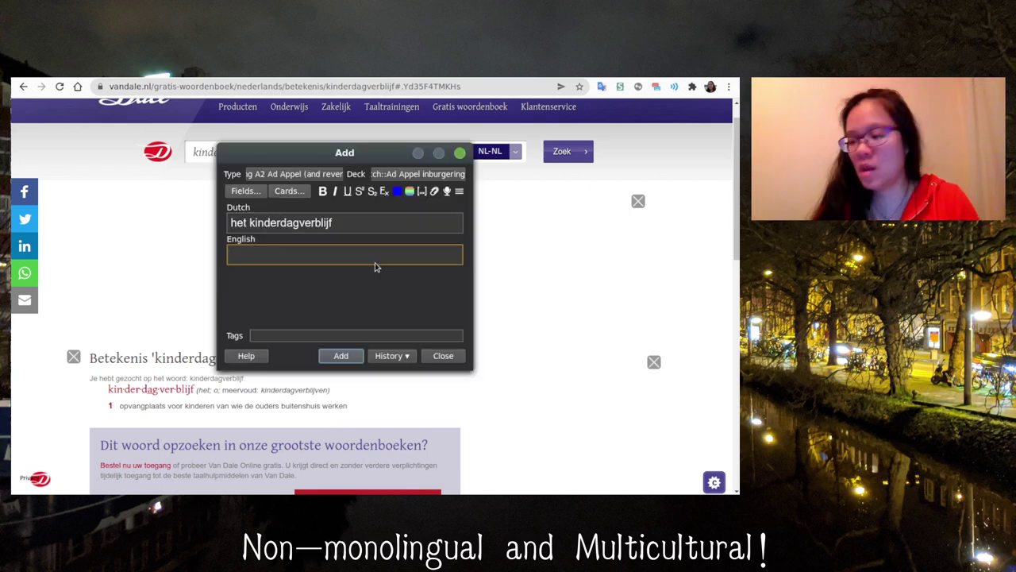
text(the day)
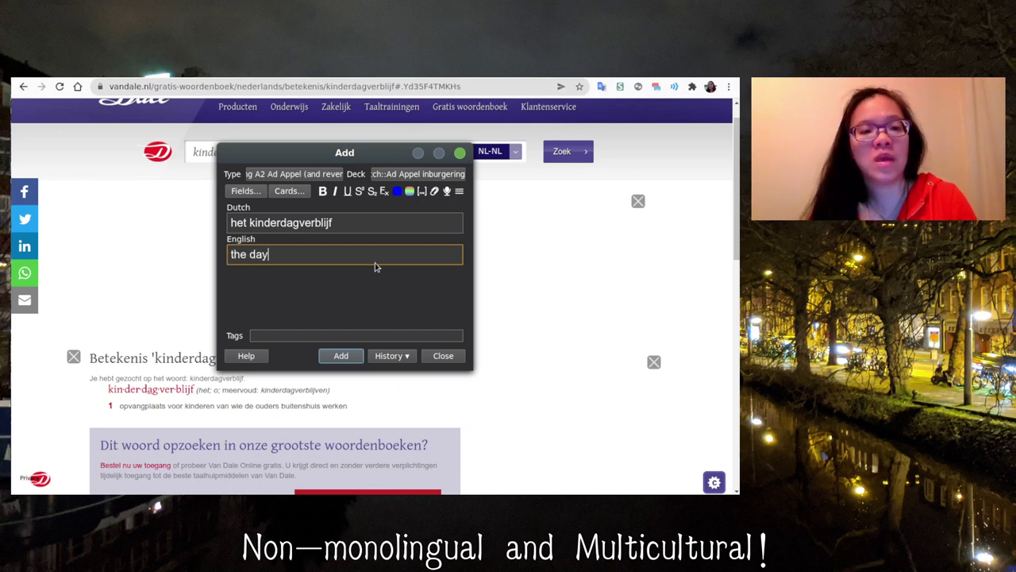
text(care cen)
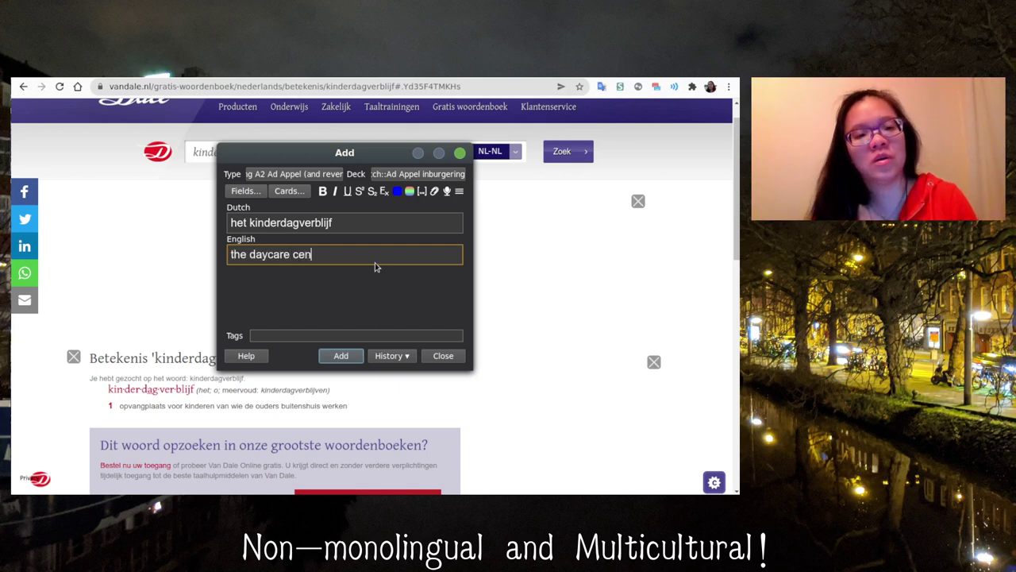
text(ter)
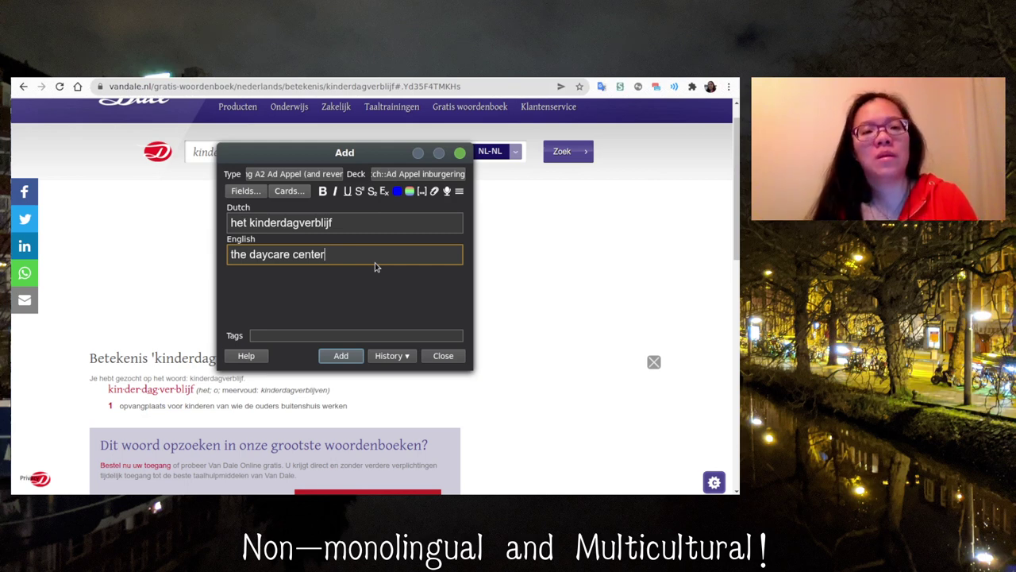
key(ctrl+Return)
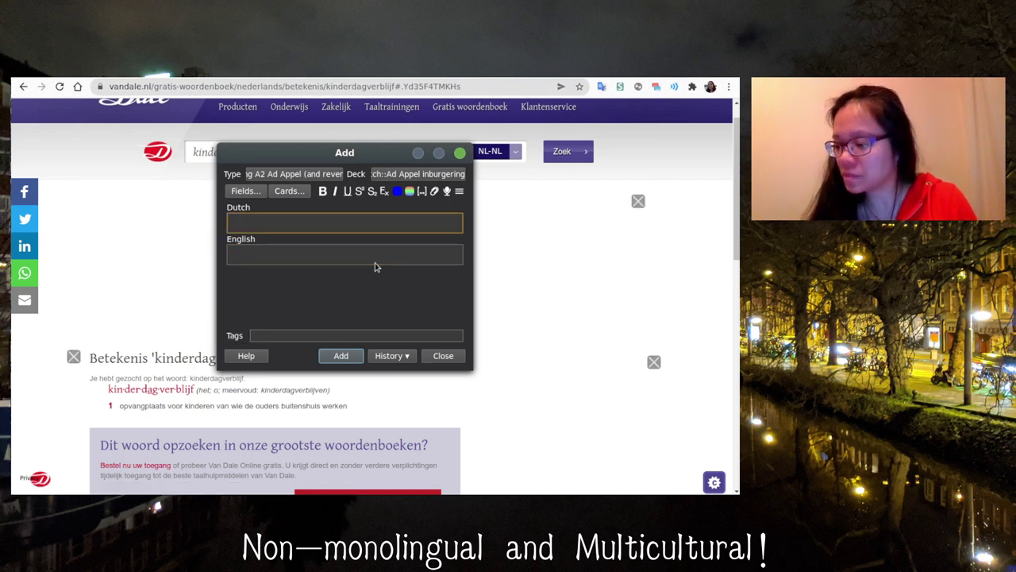
Step: Enter "de kinderwagen" as the Dutch side of a new card
text(de)
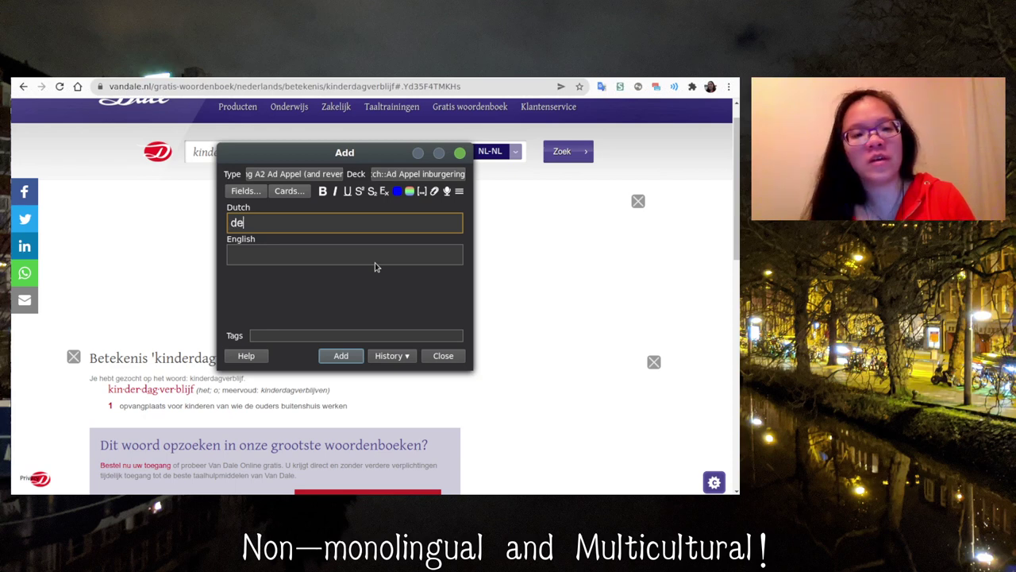
text( kinderwagen)
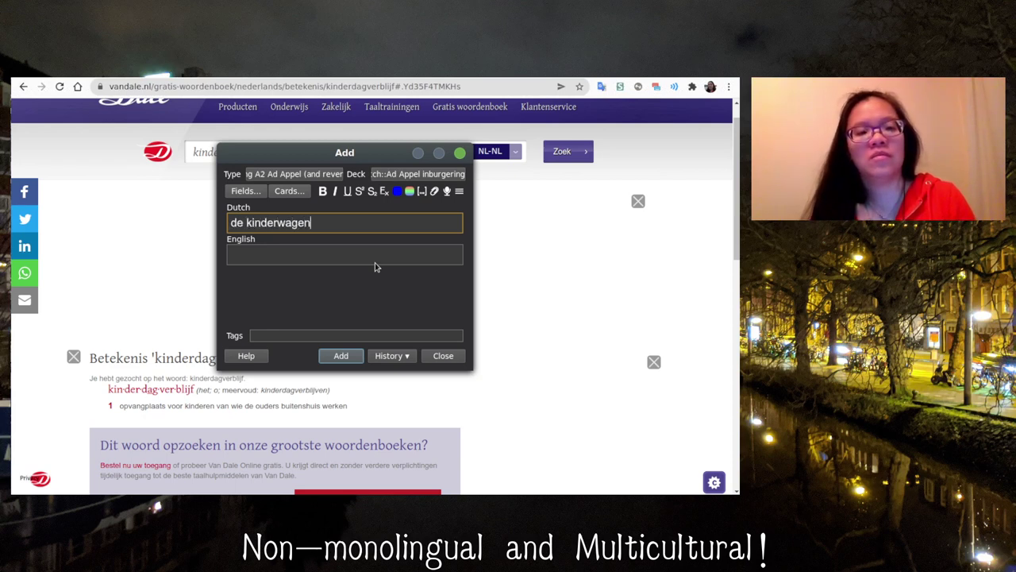
key(Tab)
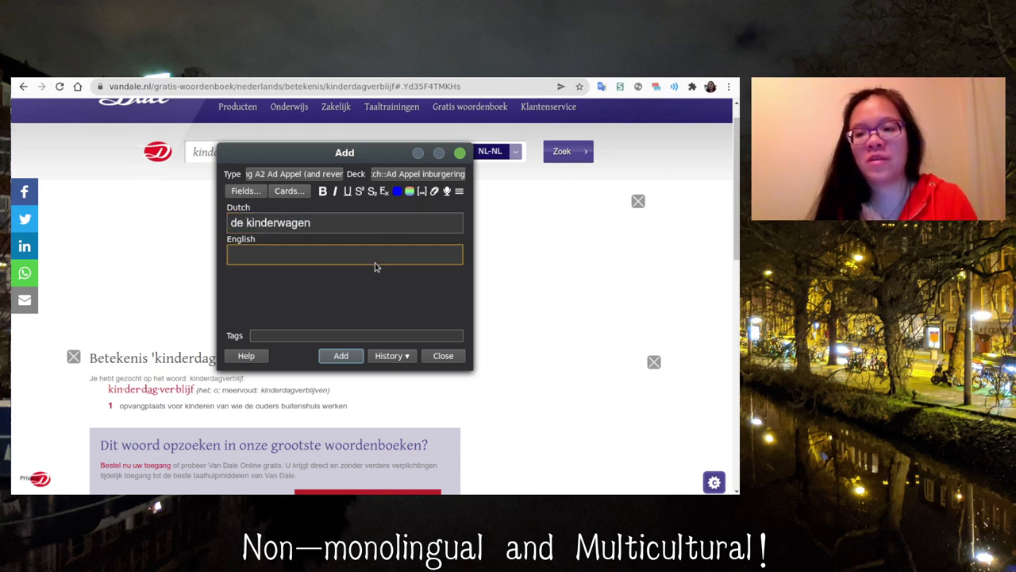
Step: Switch to the Van Dale dictionary in the browser and look up "kinderwagen"
click(201, 152)
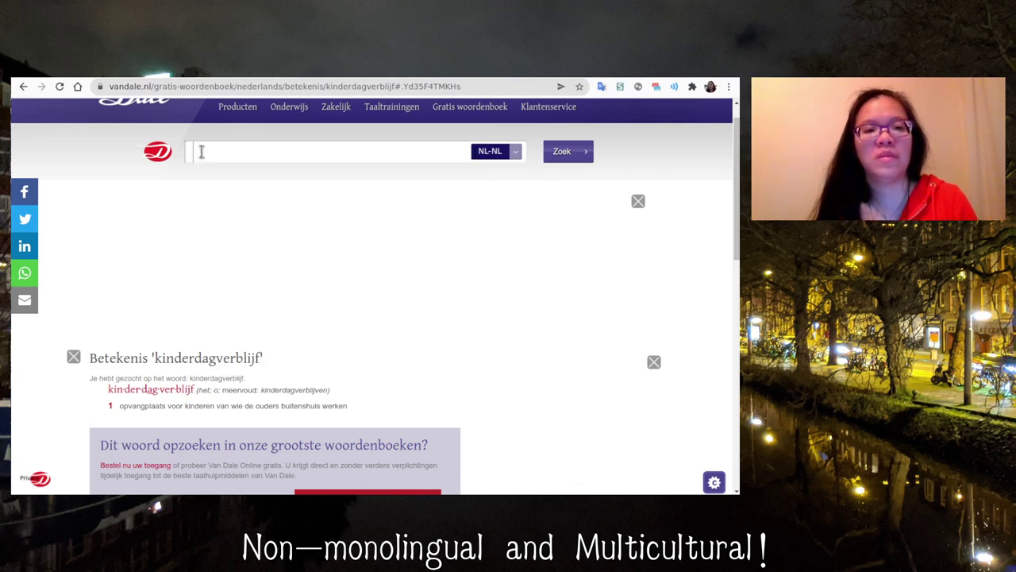
text(kinderwagen)
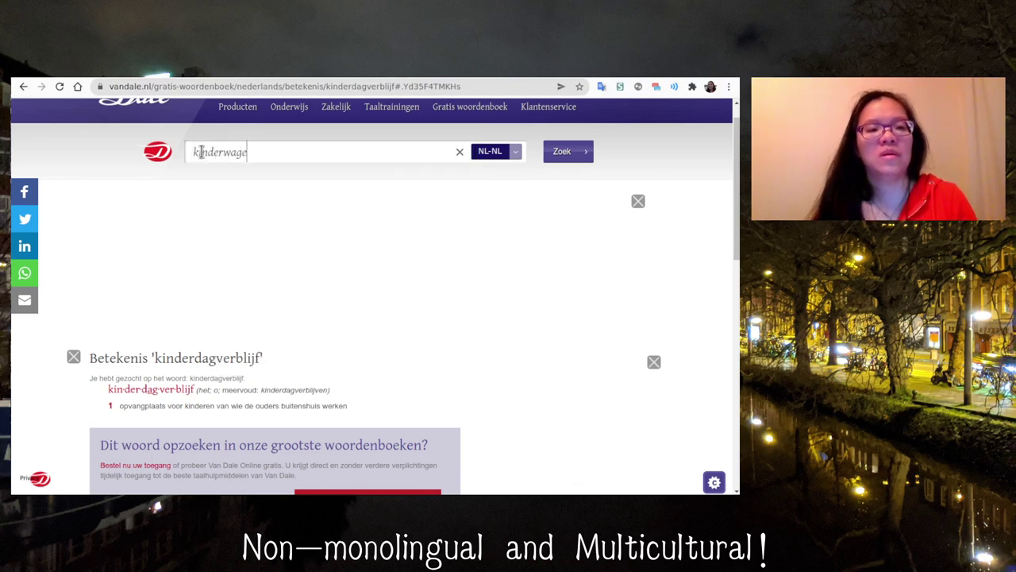
key(Return)
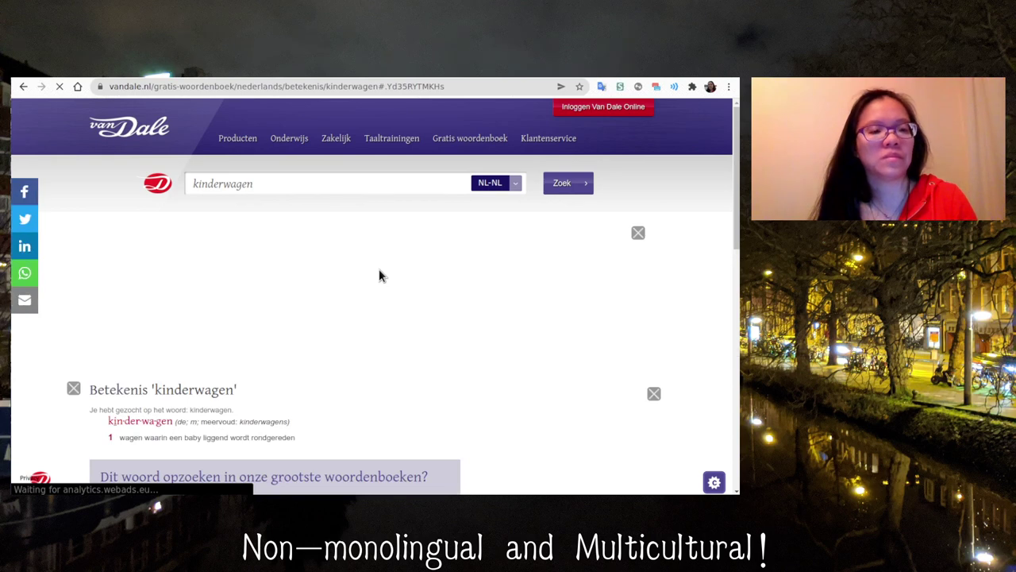
scroll(329, 332, down, 1)
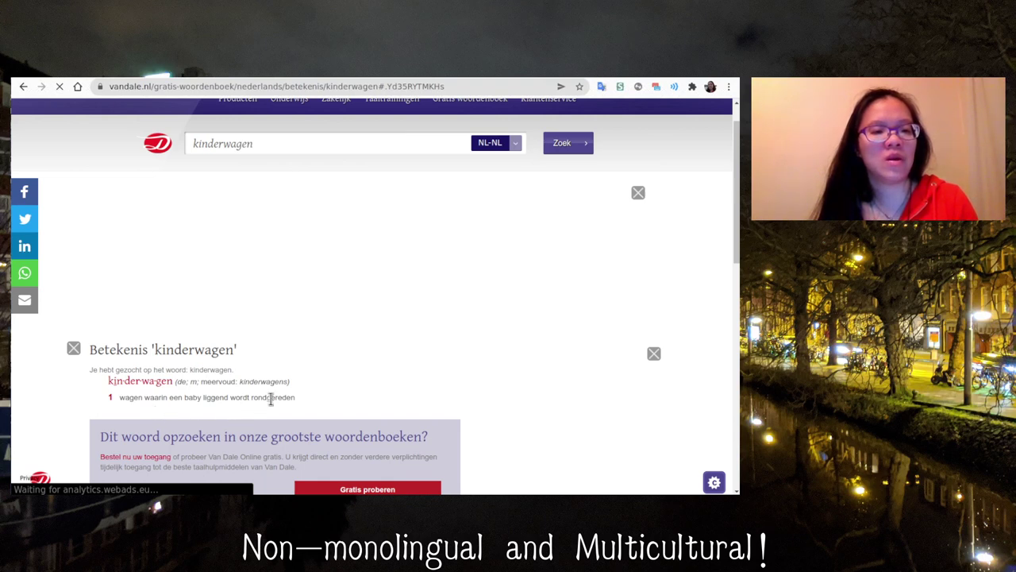
Step: Translate "kinderwagen" into English with the Google Translate extension
click(601, 87)
text(kinderw)
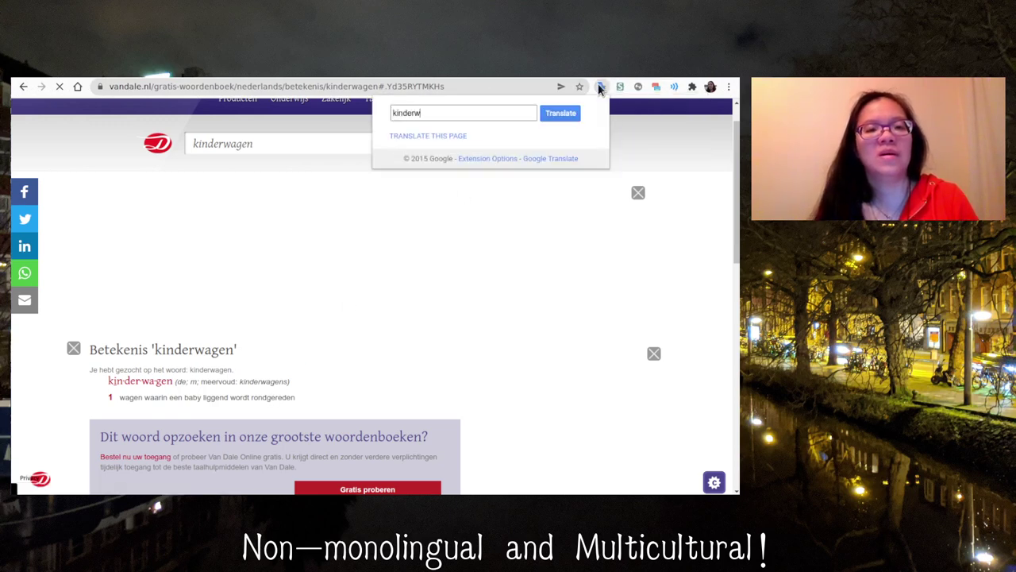
text(agen)
key(Return)
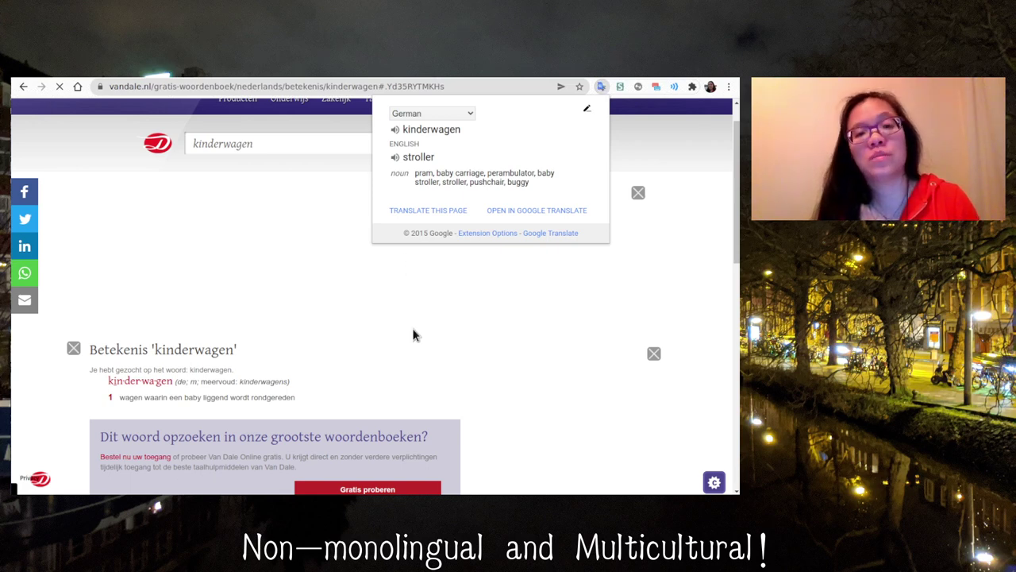
Step: Return to the Anki Add window, enter "the stroller, baby carriage, pram" as the English side of "de kinderwagen", and add the card
key(alt+Tab)
text(s)
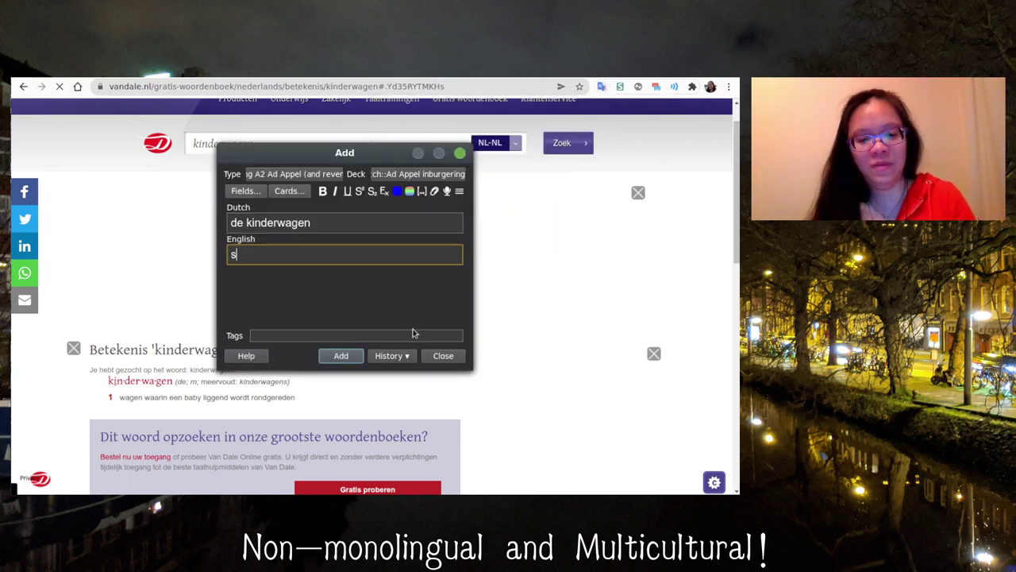
text(troller, baby )
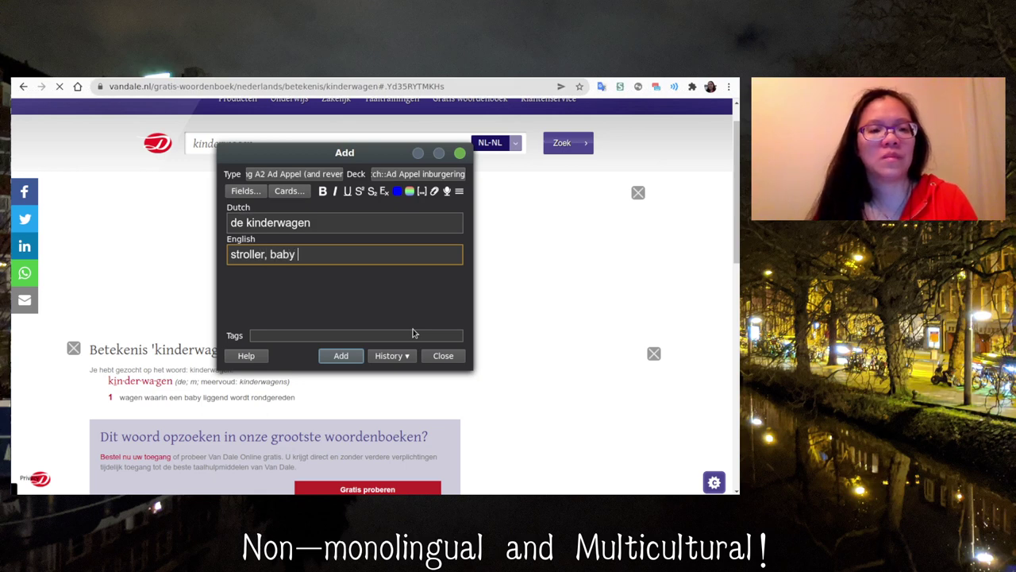
text(carriage, pram)
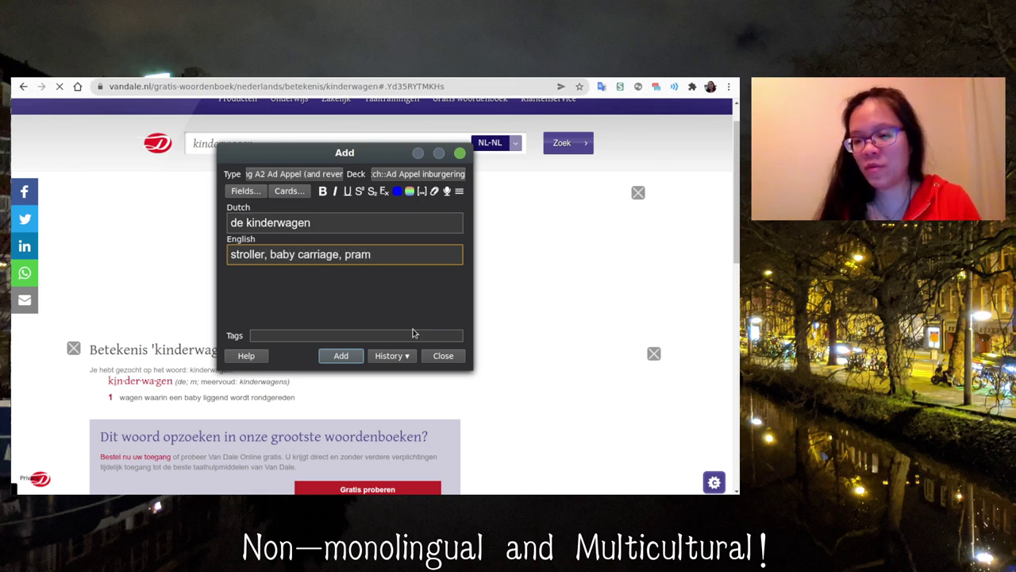
text(the)
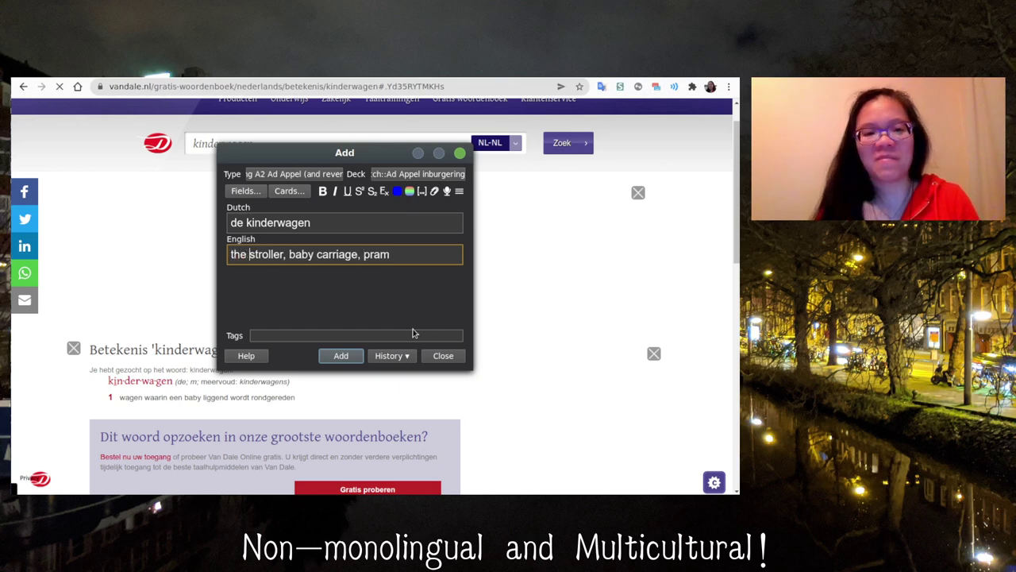
key(ctrl+Return)
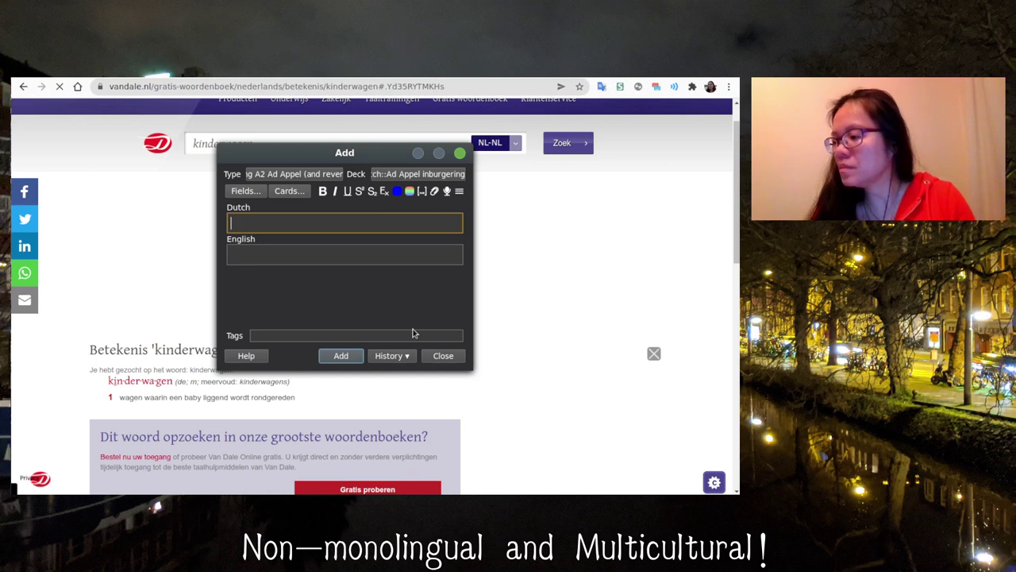
Step: Add a card with "het huwelijk" as the Dutch side and "the marriage" as the English side
text(het huwelij)
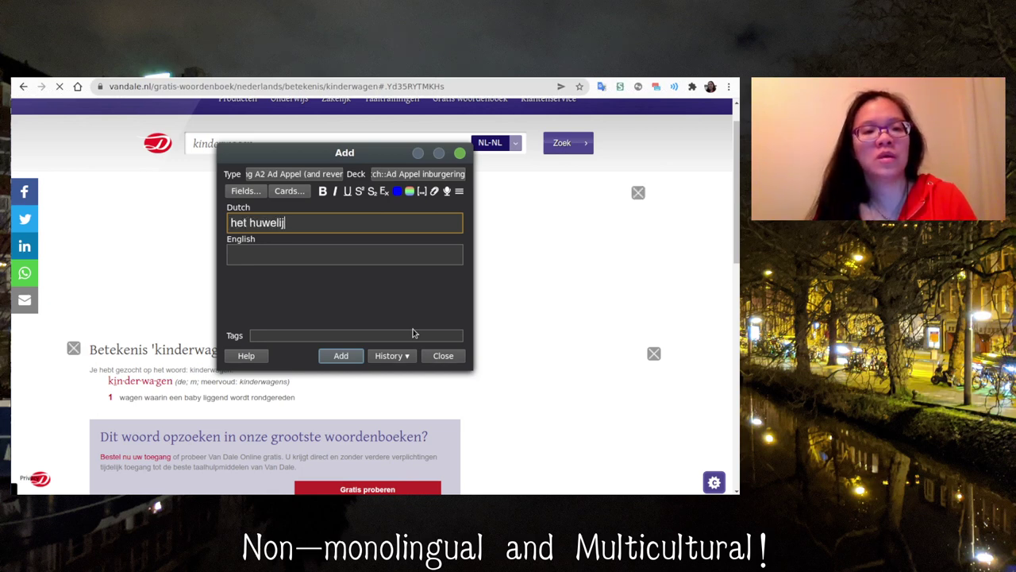
text(k)
key(Tab)
text(the marri)
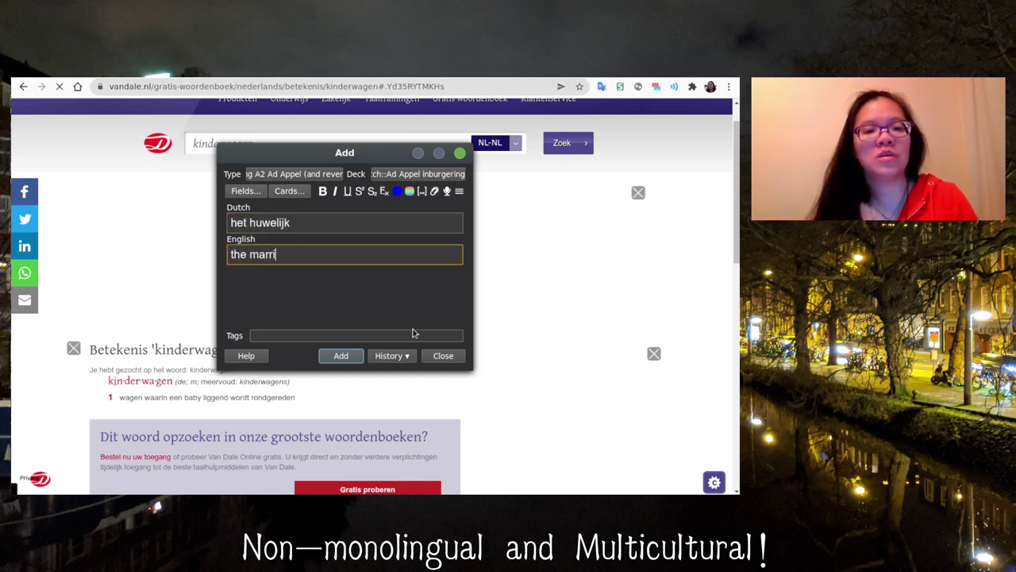
text(age)
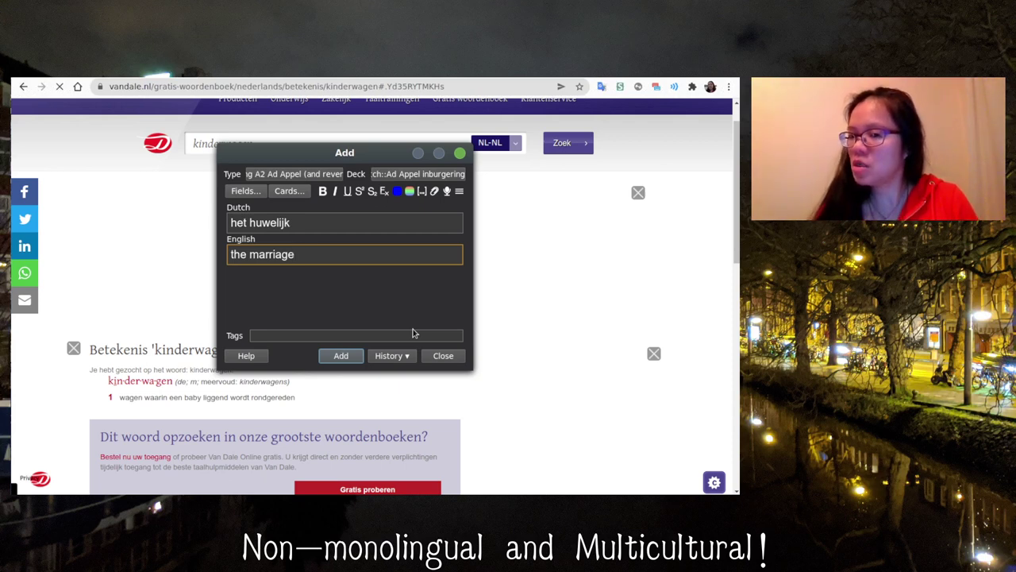
key(ctrl+Return)
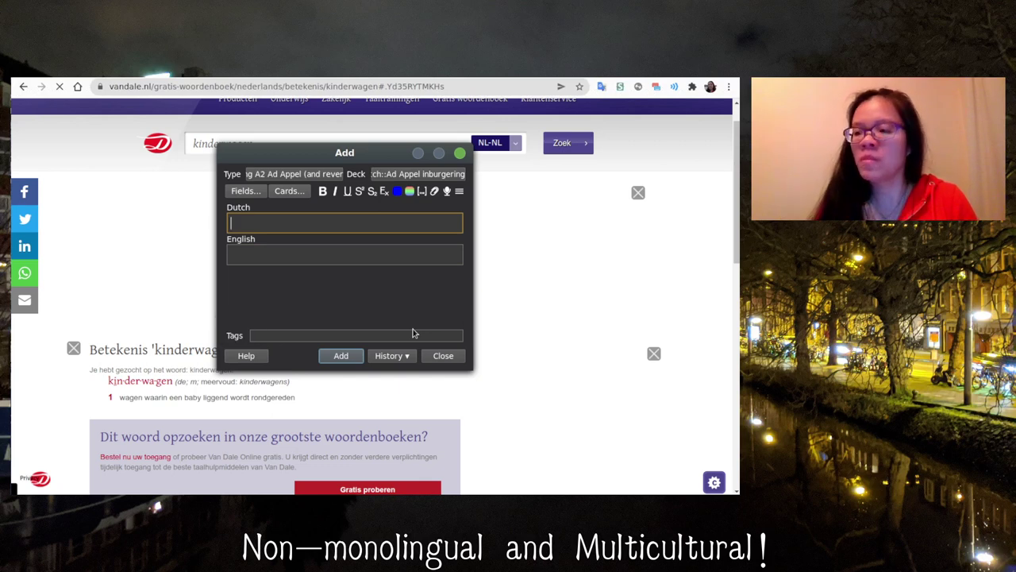
Step: Fill in a new card with "het echtpaar" as the Dutch side and "the spouse" as the English side
text(het ehct)
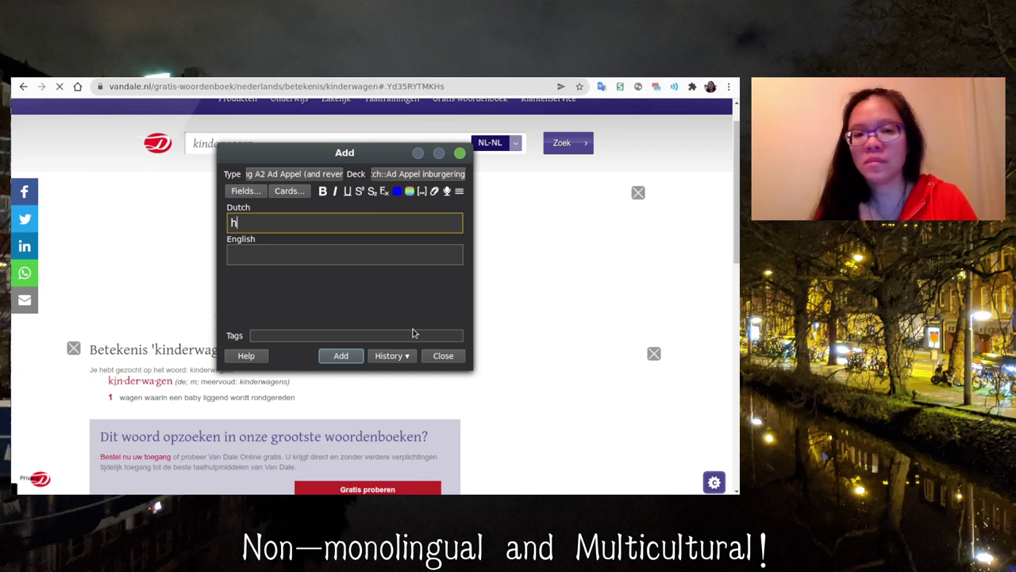
key(BackSpace)
key(BackSpace)
key(BackSpace)
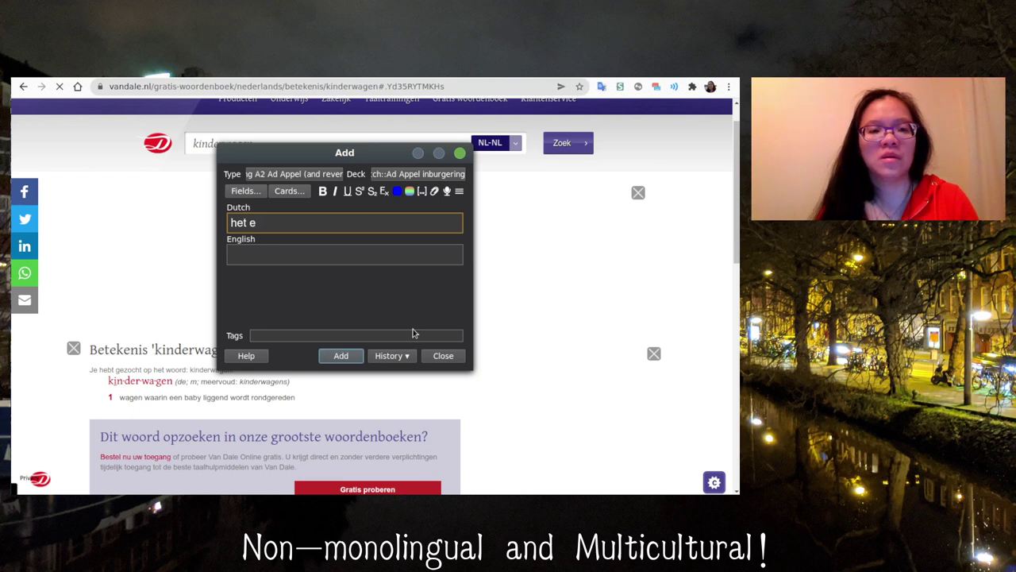
text(chtpaaar)
key(BackSpace)
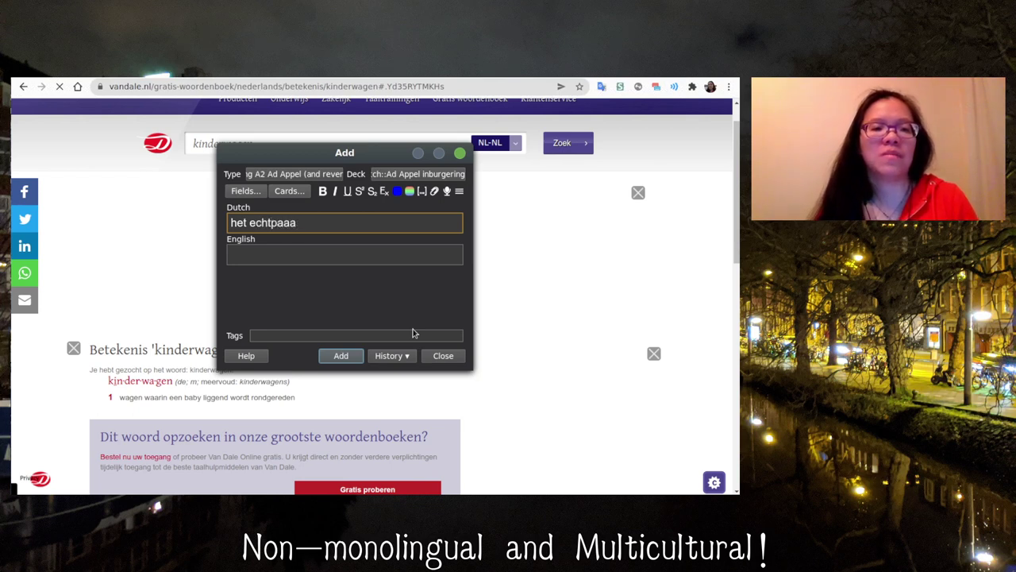
key(Tab)
text(the)
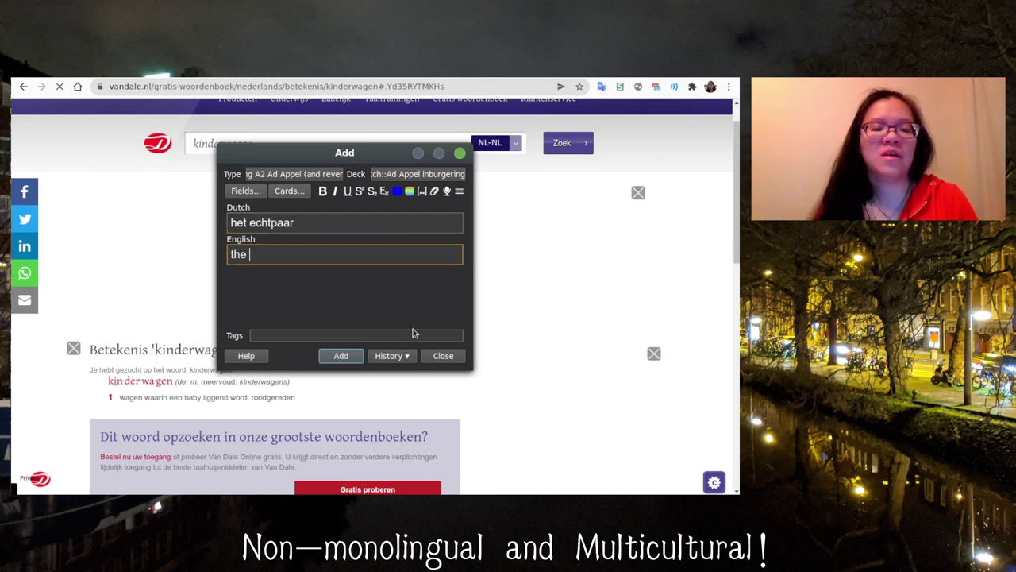
text( spouse)
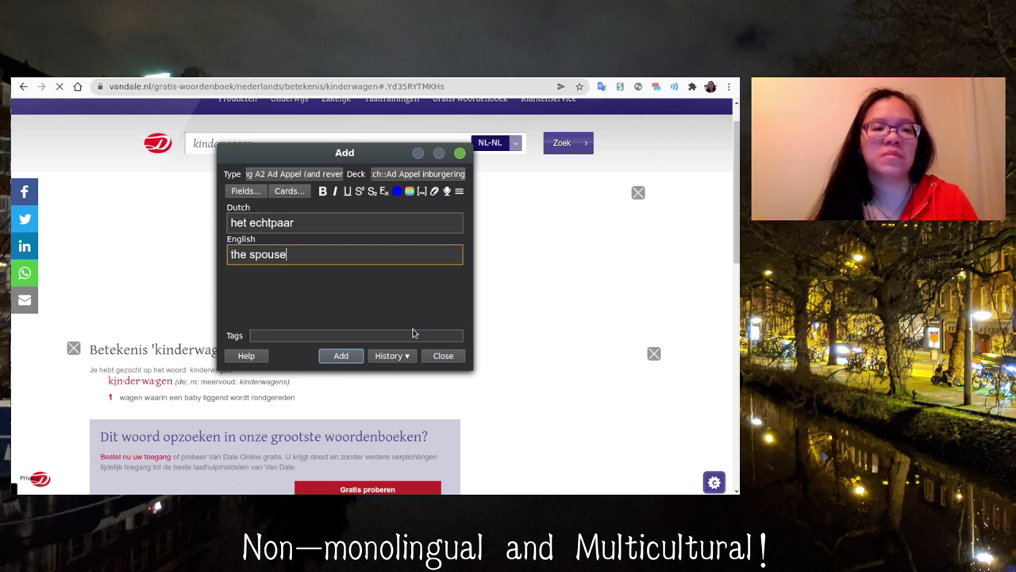
Step: Switch to the Van Dale dictionary in the browser, look up "huwelijk", and examine "plechtigheid" in its second definition
click(191, 144)
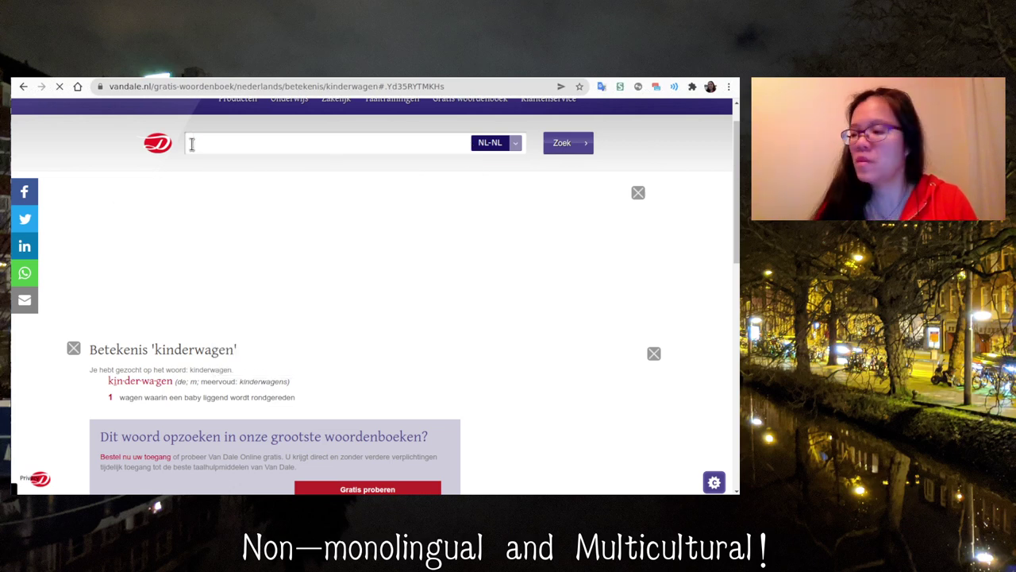
text(huwelijk)
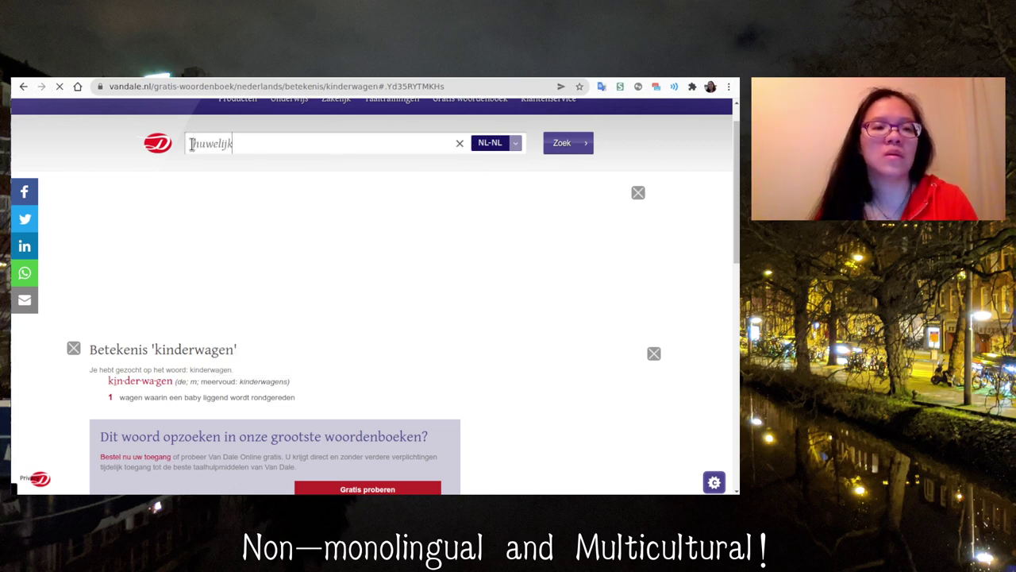
key(Return)
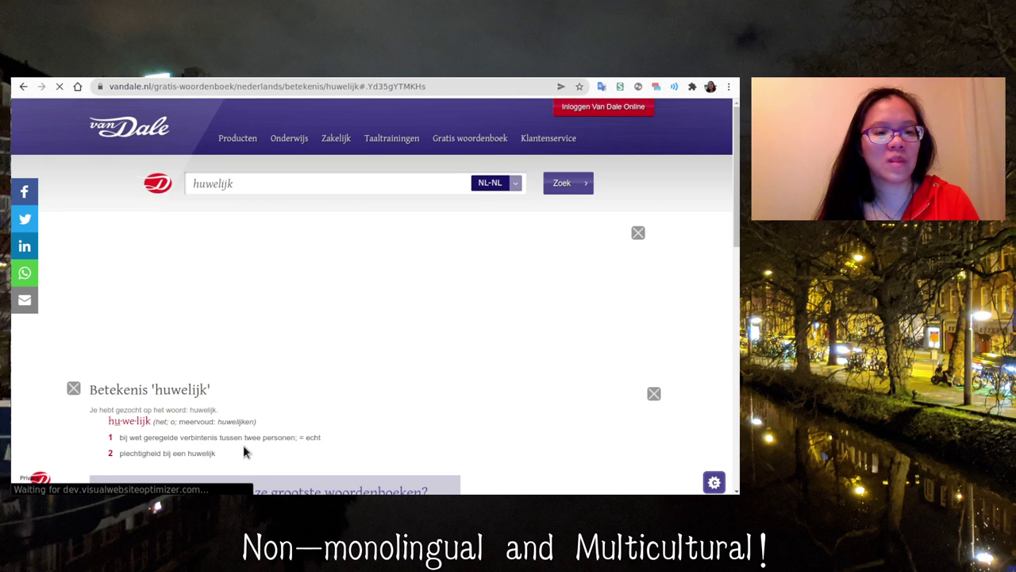
double_click(133, 454)
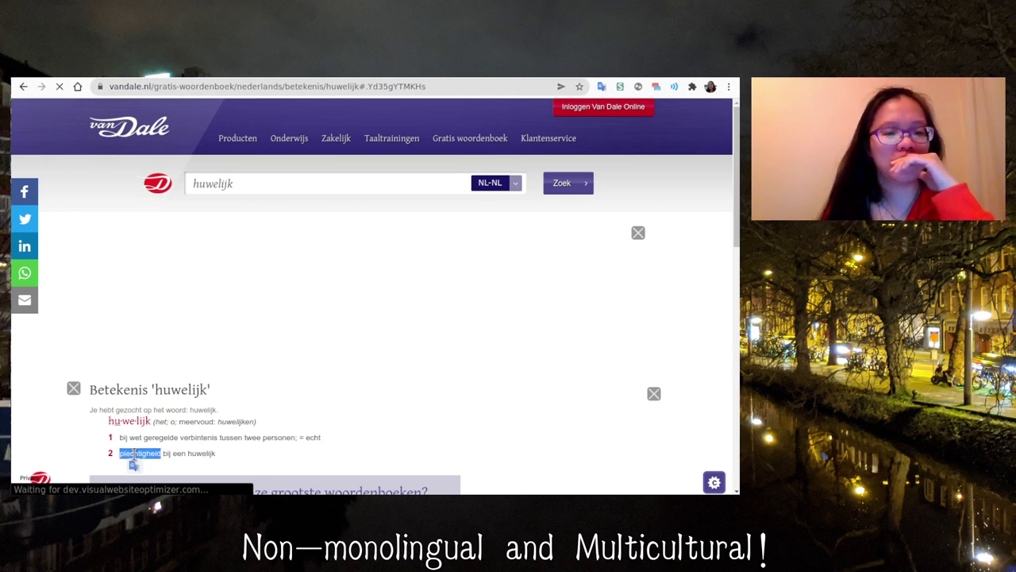
click(223, 464)
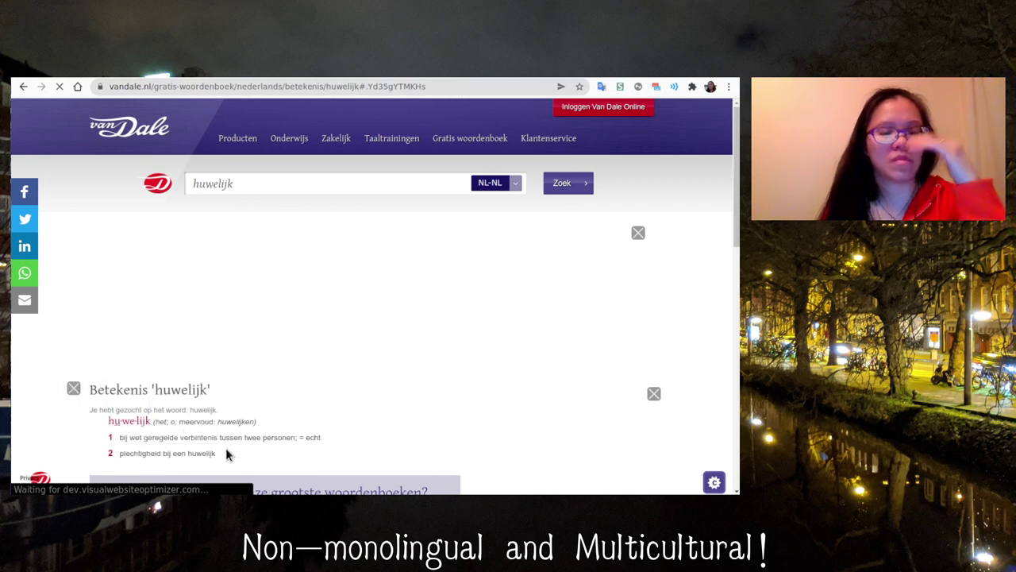
Step: Look up "echtpaar" in the Van Dale dictionary
click(322, 186)
key(ctrl+a)
key(BackSpace)
text(echtpaar)
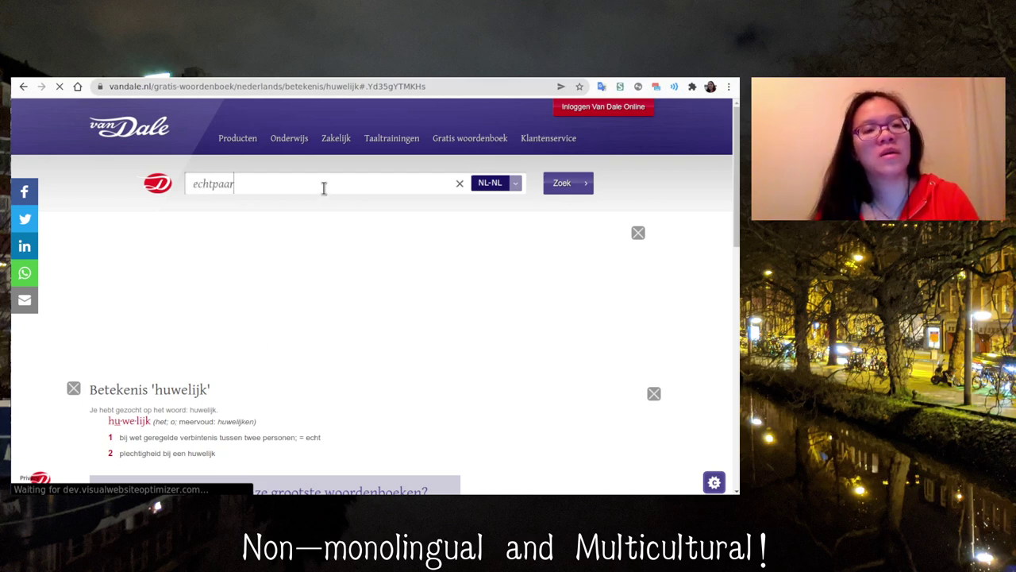
key(Return)
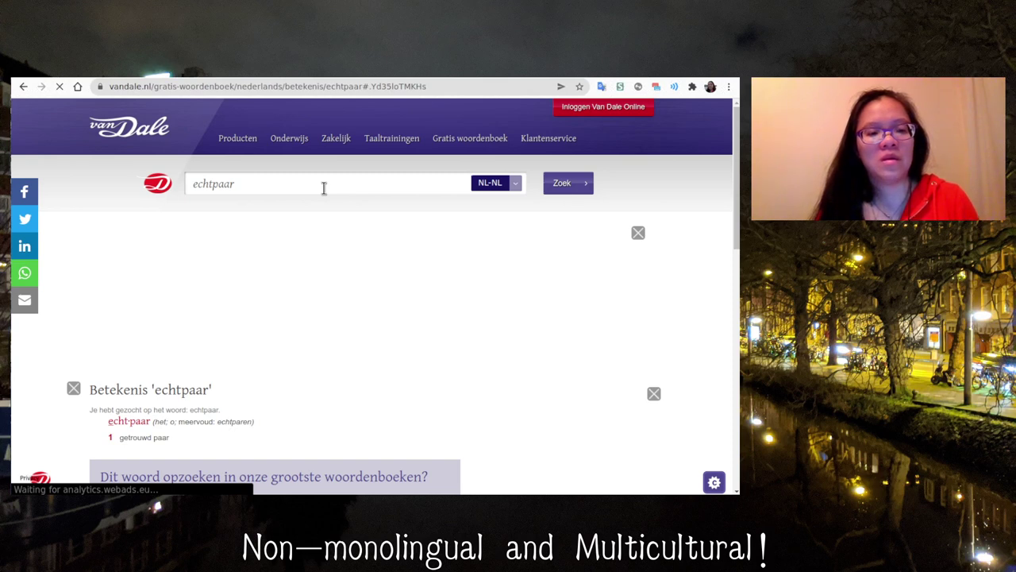
Step: Translate the definition "getrouwd paar" into English with the Google Translate extension
key(alt+Tab)
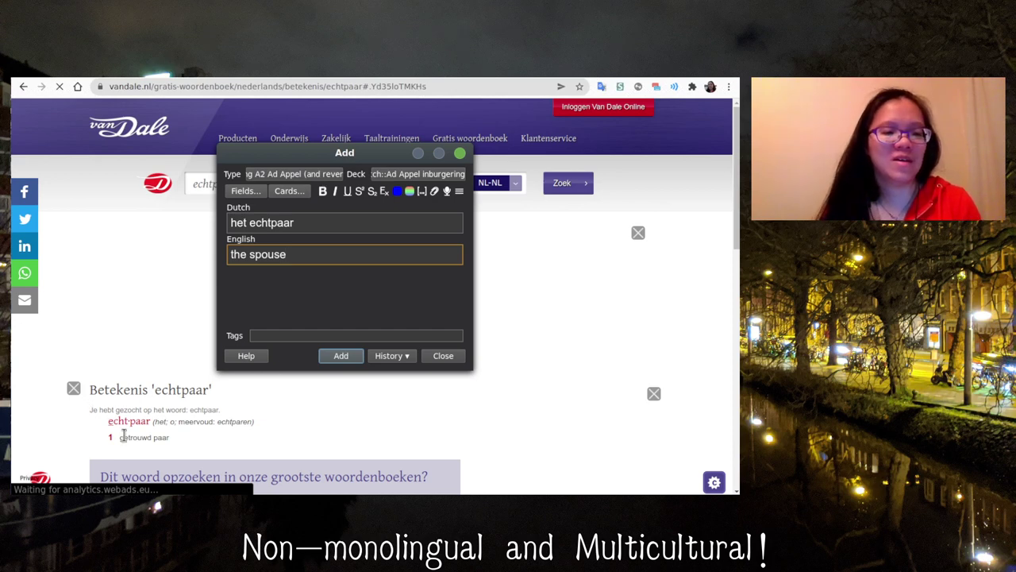
drag(121, 436, 175, 440)
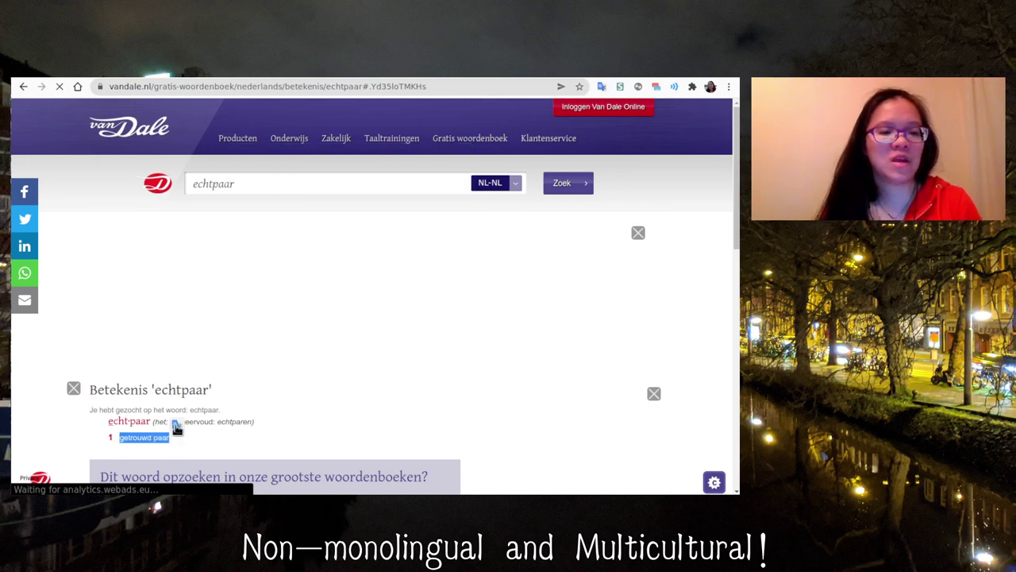
click(177, 427)
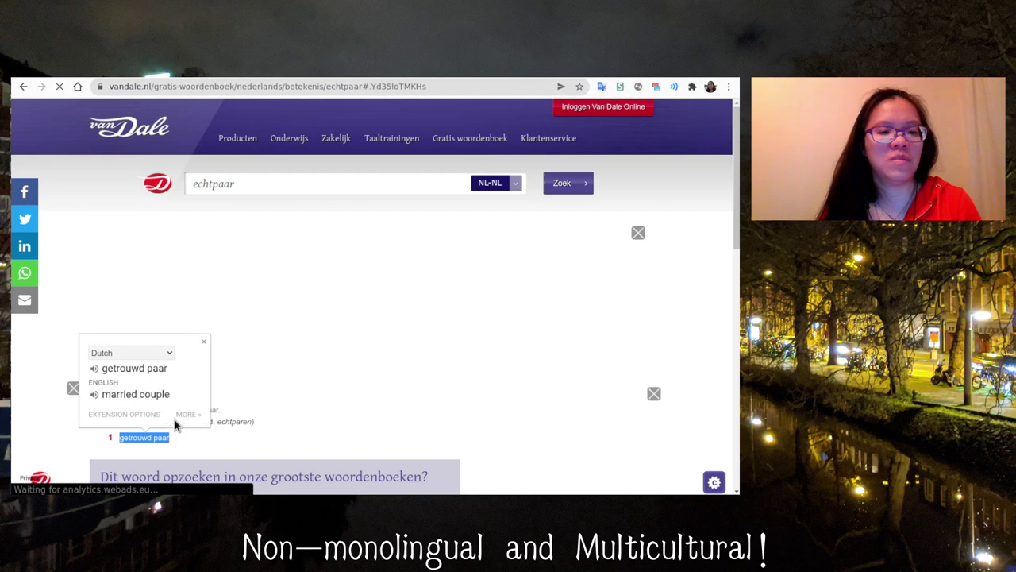
click(271, 376)
Step: Return to the Anki Add window, change the English side of "het echtpaar" to "the married couple", and add the card
key(alt+Tab)
key(ctrl+shift+Left)
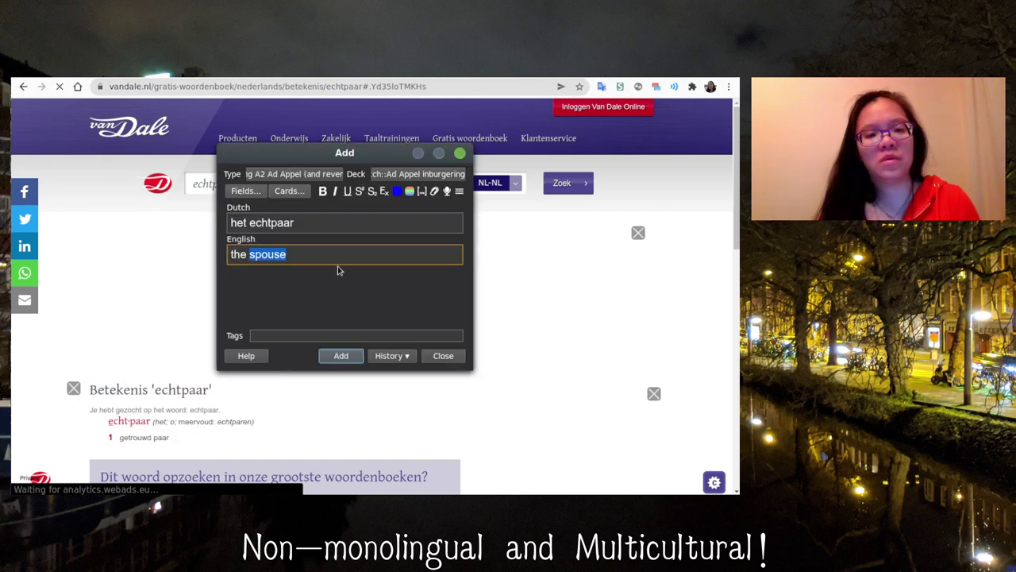
text(married)
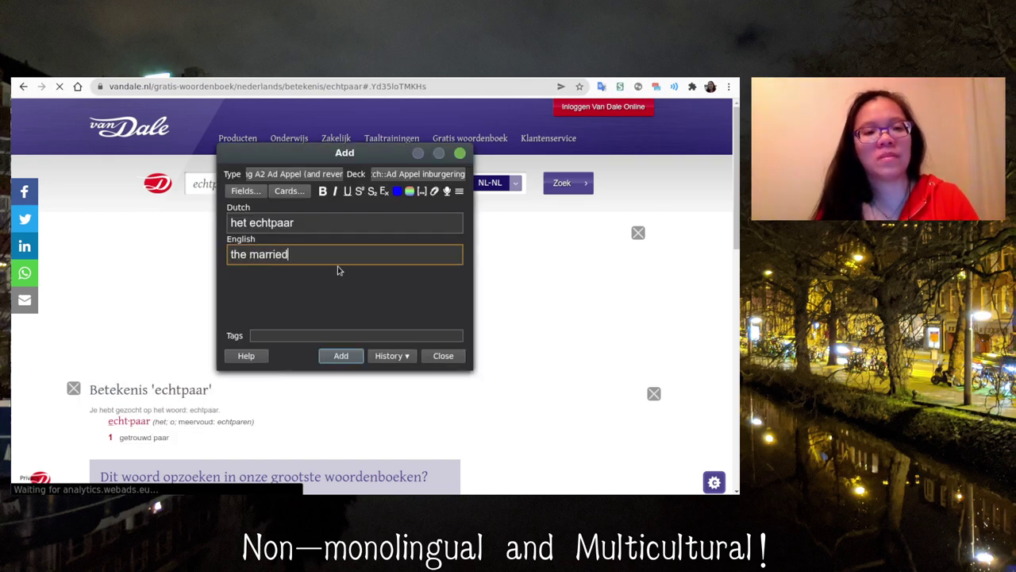
text( couple)
key(ctrl+Return)
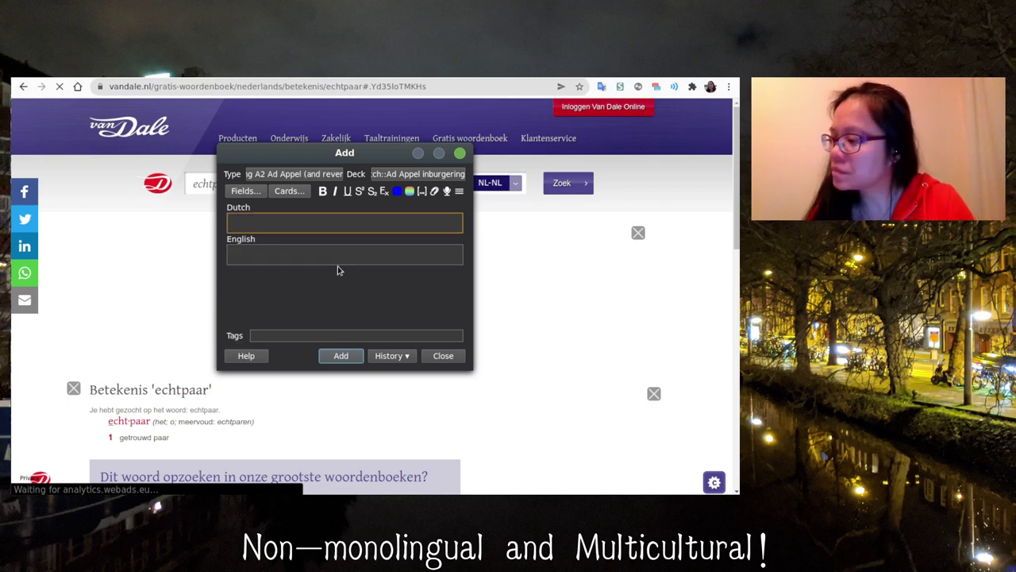
Step: Enter "het stel" as the Dutch side of a new card and look up "stel" in Van Dale in the browser
text(het stel)
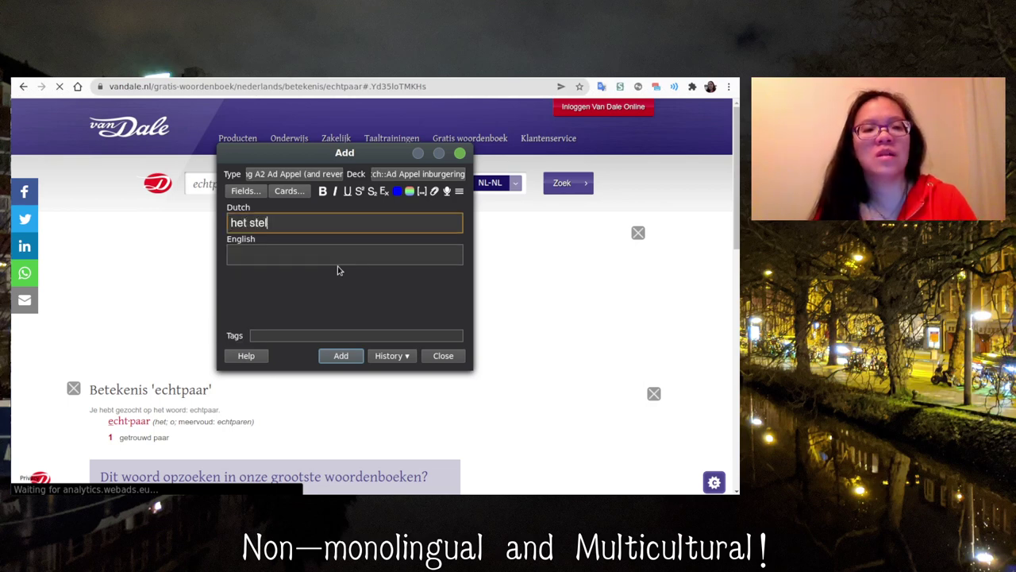
key(Tab)
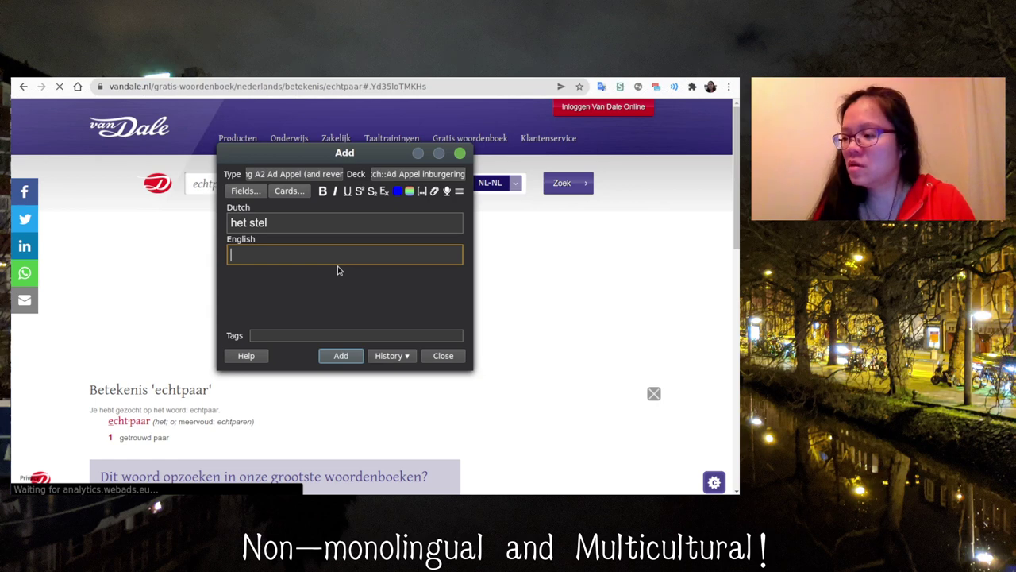
key(alt+Tab)
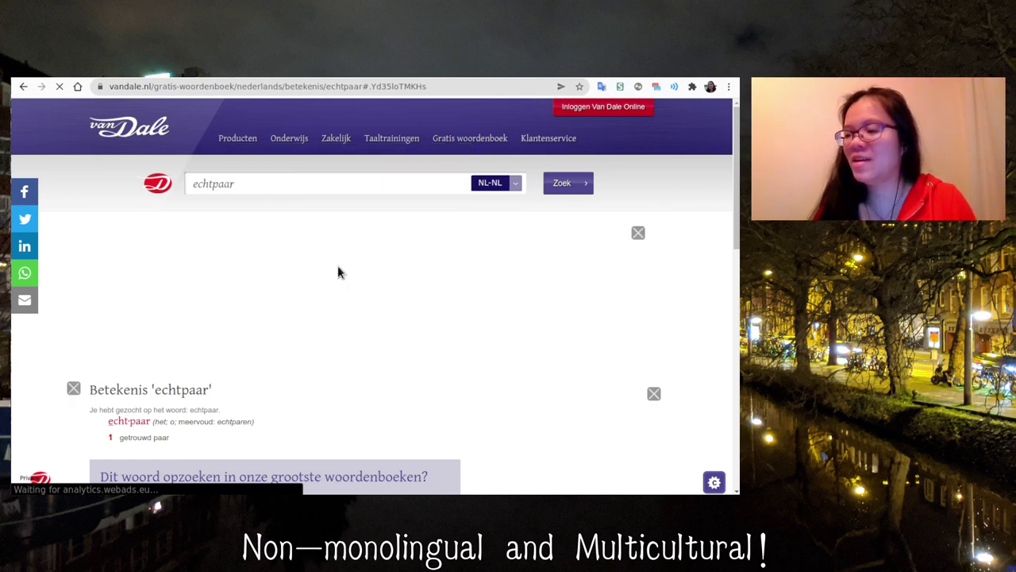
double_click(347, 184)
key(BackSpace)
text(stel)
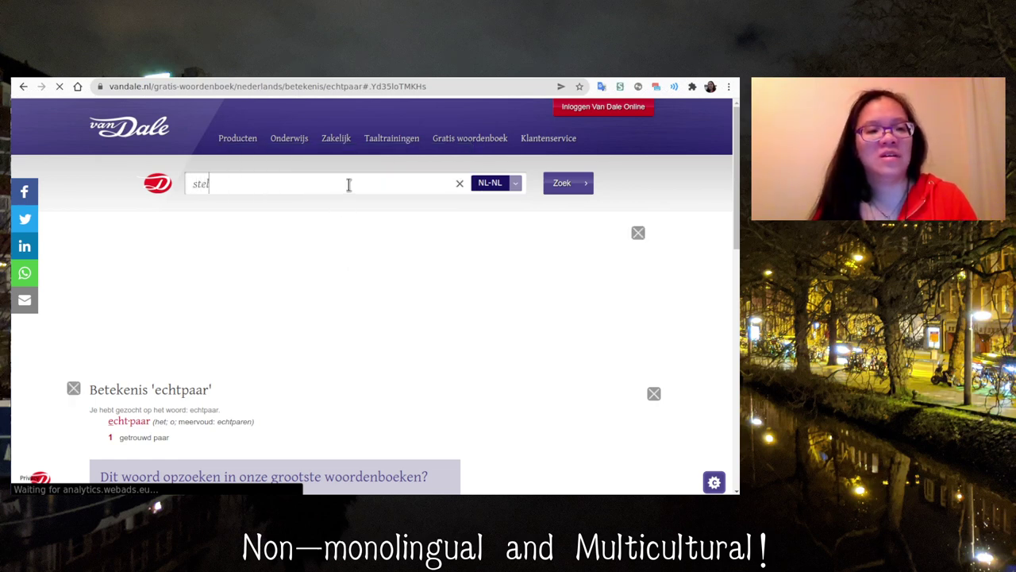
key(Return)
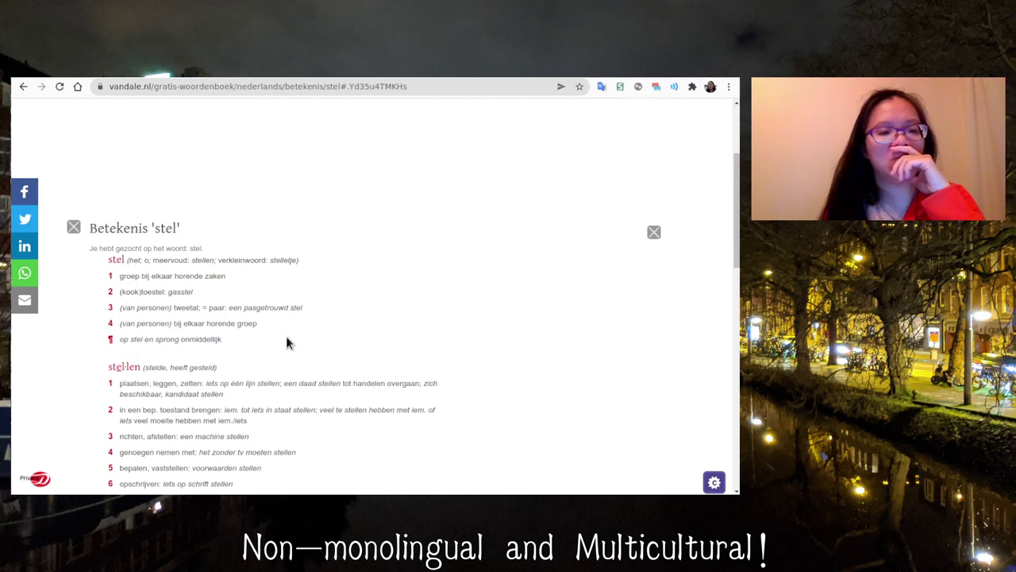
scroll(288, 342, down, 10)
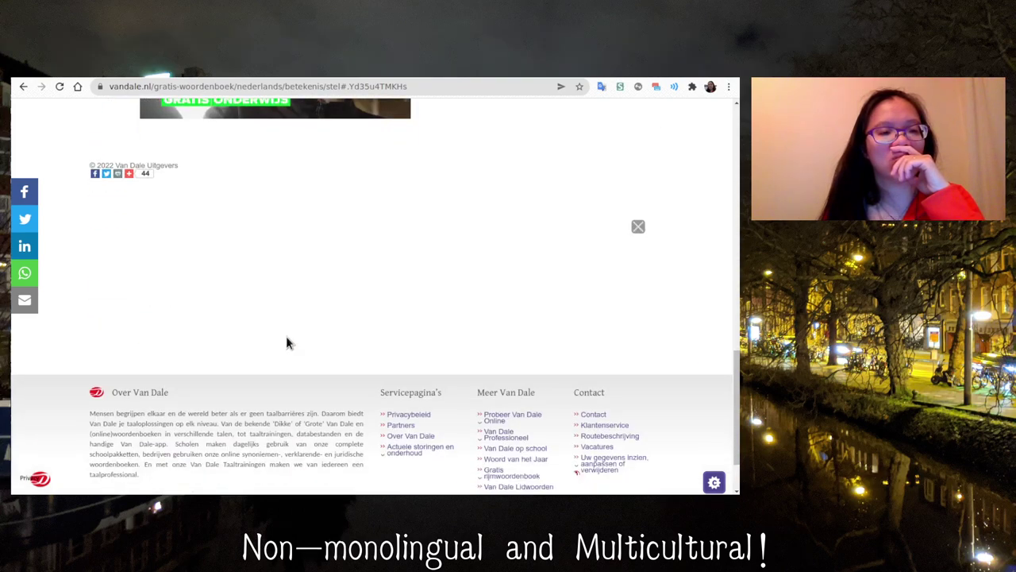
scroll(287, 343, up, 10)
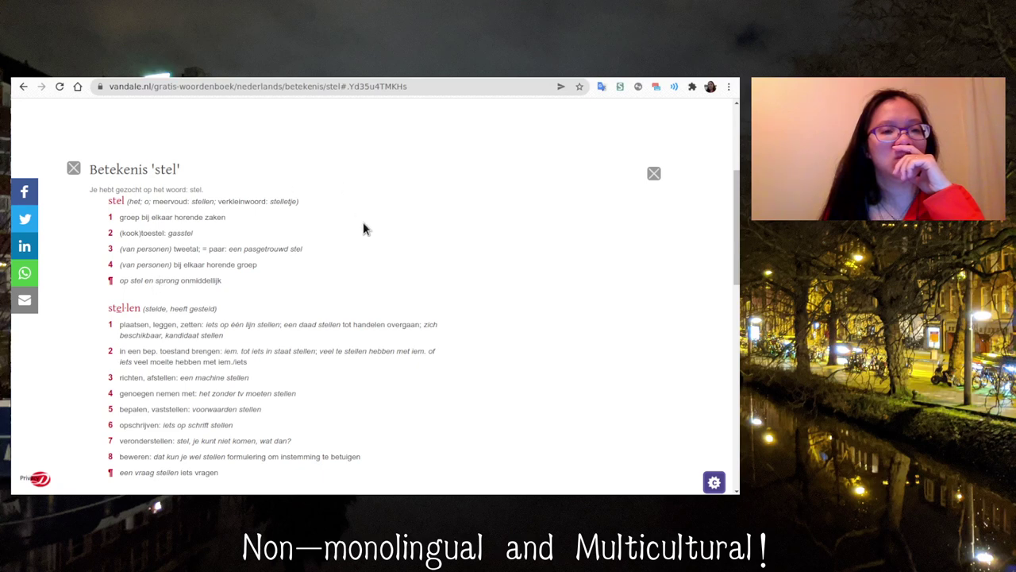
Step: Return to the Anki Add window, enter "the couple" as the English side of "het stel", and add the card
key(alt+Tab)
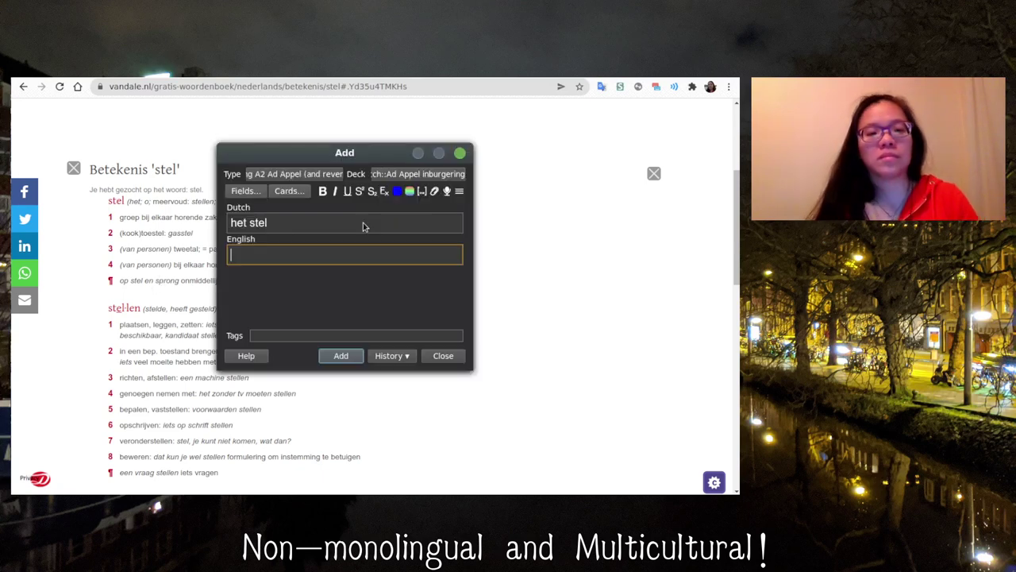
text(the couple)
key(ctrl+Return)
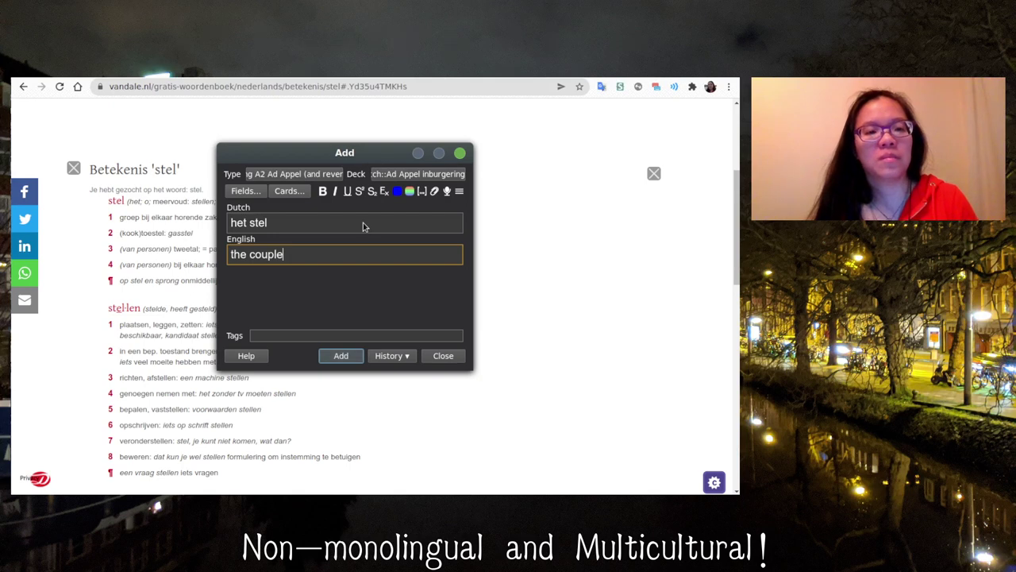
Step: Add a card with "de partner" as the Dutch side and "the partner" as the English side
text(de partner)
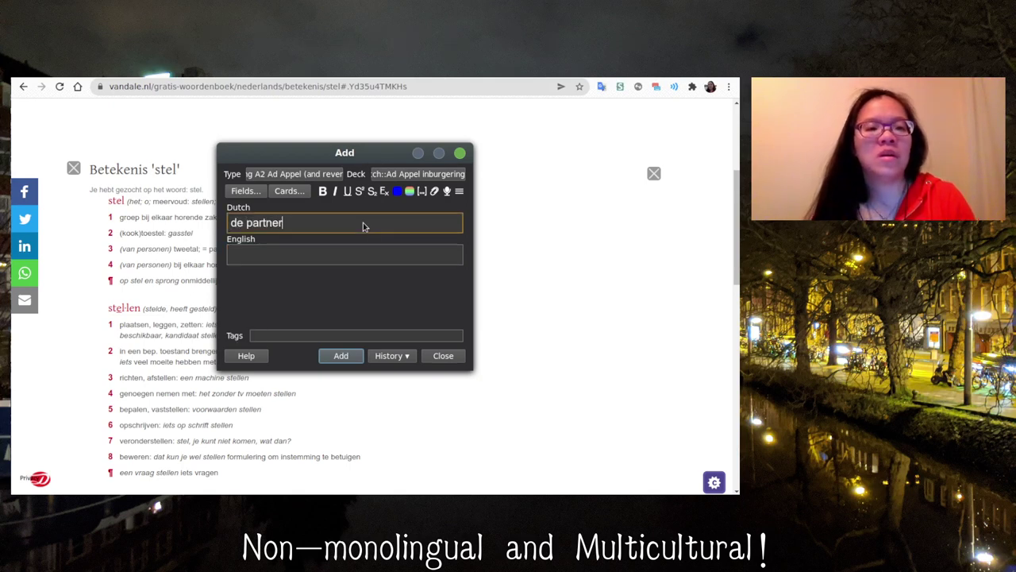
key(Tab)
text(the partner)
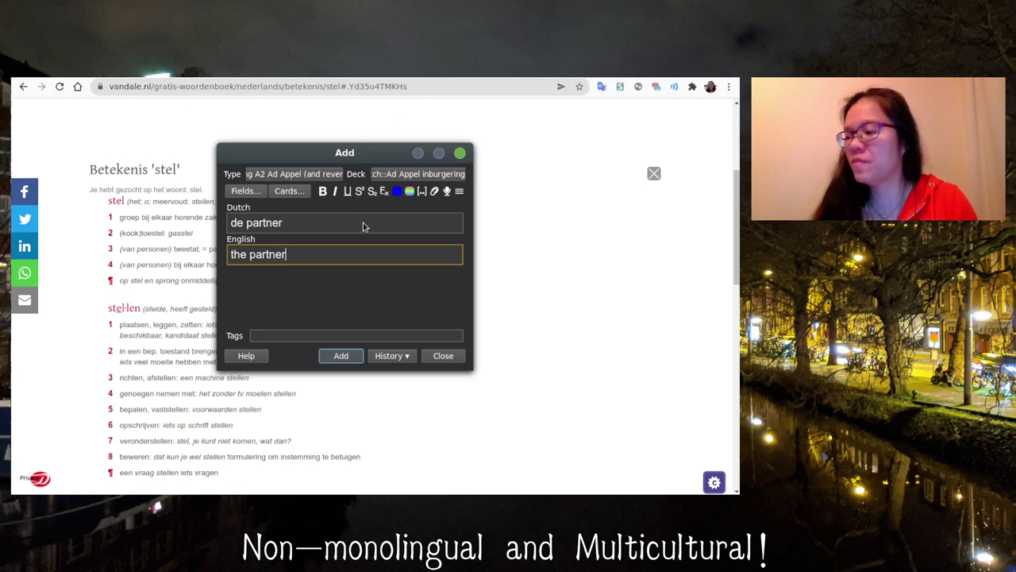
key(ctrl+Return)
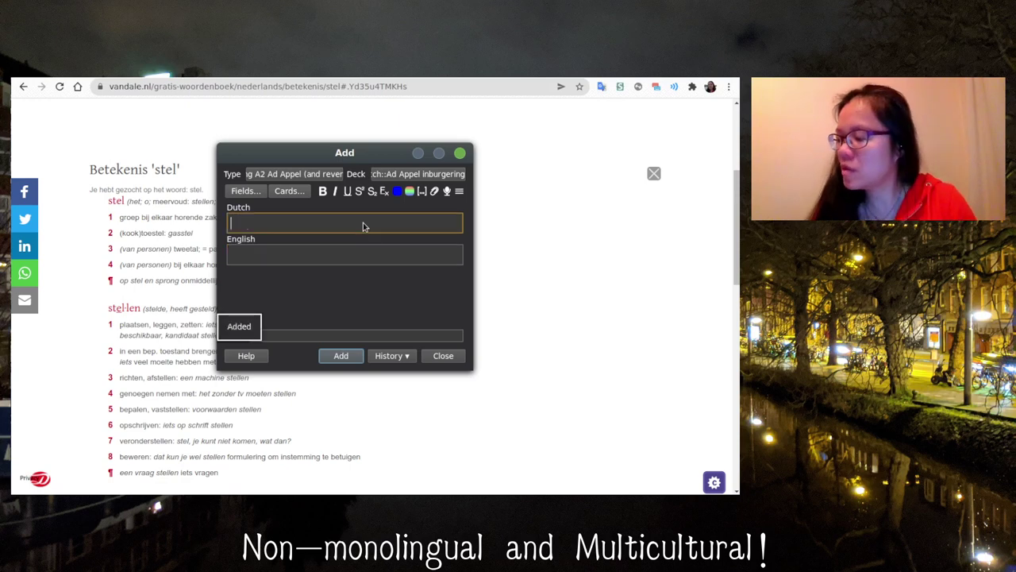
Step: Enter "de relatie" as the Dutch side of a new card and look up "relatie" in Van Dale in the browser
text(de relatie)
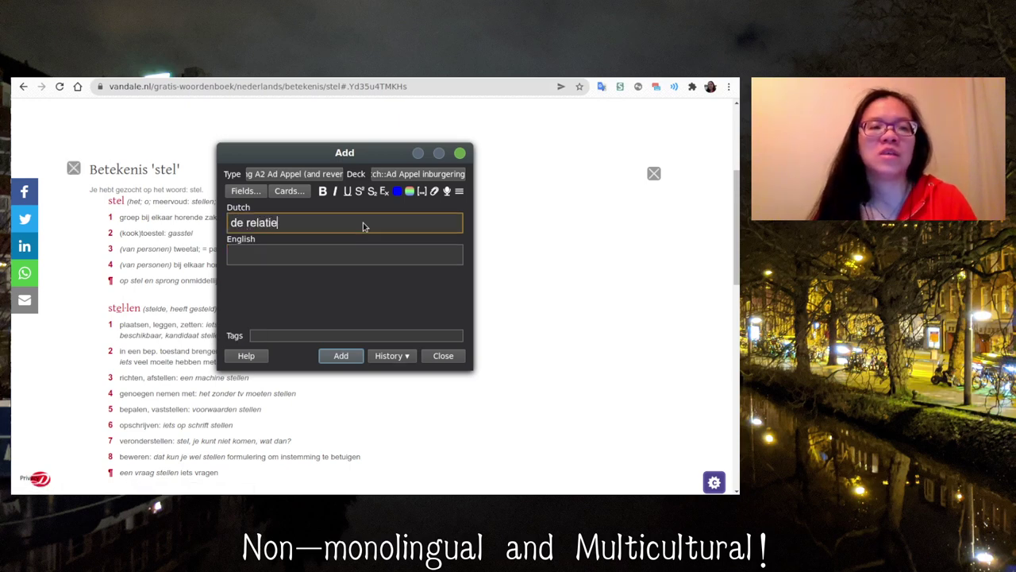
key(Tab)
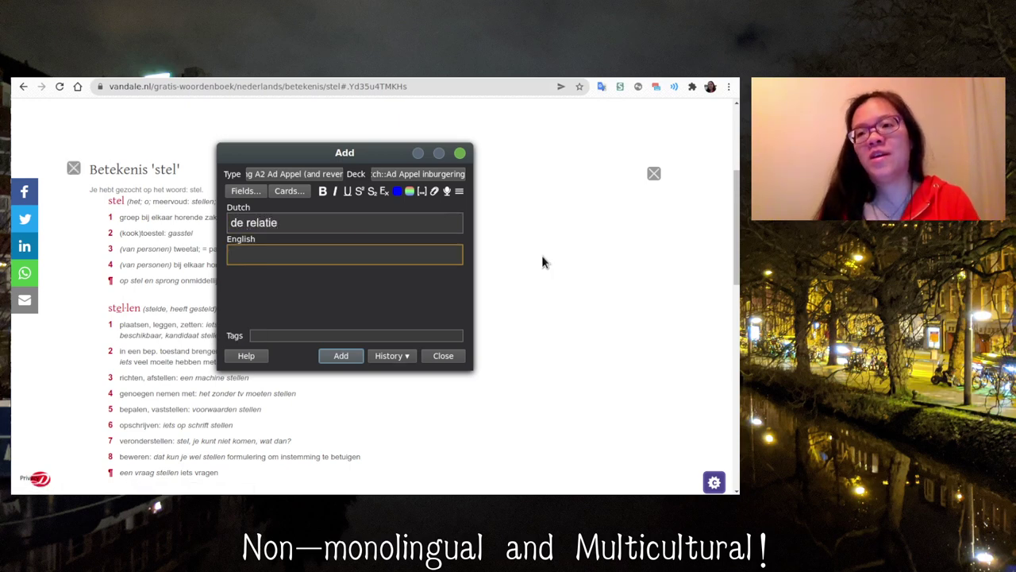
scroll(541, 255, up, 3)
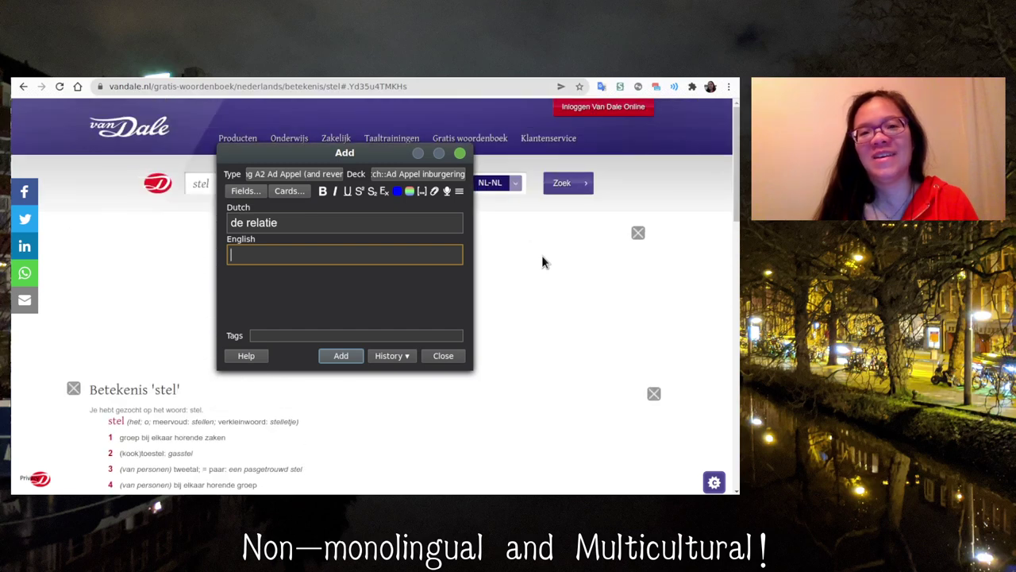
click(200, 184)
text(relatie)
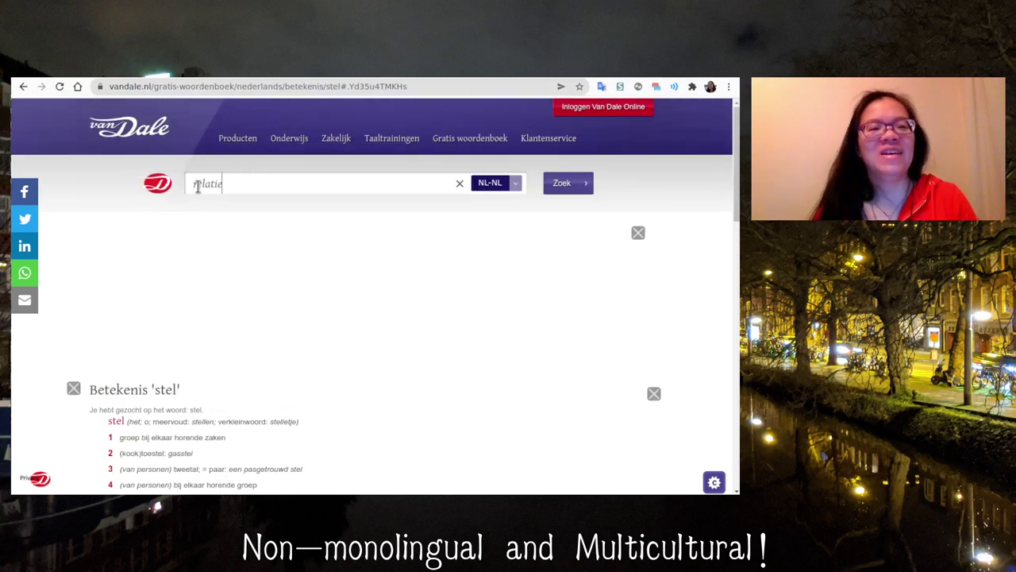
key(Return)
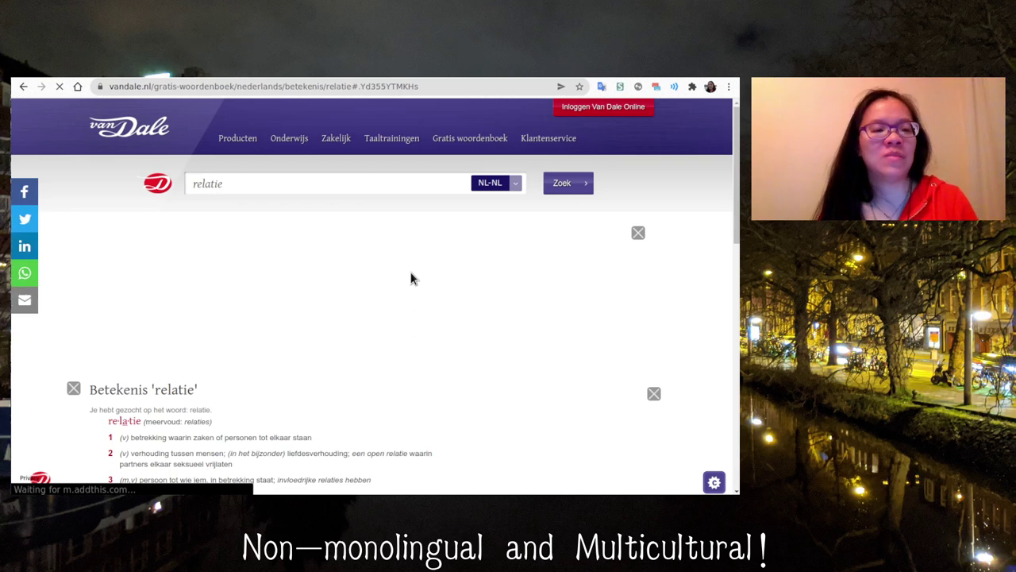
Step: Read the Van Dale definition of "relatie" and translate its phrase "verhouding tussen mensen" into English
scroll(399, 335, down, 2)
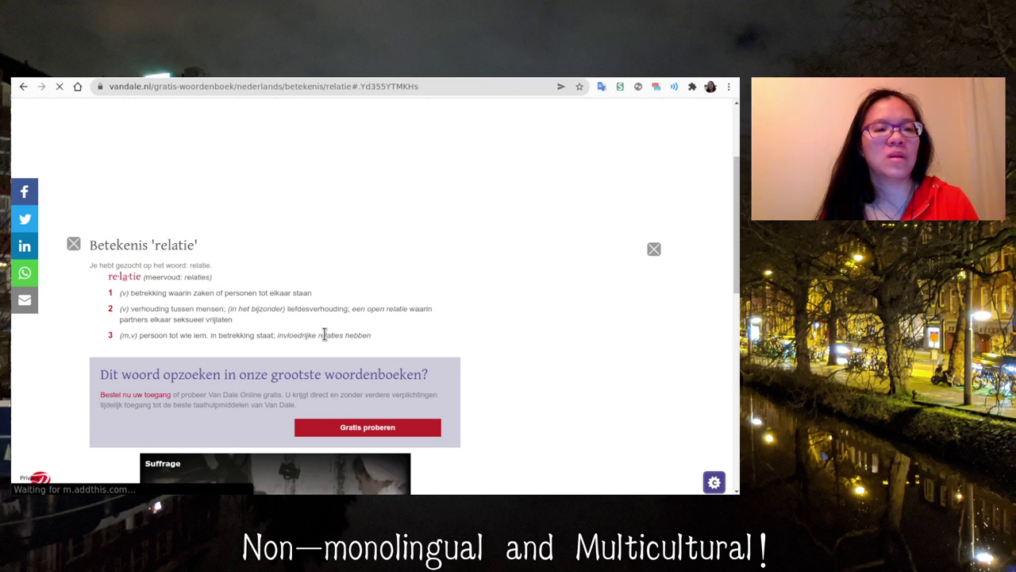
double_click(233, 335)
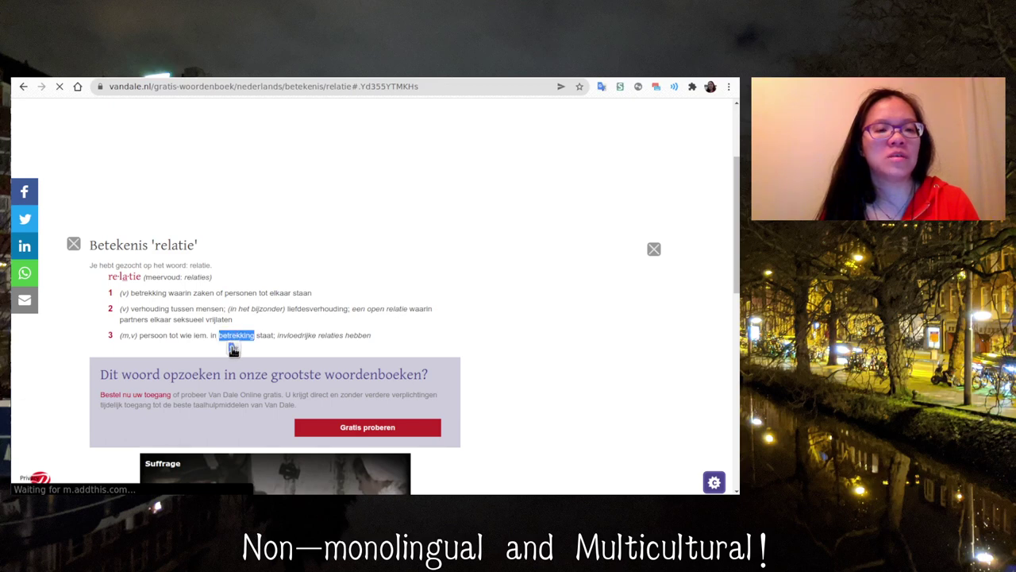
click(200, 358)
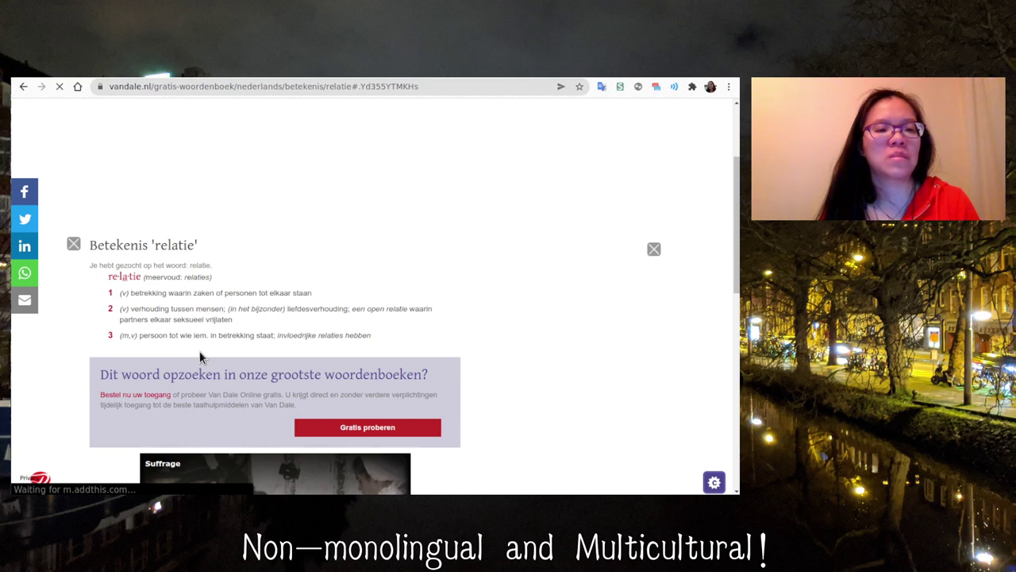
drag(130, 308, 224, 314)
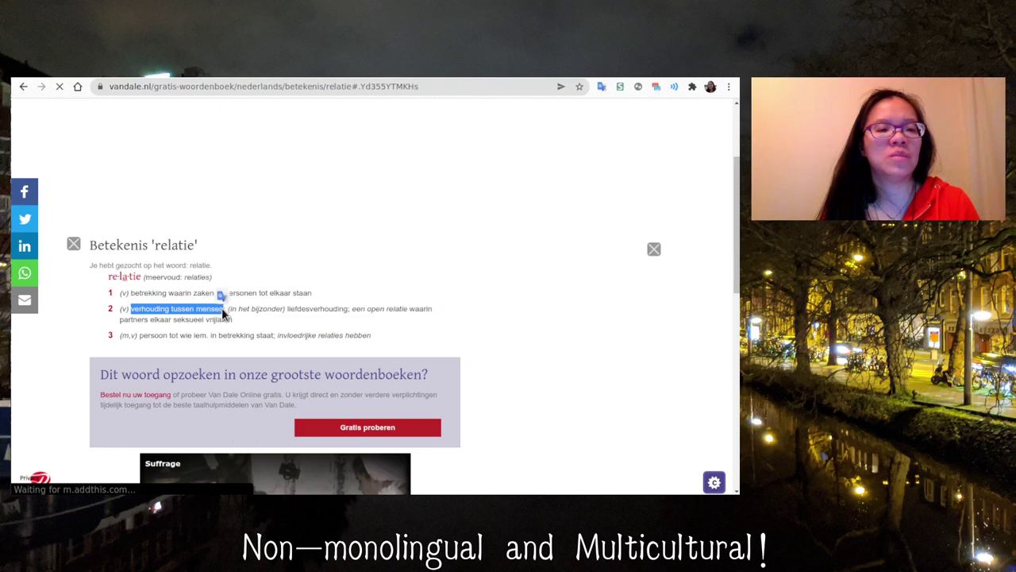
click(221, 297)
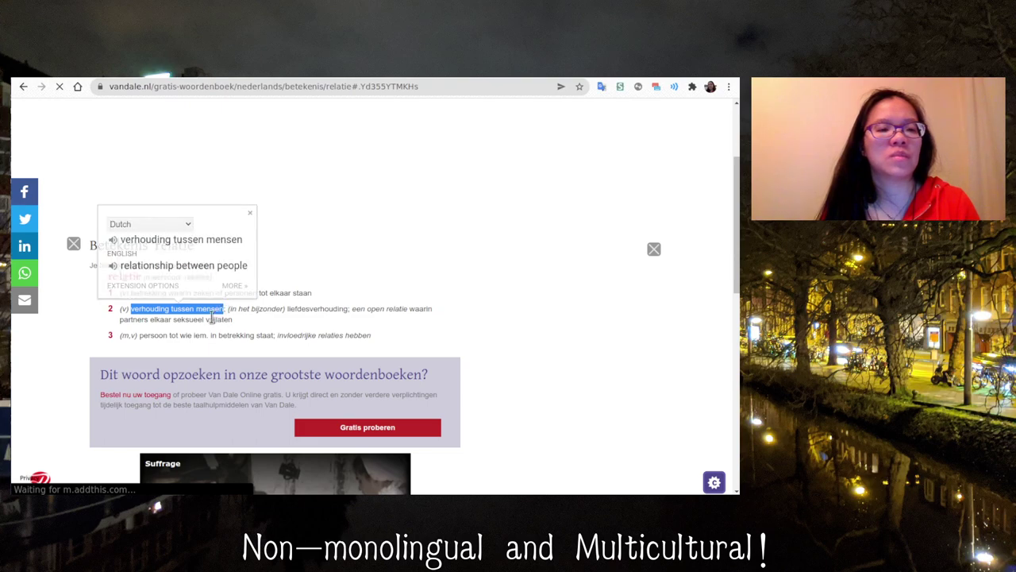
click(241, 361)
scroll(242, 361, down, 4)
scroll(242, 361, up, 6)
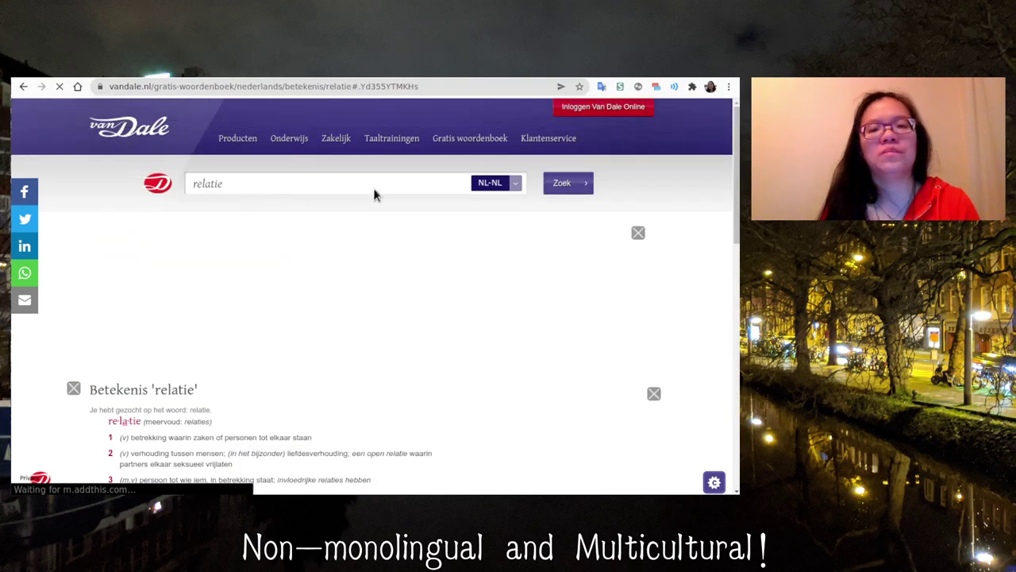
Step: Translate "relatie" from Dutch to English with the browser's Google Translate extension
key(alt+Tab)
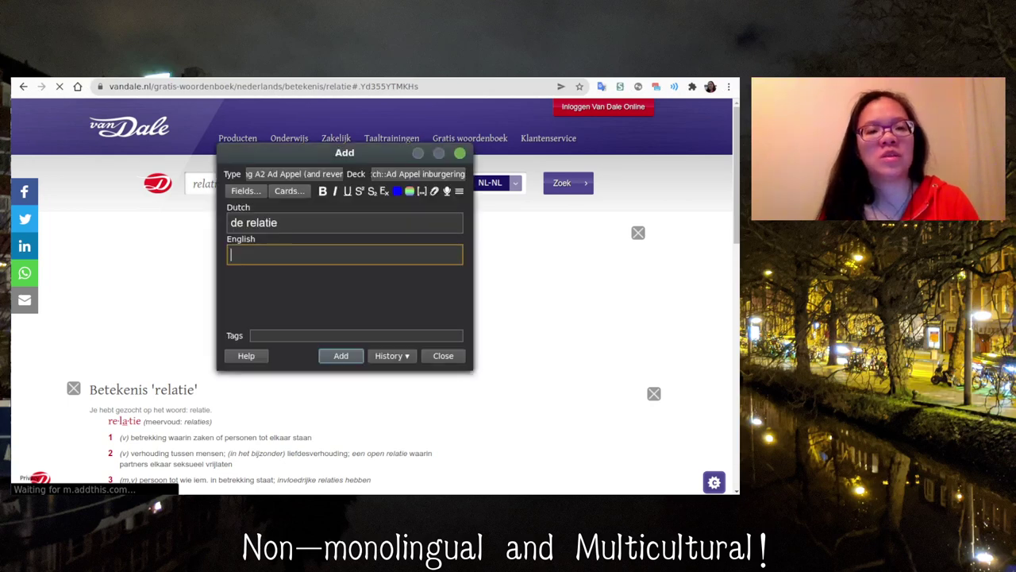
click(601, 88)
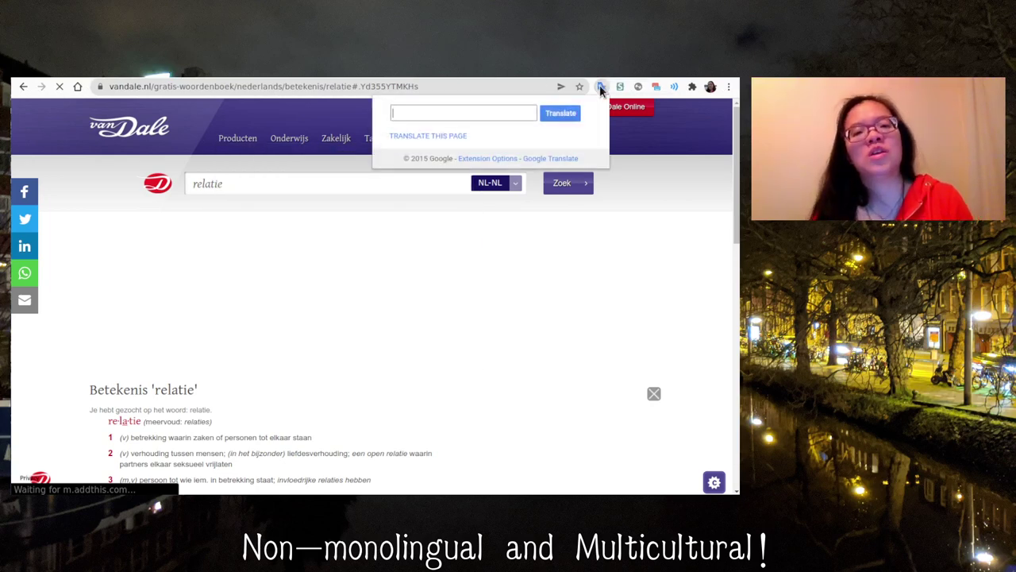
text(relatie)
key(Return)
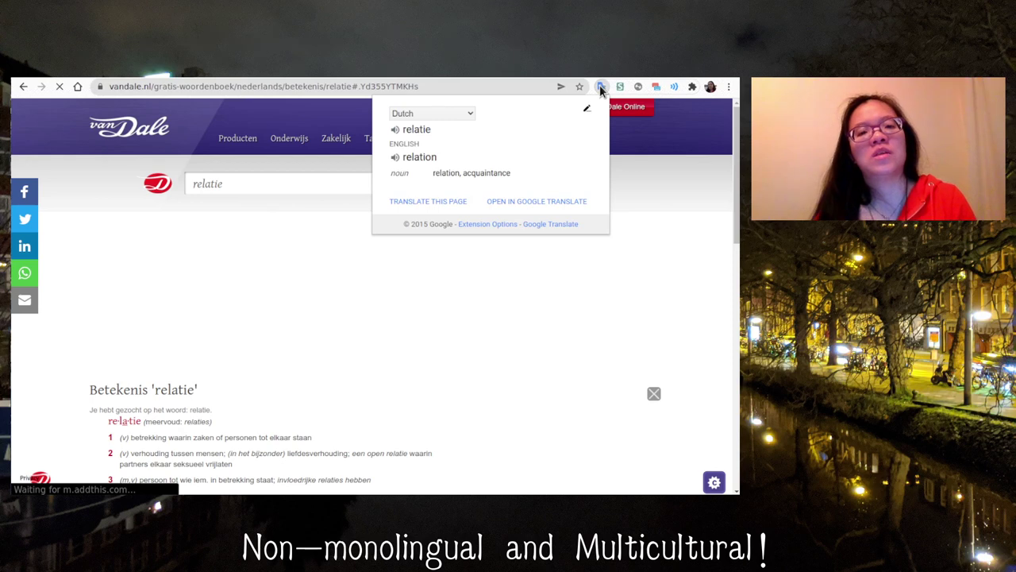
Step: Return to the Anki Add window, enter "the relation" as the English side of "de relatie", and add the card
key(alt+Tab)
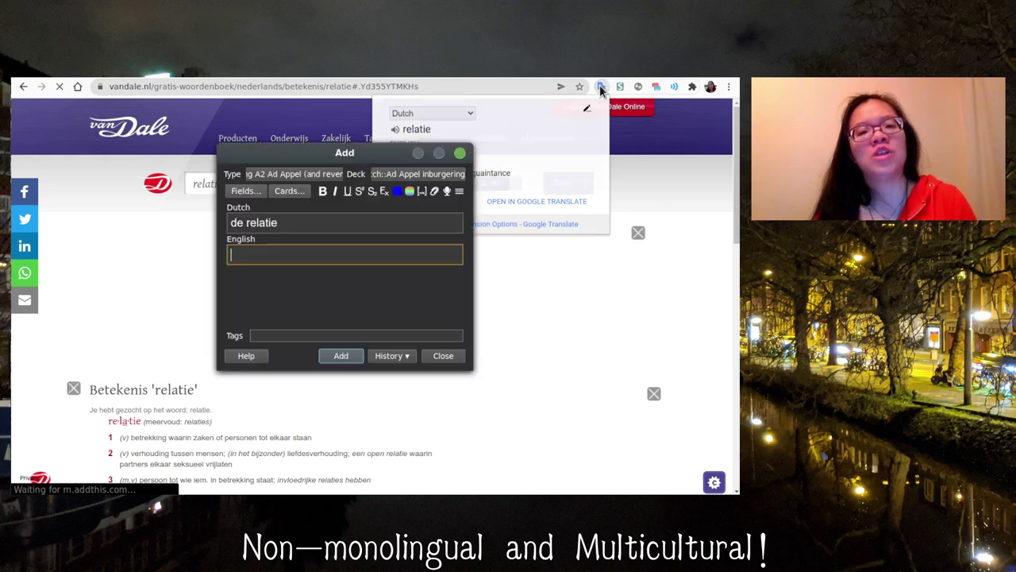
text(the relation)
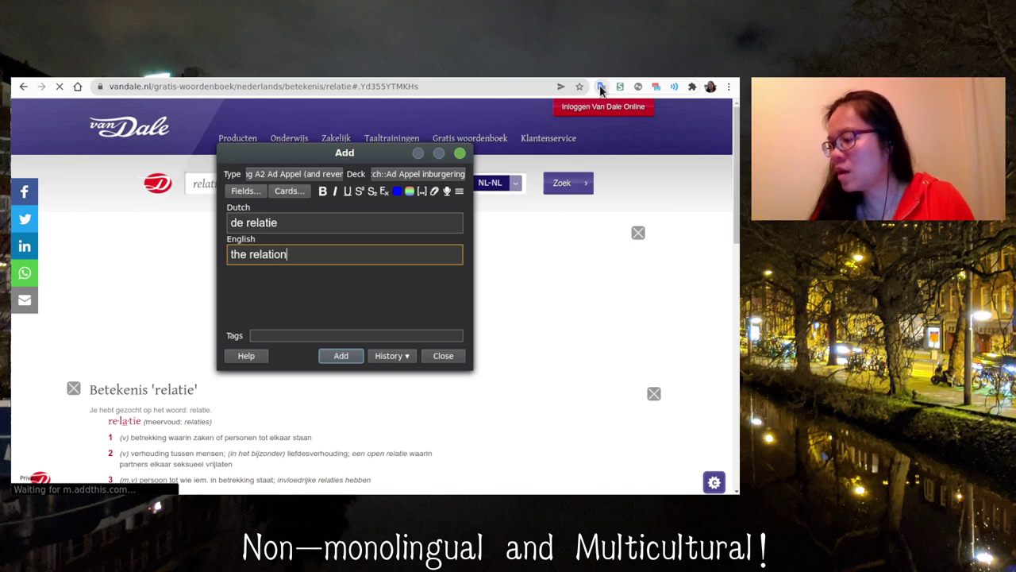
key(ctrl+Return)
Step: Fill in a new card with "de liefde" as the Dutch side and "the love" as the English side
text(de lief)
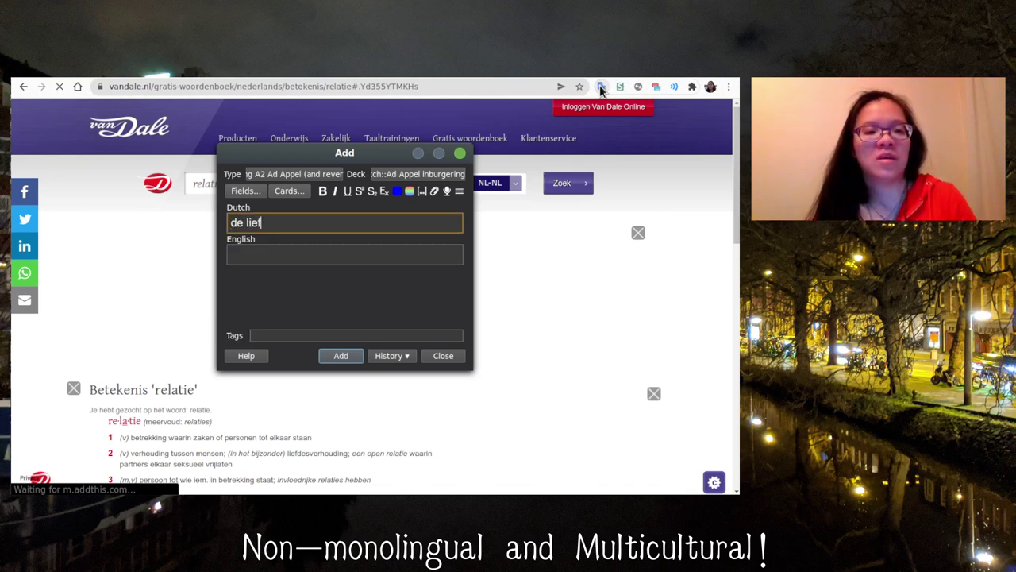
text(de)
key(Tab)
text(the love)
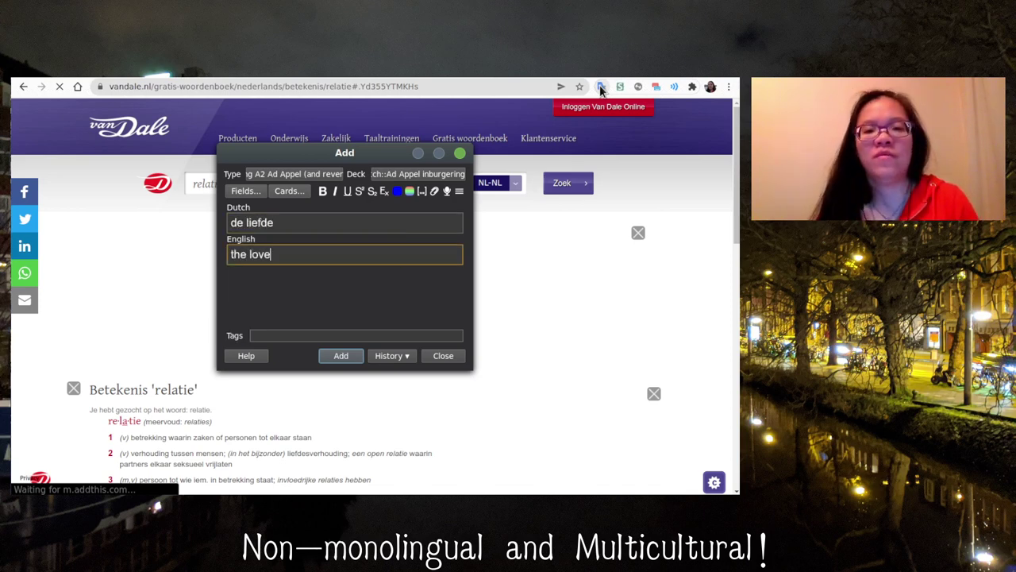
Step: Translate "liefde" with the browser's Google Translate extension and return to the Anki Add window
click(601, 88)
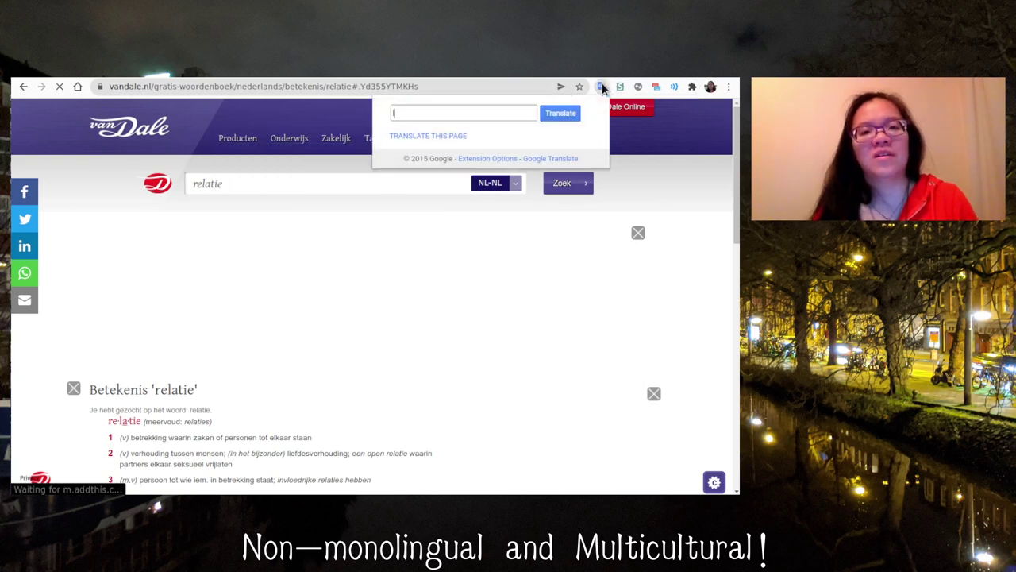
text(liefde)
key(Return)
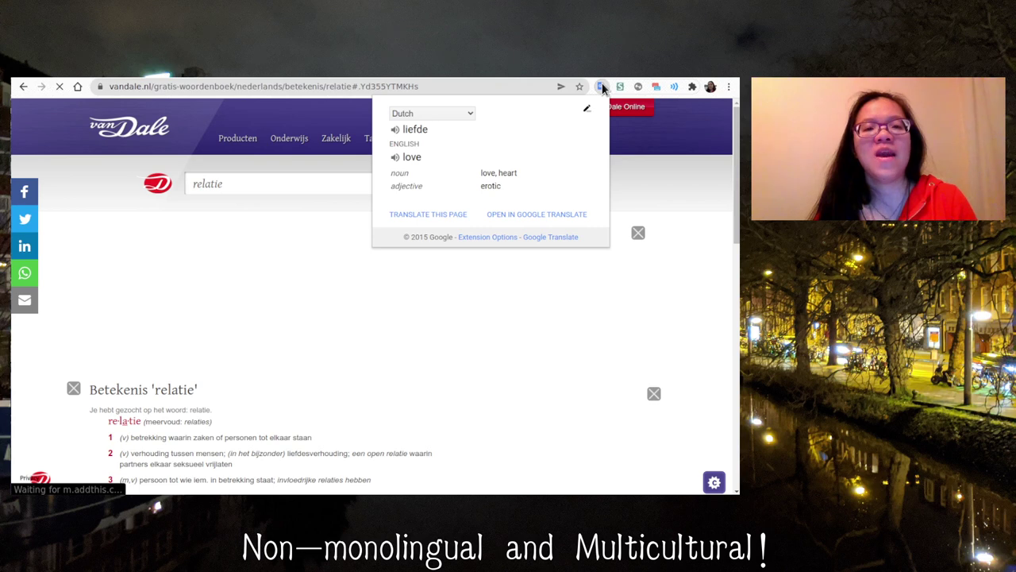
key(alt+Tab)
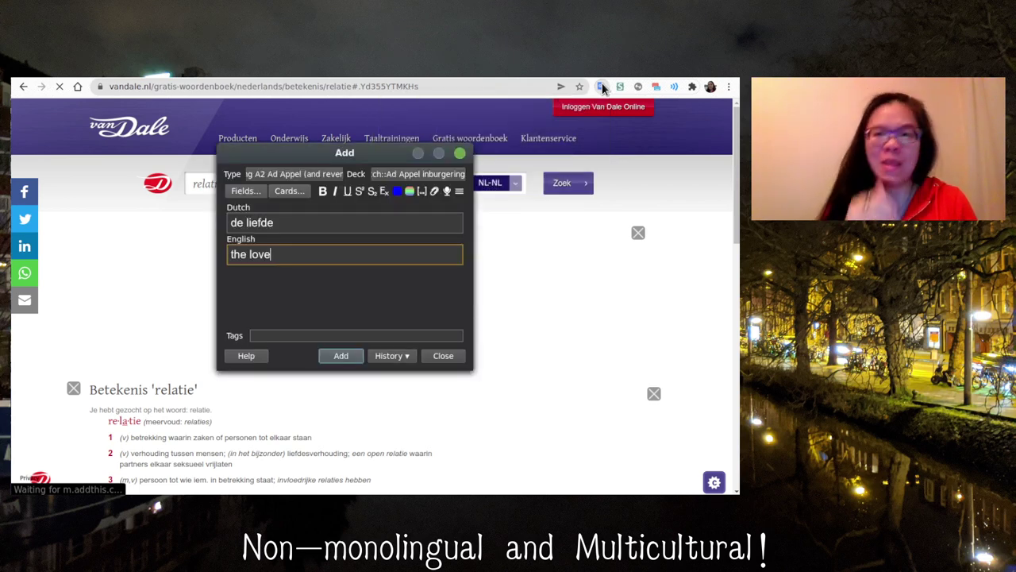
Step: Look up "liefde" in Van Dale in the browser and translate "genegenheid" from its definition into English
click(193, 183)
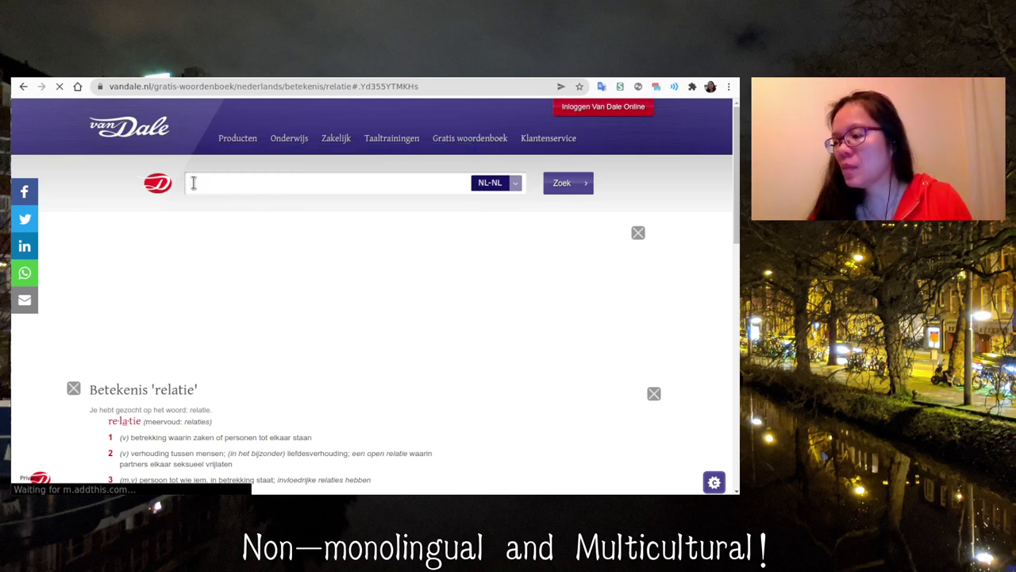
text(liefde)
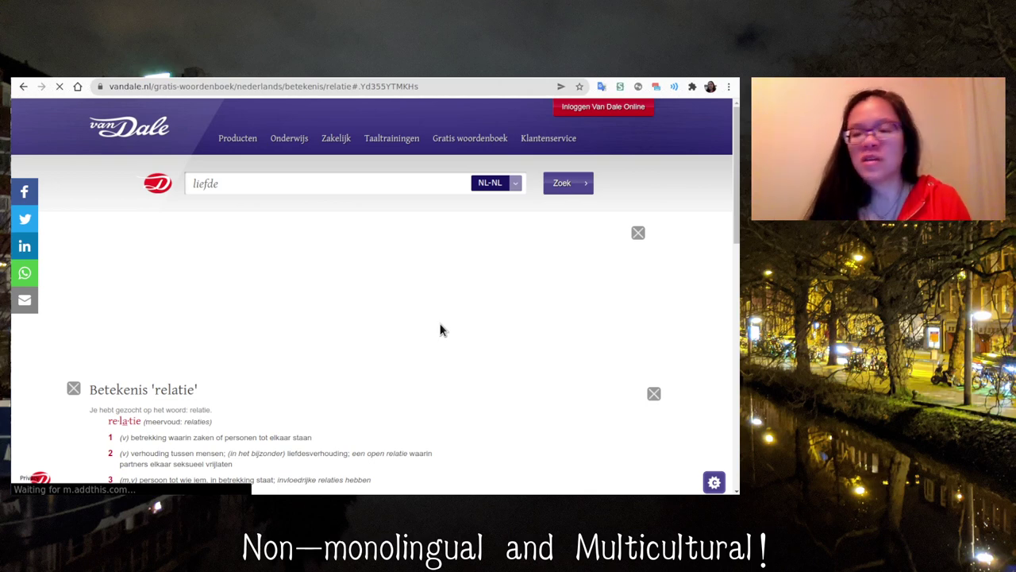
click(572, 183)
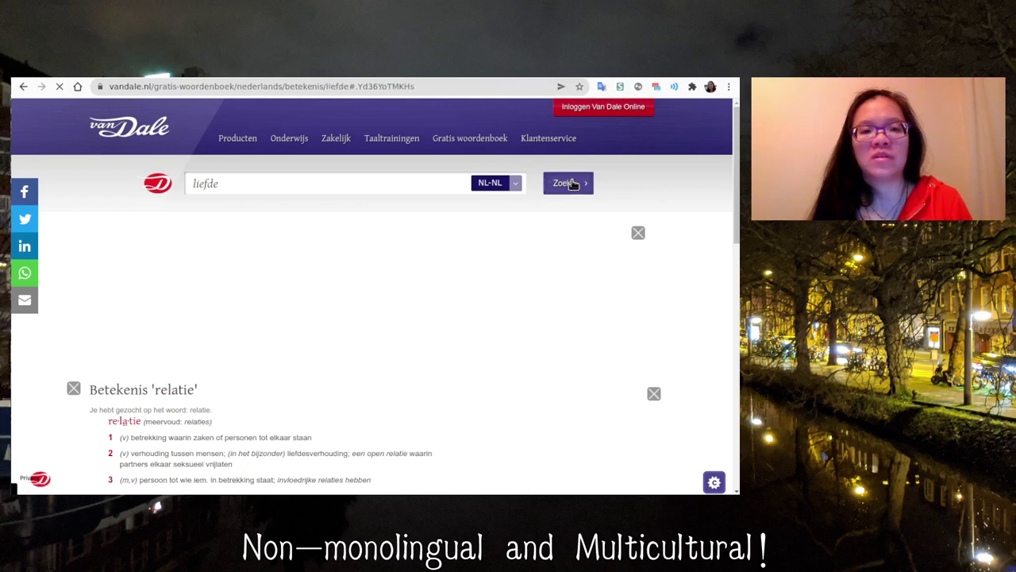
scroll(355, 249, down, 2)
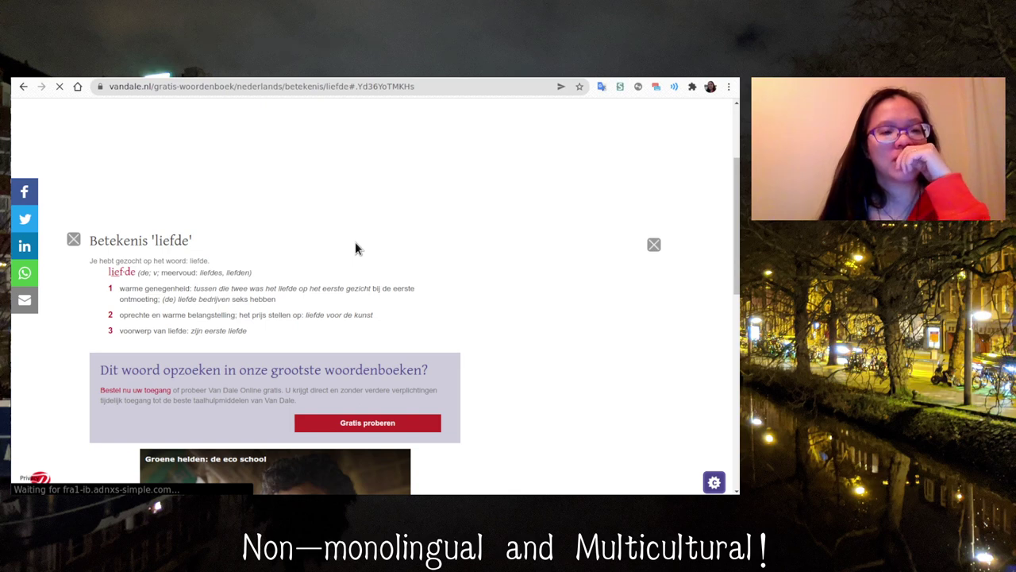
double_click(161, 288)
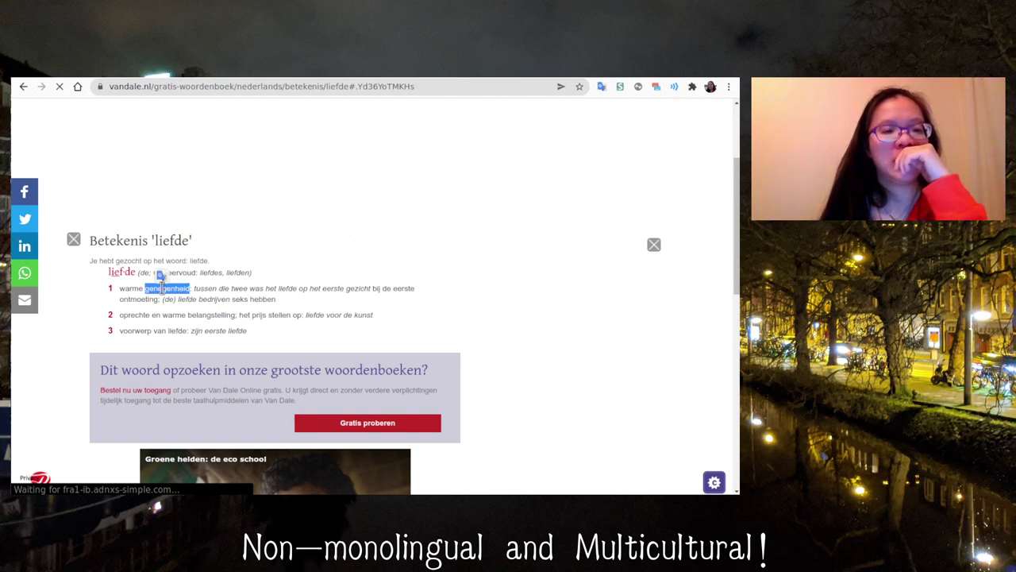
click(159, 274)
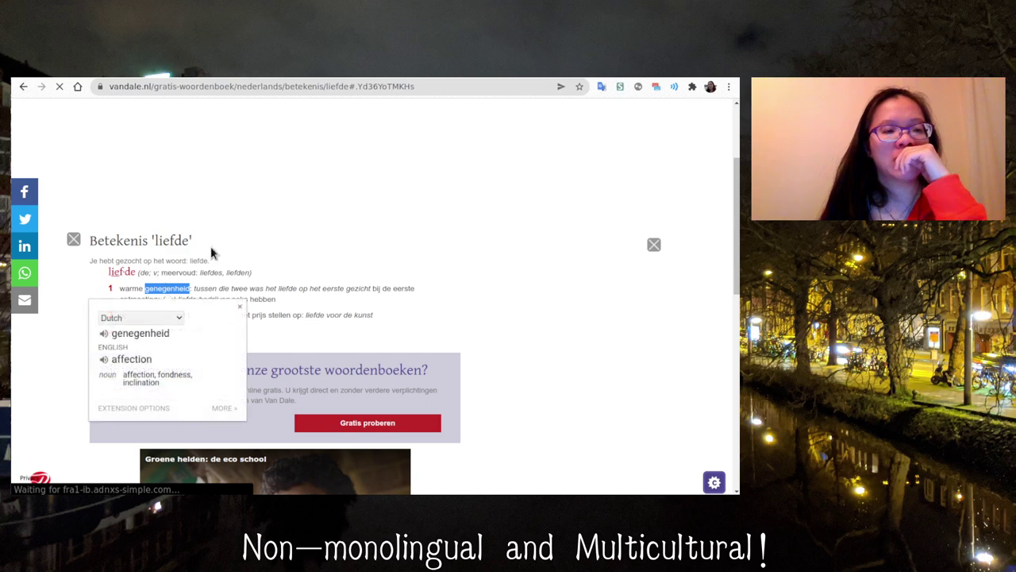
click(277, 245)
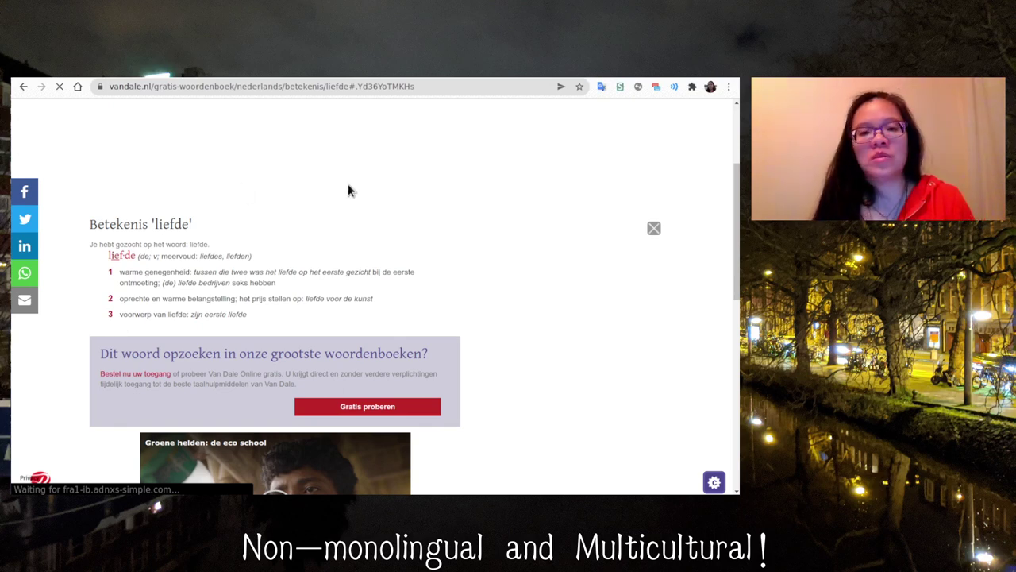
Step: Return to the Anki Add window and append "(often used as a term of endearment)" to the English side of "de liefde"
key(alt+Tab)
key(alt+Tab)
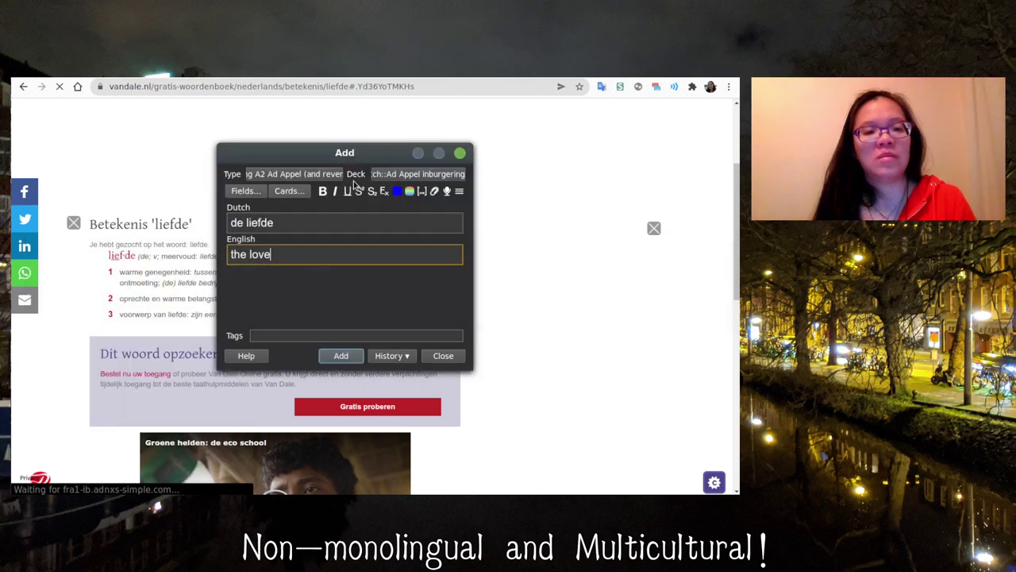
text(()
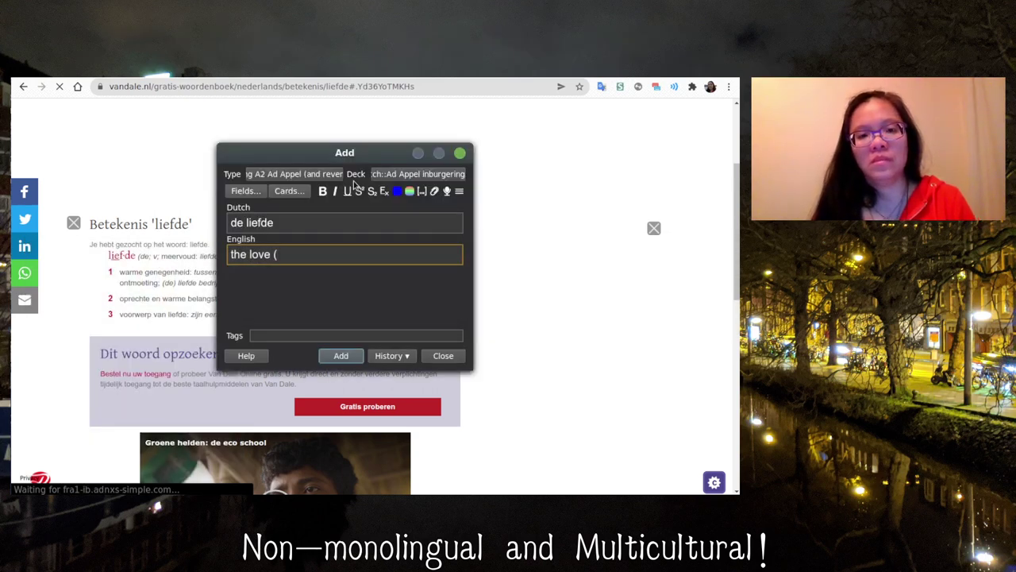
text(often us)
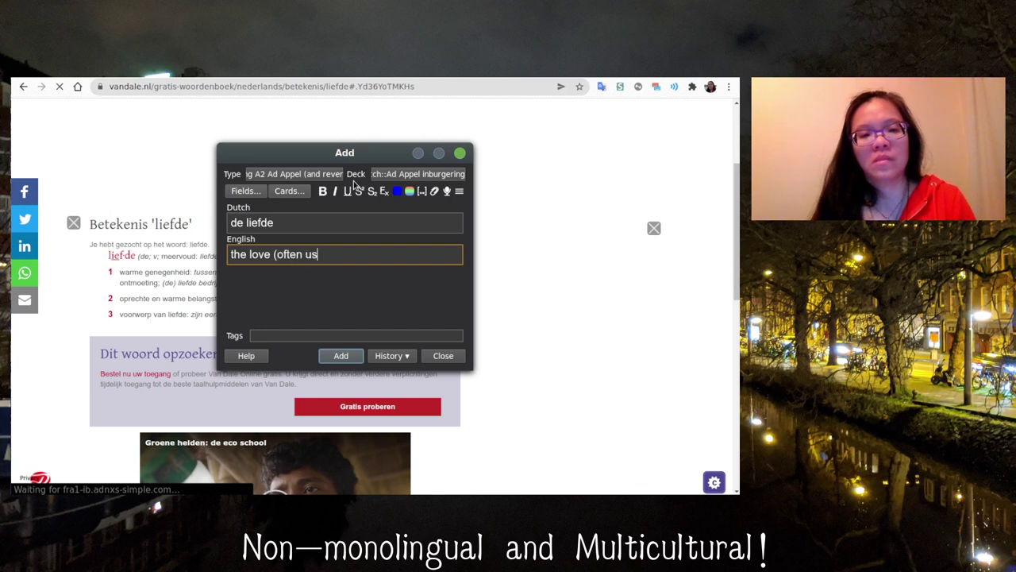
text(ed as a ter)
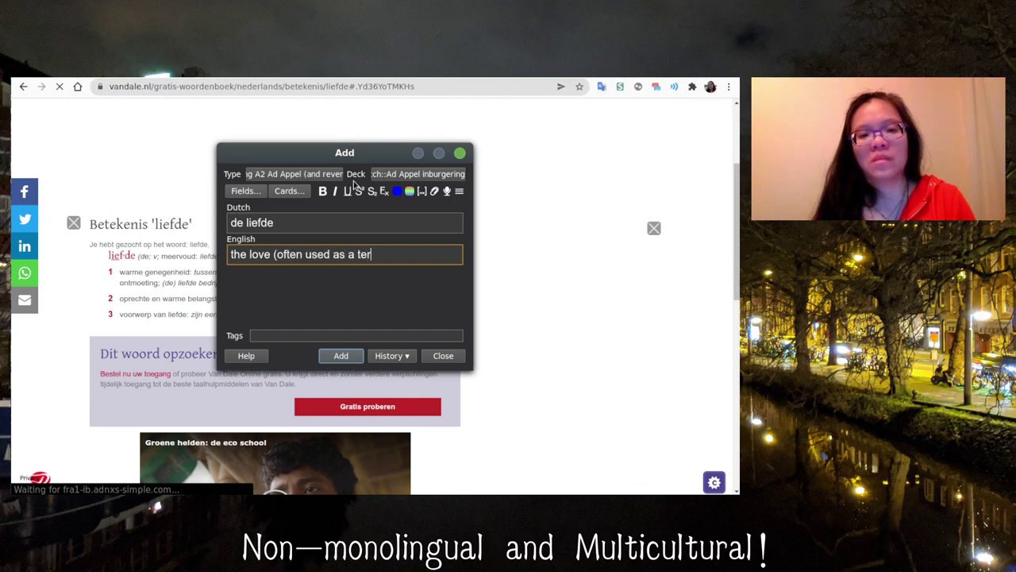
text(m of ender)
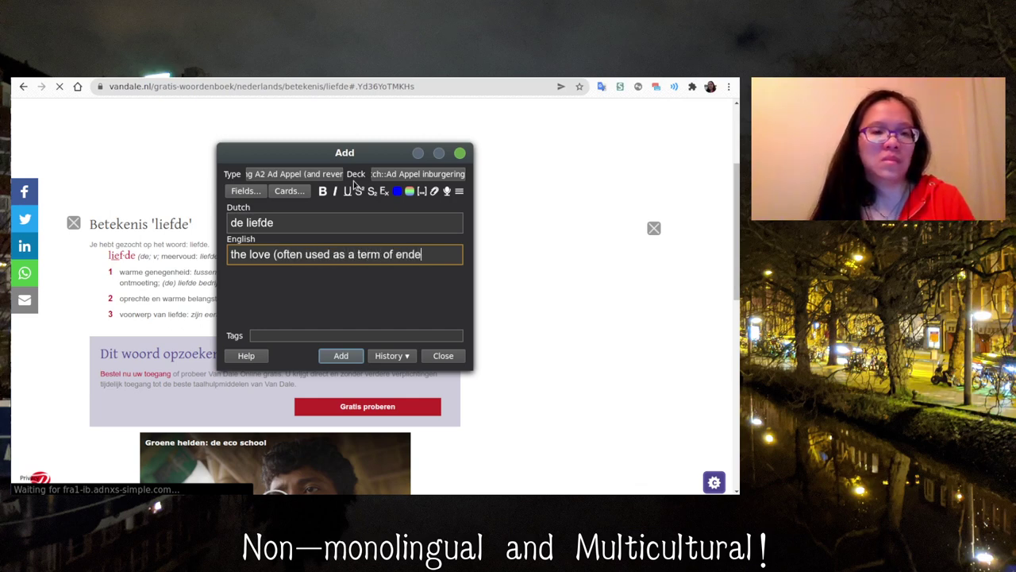
key(BackSpace)
text(armen)
key(BackSpace)
key(BackSpace)
key(BackSpace)
key(BackSpace)
key(BackSpace)
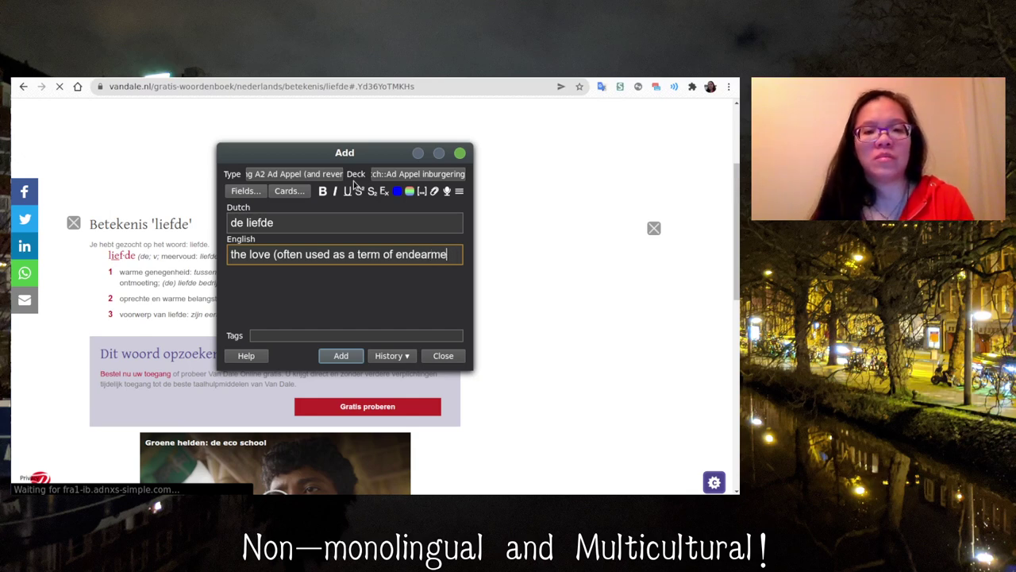
text(rment)
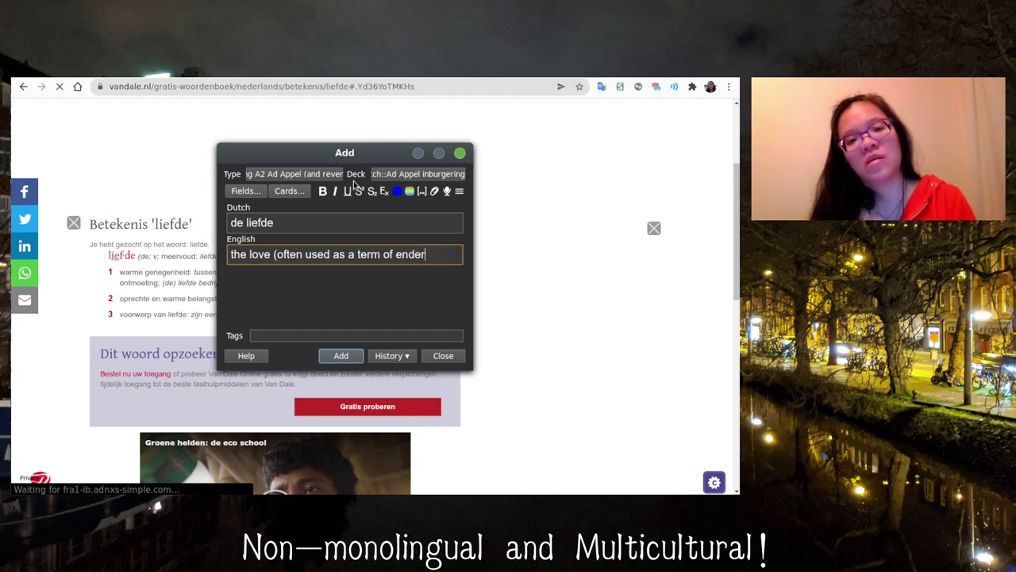
key(BackSpace)
key(BackSpace)
key(BackSpace)
key(BackSpace)
key(BackSpace)
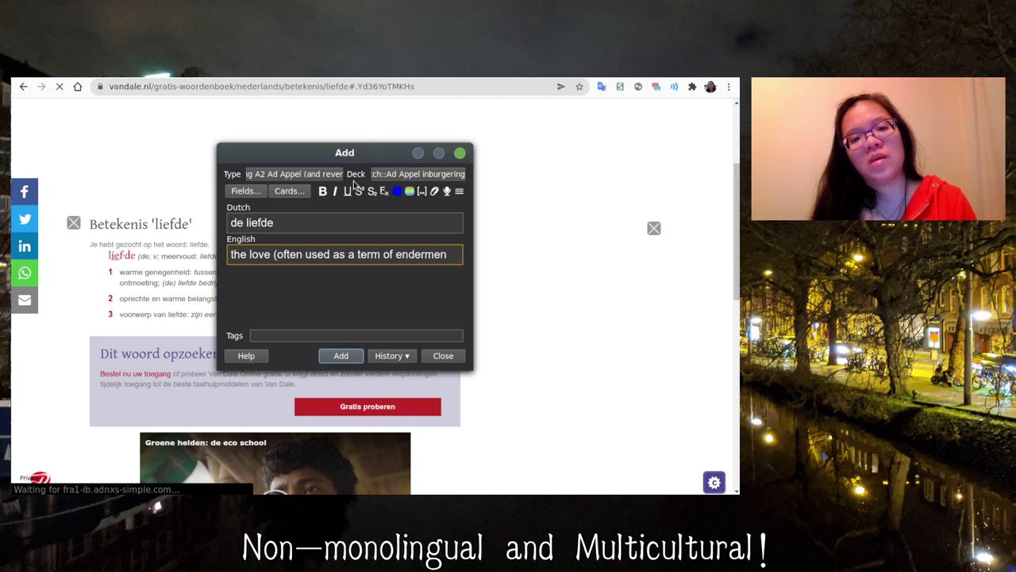
text(arment)
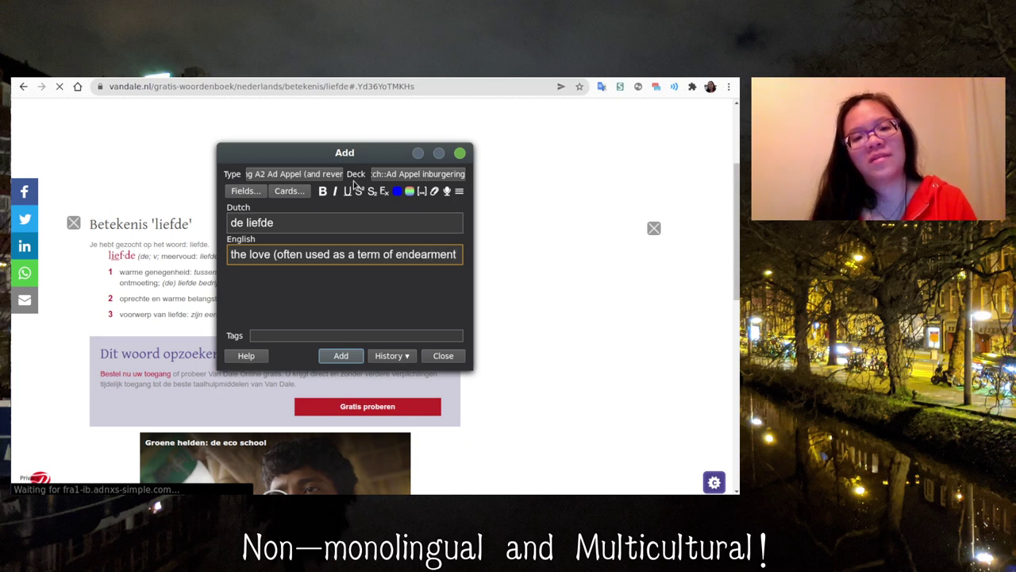
text())
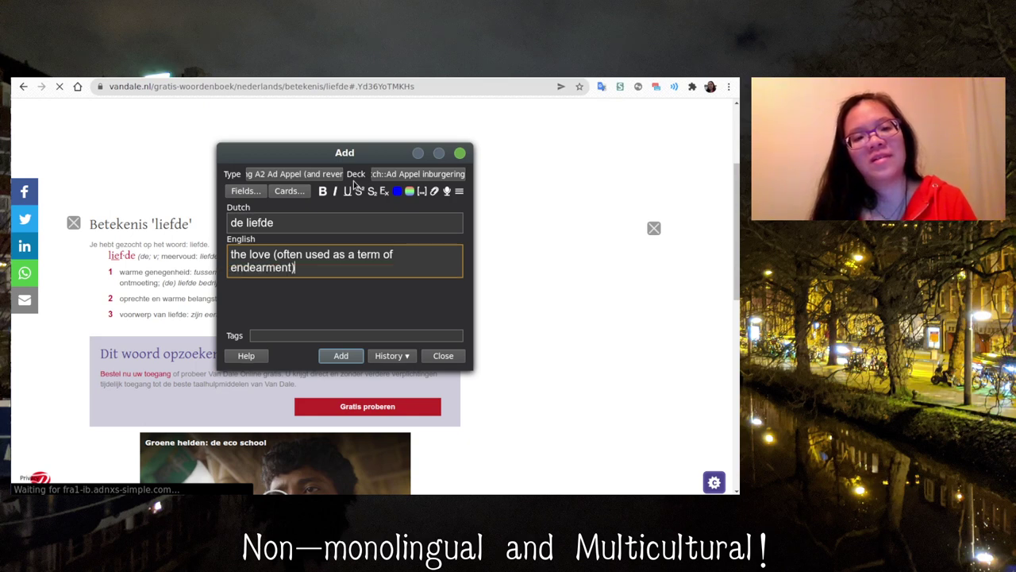
Step: Switch to the browser and look up "endearment", first in the Google Translate extension and then with a DuckDuckGo search in a new tab
click(601, 87)
text(endearment)
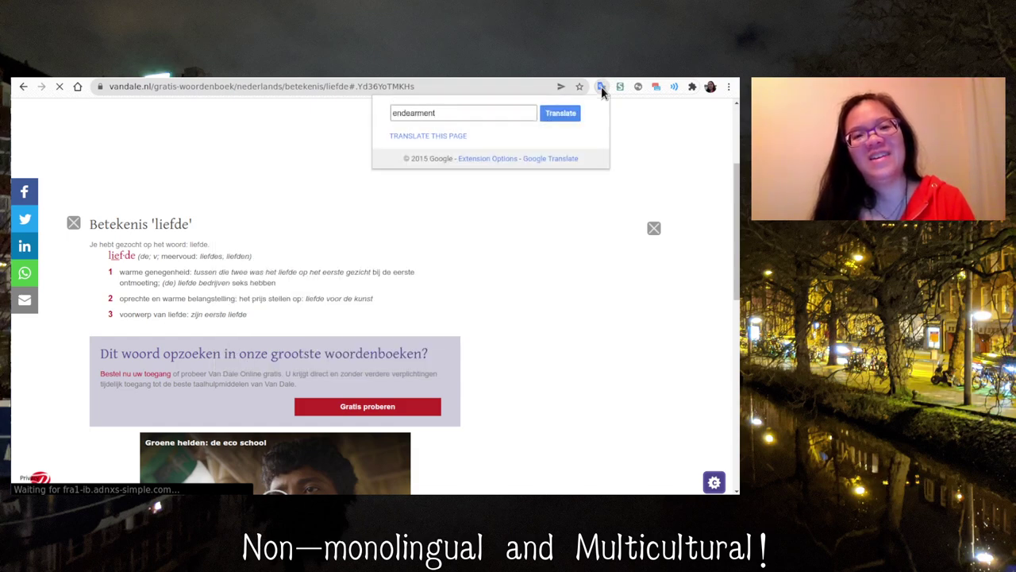
key(ctrl+t)
text(end)
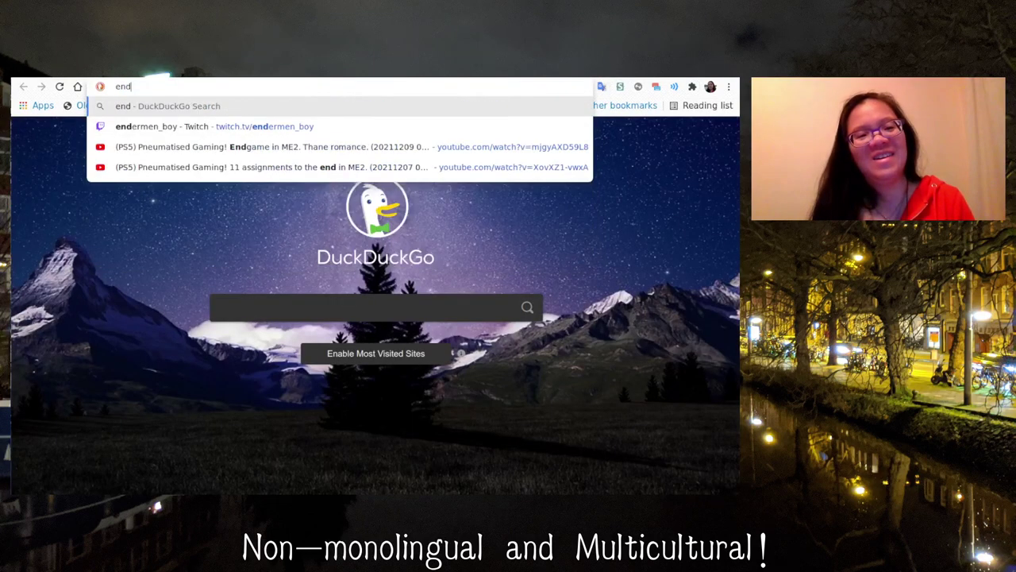
text(earment)
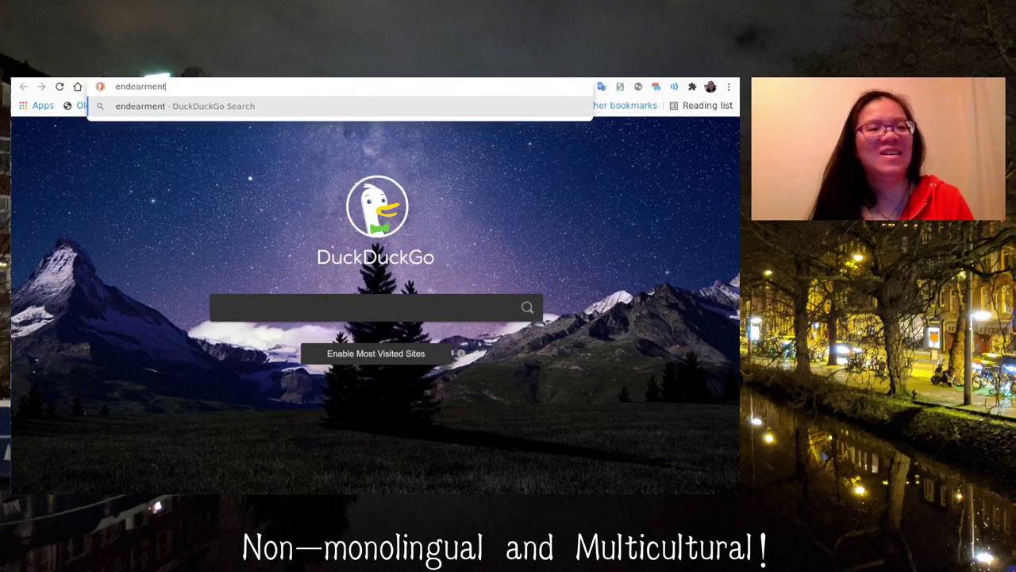
key(Return)
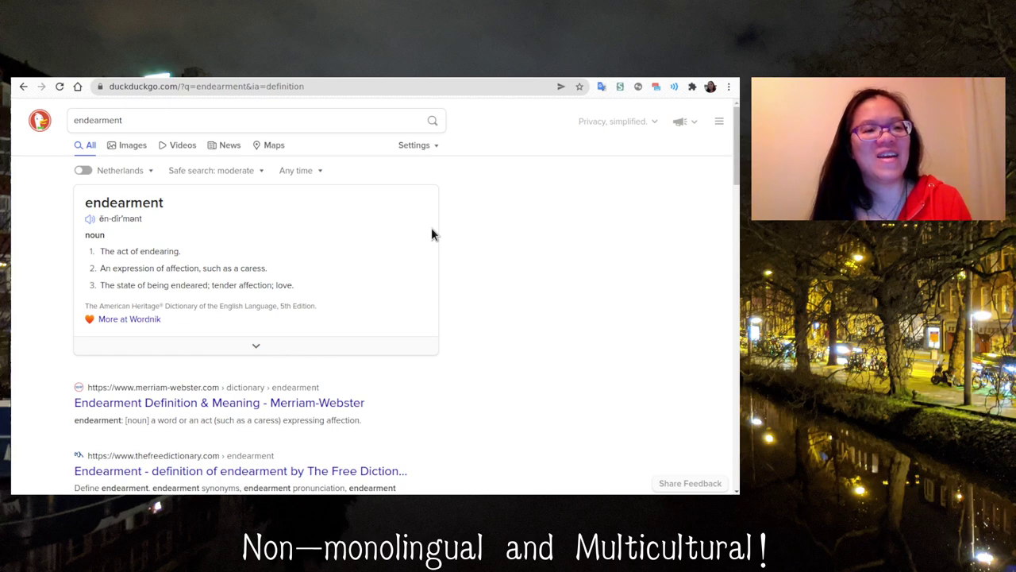
Step: Go back to the Van Dale page, return to the Anki Add window and add the "de liefde" card
key(alt+Left)
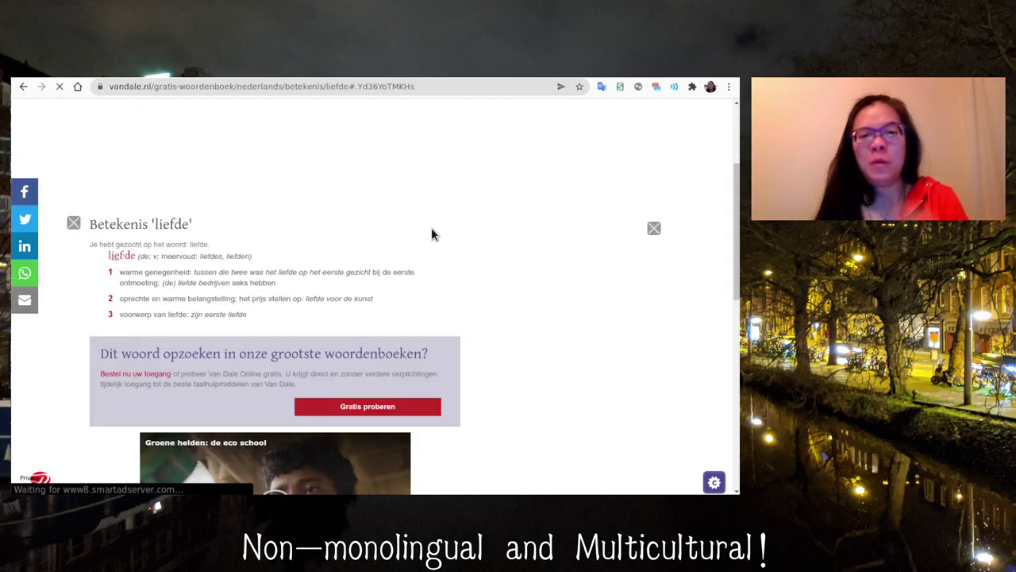
key(alt+Tab)
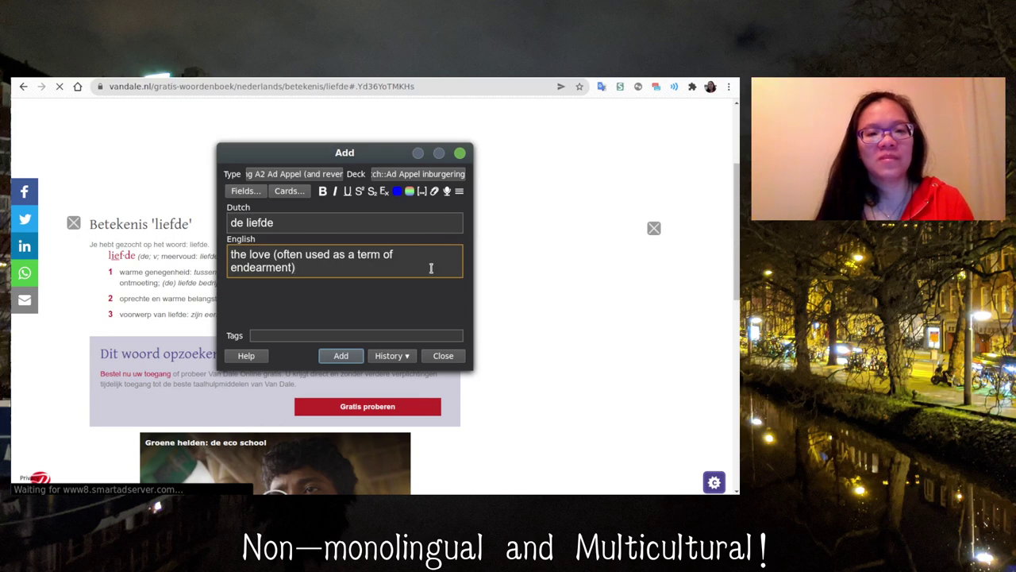
key(ctrl+Return)
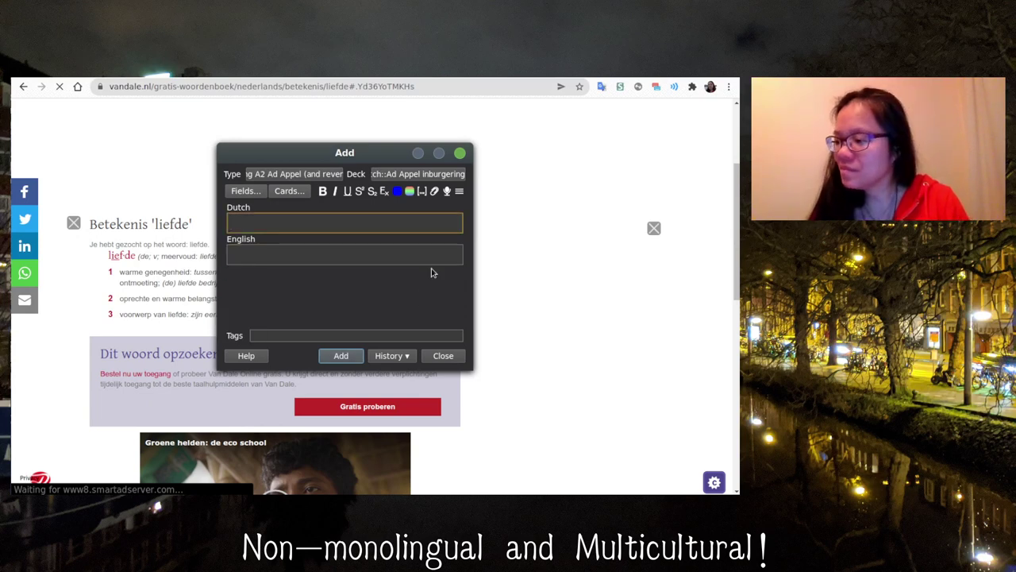
Step: Add a card with "de roepnaam" as the Dutch side and "the nickname" as the English side
text(de roepm)
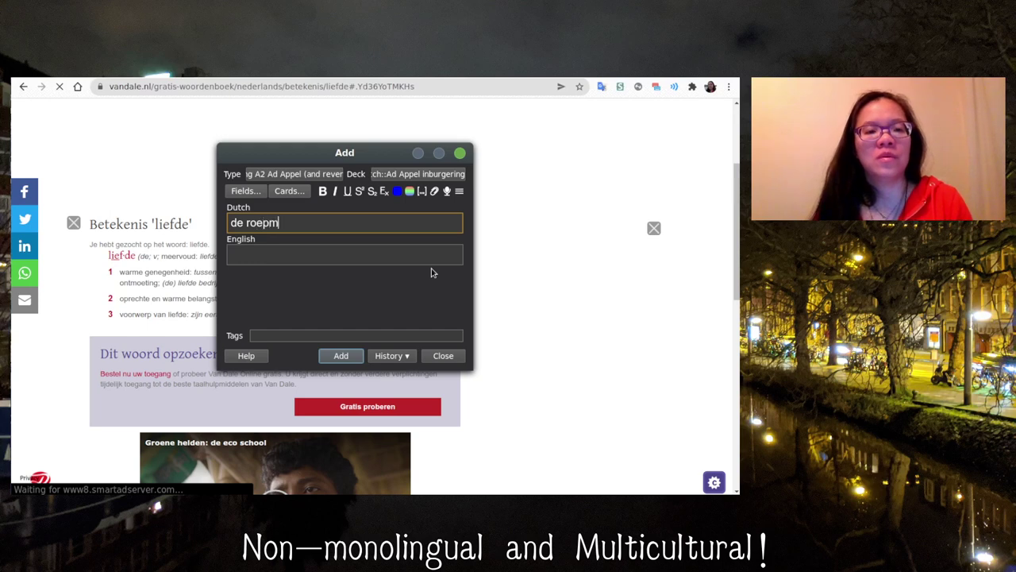
key(BackSpace)
text(naam)
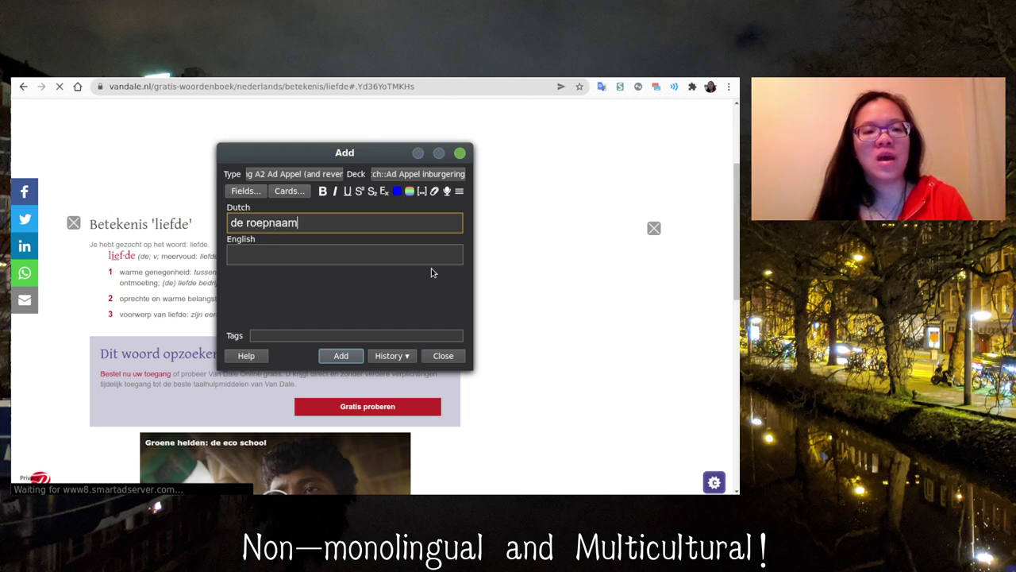
key(Tab)
text(the nickname)
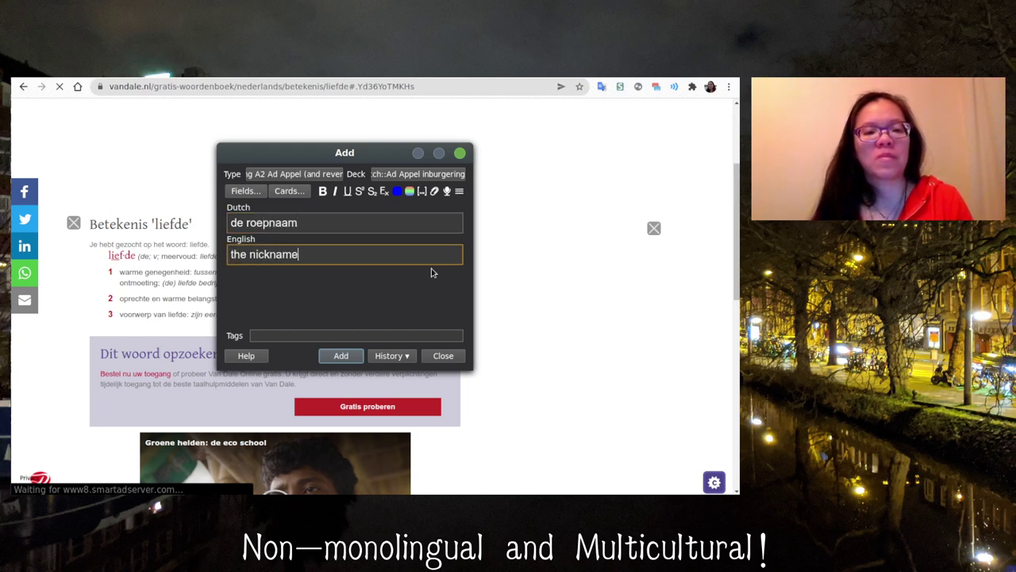
key(ctrl+Return)
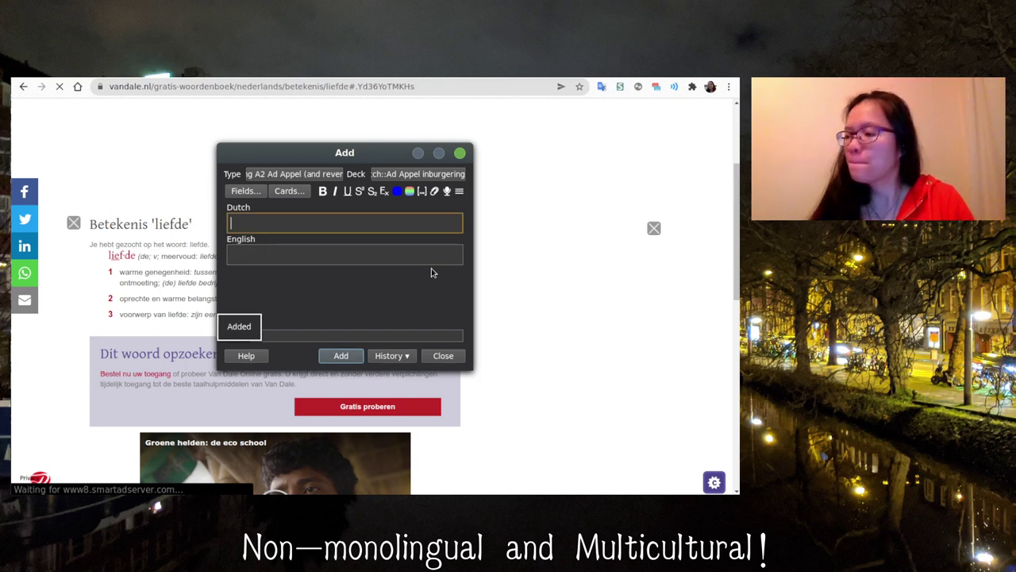
Step: Fill in a new card with "de verjaardag" as the Dutch side and "the birthday" as the English side
text(de verjaardag)
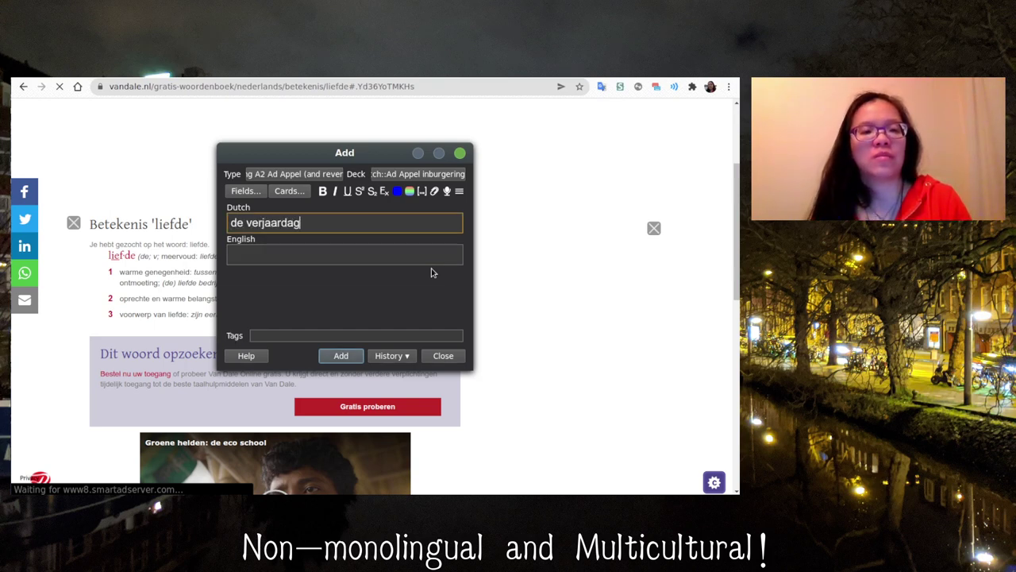
key(Tab)
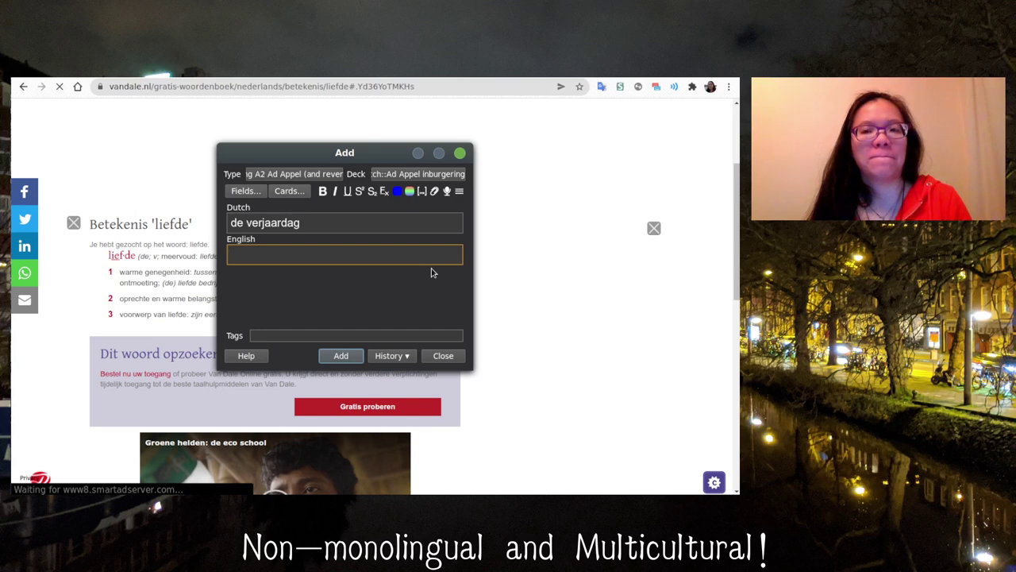
text(the birthday)
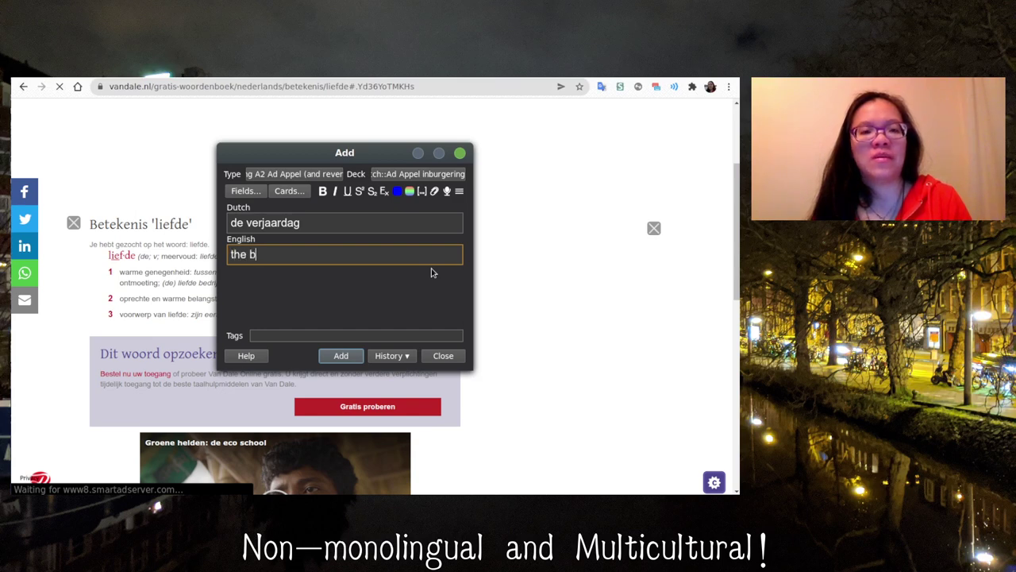
Step: Translate "verjaardag" with the browser's Google Translate extension and review its alternative English meanings
click(601, 86)
text(verjaardag)
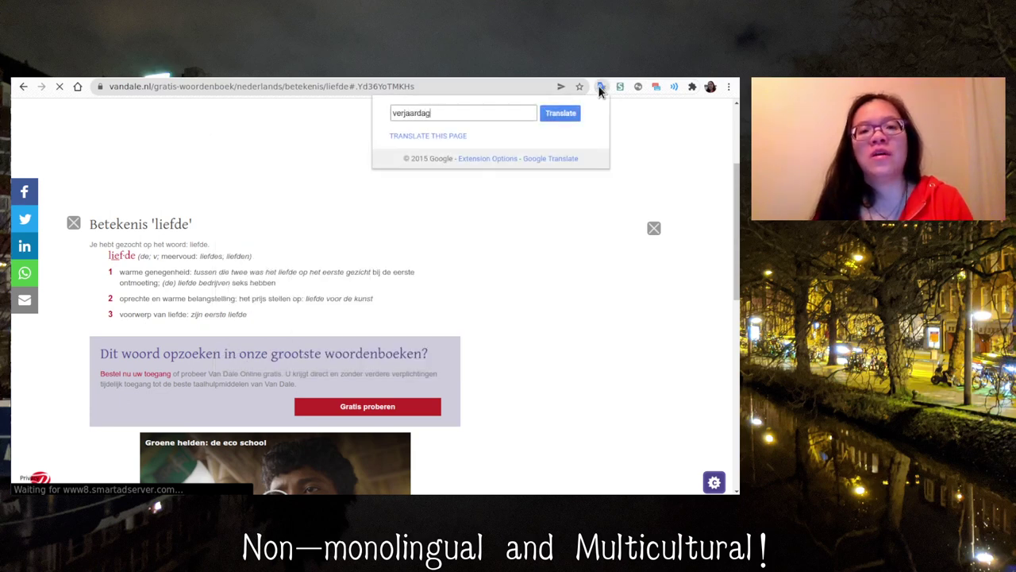
key(Return)
key(alt+Tab)
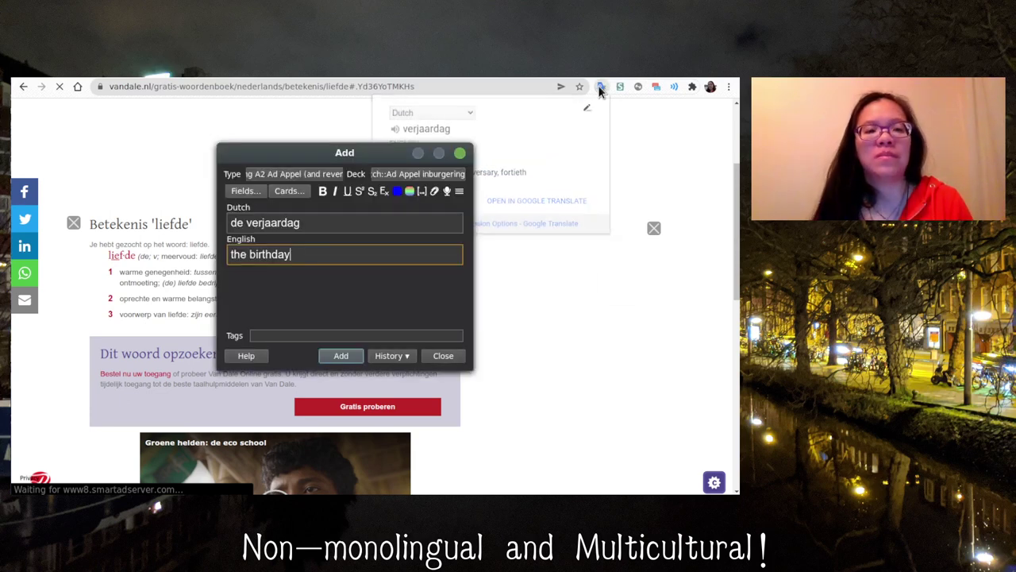
click(601, 86)
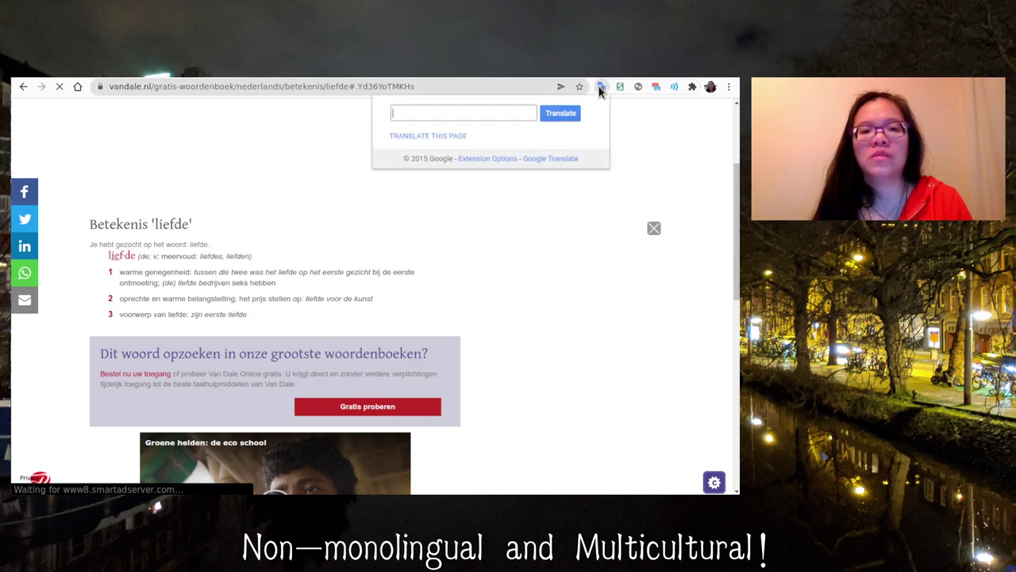
text(verjaardag)
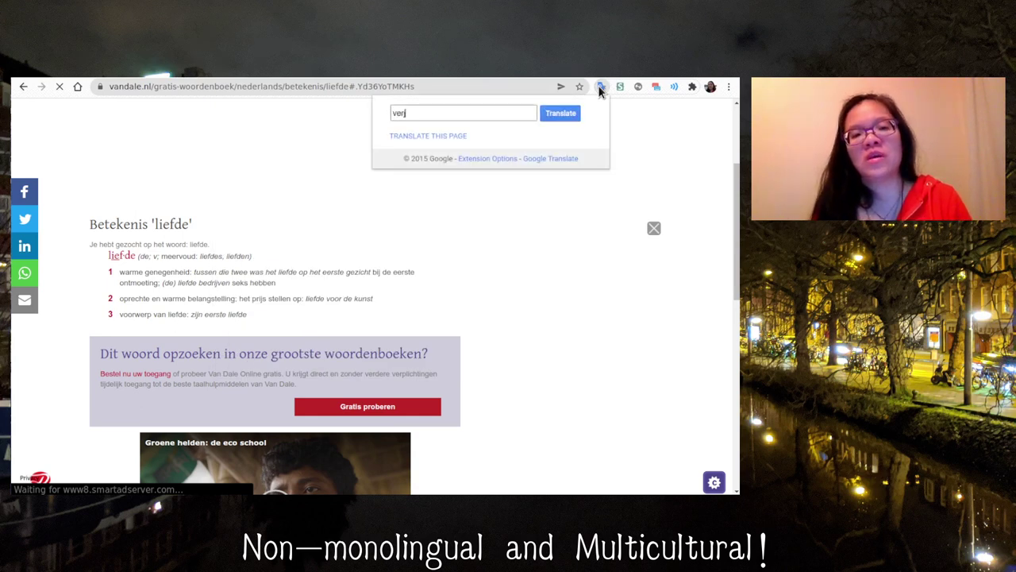
key(Return)
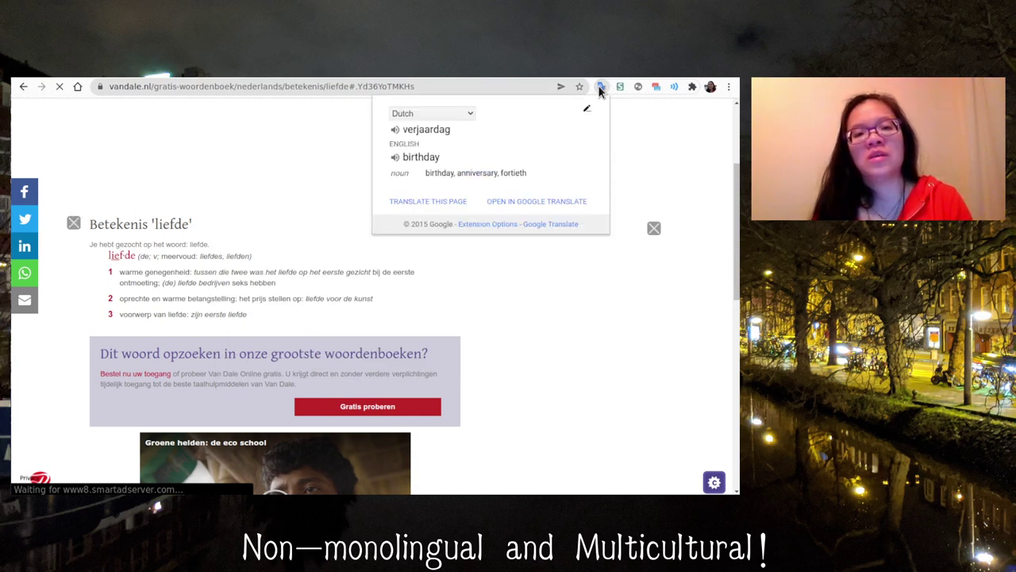
Step: Return to the Anki Add window, append ", anniversary" to the English side of "de verjaardag" and add the card
key(alt+Tab)
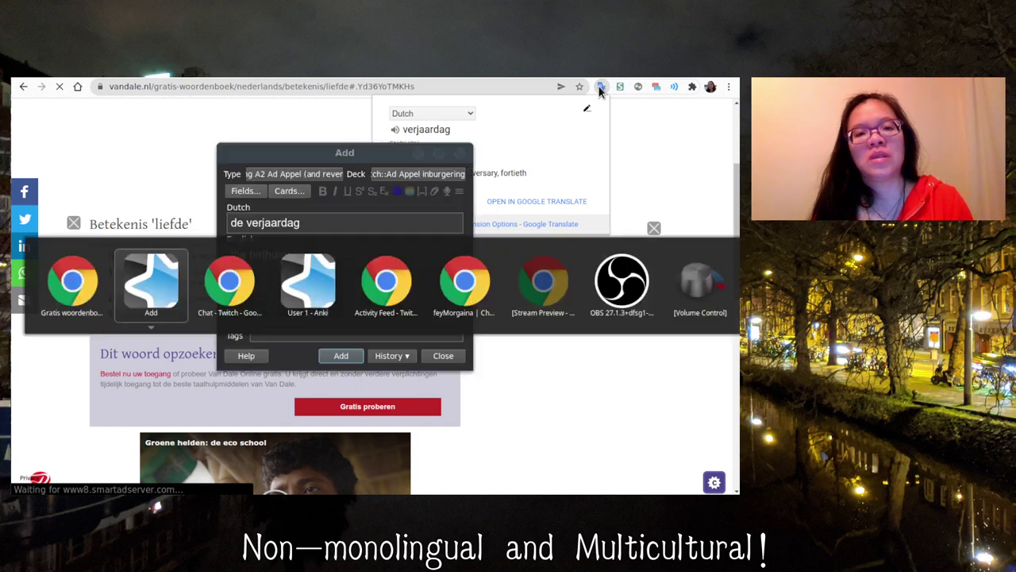
text(anniversary)
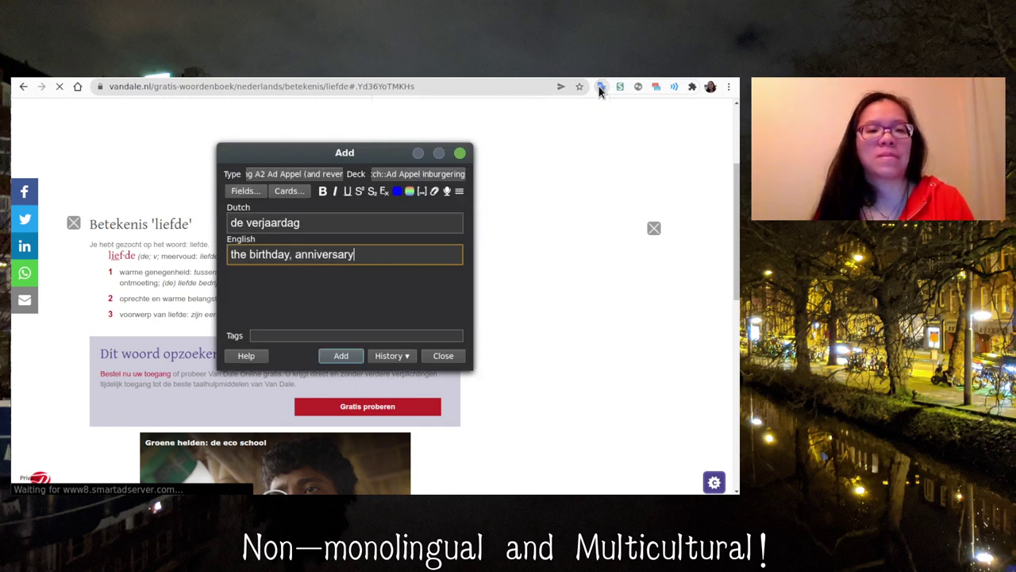
key(ctrl+Return)
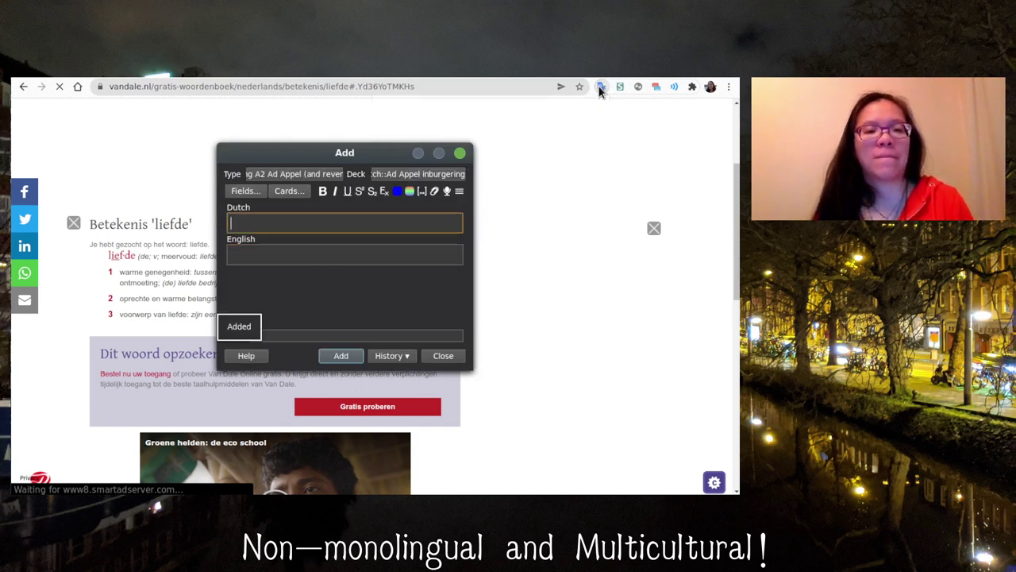
Step: Fill in a new card with "de leeftijd" as the Dutch side and "the age" as the English side
text(de leeftijd)
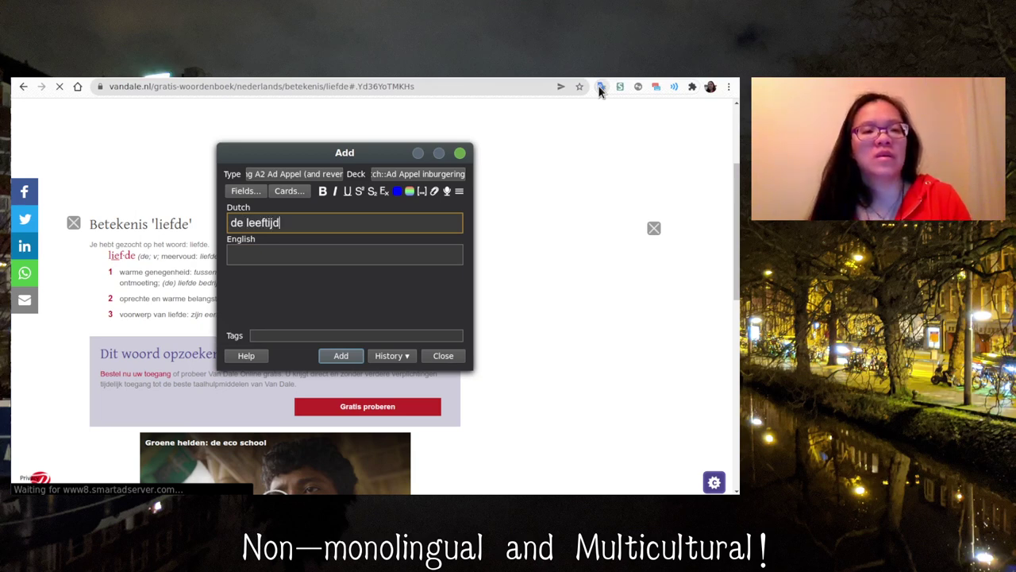
key(Tab)
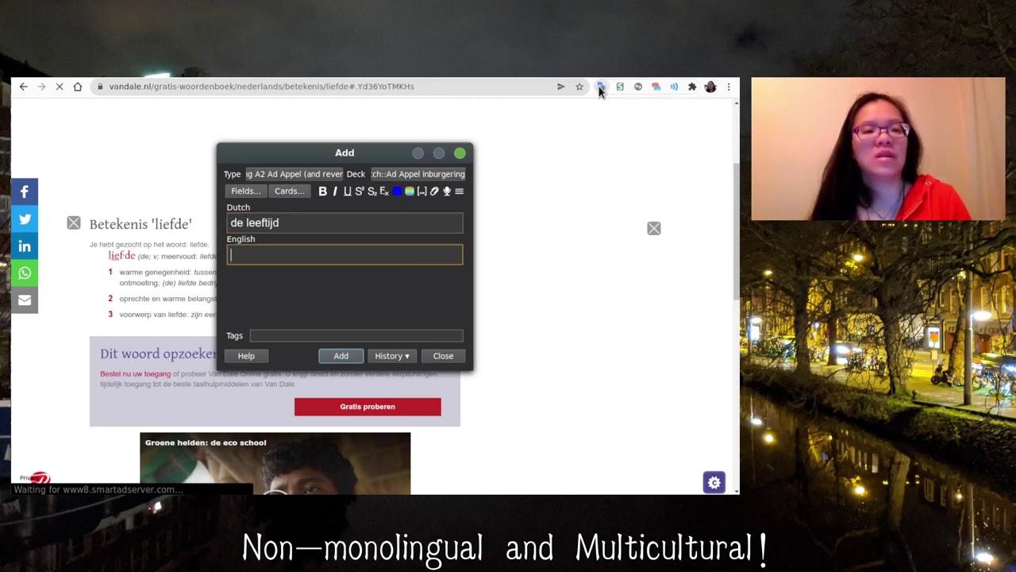
text(the age)
Step: Check "leeftijd" in the browser's Google Translate extension, then add the "de leeftijd" card in Anki
click(601, 88)
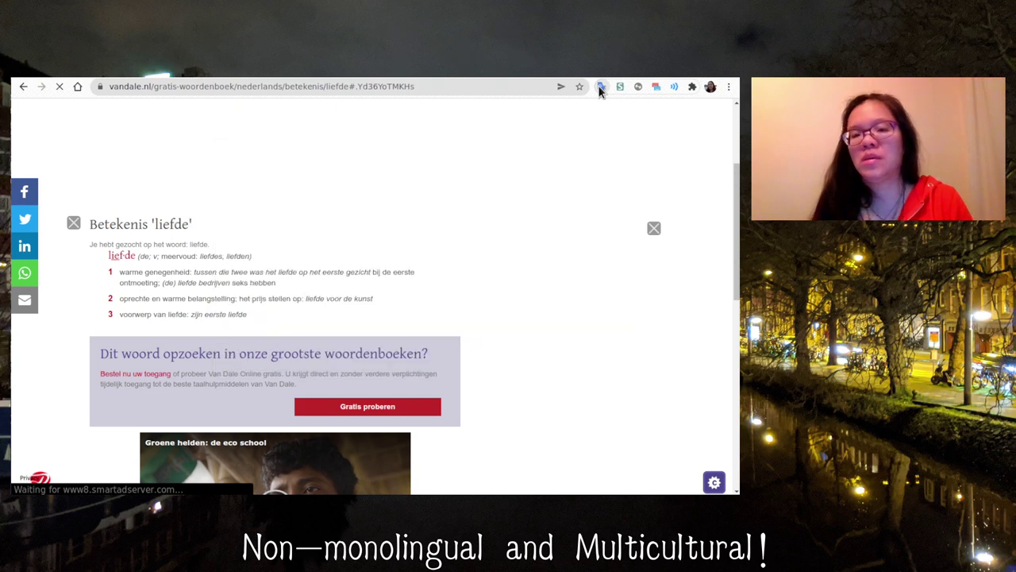
text(leeftijd)
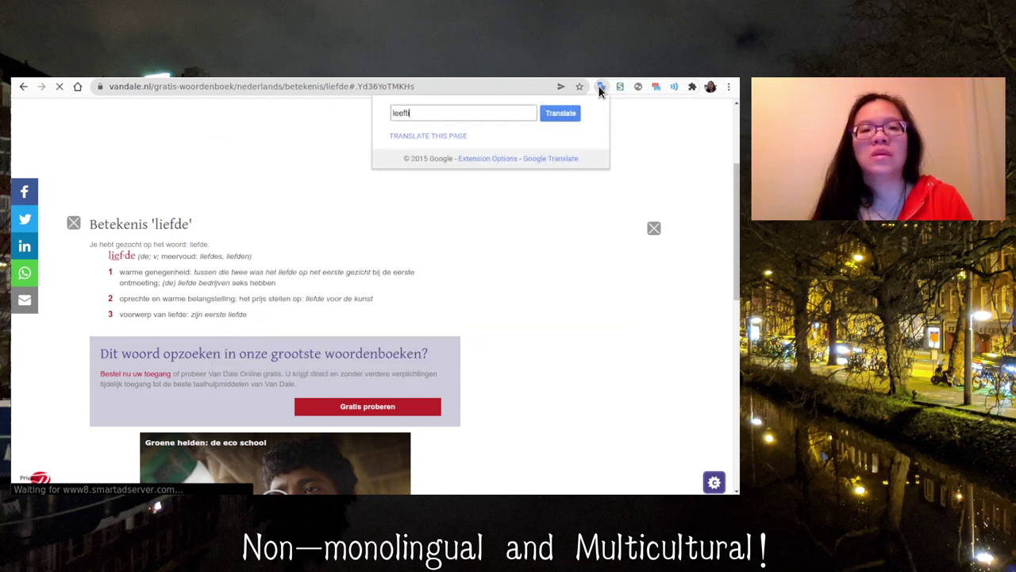
key(Return)
key(alt+Tab)
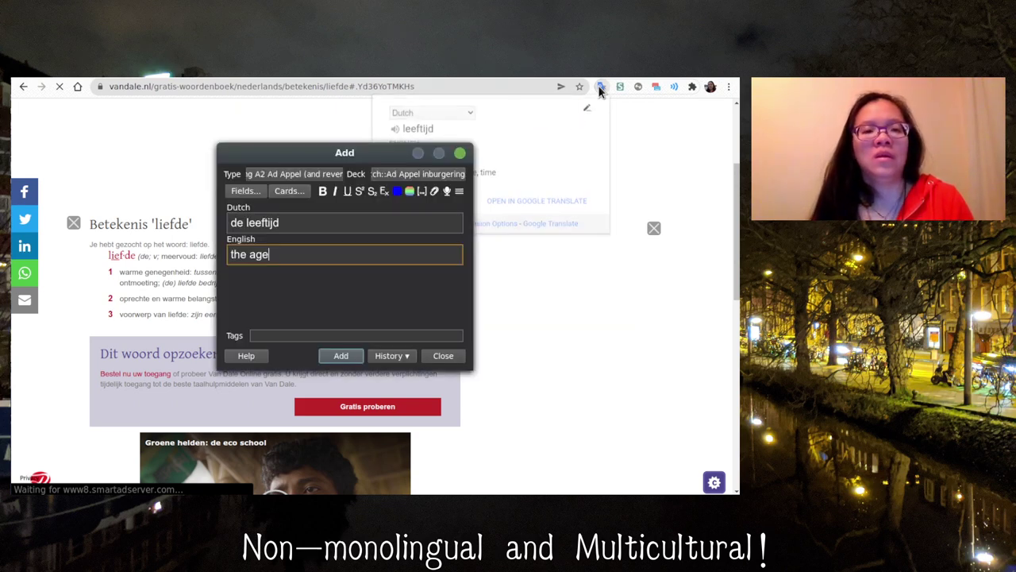
key(ctrl+Return)
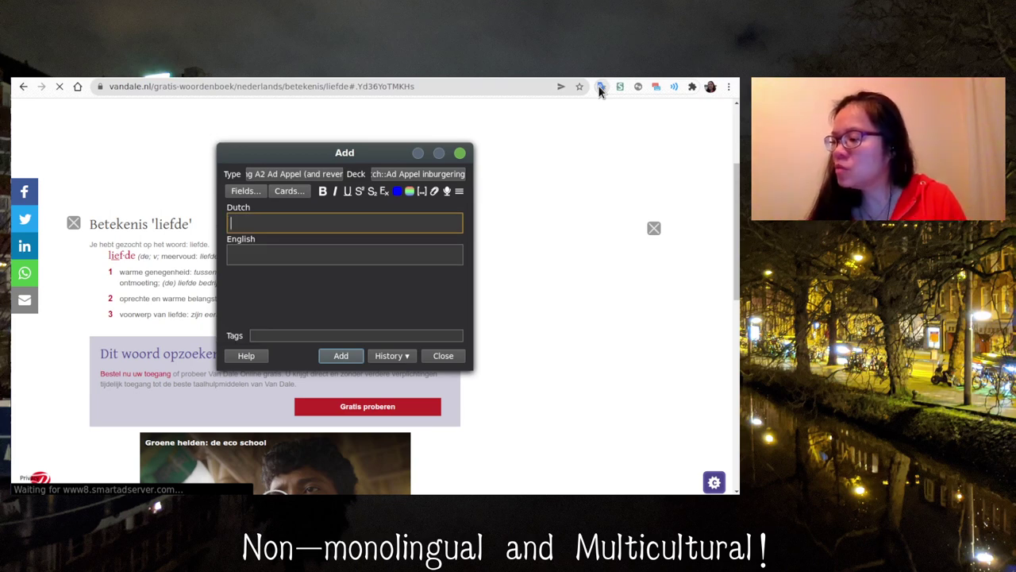
Step: Fill in a new card with "de Moederdag" as the Dutch side and "(the) Mother's Day" as the English side
text(de Moeder)
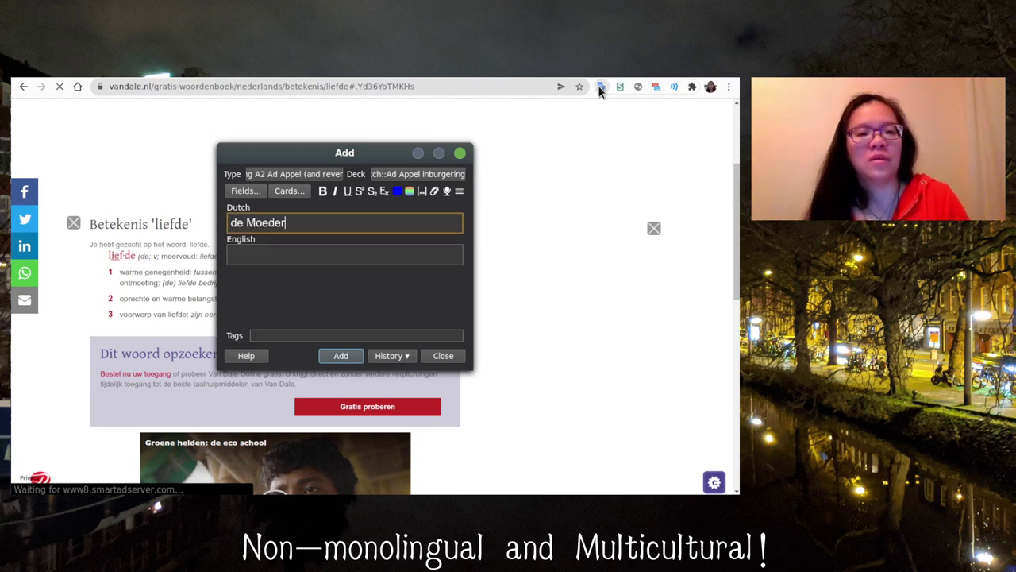
text(dag)
key(Tab)
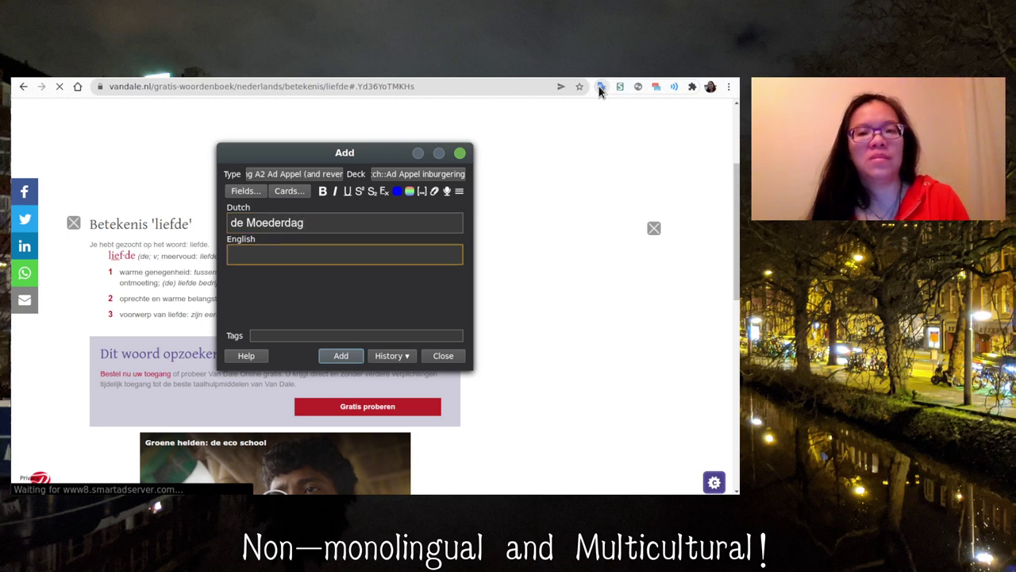
text((the) )
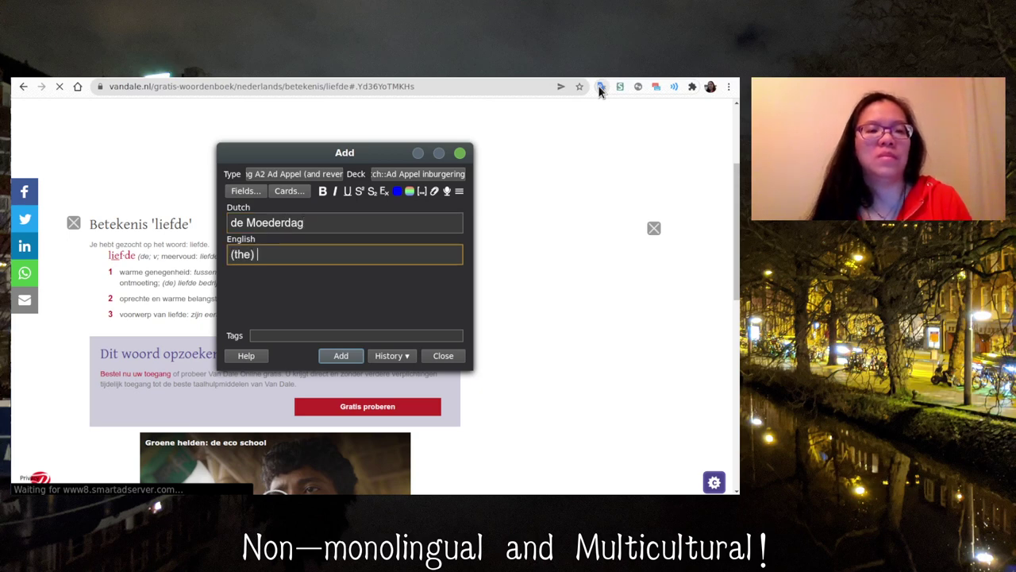
text(Mother)
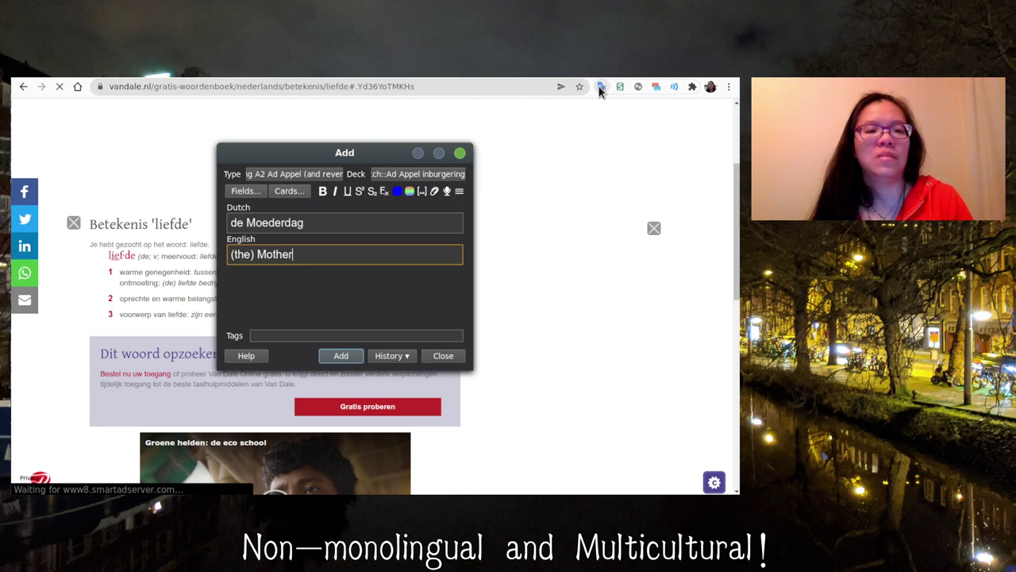
text('s Day)
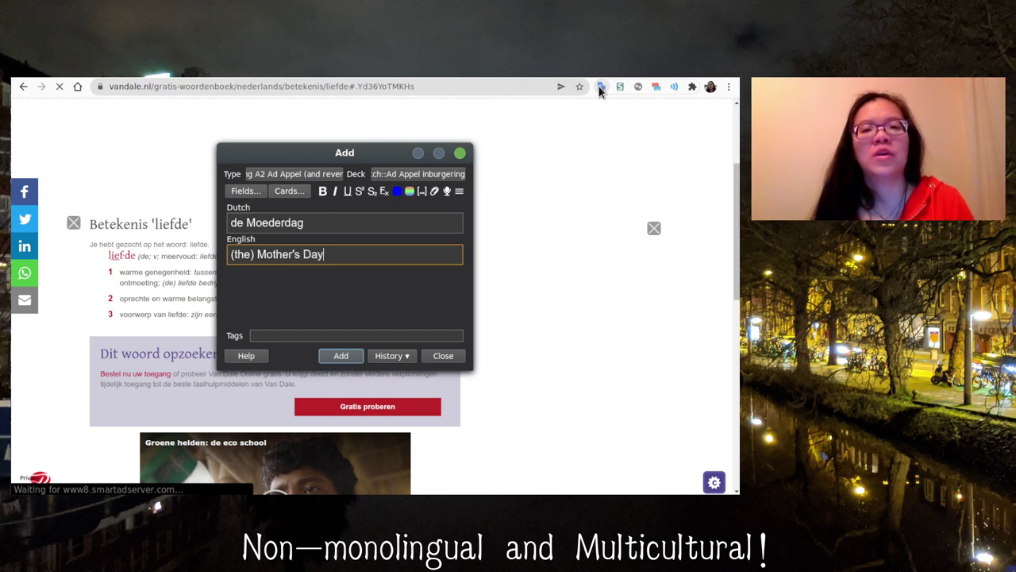
Step: Switch to the browser and translate "Moederdag" with the Google Translate extension
click(600, 89)
text(Moeder)
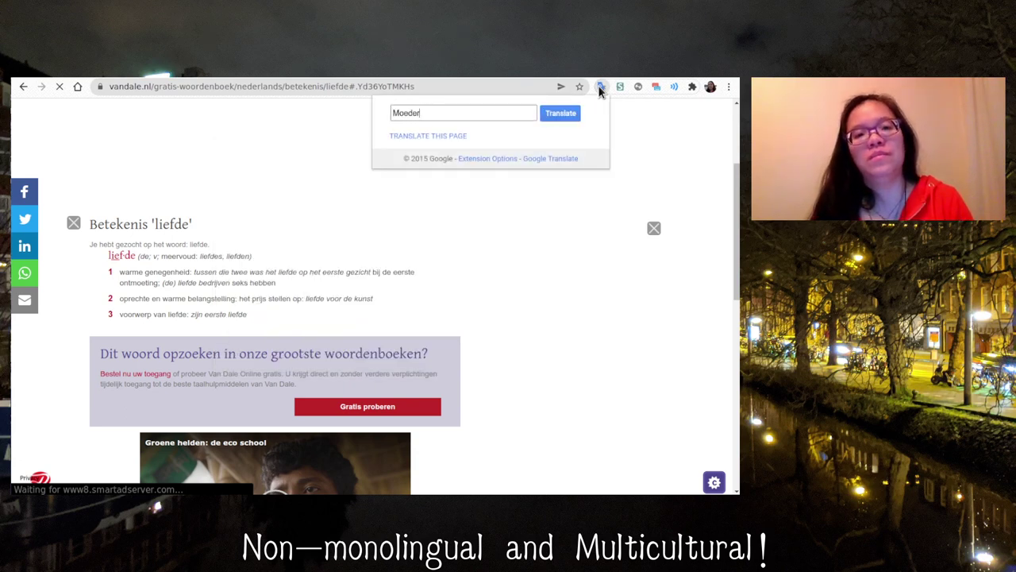
text(dag)
key(Return)
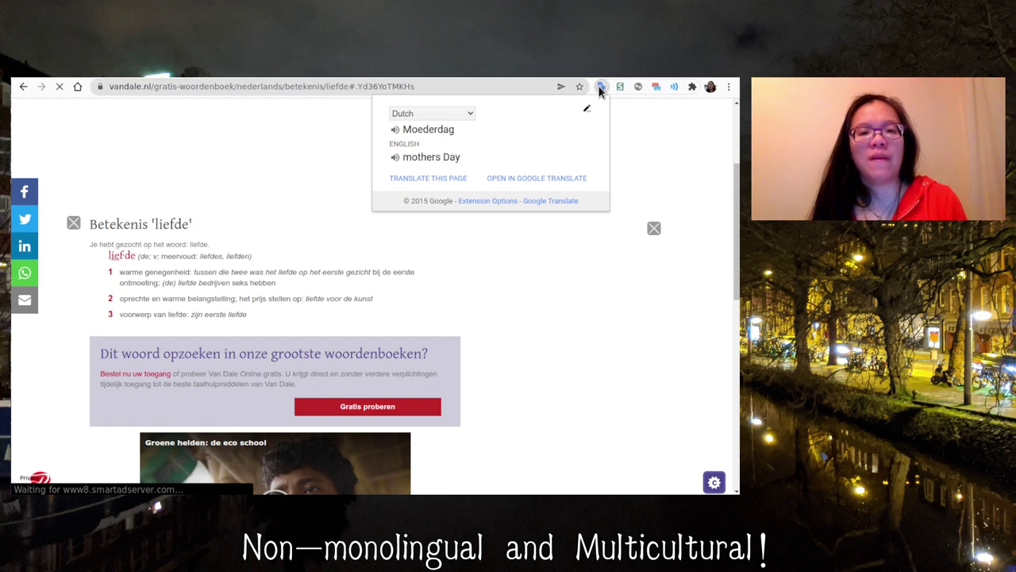
Step: Return to Anki, add the pending "de Moederdag" card, and add another pairing "de Vaderdag" with "(the) Father's Day"
key(alt+Tab)
key(ctrl+Return)
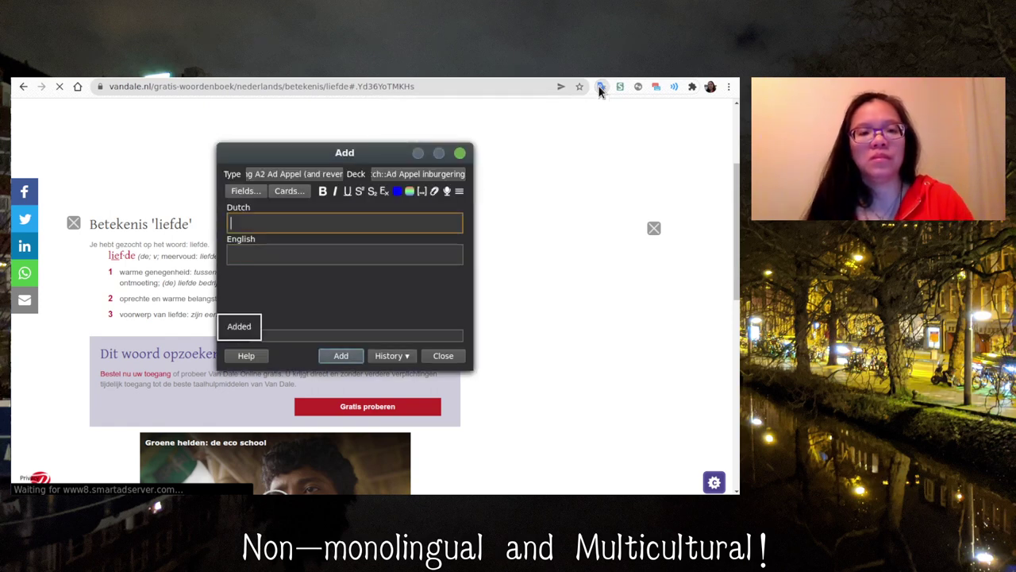
text(de Vaderdag)
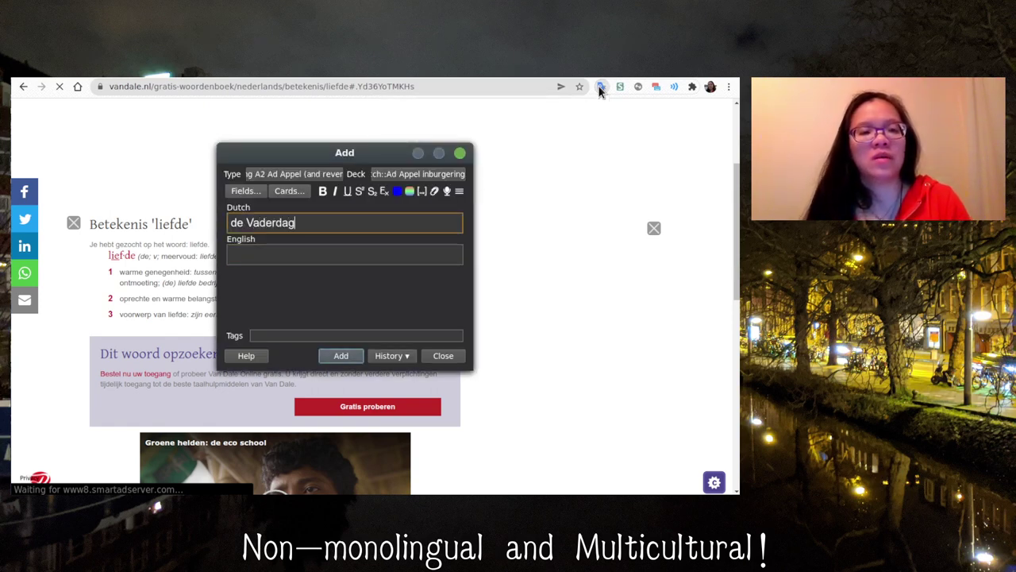
key(Tab)
text((the) )
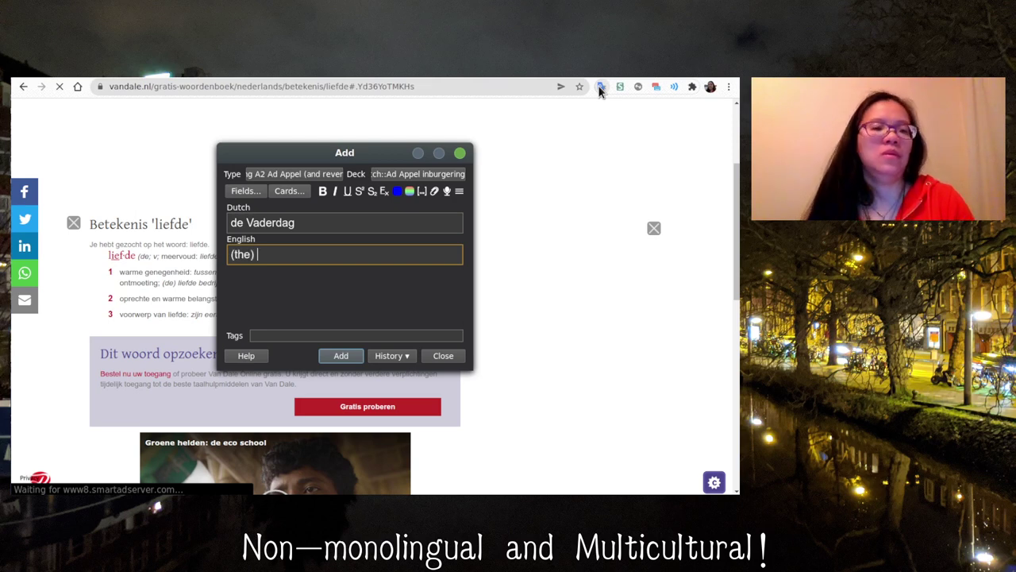
text(Fat)
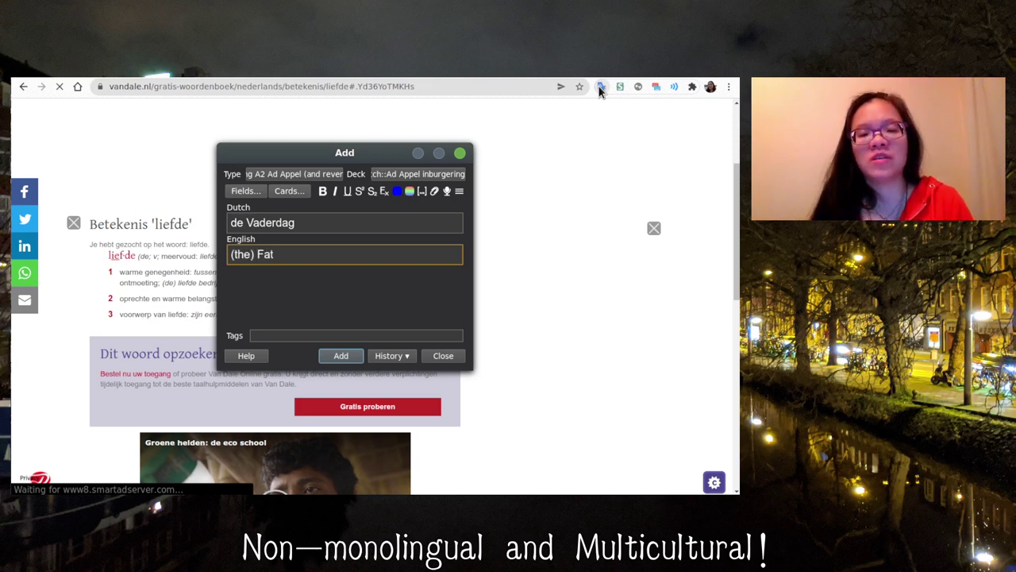
text(her's Day)
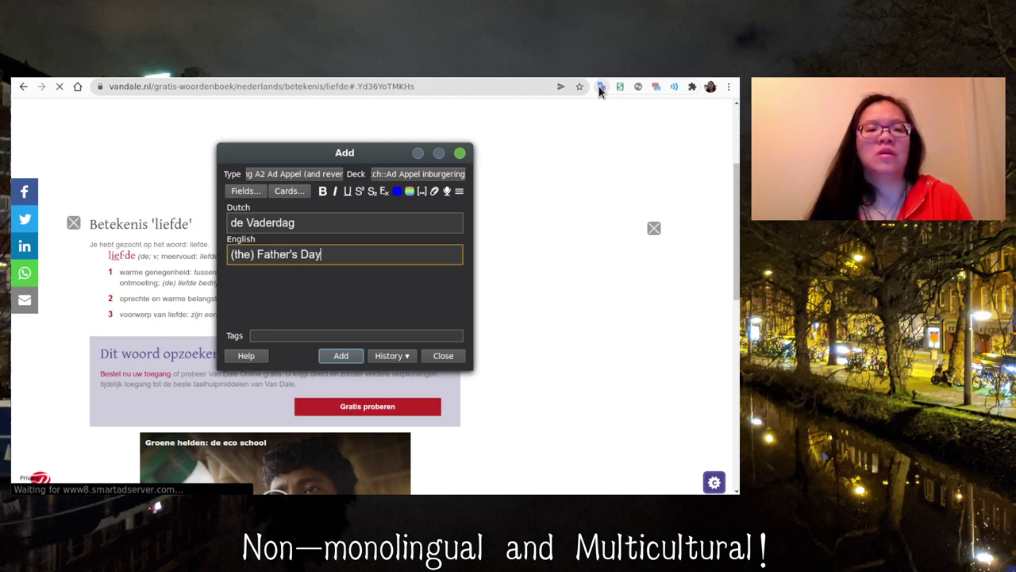
key(ctrl+Return)
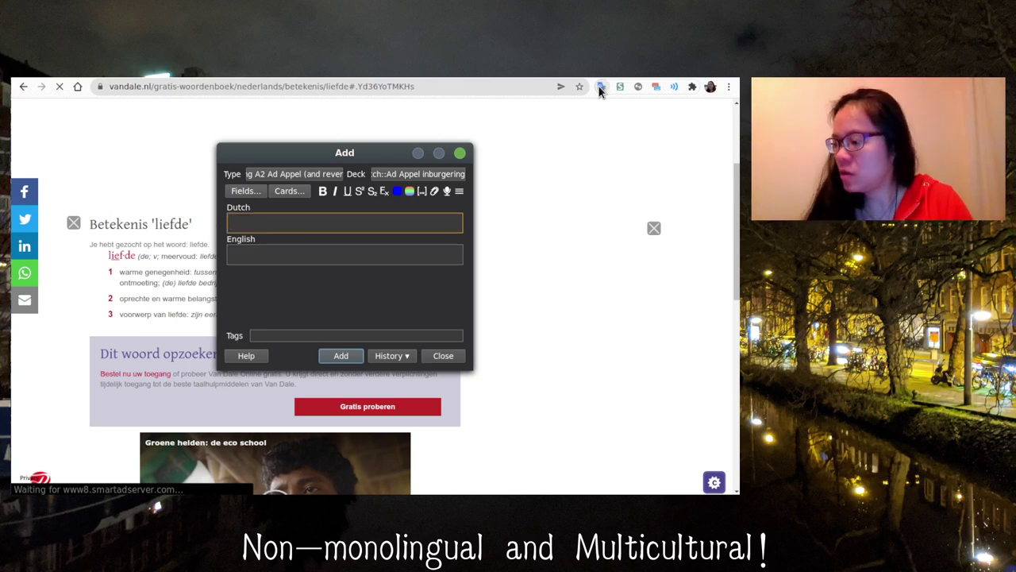
Step: Fill in a new card with "groeien" as the Dutch side and "to grow" as the English side
text(groeien)
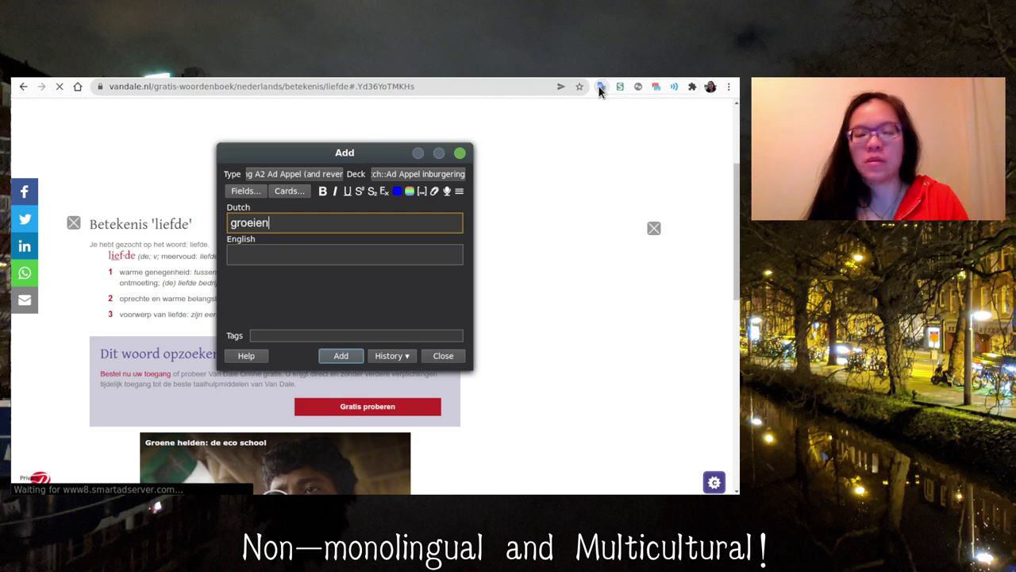
key(Tab)
text(to grow)
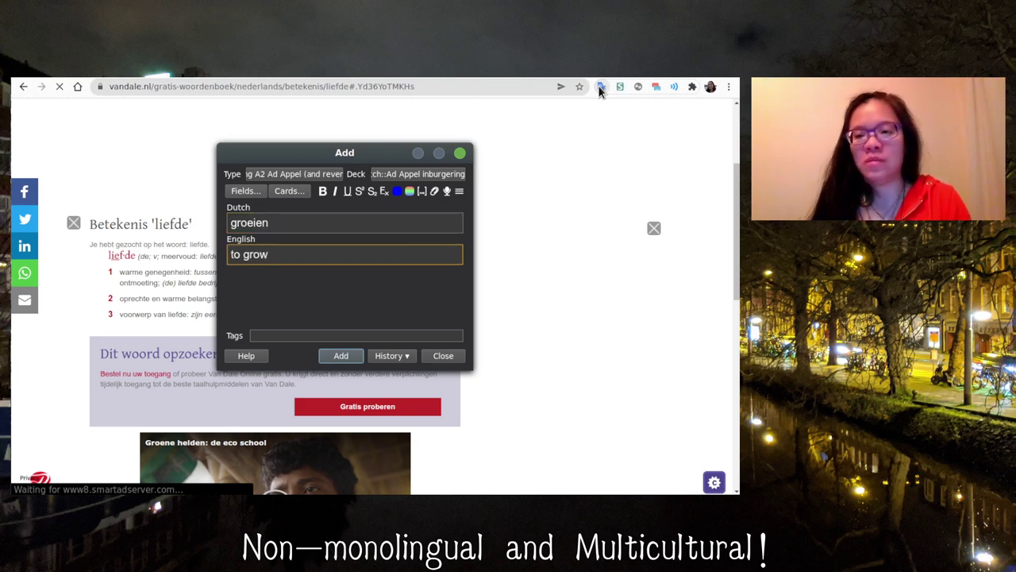
Step: Search DuckDuckGo for "groeien" in the browser, then go back to the Van Dale page
click(564, 69)
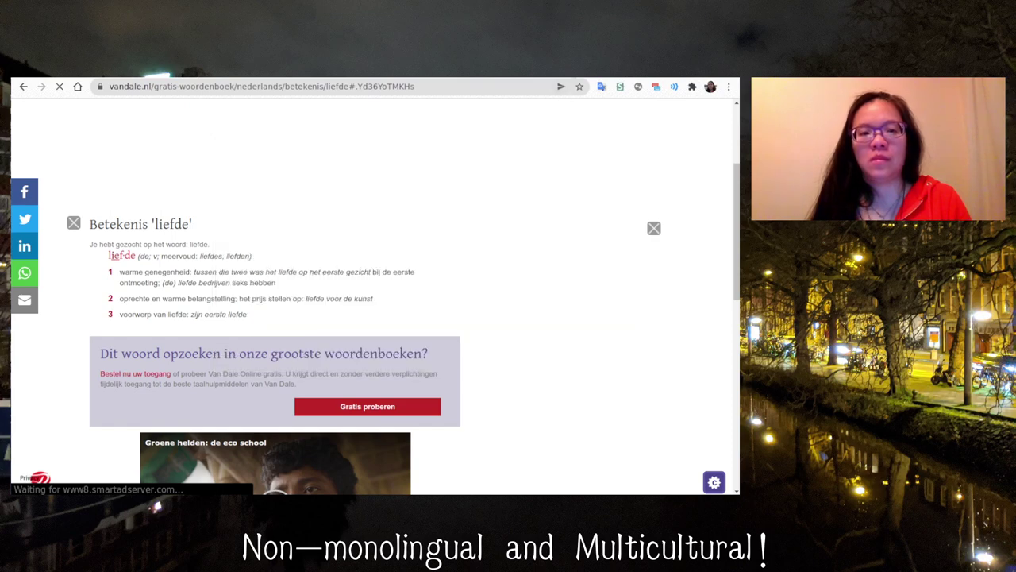
text(groeien)
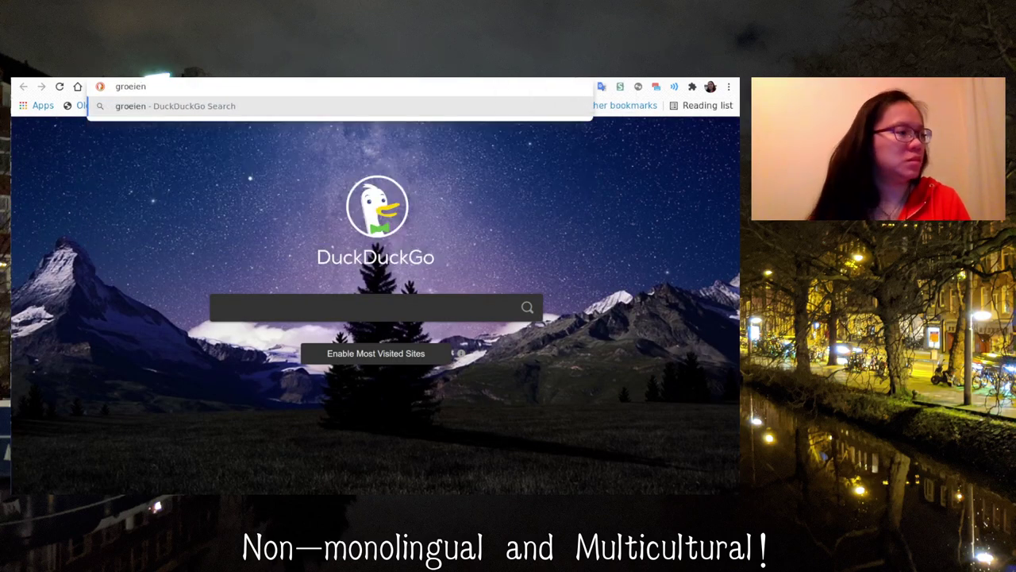
key(Return)
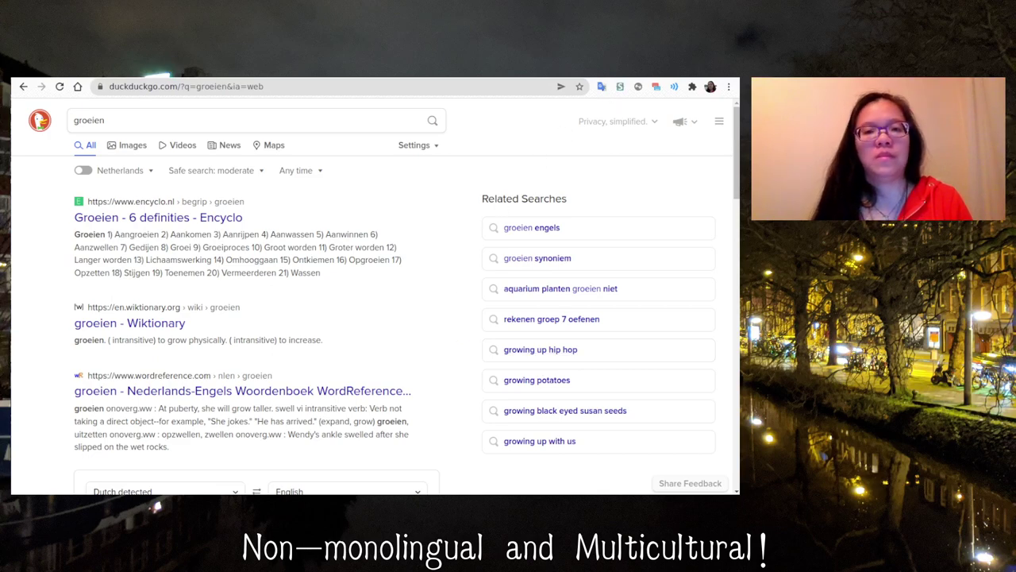
click(428, 78)
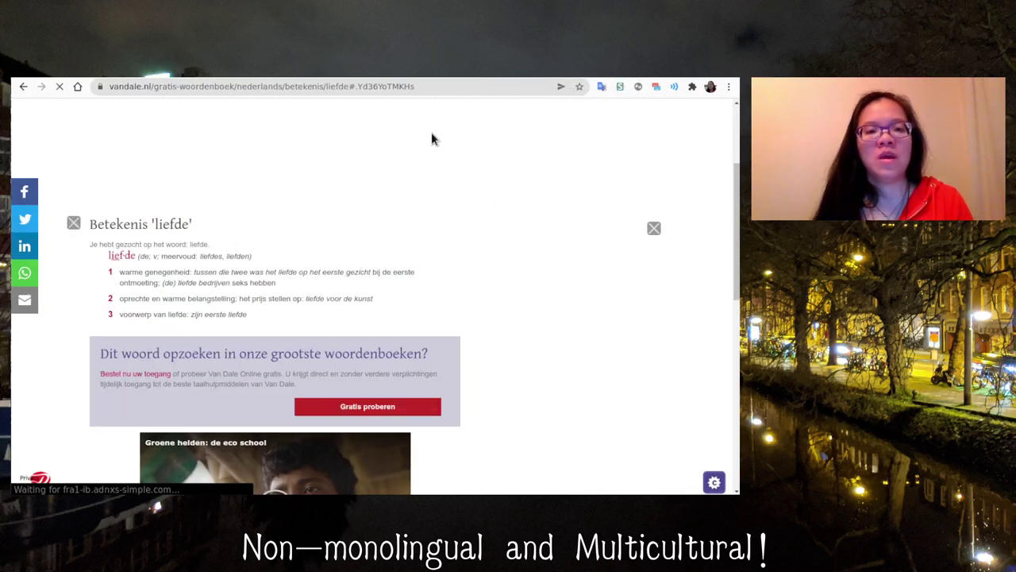
Step: Check "groeien" in the browser's Google Translate extension, then add the "groeien" card in Anki
key(alt+Tab)
key(alt+Tab)
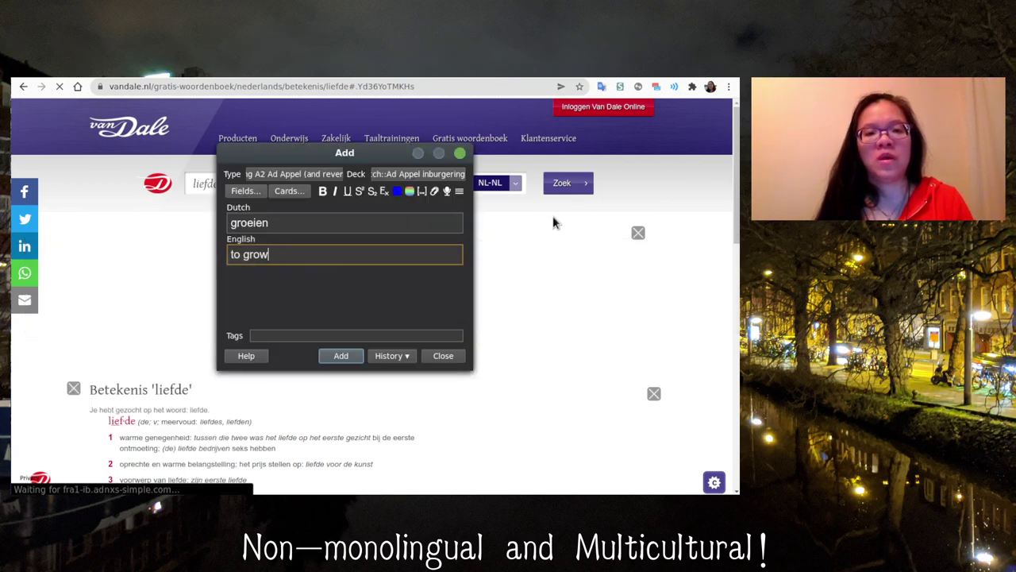
click(601, 86)
text(gro)
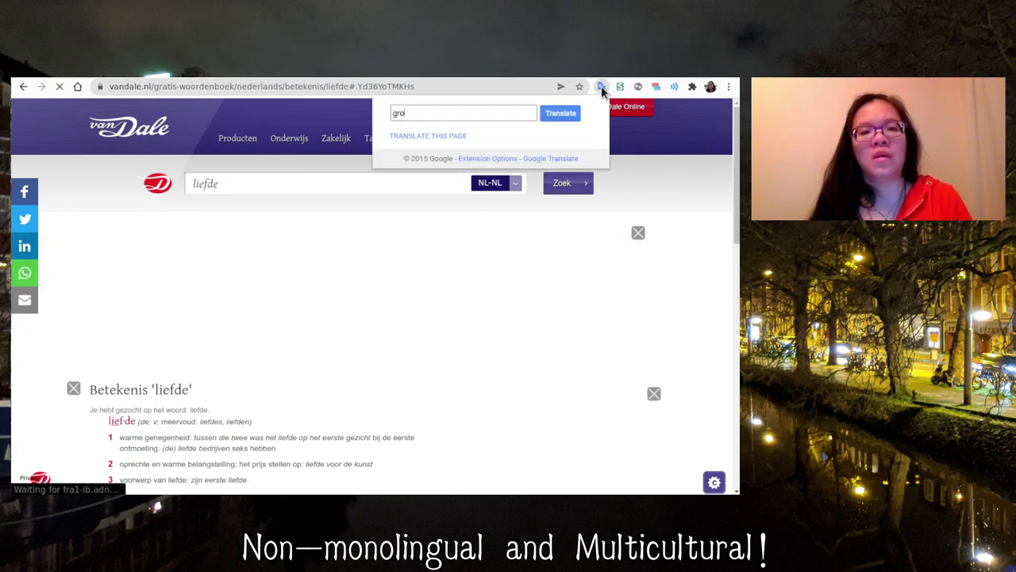
text(eien)
key(Return)
key(alt+Tab)
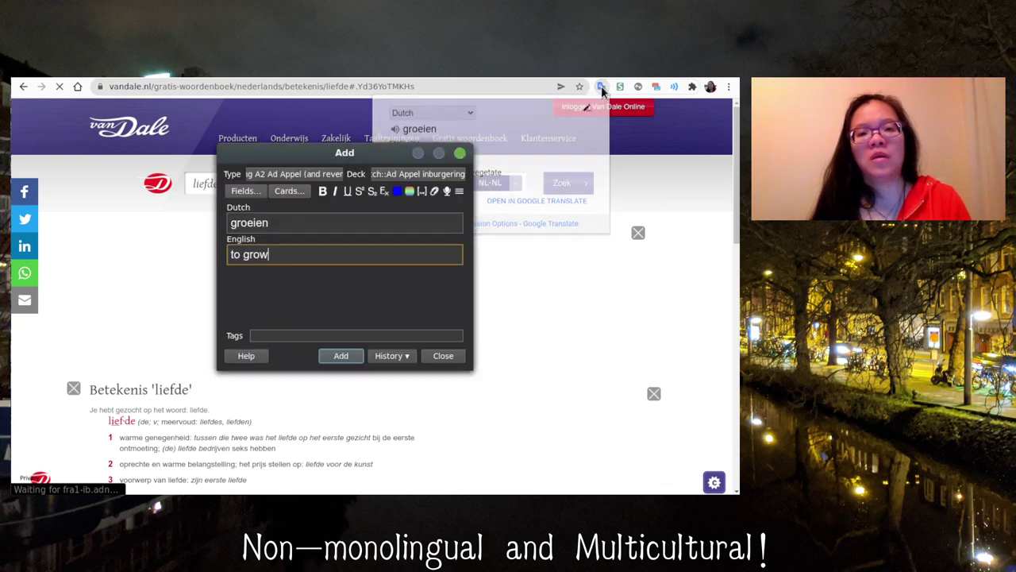
key(ctrl+Return)
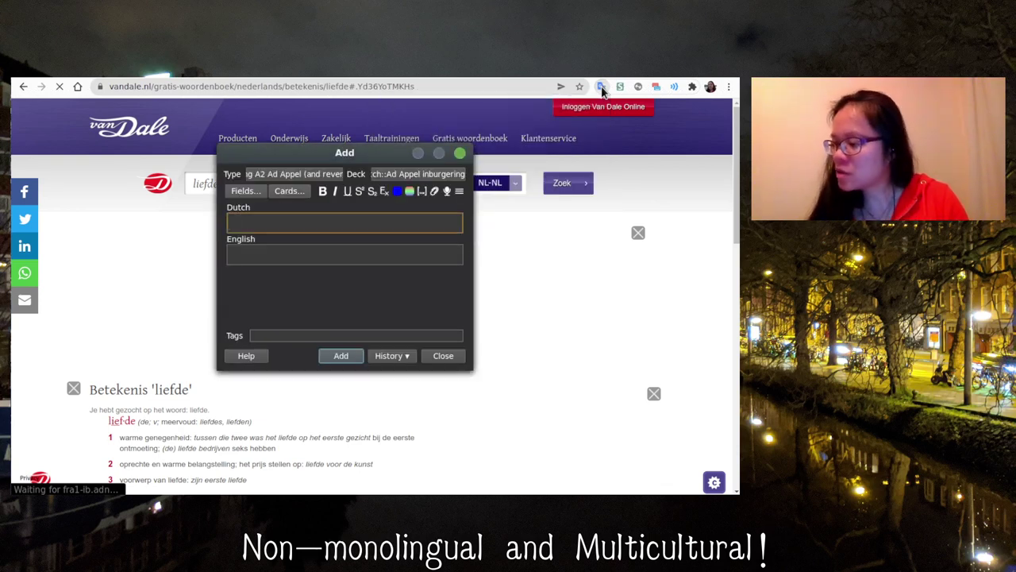
Step: Enter "oppassen" as the Dutch side of a new card, correcting its spelling
text(opppaseen)
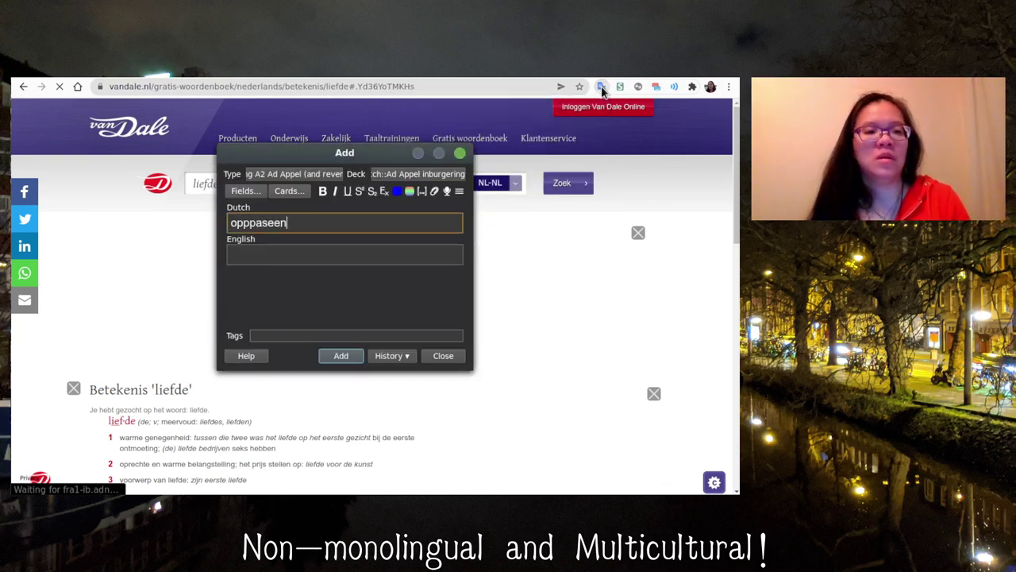
key(BackSpace)
key(BackSpace)
key(BackSpace)
text(sen)
key(BackSpace)
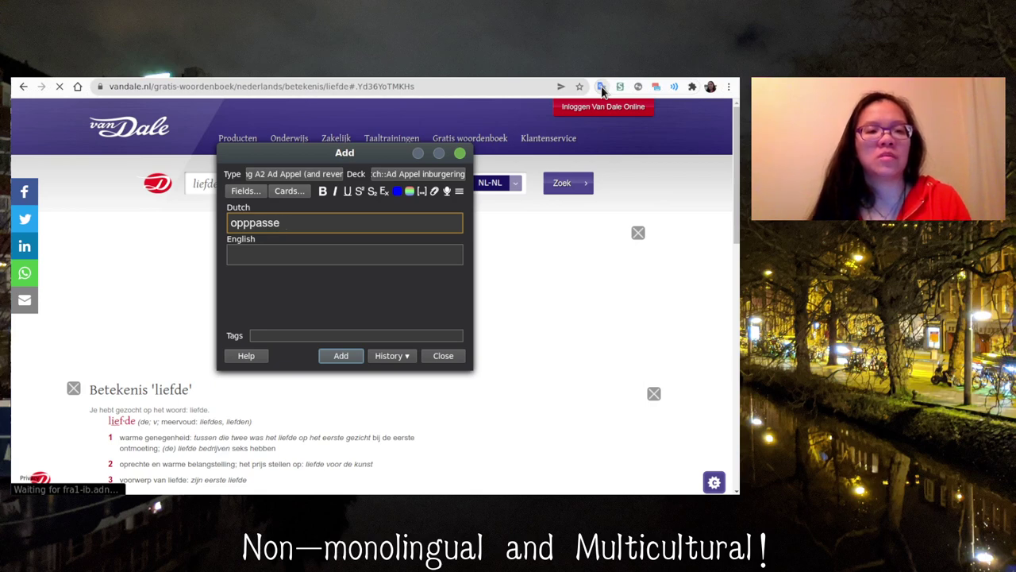
key(BackSpace)
key(BackSpace)
key(BackSpace)
key(BackSpace)
key(BackSpace)
key(BackSpace)
text(p)
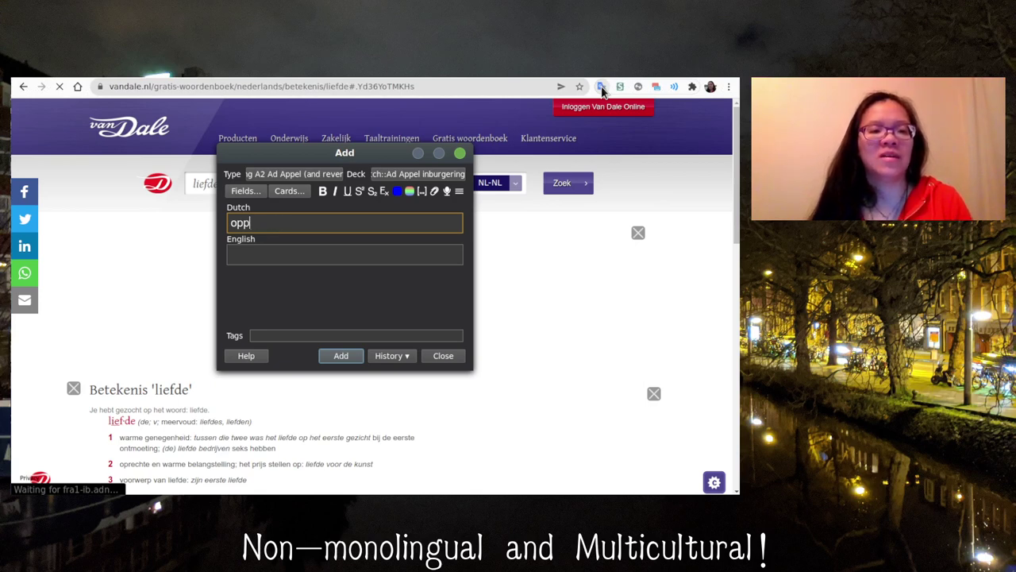
text(assen)
key(Tab)
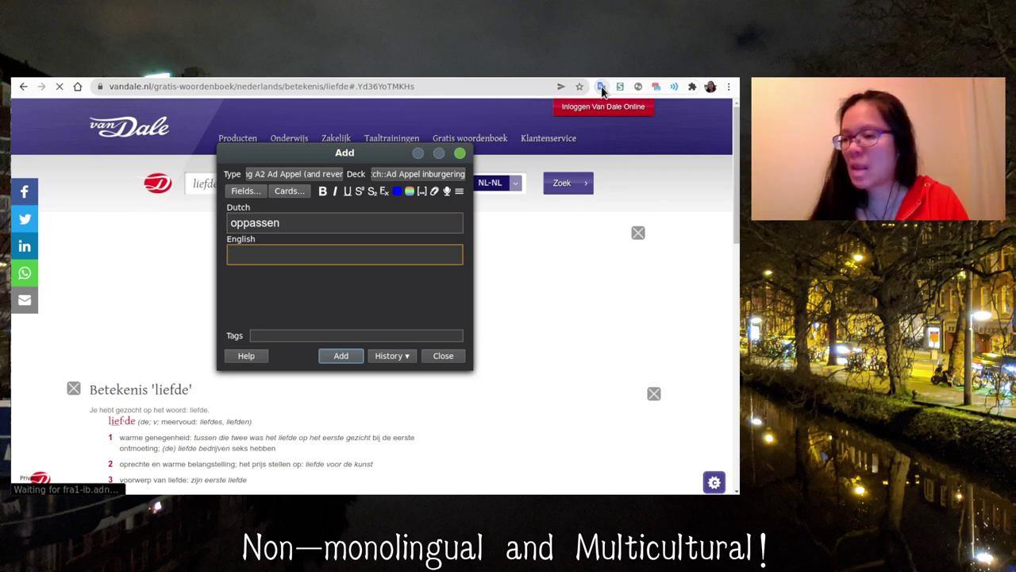
Step: Switch to the browser and translate "oppassen" with the Google Translate extension
click(601, 87)
text(op)
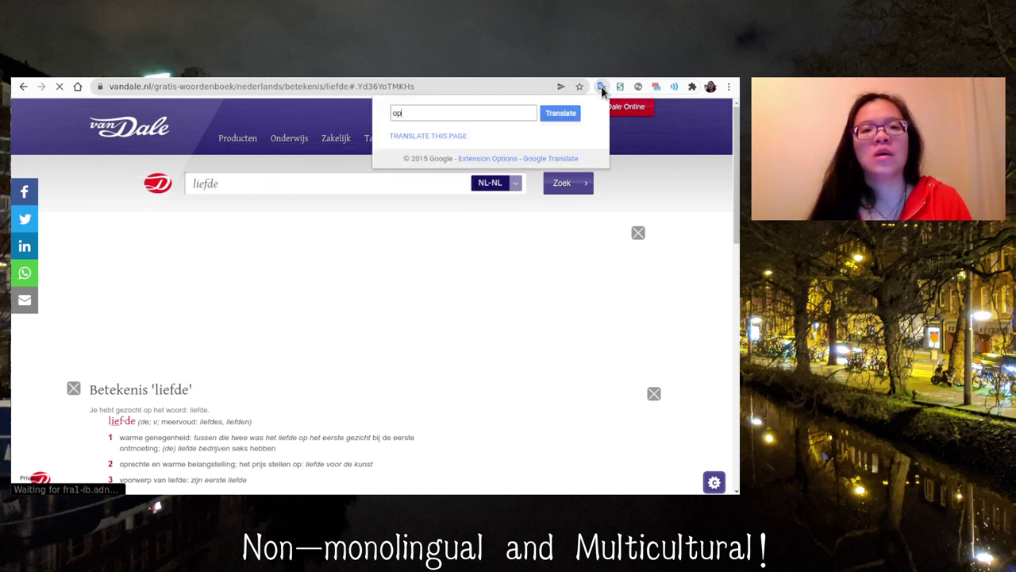
text(passen)
key(Return)
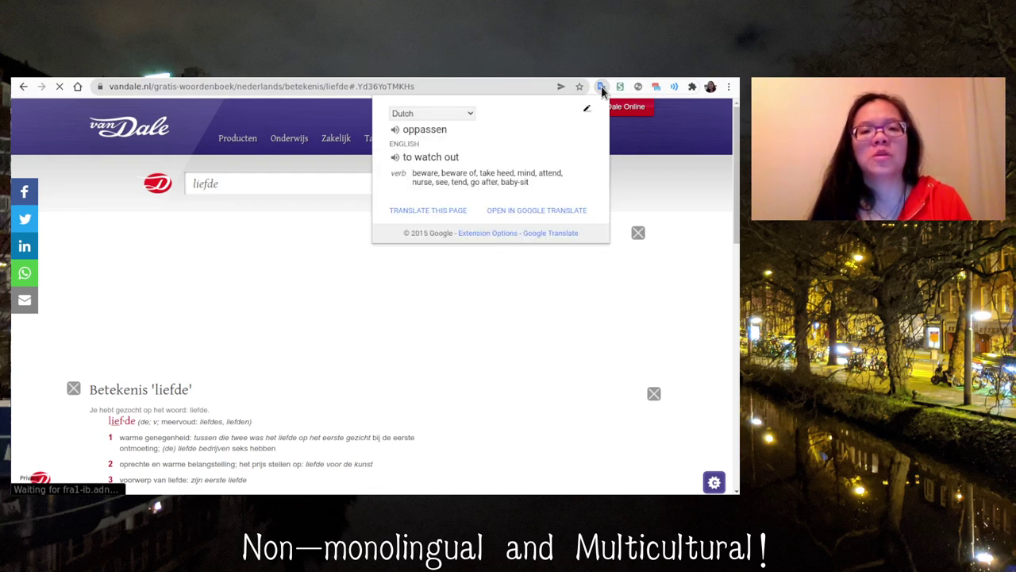
Step: Look up "oppassen" in the Van Dale dictionary and read its definitions
click(329, 179)
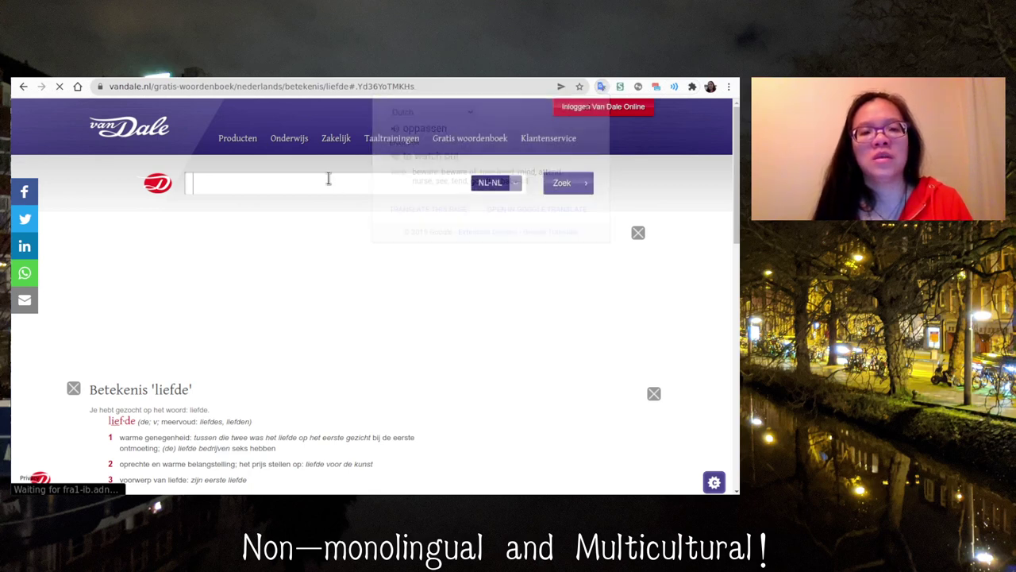
text(oppas)
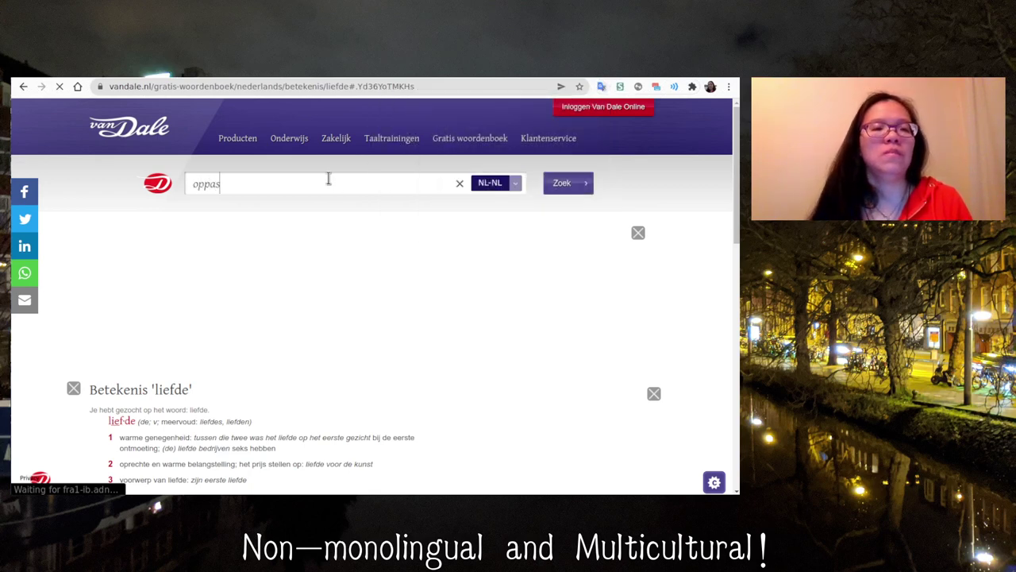
text(sen)
key(Return)
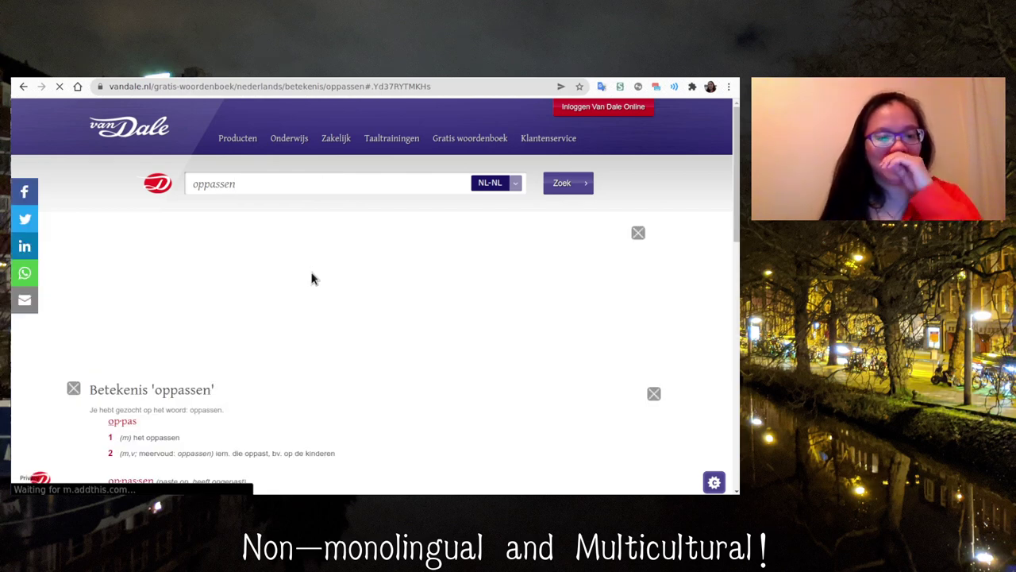
scroll(312, 278, down, 3)
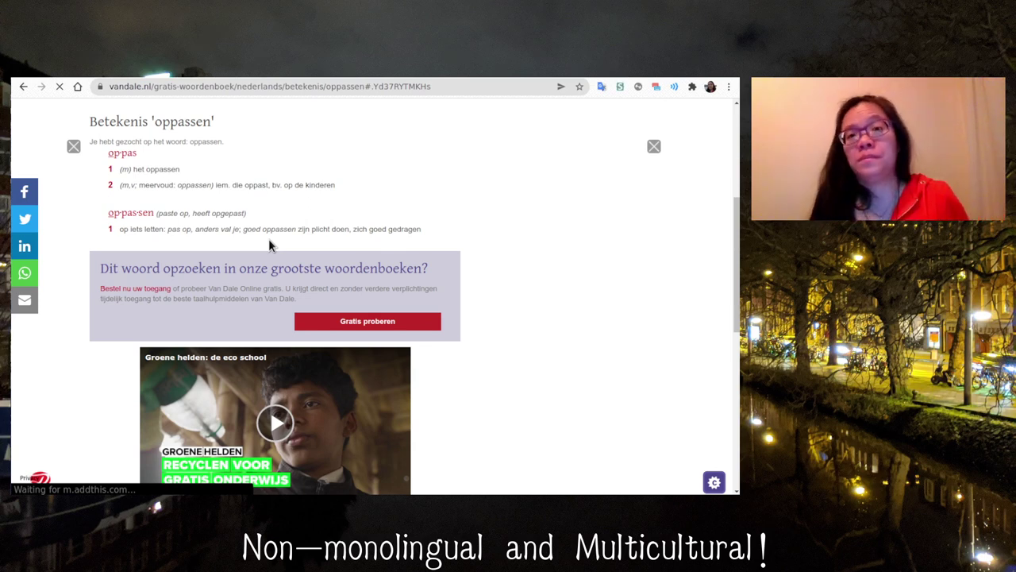
Step: Recheck the English meanings of "oppassen" in the Google Translate extension
click(601, 86)
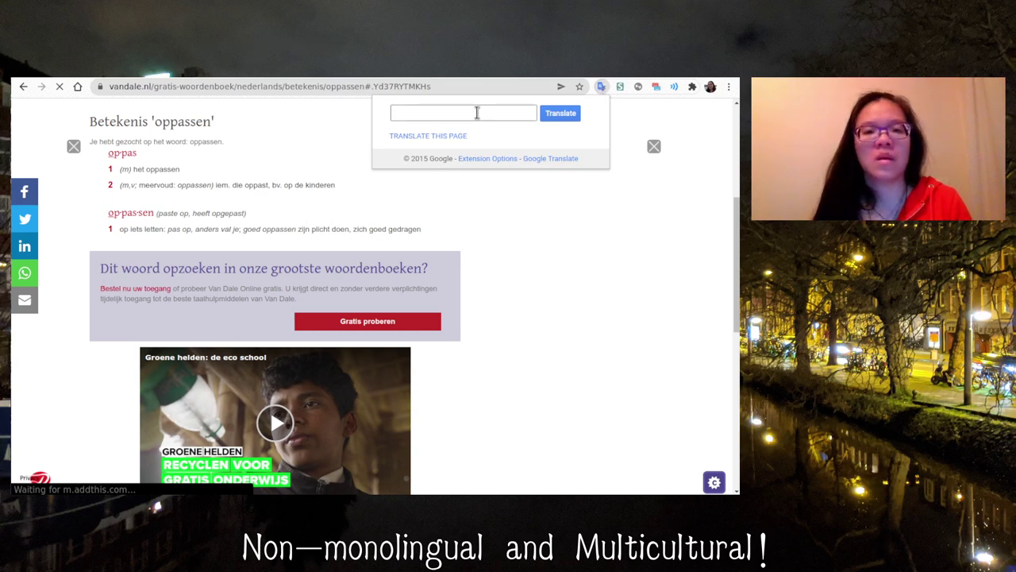
text(passen)
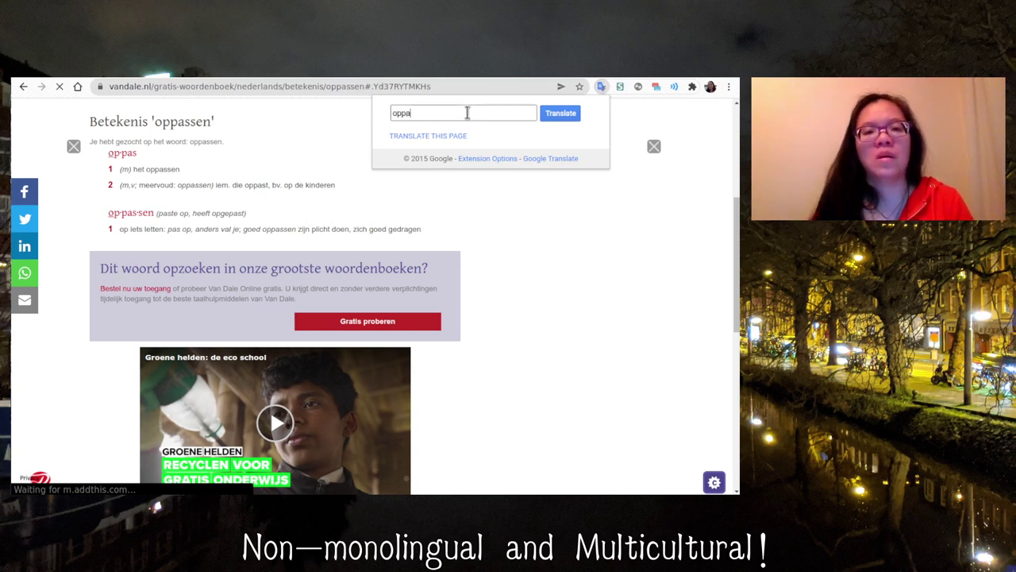
key(Return)
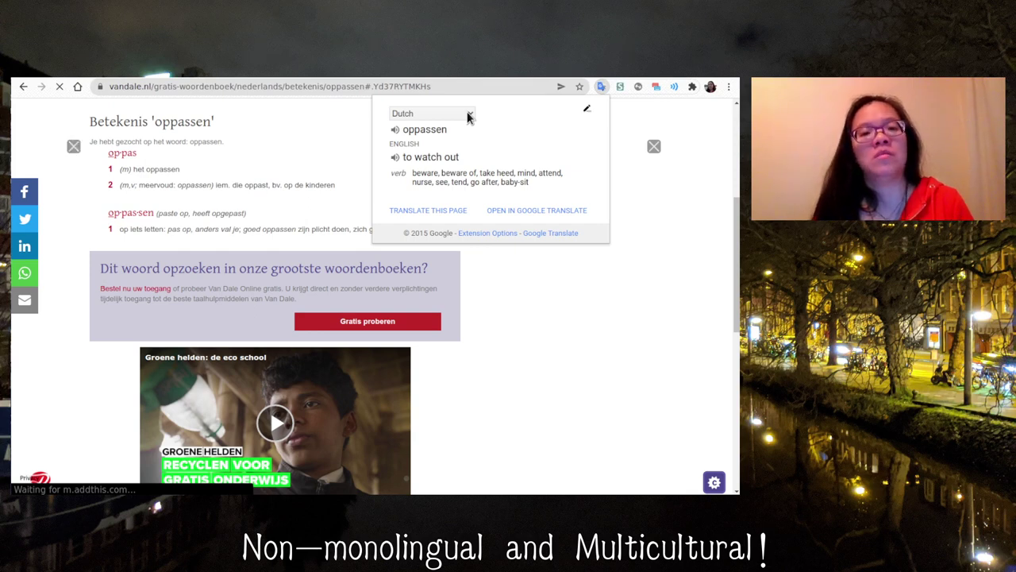
Step: Return to Anki, enter "to attend, mind; babysit" as the English side of the "oppassen" card, and add the card
key(alt+Tab)
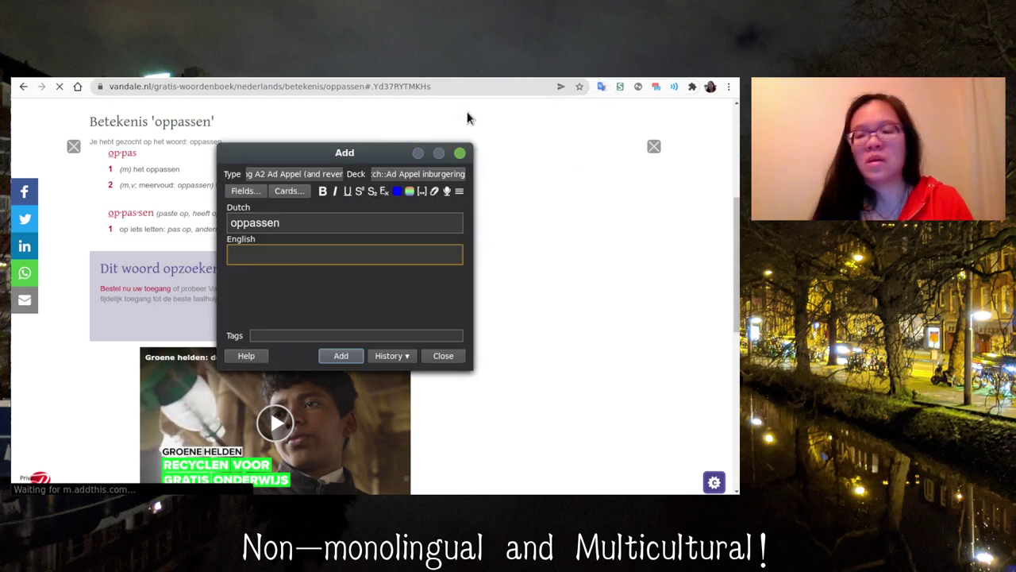
text(to at)
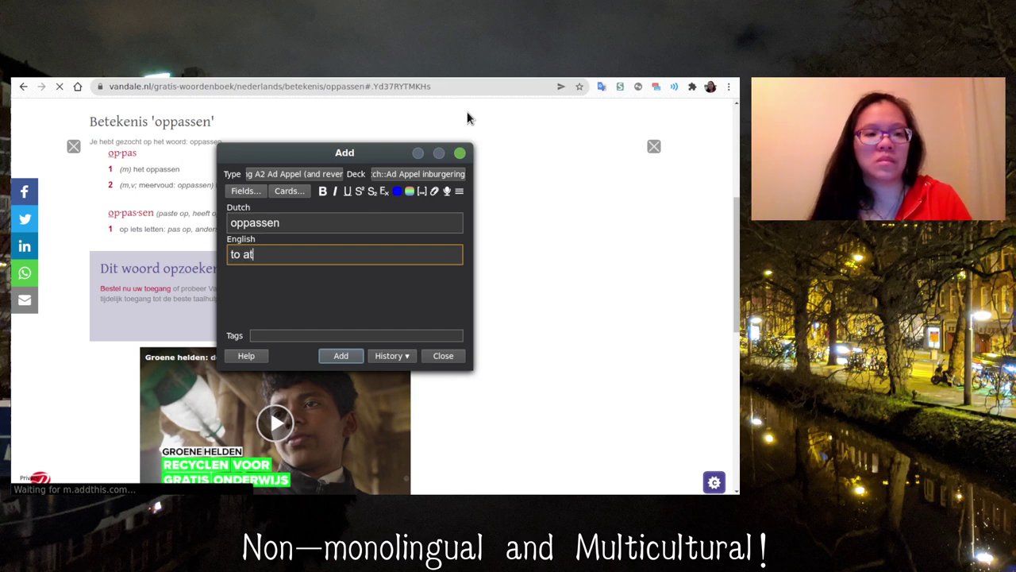
text(tend, mind, )
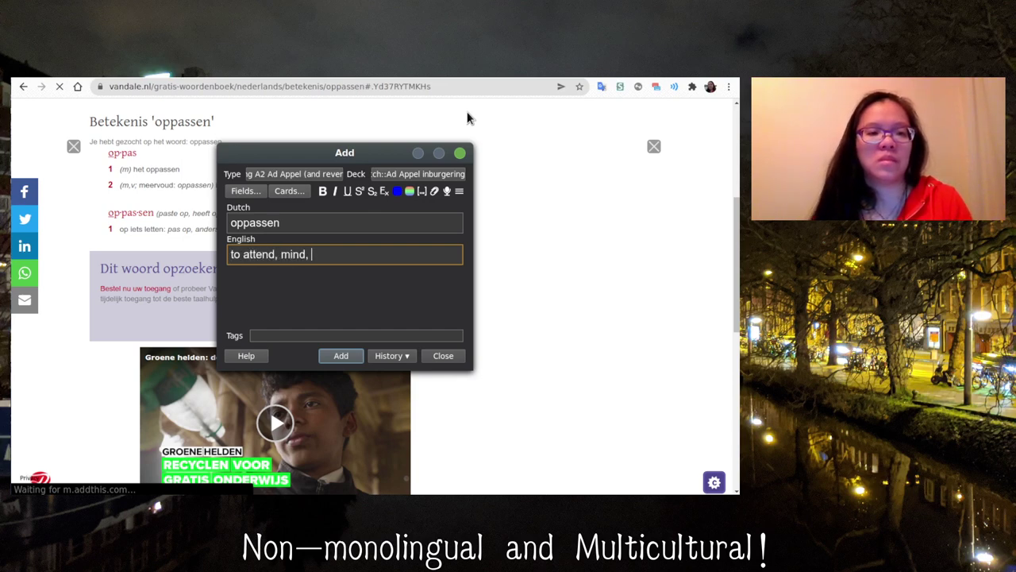
text(a)
key(BackSpace)
key(BackSpace)
key(BackSpace)
text(; bab)
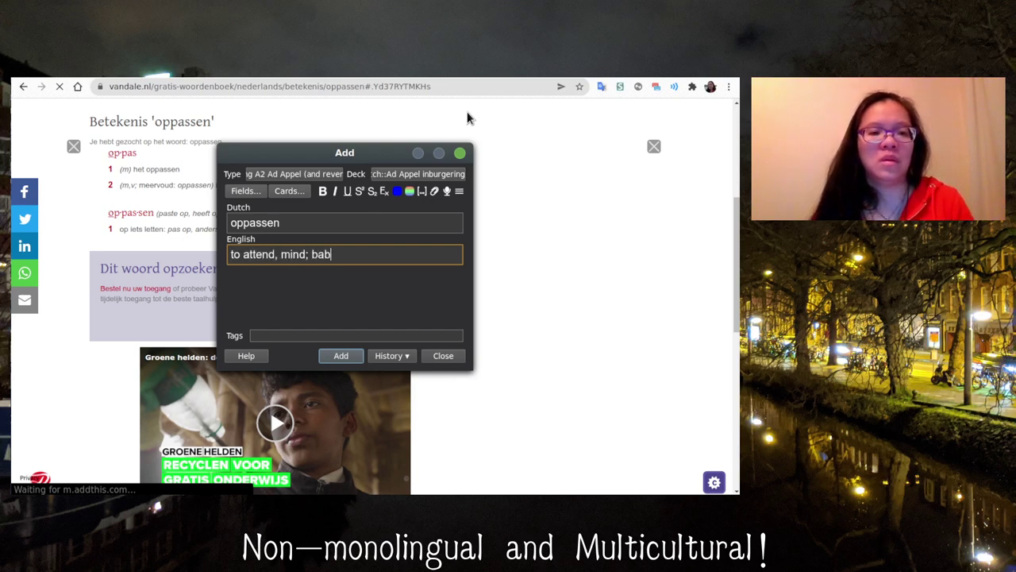
text(ysit)
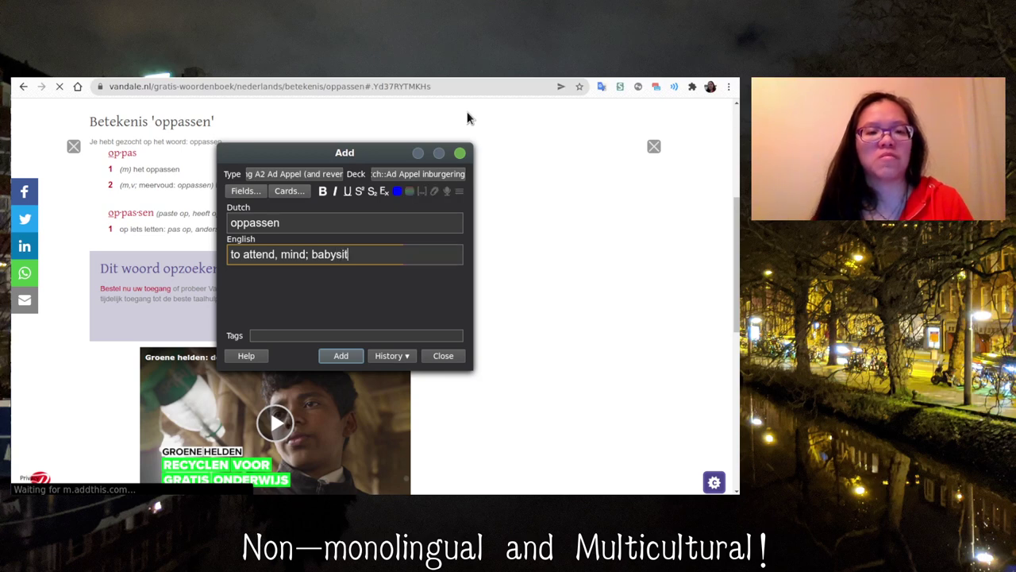
key(ctrl+Return)
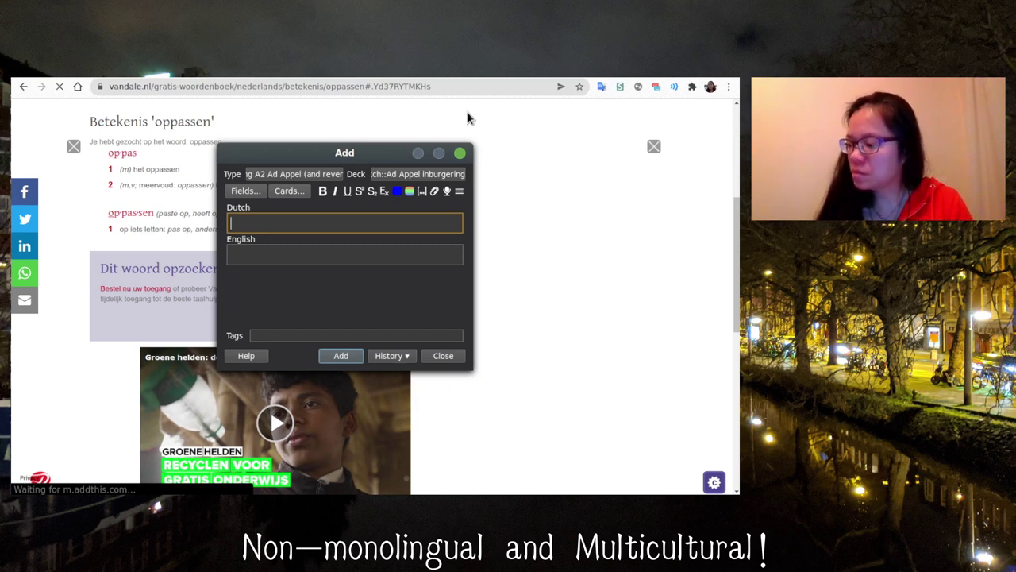
Step: Add a card with "kennen" as the Dutch side and "to know (someone)" as the English side
text(kennen)
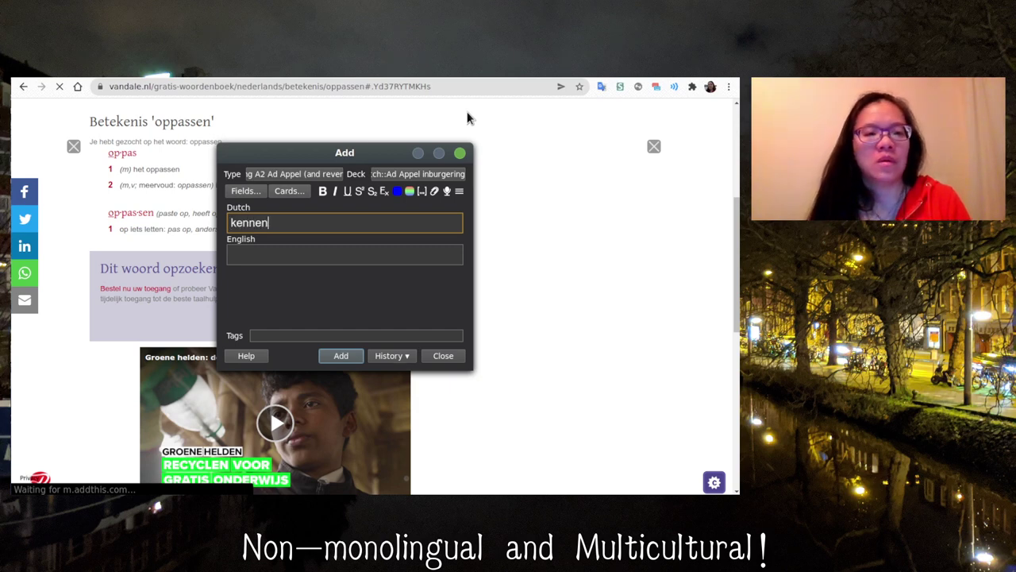
key(Tab)
text(to know)
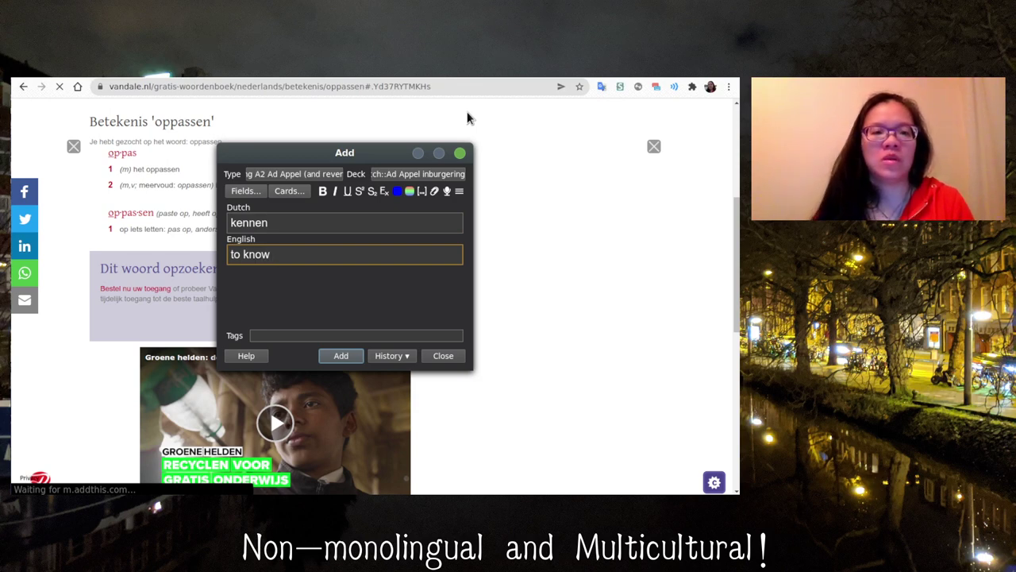
text( (someone))
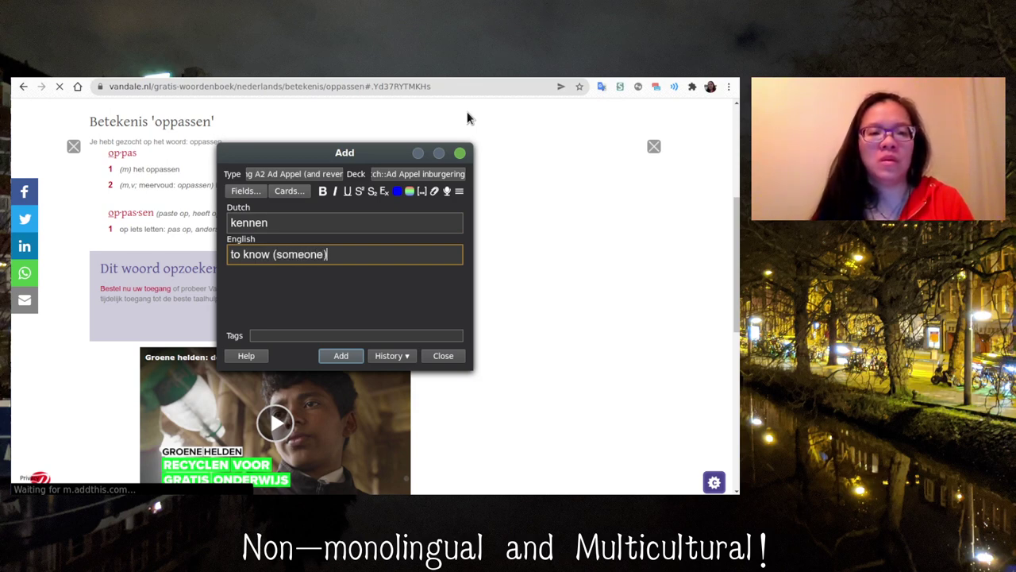
key(ctrl+Return)
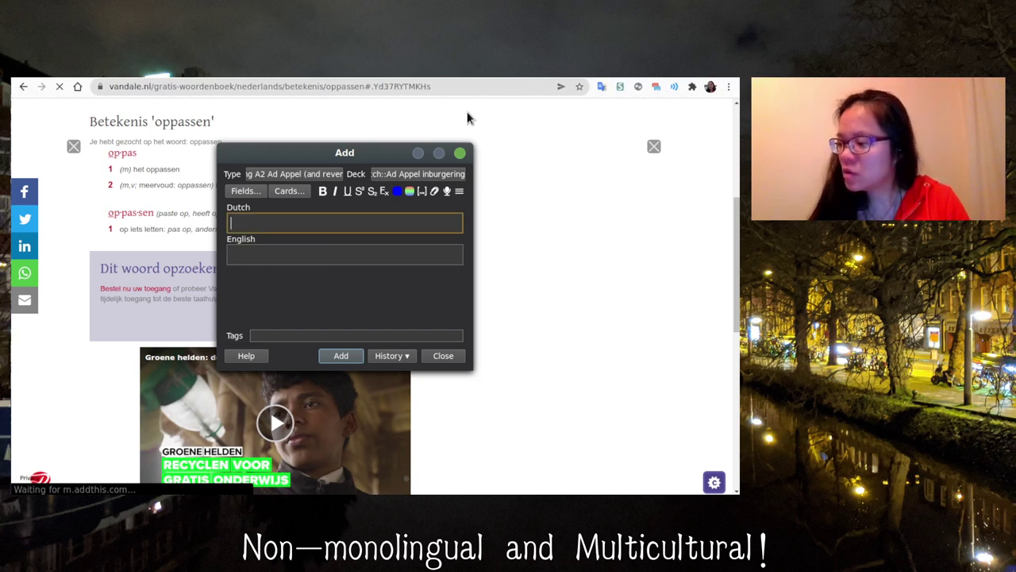
Step: Add a card with "ontmoeten" as the Dutch side and "to meet (someone)" as the English side
text(ontmoeten)
key(Tab)
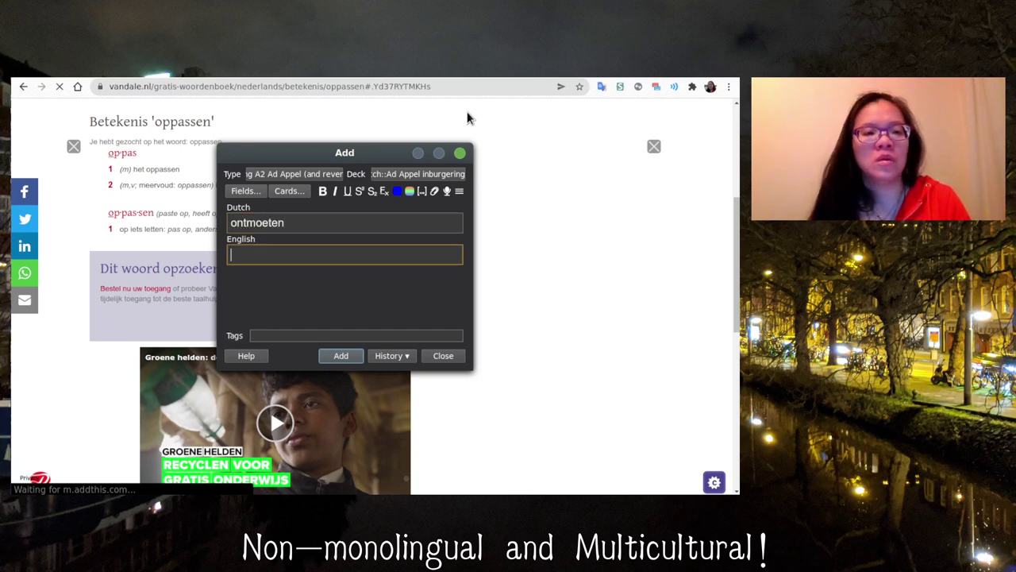
text(to meet ()
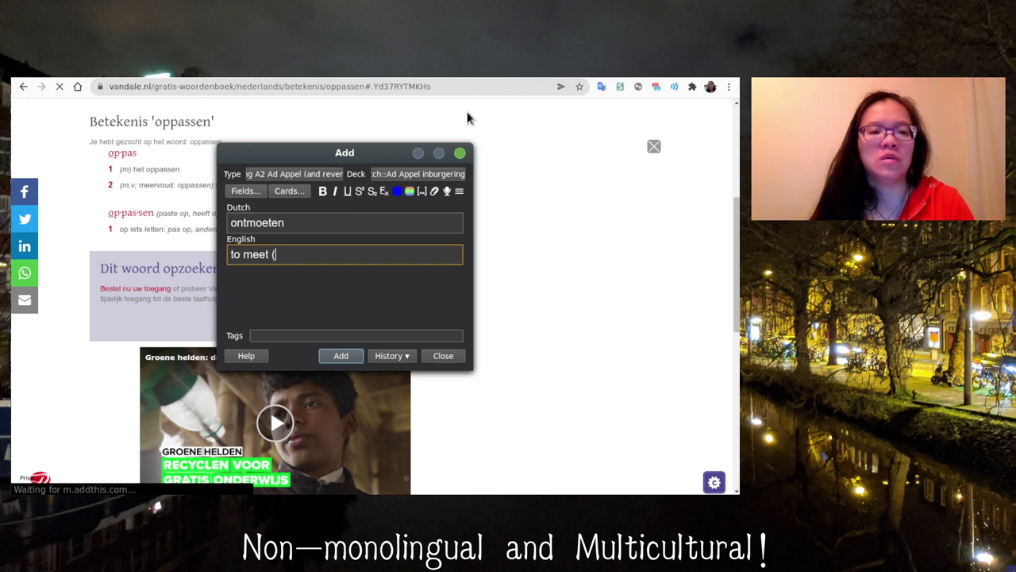
text(someone))
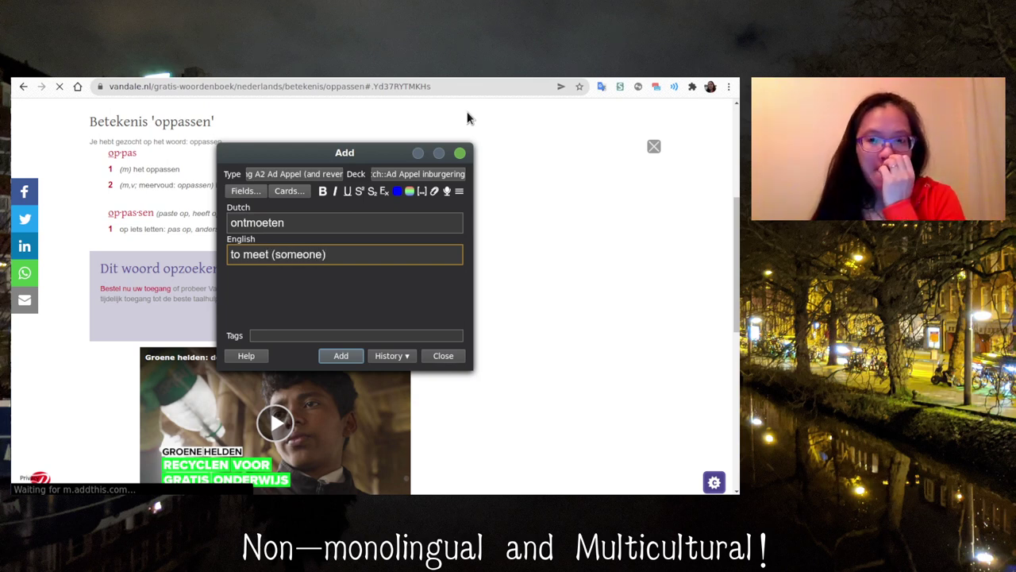
key(ctrl+Return)
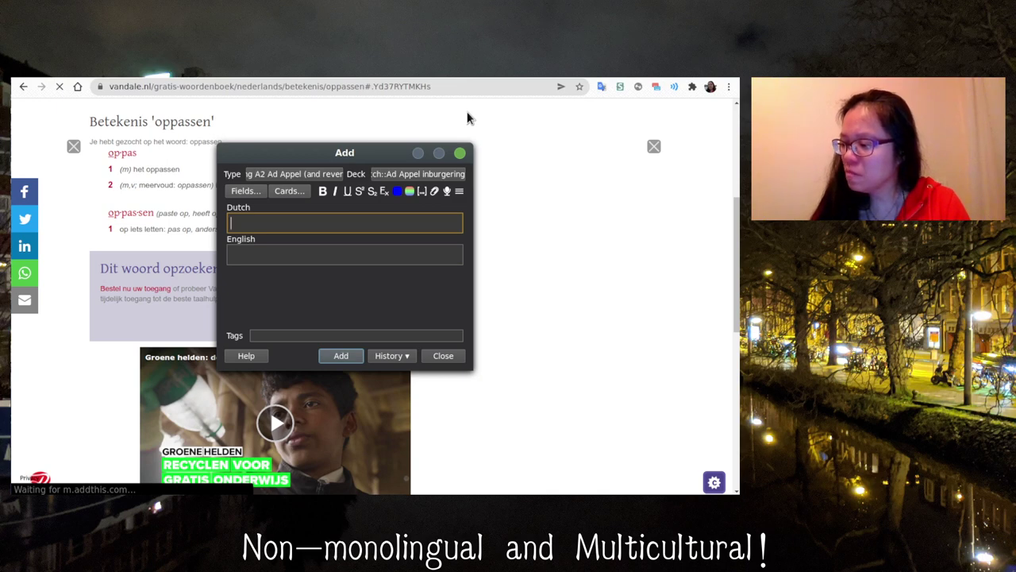
Step: Add a card with "houden van" as the Dutch side and "to love (someone), like (something)" as the English side
text(houden van)
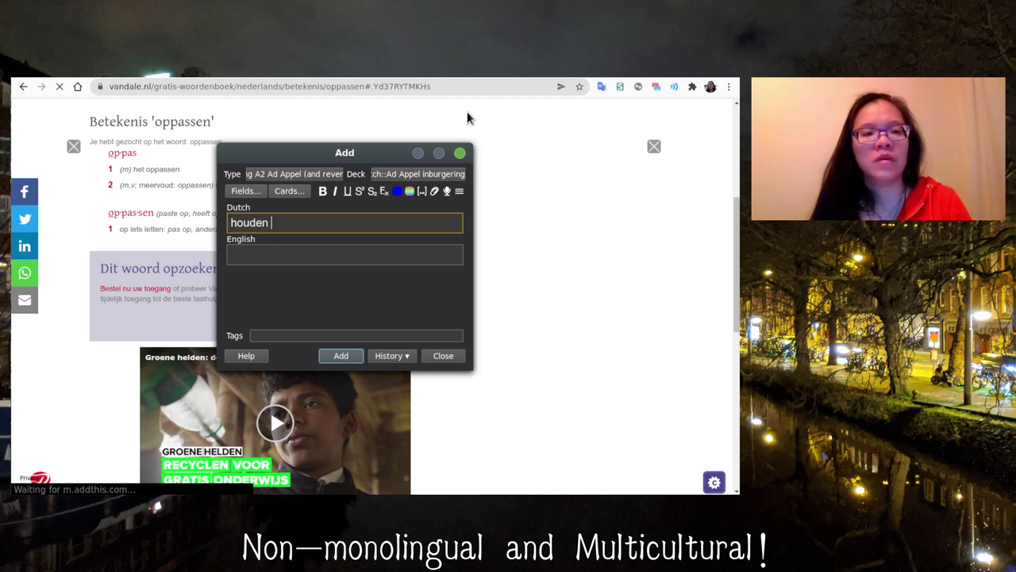
key(Tab)
text(to love, like)
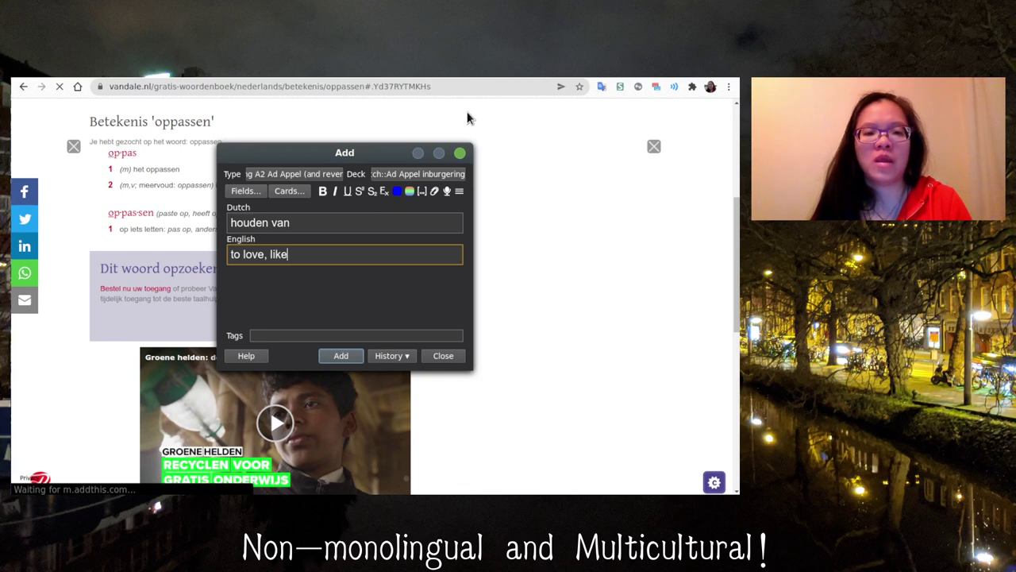
key(Tab)
key(shift+Tab)
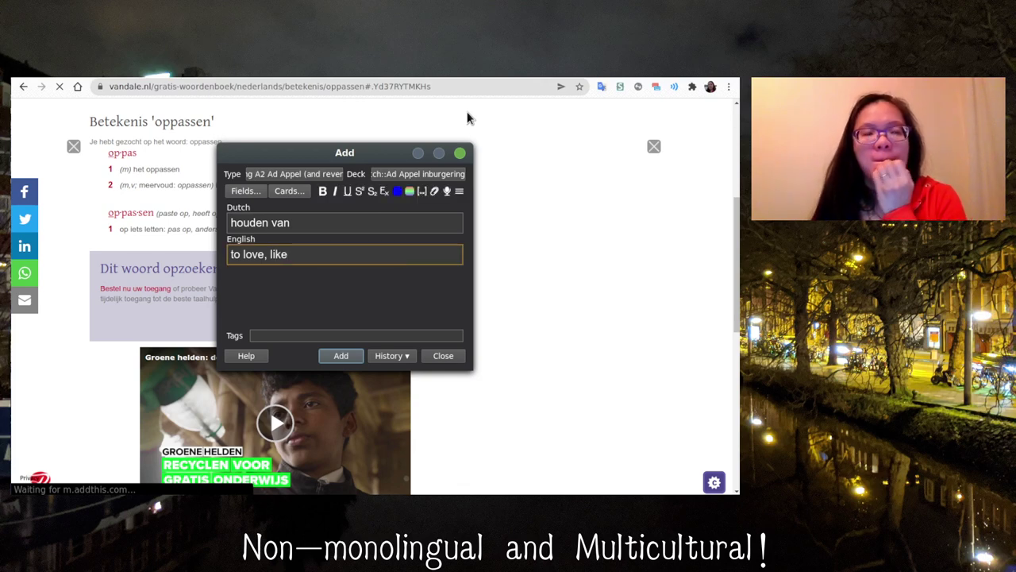
key(BackSpace)
key(BackSpace)
key(BackSpace)
key(BackSpace)
key(BackSpace)
key(BackSpace)
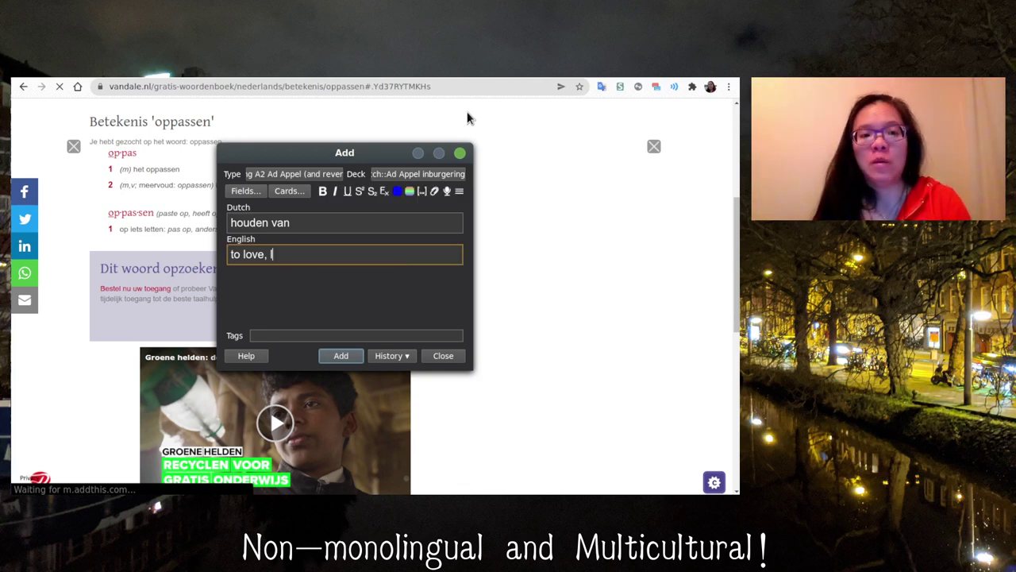
text(()
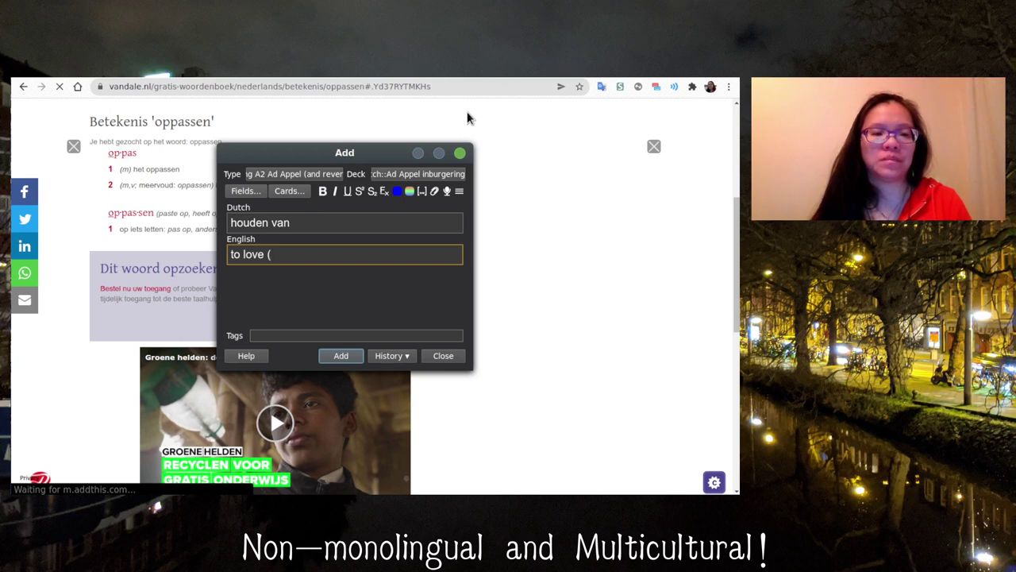
text(someone))
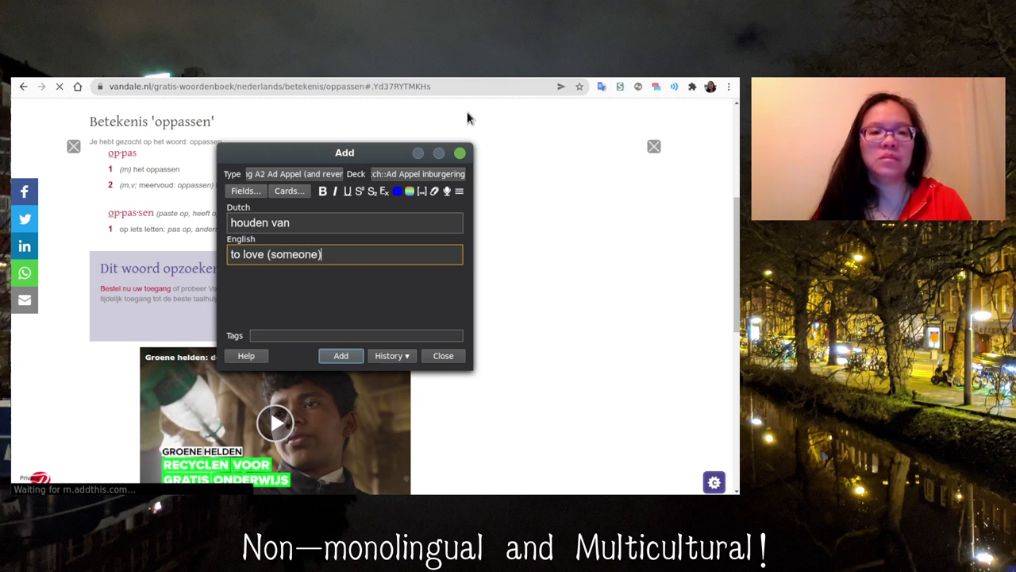
text(, like )
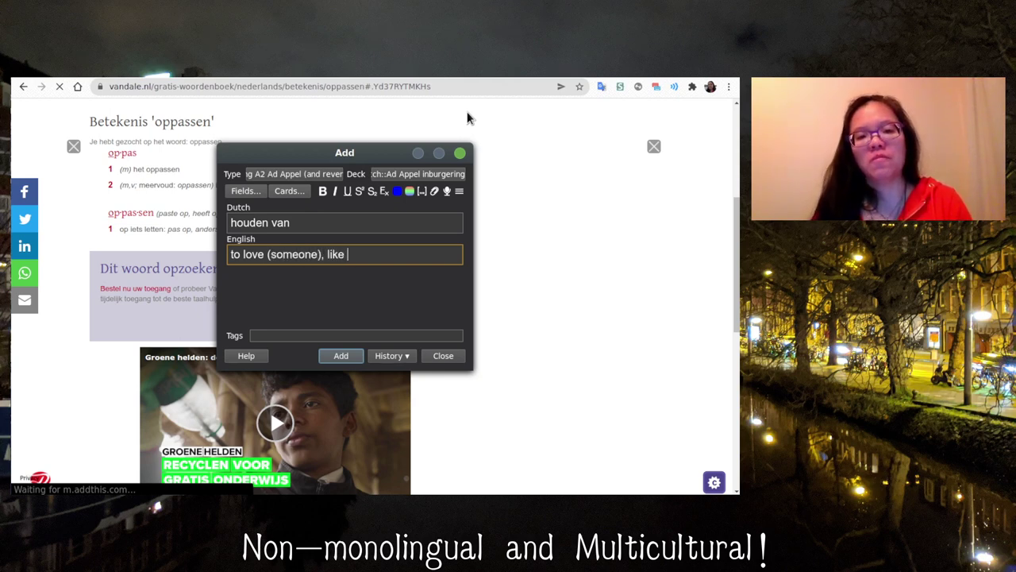
text((something))
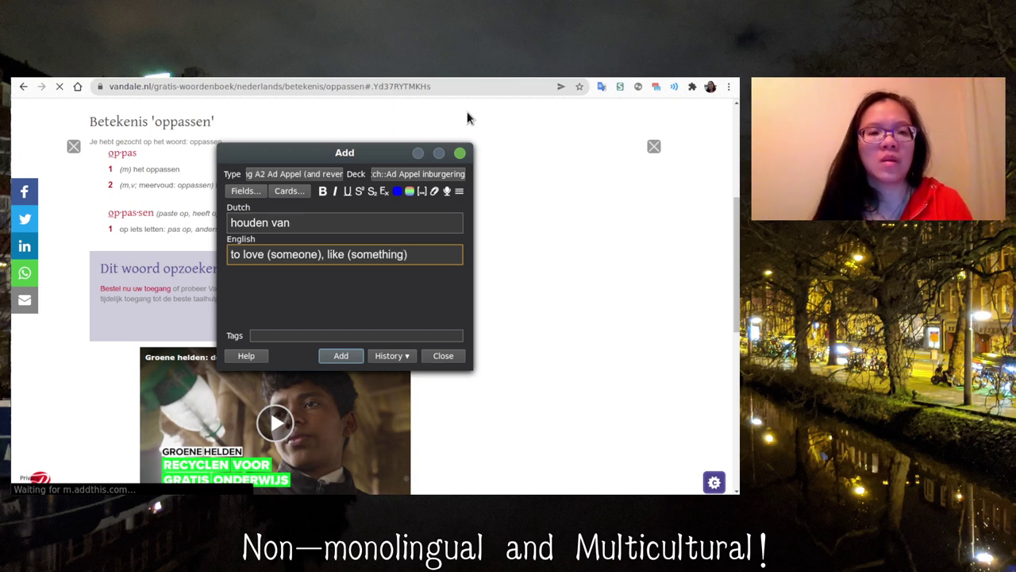
key(ctrl+Return)
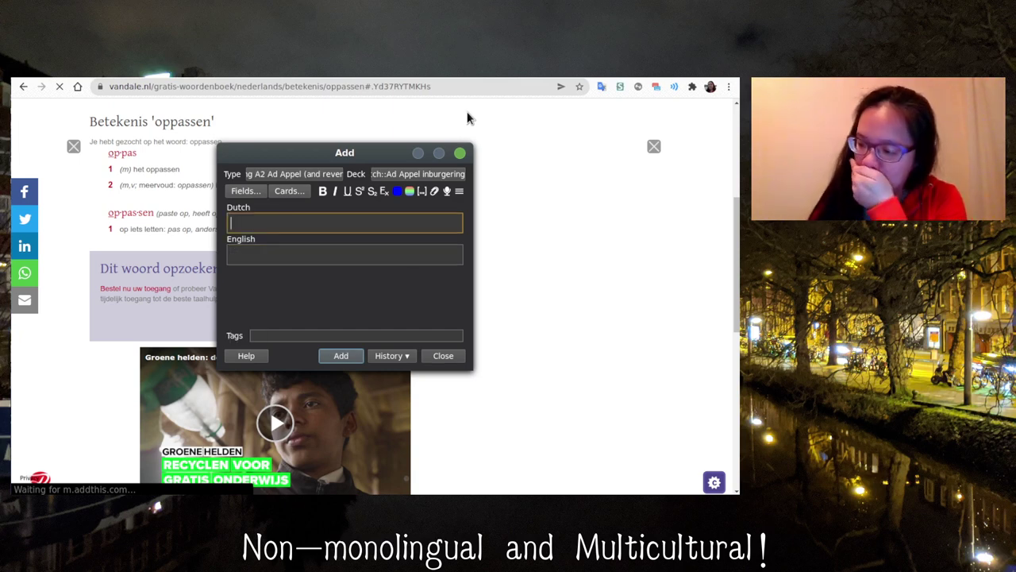
Step: Fill in a new card with "noemen" as the Dutch side and "to name" as the English side
text(noemen)
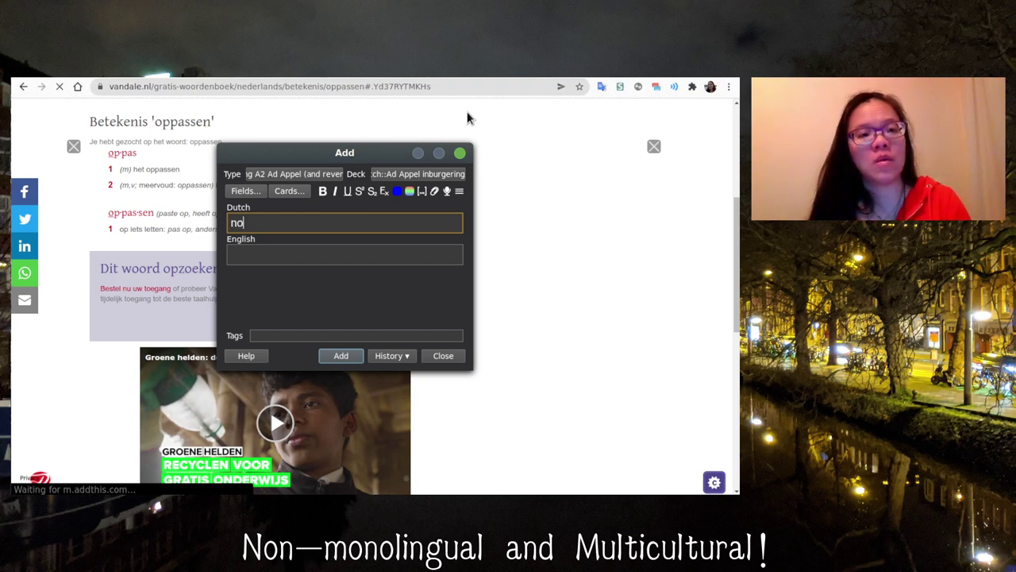
key(Tab)
text(to)
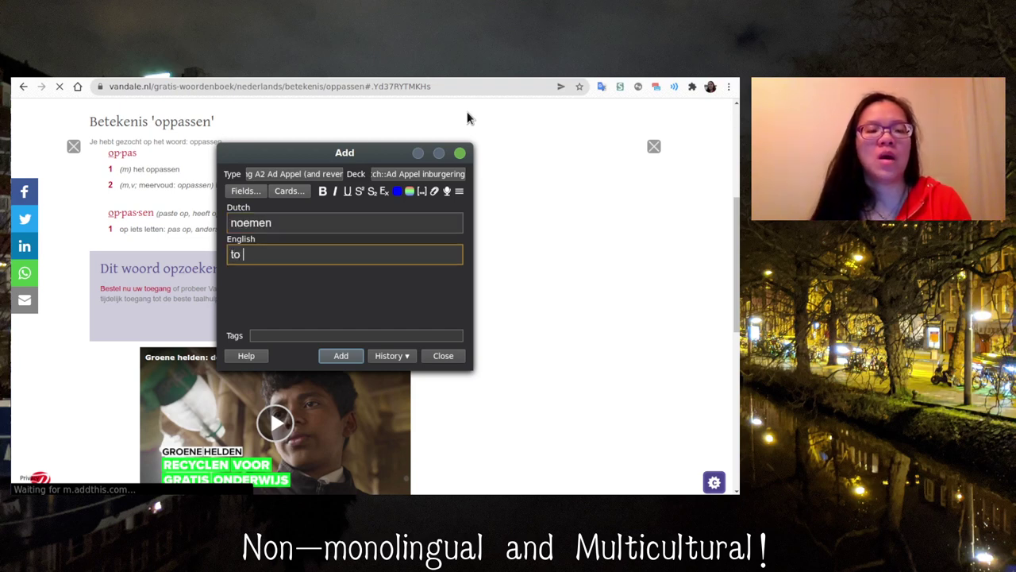
text( name)
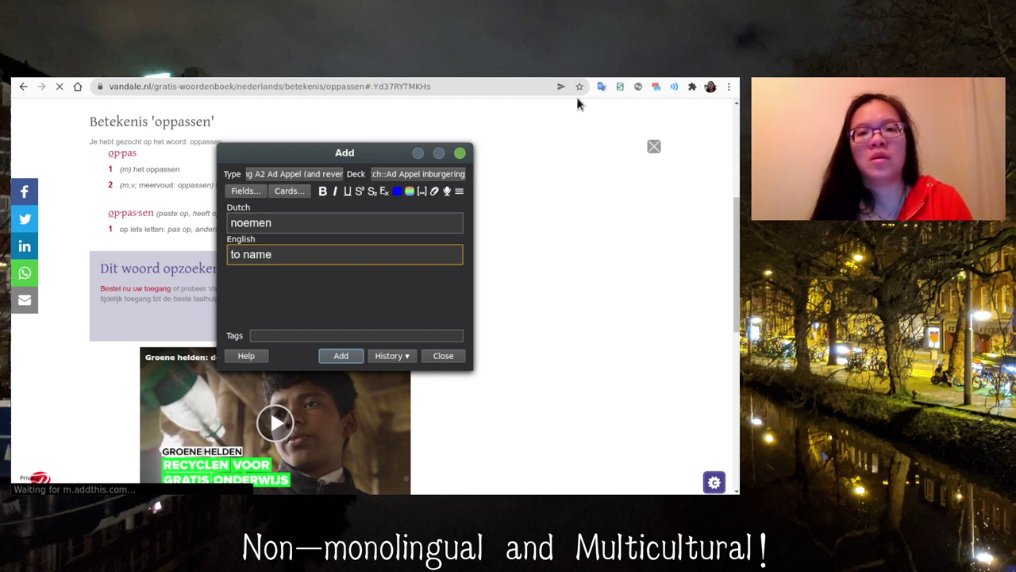
Step: Switch to the browser and translate "noemen" with the Google Translate extension
click(601, 90)
text(noemen)
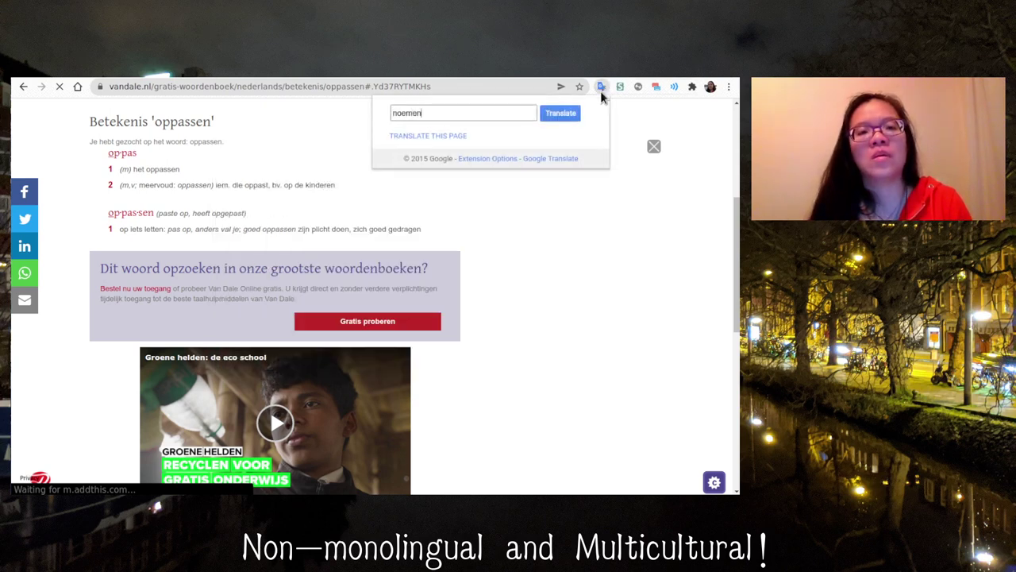
key(Return)
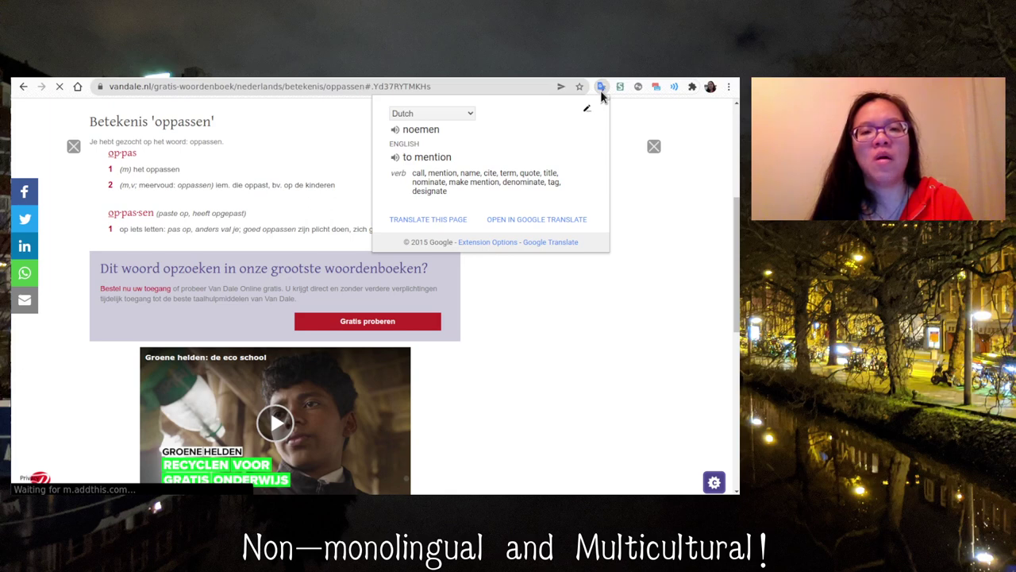
Step: Return to Anki, extend the English side of the "noemen" card with ", mention, call", and add the card
key(alt+Tab)
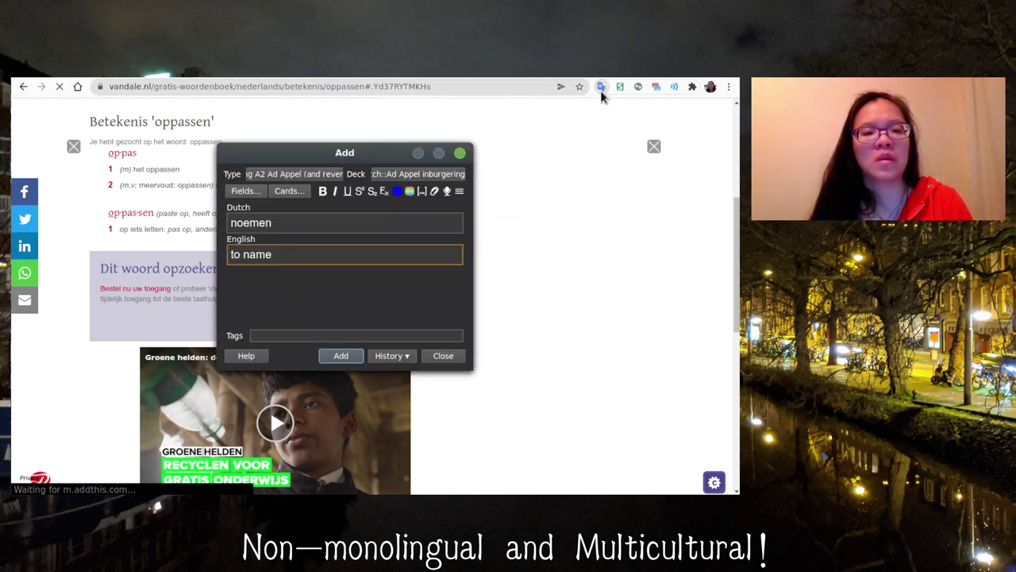
text(,m)
key(BackSpace)
text(mention)
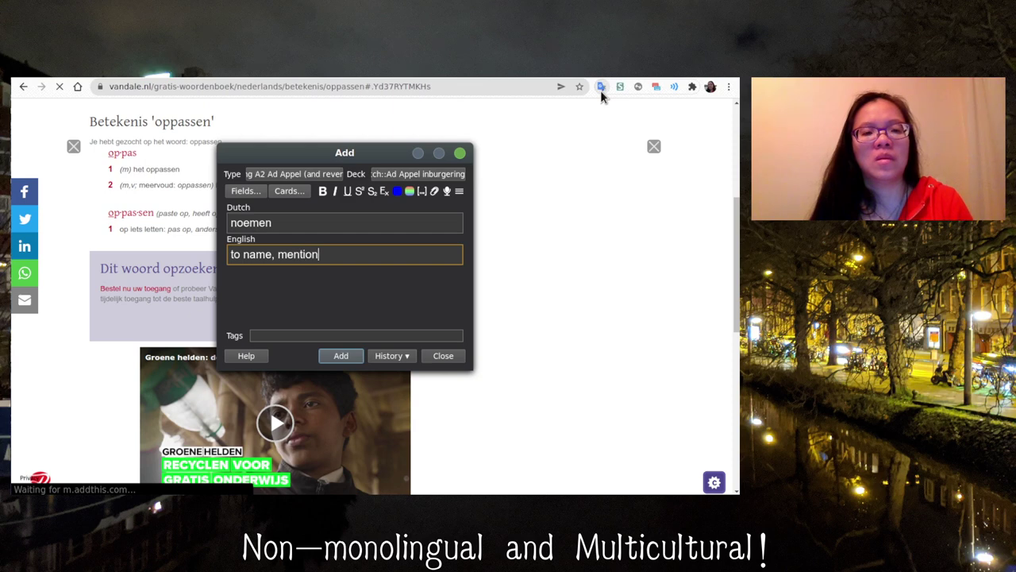
text(, call)
key(ctrl+Return)
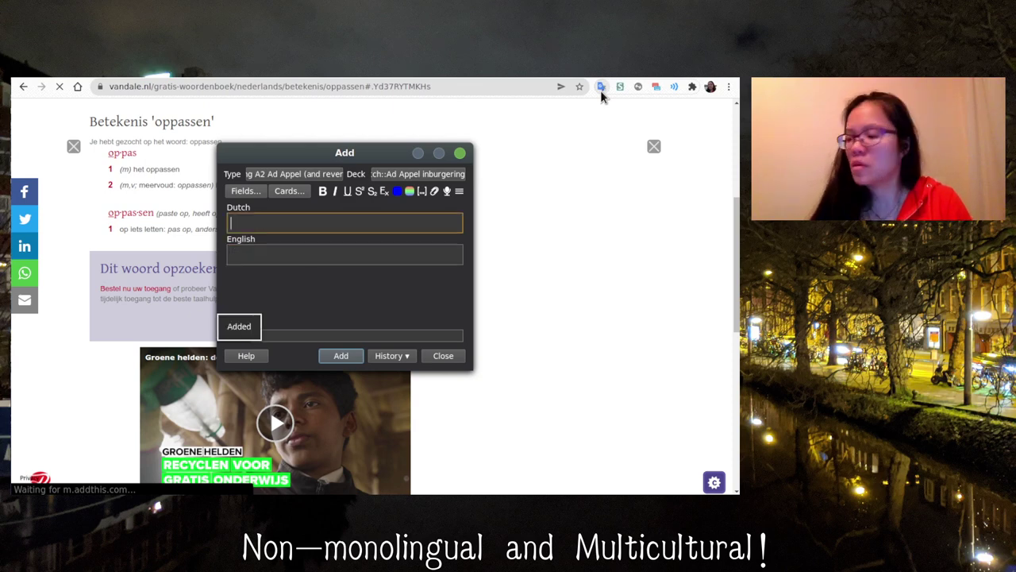
Step: Add a card with "heten" as the Dutch side and "to be called" as the English side
text(heten)
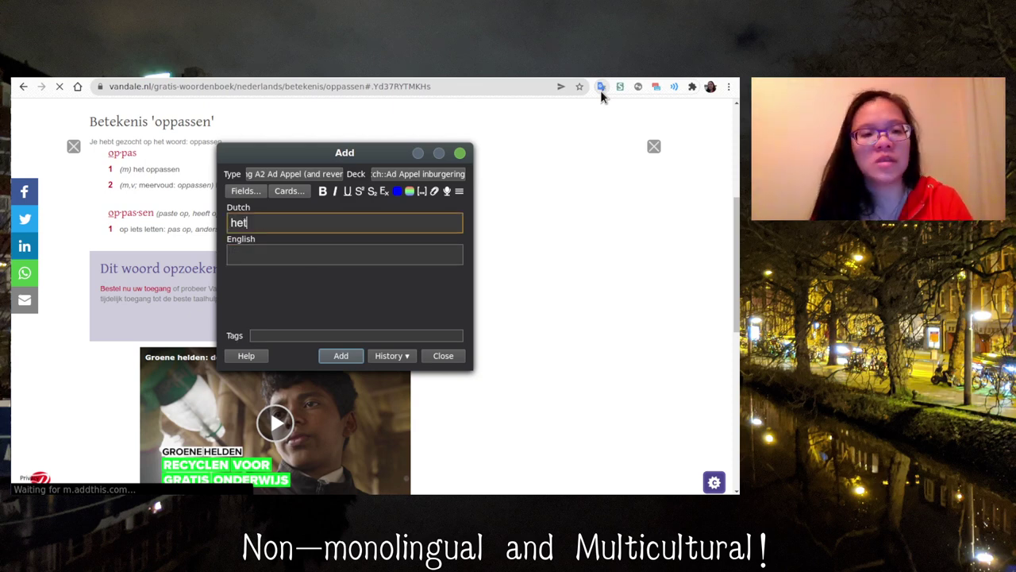
key(Tab)
text(to be called)
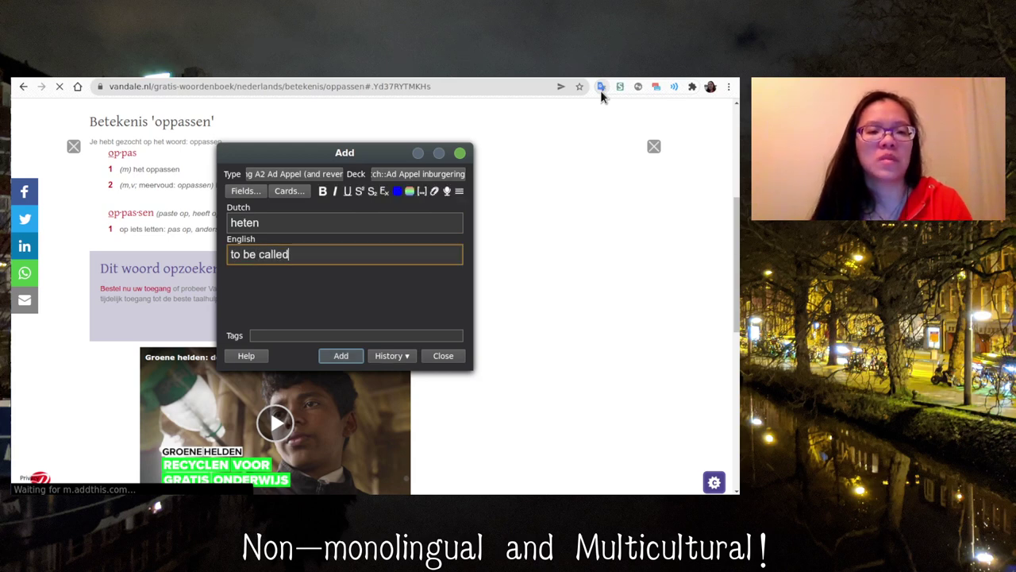
key(ctrl+Return)
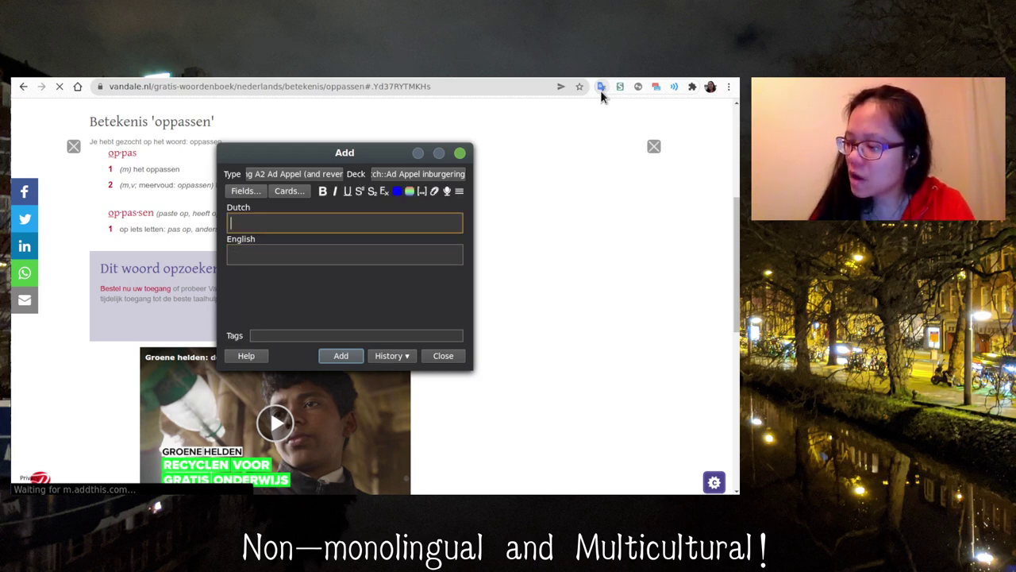
Step: Add a card with "verjaardag vieren" as the Dutch side and "to celebrate one's birthday" as the English side
text(ver)
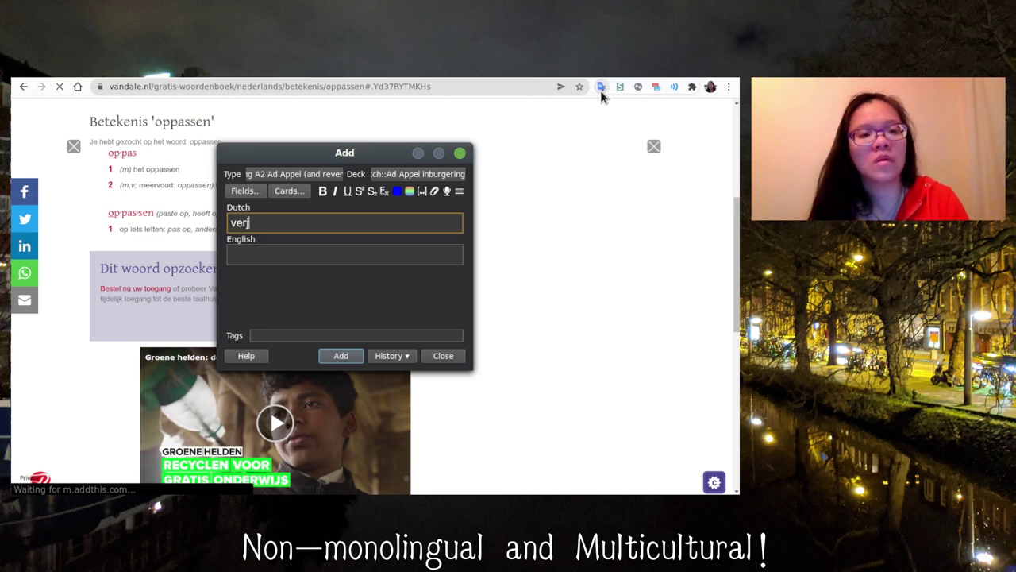
text(jaardag vieren)
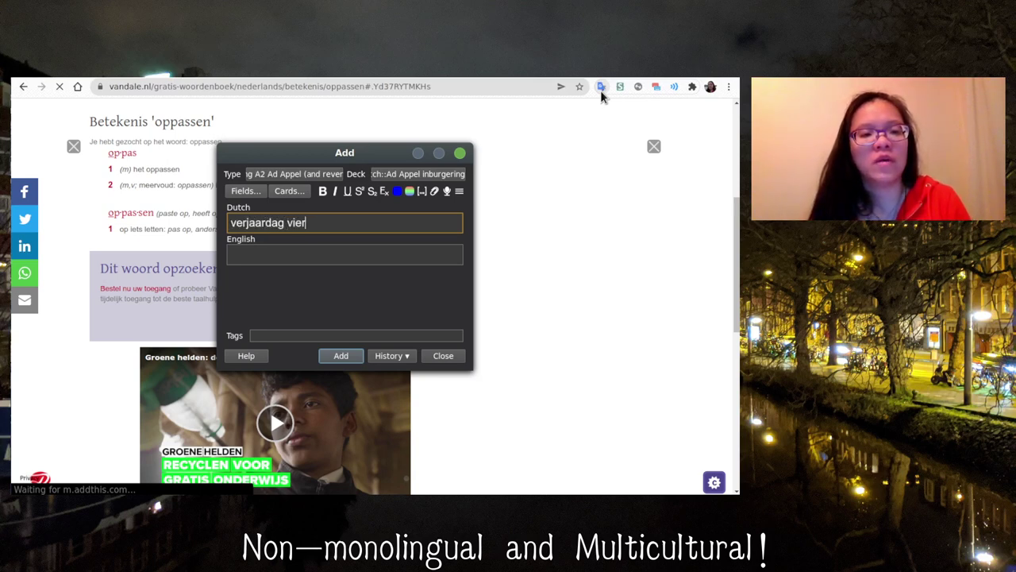
key(Tab)
text(to celeb)
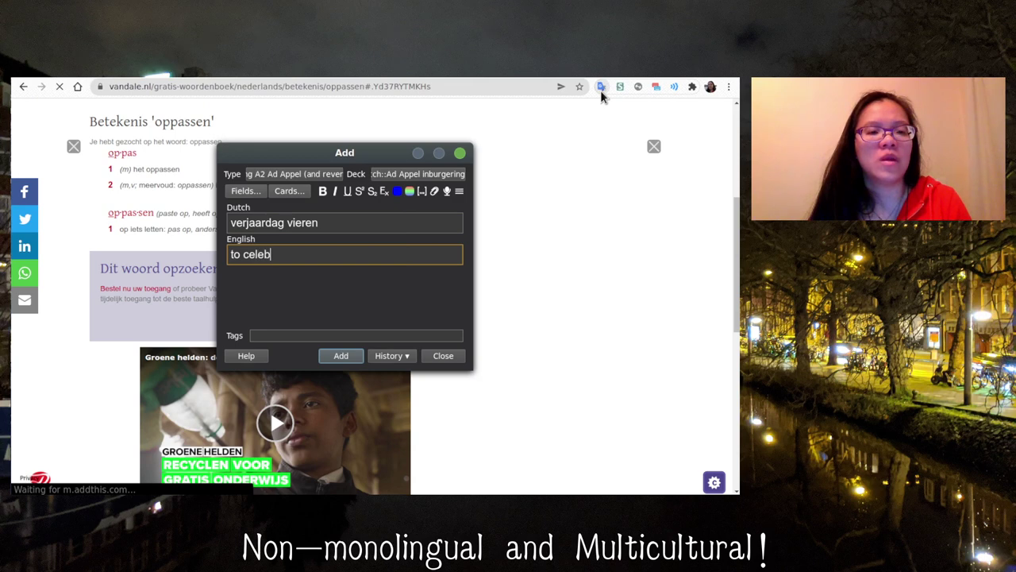
text(rate)
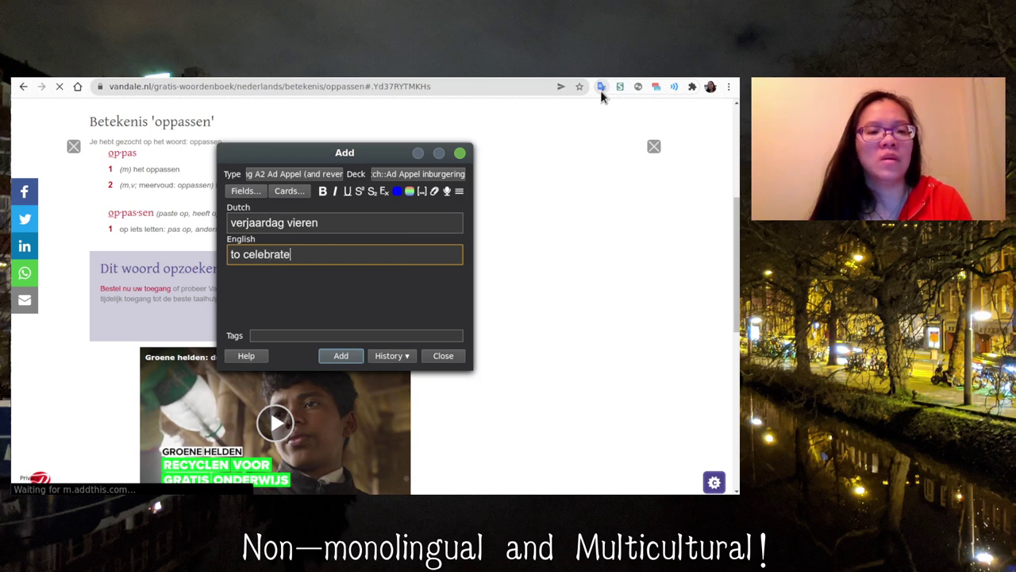
text( one's birthday!)
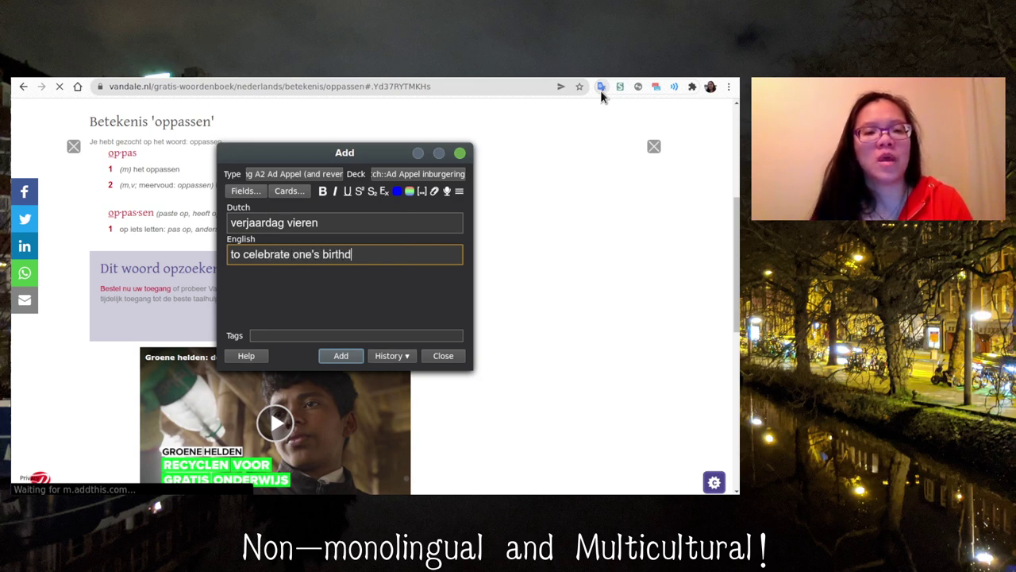
key(ctrl+Return)
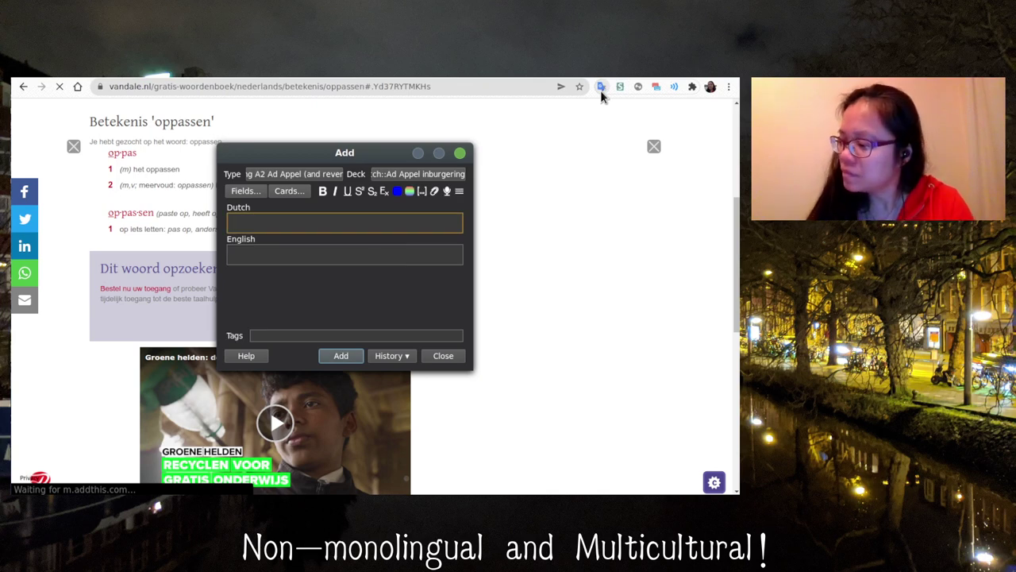
Step: Enter "op visite" as the Dutch side of a new card and translate it with the browser's Google Translate extension
text(op visite)
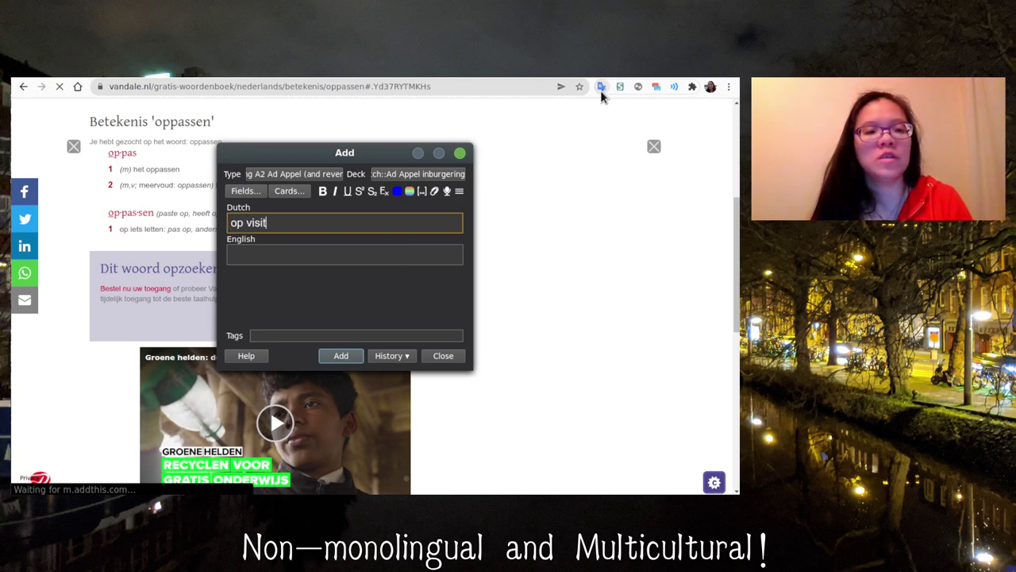
key(Tab)
click(600, 90)
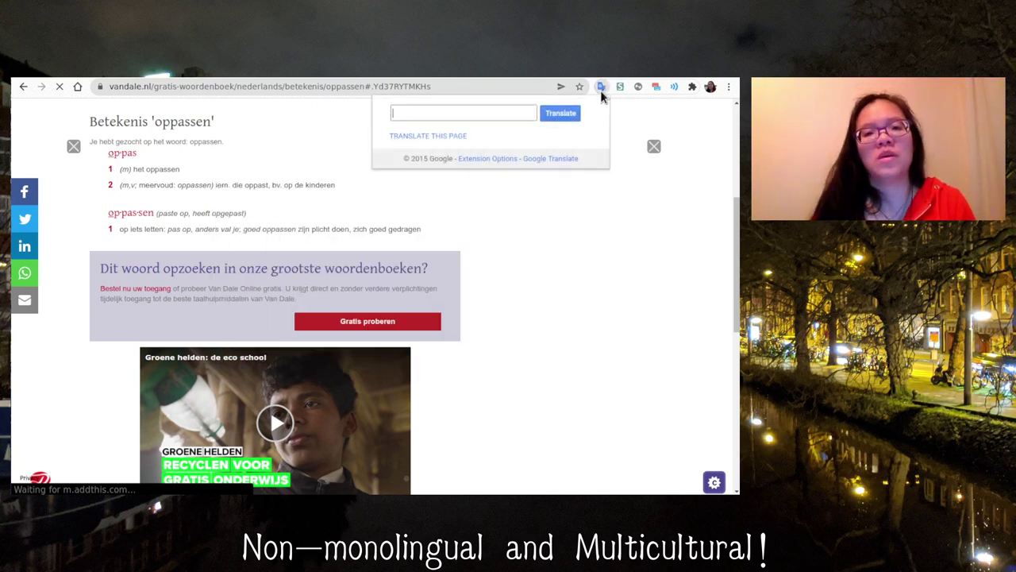
text(op vi)
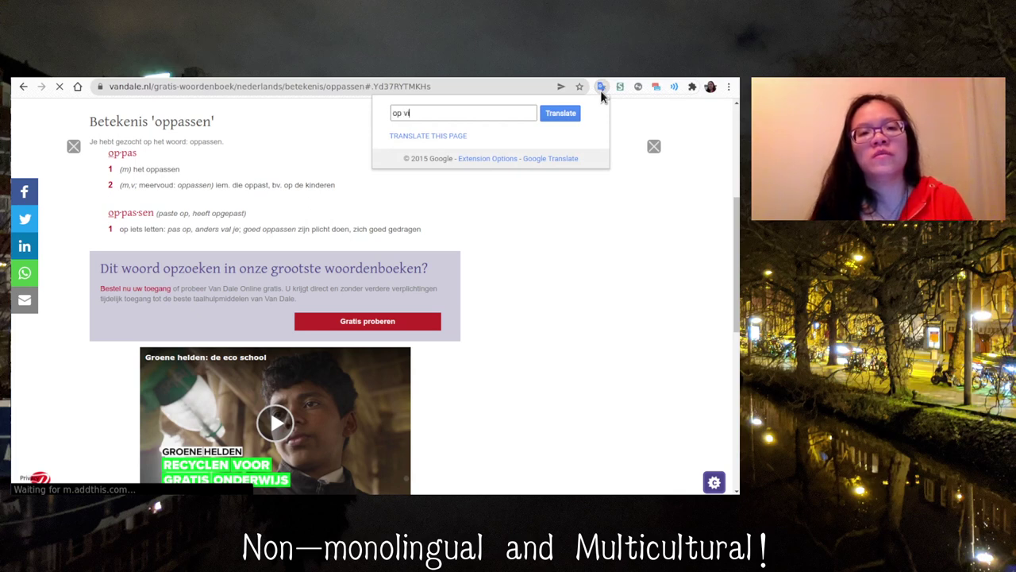
text(site)
key(Return)
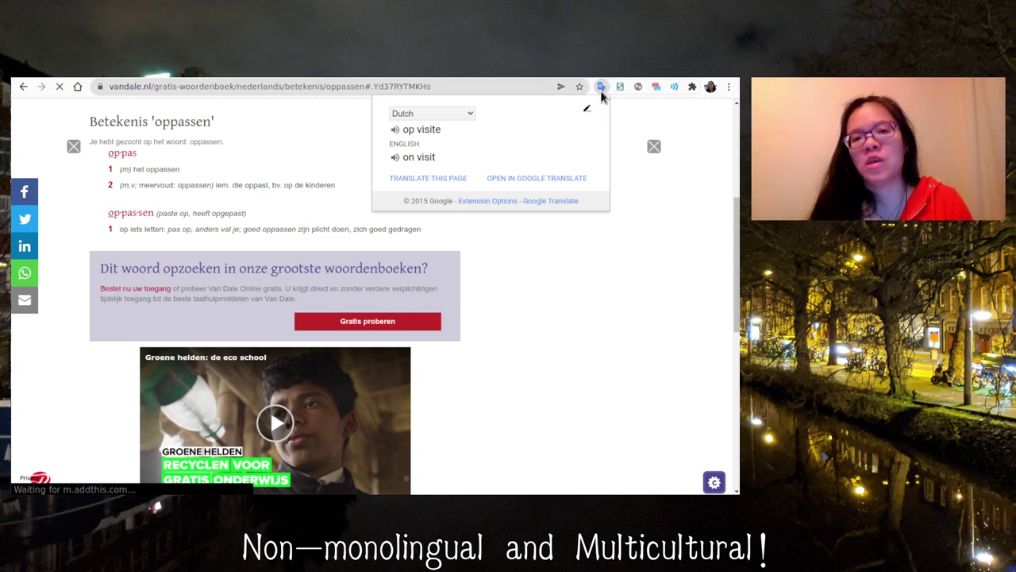
Step: Return to Anki, enter "visiting" as the English side of the "op visite" card, and add the card
key(ctrl+shift+a)
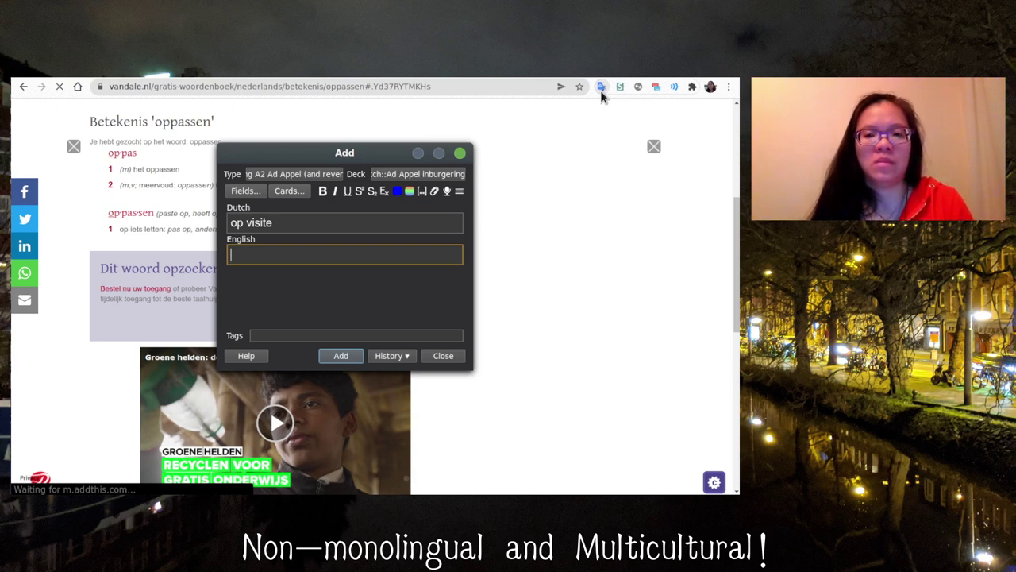
text(visiting)
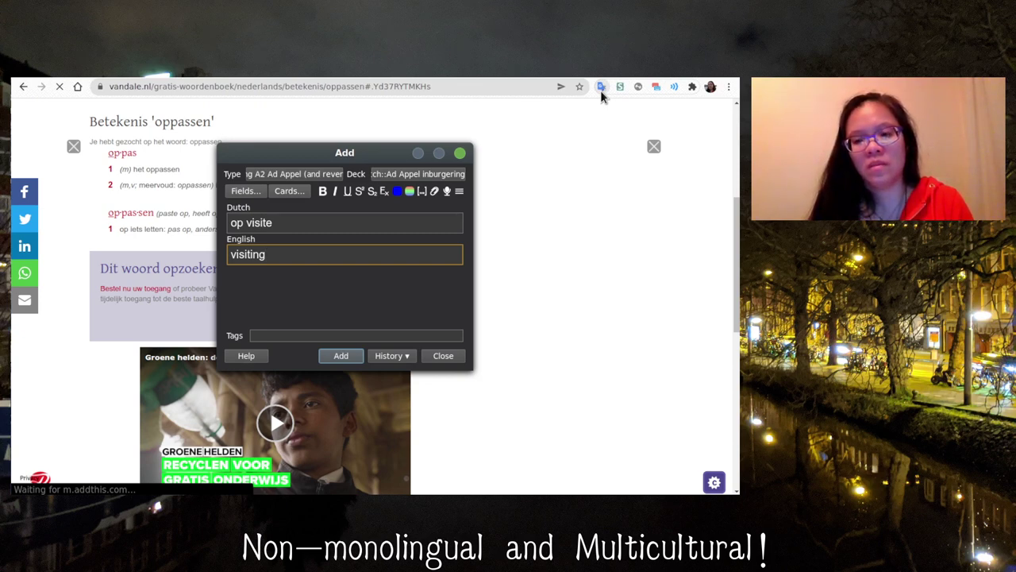
click(601, 88)
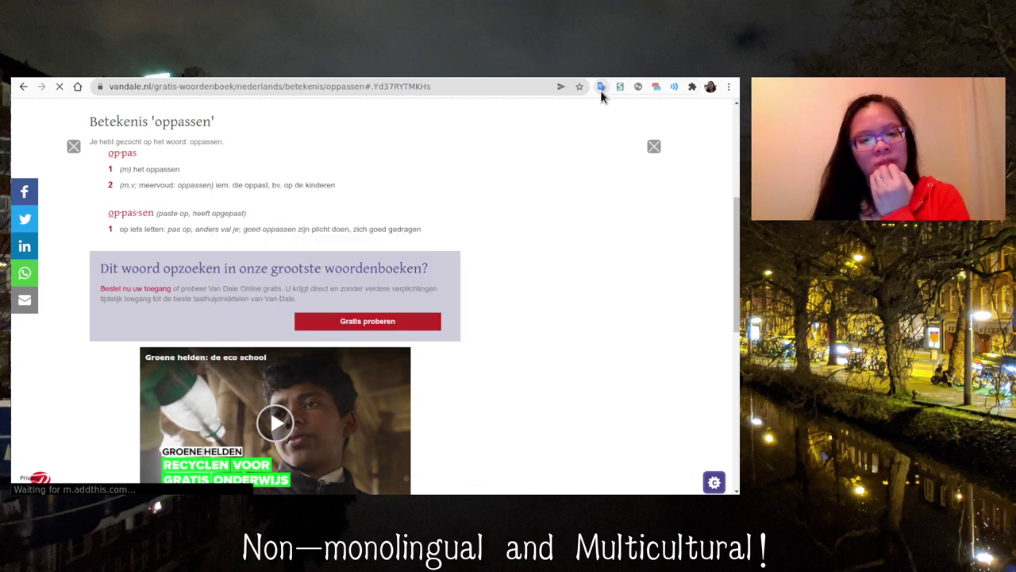
key(alt+Tab)
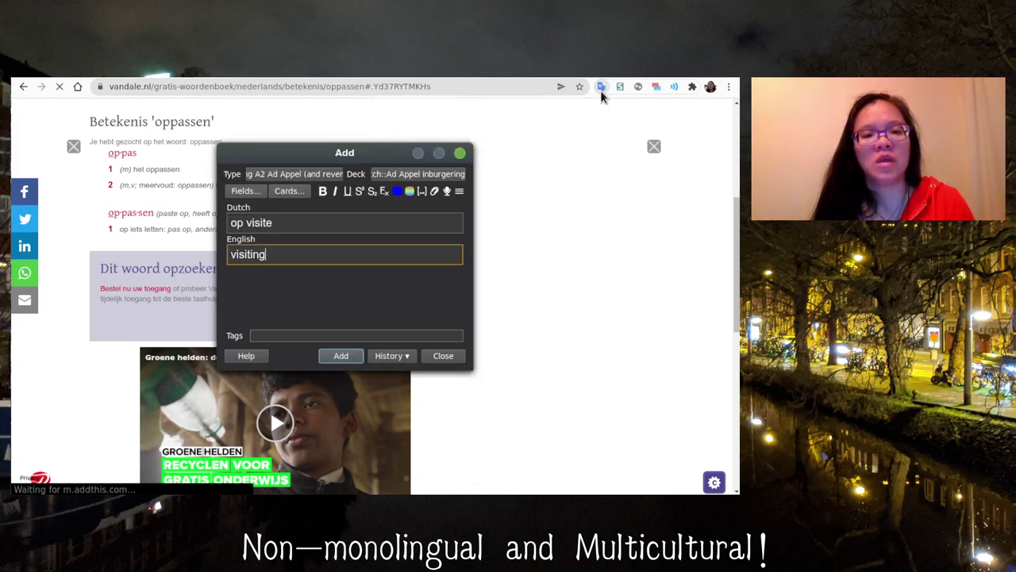
click(397, 254)
key(ctrl+Return)
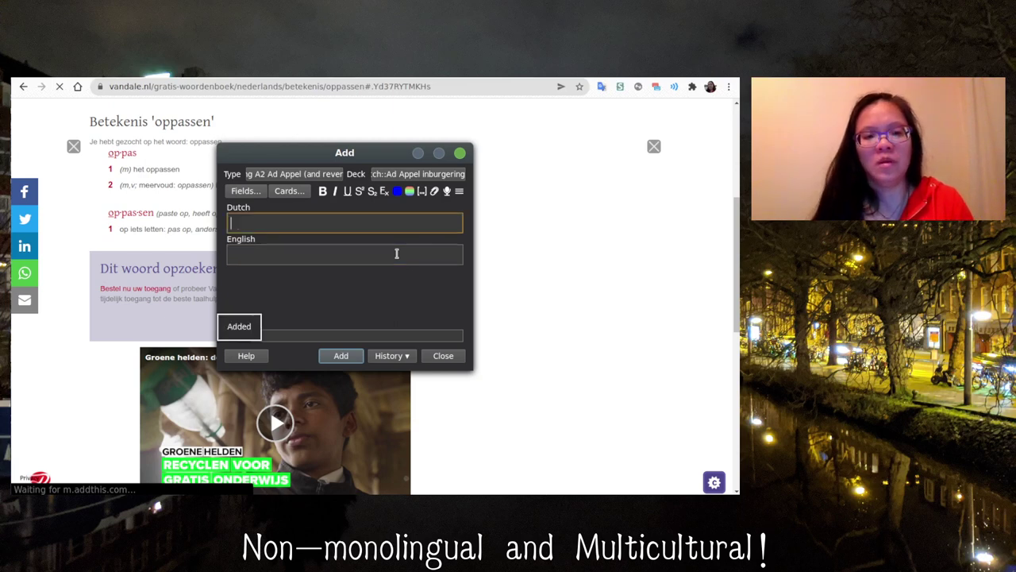
Step: Enter "op bezoek" as the Dutch side of a new card and translate it with the browser's Google Translate extension
text(op bezoek)
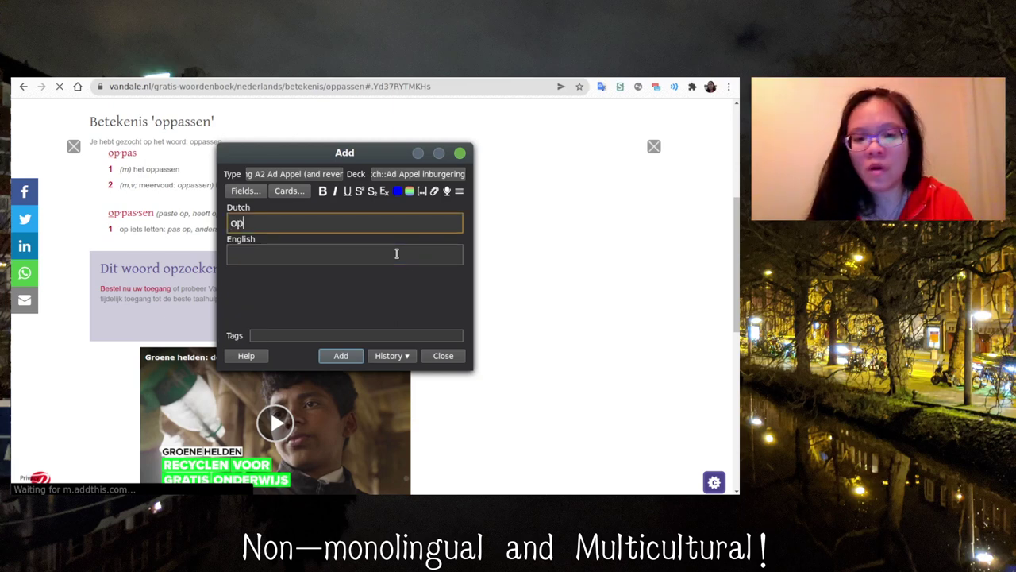
key(Tab)
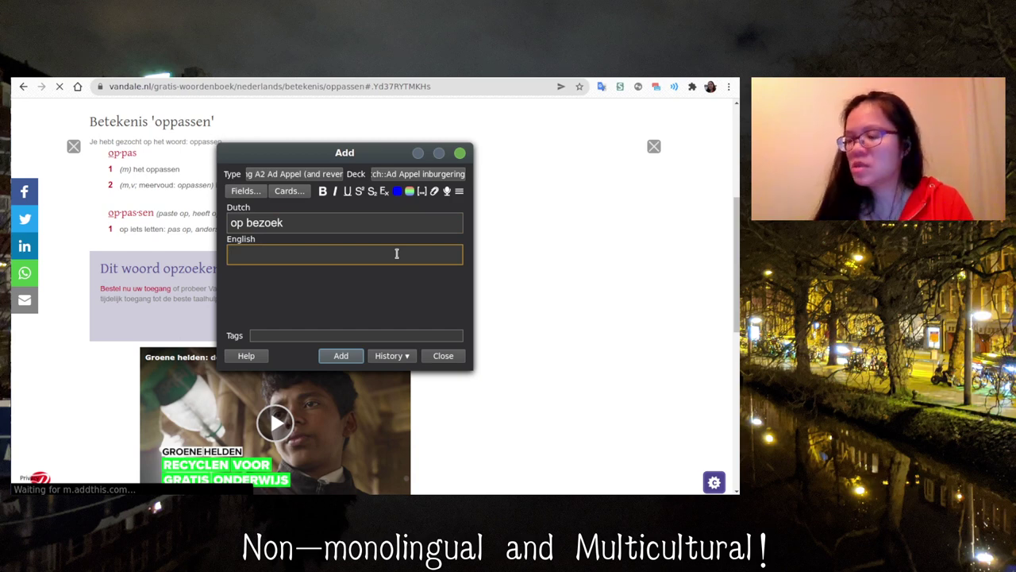
click(602, 87)
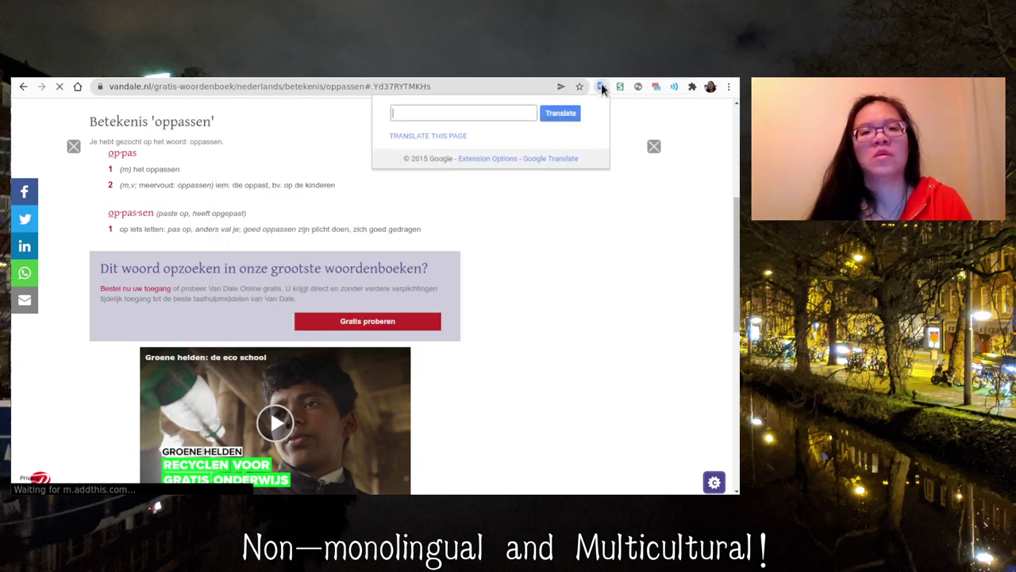
text(op bezoek)
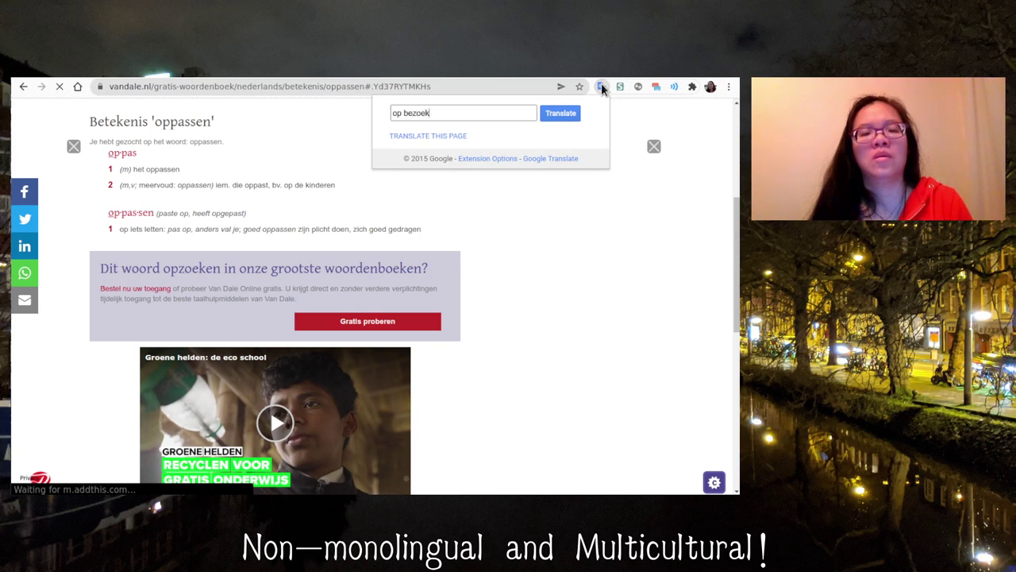
key(Return)
key(alt+Tab)
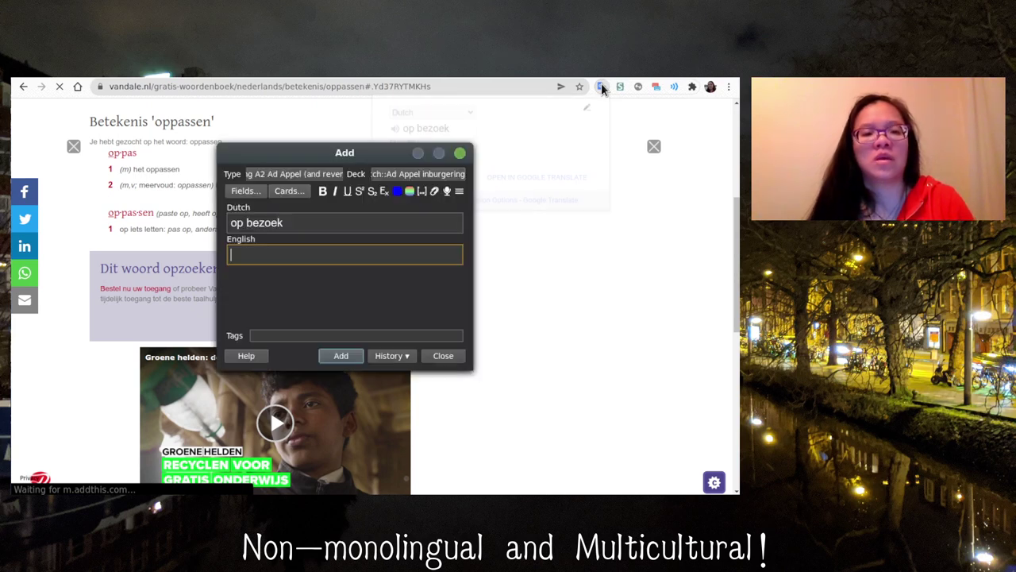
text(f)
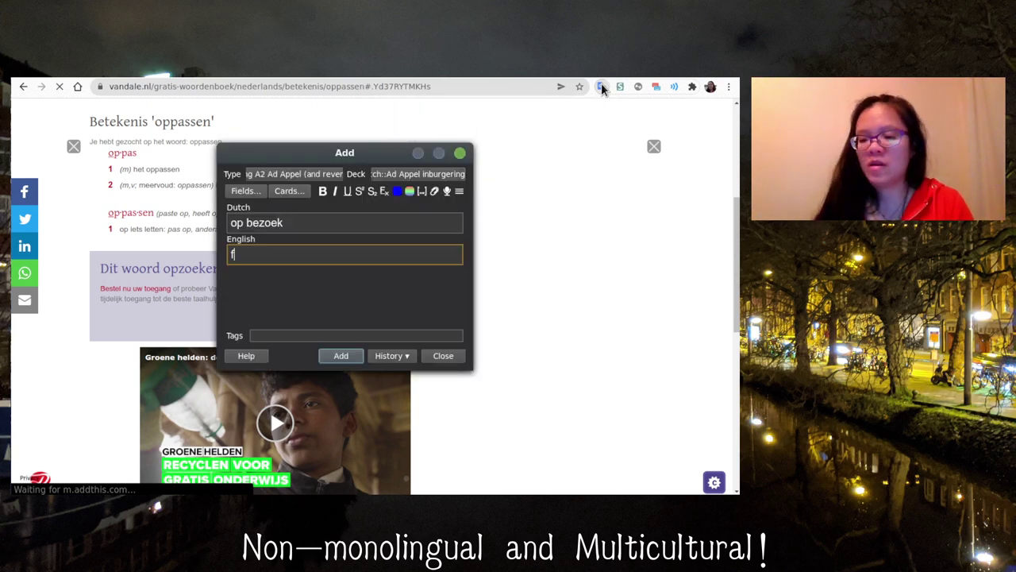
key(BackSpace)
Step: Switch to the browser and look up the meaning of "visite" in the Van Dale dictionary
click(540, 205)
scroll(540, 205, up, 3)
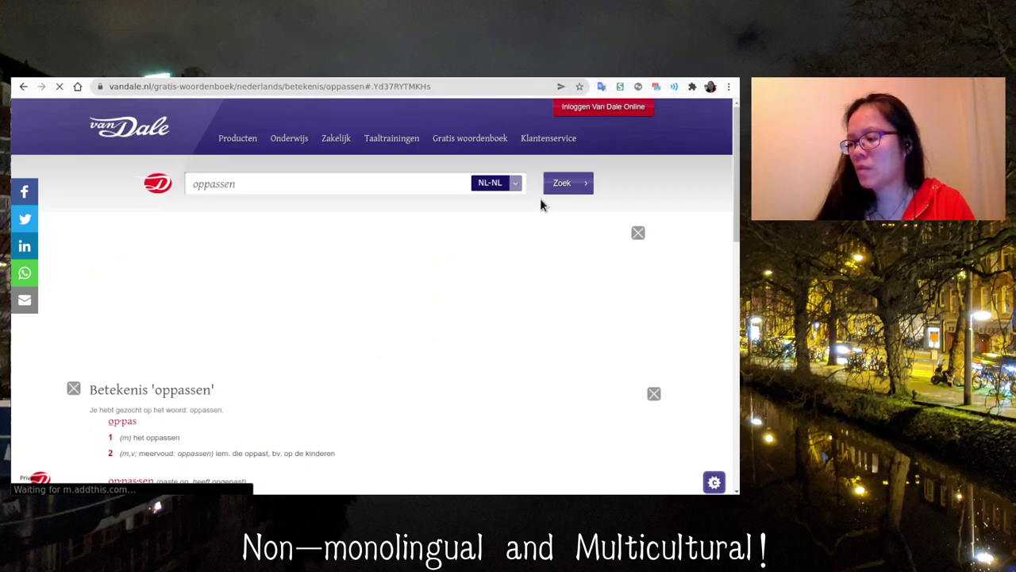
click(340, 186)
text(vi)
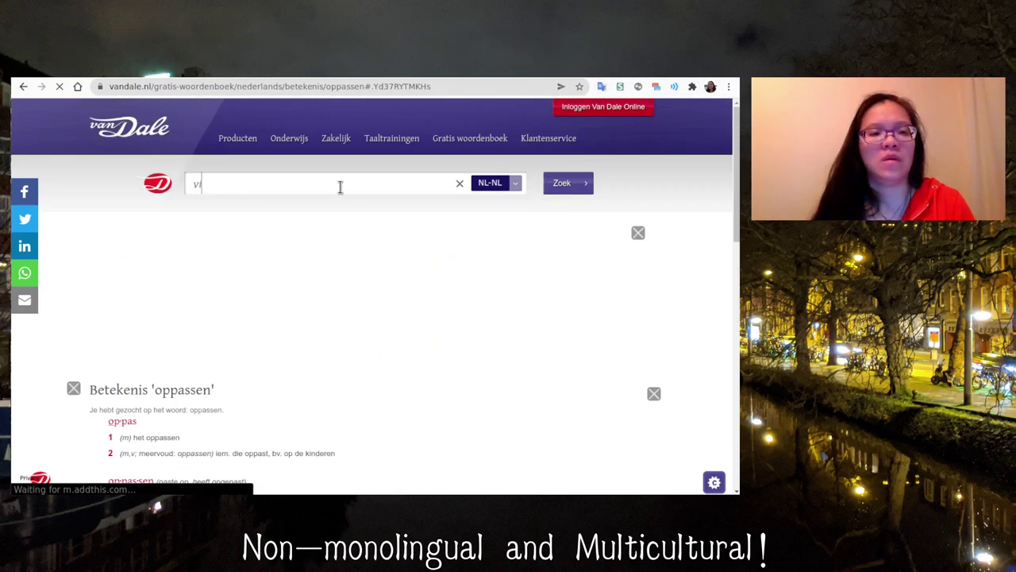
text(site)
key(Return)
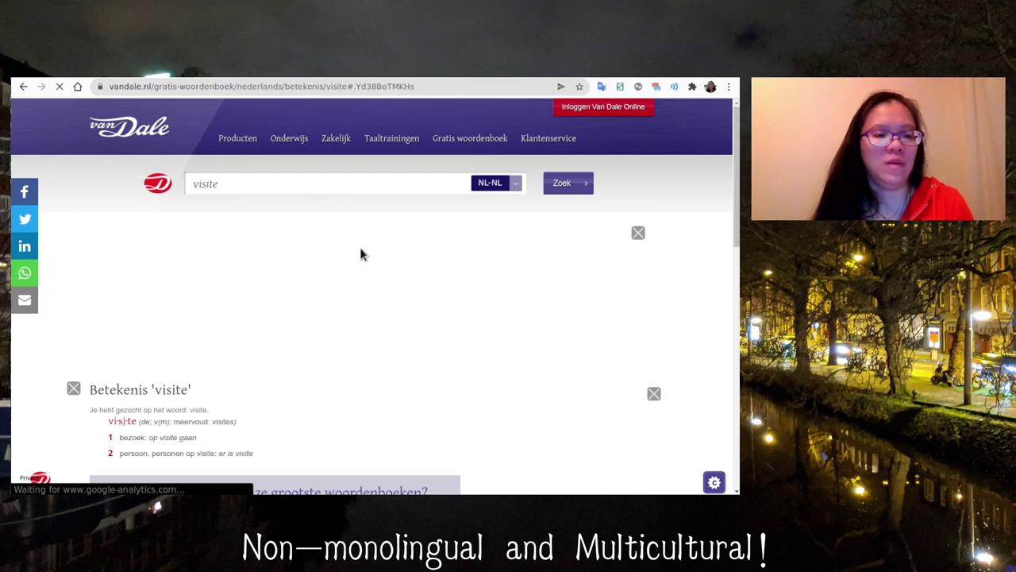
scroll(361, 255, down, 3)
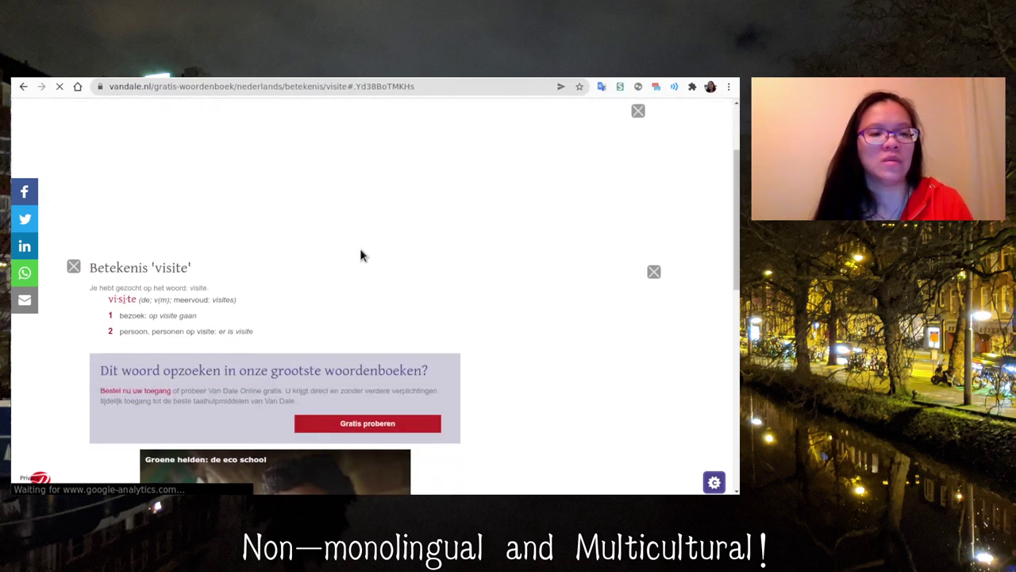
Step: Look up the meaning of "bezoek" in the Van Dale dictionary
scroll(361, 255, up, 3)
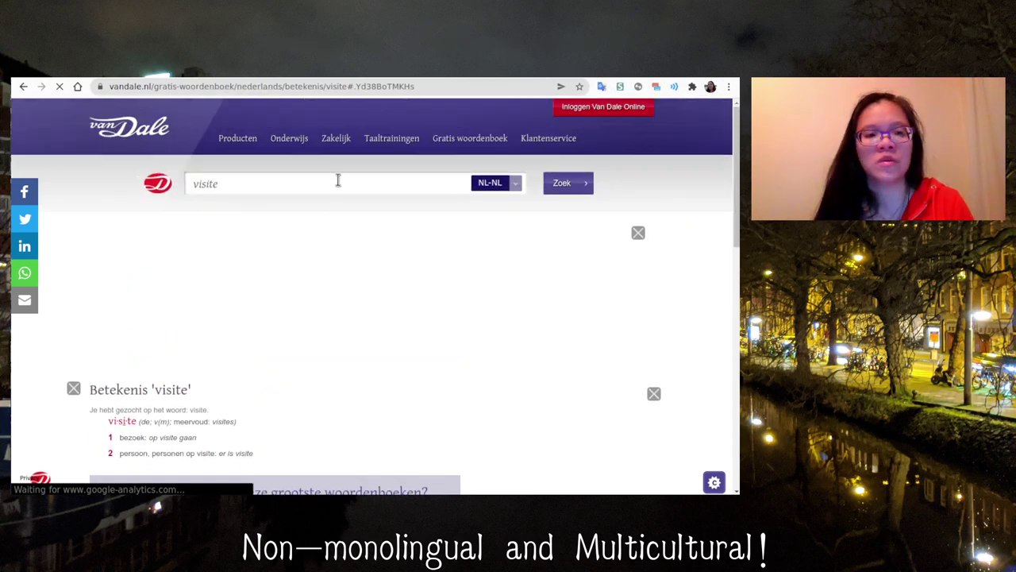
click(339, 186)
text(bezoek)
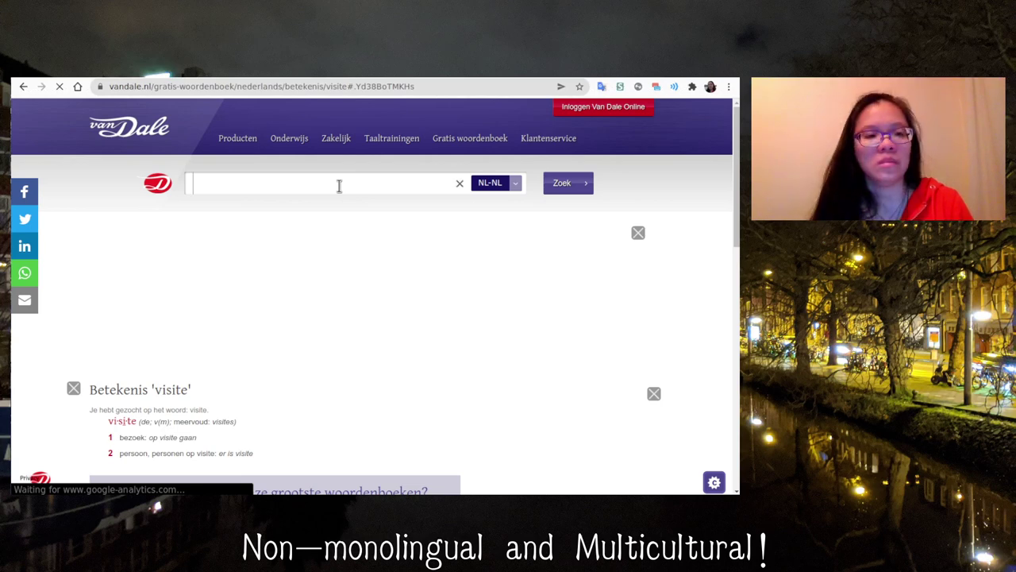
key(Return)
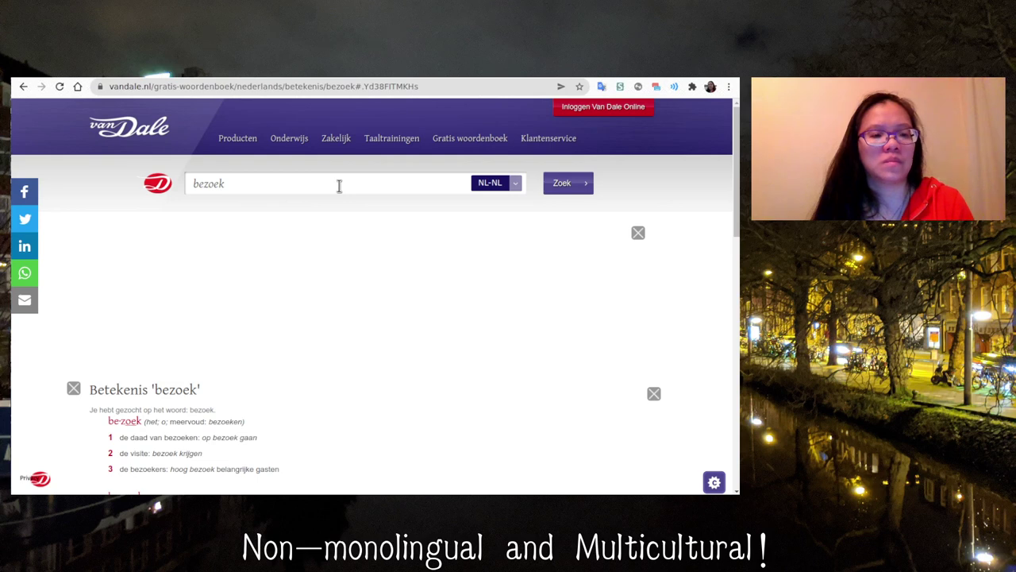
scroll(339, 237, down, 1)
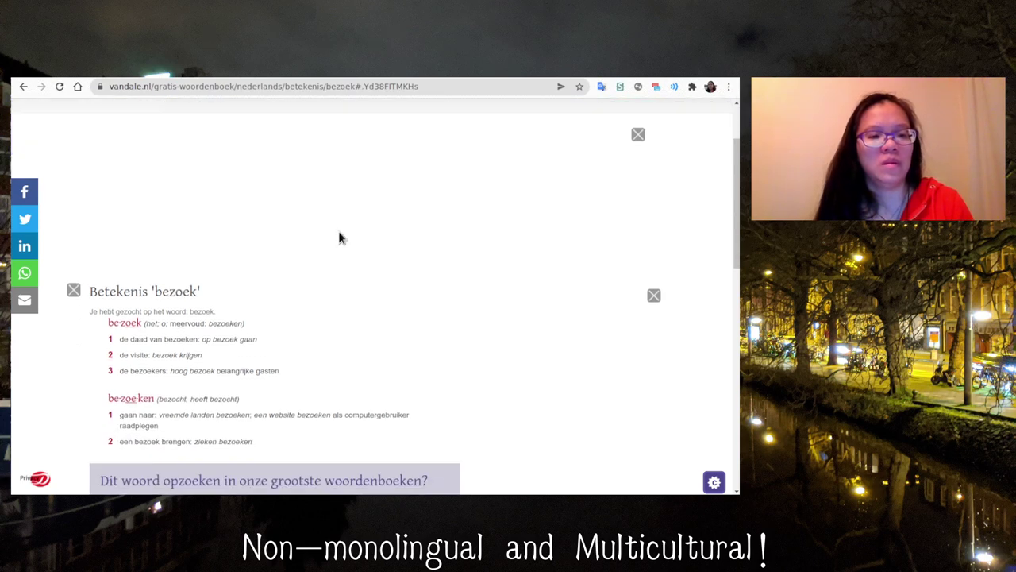
Step: Return to Anki, open the "op visite" note from the add history, and append "(synonym: op bezoek)" to its English side
key(alt+Tab)
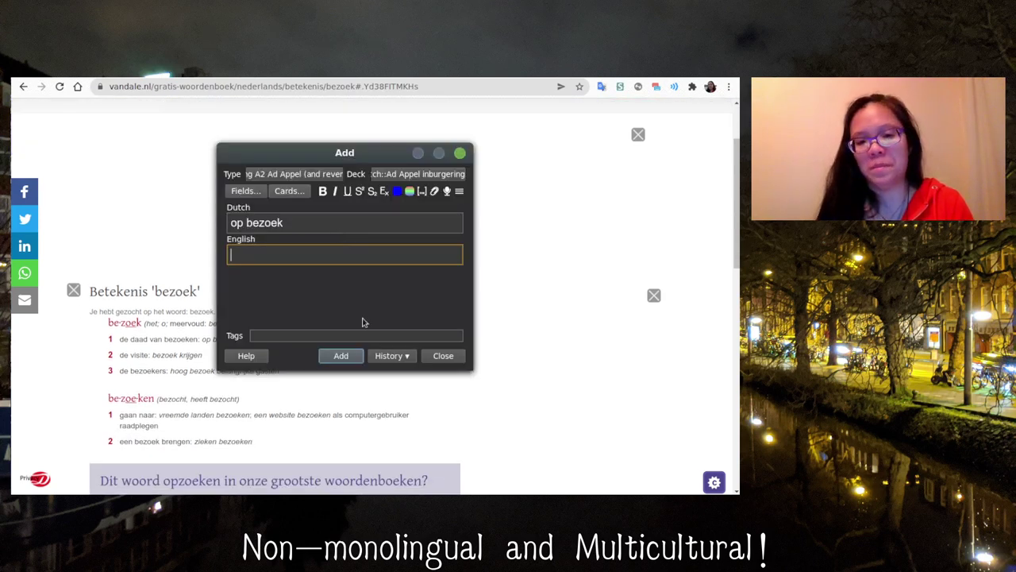
click(391, 358)
click(397, 359)
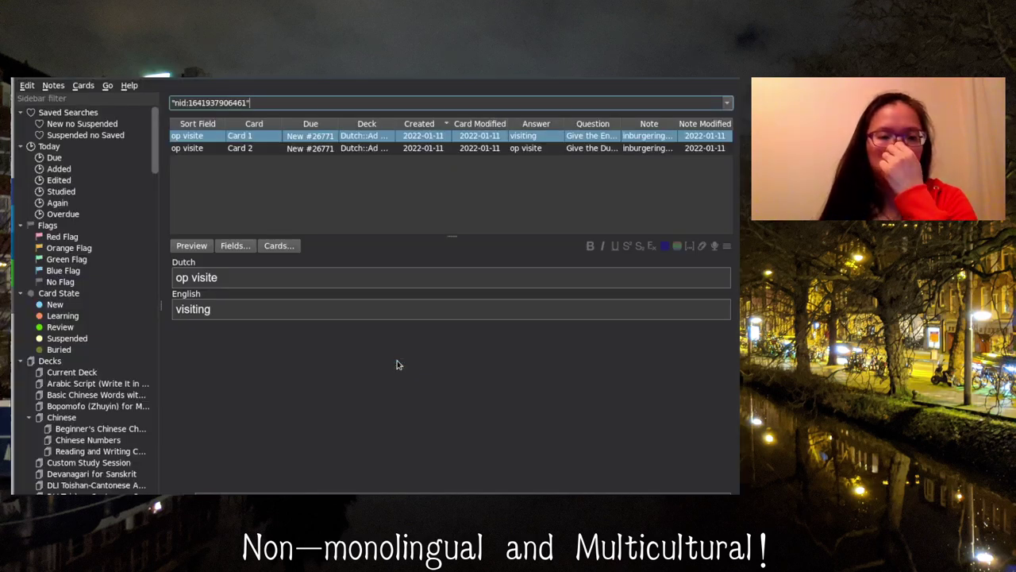
click(451, 309)
text(()
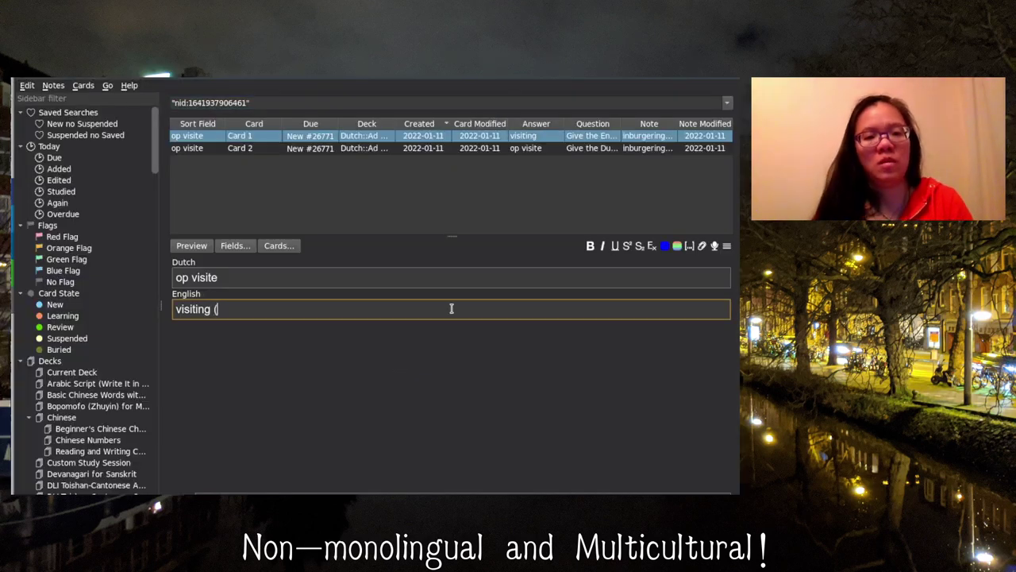
text(syny)
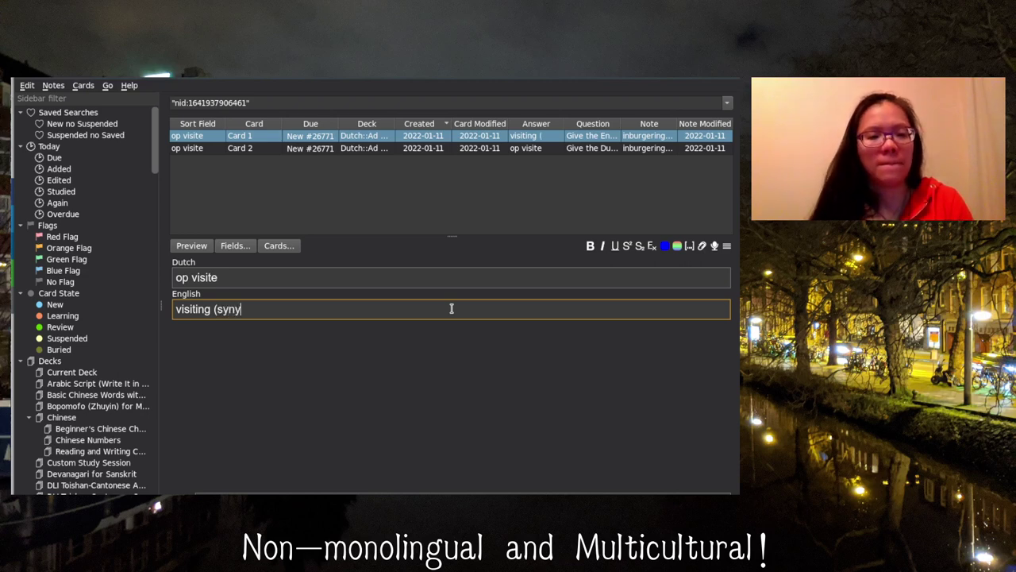
key(BackSpace)
text(onym)
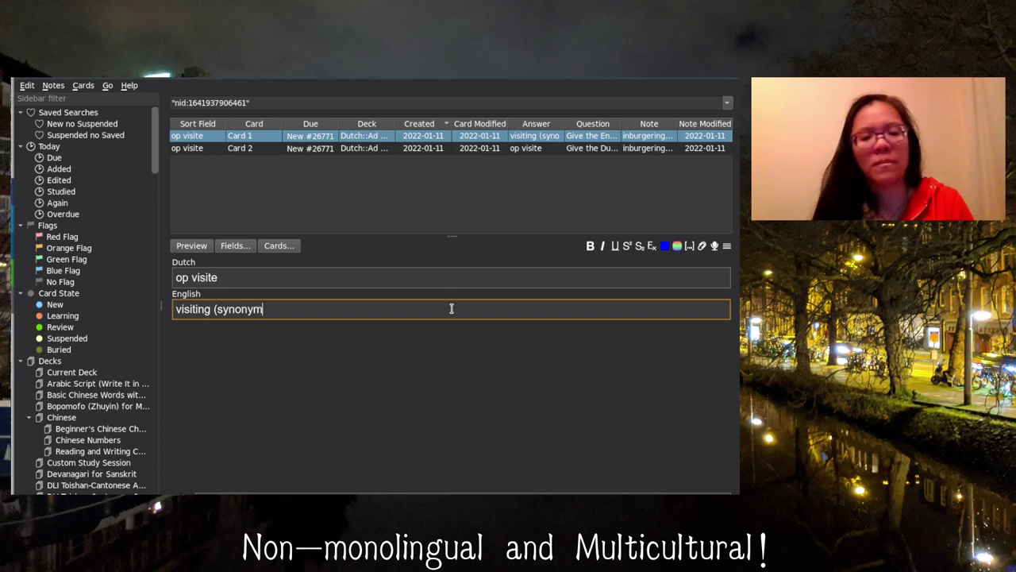
text(: o)
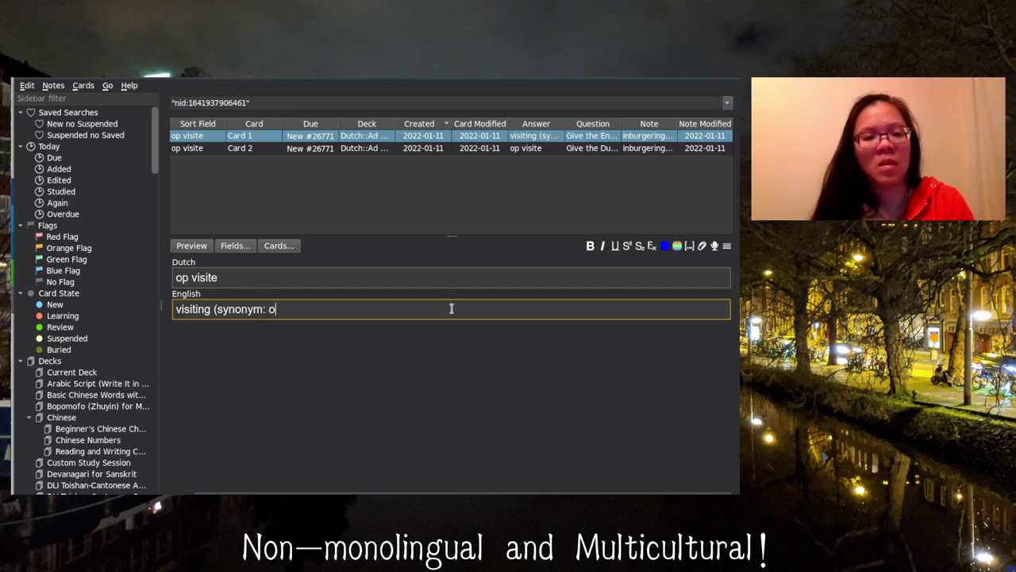
text(p bezoek)
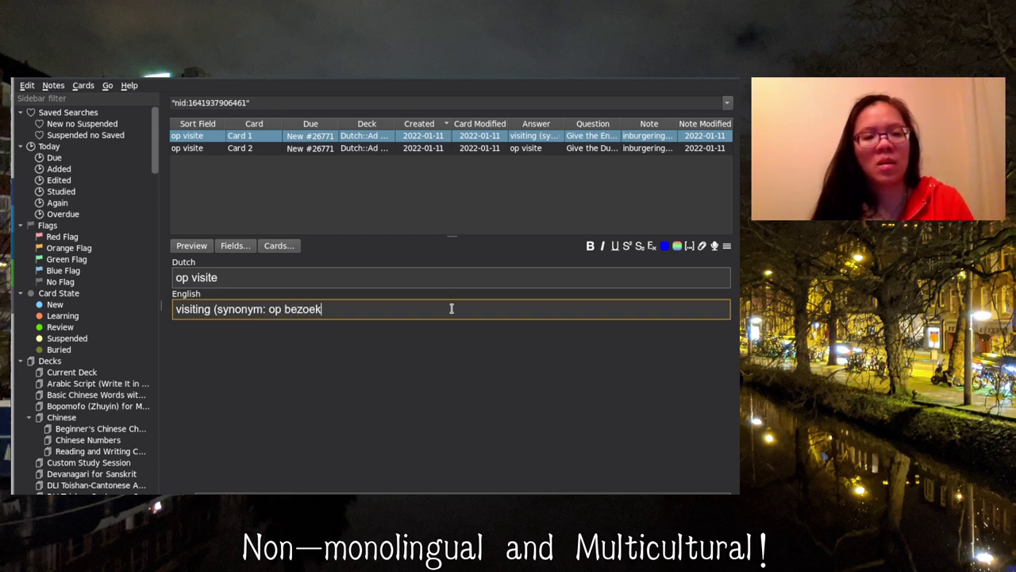
text())
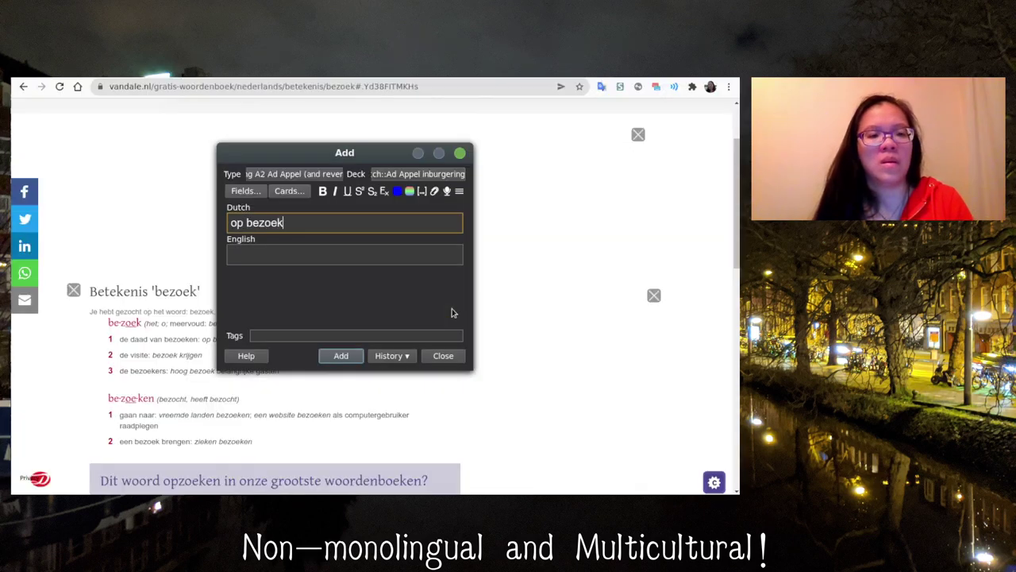
Step: Enter "visiting (synonym: op visite)" as the English side of the "op bezoek" card
key(Tab)
text(v)
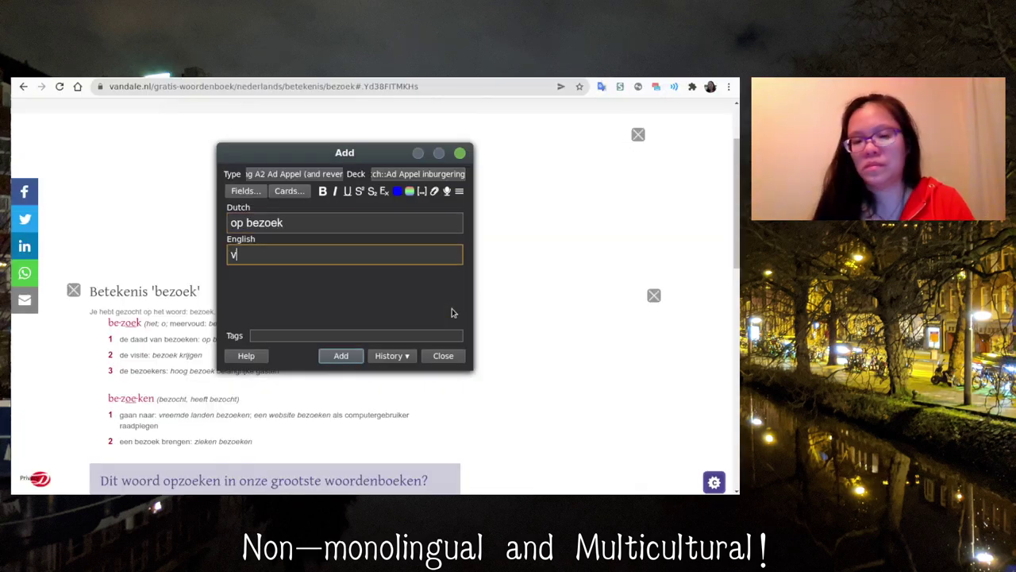
text(isiting (sy)
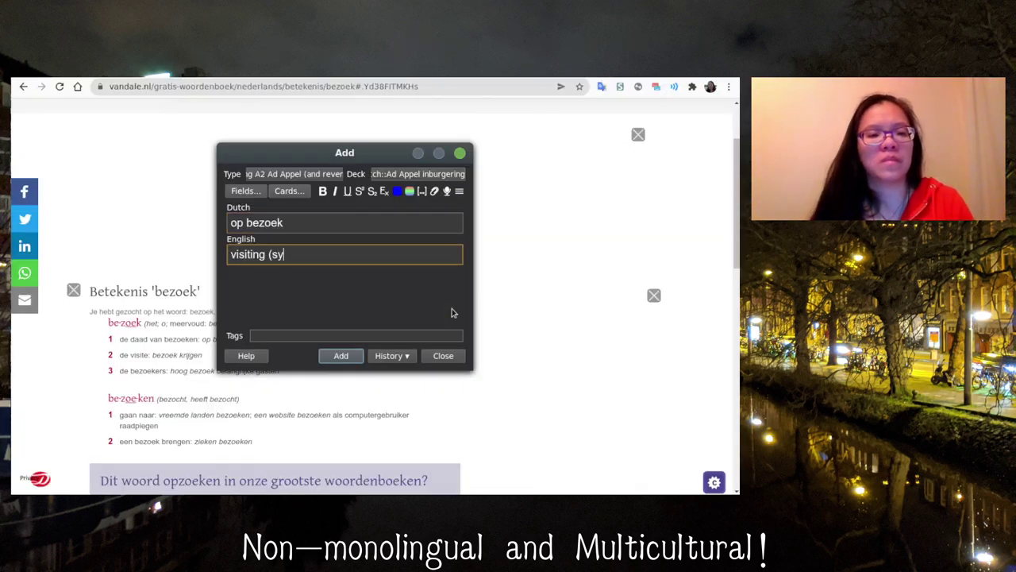
text(nonym: o)
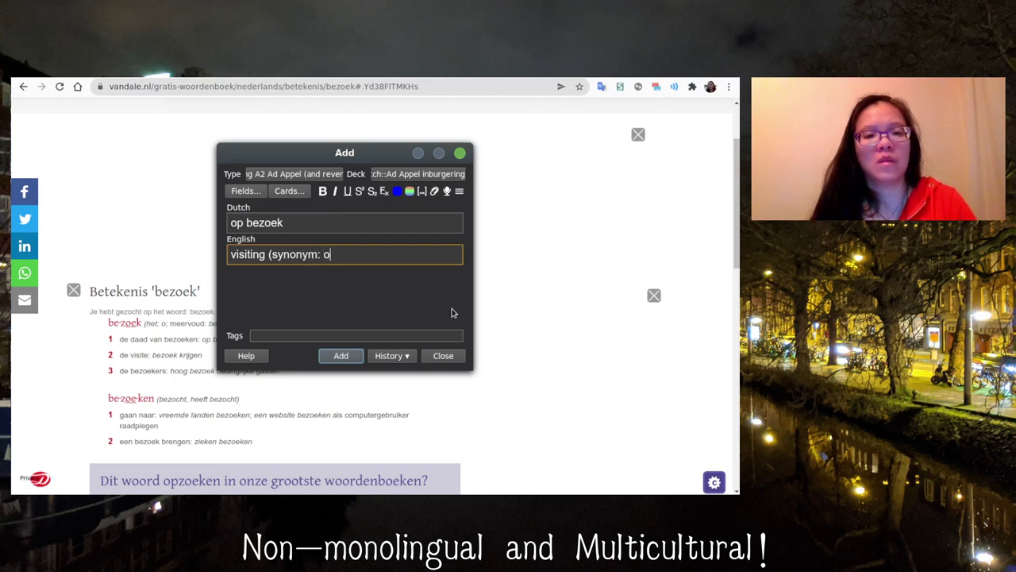
text(p visite))
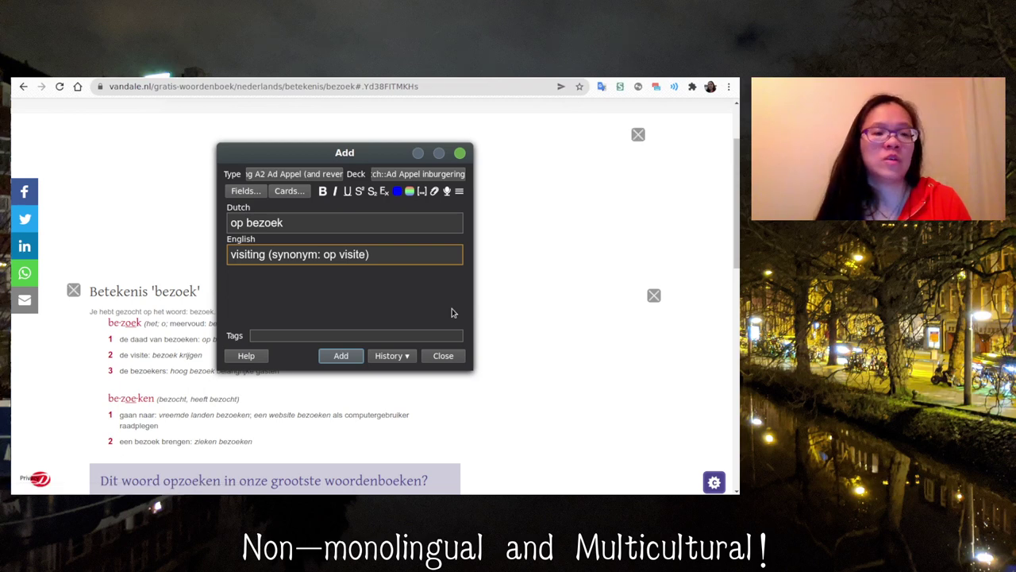
Step: Add the "op bezoek" card to the deck, and start a new one with Dutch "aardig" and English "nice,"
key(ctrl+Return)
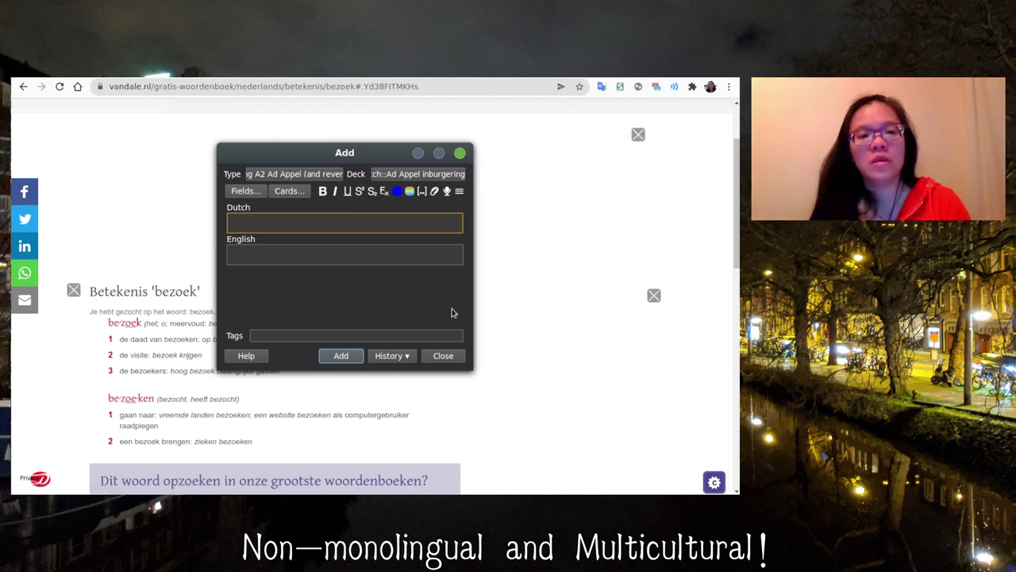
text(aardig)
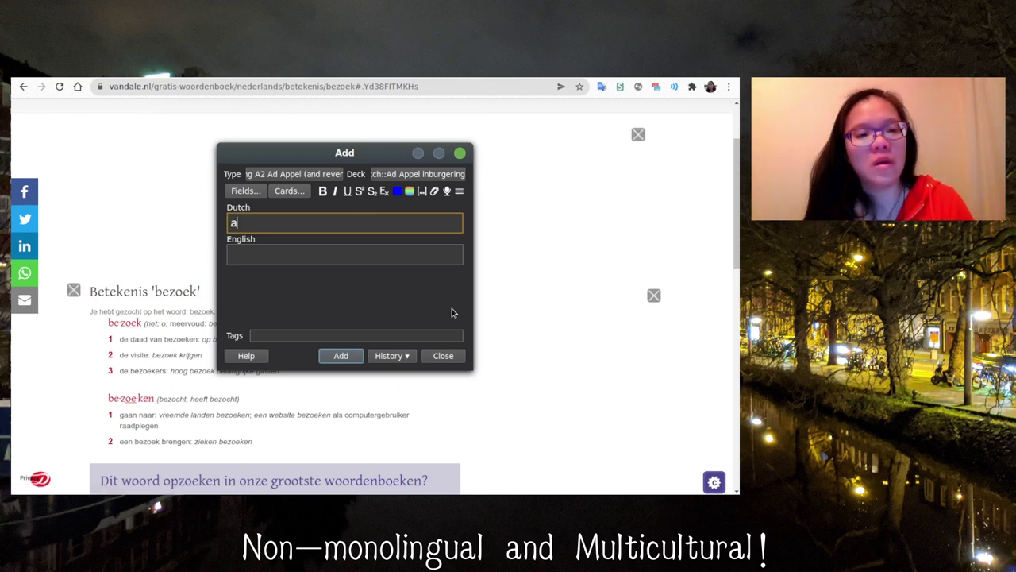
key(Tab)
text(nice)
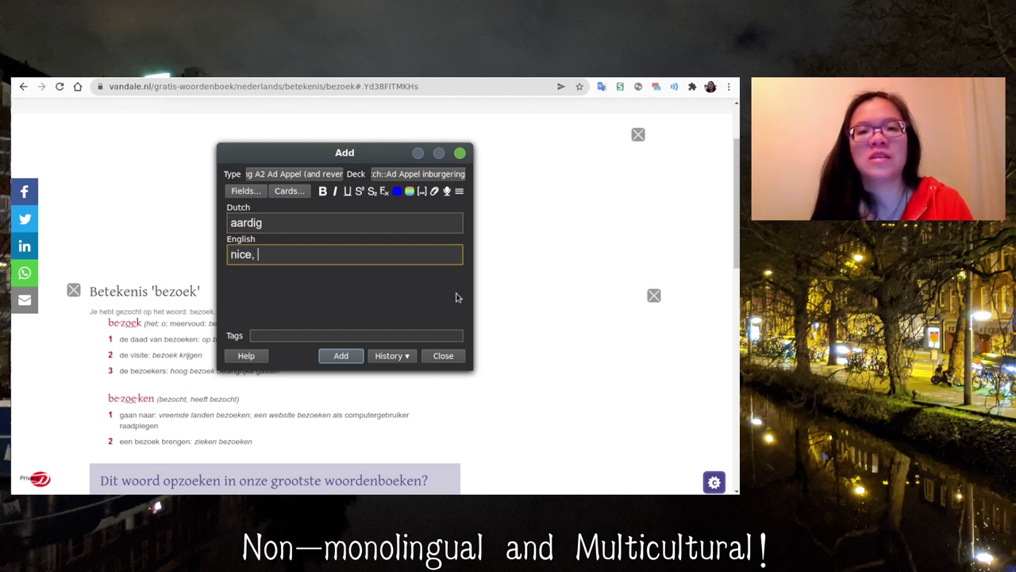
Step: Switch to the browser and look up the English translation of "aardig" with the Google Translate extension
click(600, 87)
text(aardig)
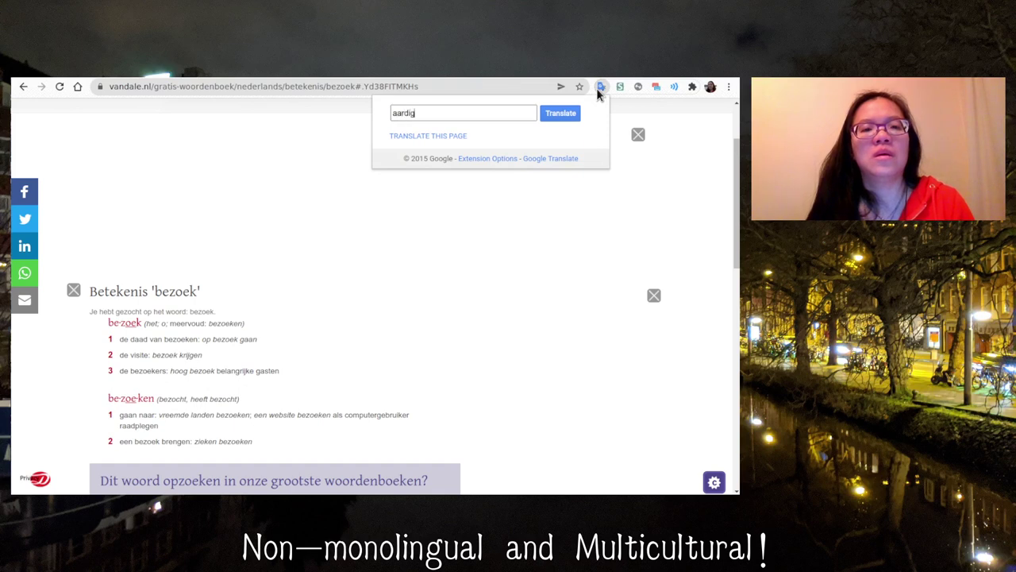
key(Return)
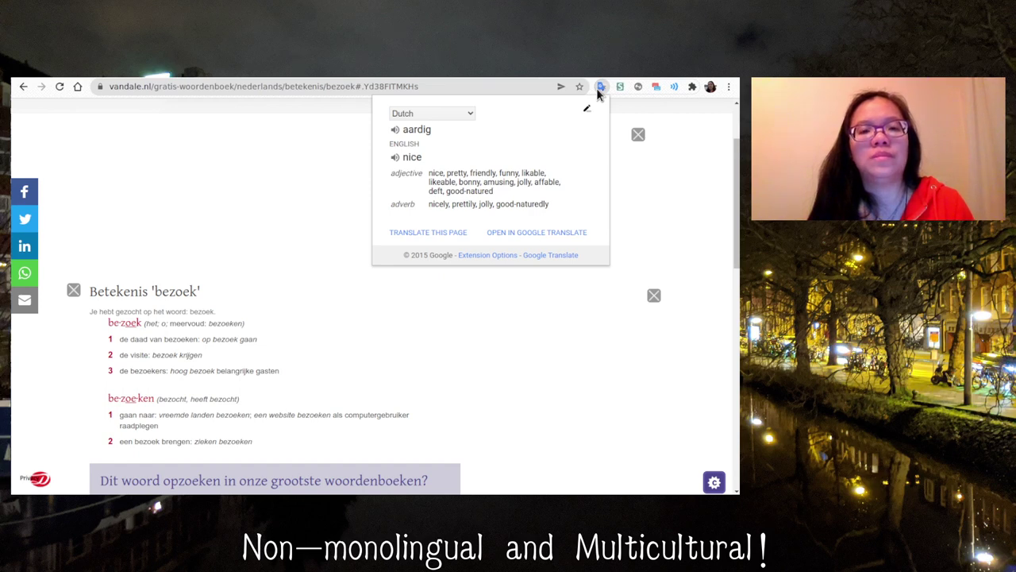
Step: Return to Anki, complete the English side of "aardig" as "nice, friendly, likable", and add the card
key(alt+Tab)
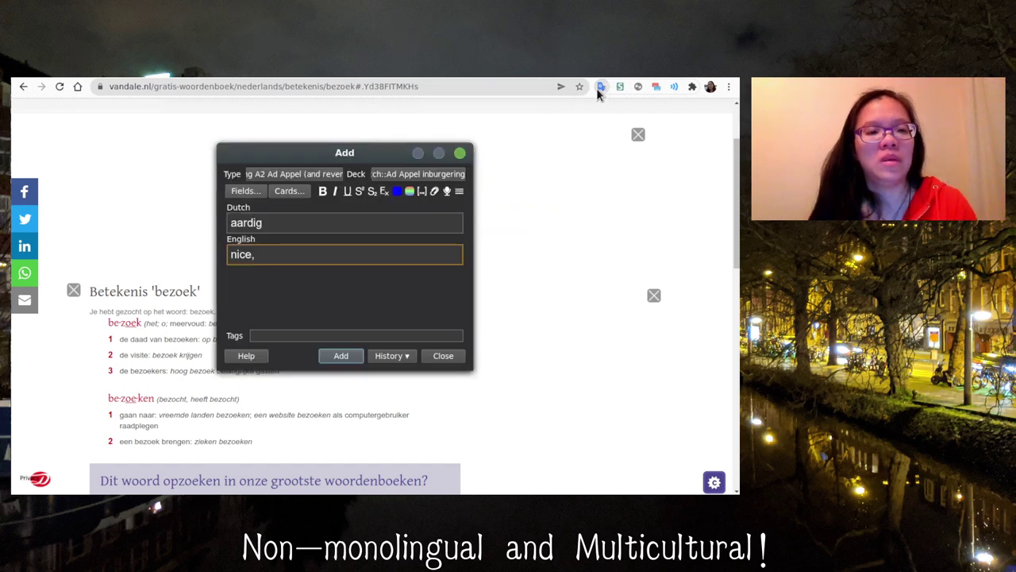
text(friendly,)
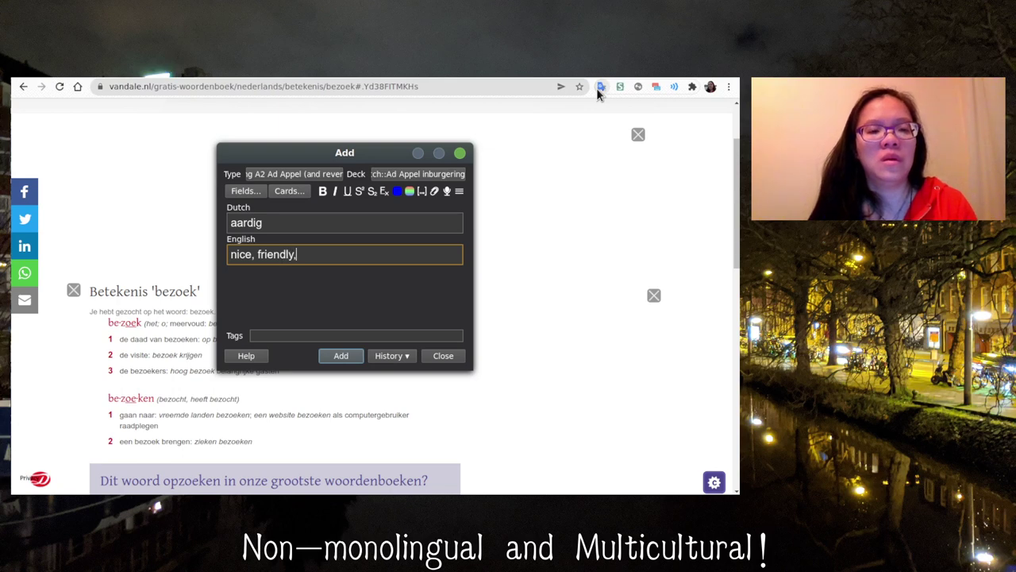
text( likable)
key(ctrl+Return)
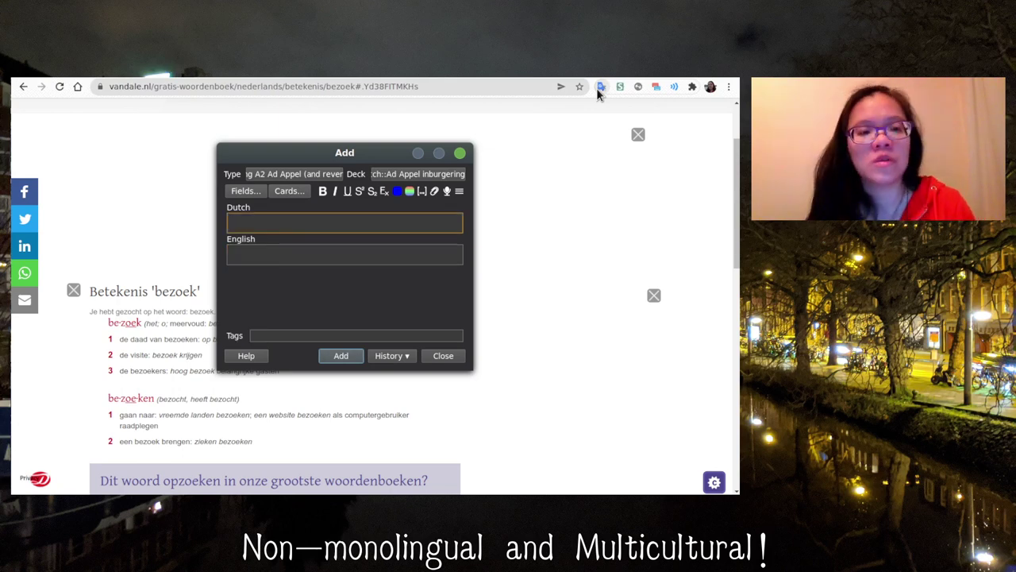
Step: Enter "ruzie" as the Dutch side of a new card and look up its English translation with the browser's Google Translate extension
text(ruzie)
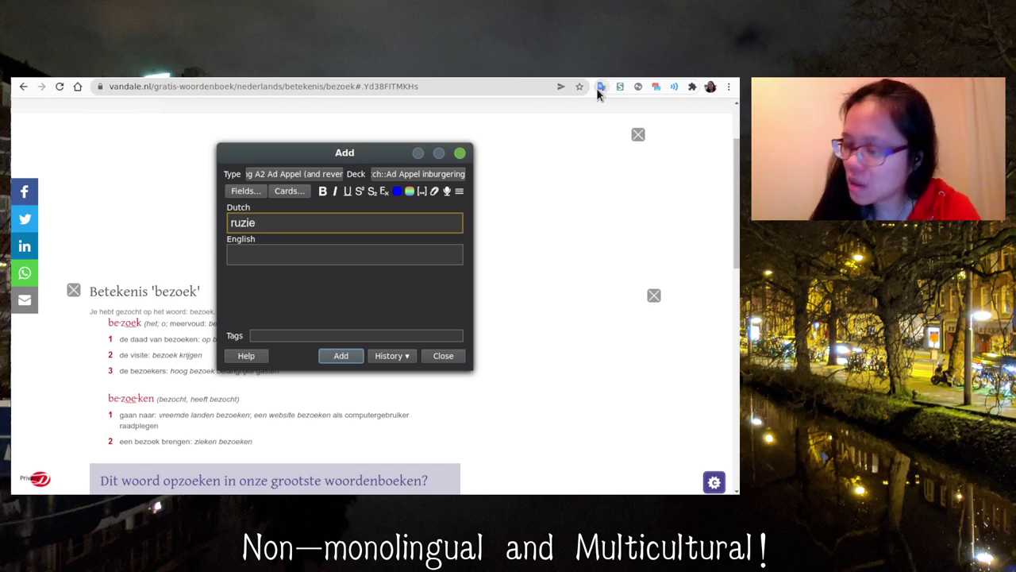
click(543, 186)
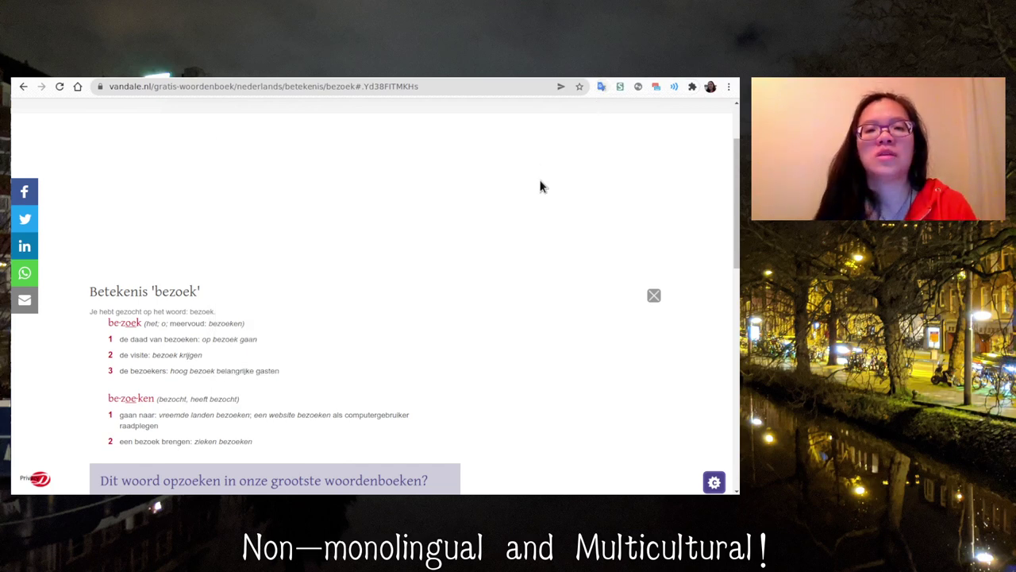
click(601, 88)
text(ruzi)
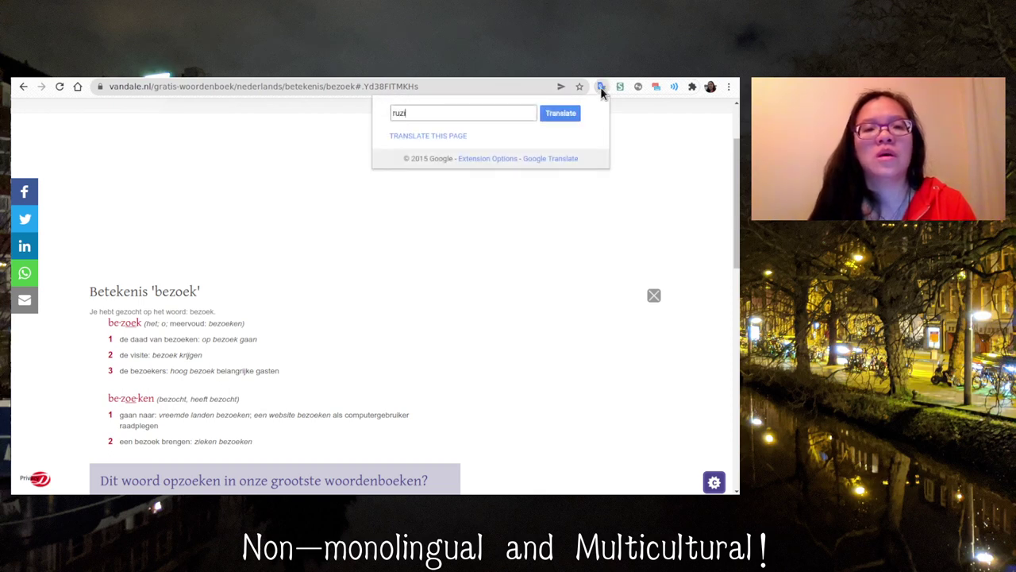
text(e)
key(Return)
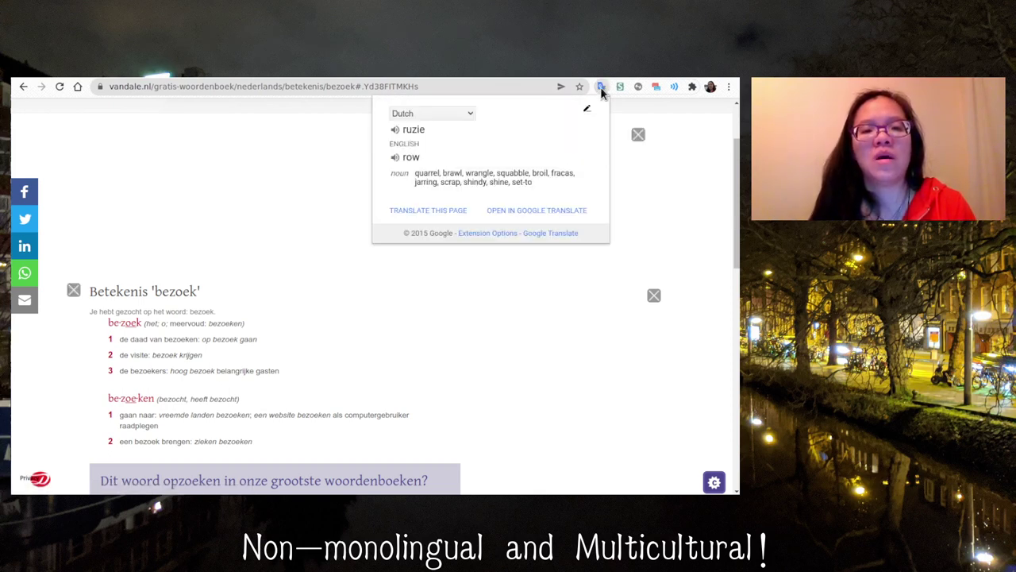
Step: Look up the article and meaning of "ruzie" in the Van Dale dictionary
click(376, 292)
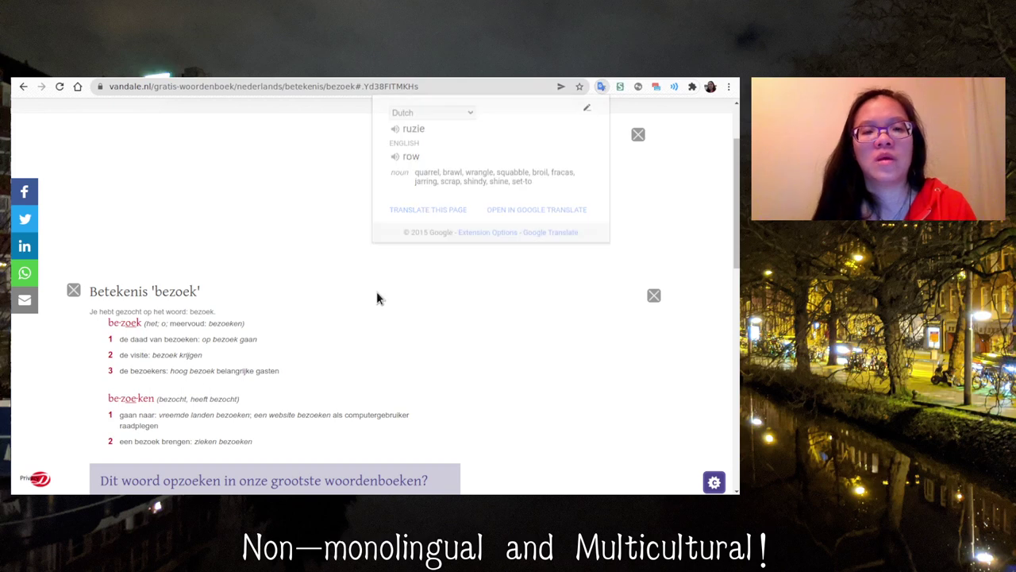
scroll(346, 198, up, 2)
click(350, 182)
text(ruzie)
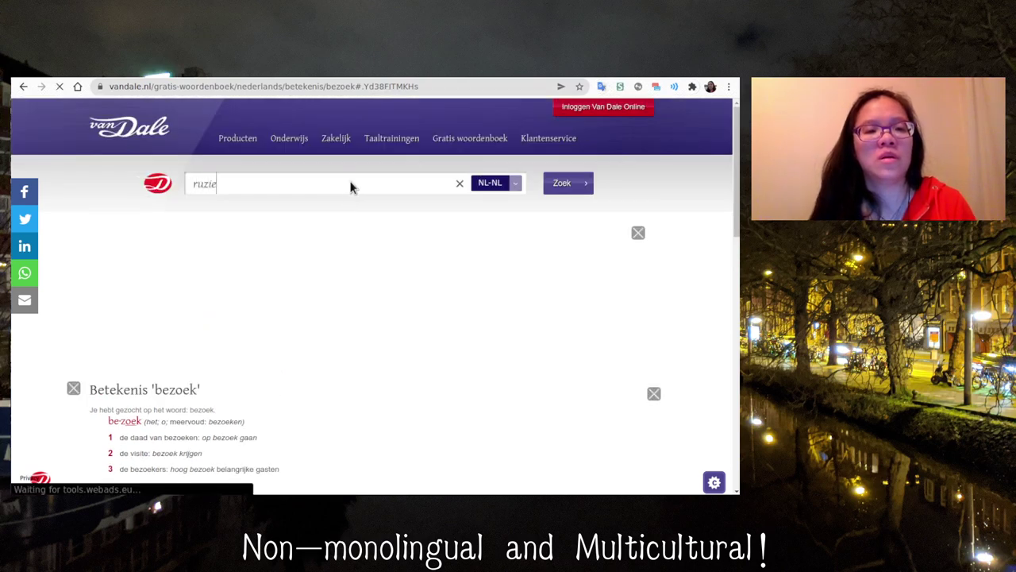
key(Return)
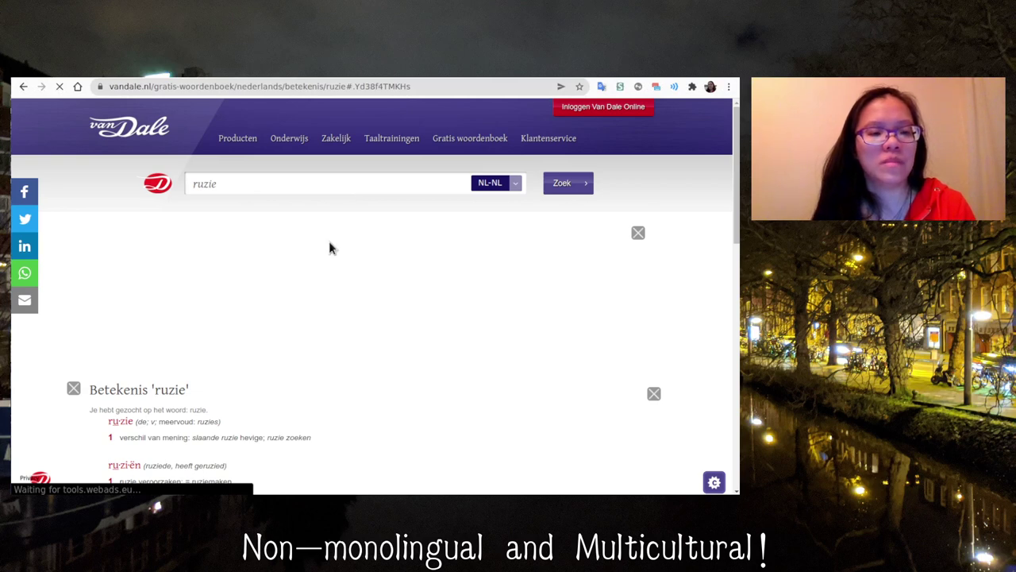
scroll(329, 259, down, 2)
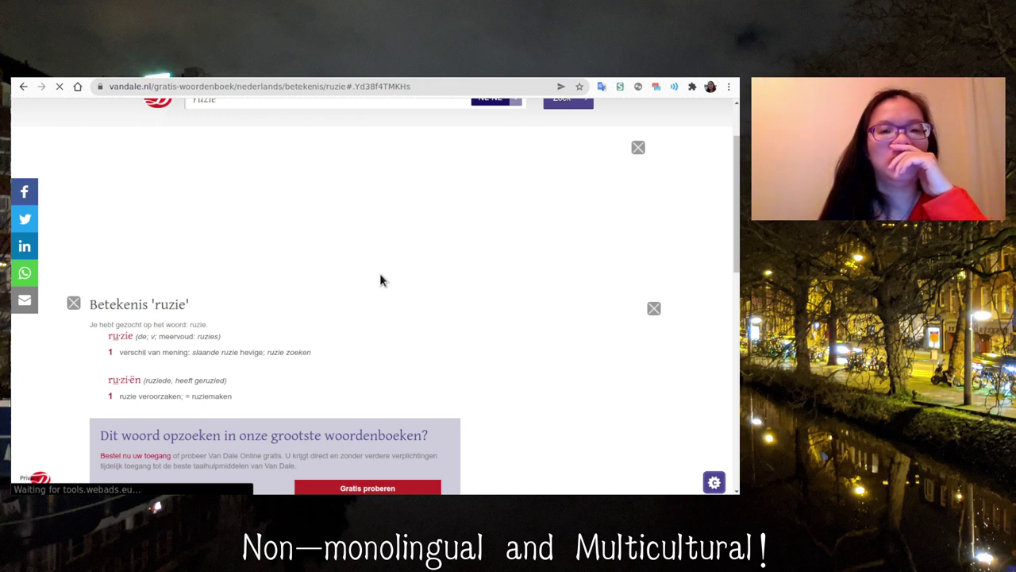
Step: Translate "ruzie" into English again with the Google Translate extension
click(601, 87)
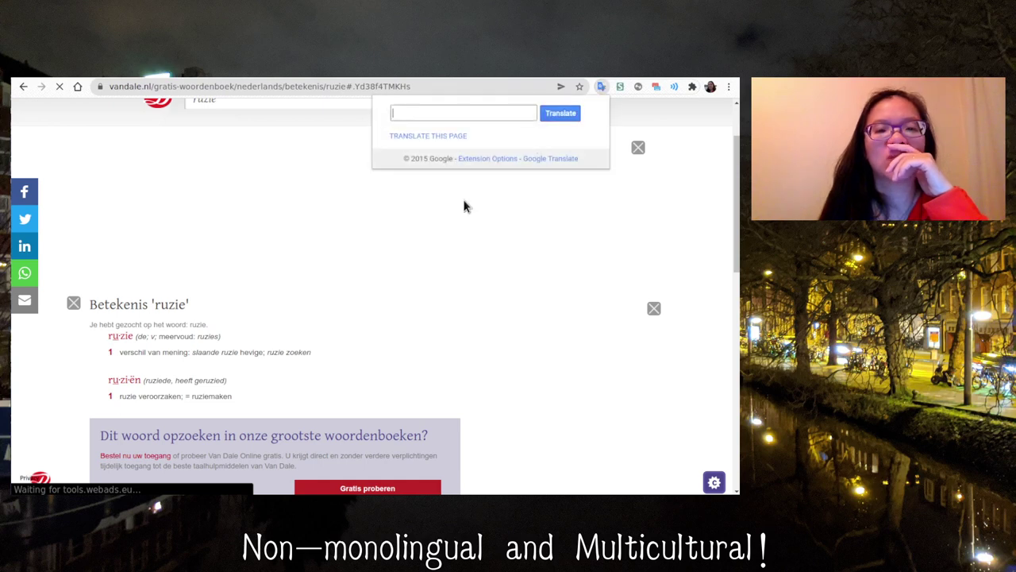
click(512, 114)
text(ruzie)
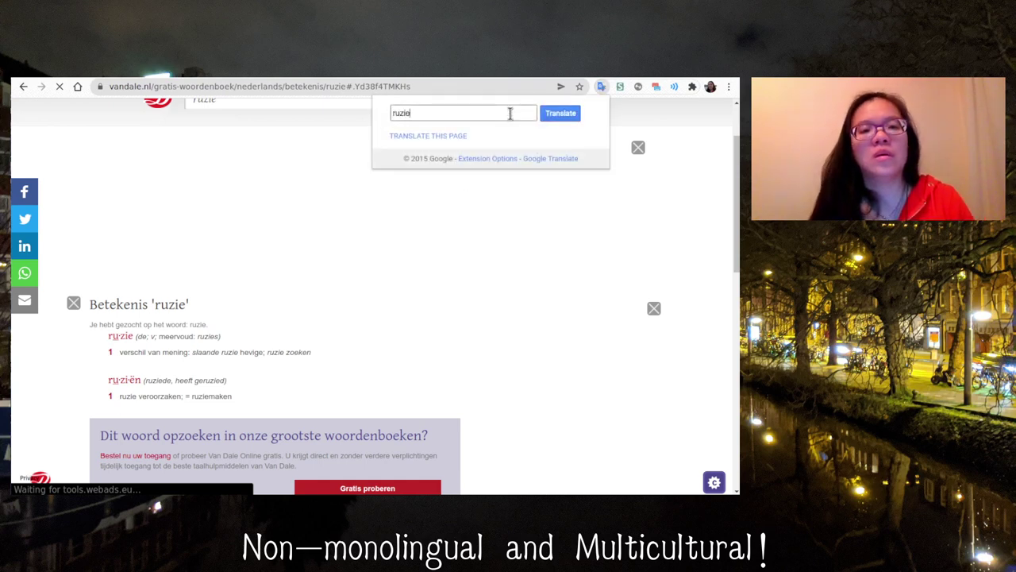
key(Return)
Step: Return to Anki and replace the Dutch side of the new card with "de ruzie"
key(alt+Tab)
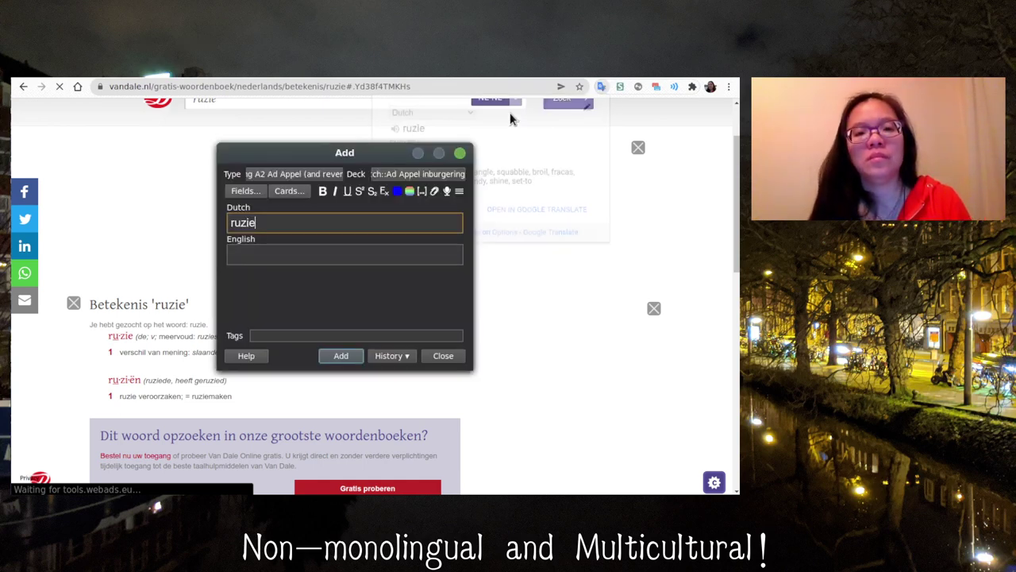
key(BackSpace)
key(BackSpace)
key(BackSpace)
key(BackSpace)
key(BackSpace)
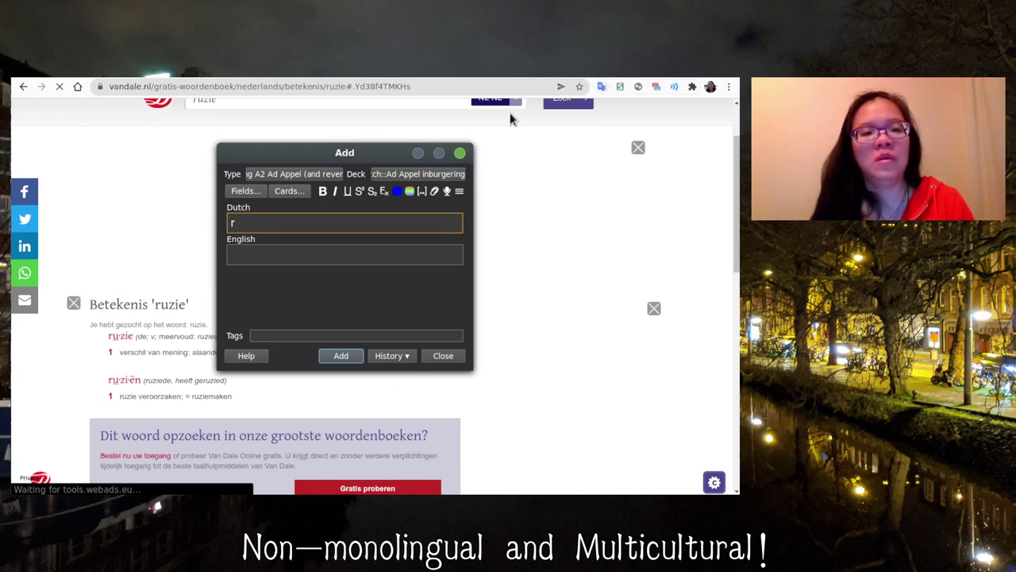
text(de ruzie)
key(Tab)
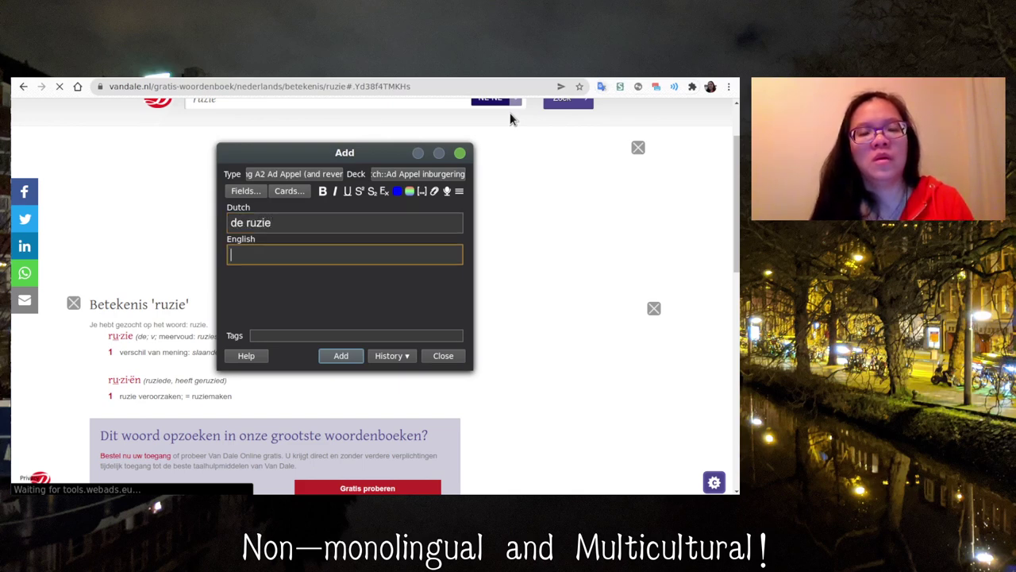
Step: Switch back to the browser and check the English translations of "ruzie" in the Google Translate extension
click(510, 119)
click(601, 86)
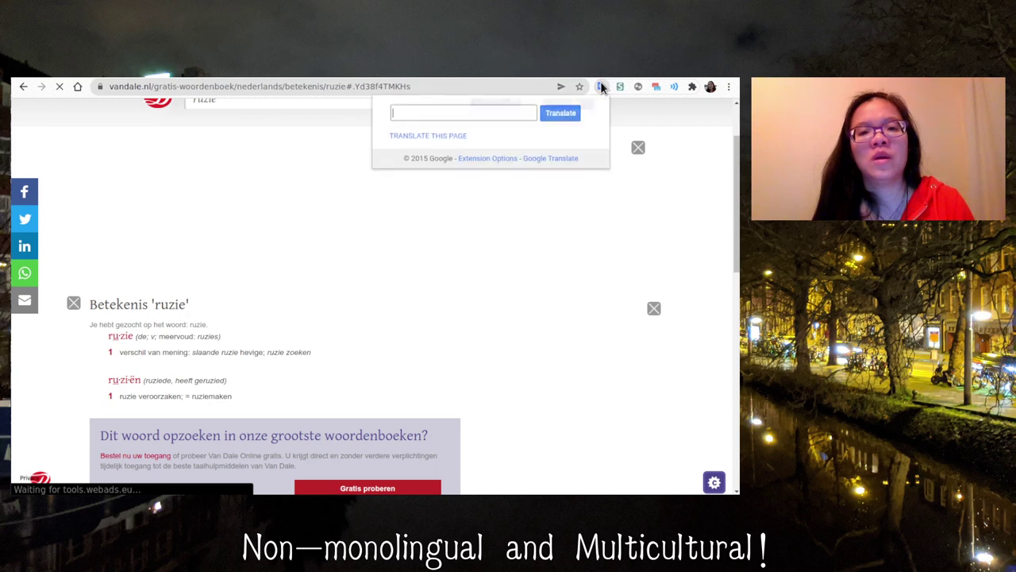
text(ruzie)
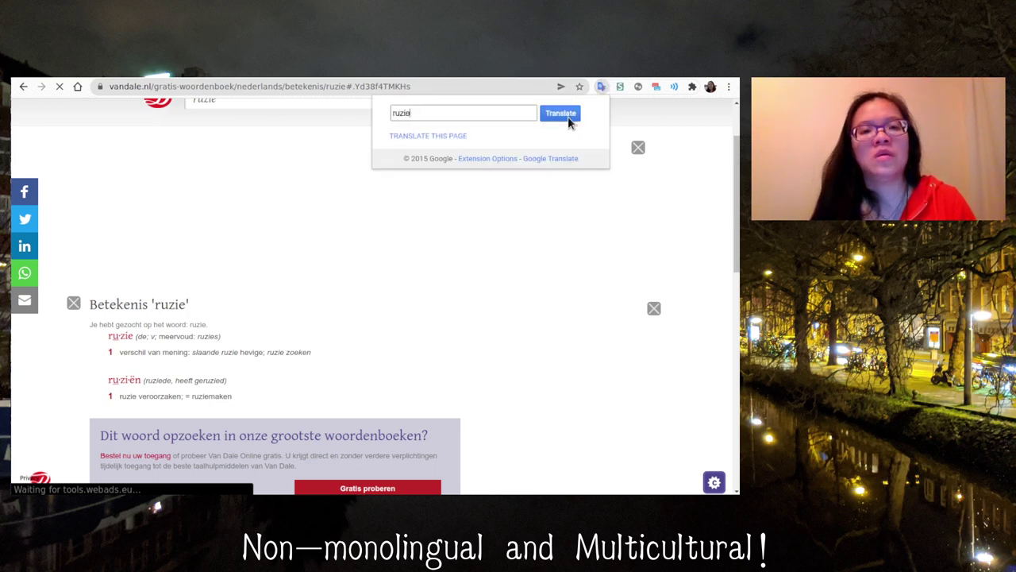
key(Return)
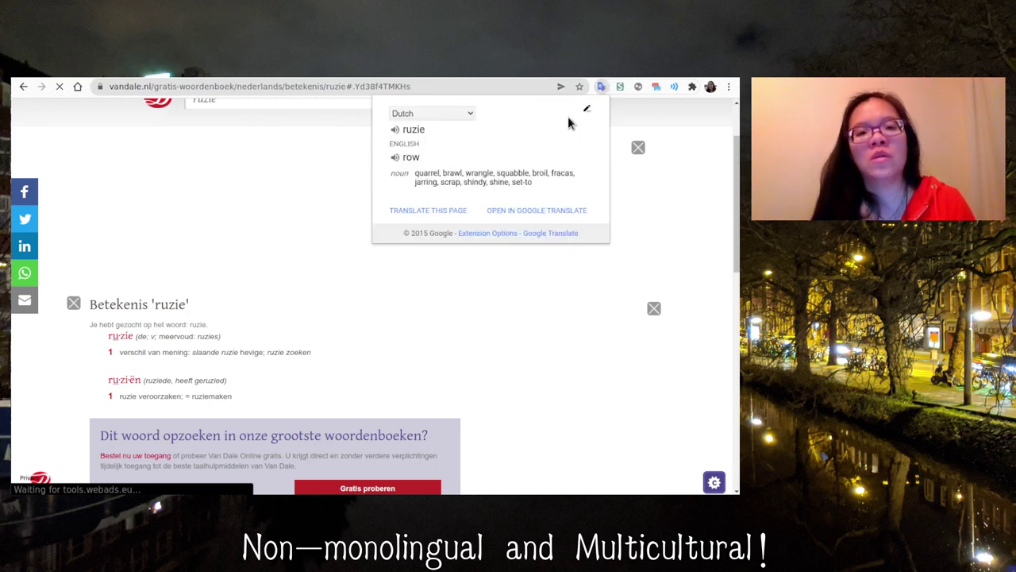
Step: Return to Anki, enter "the quarrel, row" as the English side of "de ruzie", and add the card
key(alt+Tab)
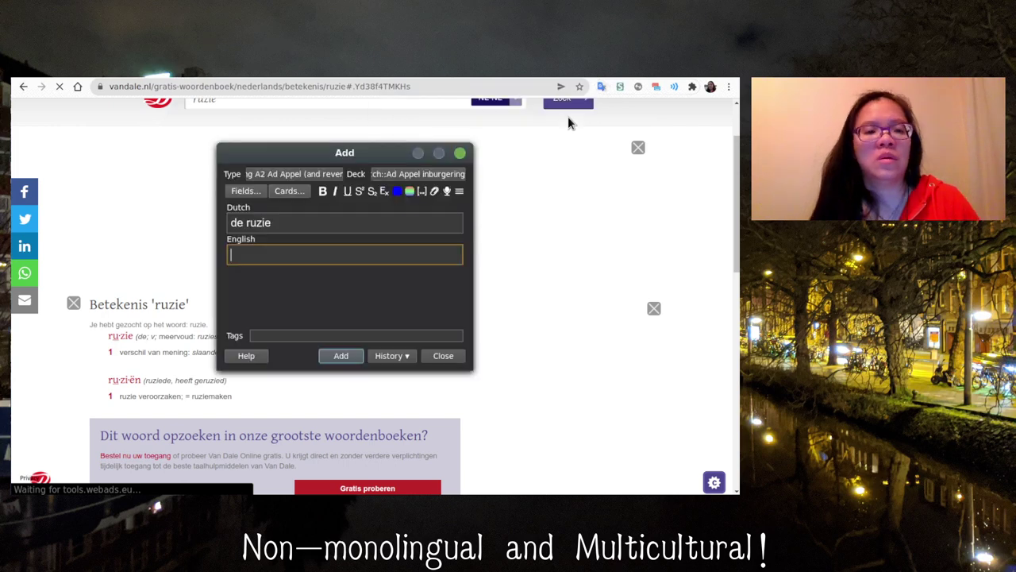
text(the quarrel, row)
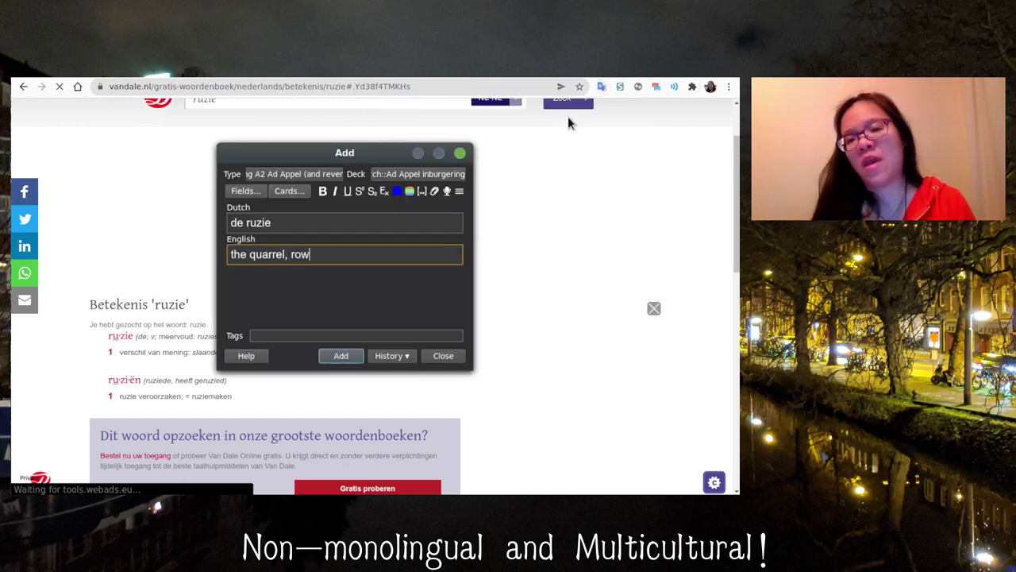
key(ctrl+Return)
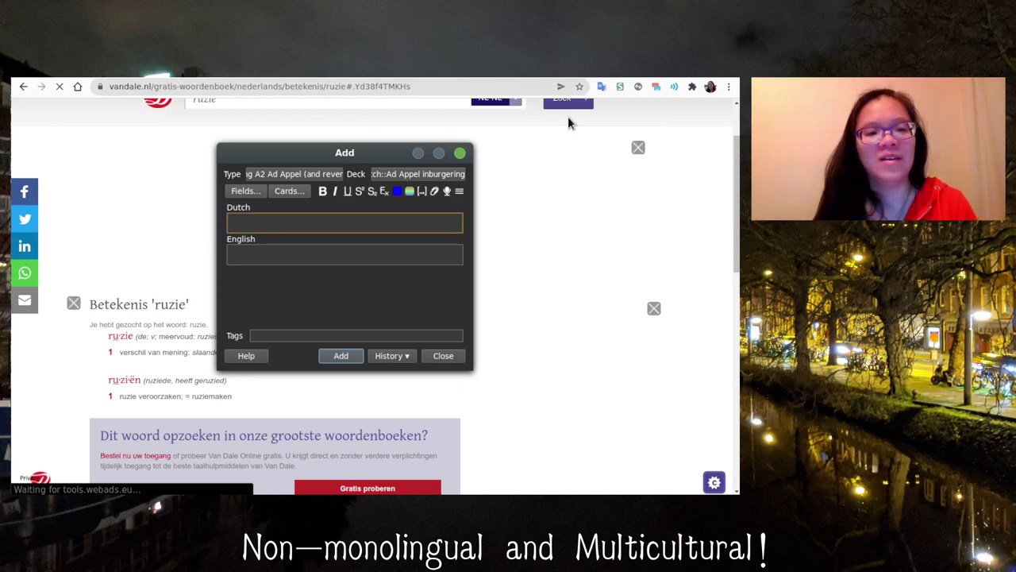
Step: Fill in a new card with "homoseksueel" as the Dutch side and "homosexual" as the English side
text(homo)
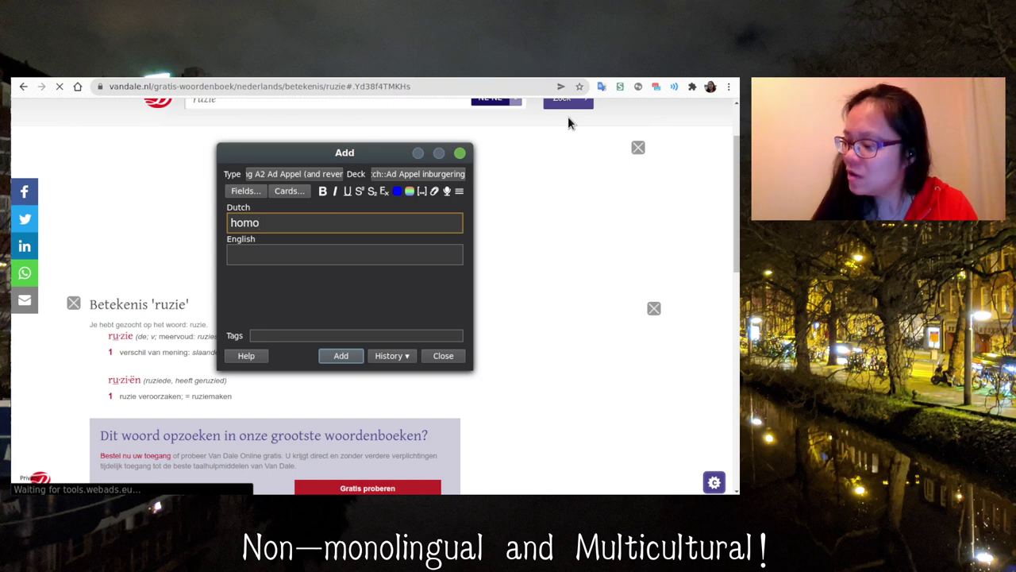
text(seksueel)
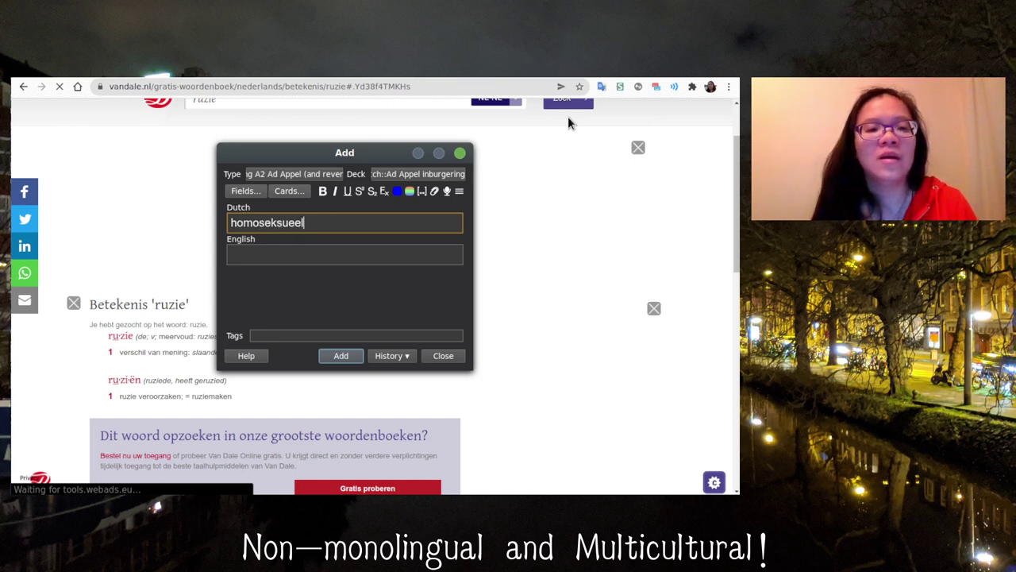
key(Tab)
text(homeos)
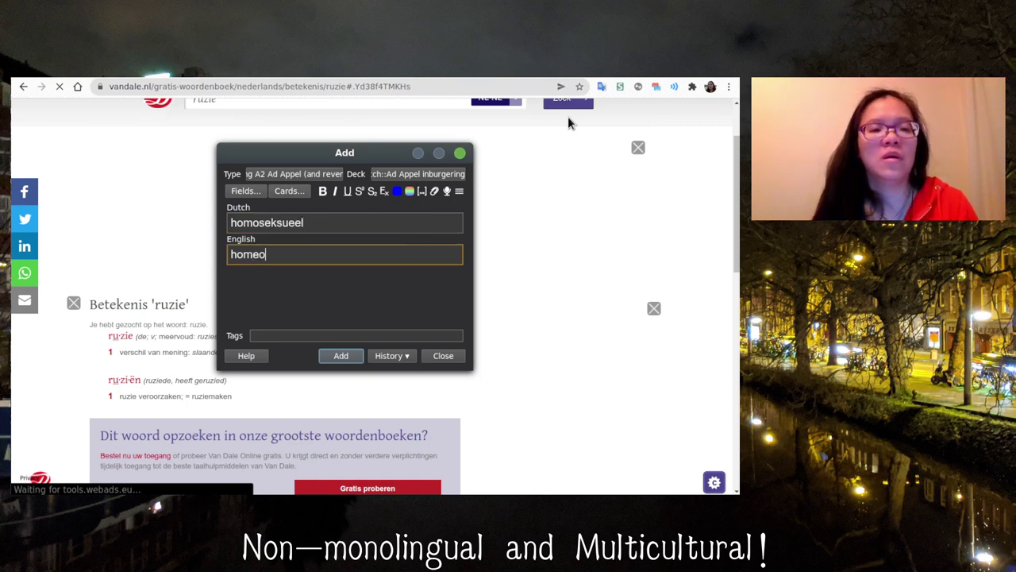
key(BackSpace)
key(BackSpace)
key(BackSpace)
text(ose)
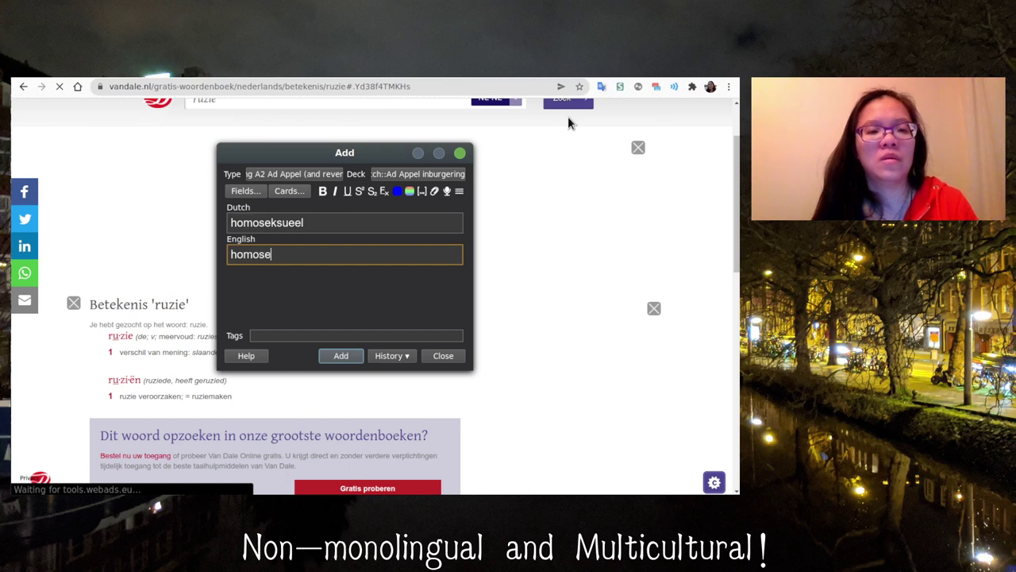
text(xual)
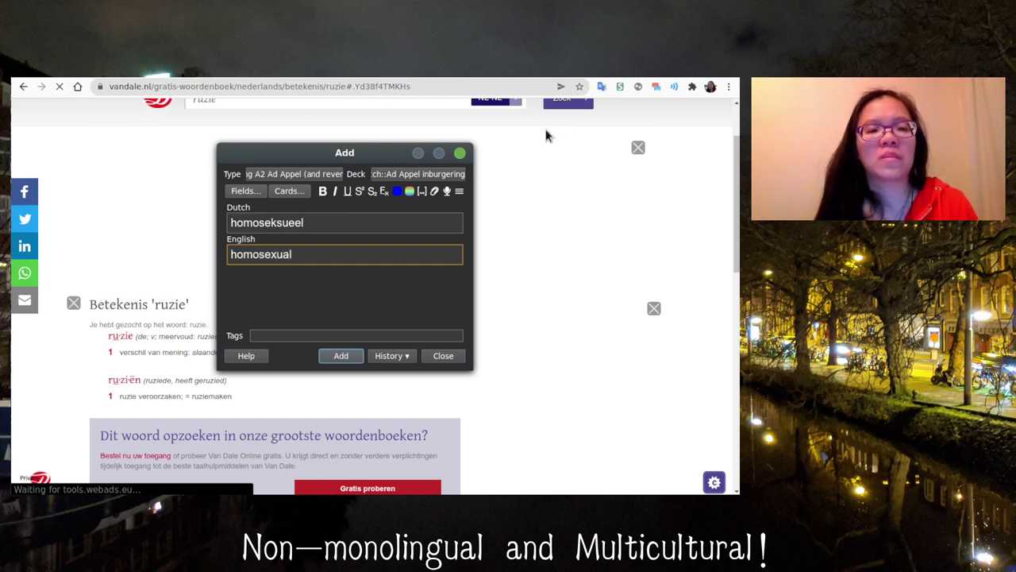
Step: Switch to the browser and look up the meaning of "homoseksueel" in the Van Dale dictionary
click(268, 101)
text(homo)
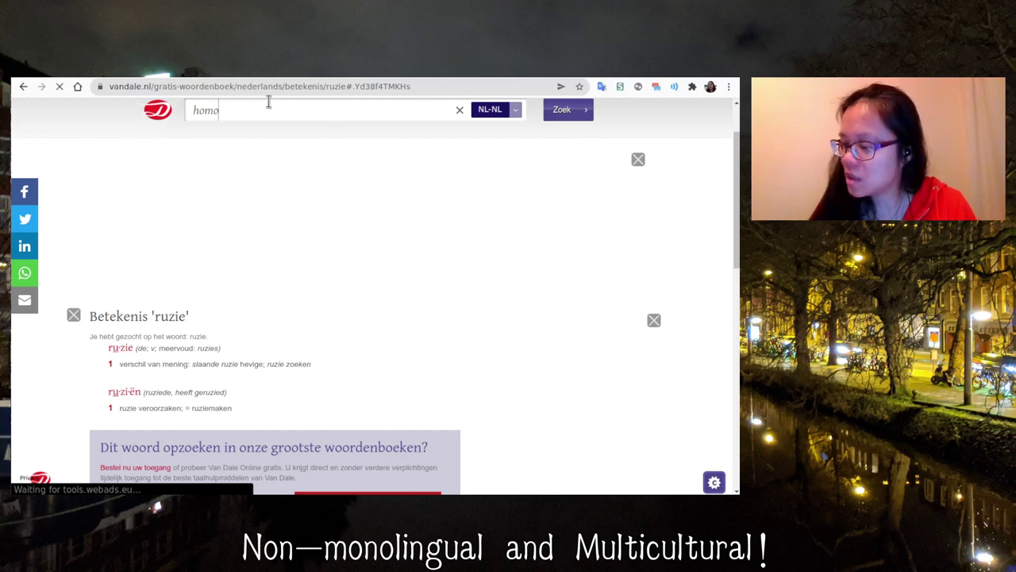
text(seksu)
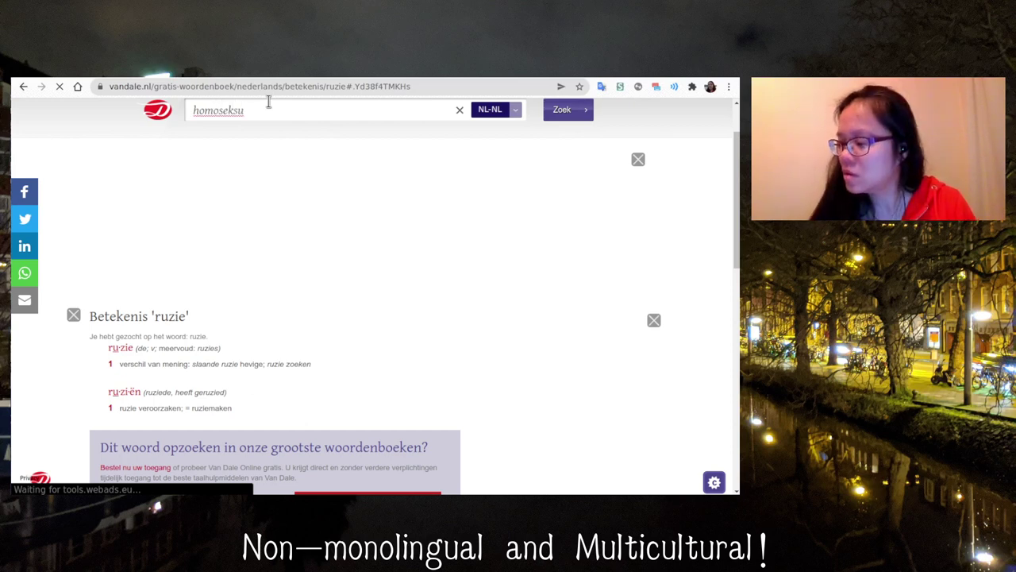
text(eel)
key(Return)
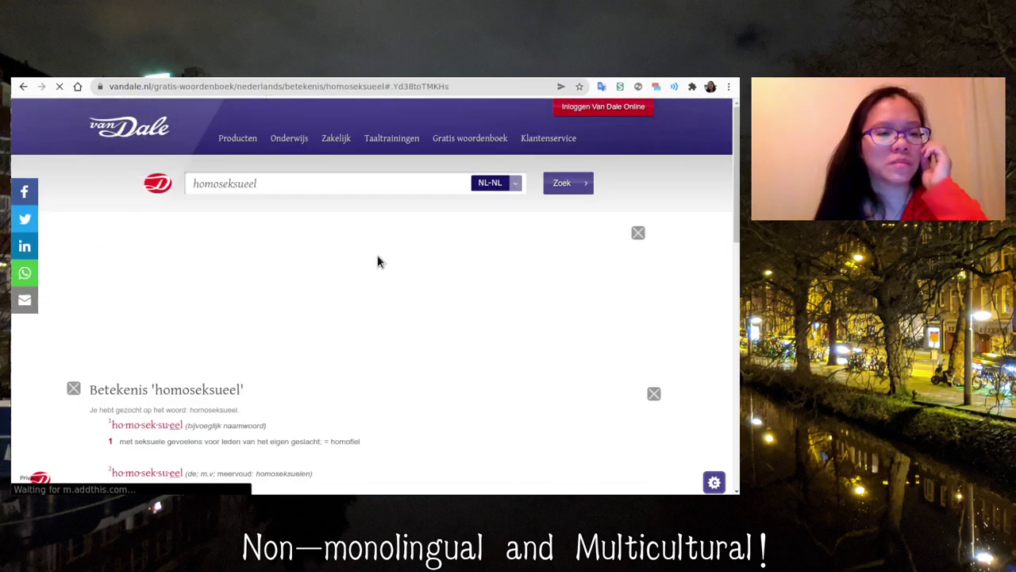
Step: Return to Anki and add the "homoseksueel" – "homosexual" card to the deck
scroll(378, 262, down, 2)
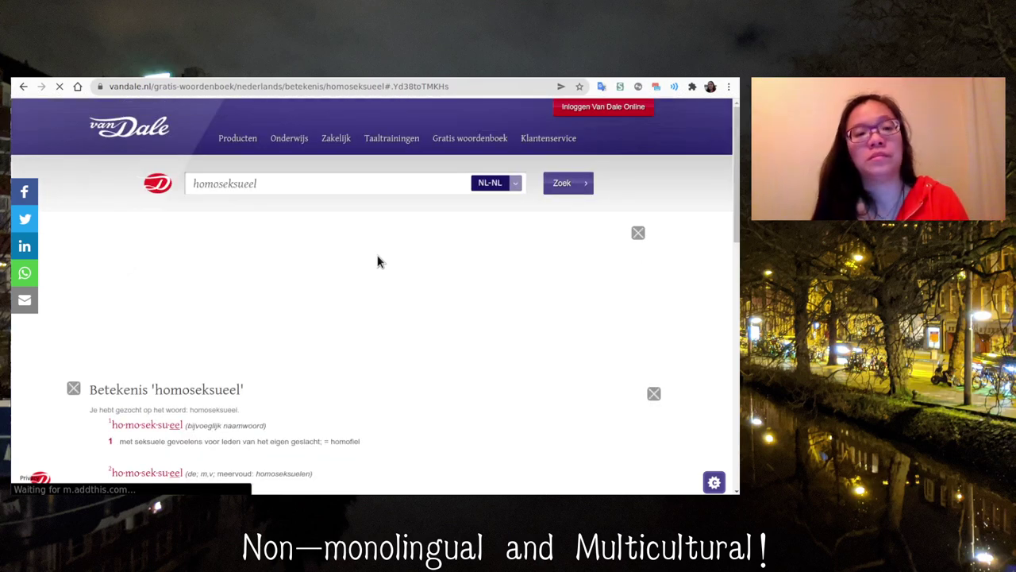
key(ctrl+shift+a)
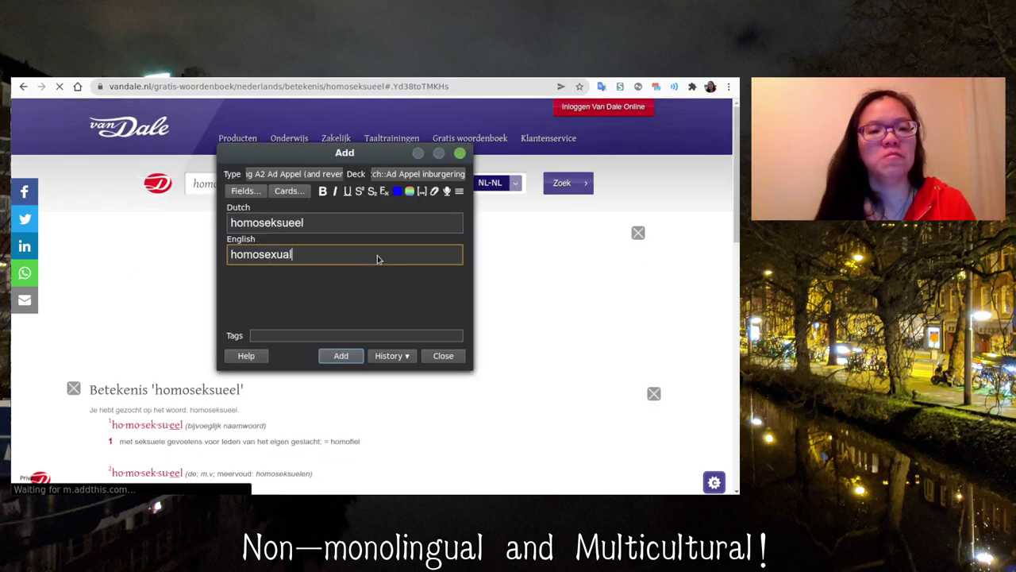
key(ctrl+Return)
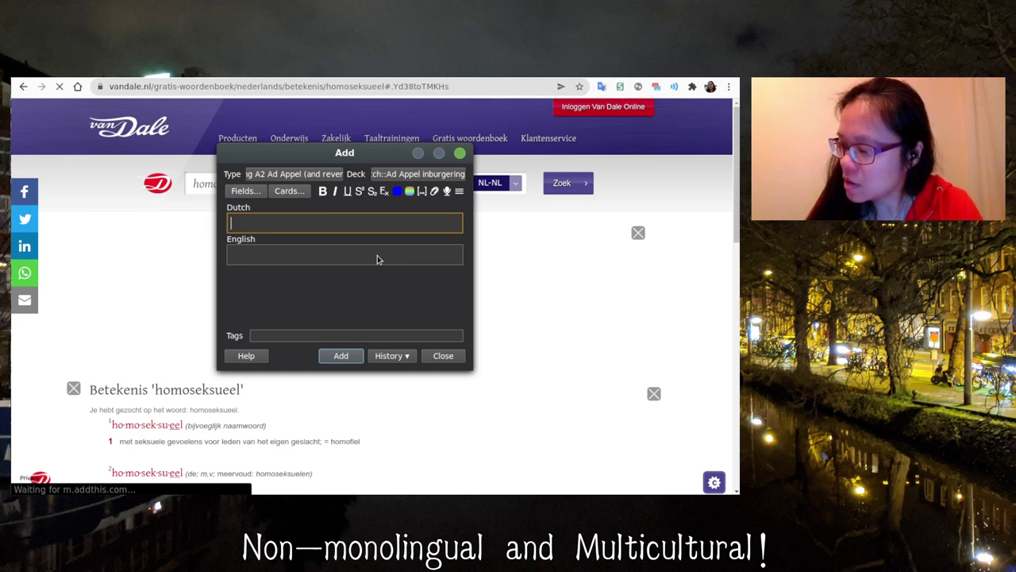
Step: Enter "gepensioneerd" as the Dutch side of a new card
text(gepen)
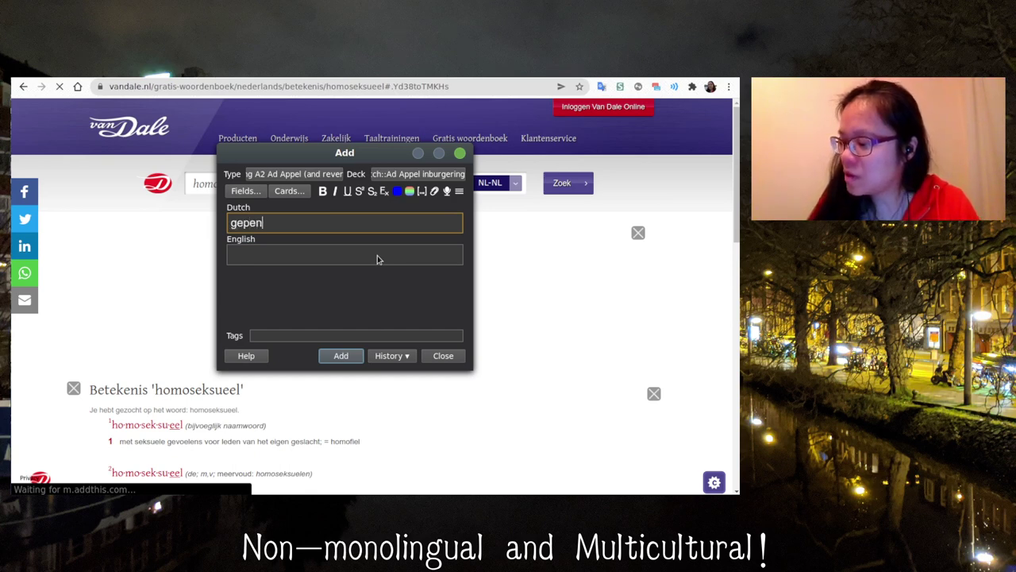
text(sioneerd)
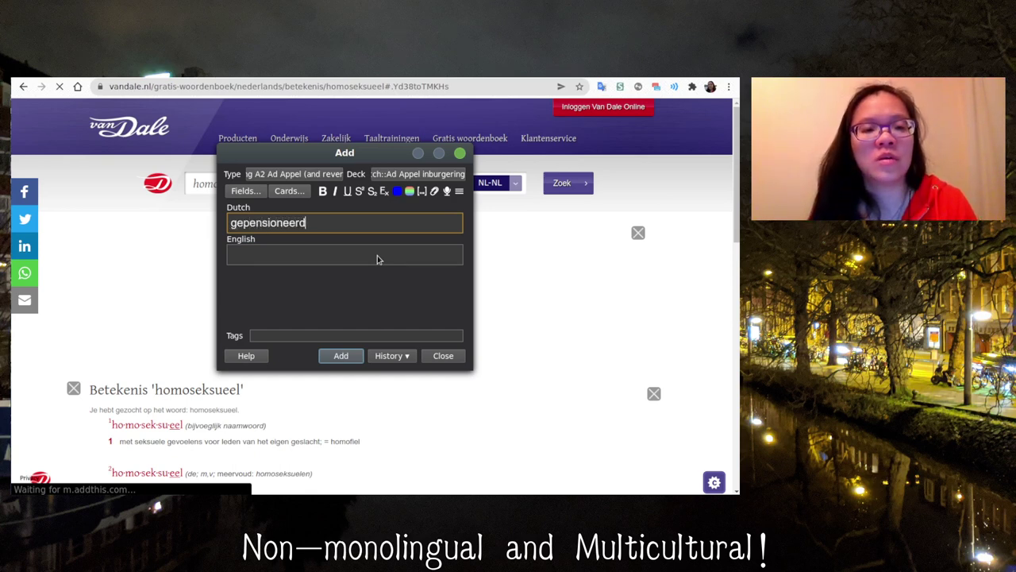
key(Tab)
Step: Switch to the browser and look up the English translation of "gepensioneerd" in the Google Translate extension
click(501, 269)
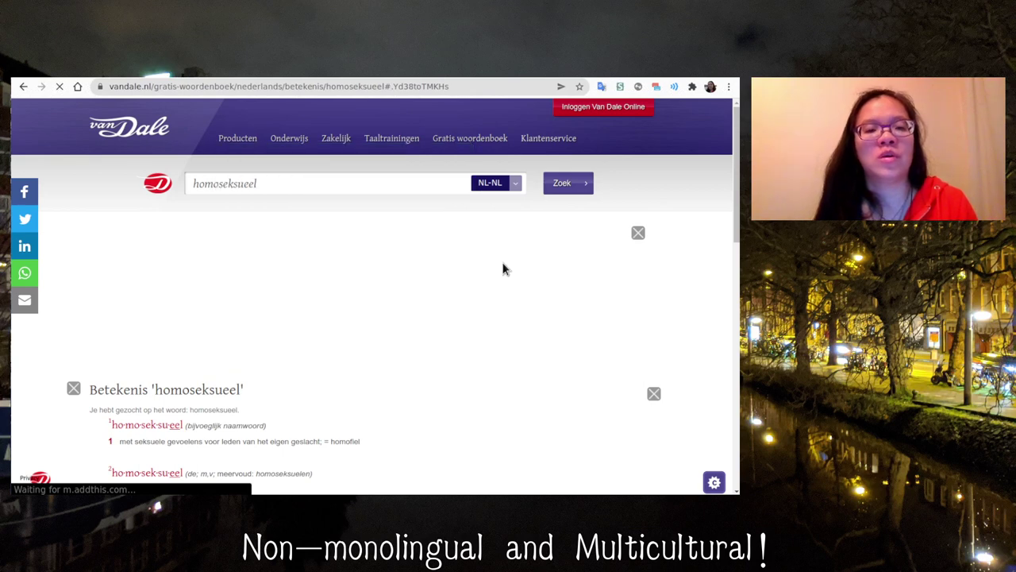
click(401, 193)
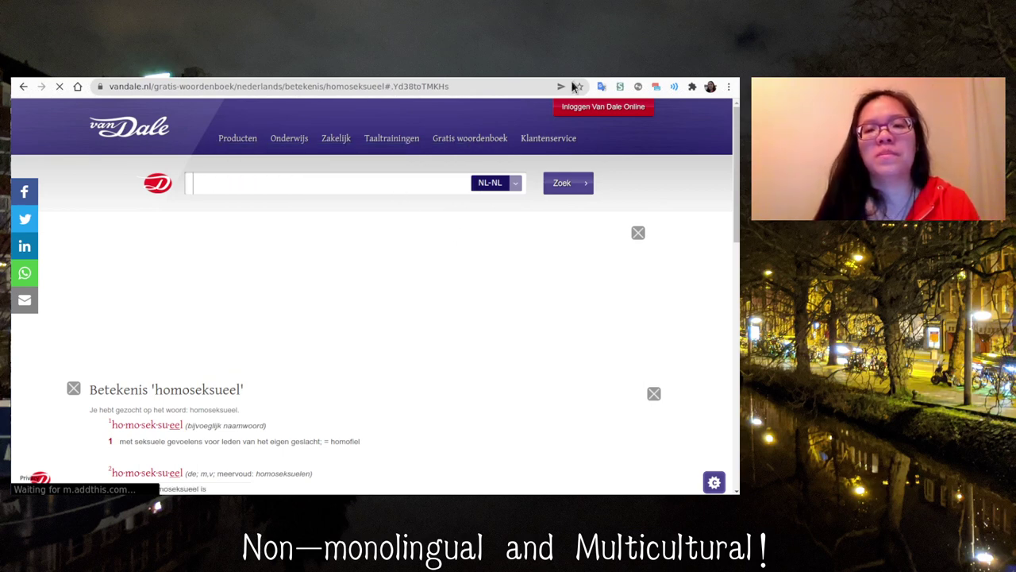
click(601, 86)
text(gepe)
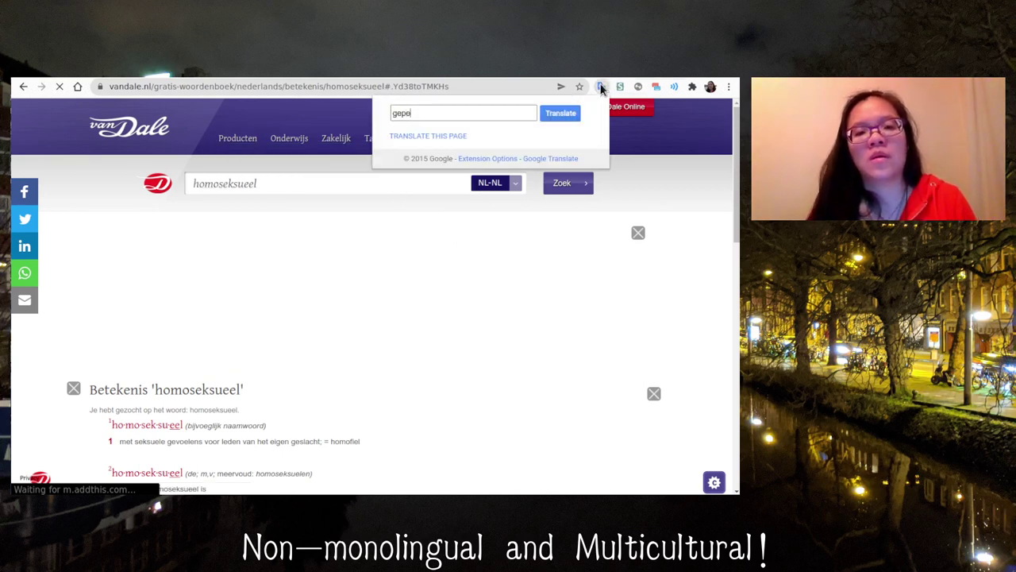
text(nsioneerd)
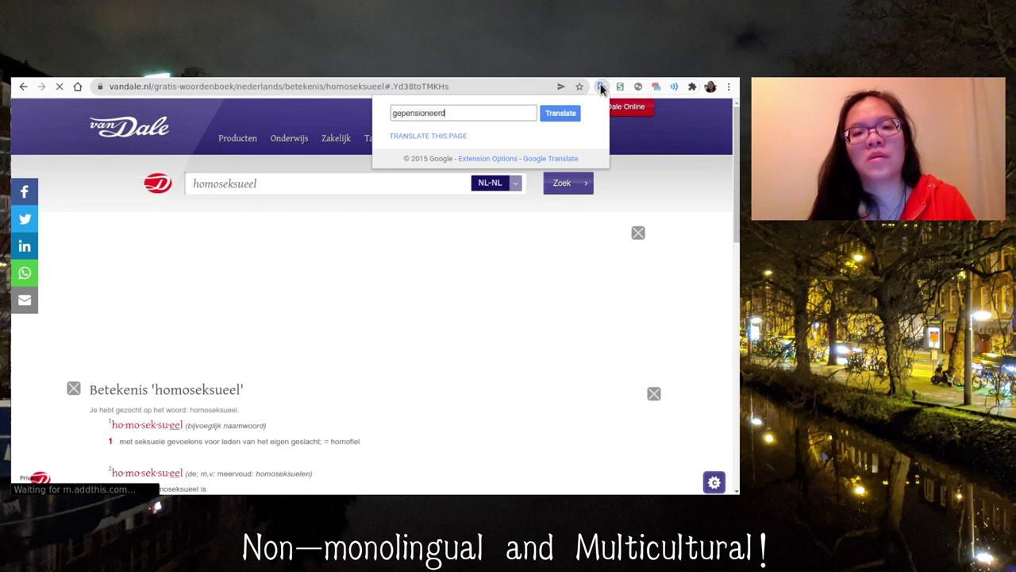
key(Return)
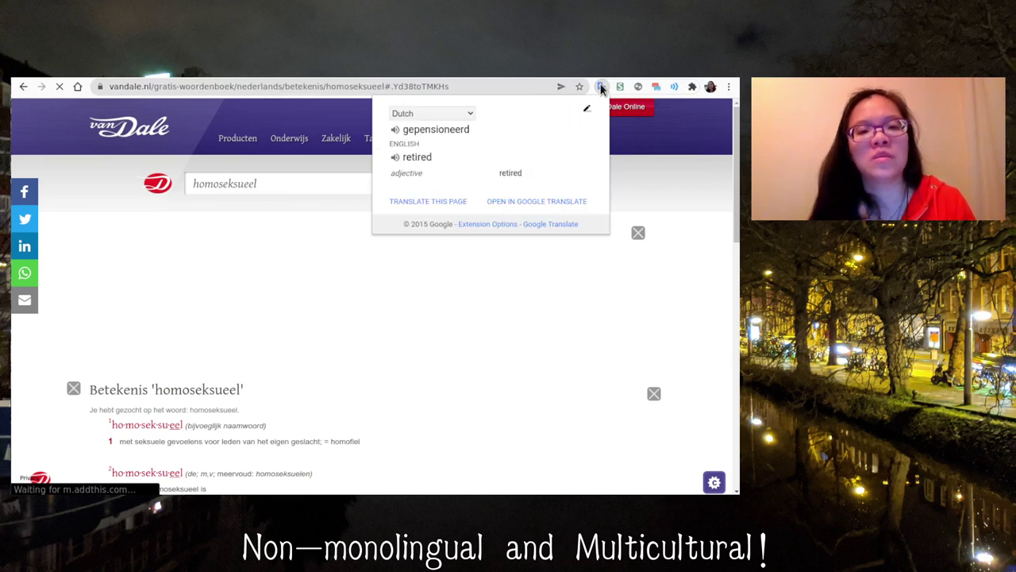
Step: Return to Anki and enter "retired" as the English side of the "gepensioneerd" card
key(ctrl+shift+a)
text(retired)
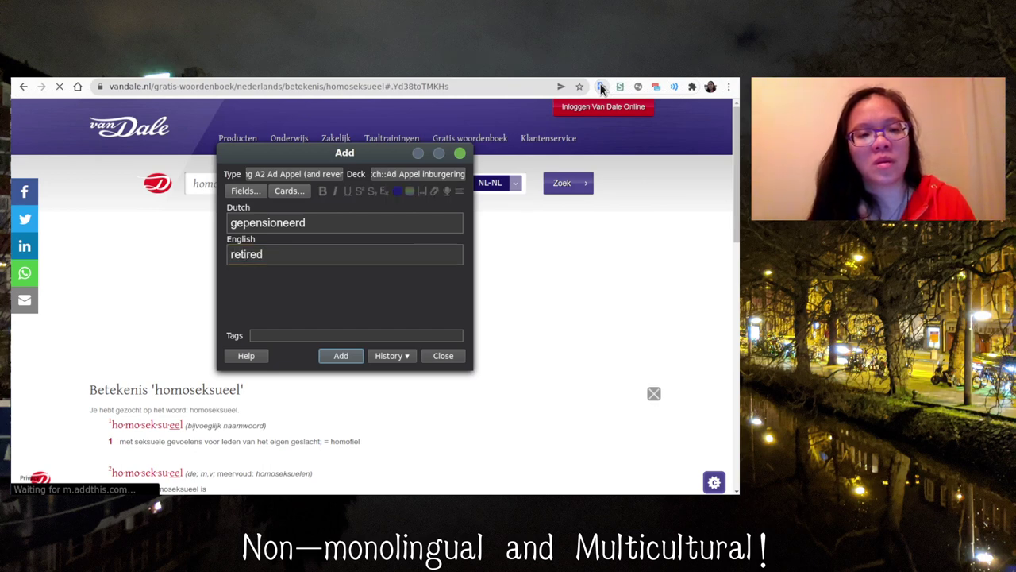
Step: Add the "gepensioneerd" / "retired" note to the Ad Appel inburgering deck, and show the deck list in Anki's main window
key(ctrl+Return)
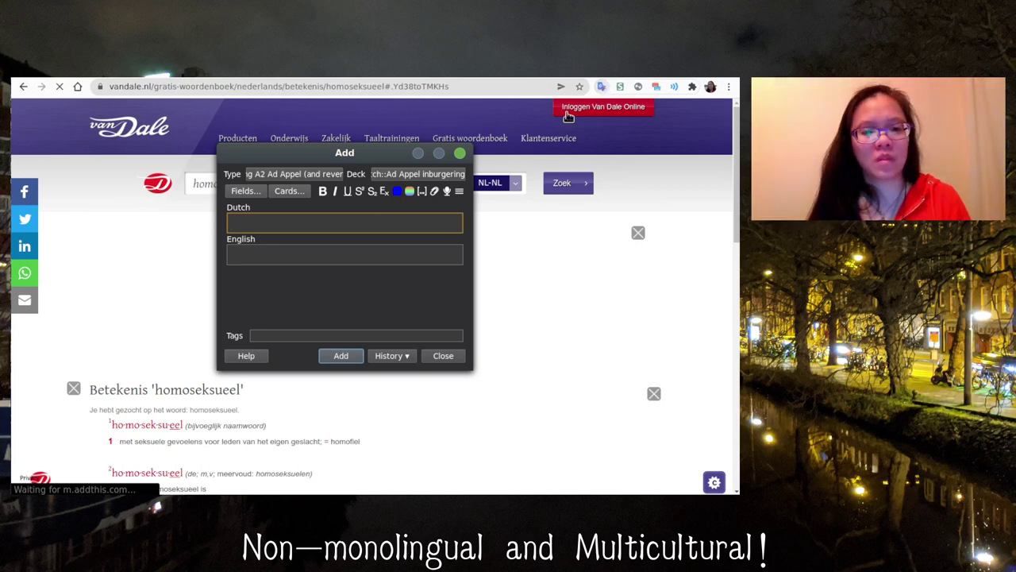
click(553, 198)
key(alt+Tab)
key(Tab)
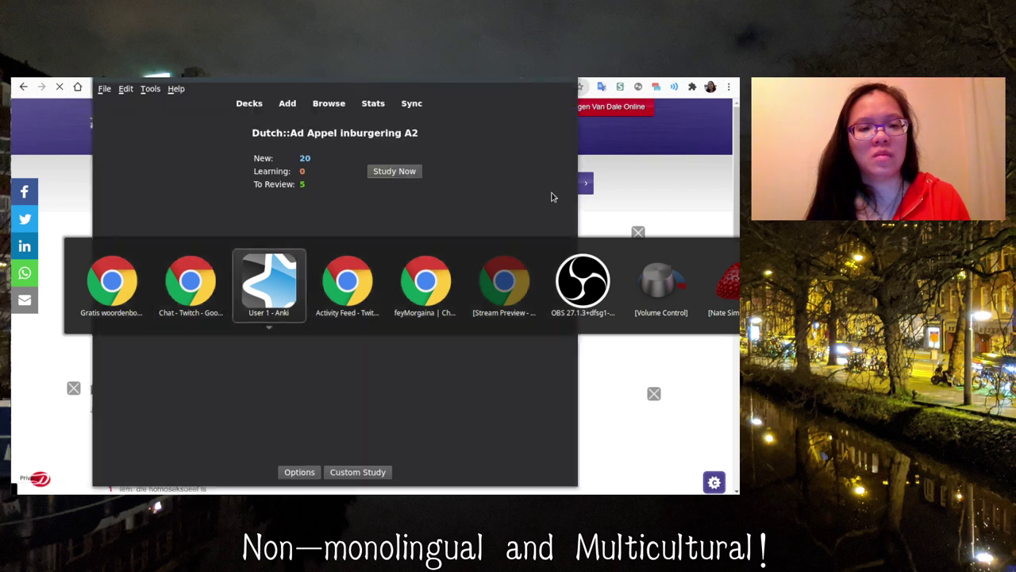
key(d)
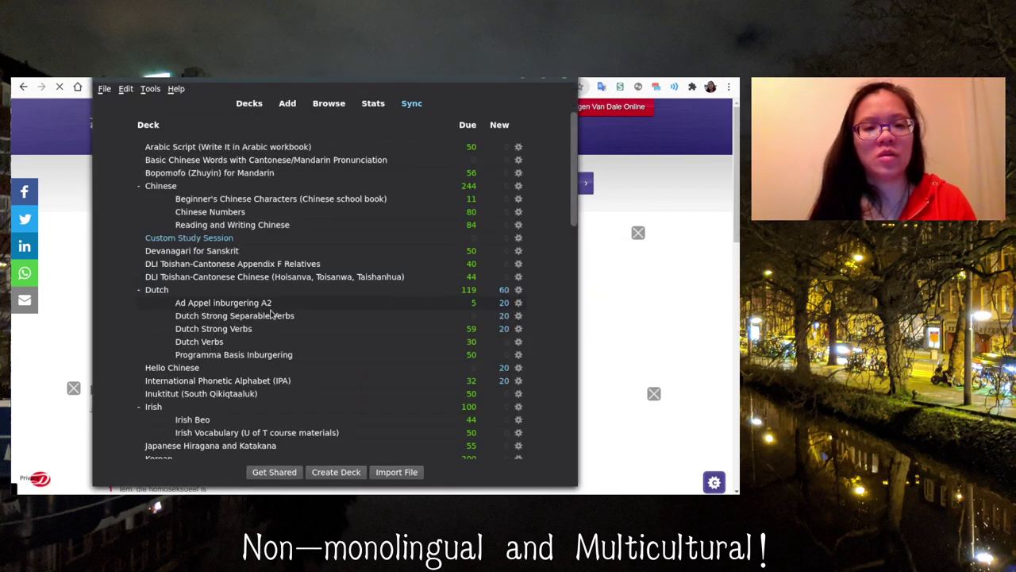
Step: Synchronize the flashcard collection
key(a)
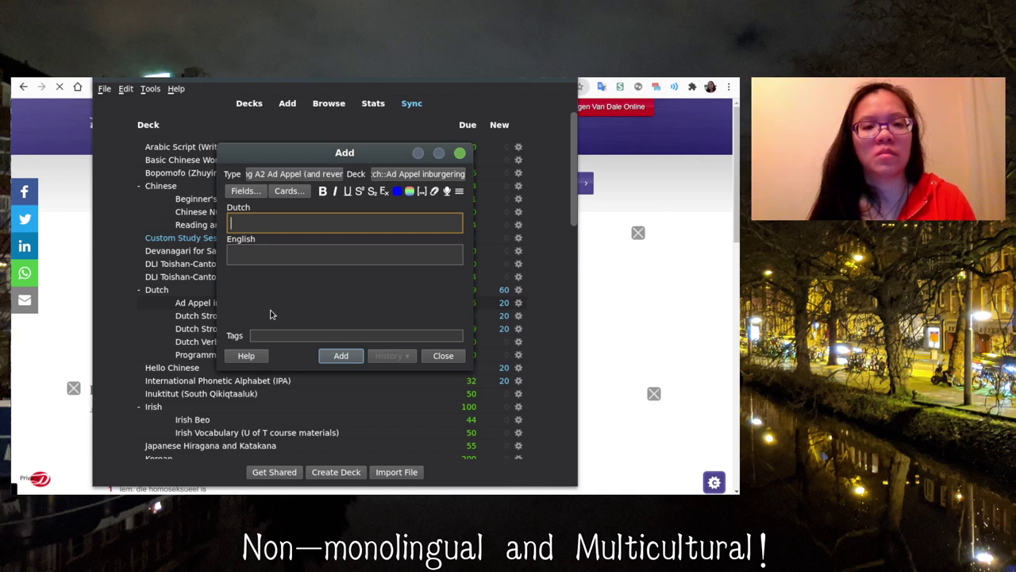
key(Escape)
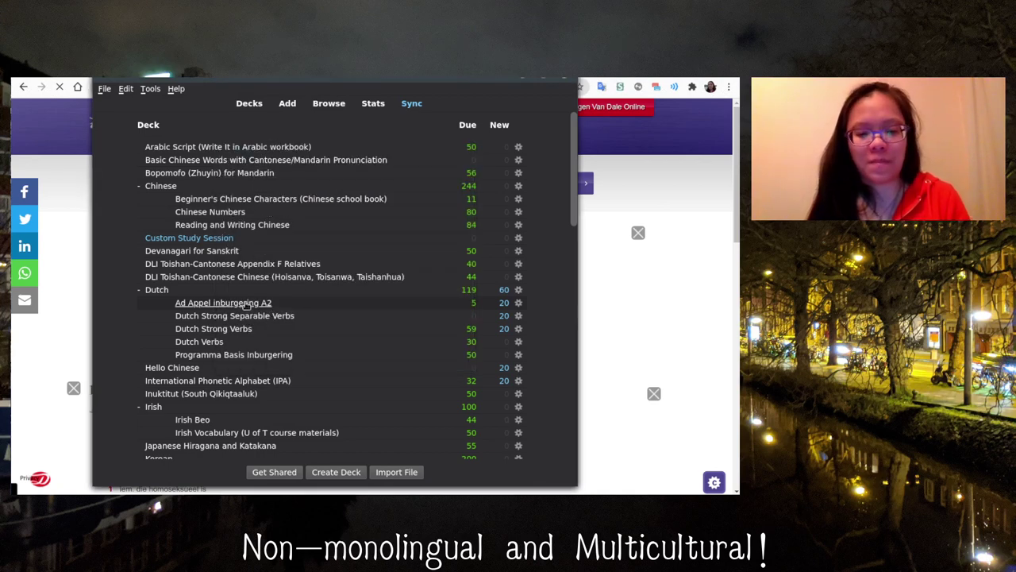
key(y)
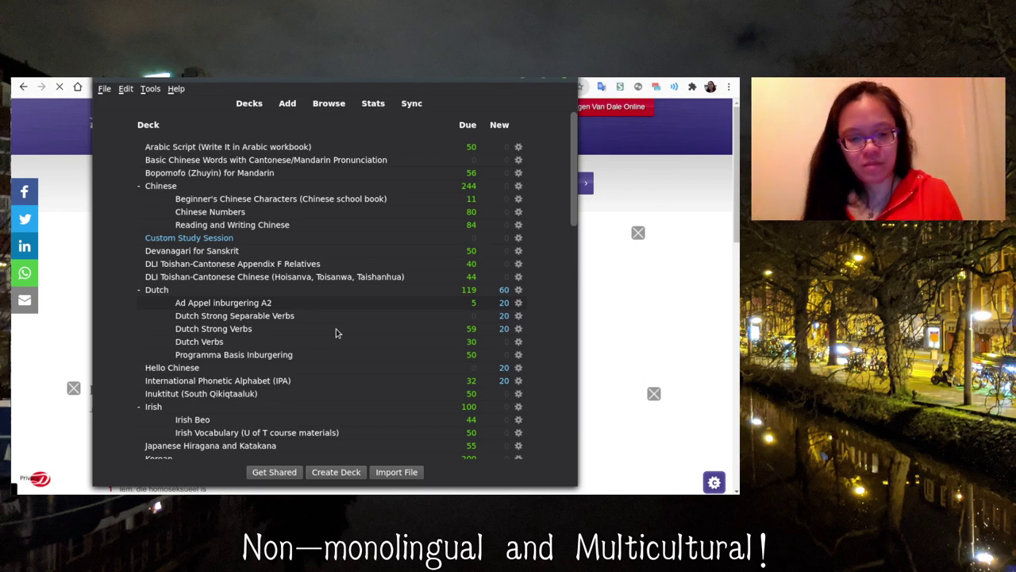
Step: Return to the browser and look through the Inburgering A2 site's lesson materials and its page of audio exercises
key(alt+Tab)
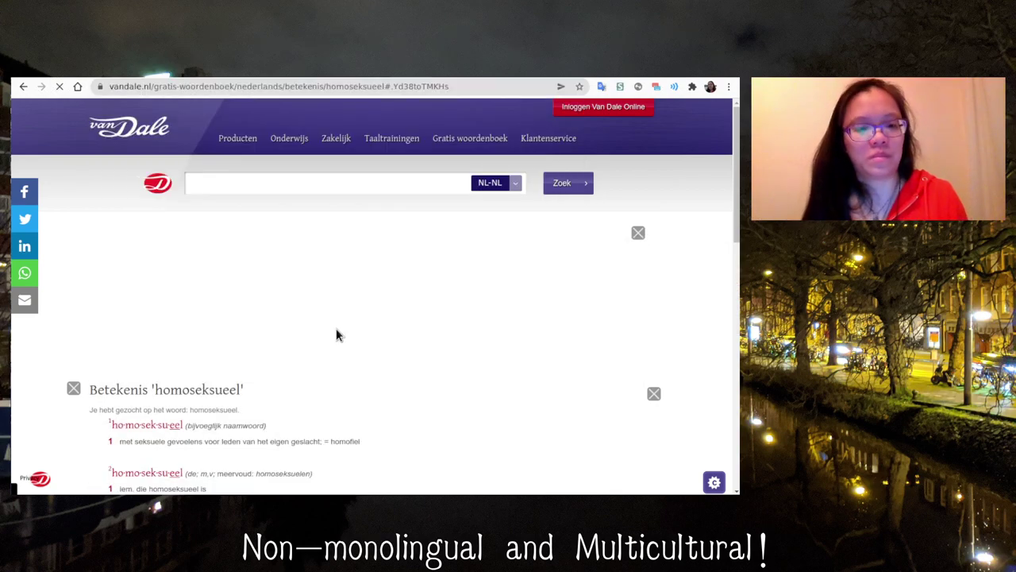
key(ctrl+Tab)
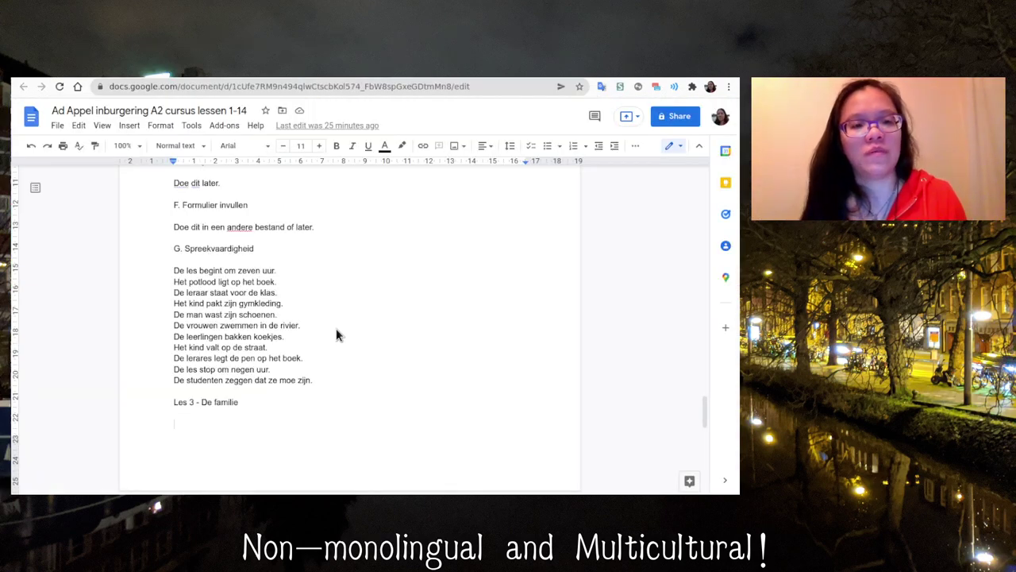
key(ctrl+Tab)
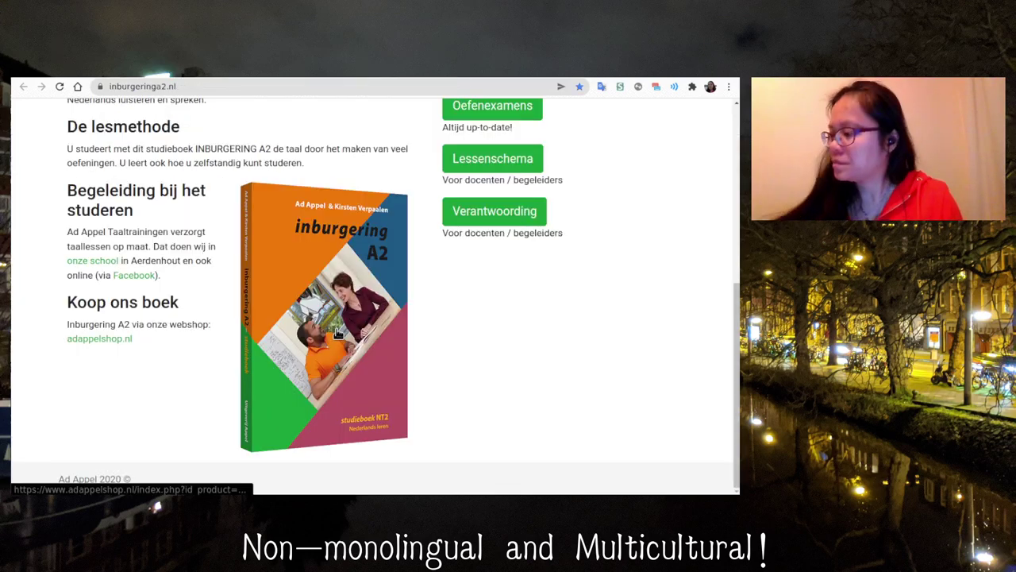
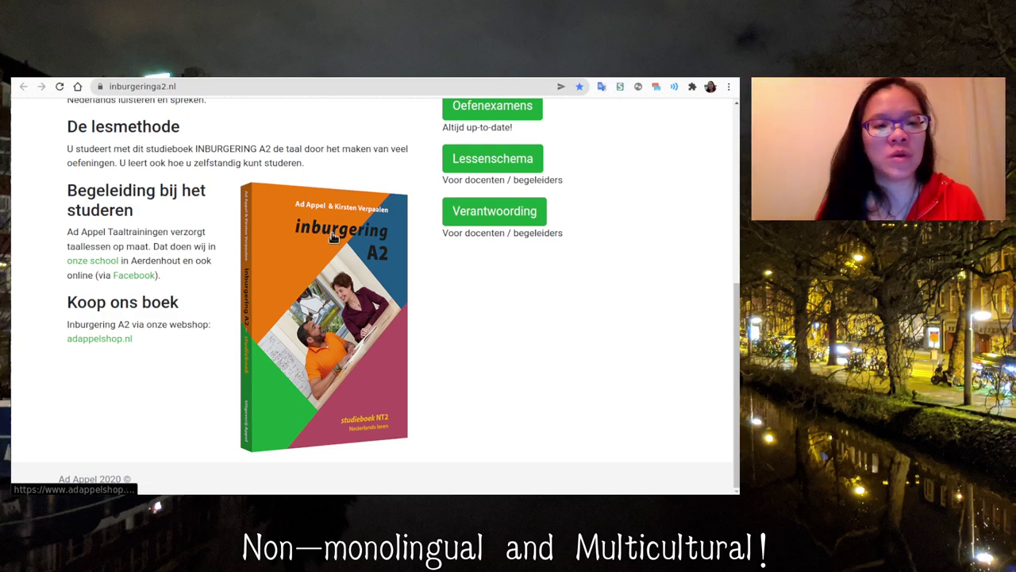
scroll(419, 287, up, 5)
scroll(419, 287, down, 2)
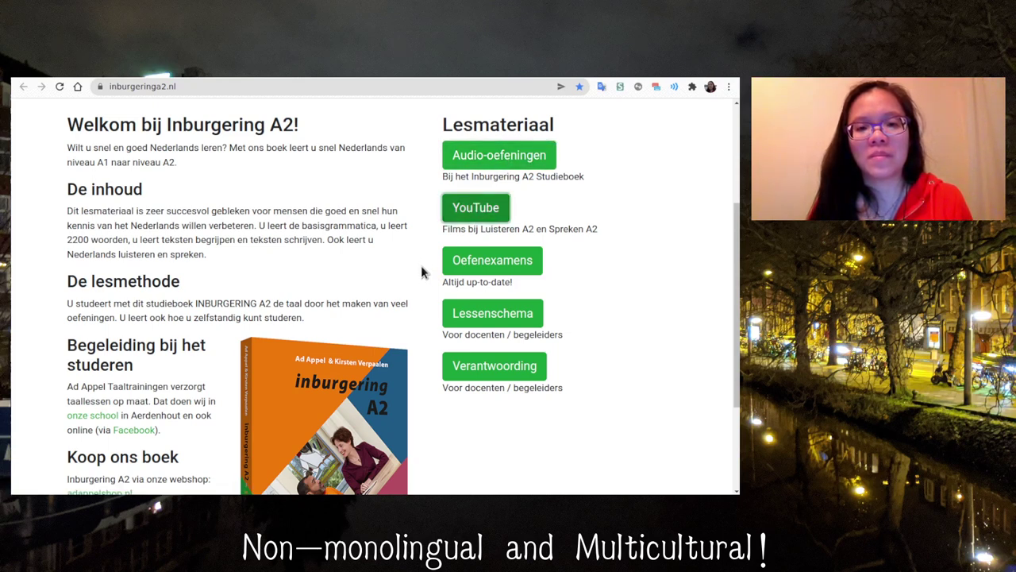
scroll(420, 271, down, 10)
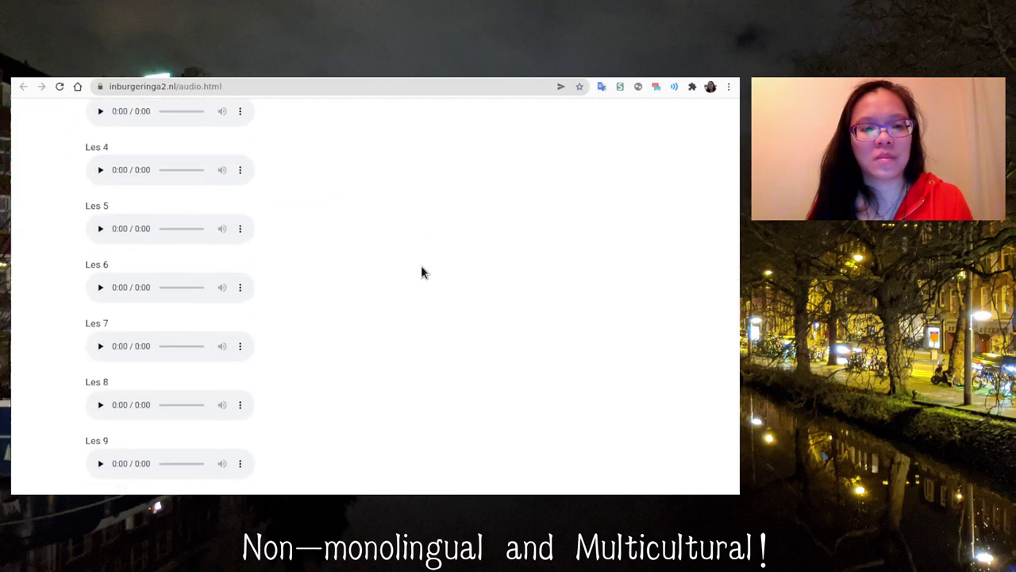
scroll(422, 270, up, 3)
scroll(422, 270, up, 10)
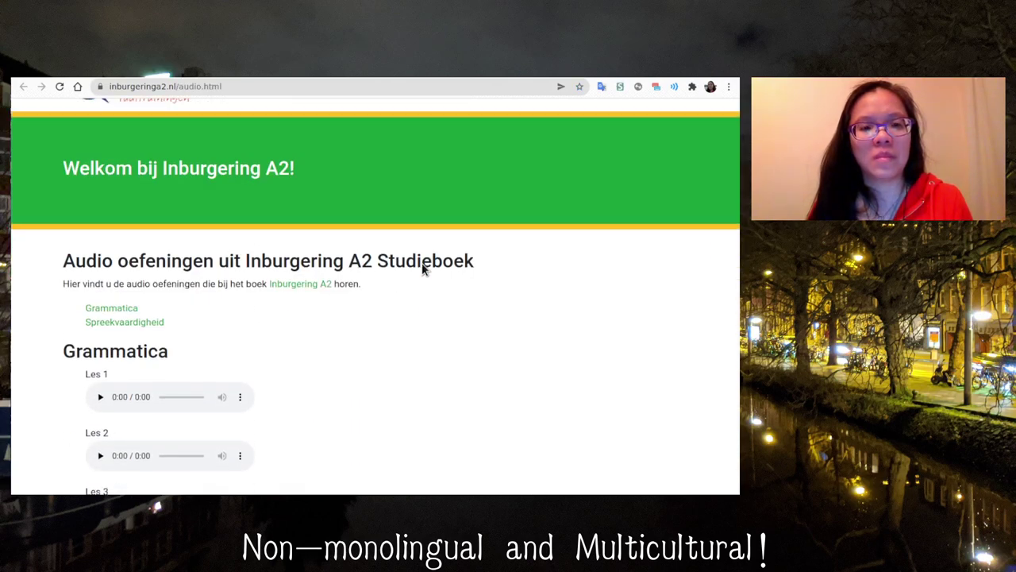
Step: Look through the created playlists on the Ad Appel YouTube channel, and return to the Inburgering A2 home page
key(ctrl+Tab)
key(ctrl+Tab)
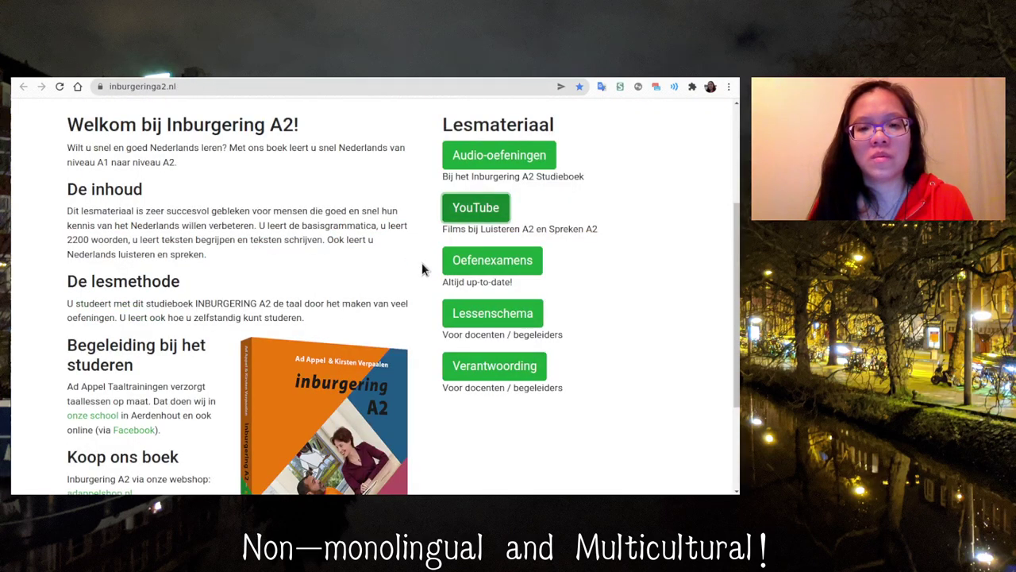
key(ctrl+Tab)
key(ctrl+Tab)
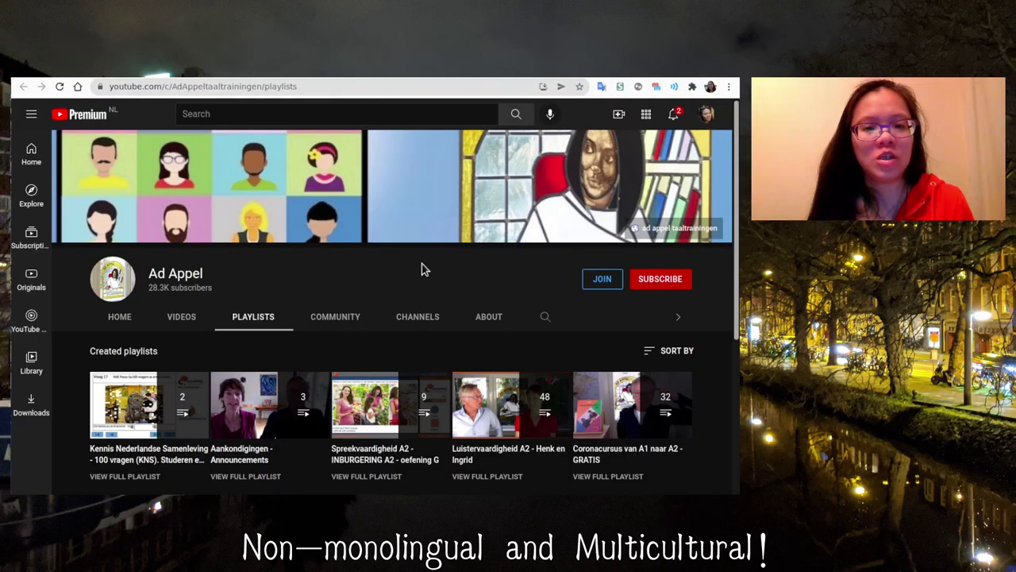
scroll(421, 270, down, 3)
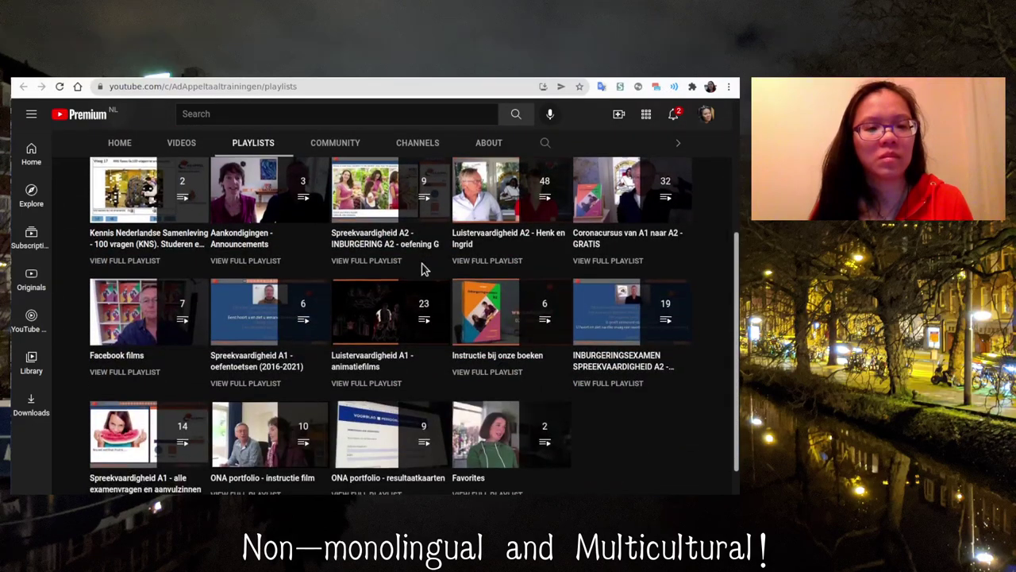
scroll(421, 270, up, 3)
key(ctrl+shift+Tab)
key(ctrl+shift+Tab)
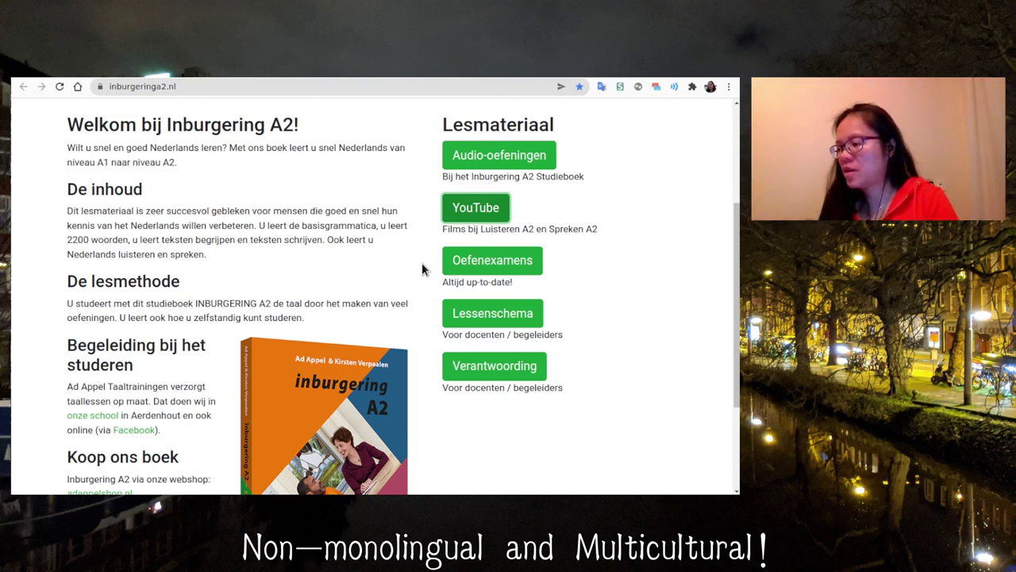
Step: Add the heading "B - Leesvaardigheid" under "Les 3 - De familie" in the course document, followed by a blank line
key(alt+Tab)
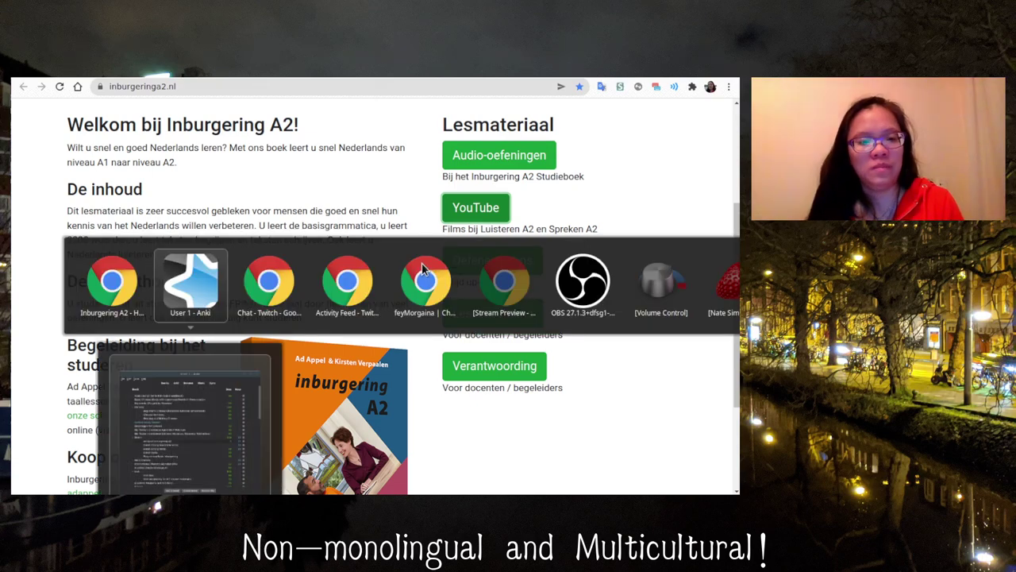
key(alt+Tab)
key(ctrl+Tab)
key(ctrl+Tab)
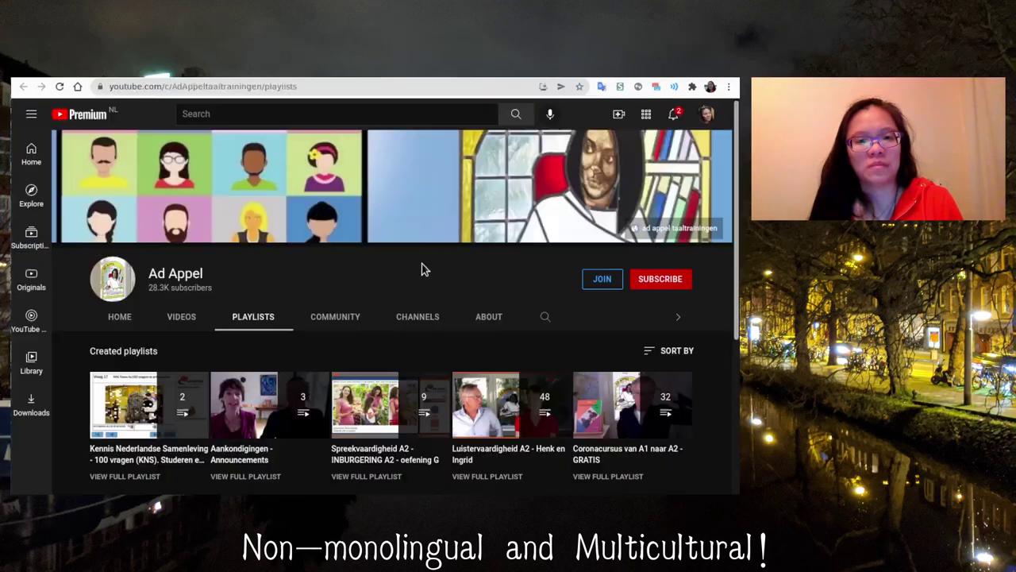
text(B )
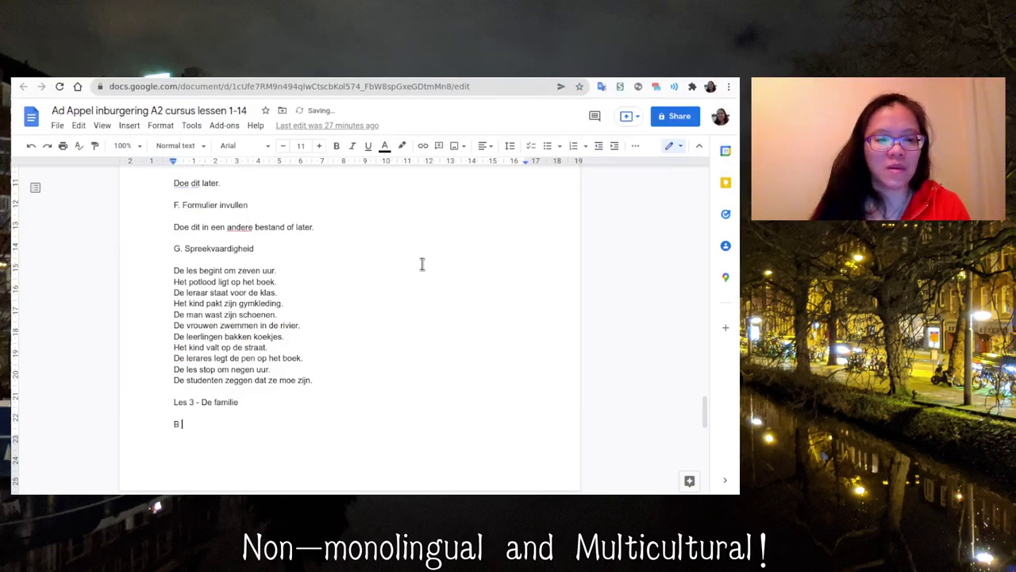
text(- Leesv)
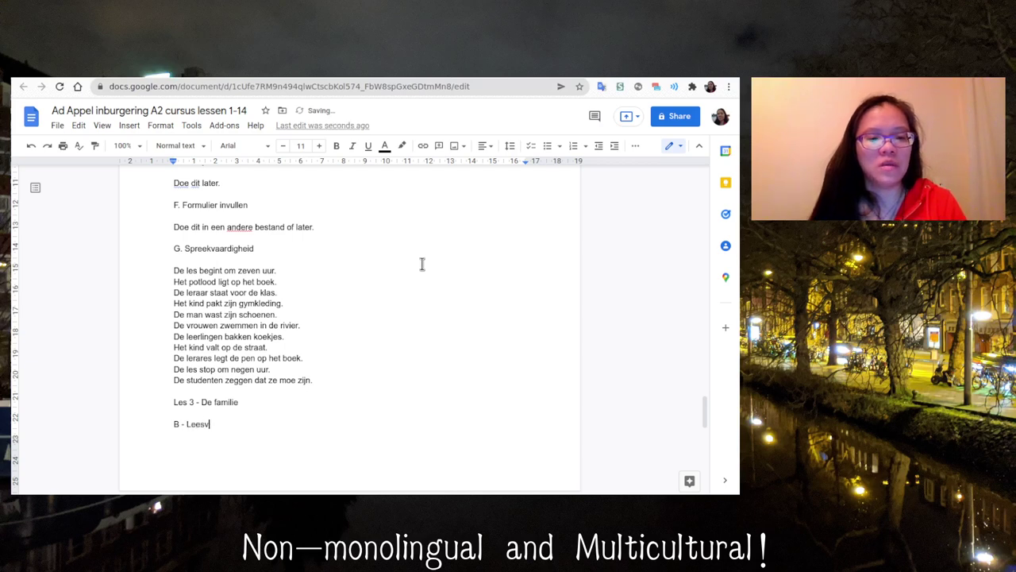
text(aardigheid)
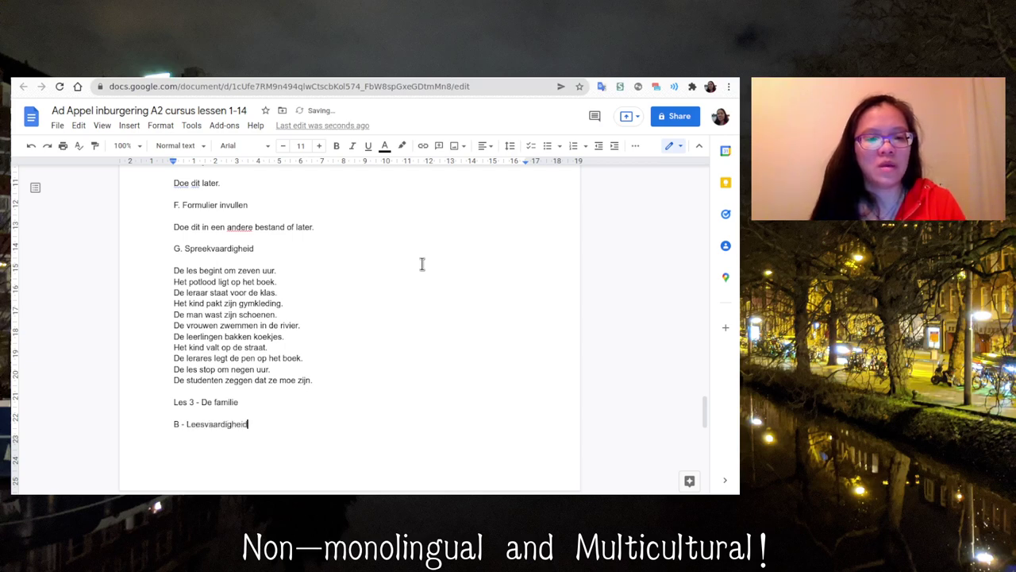
key(Return)
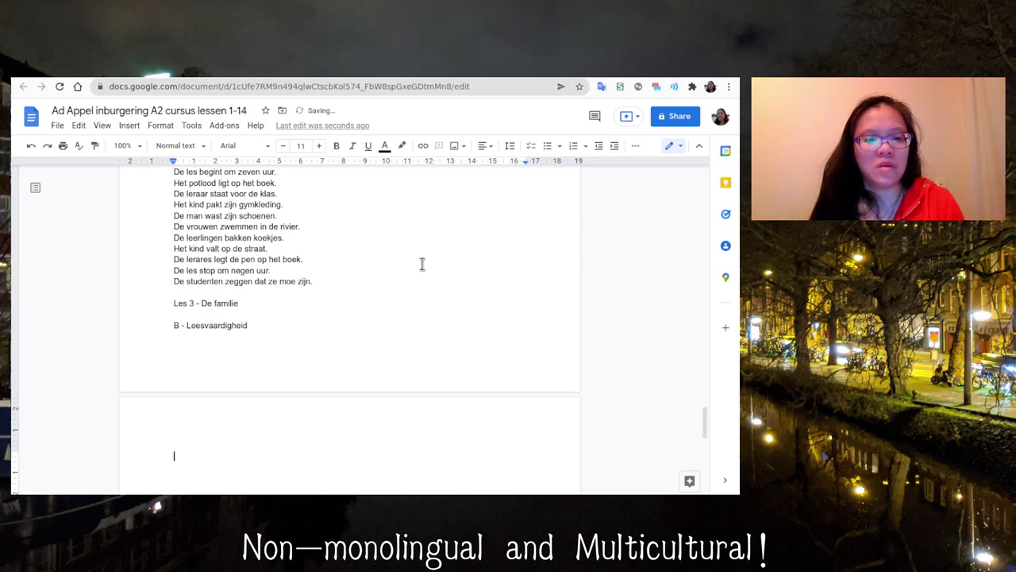
key(BackSpace)
key(Return)
key(ctrl+Tab)
key(ctrl+Tab)
key(ctrl+Tab)
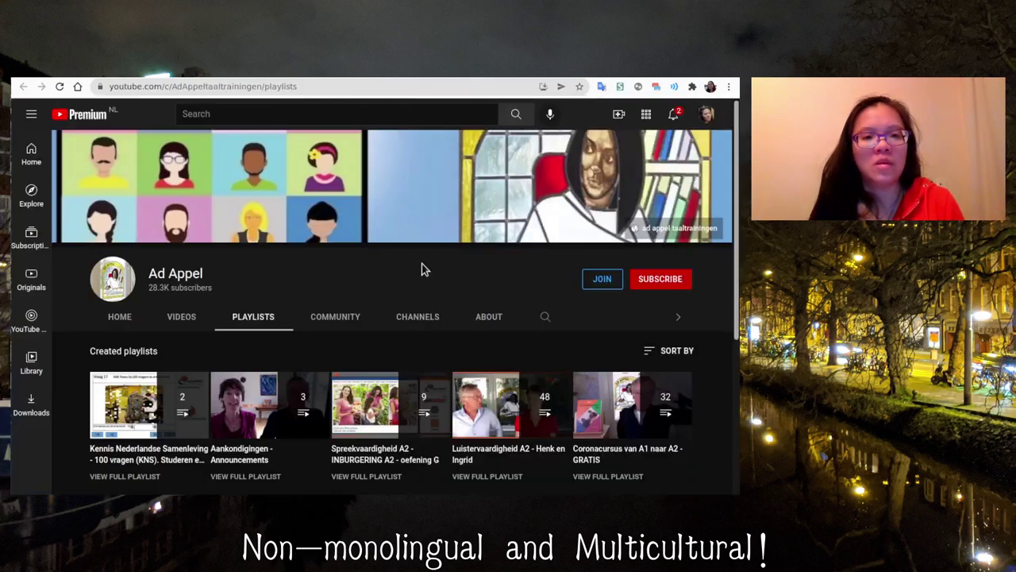
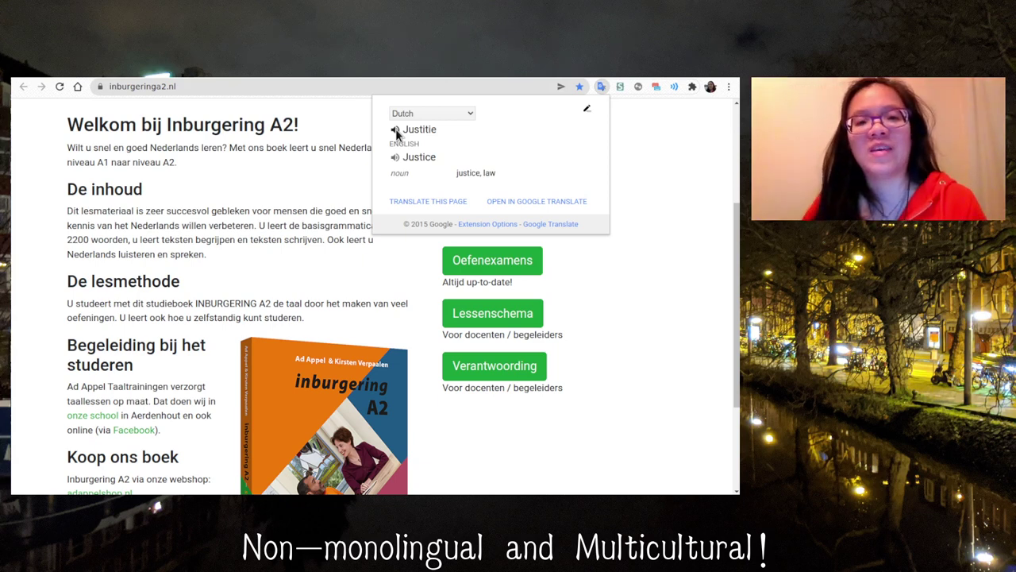
Step: Look up the Dutch word "ambtenaren" with the Google Translate extension
click(601, 88)
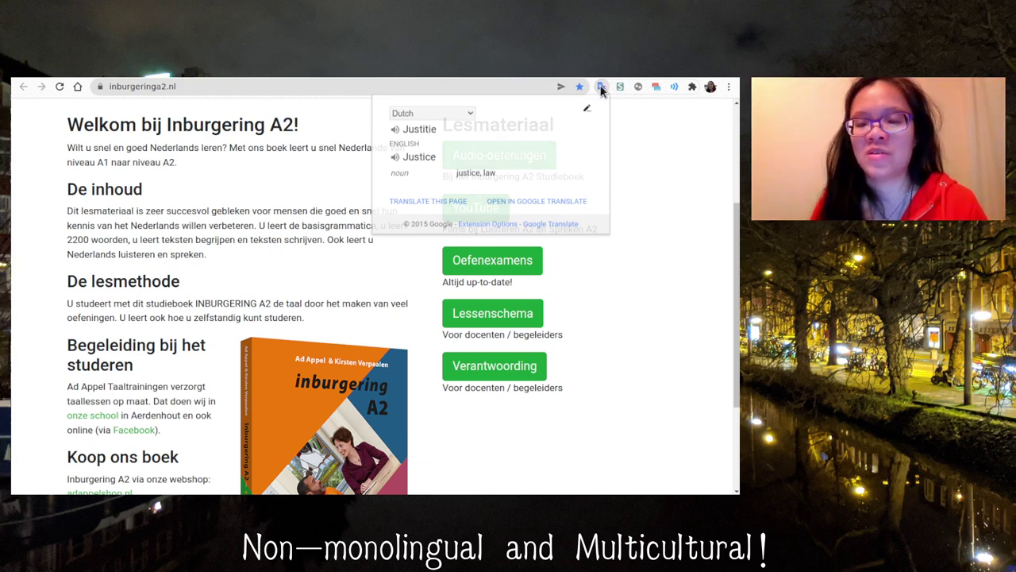
click(601, 87)
text(am)
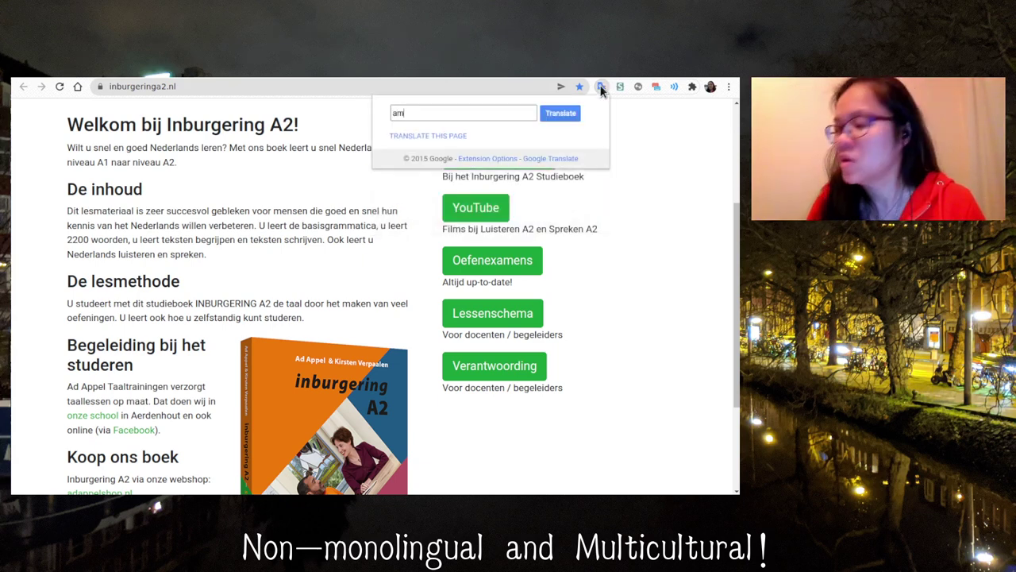
text(bten)
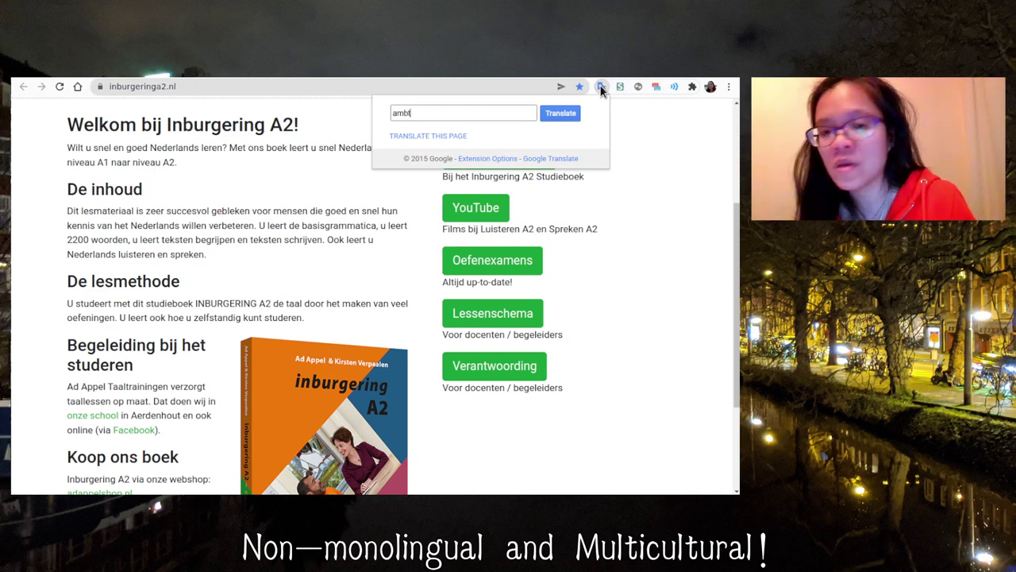
text(aren)
key(Return)
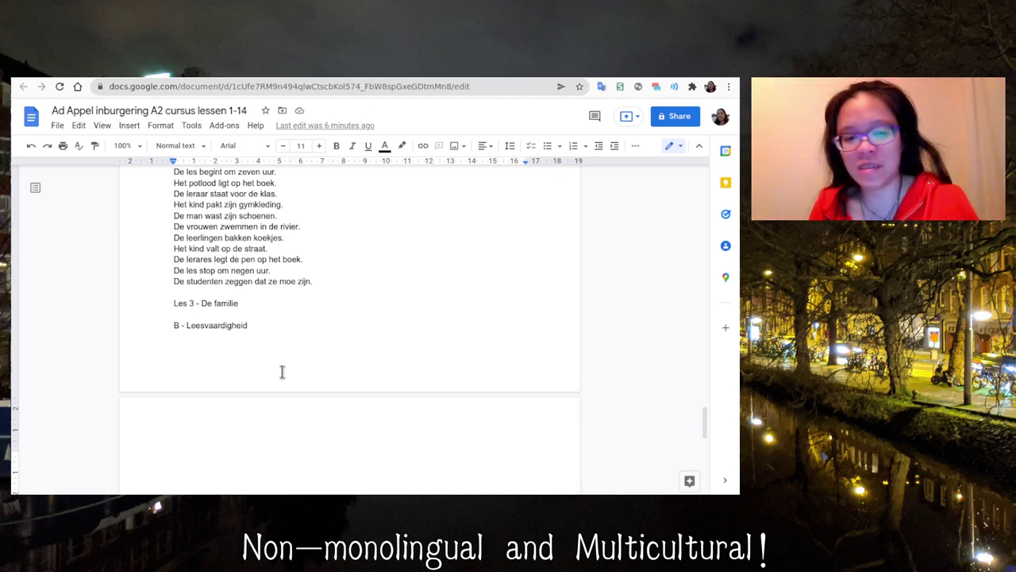
Step: Write the reading exercise answers "c-a-a" below the "B - Leesvaardigheid" heading in the course document
text(c)
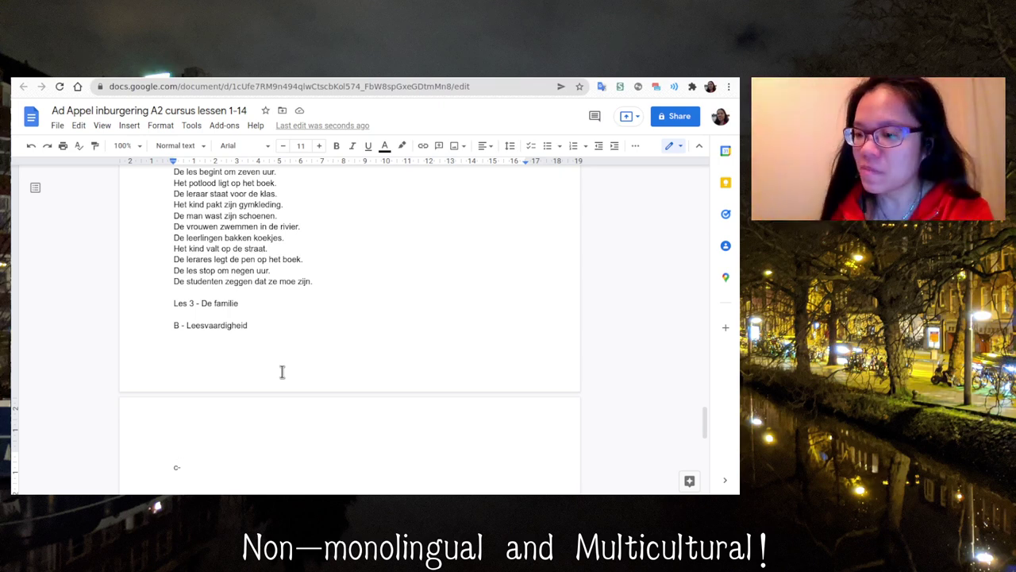
text(-)
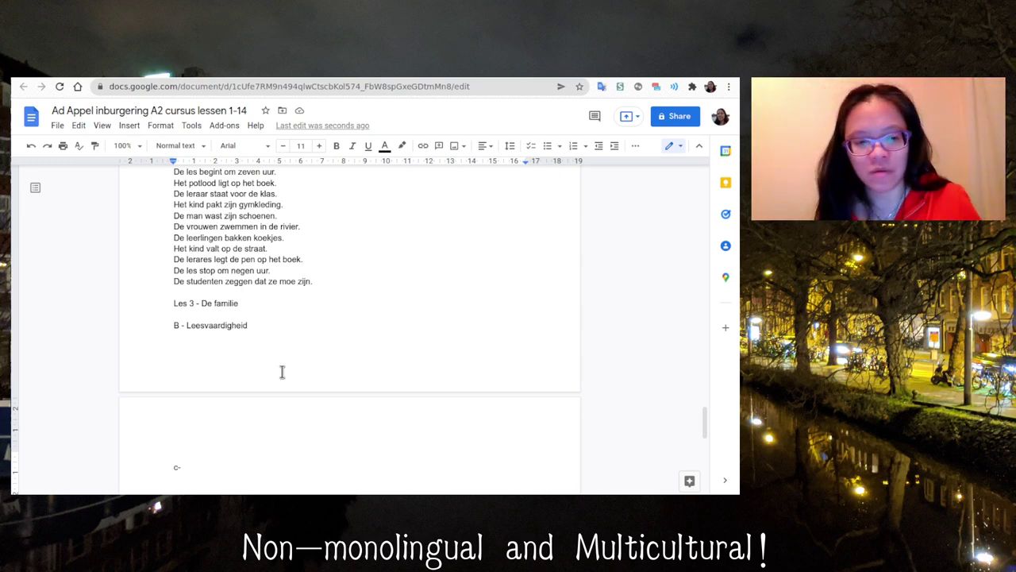
text(a)
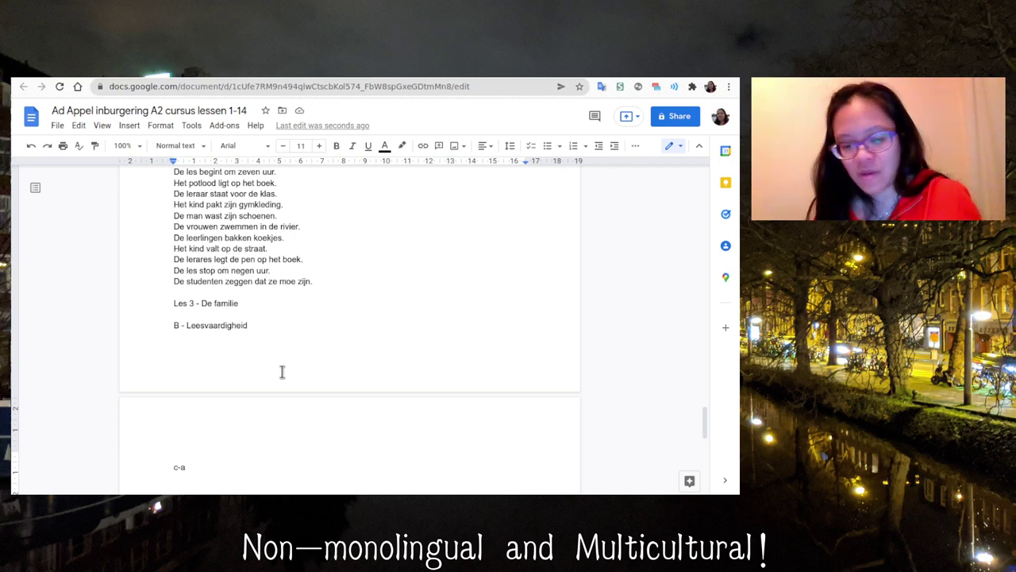
text(a)
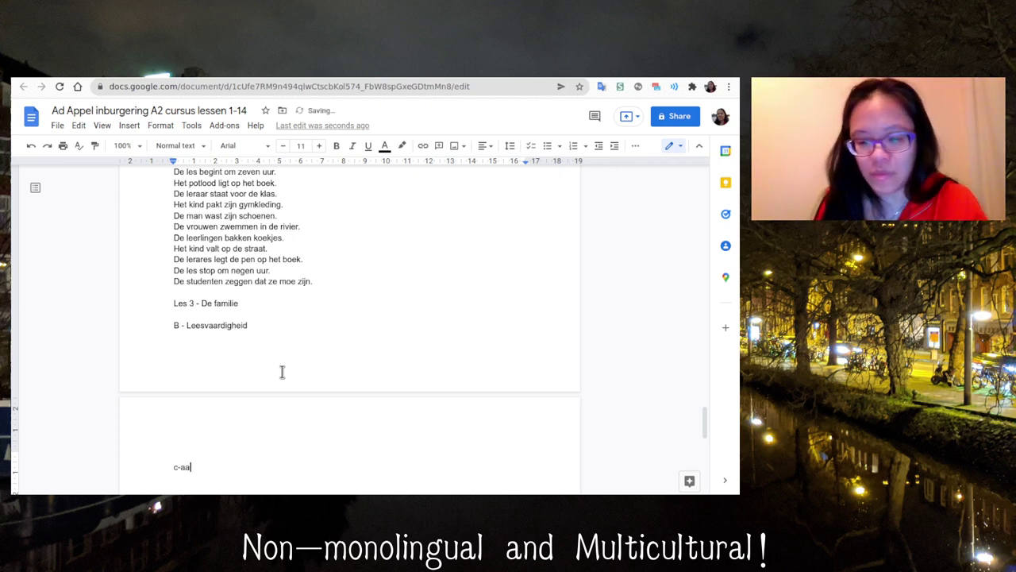
key(BackSpace)
text(-a)
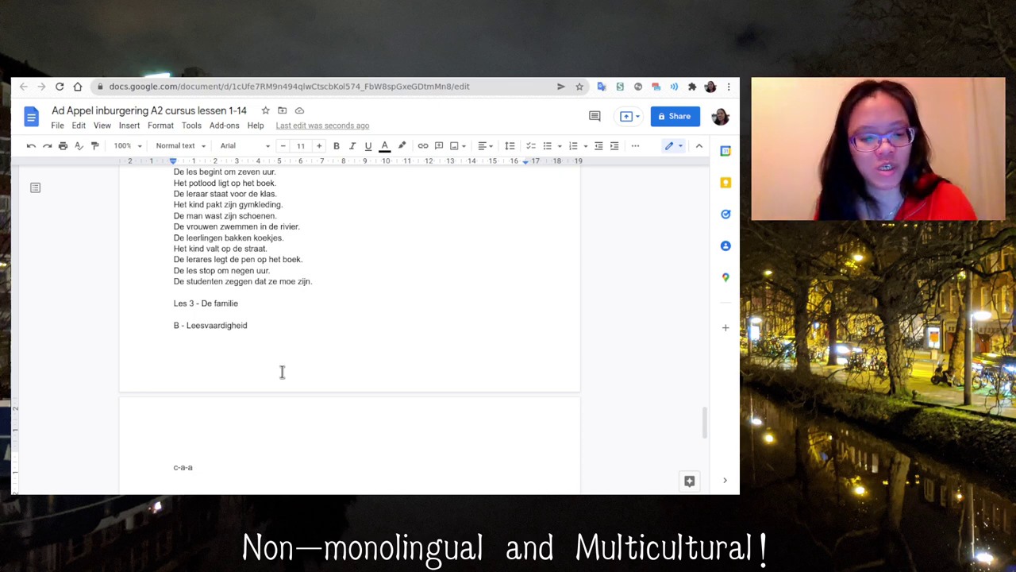
Step: Switch to Anki, start a new note with "verlaten" as the Dutch word, and show its duplicates
key(alt+Tab)
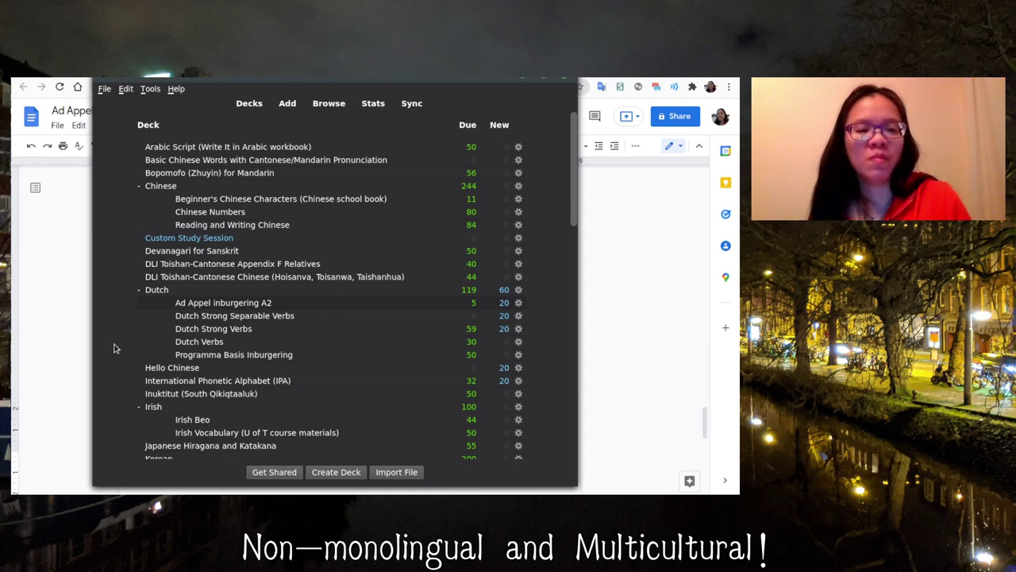
key(a)
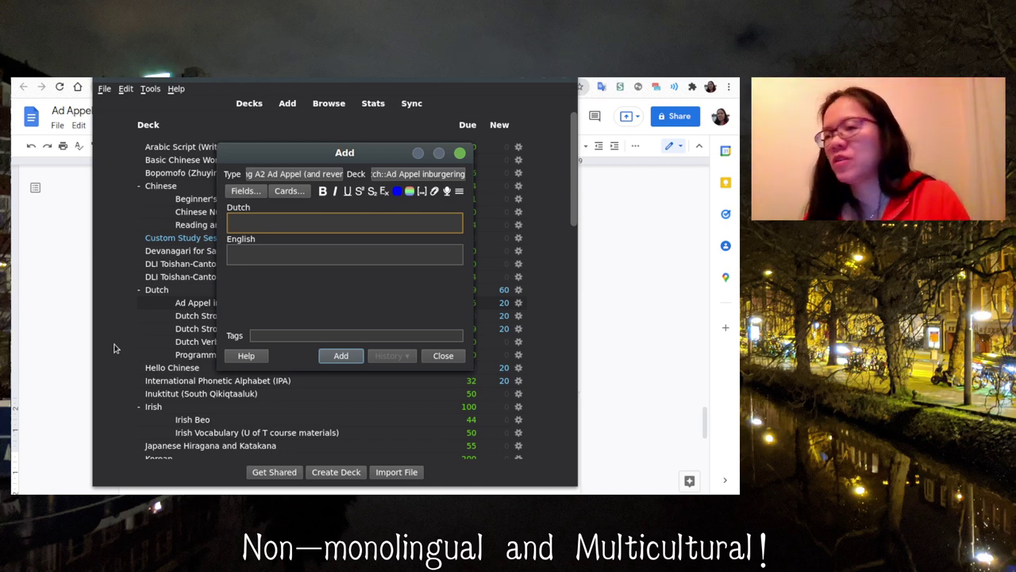
text(verlaten)
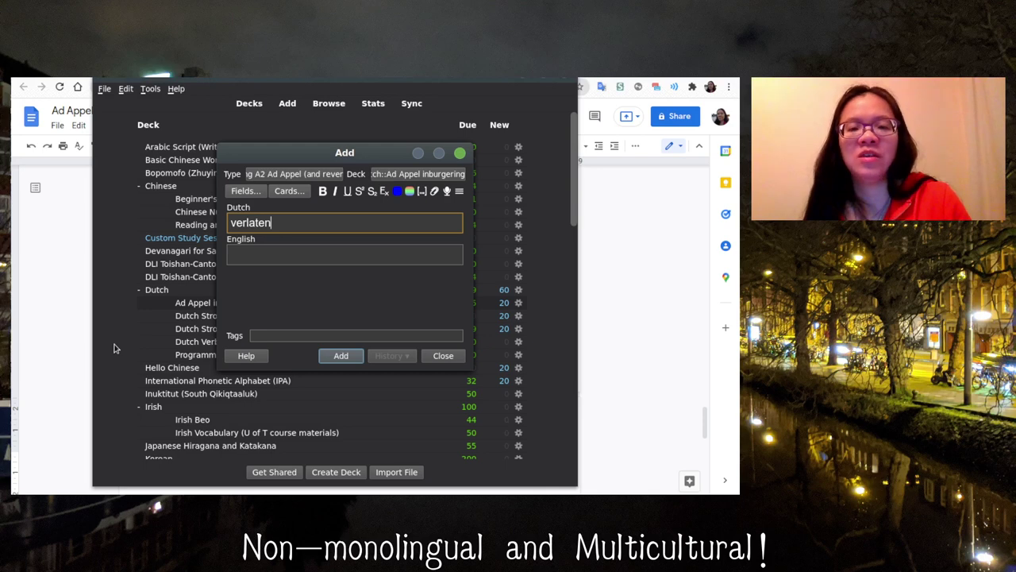
key(Tab)
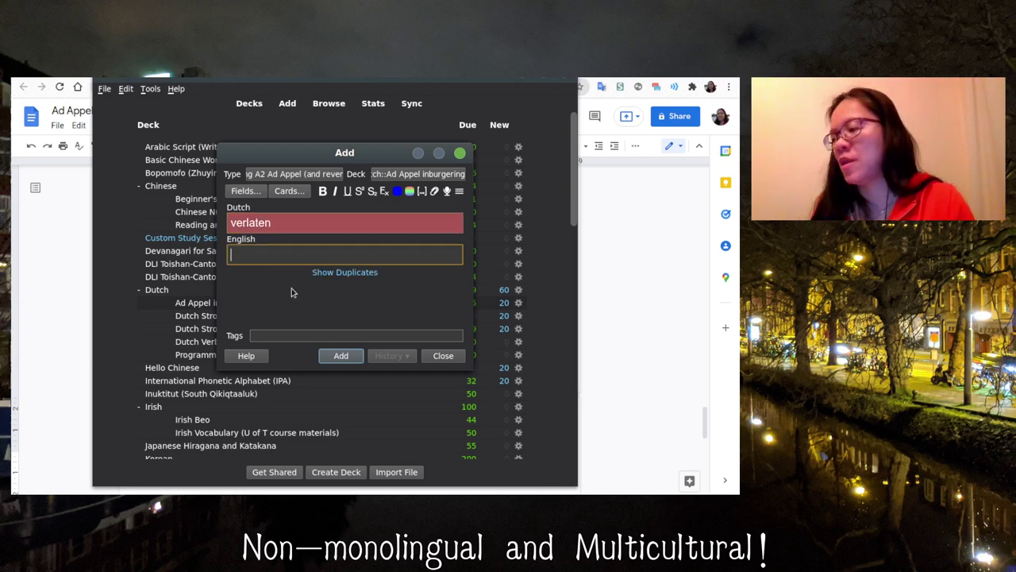
click(340, 273)
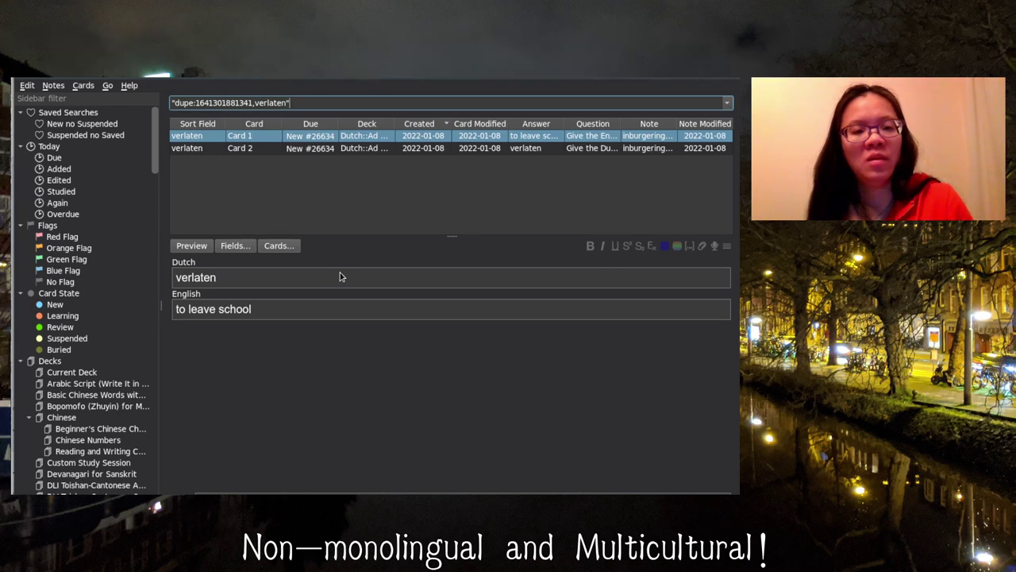
Step: Change the English meaning of the existing "verlaten" note to "to leave (school, a country)" and close the card browser
click(290, 312)
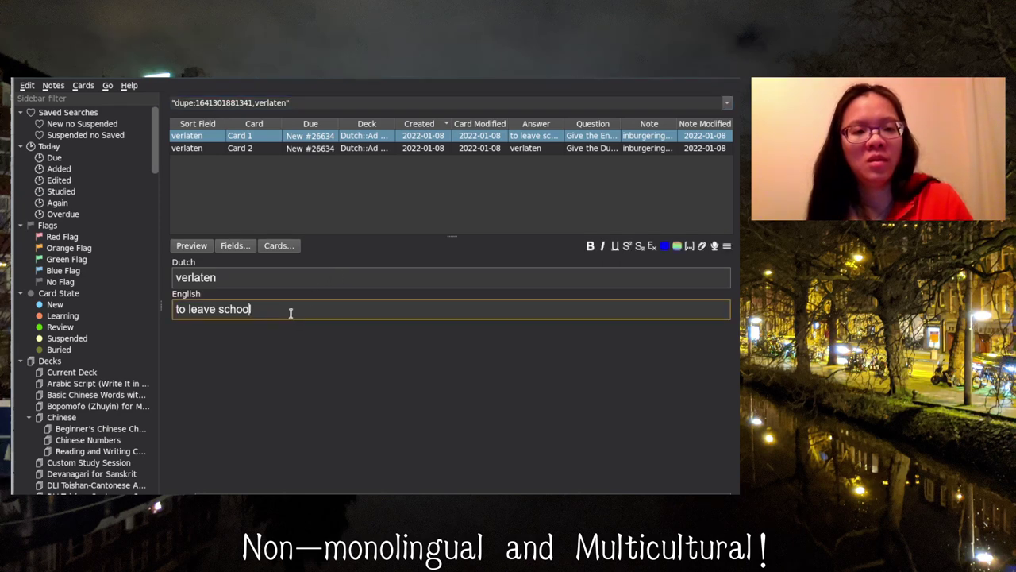
key(ctrl+Left)
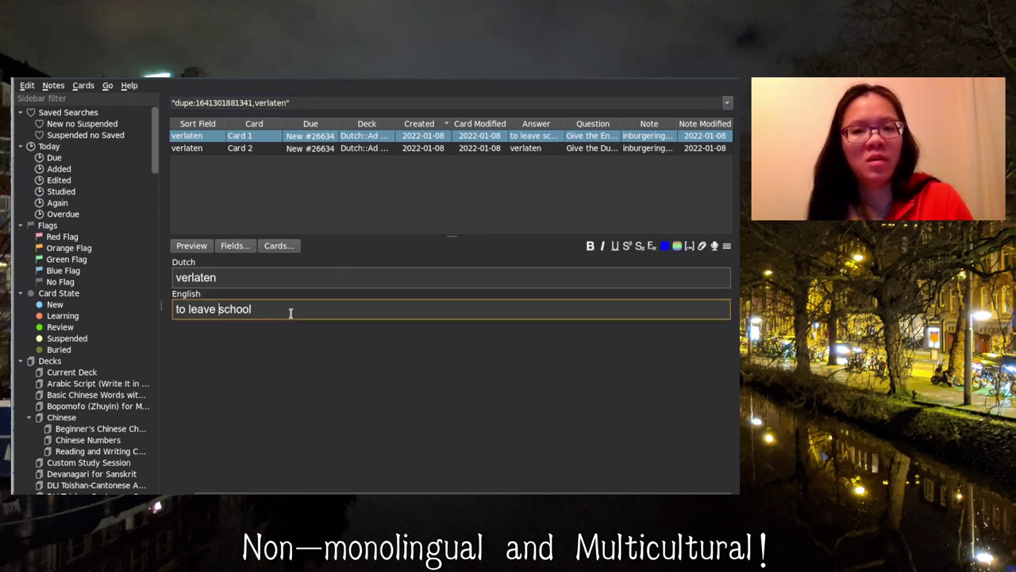
text(()
key(End)
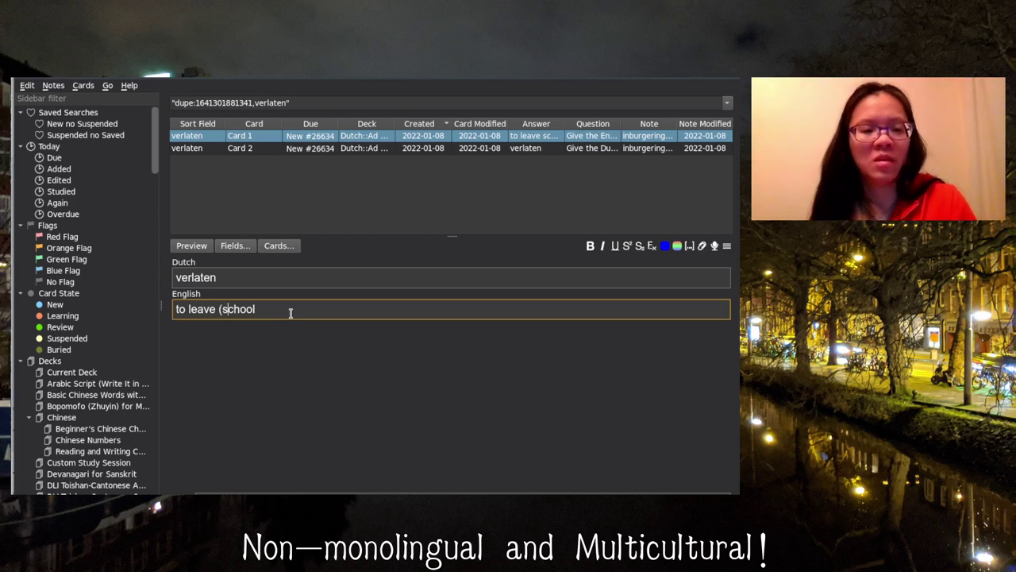
text(, a country))
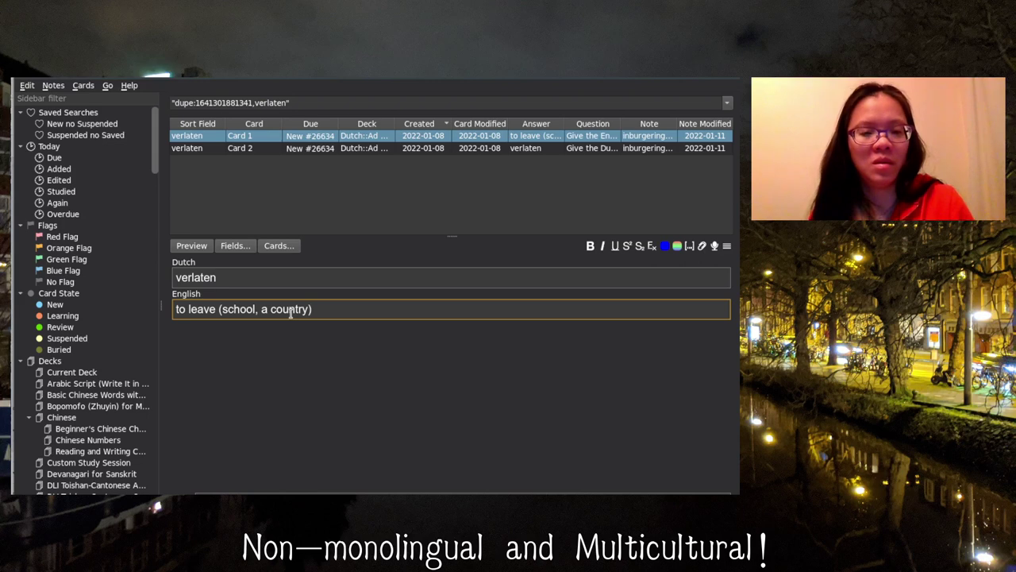
key(Escape)
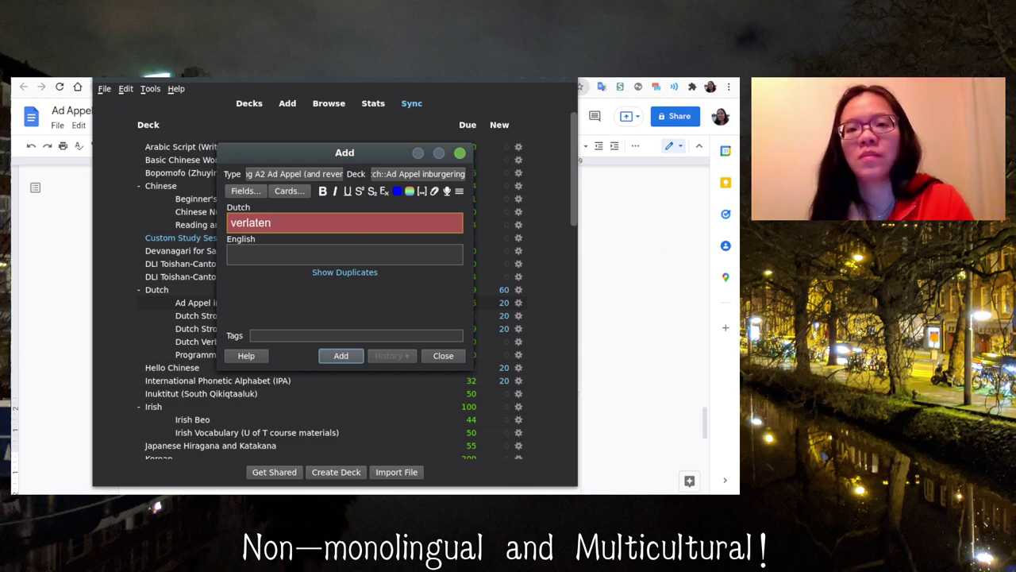
Step: Switch to the web browser, open vandale.nl in a new tab, and look up the meaning of "vertrekken"
key(alt+Tab)
key(ctrl+t)
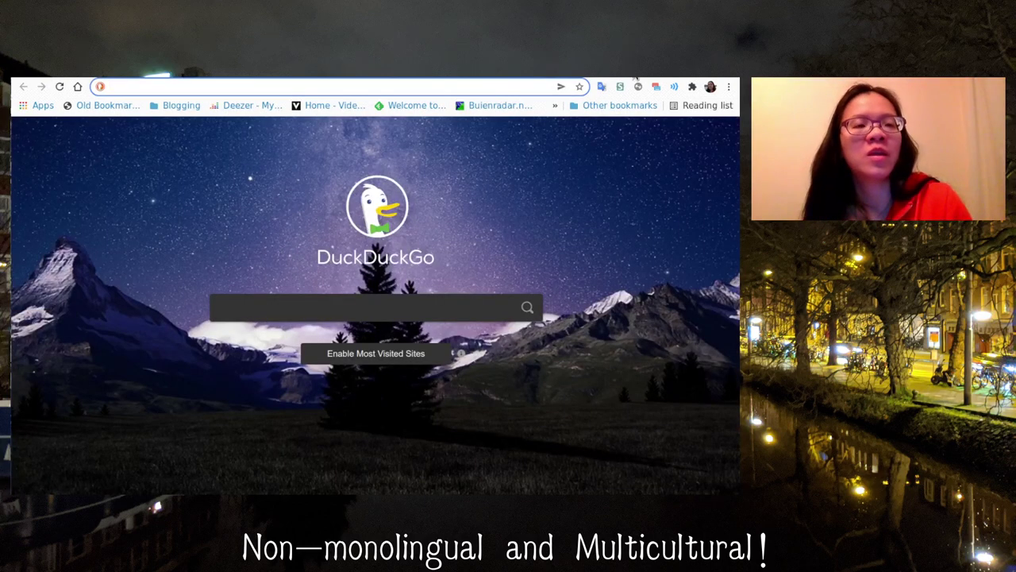
text(vandale.nl)
key(Return)
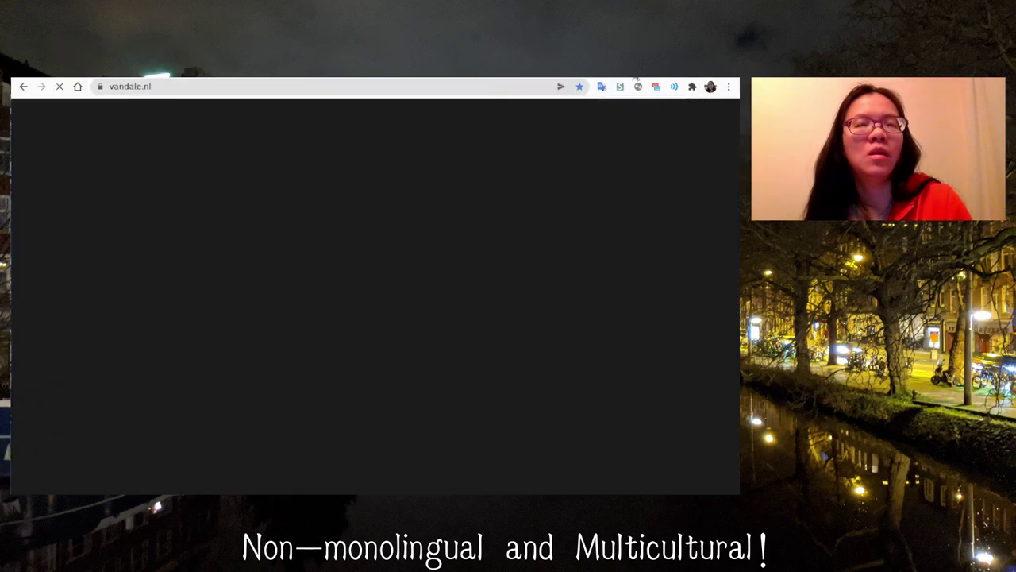
click(412, 176)
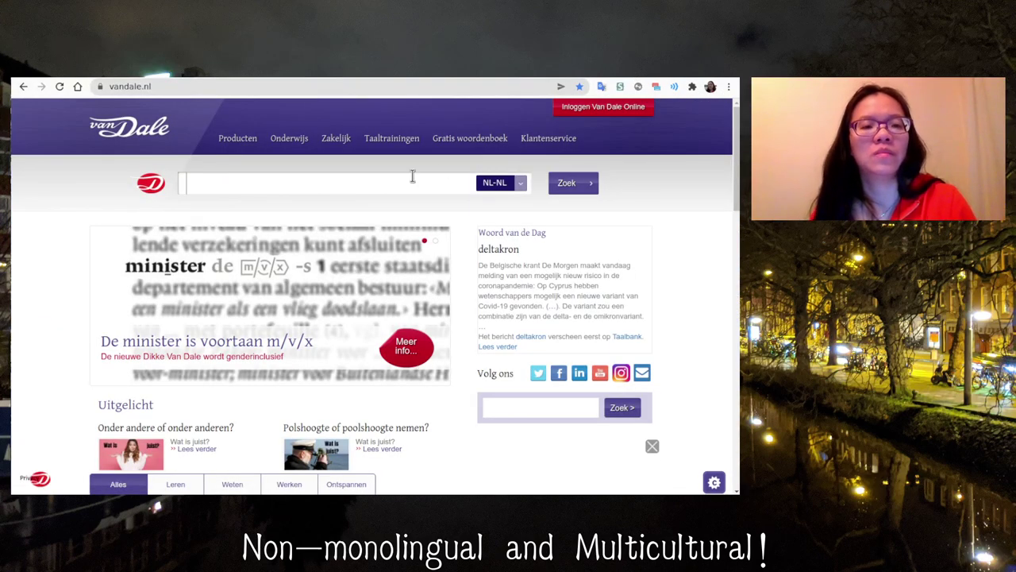
text(vertrekken)
key(Return)
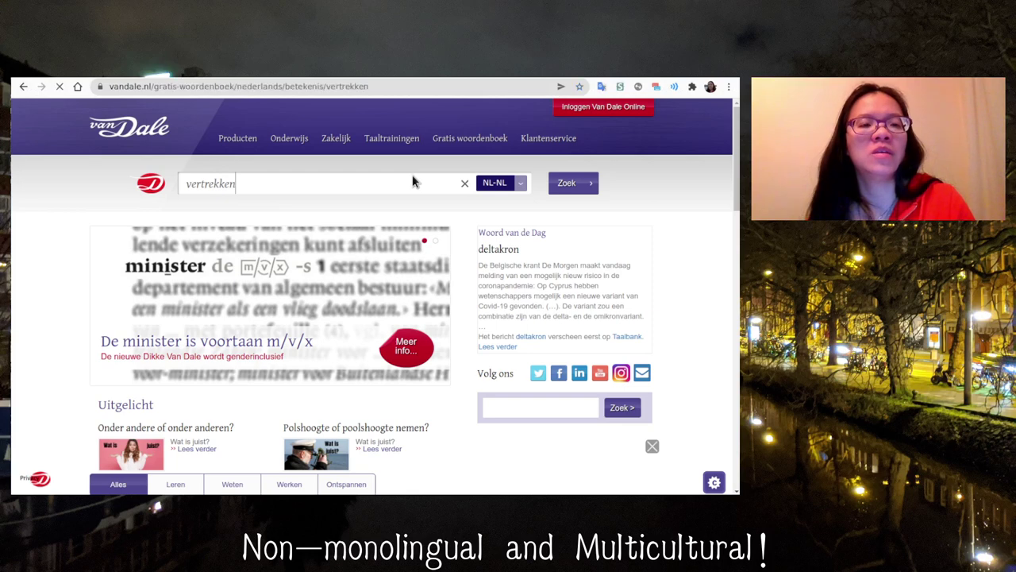
scroll(230, 343, down, 3)
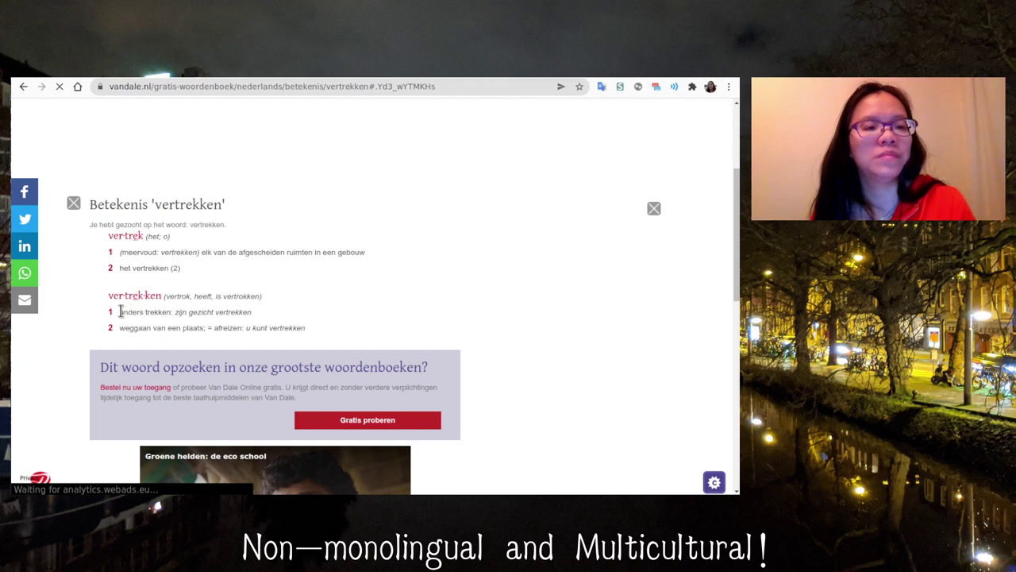
drag(119, 329, 205, 317)
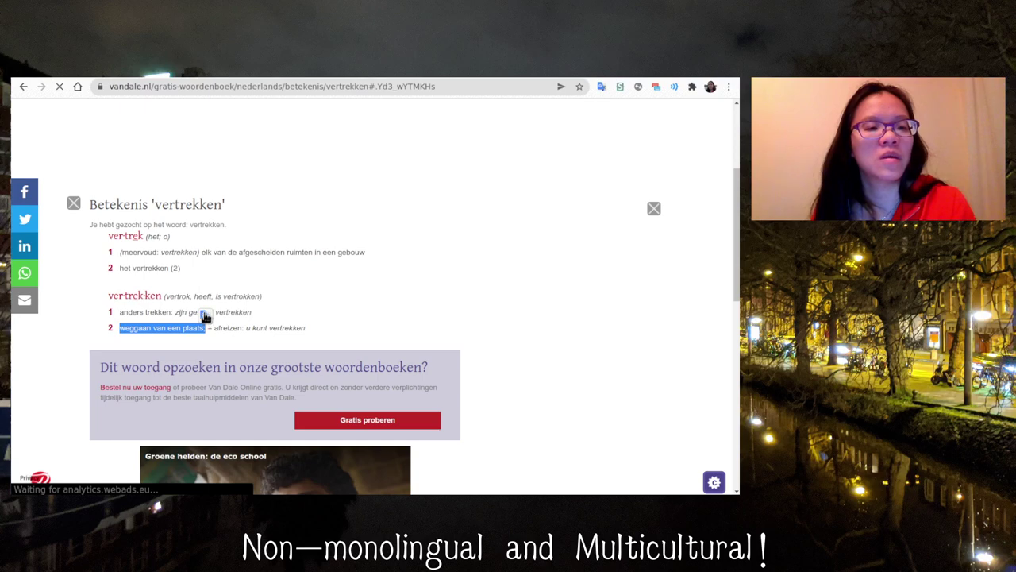
click(203, 316)
click(346, 312)
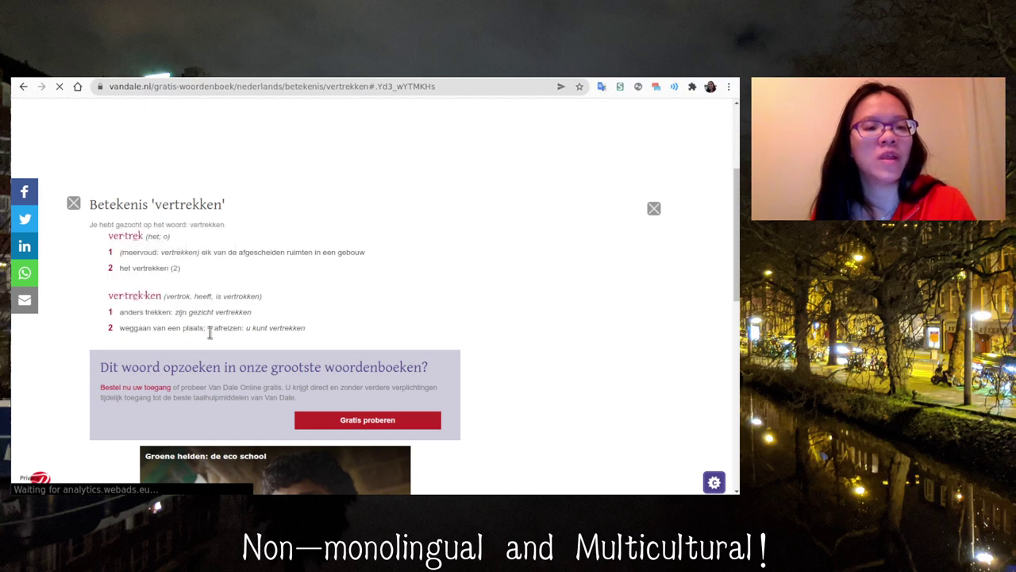
scroll(211, 337, down, 5)
Step: Look up the meaning of "verlaten" in the Van Dale dictionary
scroll(210, 337, up, 4)
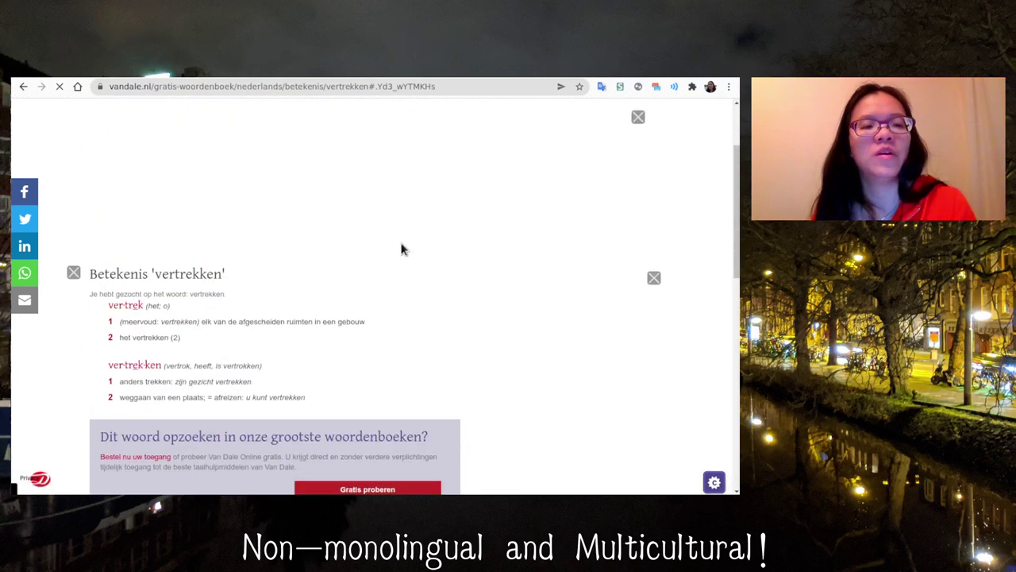
scroll(324, 301, up, 2)
click(369, 189)
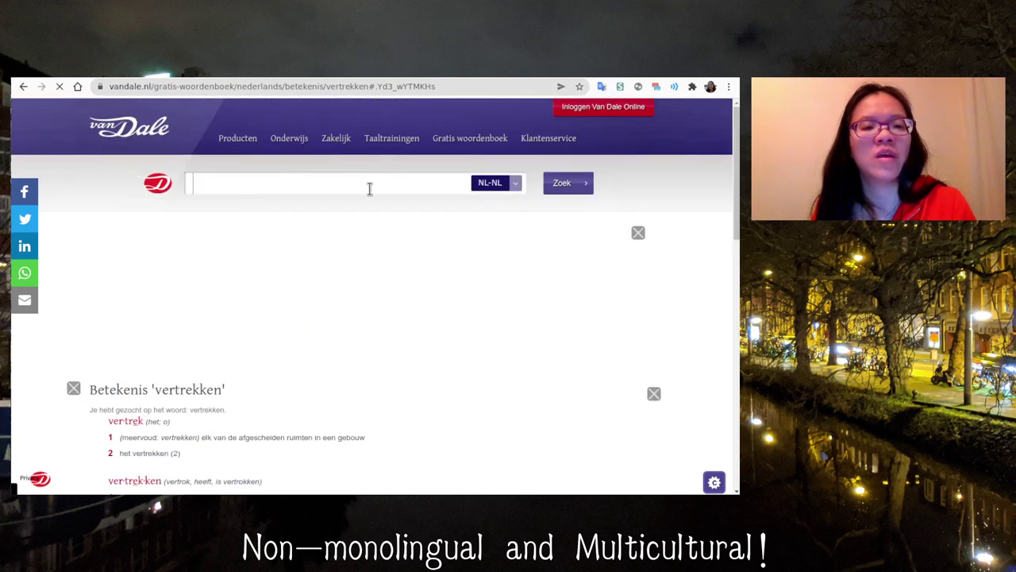
text(verlaten)
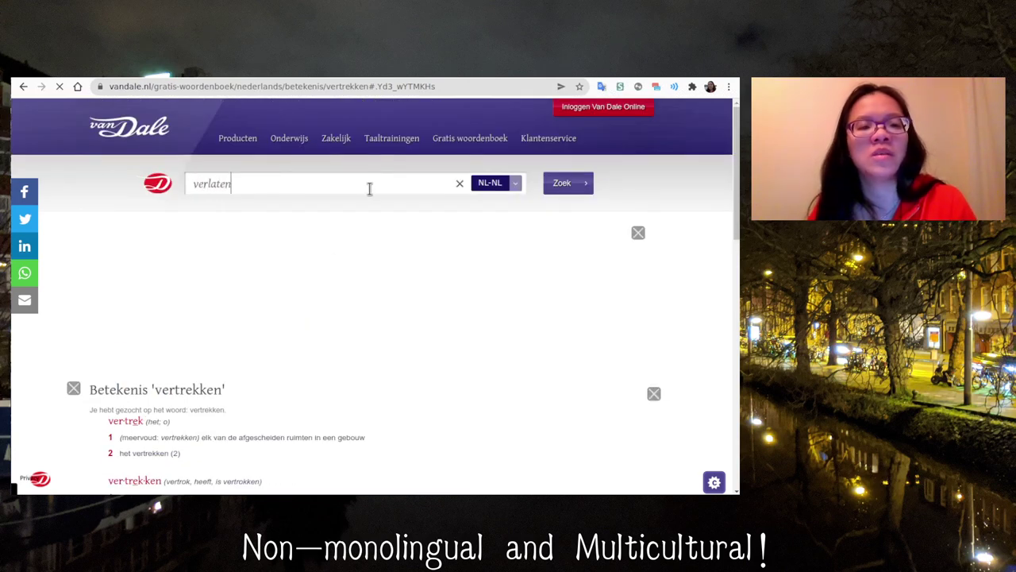
key(Return)
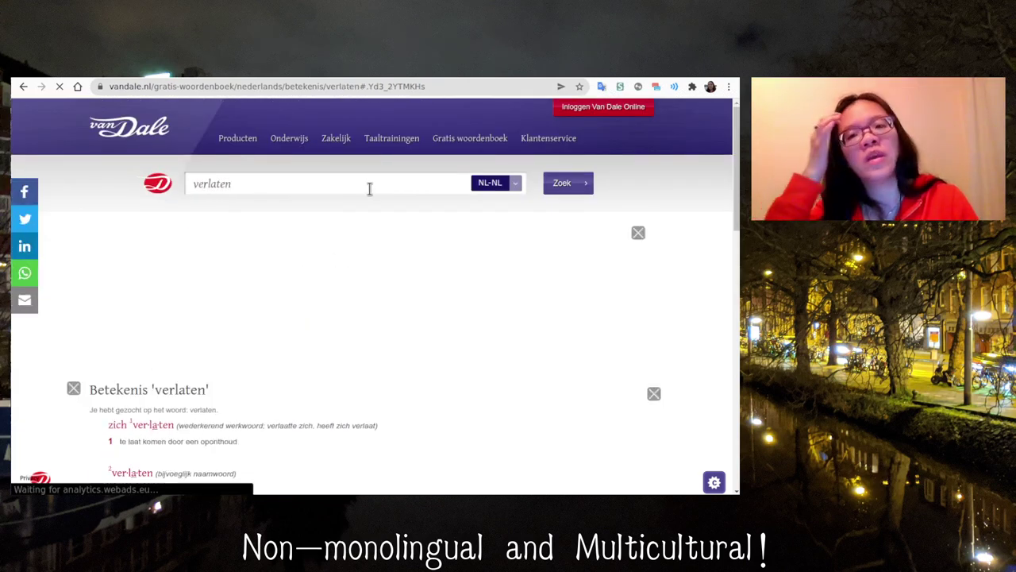
scroll(314, 308, down, 2)
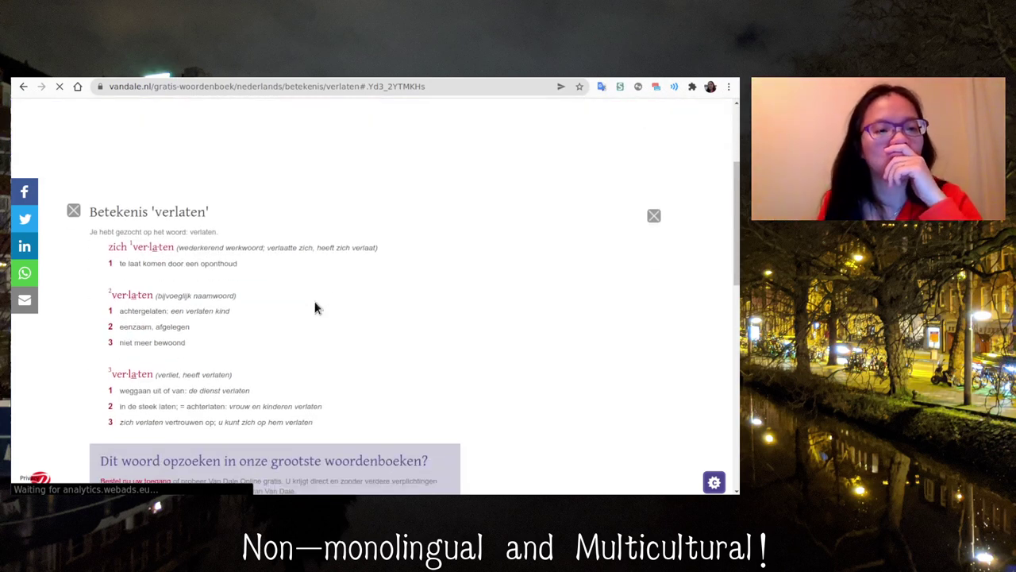
scroll(314, 308, down, 1)
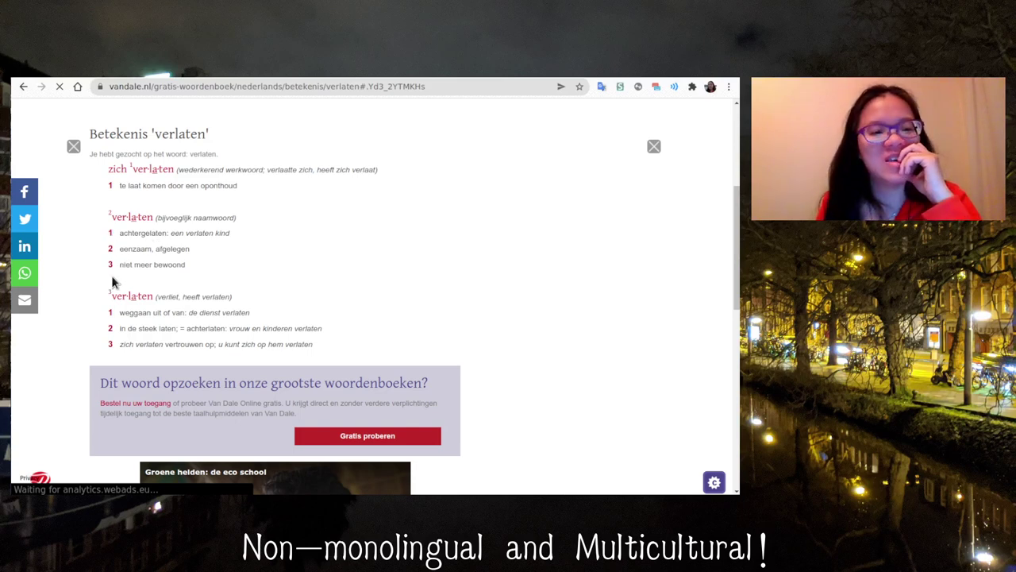
Step: Translate "forlate" with the Google Translate extension and compare it with the first verb meaning of "verlaten"
click(601, 88)
text(forlate)
key(Return)
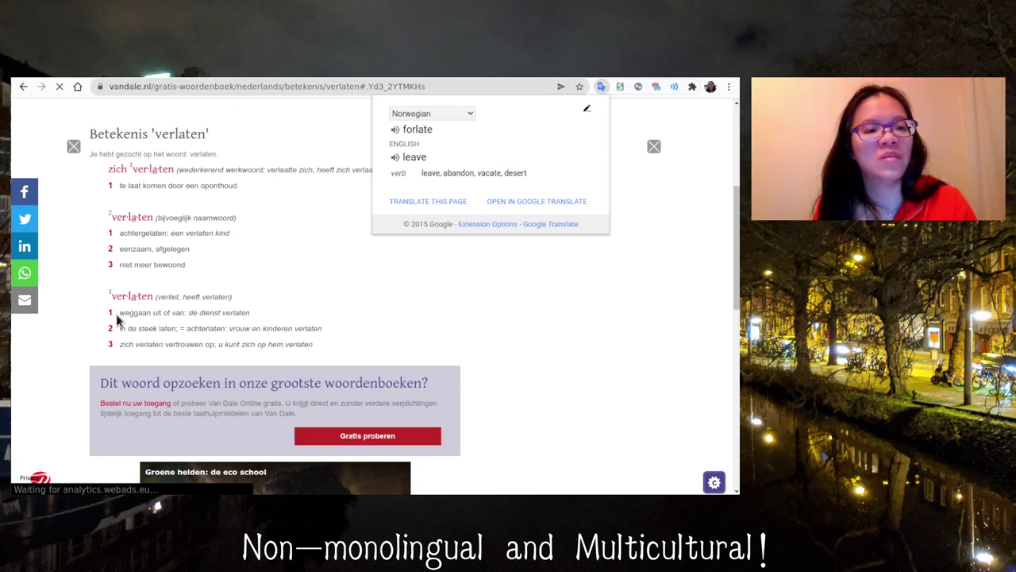
drag(116, 314, 175, 314)
click(124, 341)
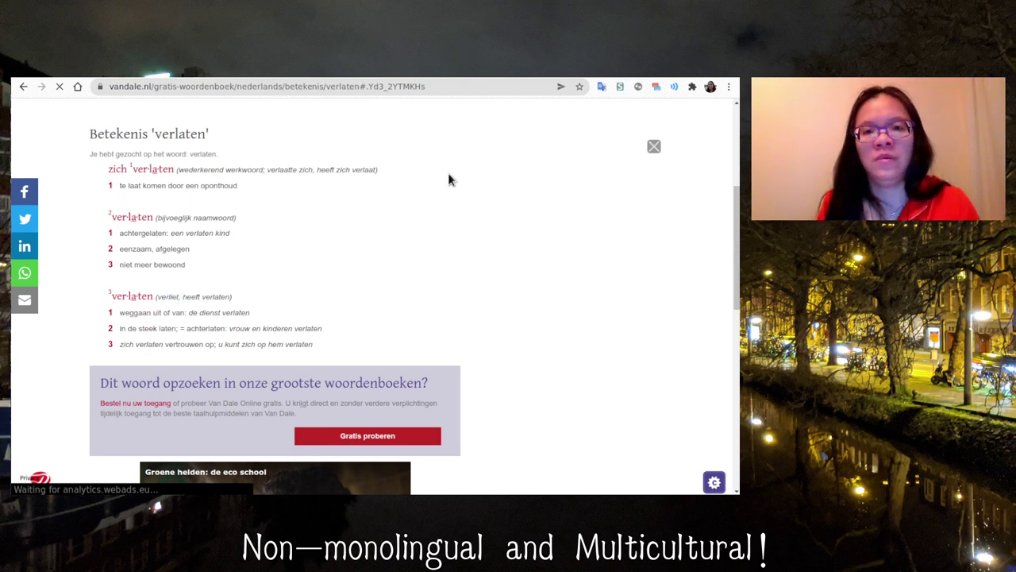
Step: Return to the new Anki note and clear the leftover word from its Dutch field
key(ctrl+shift+a)
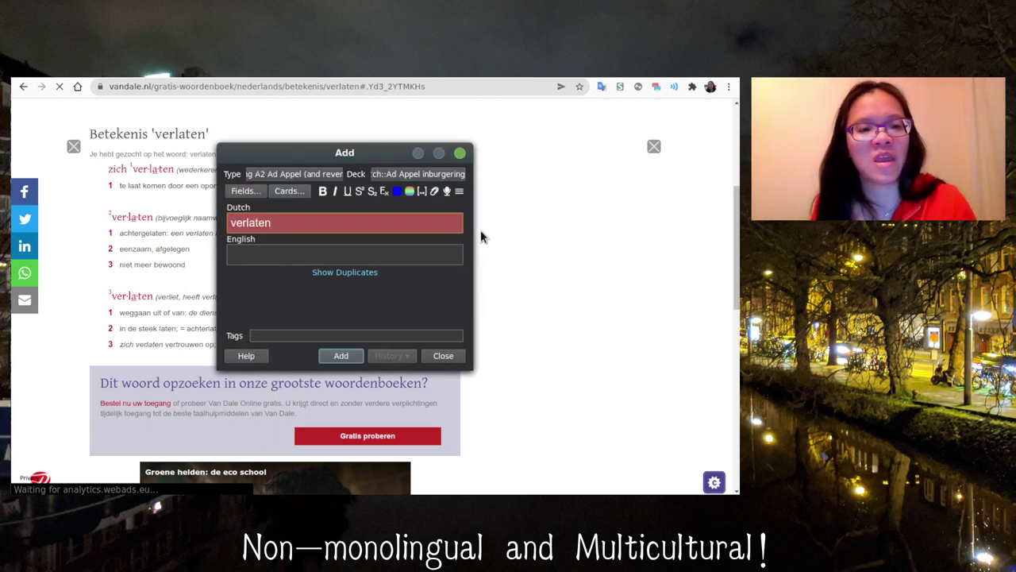
key(BackSpace)
key(BackSpace)
key(BackSpace)
key(BackSpace)
key(BackSpace)
key(BackSpace)
key(BackSpace)
key(BackSpace)
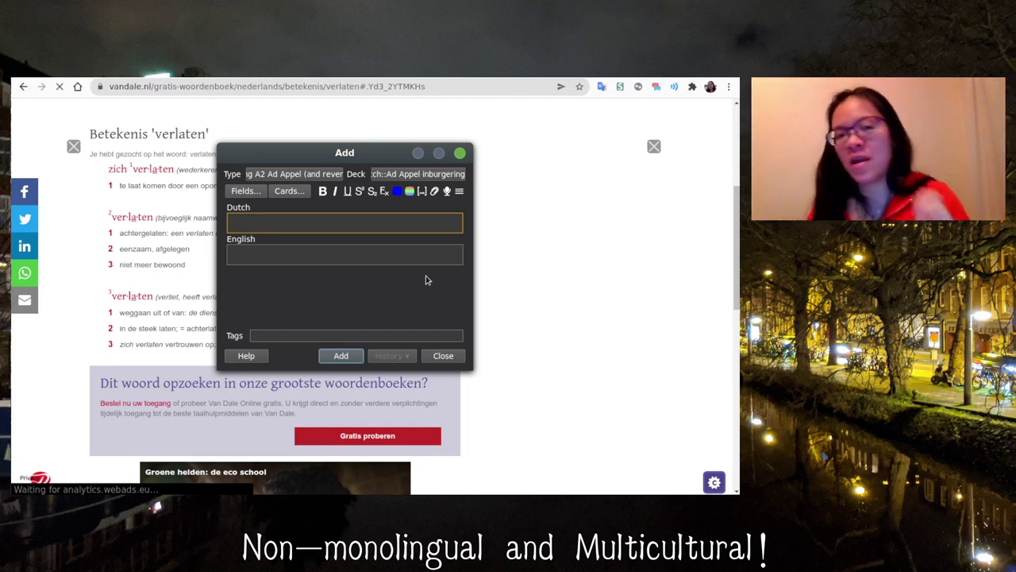
text(ver)
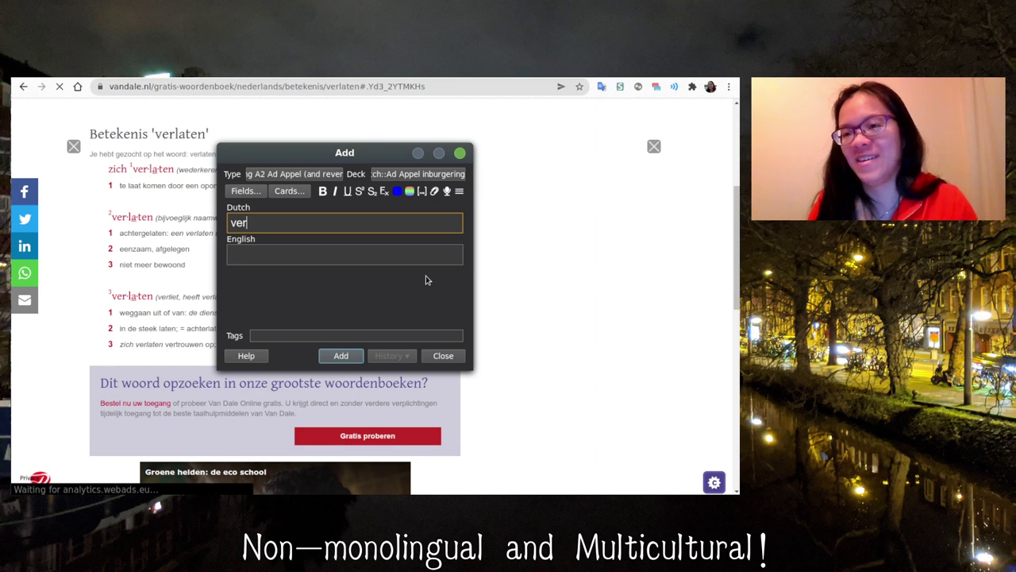
key(BackSpace)
key(BackSpace)
key(BackSpace)
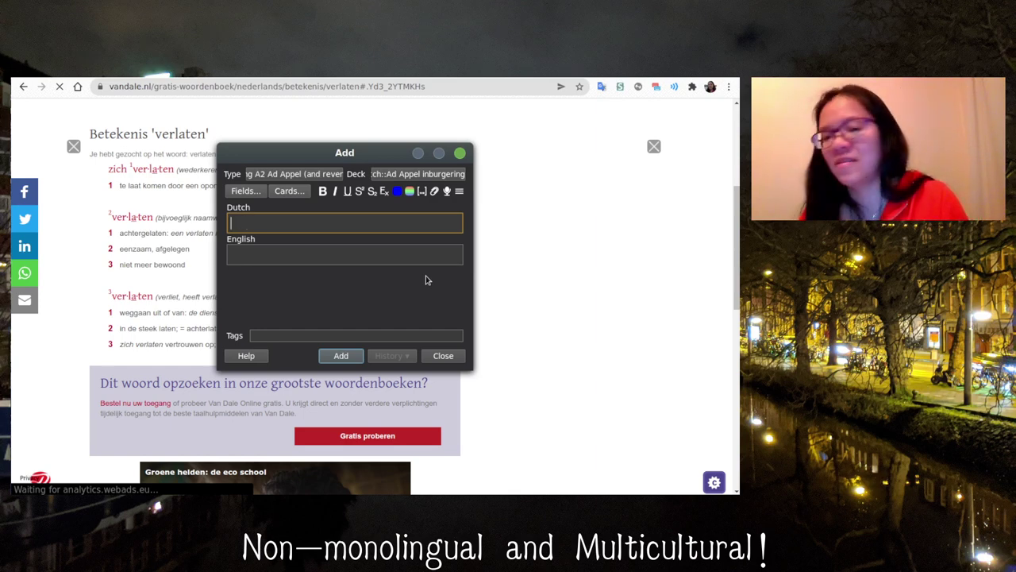
text(verl)
key(BackSpace)
key(BackSpace)
key(BackSpace)
key(BackSpace)
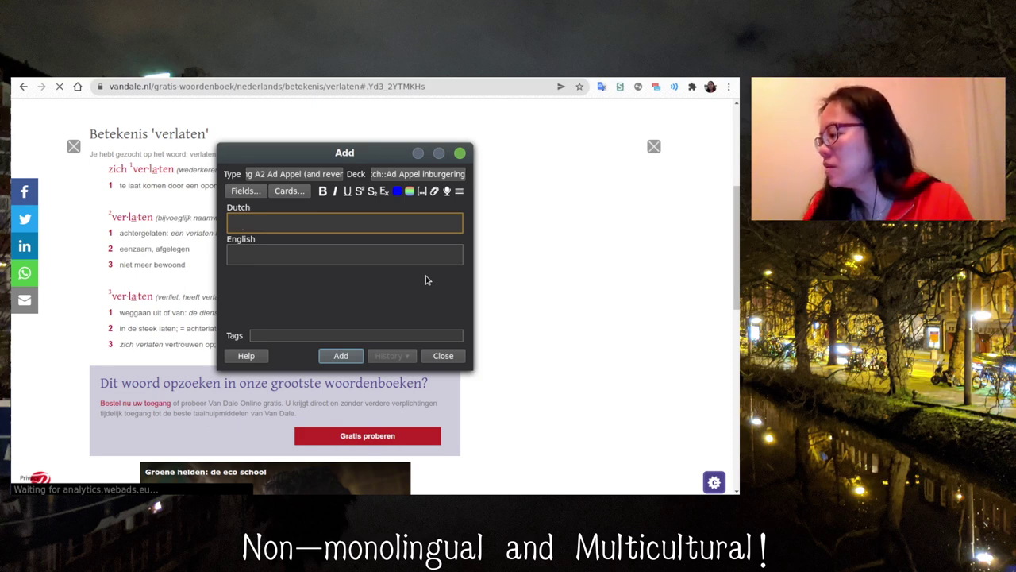
Step: Add an Anki note with "Veiligheid en Justitie" as the Dutch and "Safety and Justice" as the English
text(Ve)
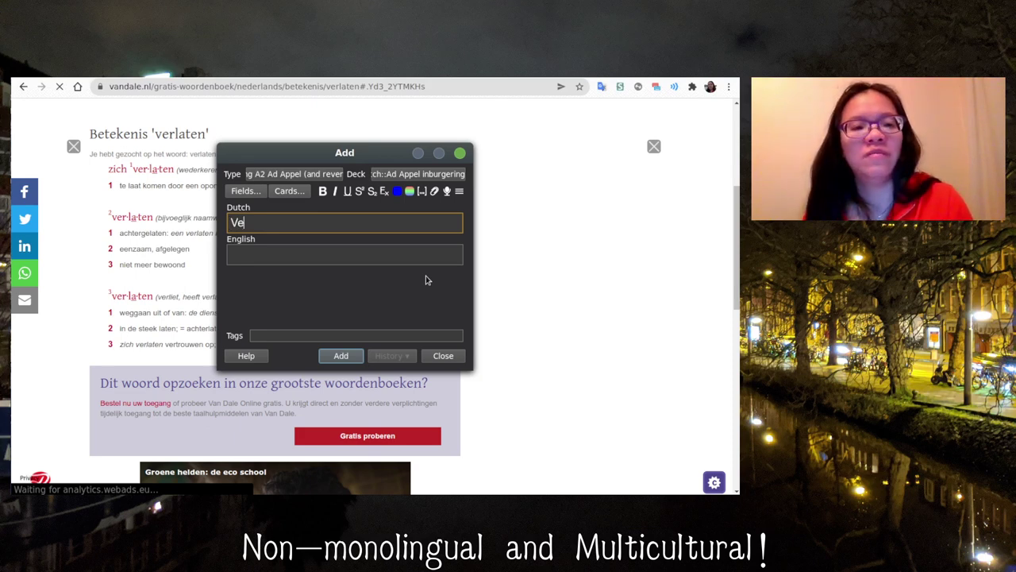
text(iligheid)
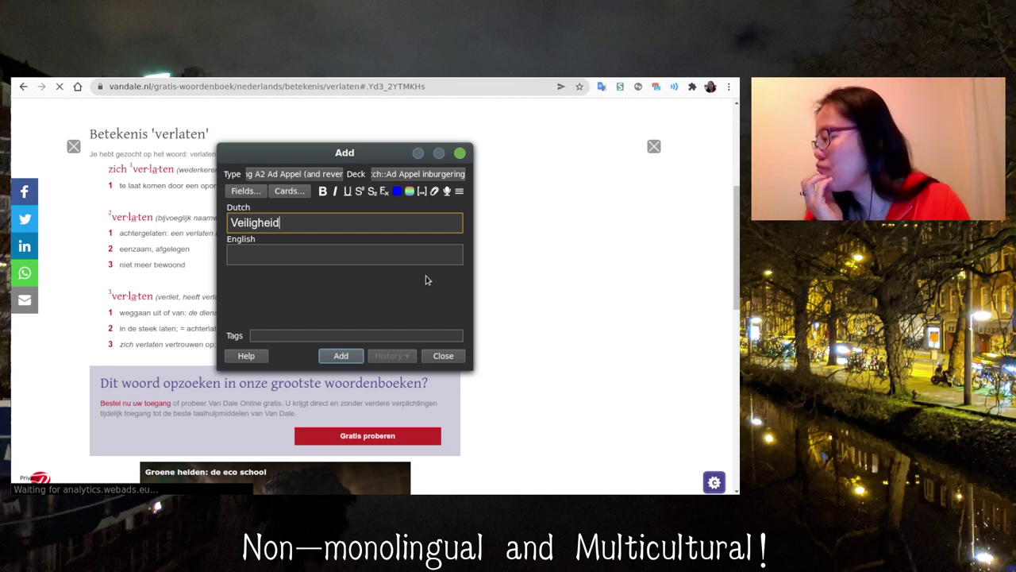
text(en J)
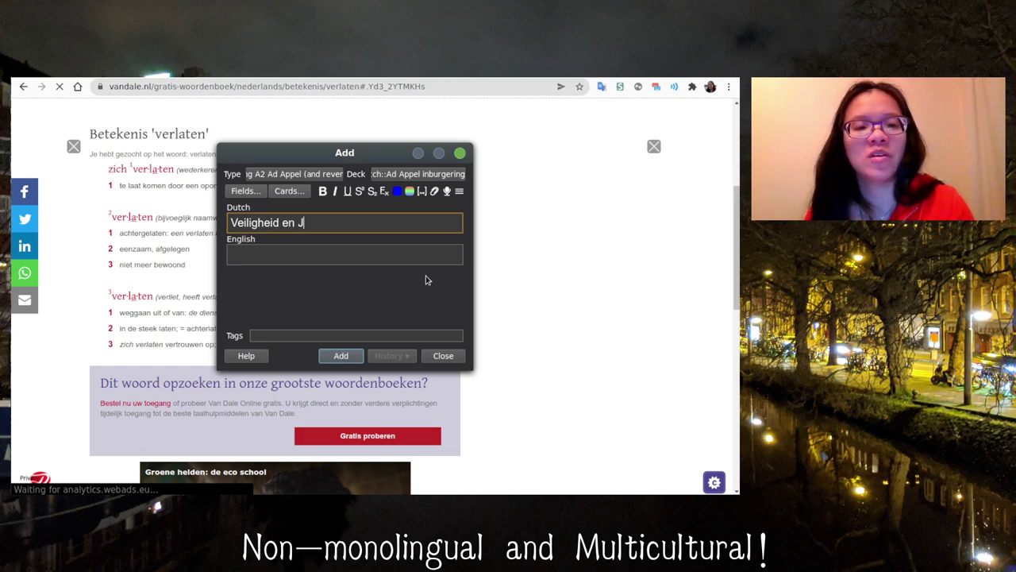
text(ustitie)
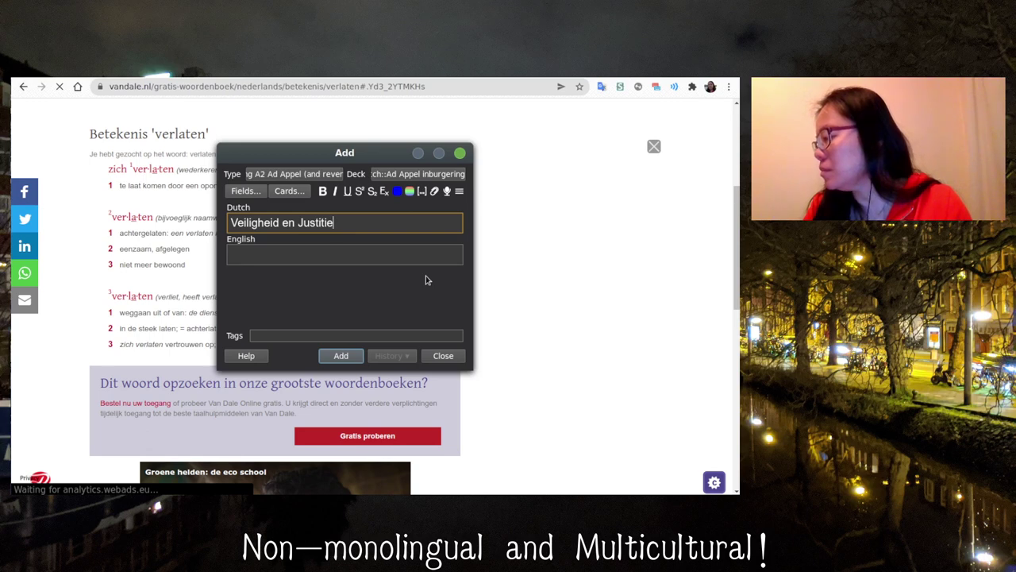
key(Tab)
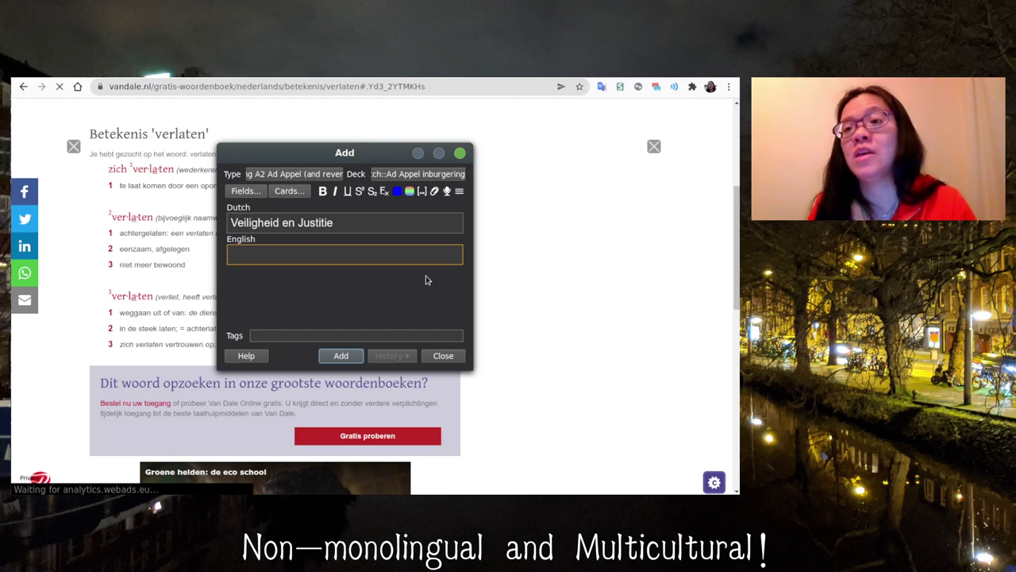
text(Safey)
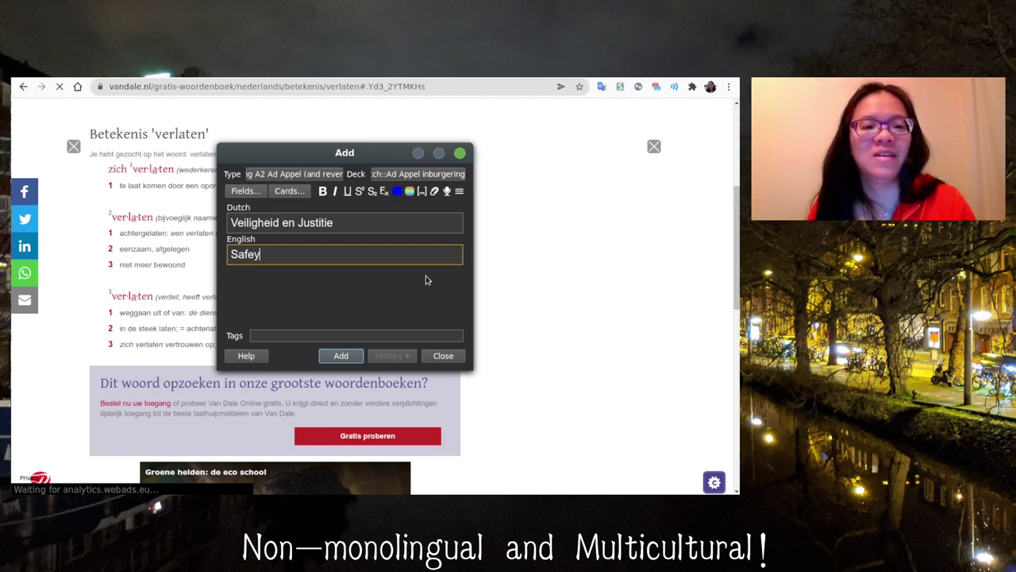
key(BackSpace)
text(ty and Ju)
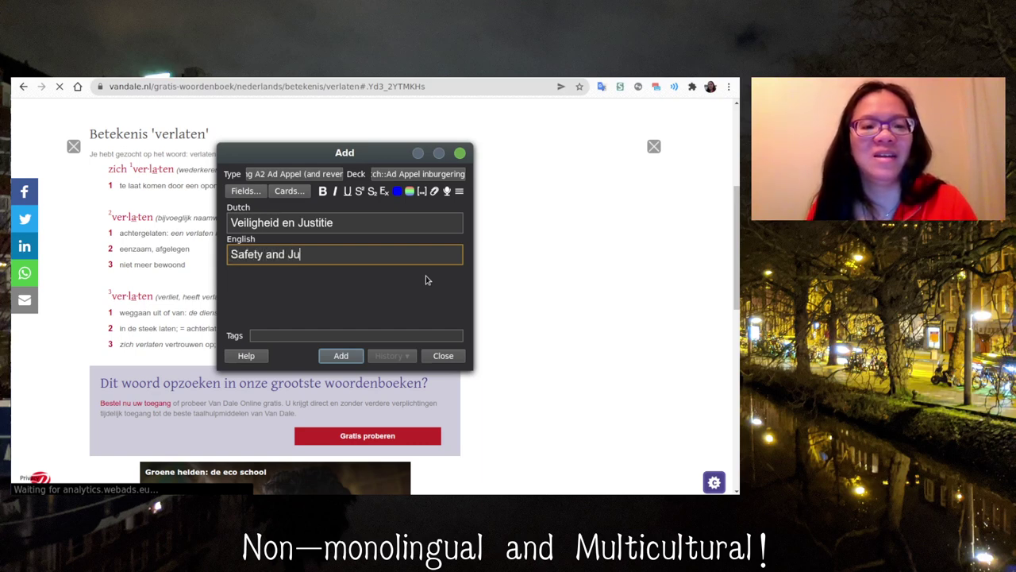
text(stice)
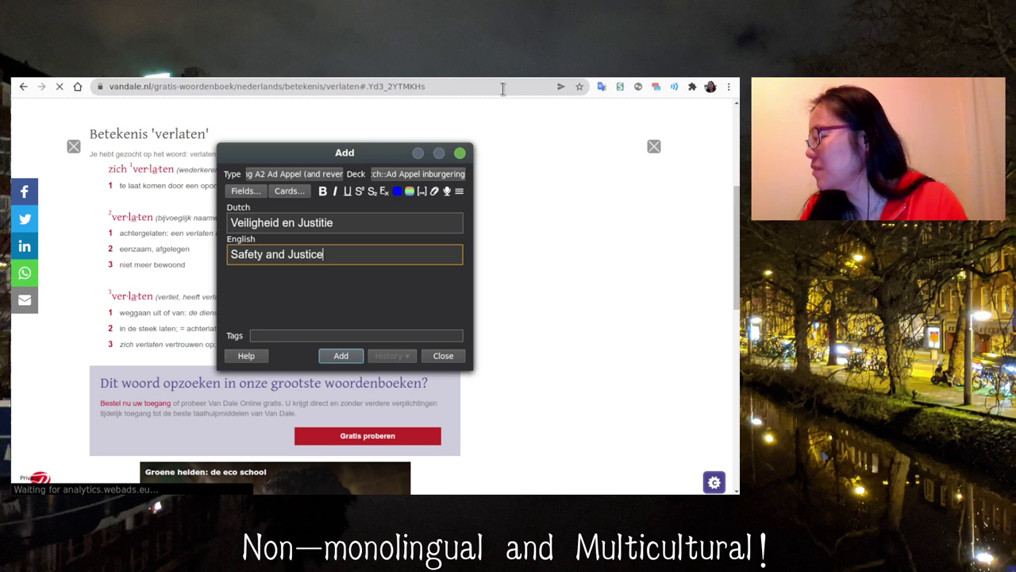
click(341, 356)
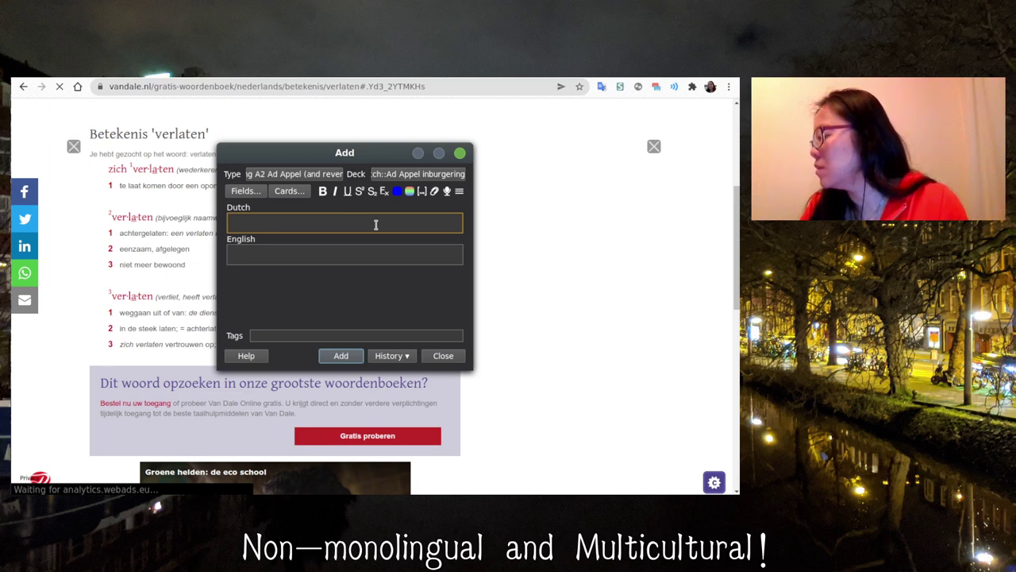
Step: Add a note with "vertrekken" as the Dutch and "to leave" as the English
text(vertrekken)
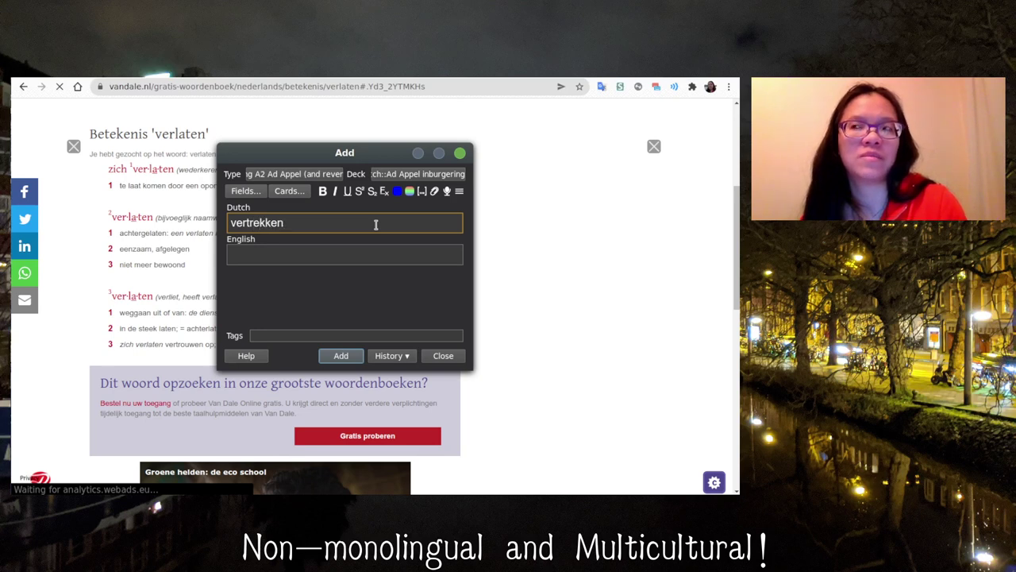
key(Tab)
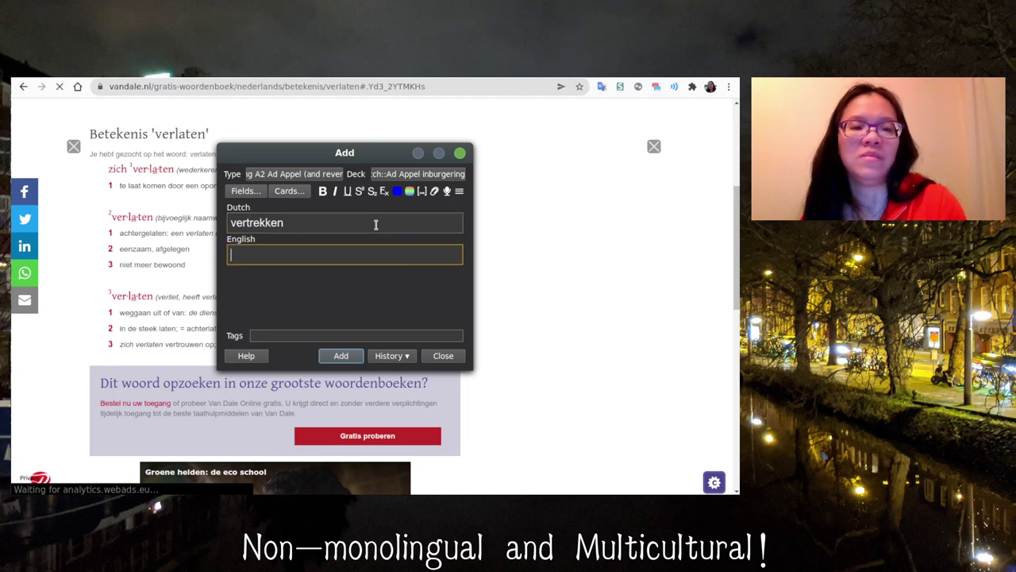
text(to leave)
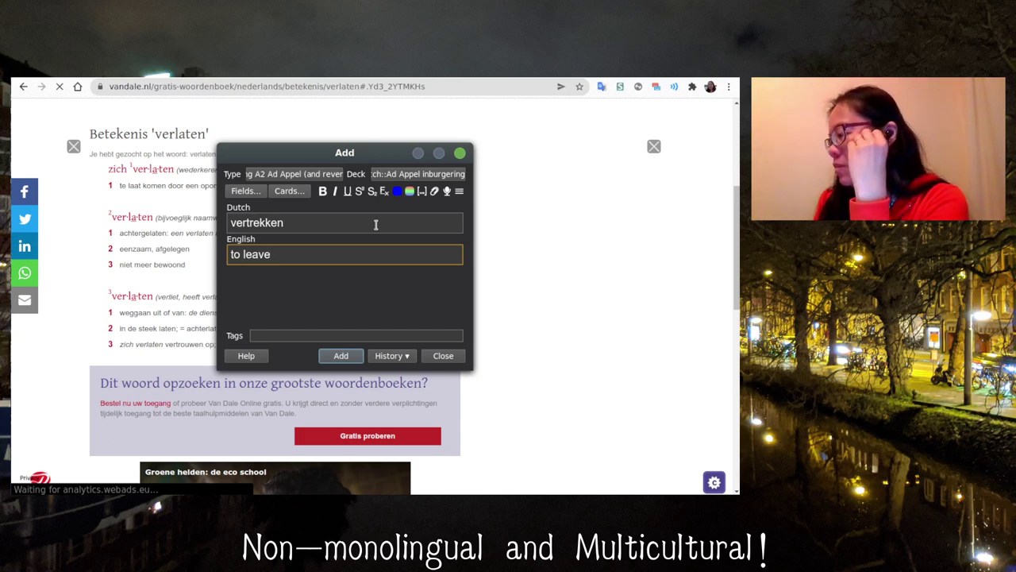
key(ctrl+Return)
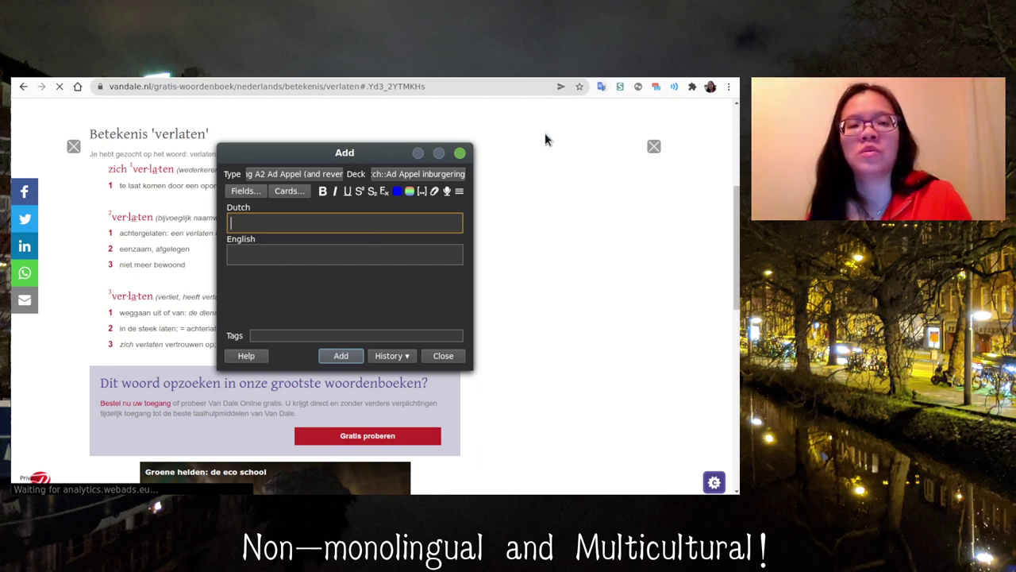
Step: Switch to the web browser and look up the meaning of "herkomst" in the Van Dale dictionary
click(299, 111)
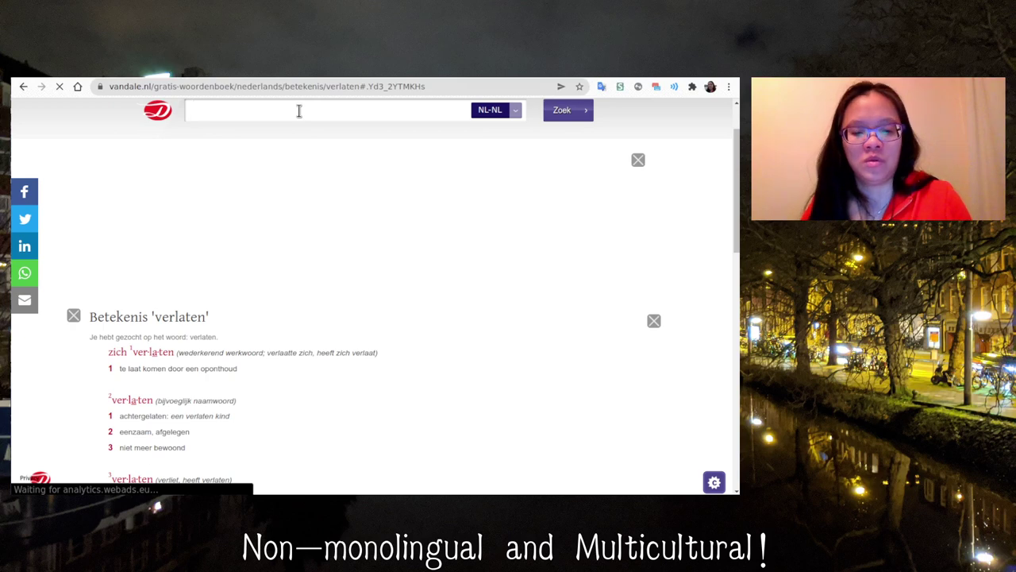
text(herkmo)
key(BackSpace)
key(BackSpace)
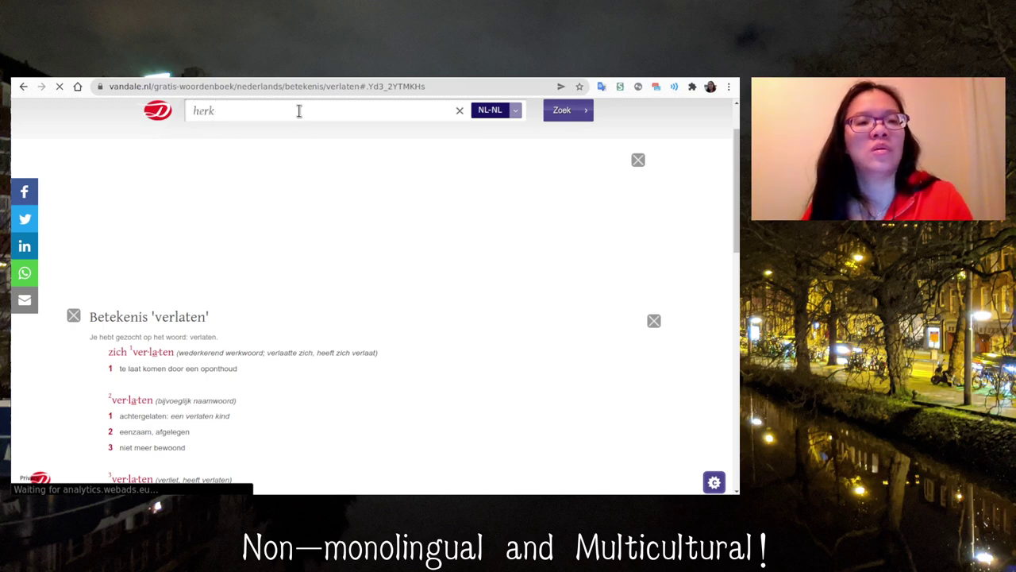
text(omst)
key(Return)
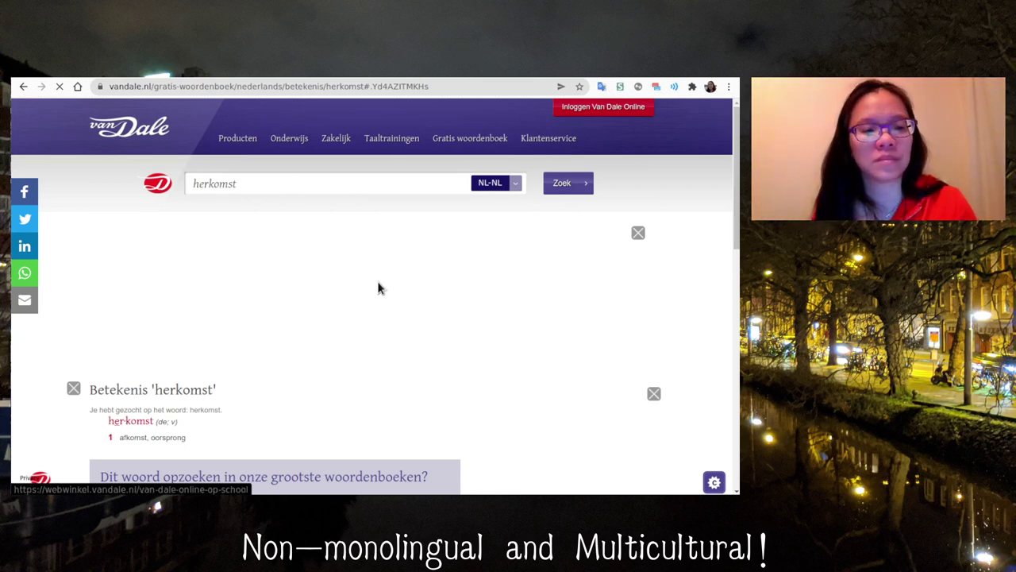
scroll(379, 288, down, 1)
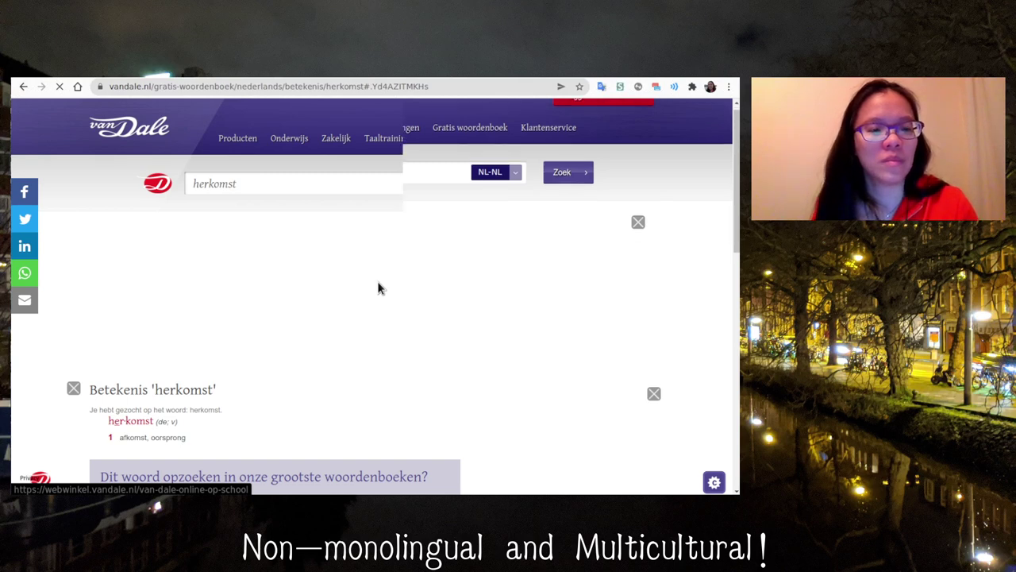
Step: Check the synonyms "afkomst" and "oorsprong" in the definition with the Google Translate extension
double_click(168, 366)
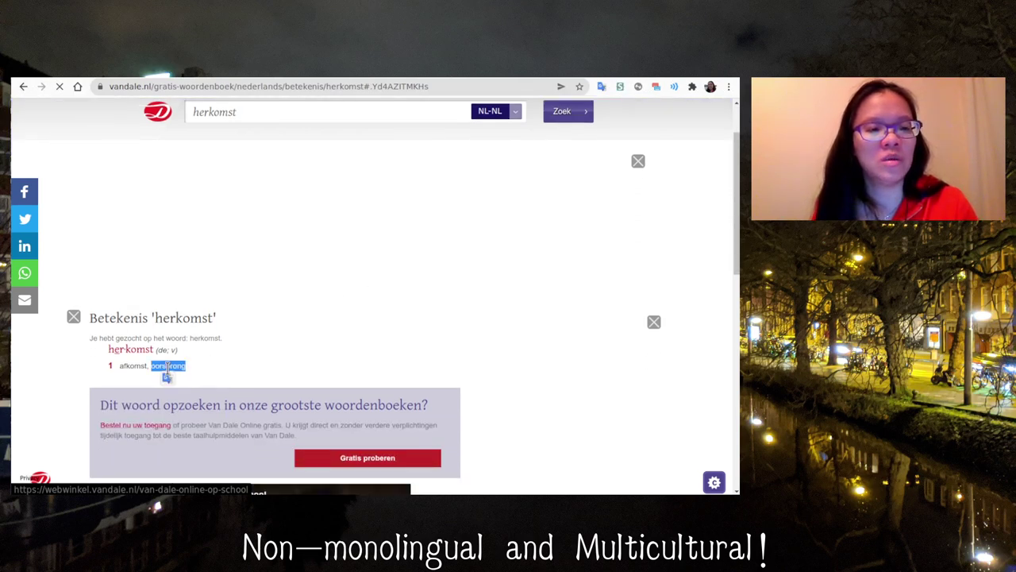
double_click(133, 365)
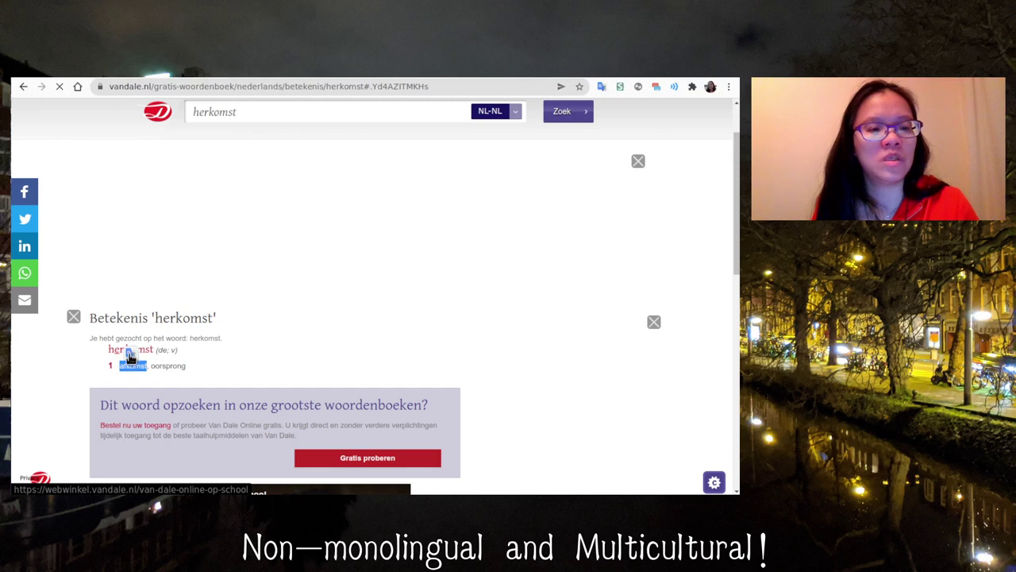
click(172, 380)
double_click(169, 366)
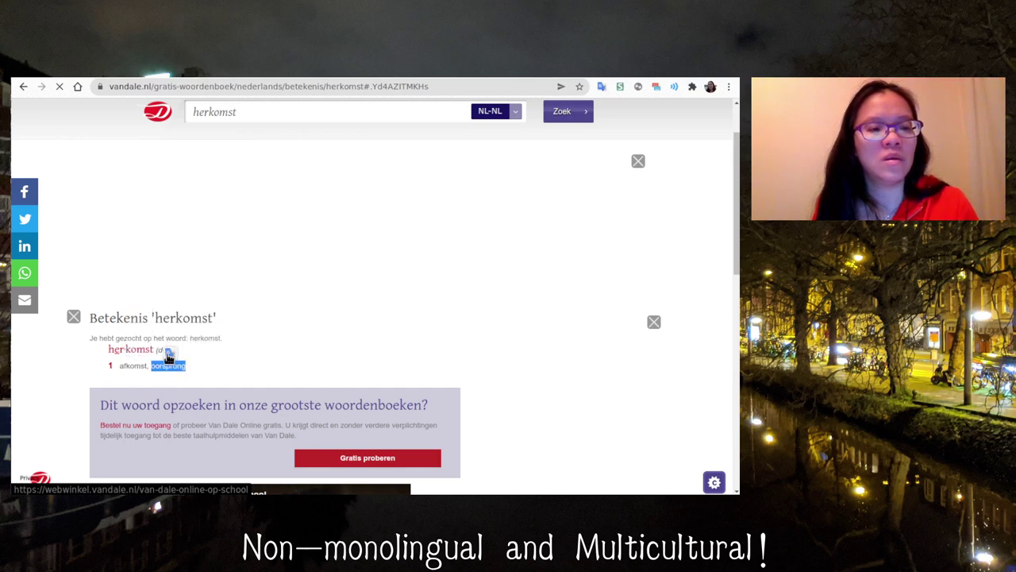
click(317, 320)
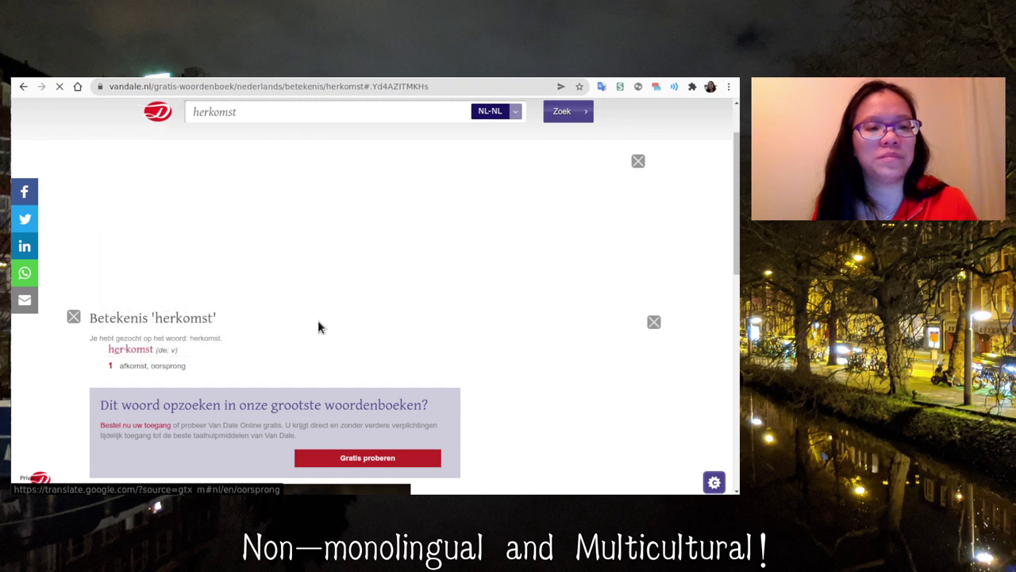
Step: Return to Anki and add a note with "de herkomst" as the Dutch and "the origin" as the English
key(alt+Tab)
text(de herkomst)
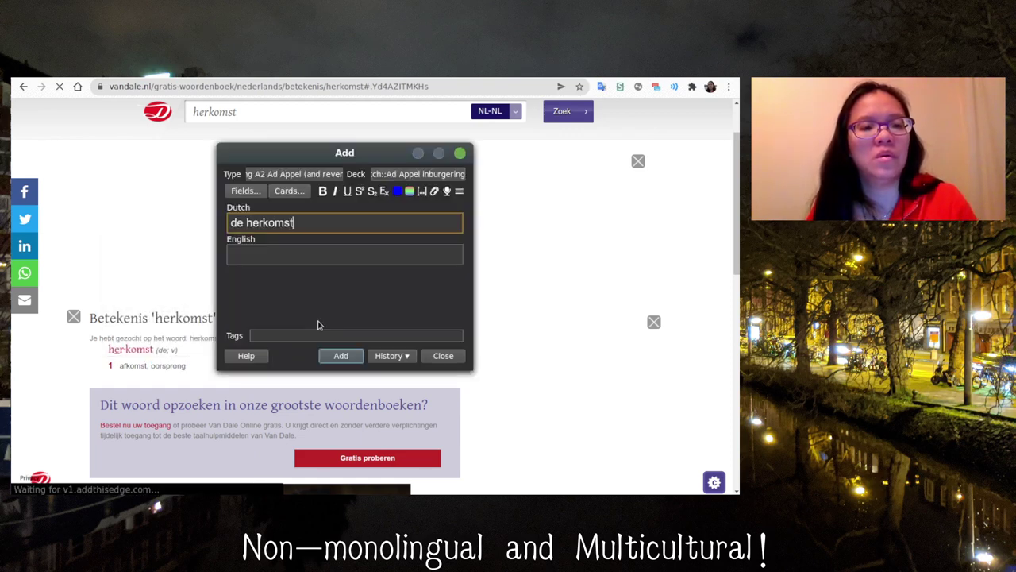
key(Tab)
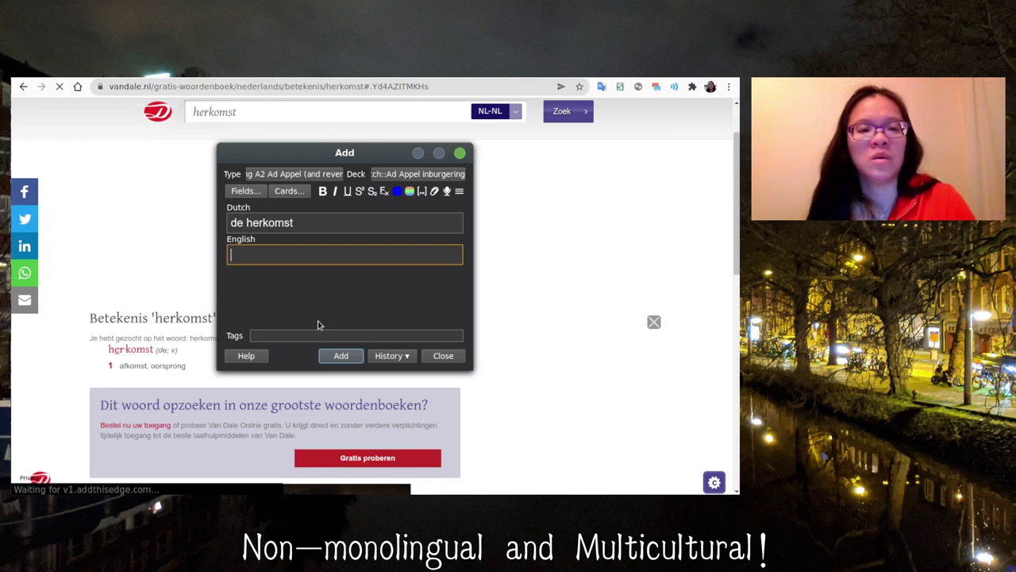
text(the origiin)
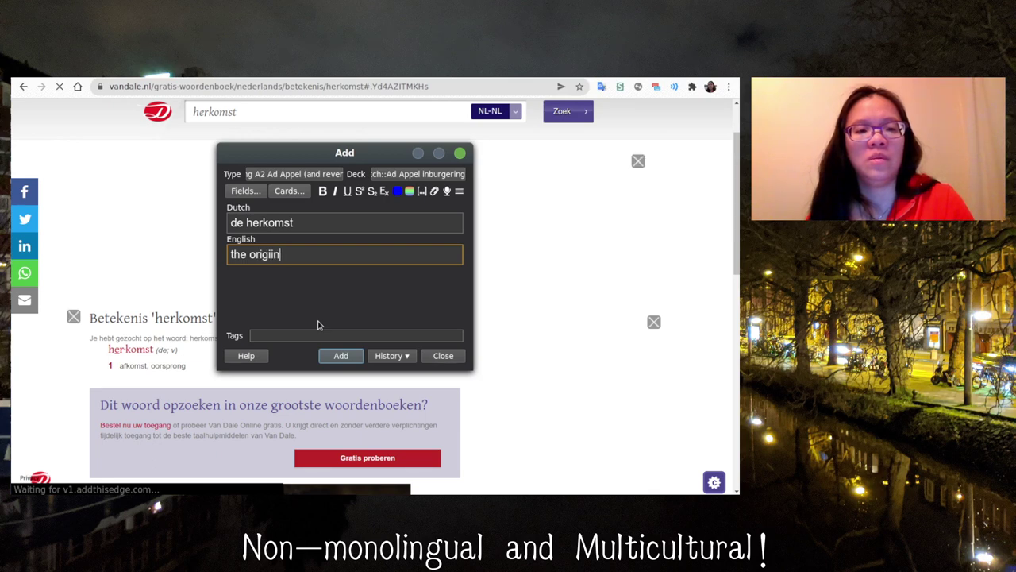
key(BackSpace)
key(BackSpace)
text(n)
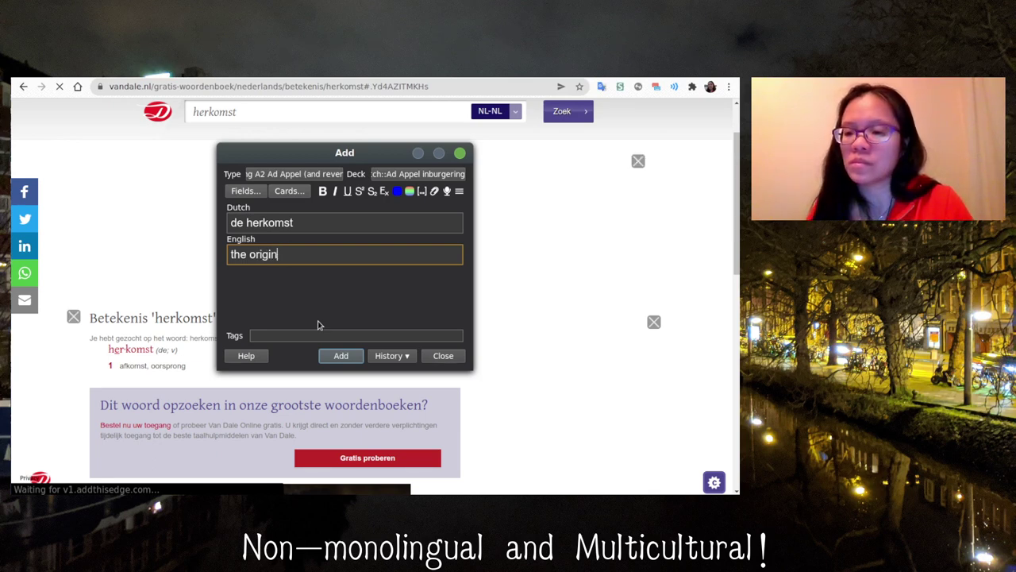
key(ctrl+Return)
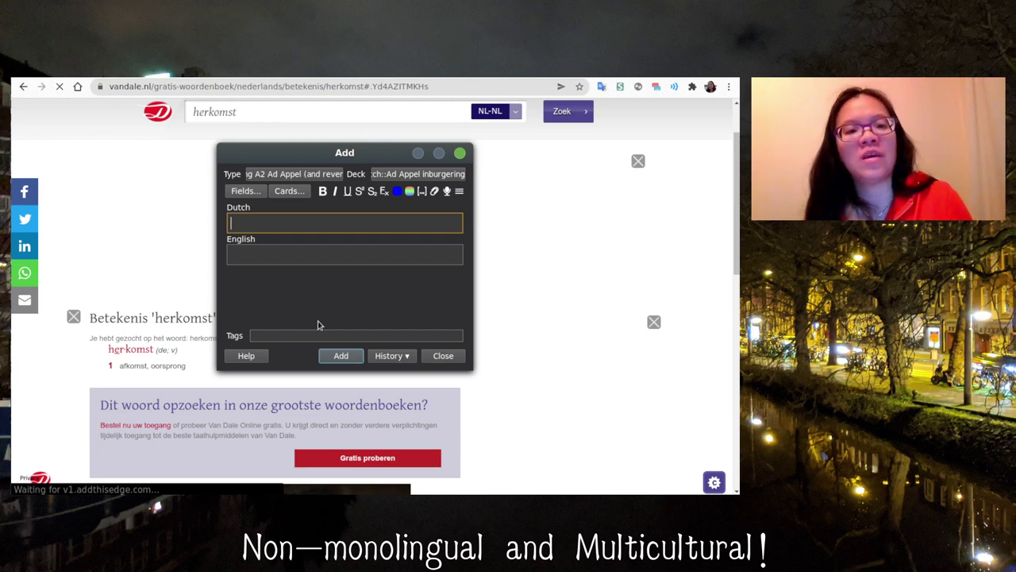
Step: Enter "verlaten" as the new note's Dutch word and open its existing duplicates in the card browser
click(393, 357)
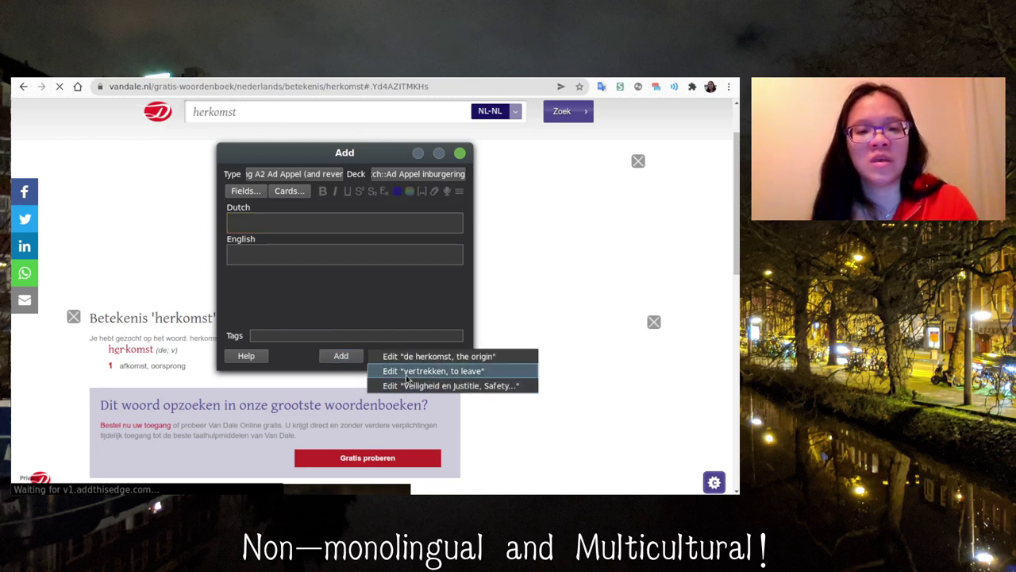
click(388, 321)
click(363, 223)
text(verlaten)
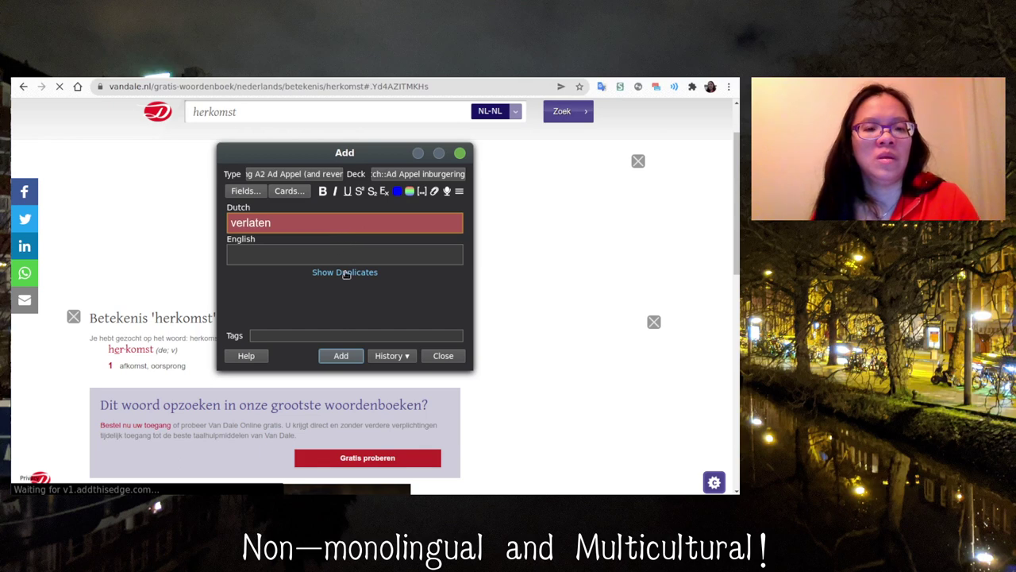
click(346, 273)
Step: Insert "behind" after "to leave" in the English field of the existing "verlaten" note
click(337, 309)
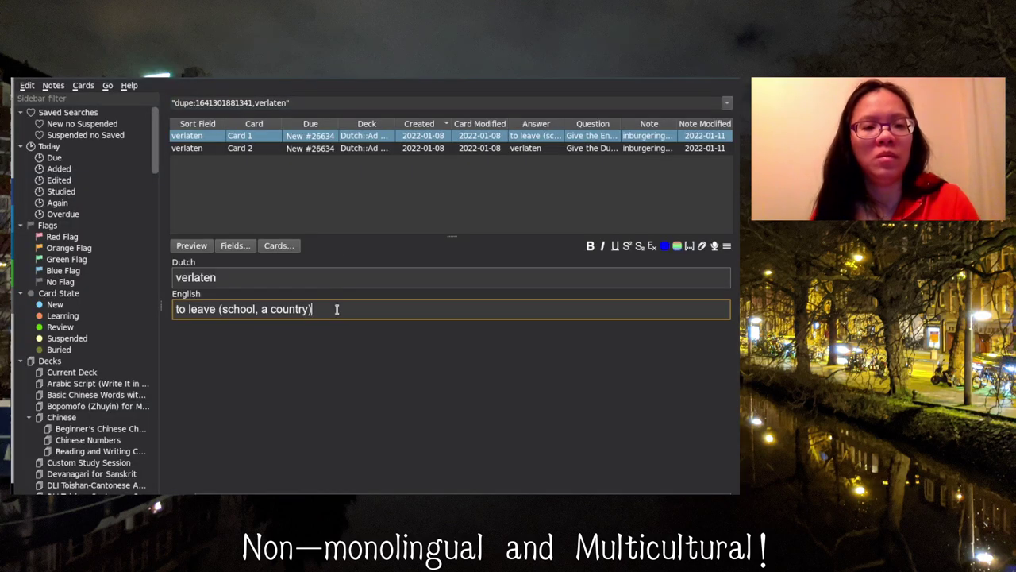
key(Left)
key(Left)
key(Left)
key(Left)
key(Left)
key(Left)
key(Left)
key(Left)
key(Left)
key(Left)
key(Left)
key(Left)
key(Left)
key(Left)
key(Left)
key(Left)
key(Left)
key(Left)
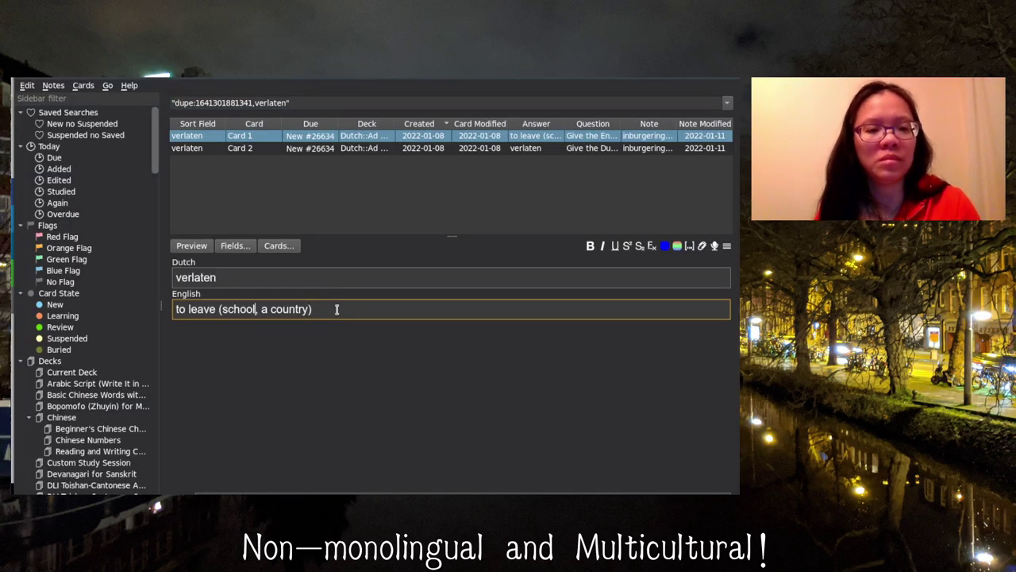
text(behind)
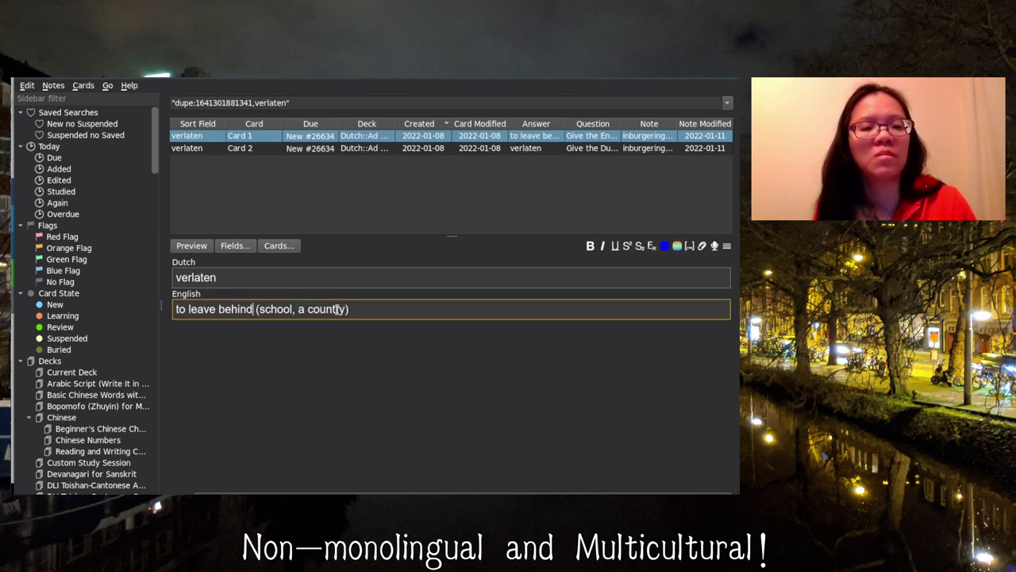
Step: Remove "(school, a country)" from the English field of the "verlaten" note and close the card browser
key(shift+Right)
key(shift+Right)
key(shift+Right)
key(shift+Right)
key(shift+Right)
key(shift+Right)
key(shift+Right)
key(shift+Right)
key(shift+Right)
key(shift+Right)
key(shift+Right)
key(shift+Right)
key(shift+Right)
key(shift+Right)
key(shift+Right)
key(shift+Right)
key(shift+Right)
key(shift+Right)
key(shift+Right)
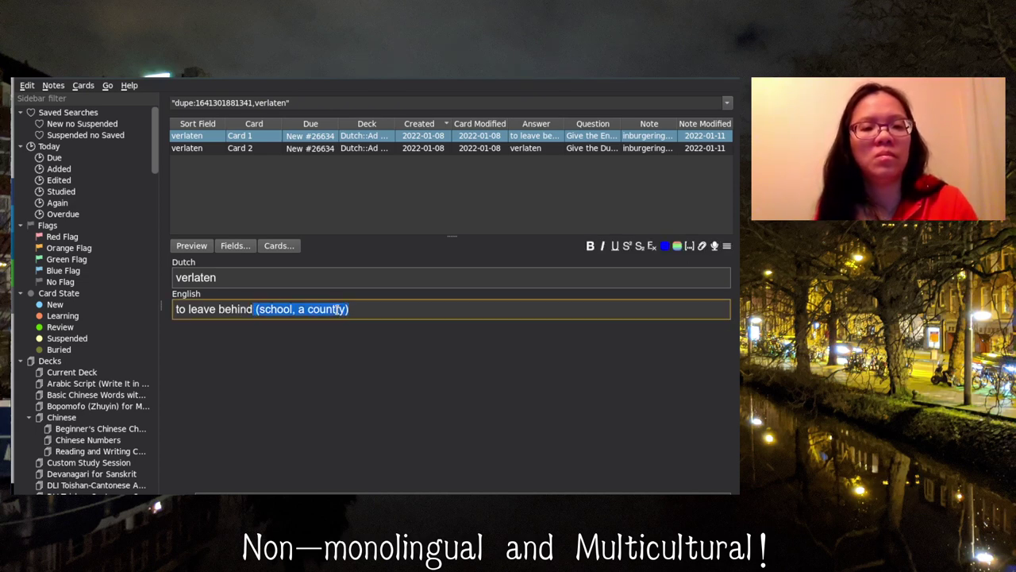
key(BackSpace)
key(Escape)
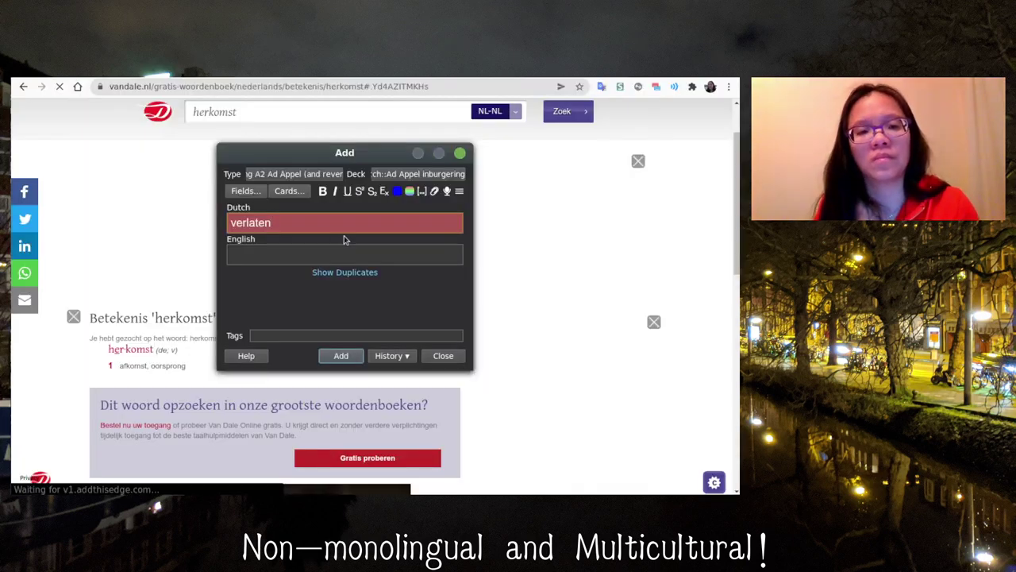
key(BackSpace)
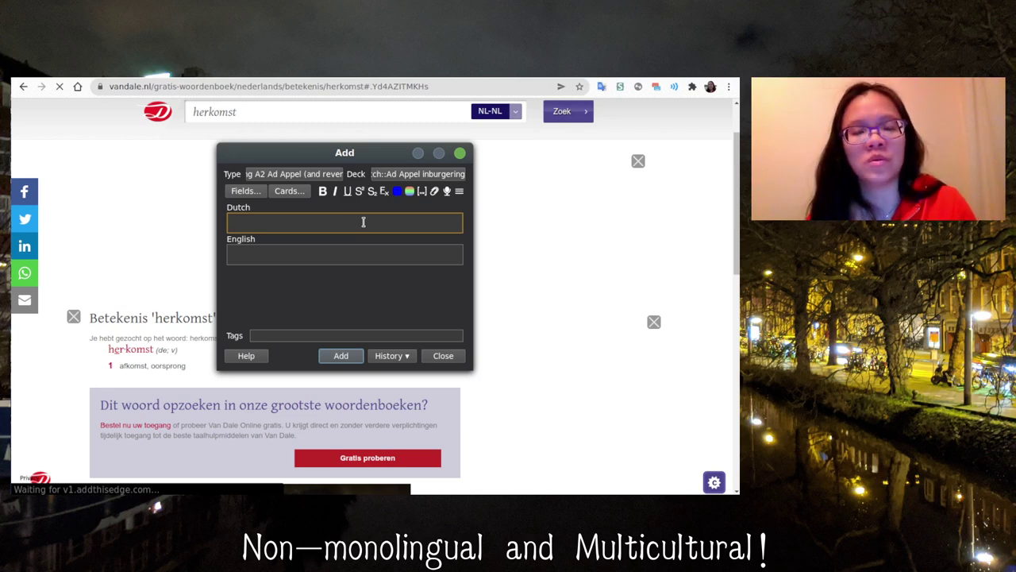
text(de her)
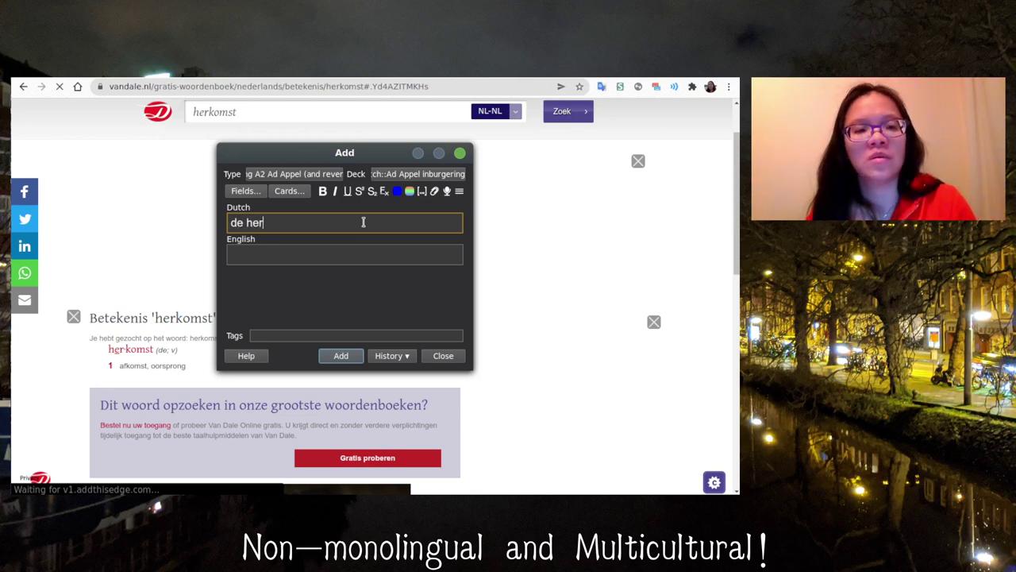
click(389, 355)
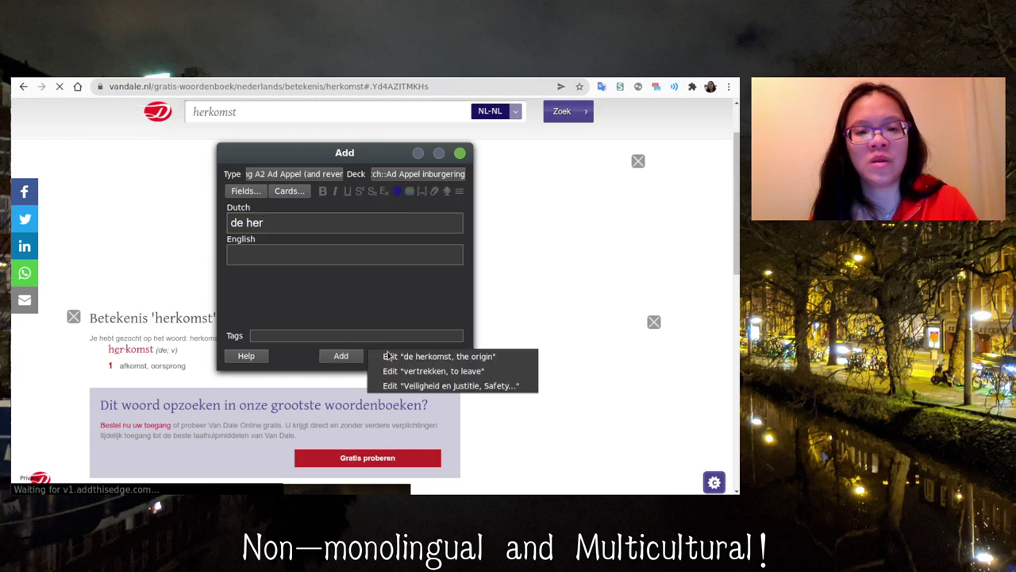
click(334, 223)
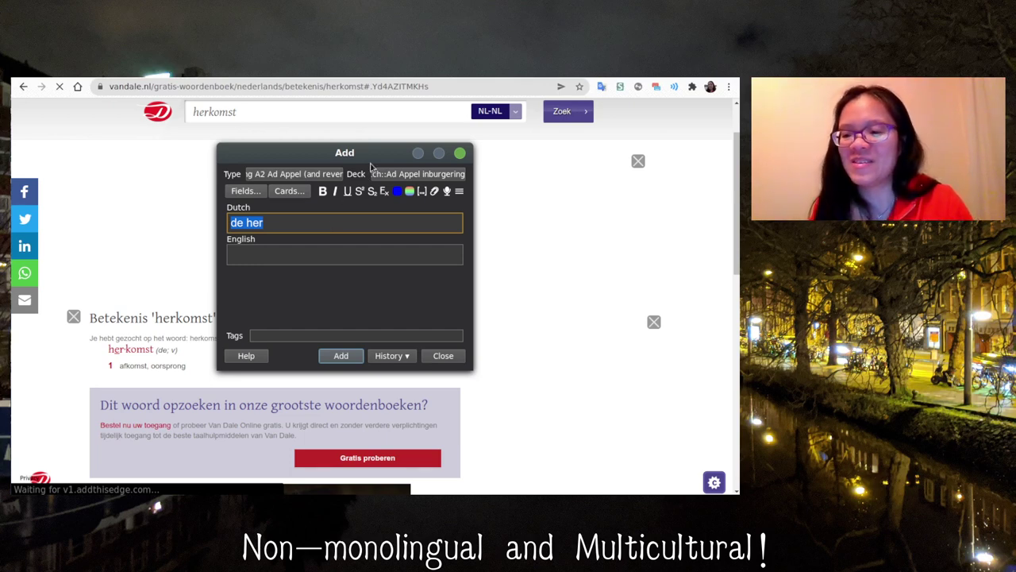
Step: Switch to the Van Dale page in the browser and look up the meaning of "aankomst"
click(345, 113)
text(aankomst)
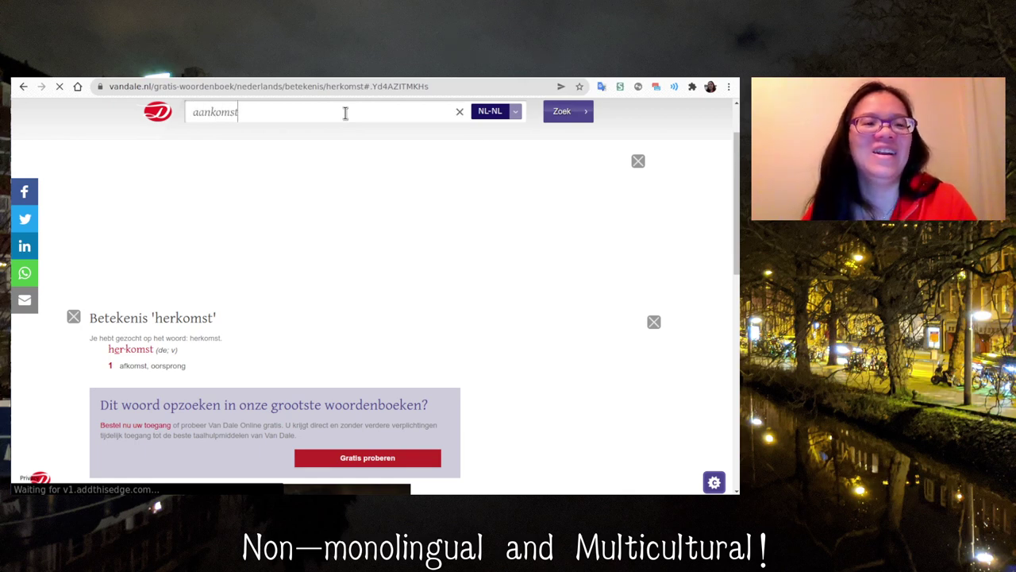
key(Return)
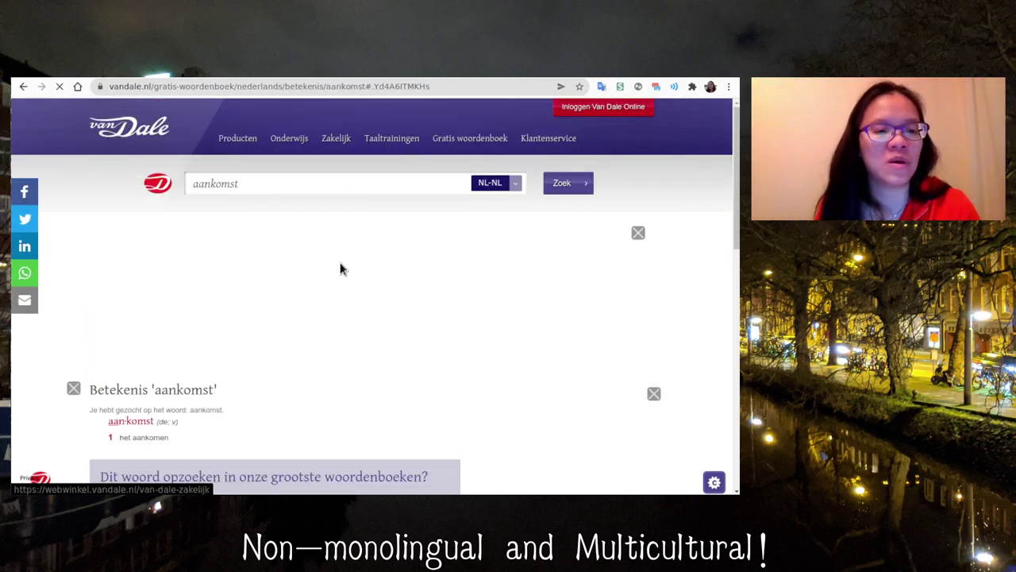
scroll(340, 268, down, 2)
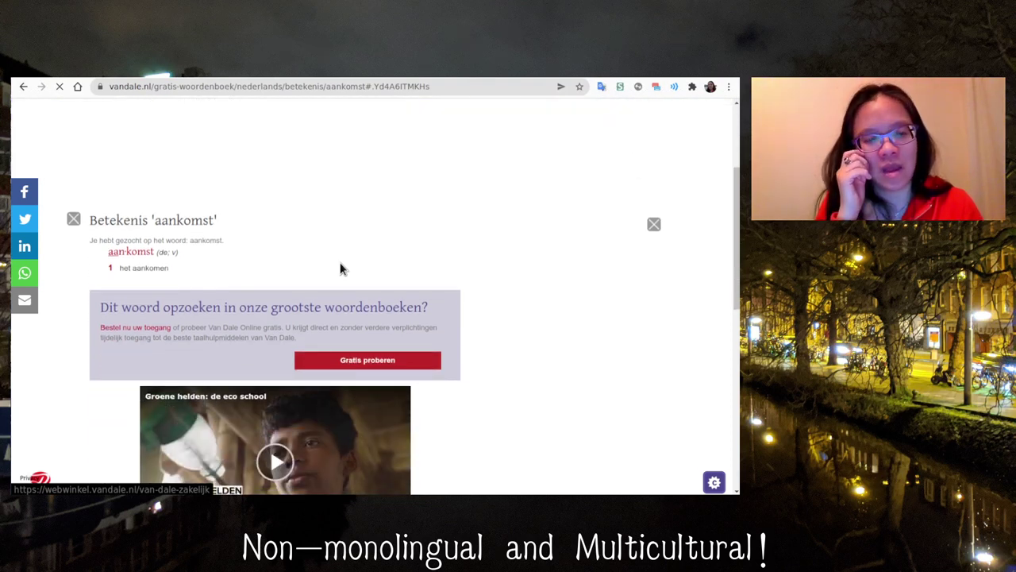
Step: Translate "aankomst" with the browser's Google Translate extension
click(601, 86)
text(aan)
text(komst)
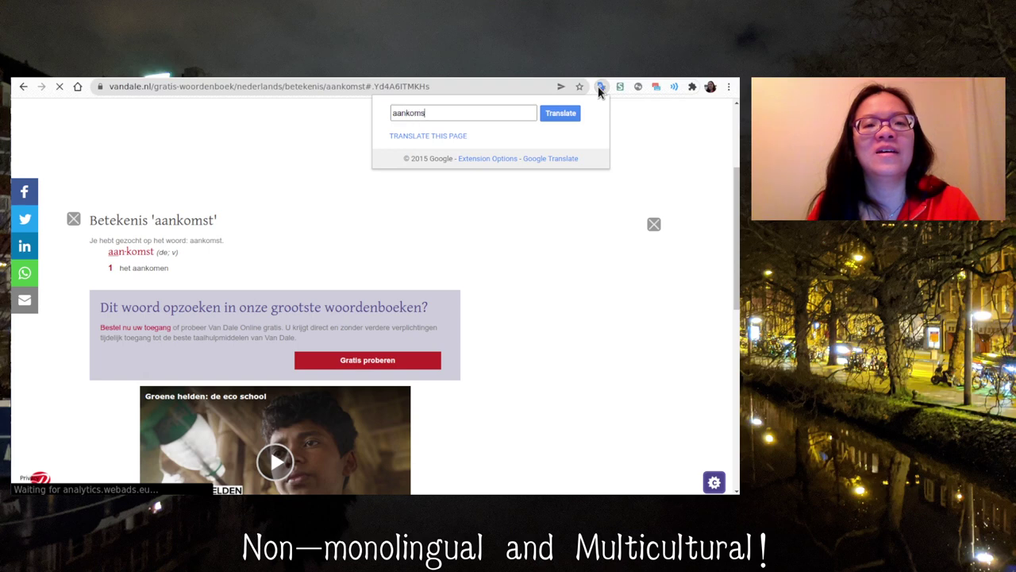
key(Return)
Step: Return to Anki and add a note with "de aankomst" as the Dutch and "the arrival" as the English
key(alt+Tab)
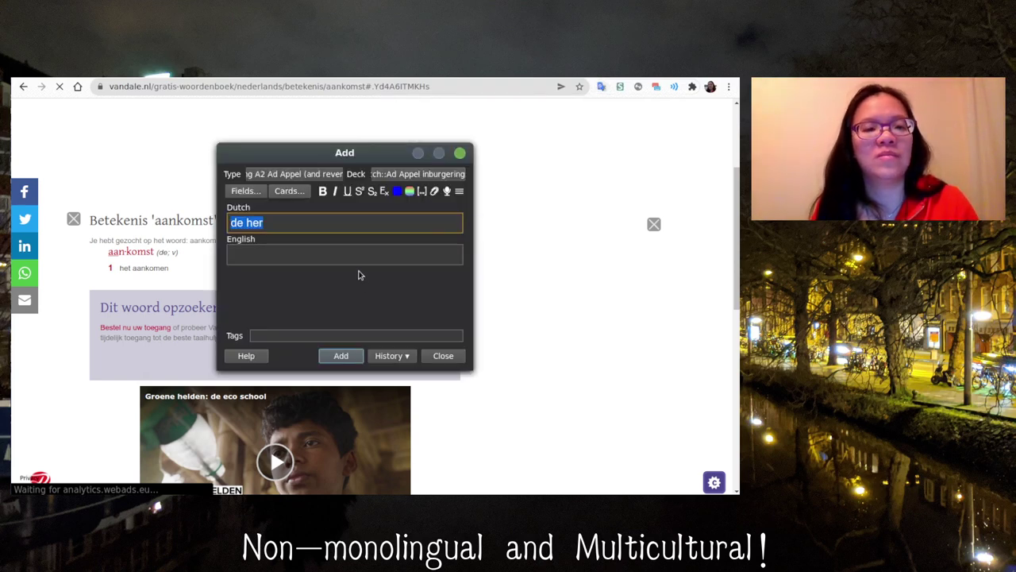
text(de aankomst)
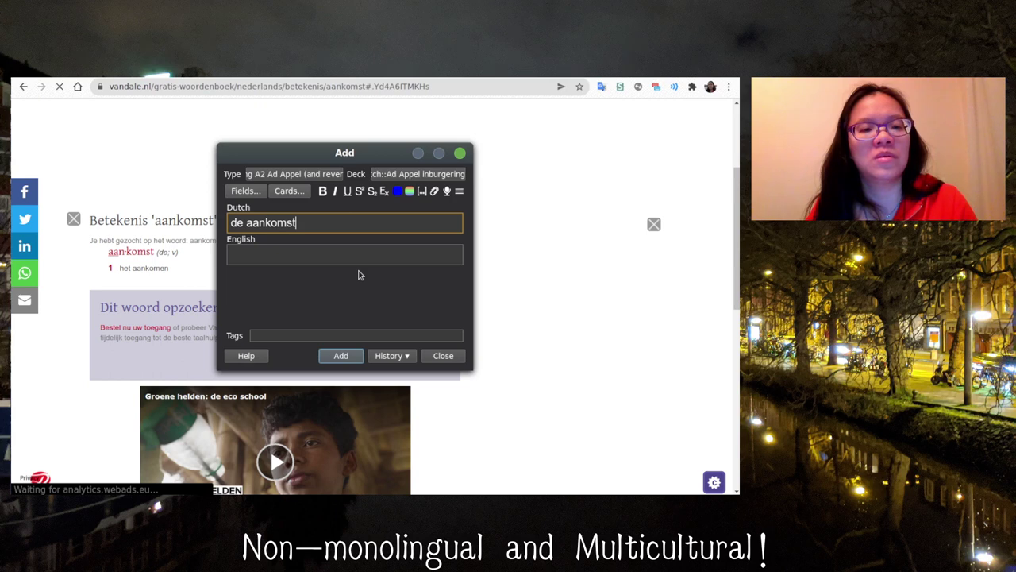
key(Tab)
text(the arrival)
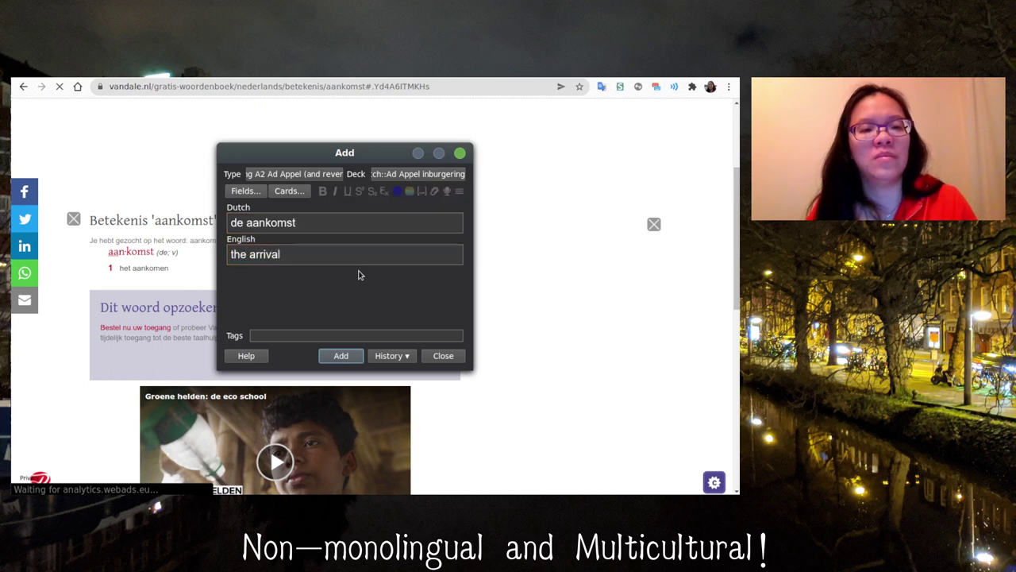
key(ctrl+Return)
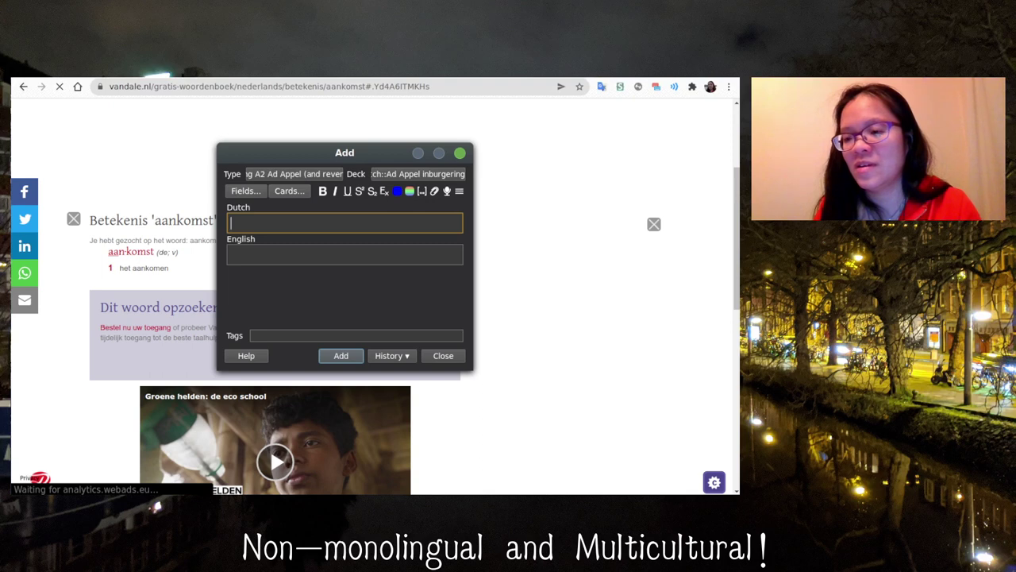
Step: Switch to the Van Dale page in the browser and look up the meaning of "steun"
key(alt+Tab)
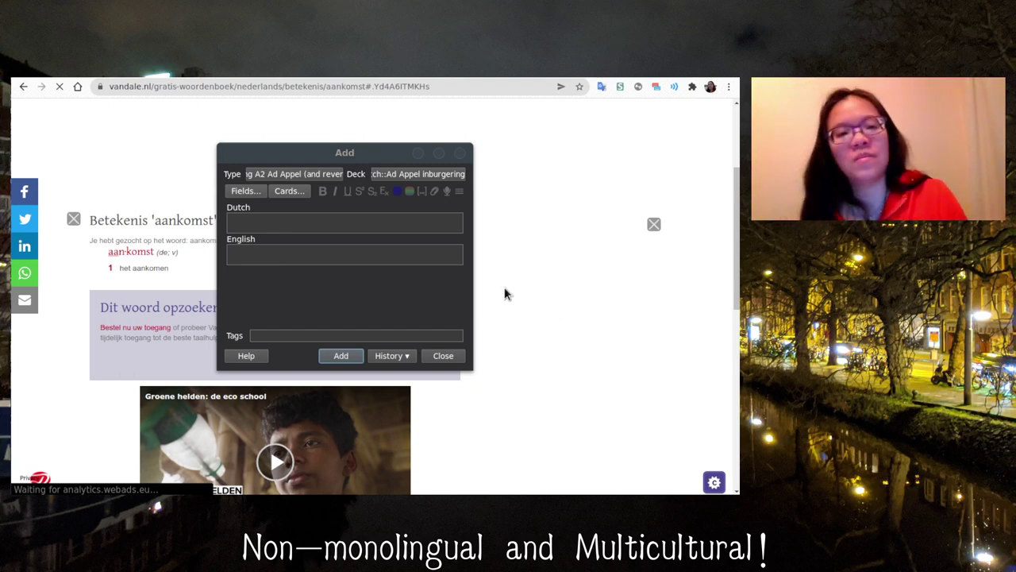
key(Escape)
scroll(328, 201, up, 3)
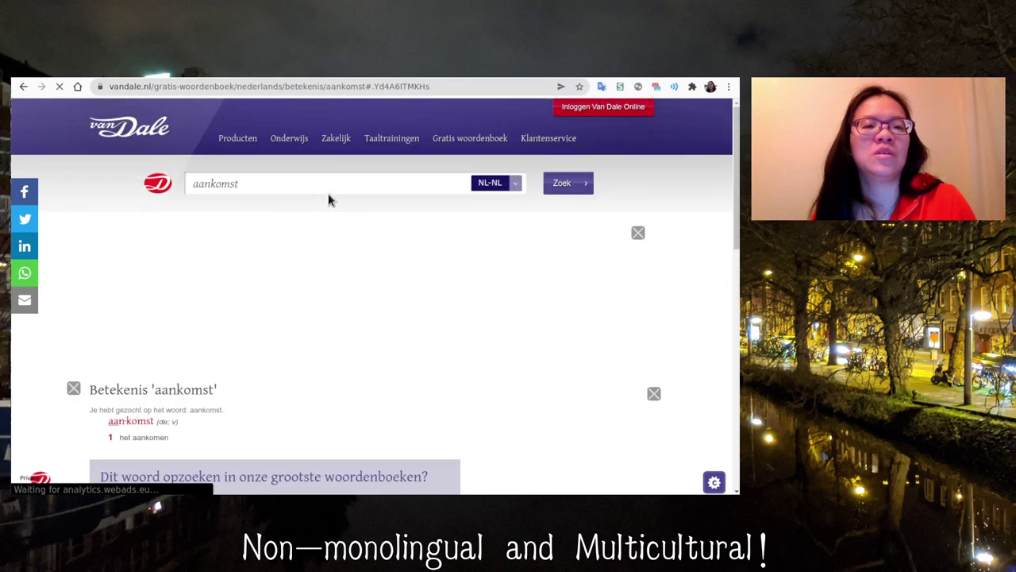
click(328, 194)
text(stu)
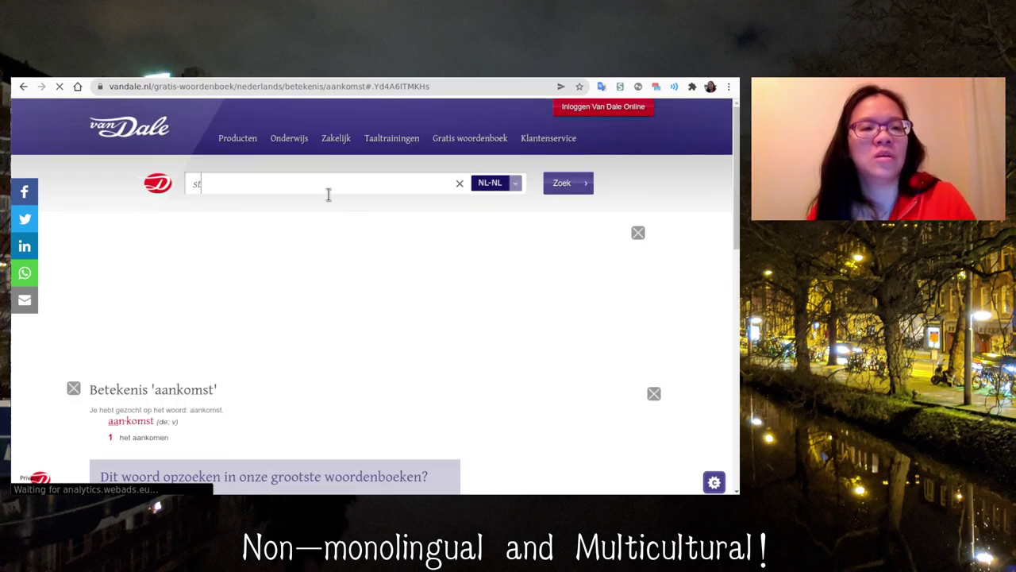
key(BackSpace)
text(eun)
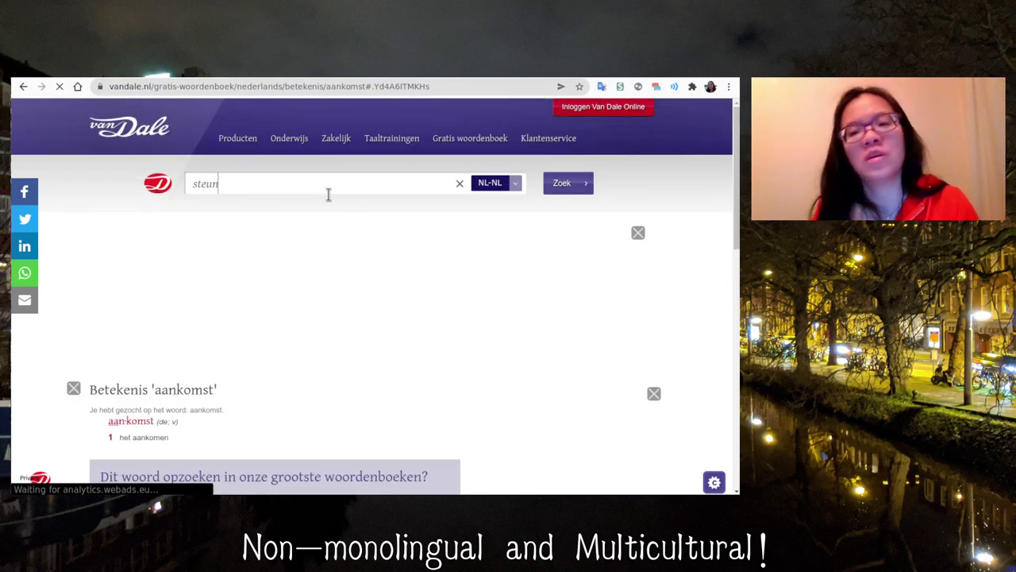
key(Return)
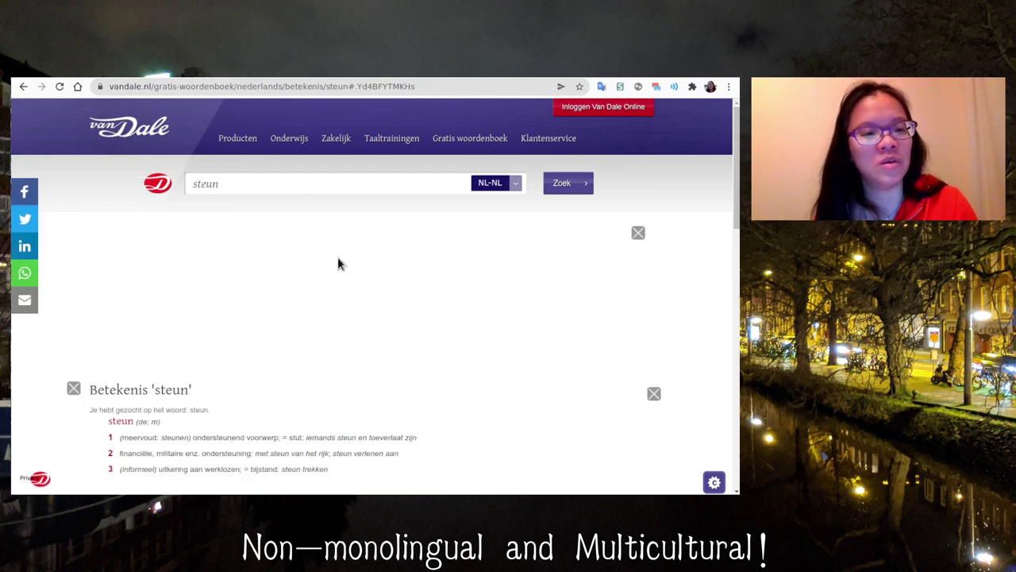
scroll(337, 263, down, 3)
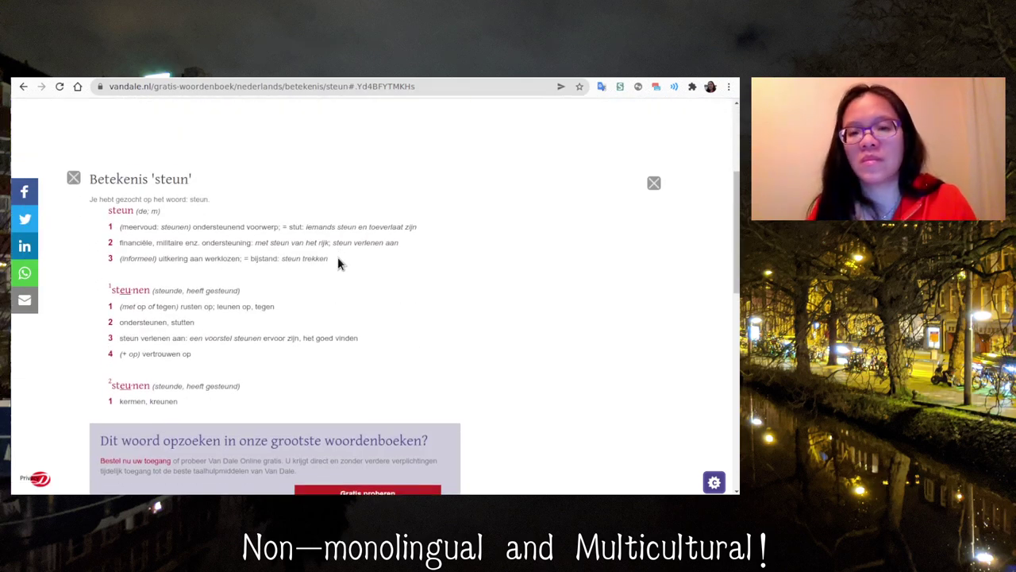
Step: Return to Anki and add a note with "de steun" as the Dutch and "the support" as the English
key(alt+Tab)
key(alt+Tab)
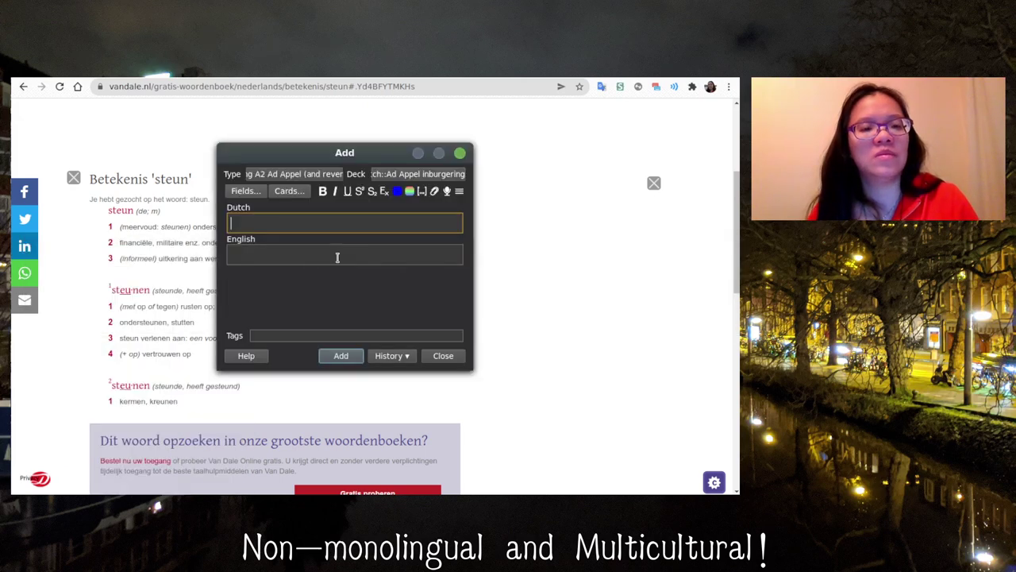
text(de steu)
key(BackSpace)
text(eun)
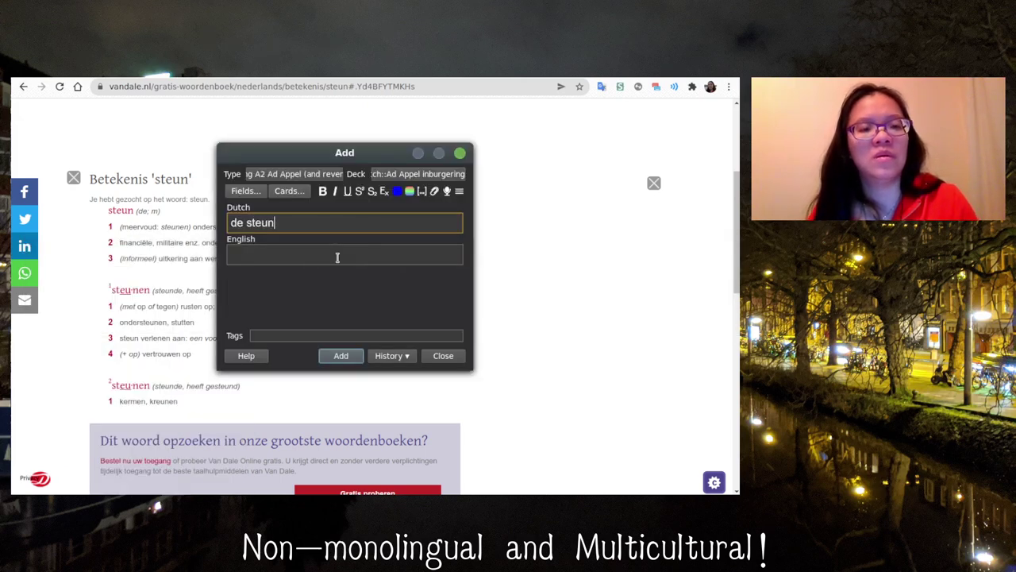
key(Tab)
text(the support)
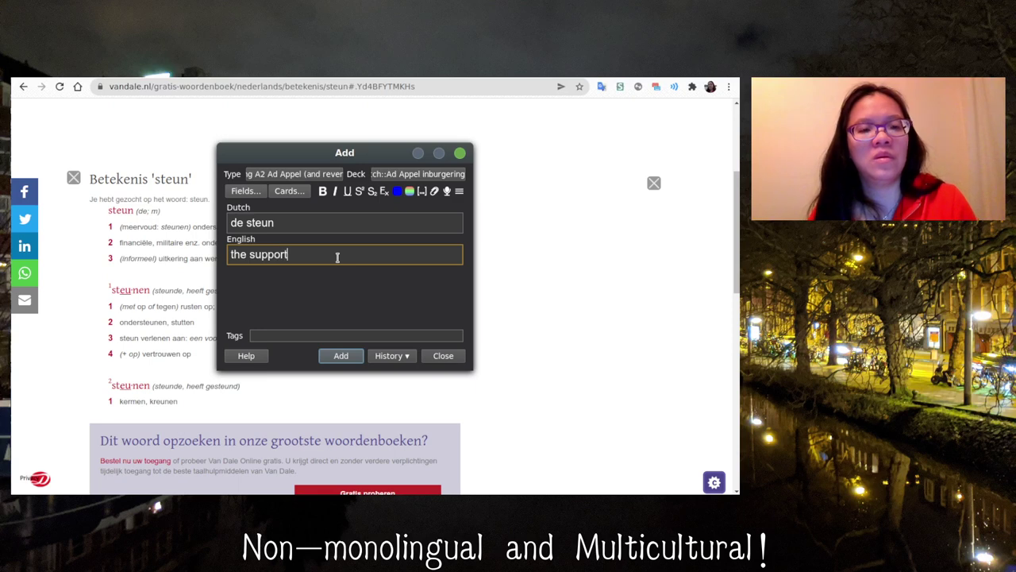
key(ctrl+Return)
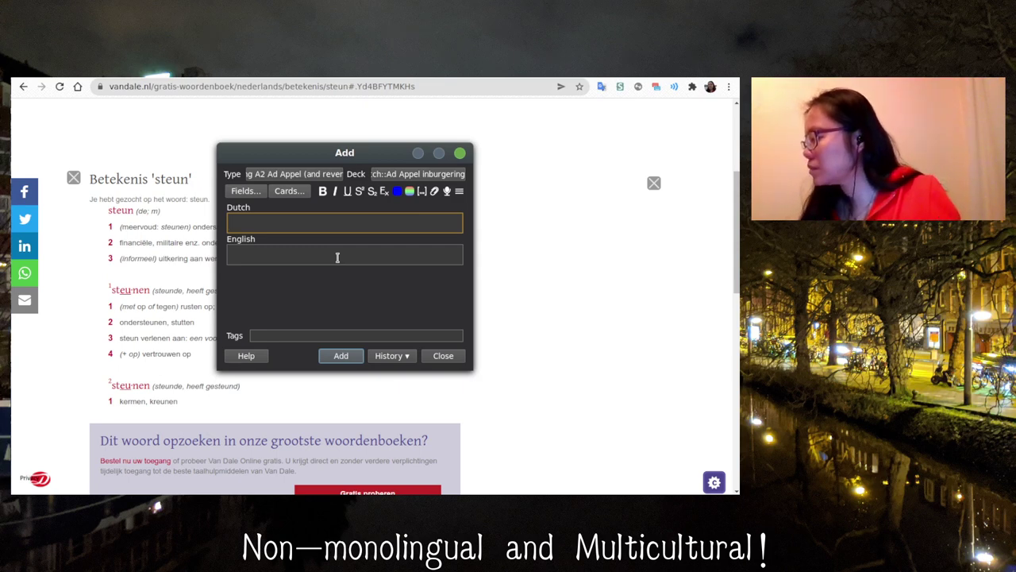
Step: Enter "de ambtenaar" as the new note's Dutch word
text(de )
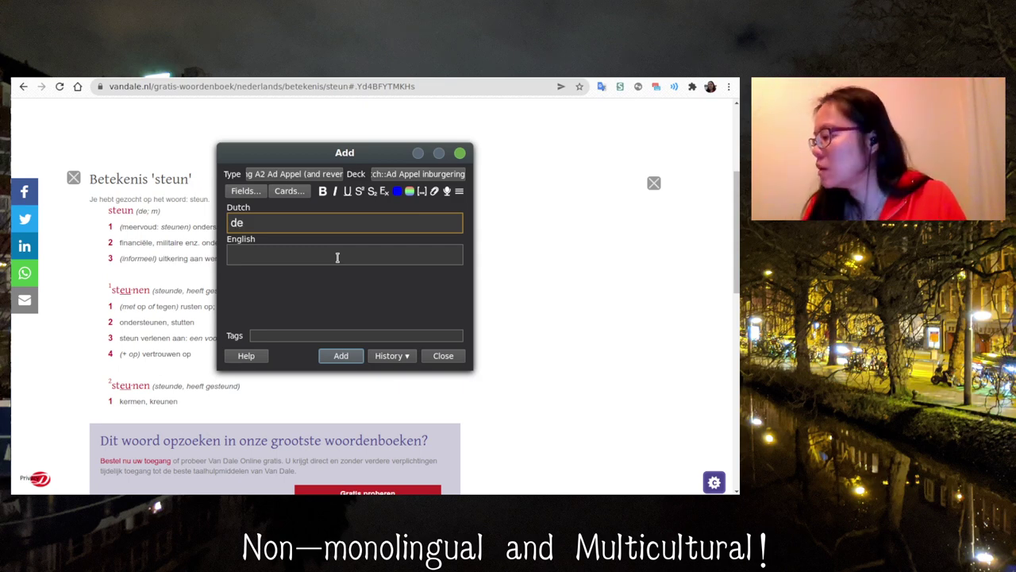
text(ambt)
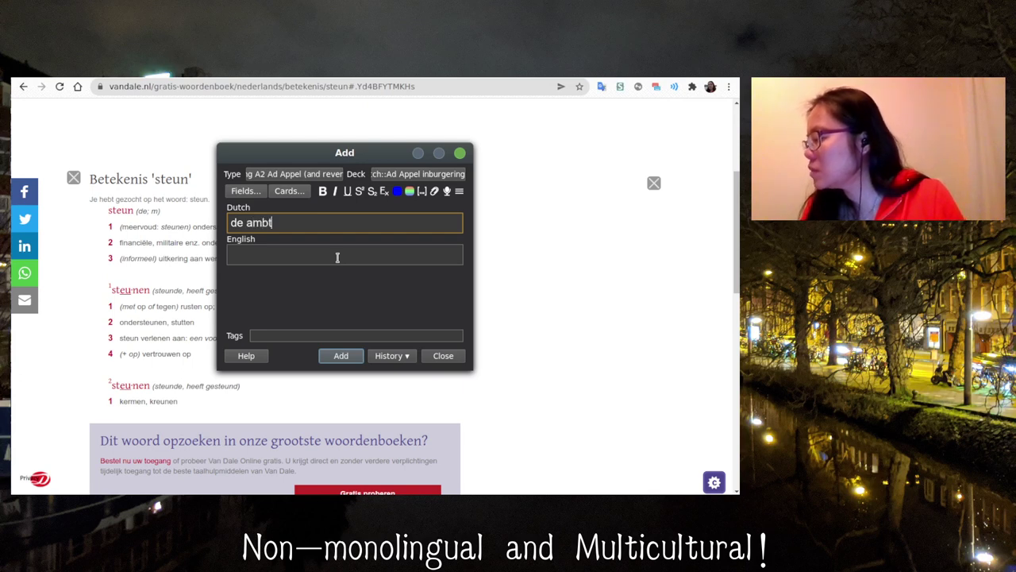
text(e)
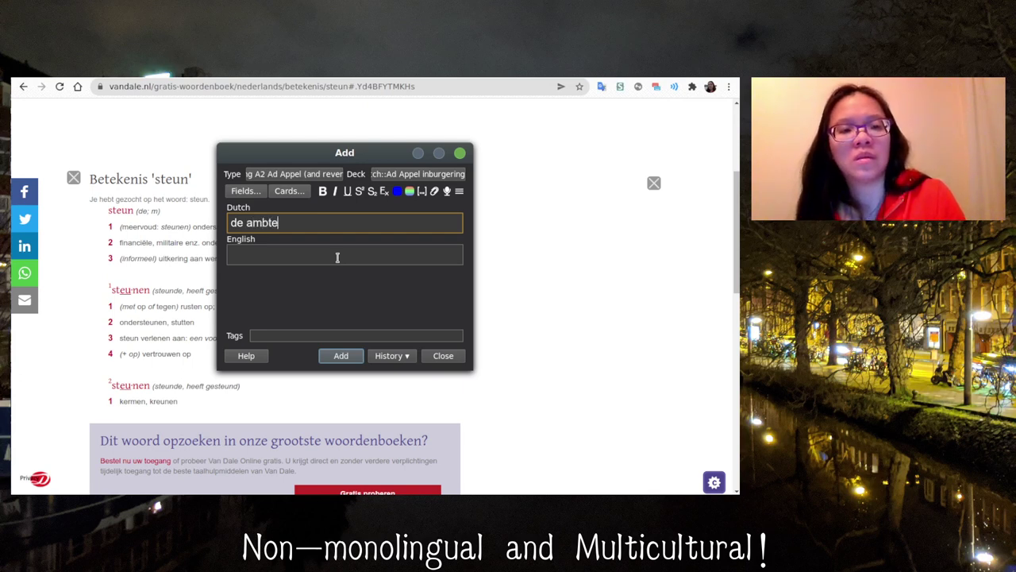
text(naar)
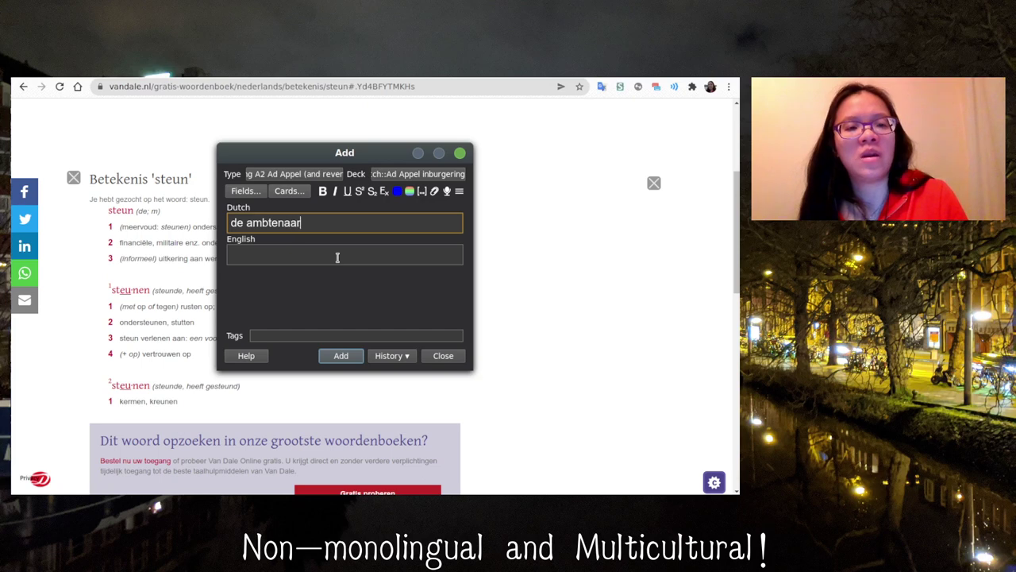
Step: Switch to the Van Dale page in the browser and look up the meaning and article of "ambtenaar"
click(521, 228)
scroll(521, 228, up, 5)
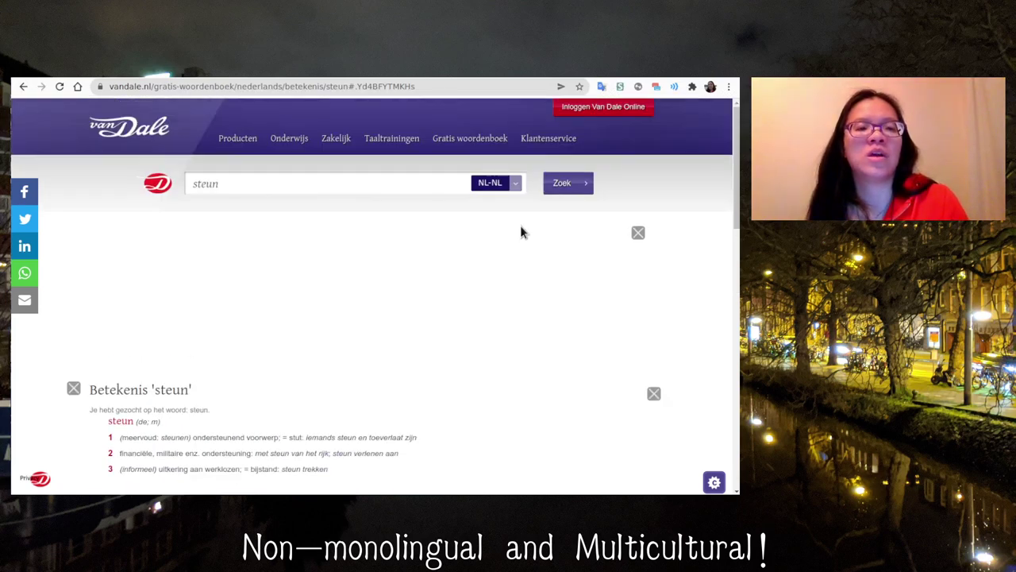
triple_click(422, 191)
key(BackSpace)
text(ambtenaar)
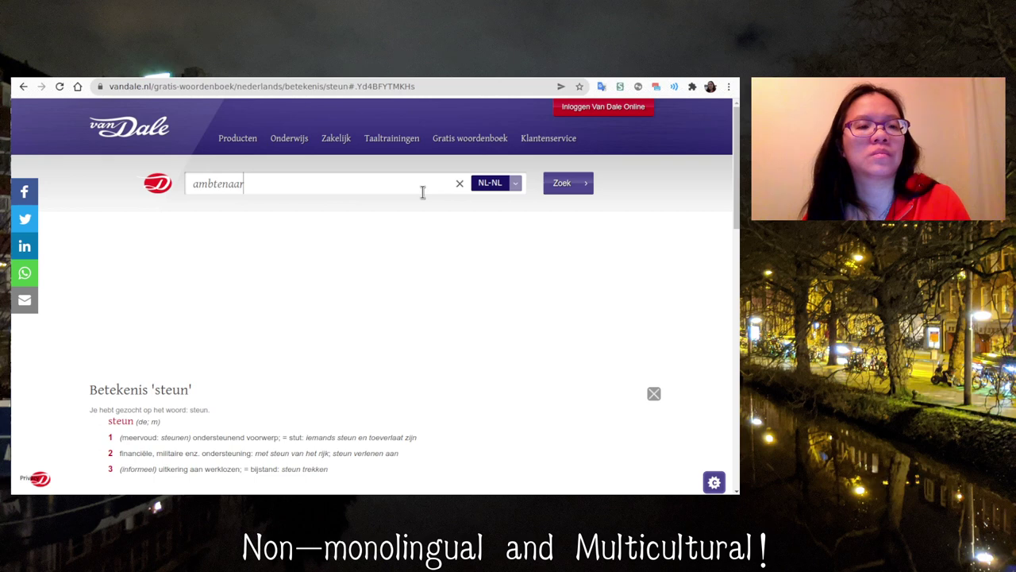
key(Return)
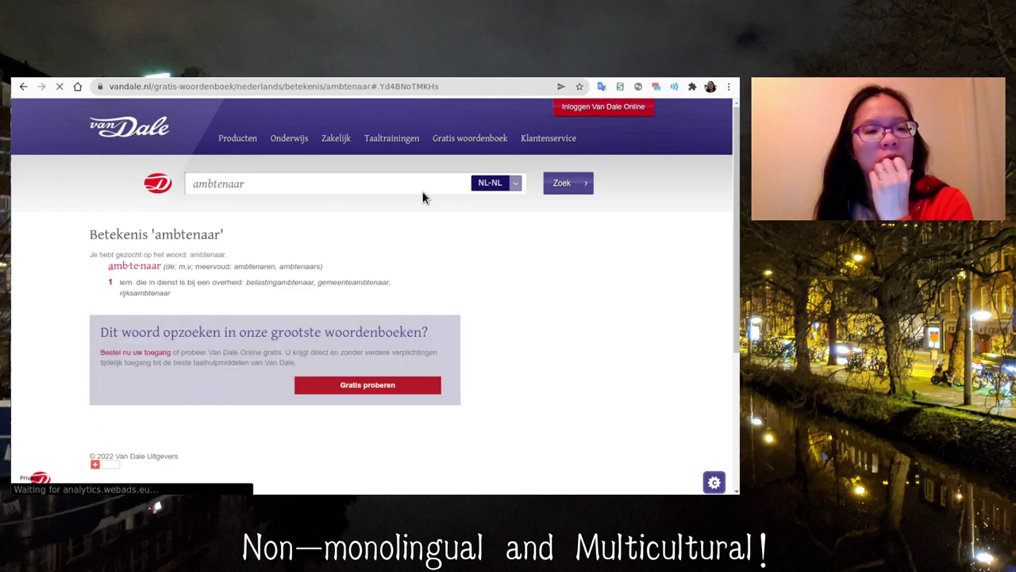
scroll(362, 277, down, 1)
scroll(362, 277, down, 1)
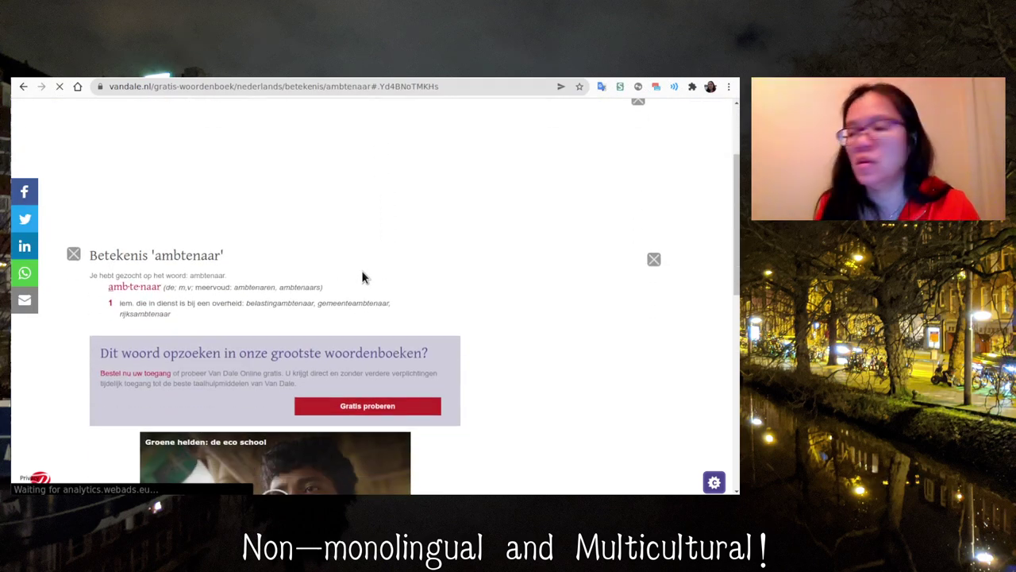
Step: Translate "ambtenaar" with the browser's Google Translate extension
key(alt+Tab)
click(602, 86)
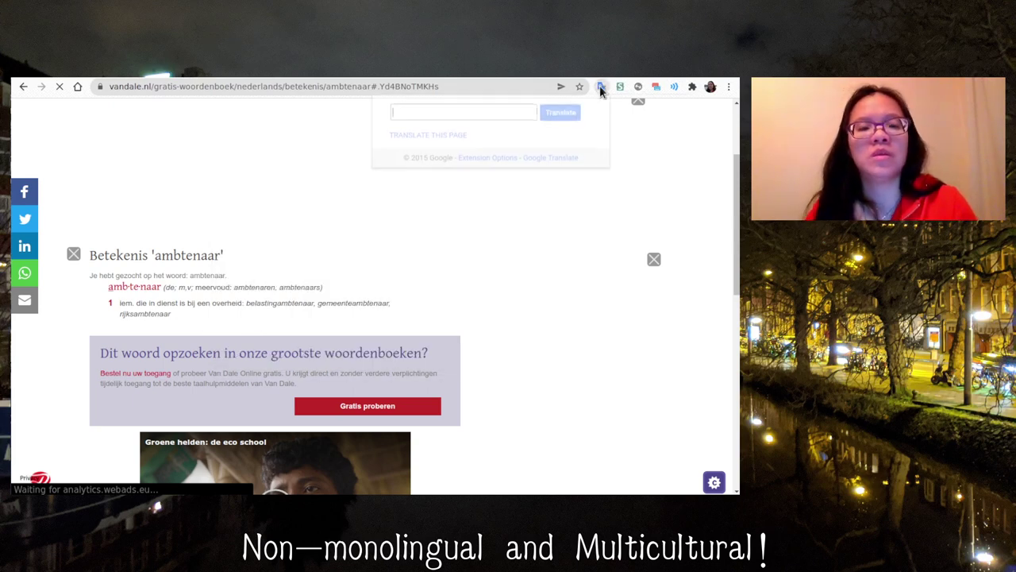
text(ambtenaar)
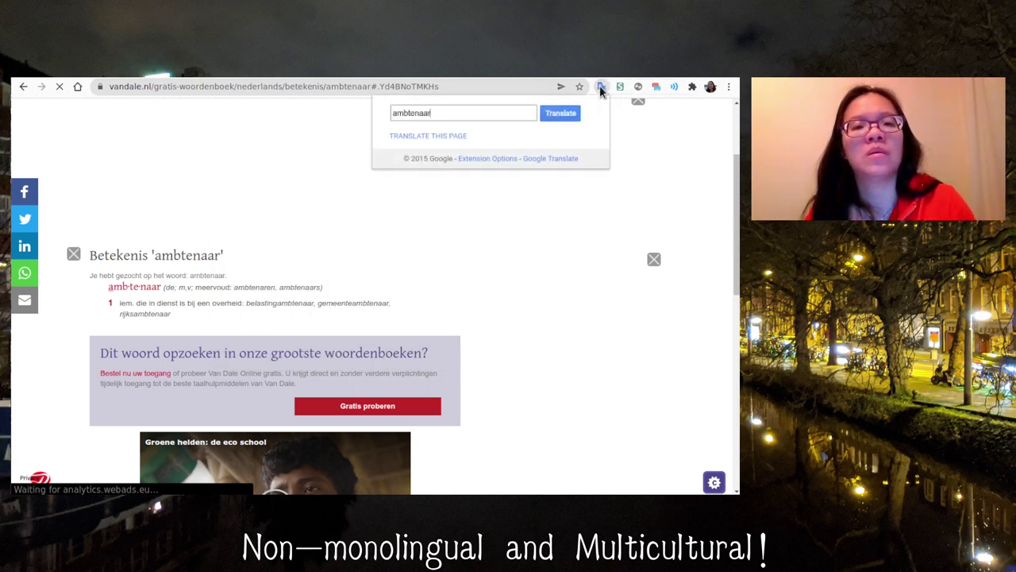
key(Return)
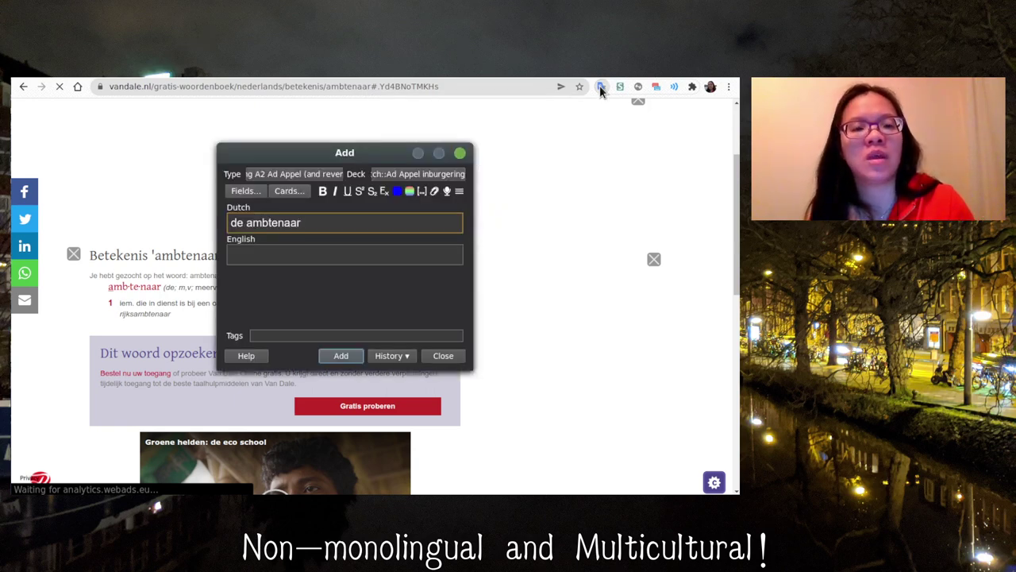
Step: Enter "the official, officer" as the English for "de ambtenaar" and add the note
click(343, 260)
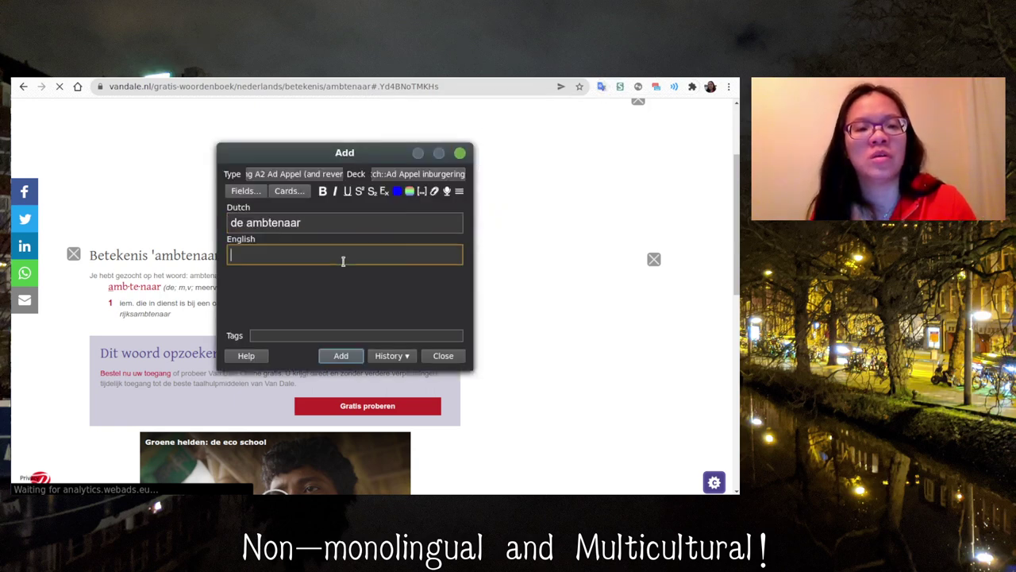
text(the offic)
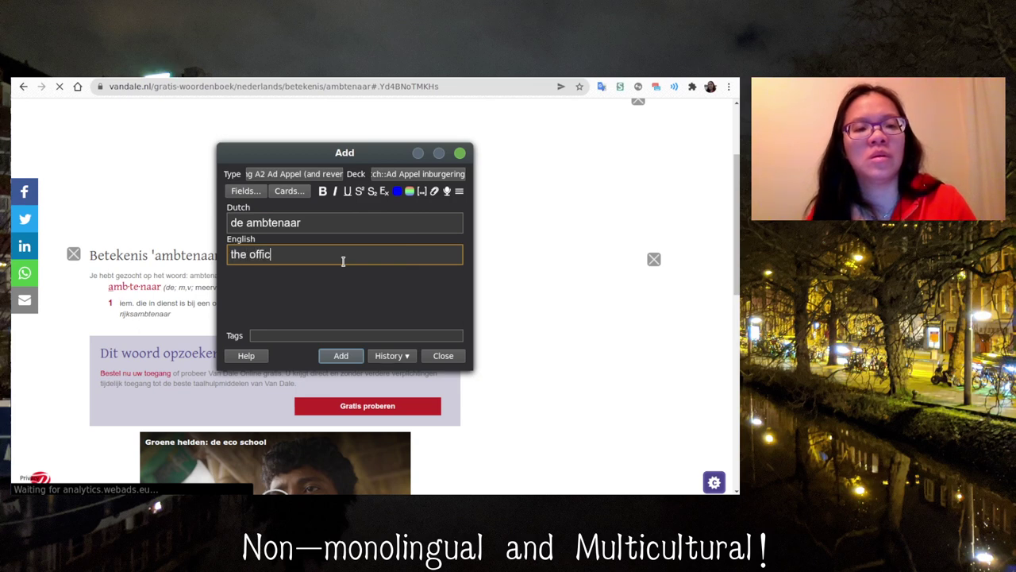
text(ial, officer)
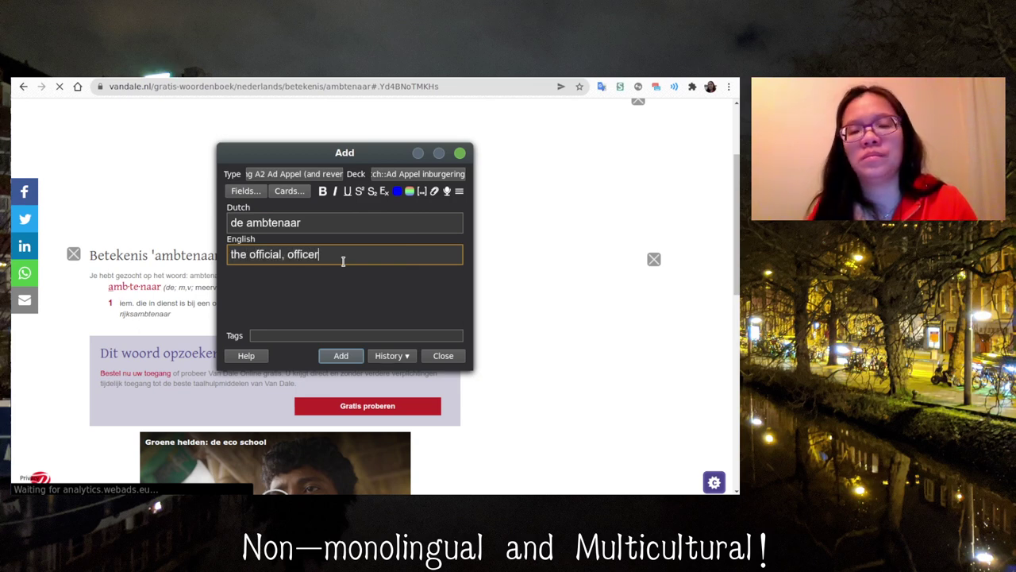
key(ctrl+Return)
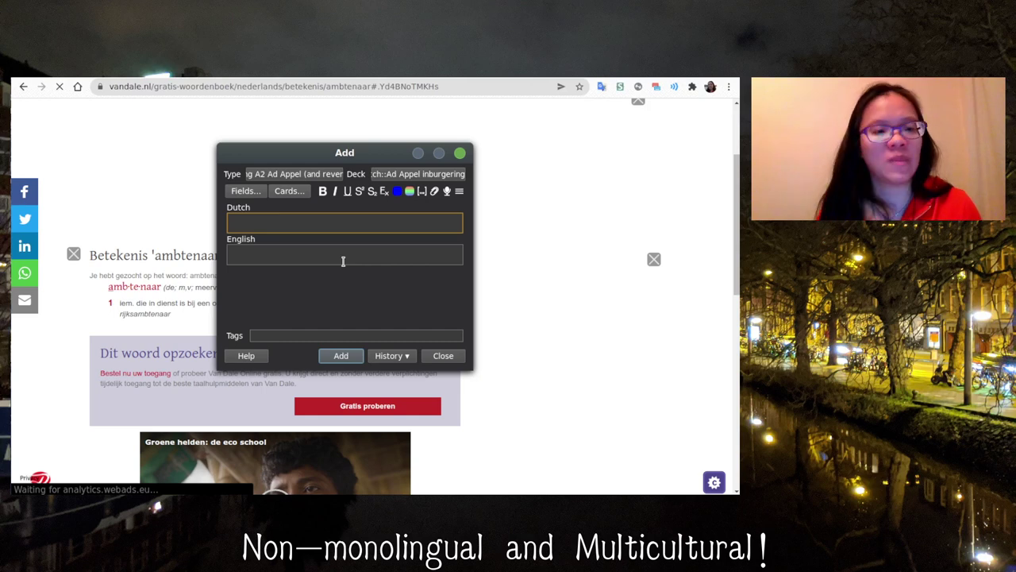
Step: Return to the Van Dale page and translate the word "overheid" in the definition of "ambtenaar"
key(Escape)
double_click(219, 303)
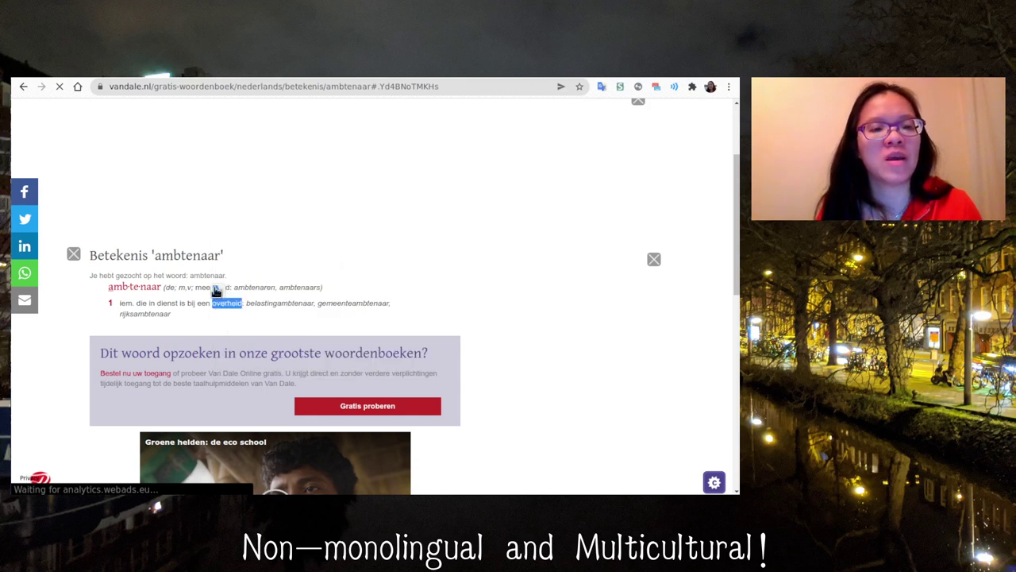
click(216, 292)
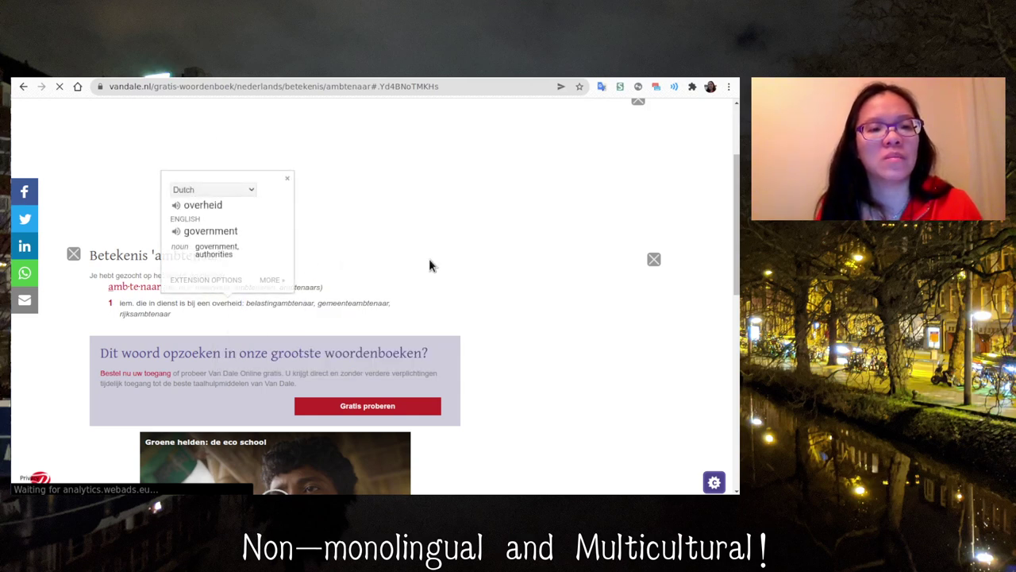
Step: Reopen the just-added "de ambtenaar" note in Anki and change its English to "the government official"
key(alt+Tab)
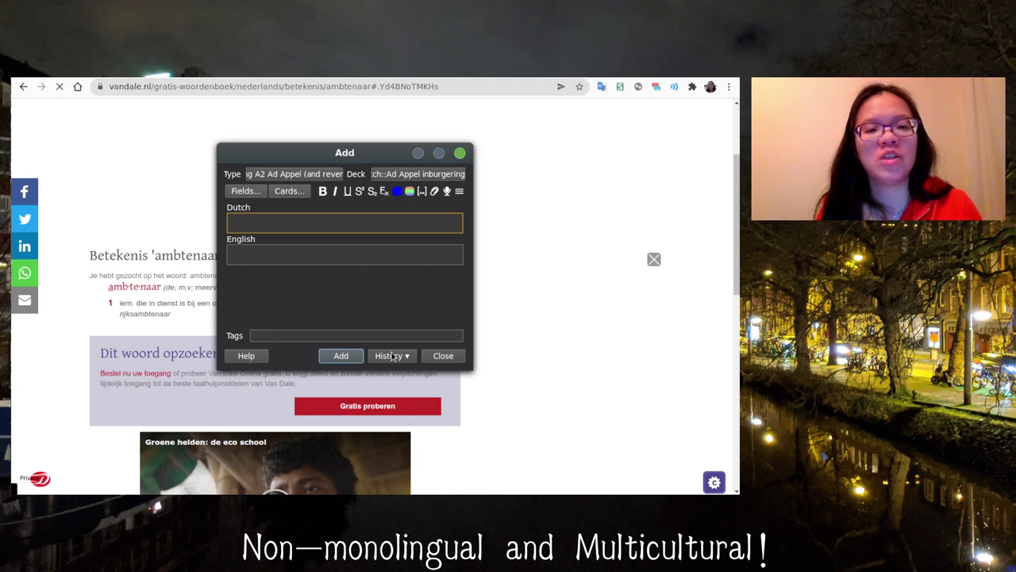
click(392, 356)
click(421, 357)
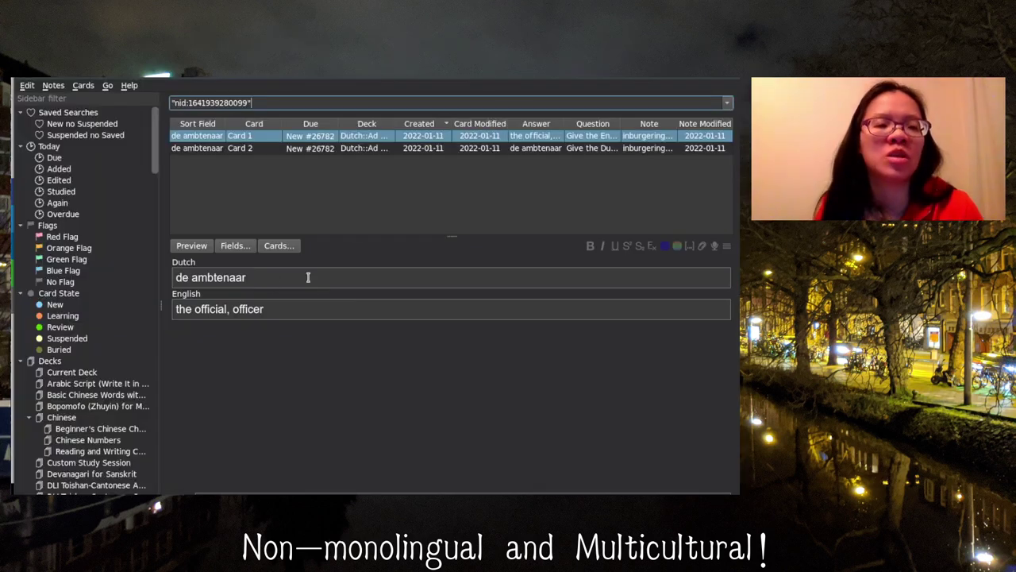
click(302, 309)
key(ctrl+shift+Left)
key(ctrl+shift+Left)
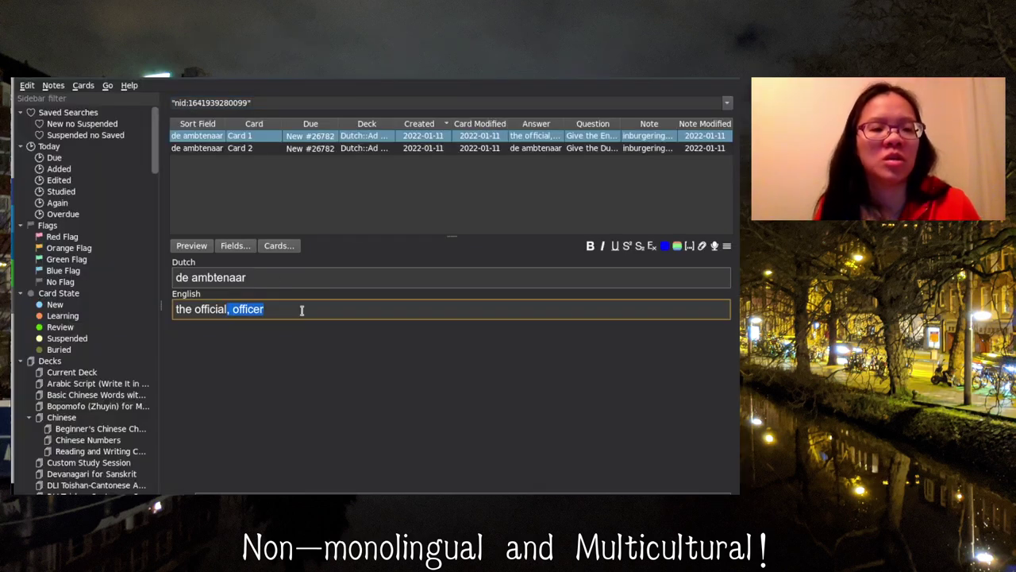
key(ctrl+shift+Left)
text(govern)
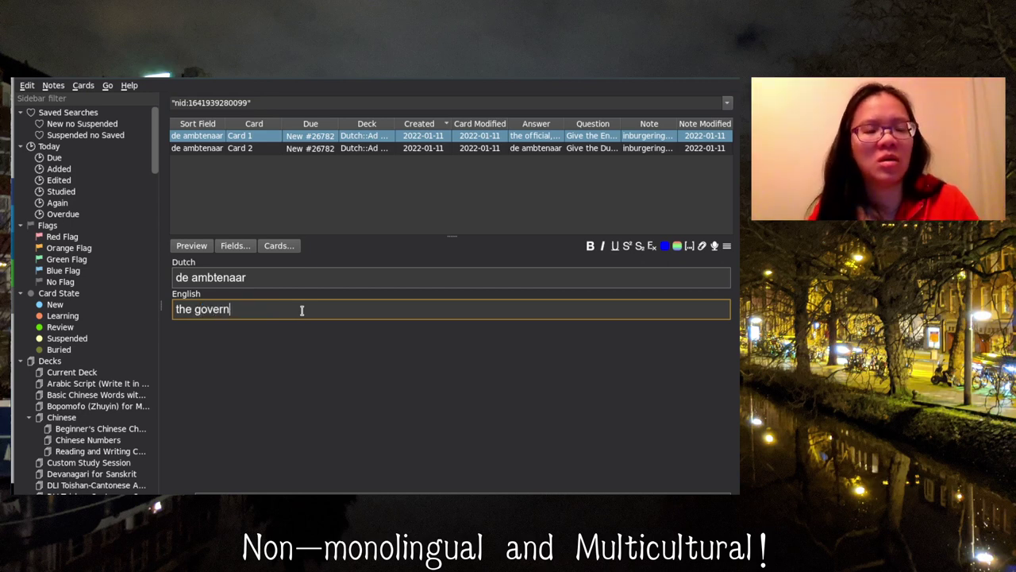
text(ment official)
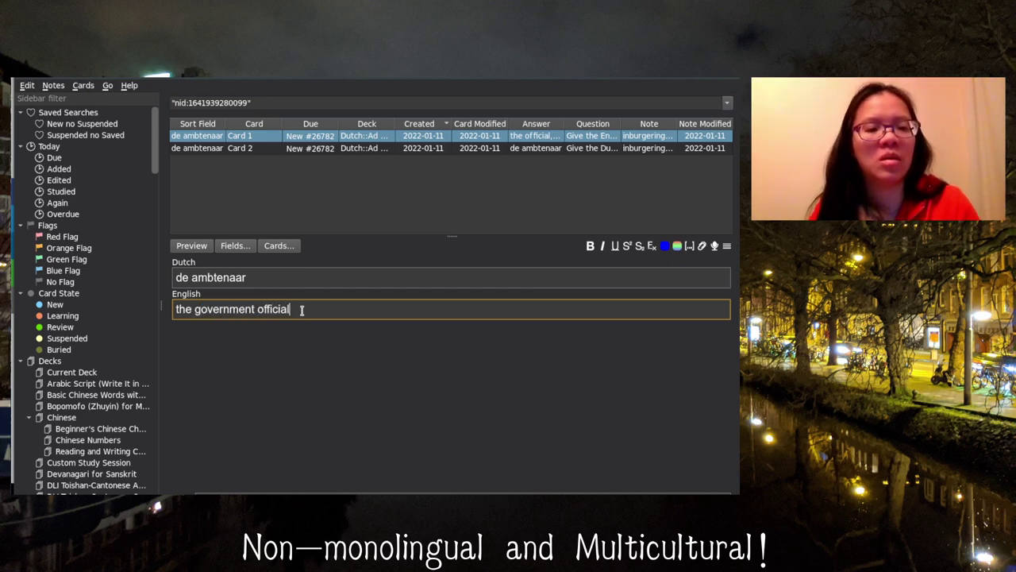
key(Escape)
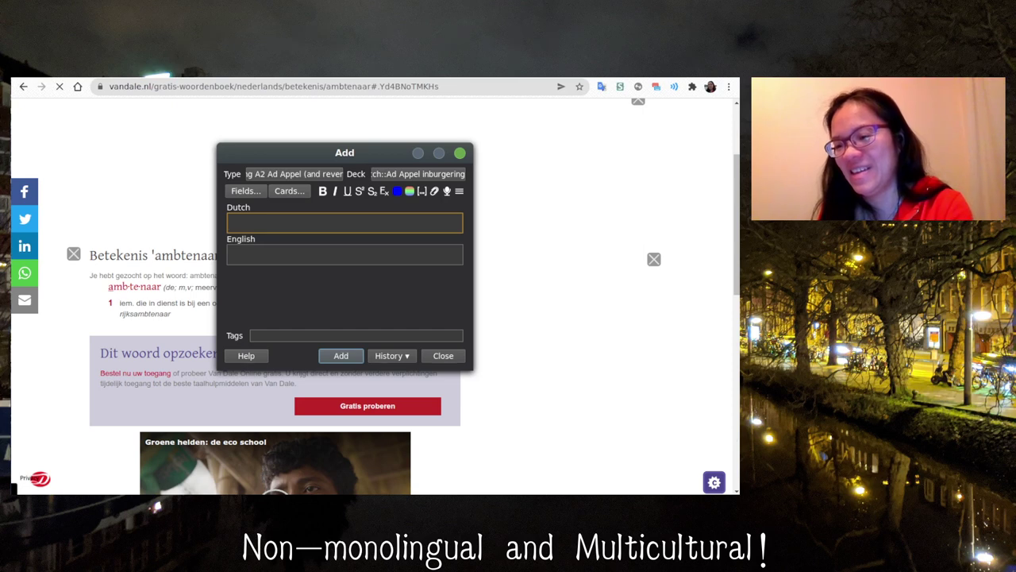
key(alt+Tab)
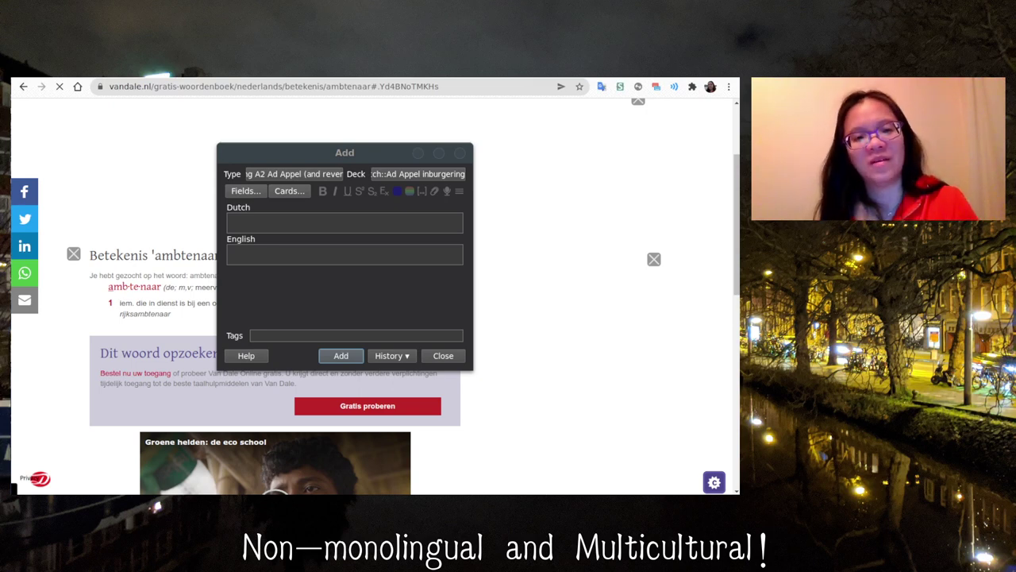
click(392, 356)
click(374, 301)
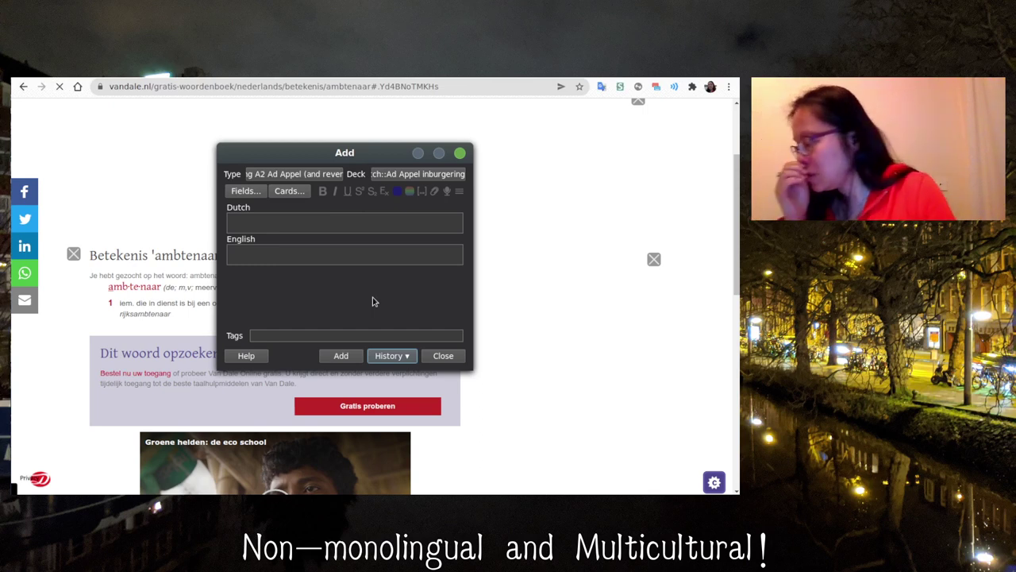
Step: Enter "het woonzorgcentrum" as the new note's Dutch word
click(396, 225)
text(het woon)
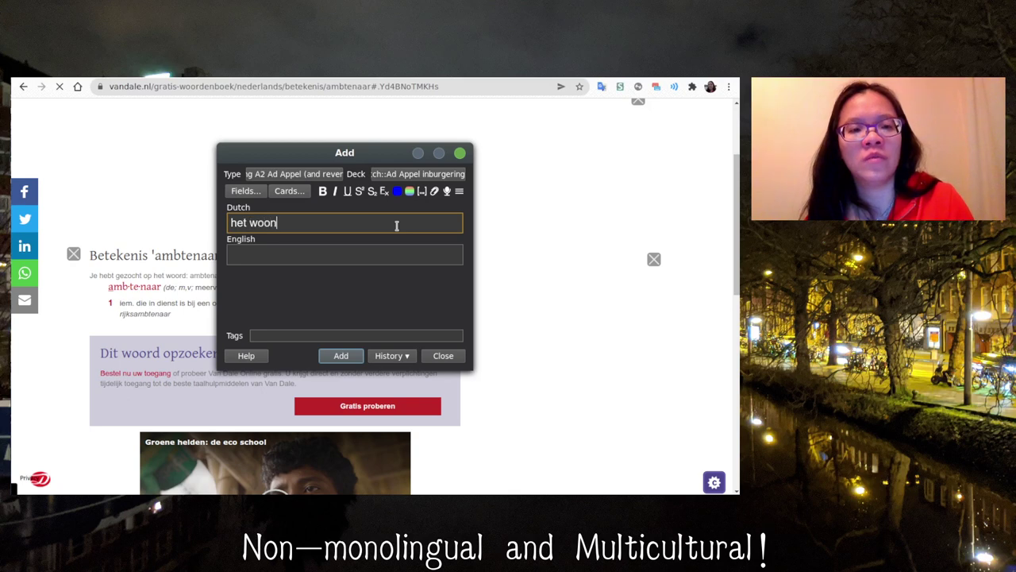
text(zorgcentrum)
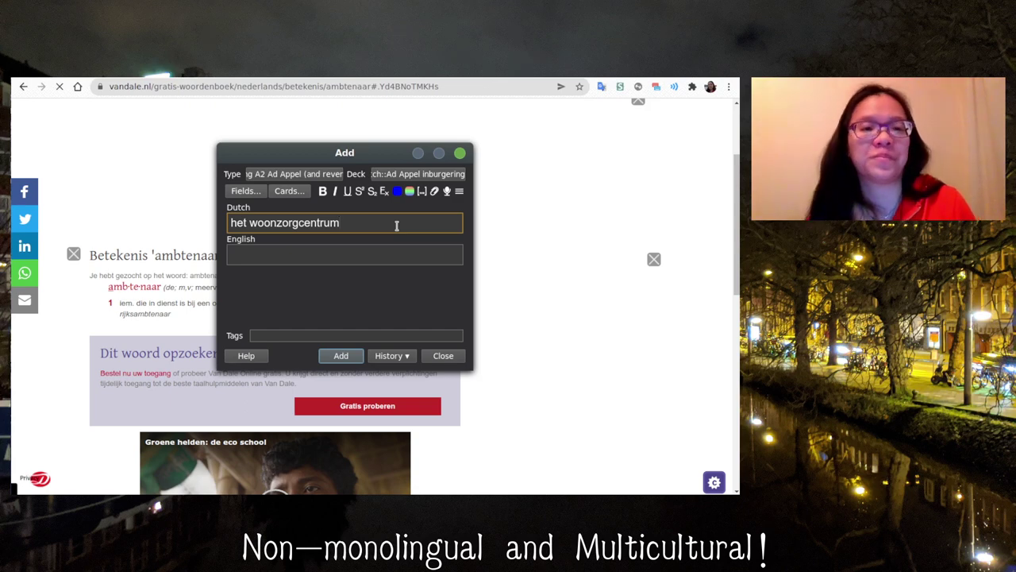
key(Tab)
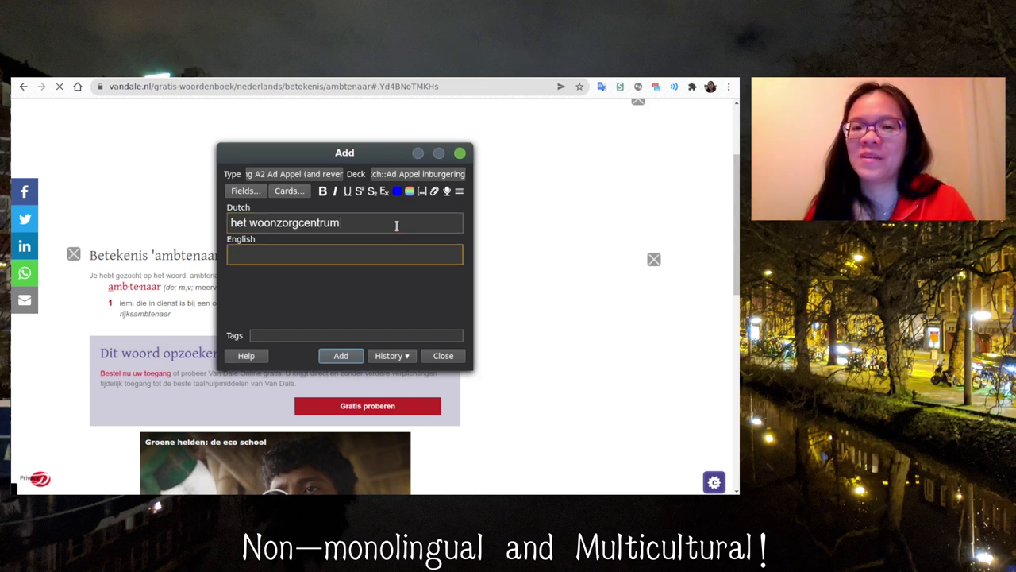
Step: Switch to the browser and translate "woonzorgcentrum" with the Google Translate extension
click(602, 87)
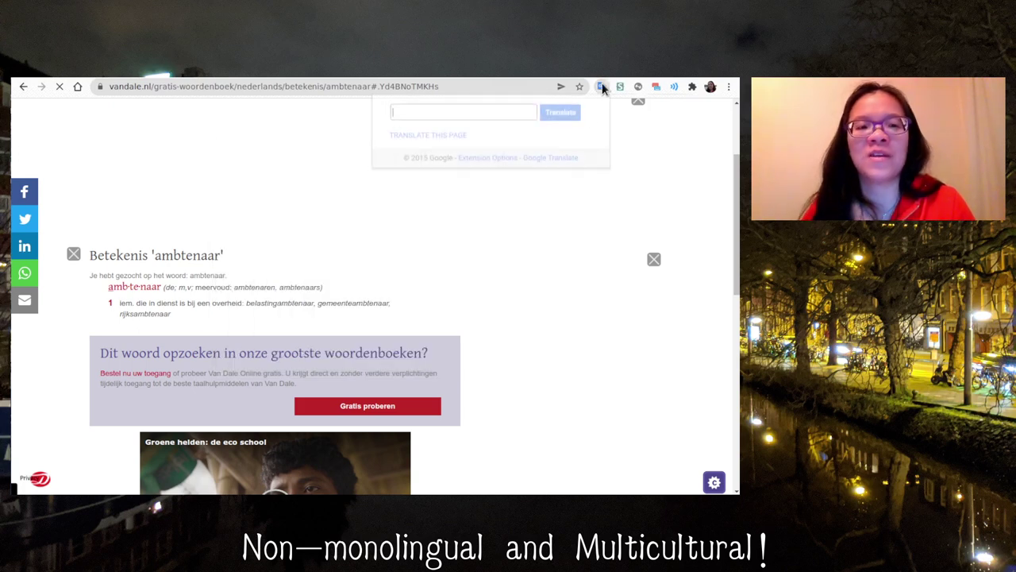
text(woonzorgc)
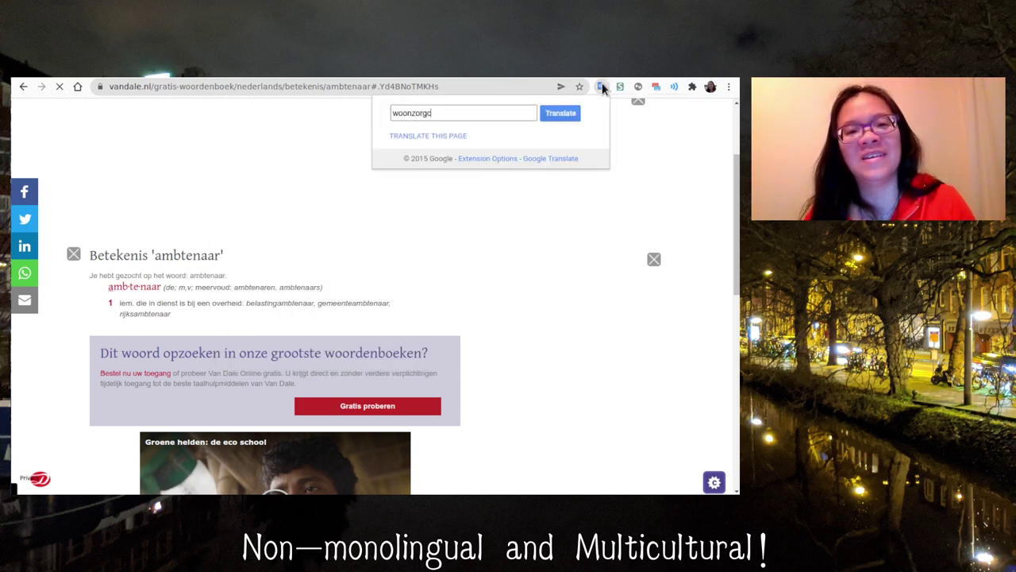
text(entrum)
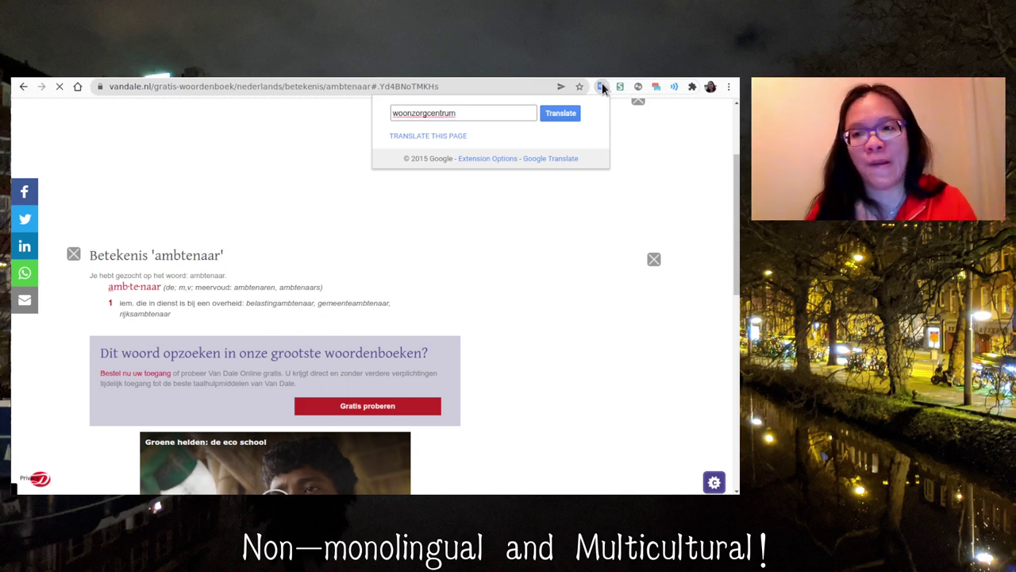
key(Return)
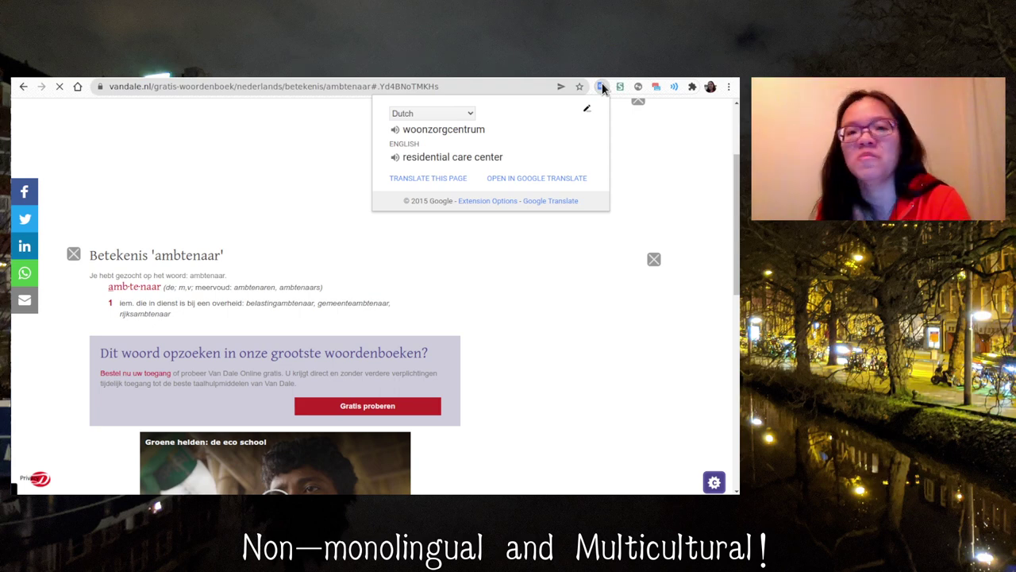
key(ctrl+Tab)
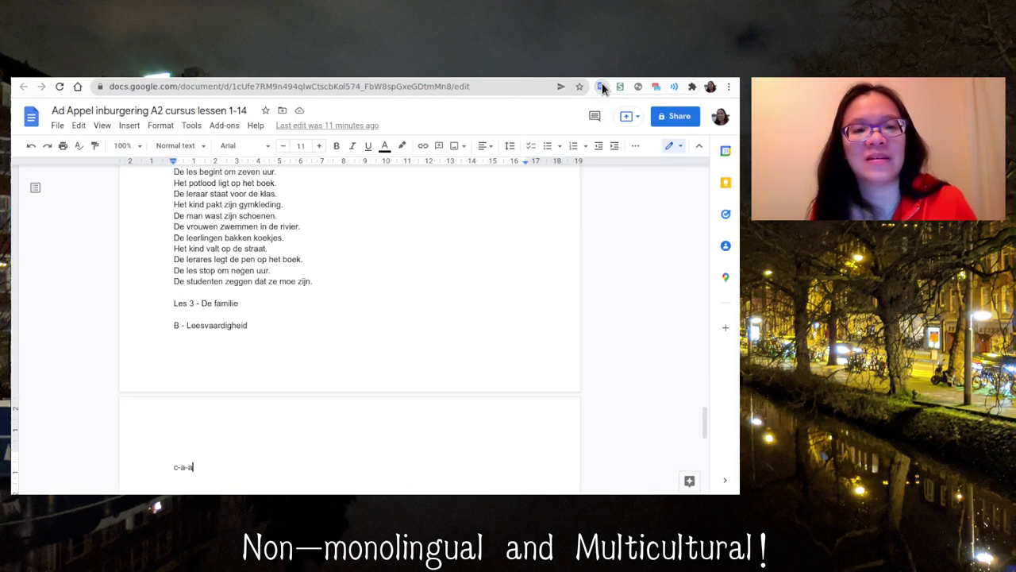
key(ctrl+shift+Tab)
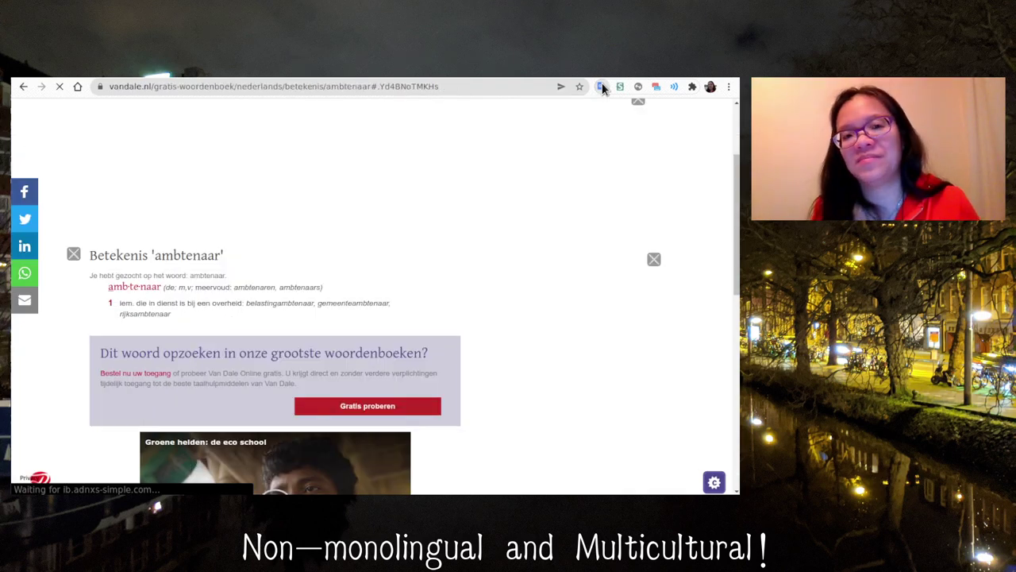
Step: Return to Anki, enter "the retirement home" as the English for "het woonzorgcentrum" and add the note
key(alt+Tab)
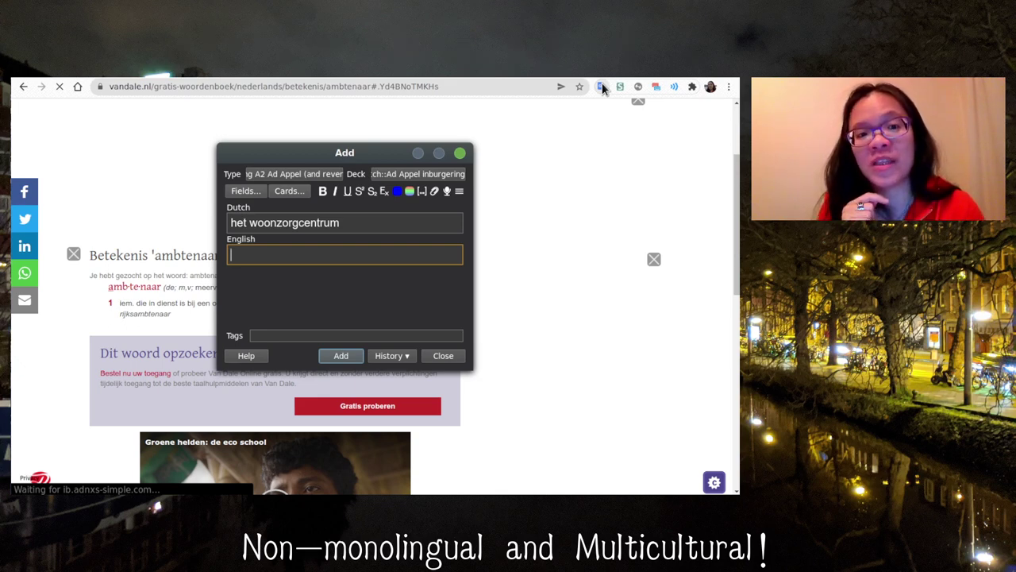
text(the ret)
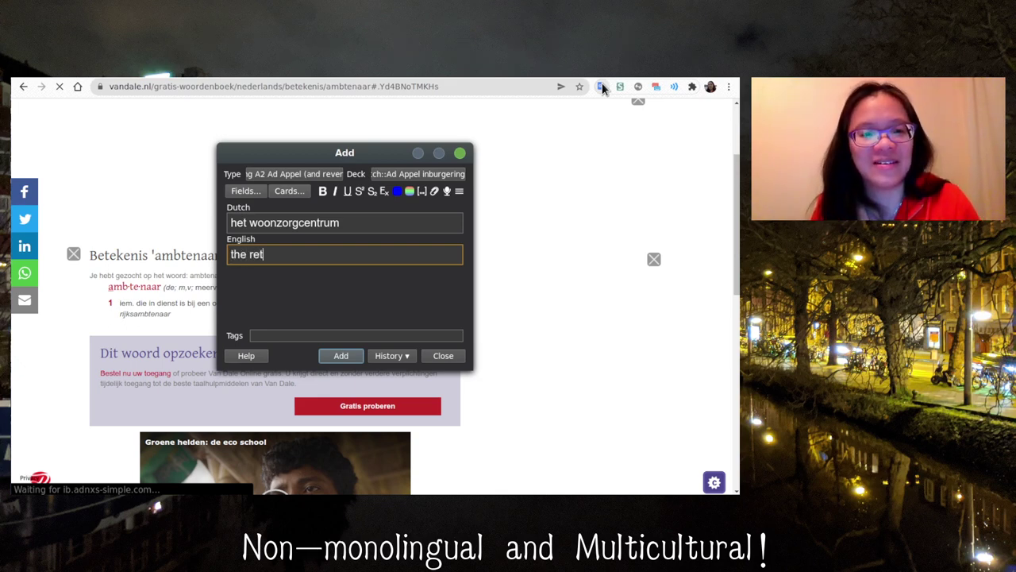
text(irement home)
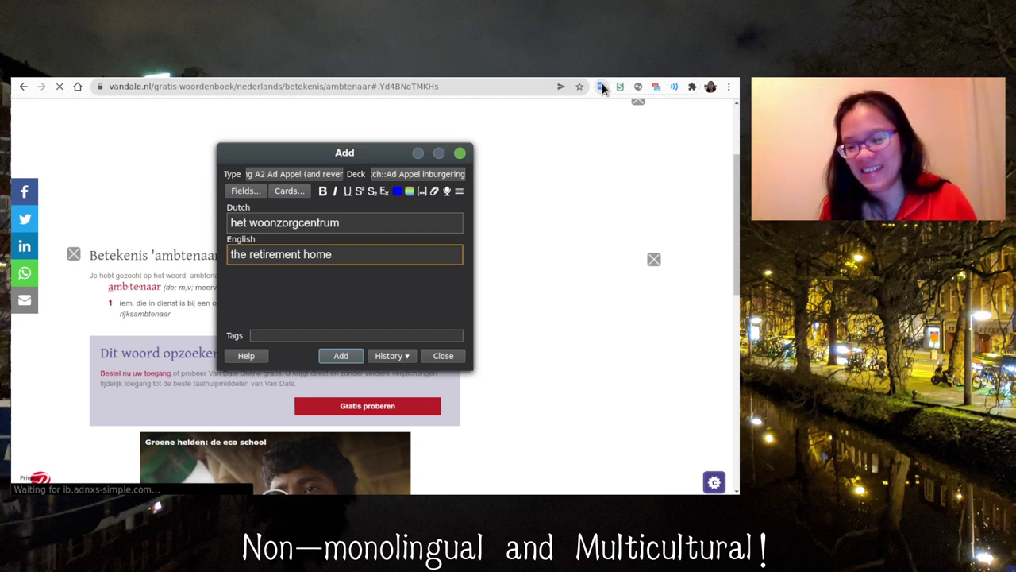
click(601, 87)
key(ctrl+Return)
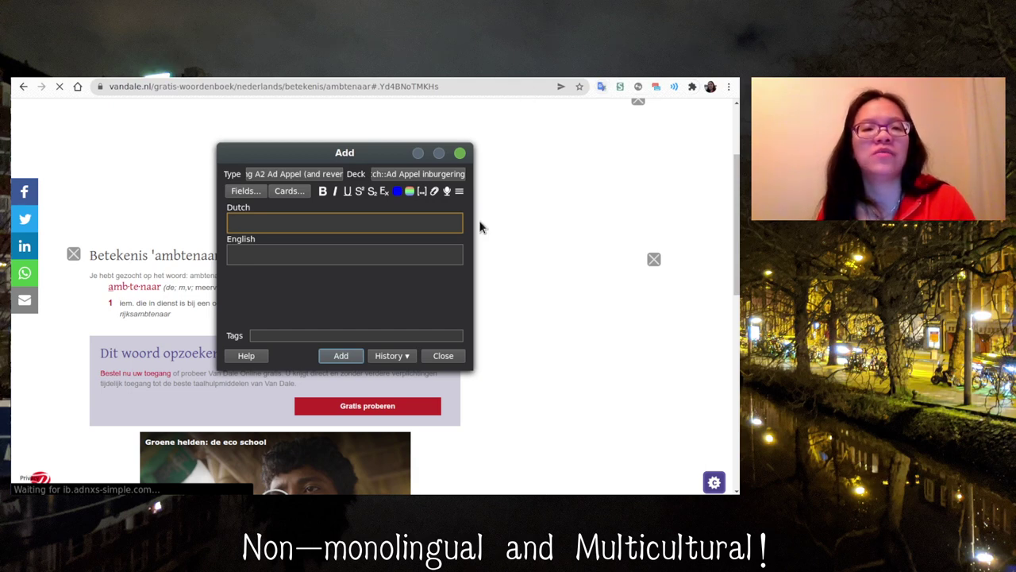
Step: Switch to Van Dale in the browser and look up the meaning and article of "bejaarde"
click(199, 163)
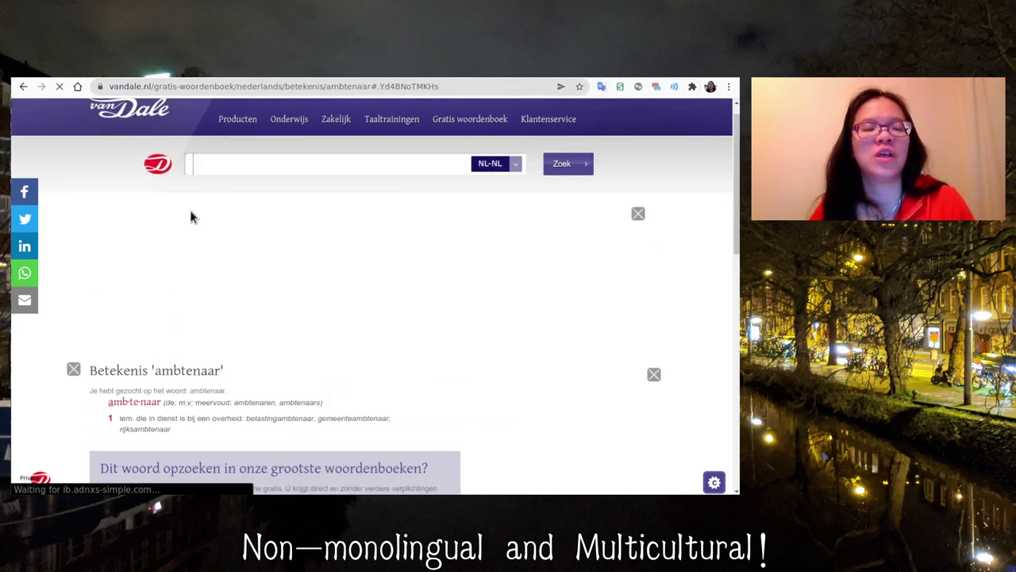
text(bejaaar)
key(BackSpace)
key(BackSpace)
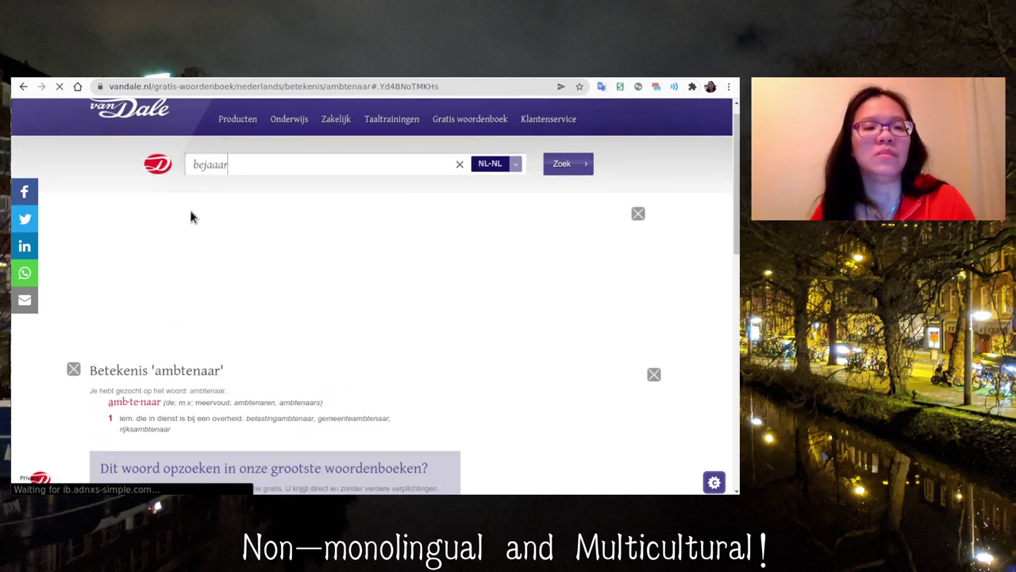
text(rde)
key(Return)
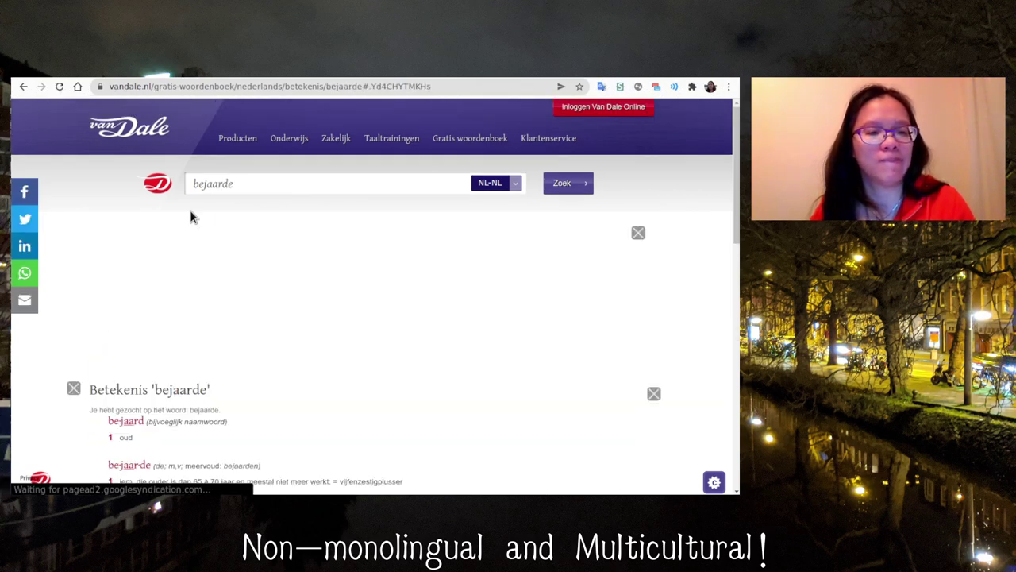
scroll(258, 268, down, 2)
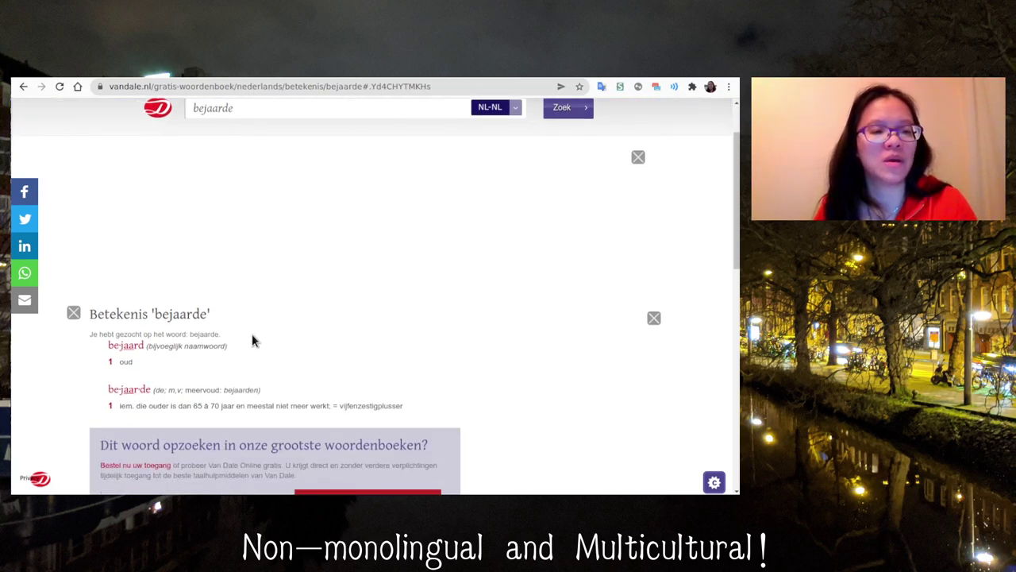
Step: Switch to Anki and fill in the new note with "de bejaarde" as Dutch and "the elderly person" as English
key(alt+Tab)
text(de bejaarde)
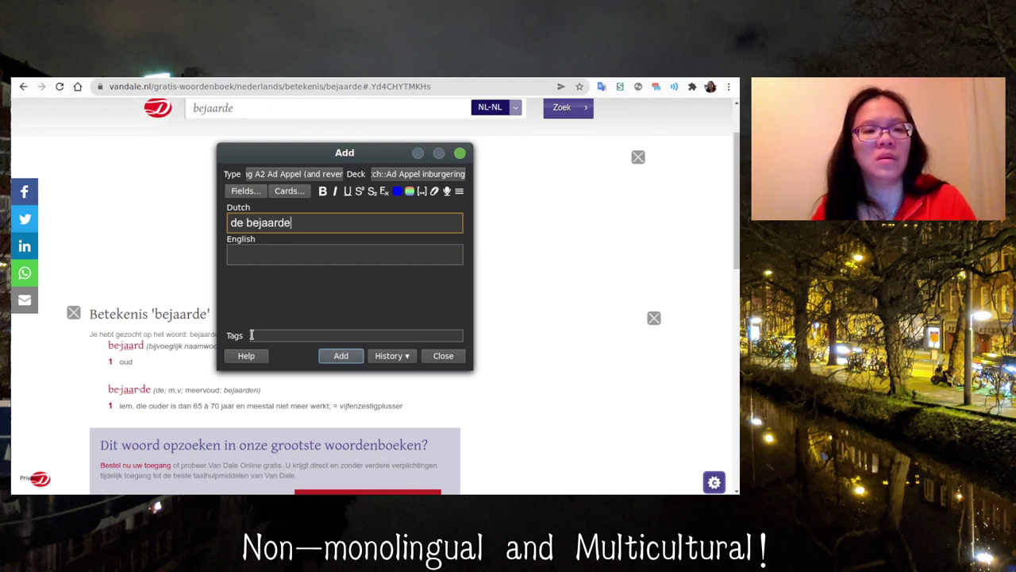
key(Tab)
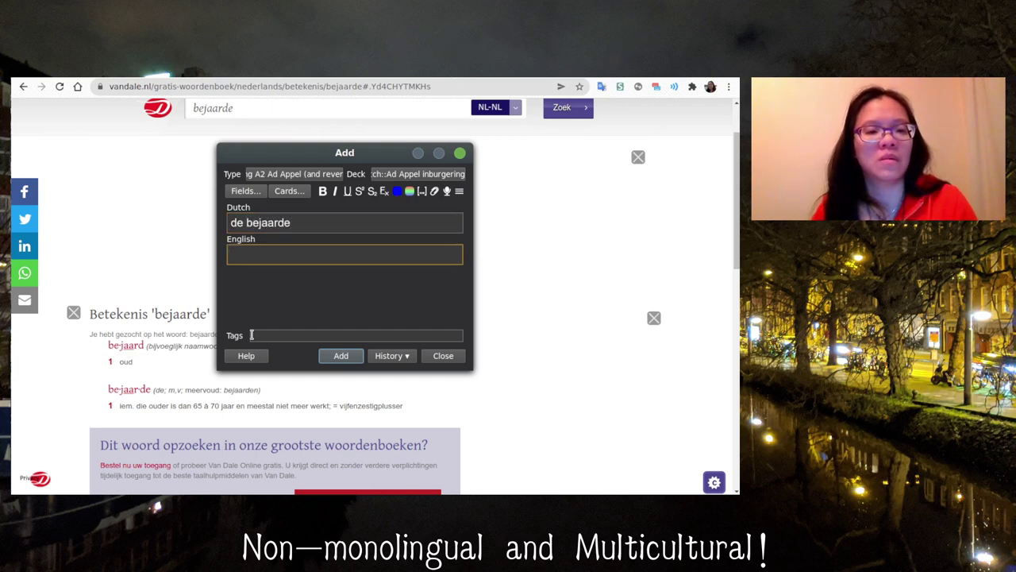
text(the el)
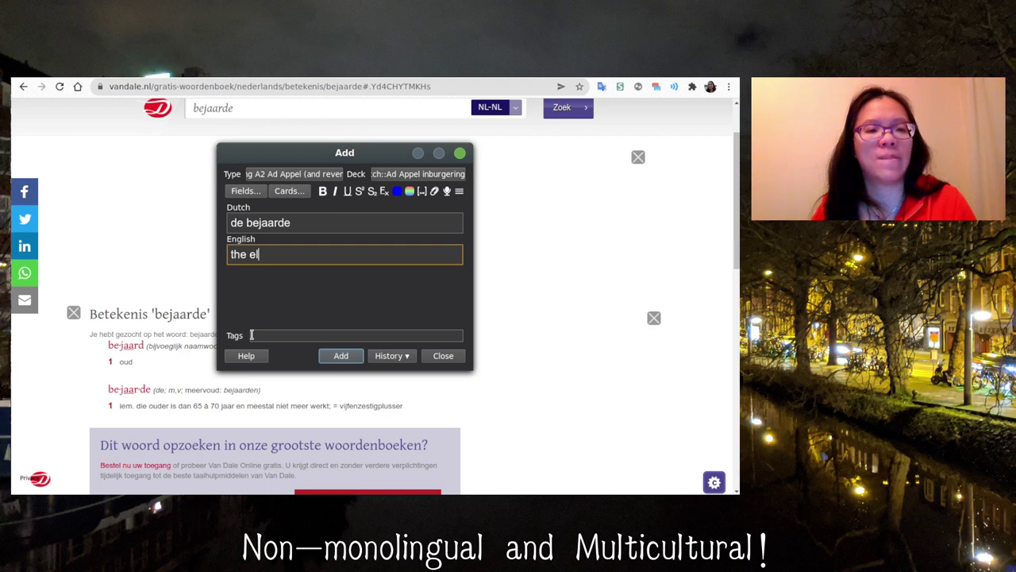
text(derly person)
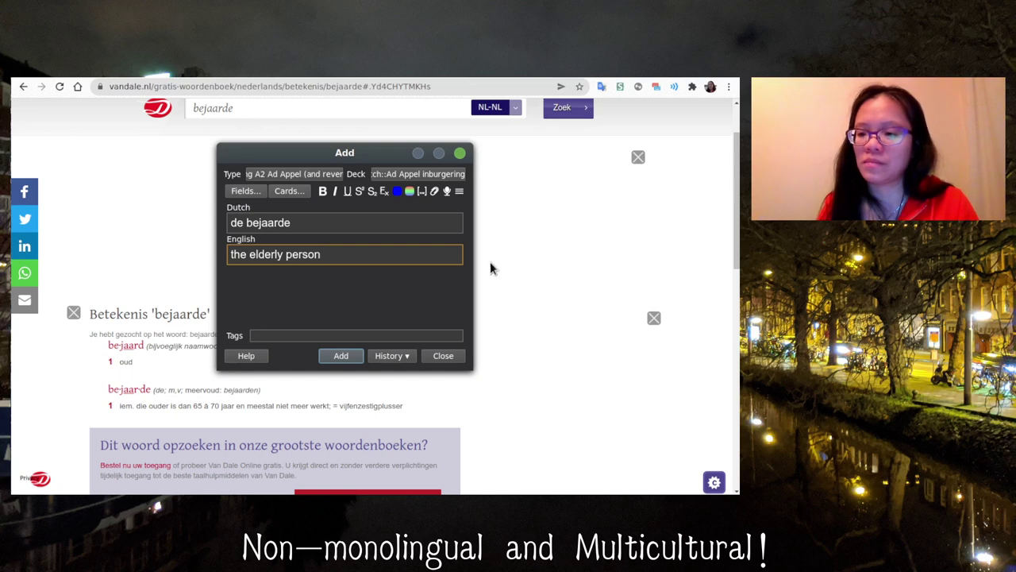
Step: Switch to the browser and translate "bejaarde" with the Google Translate extension
click(601, 87)
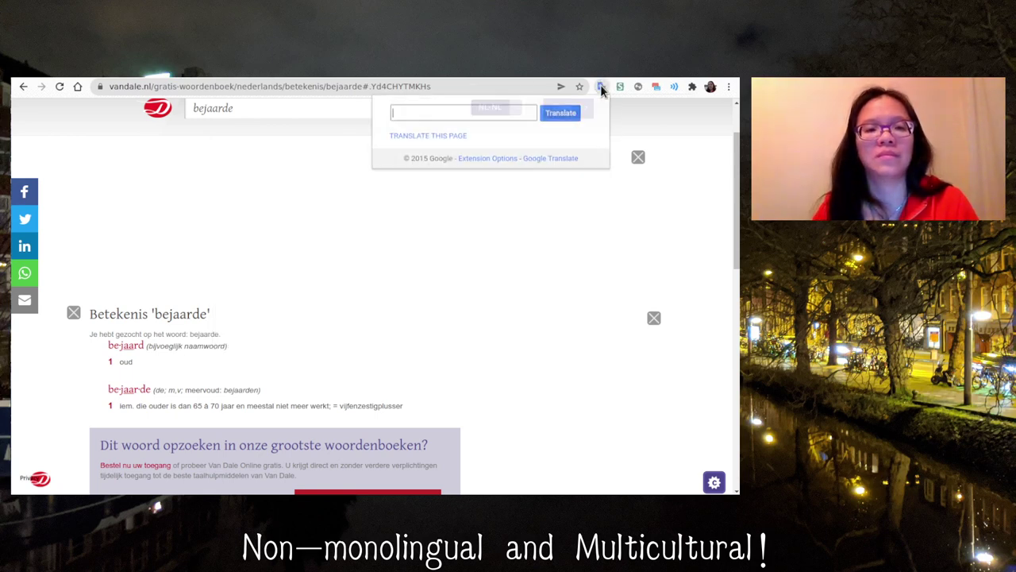
text(bejaarde)
key(Return)
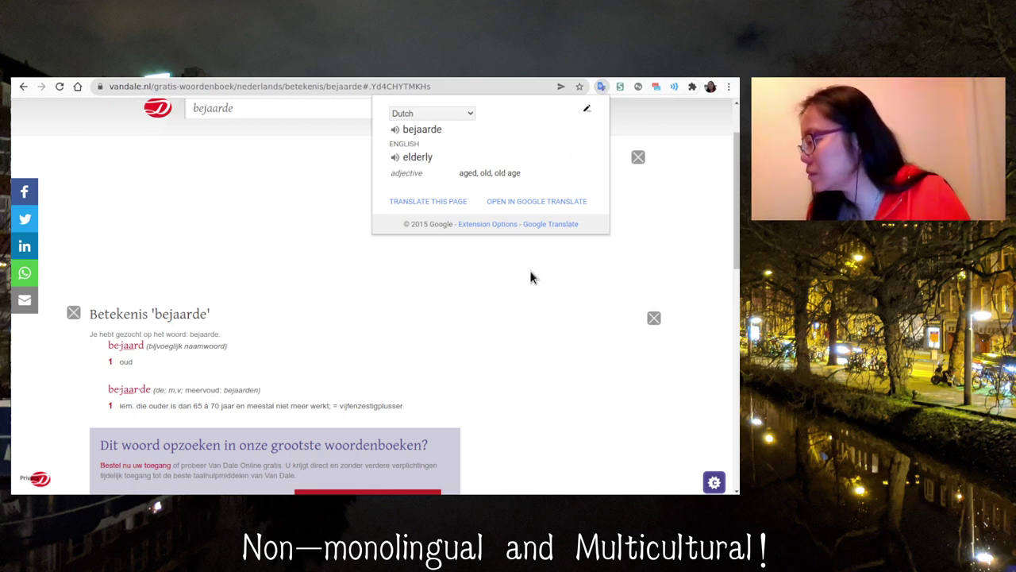
Step: Look up the plural "bejaarden" in the Van Dale dictionary and read its entry
click(276, 108)
text(beja)
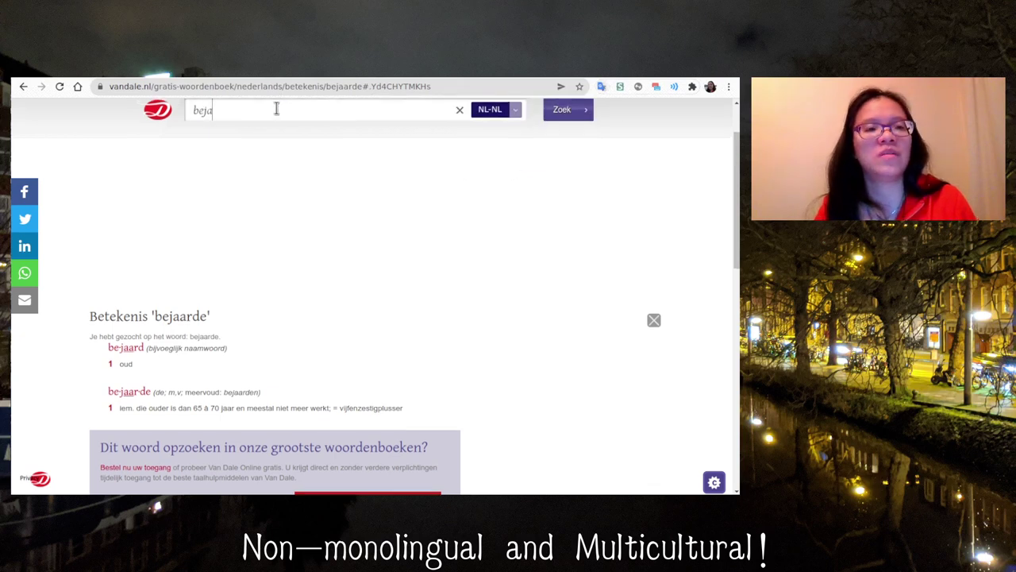
text(arden)
key(Return)
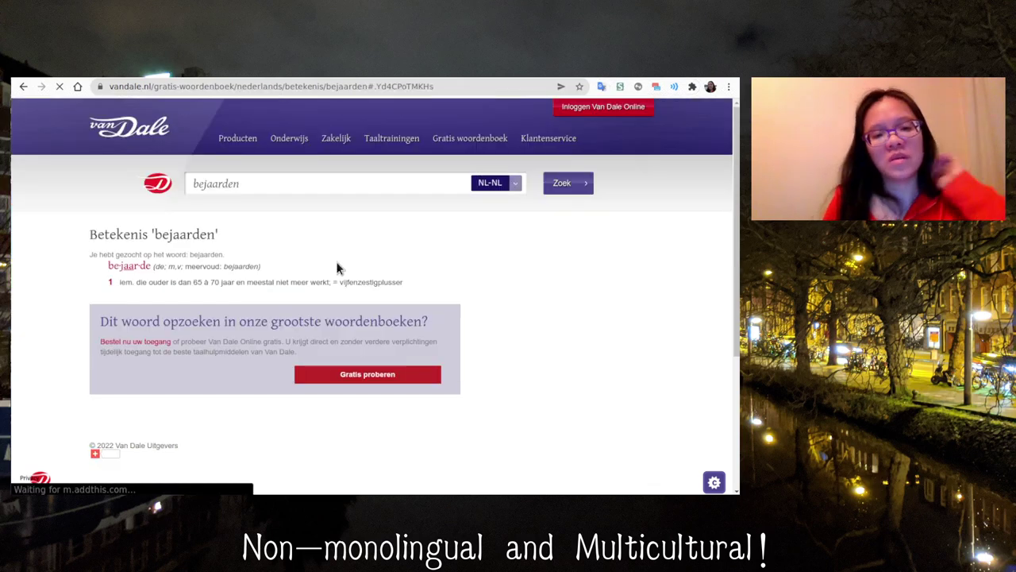
scroll(337, 268, down, 2)
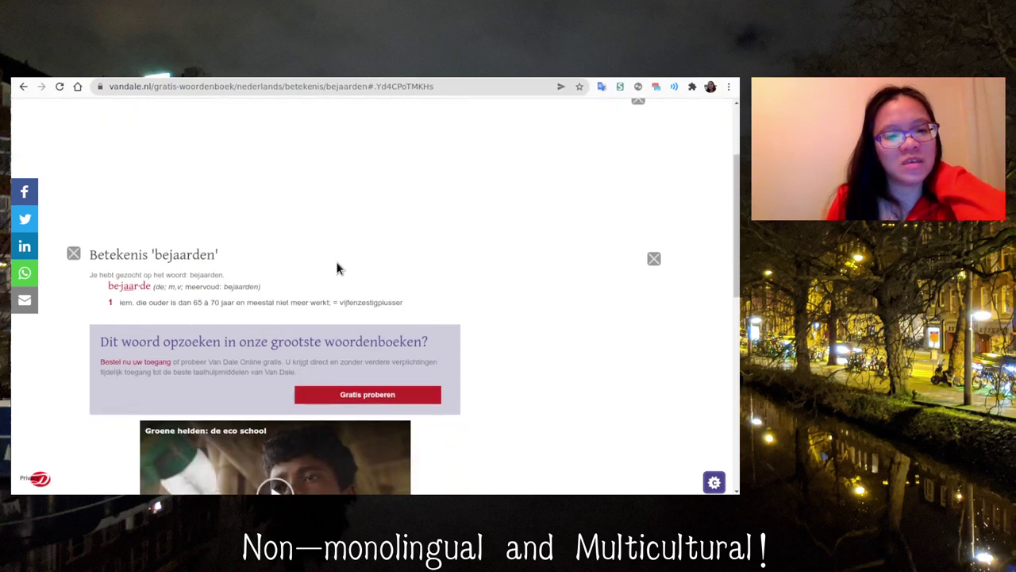
scroll(336, 268, up, 2)
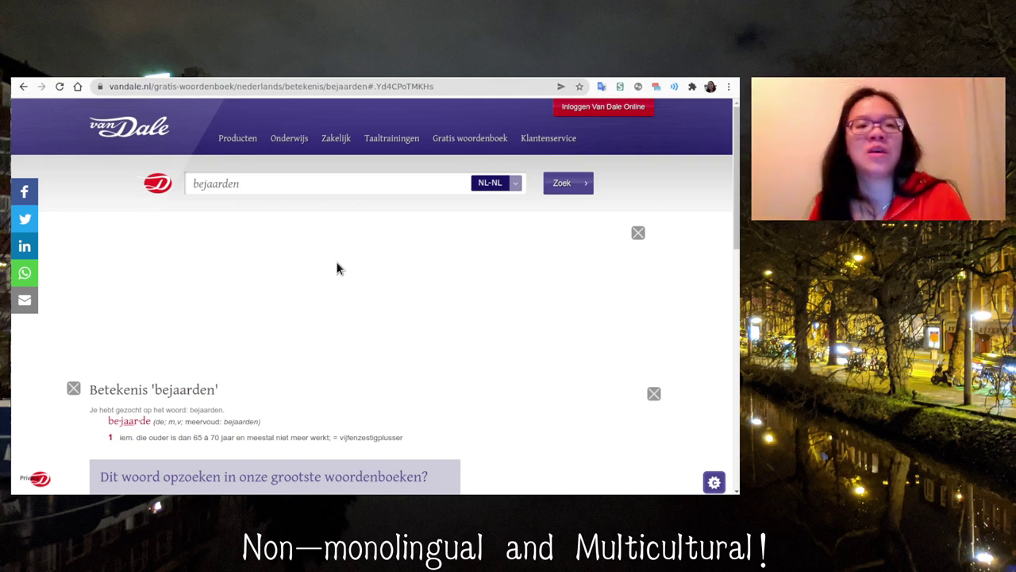
Step: Translate "praatje" with the Google Translate extension
click(601, 87)
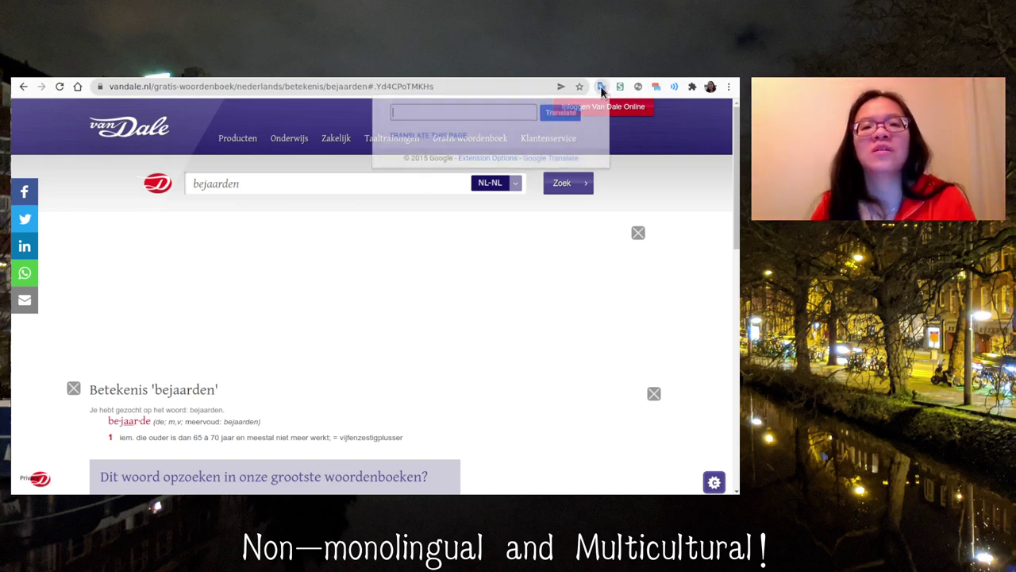
text(praat)
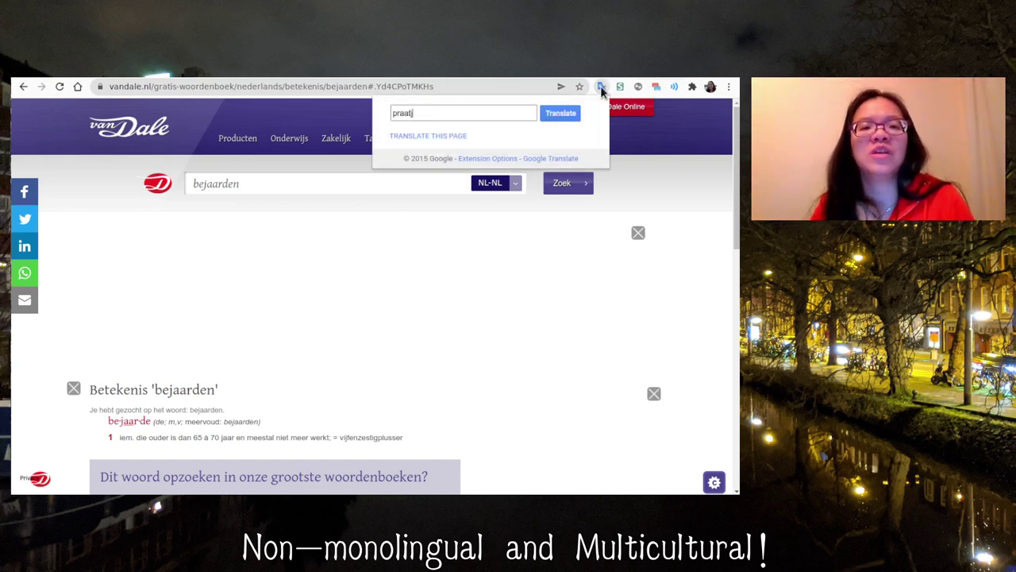
text(je)
key(Return)
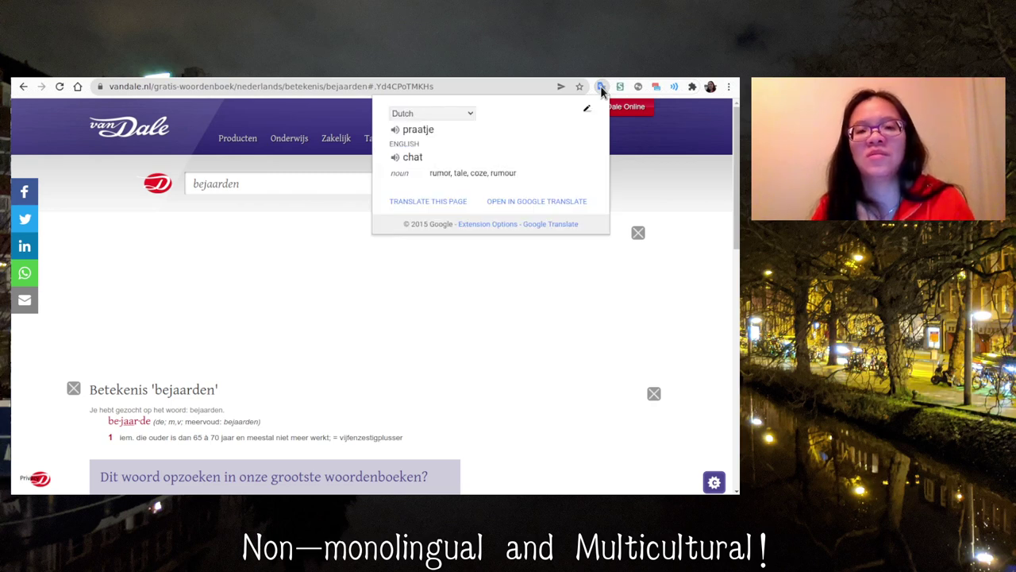
Step: Return to Anki, add the "de bejaarde" note and add another pairing "het praatje" with "the chat"
key(alt+Tab)
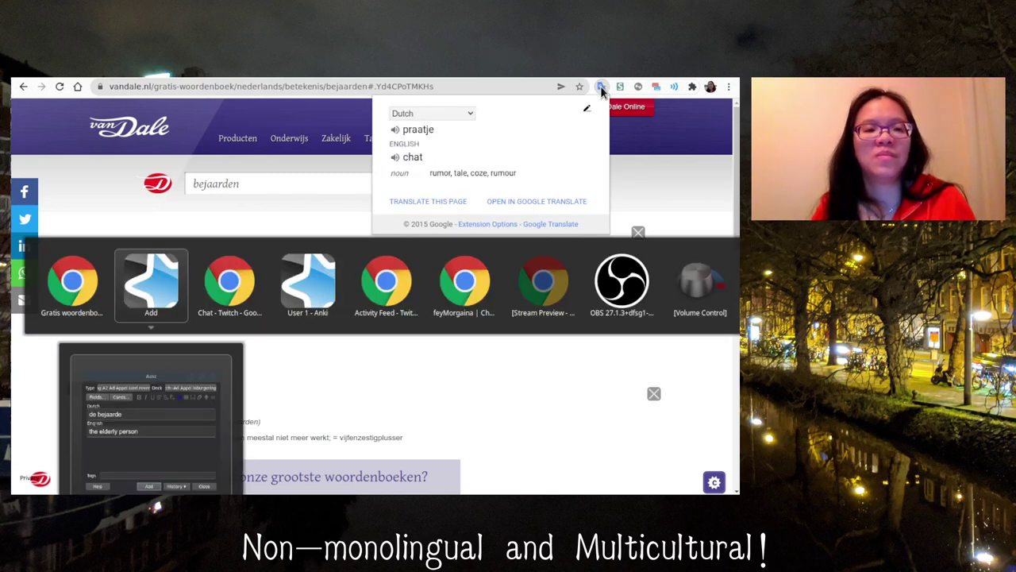
key(ctrl+Return)
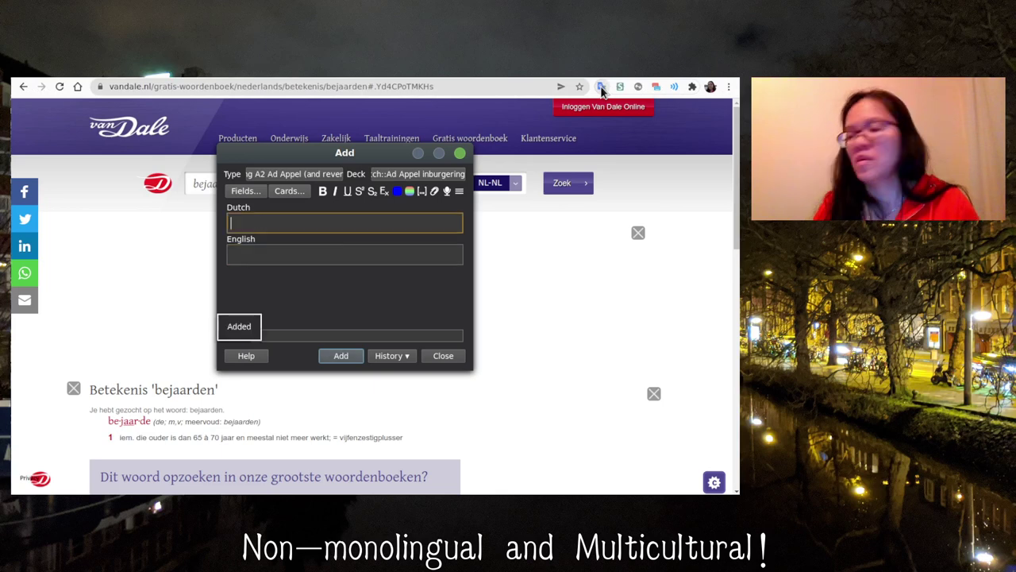
text(het p)
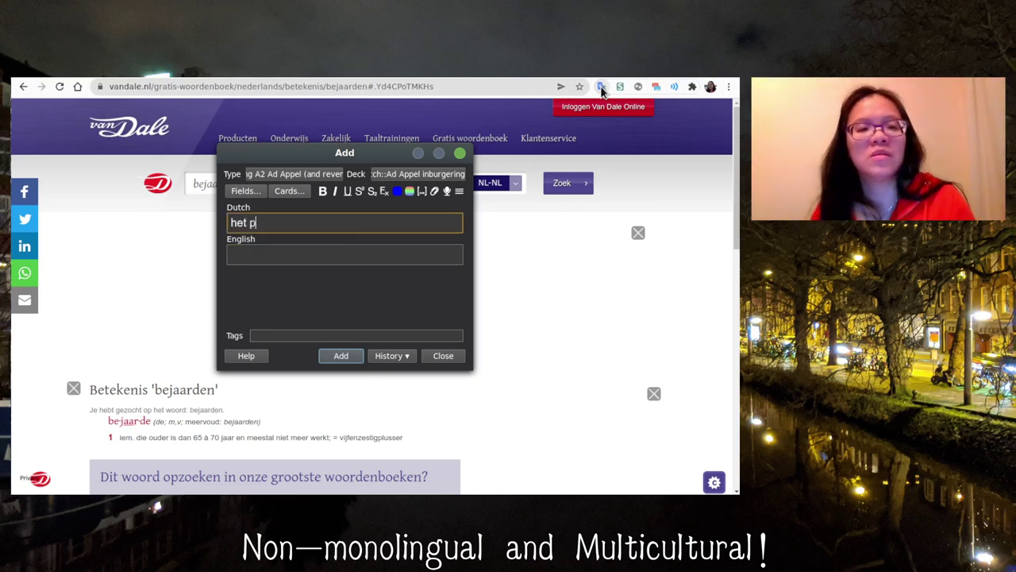
text(raatje)
key(Tab)
text(the )
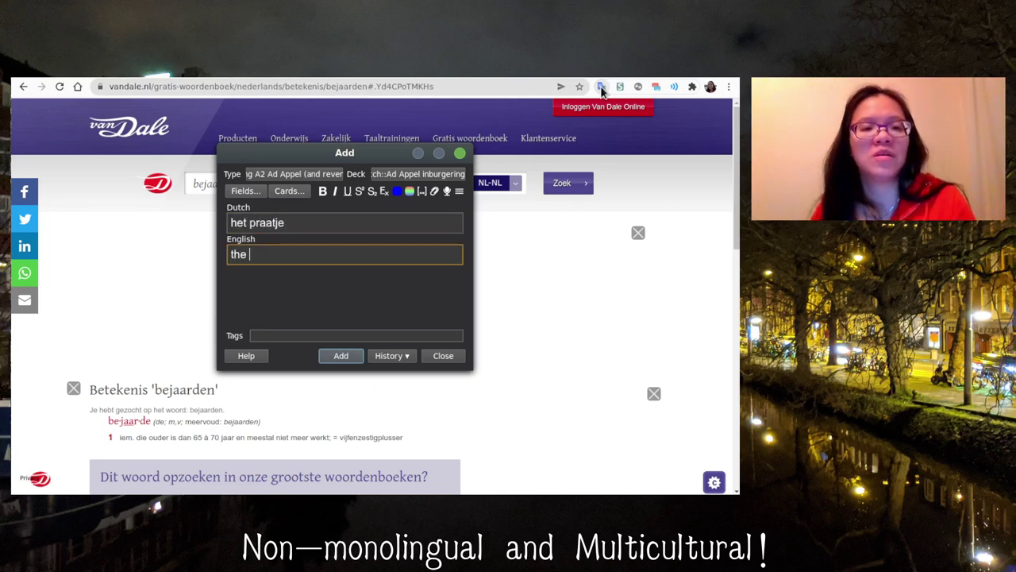
text(chat)
key(ctrl+Return)
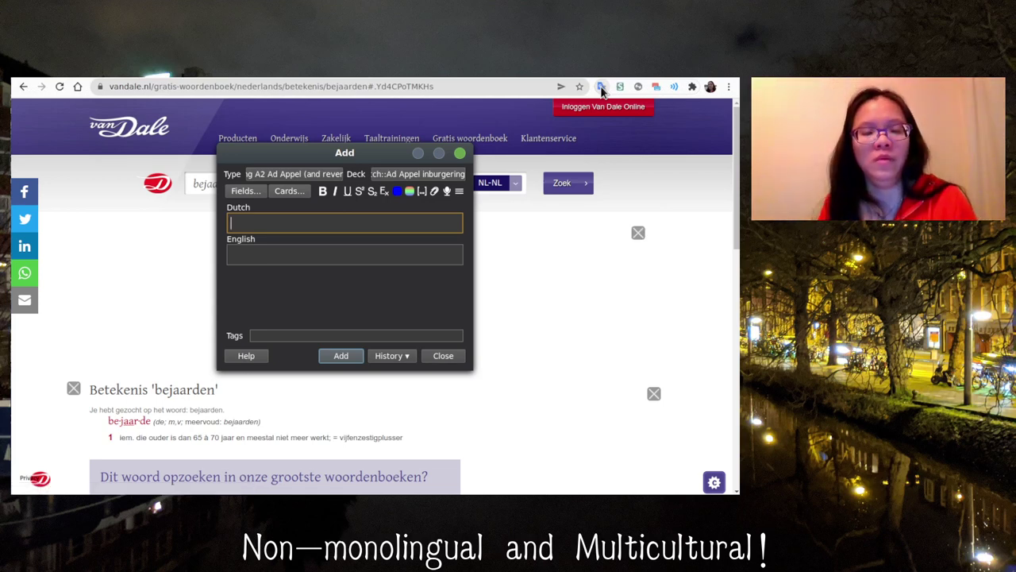
Step: Enter "enkele" as the new note's Dutch word and translate it with the browser's Google Translate extension
text(enkele)
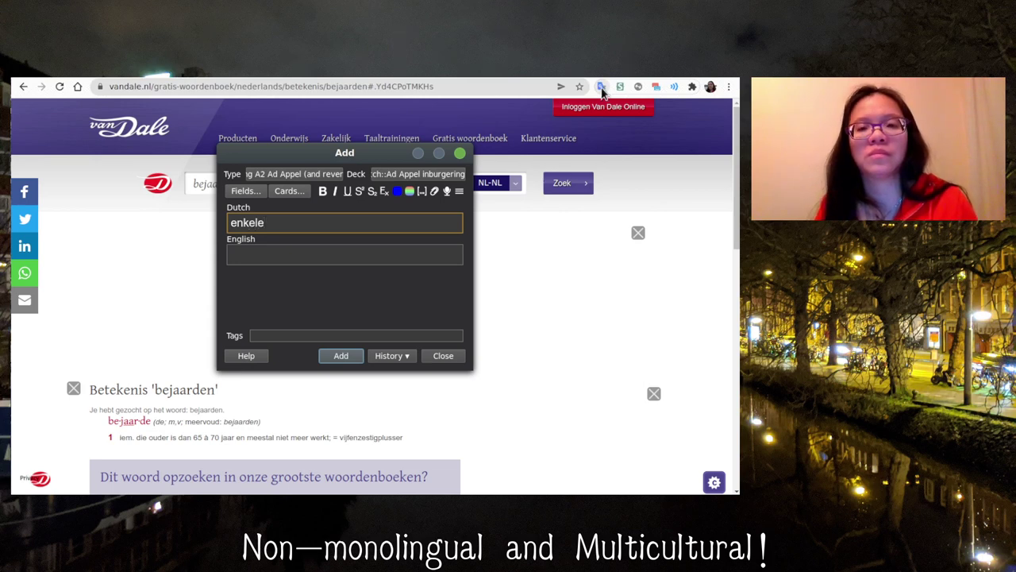
click(601, 89)
text(enkele)
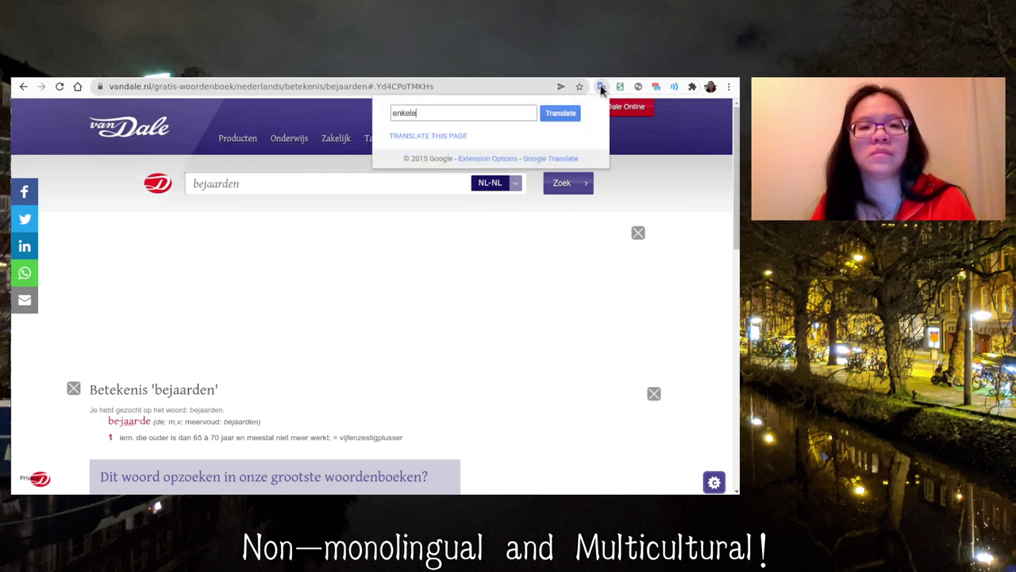
key(Return)
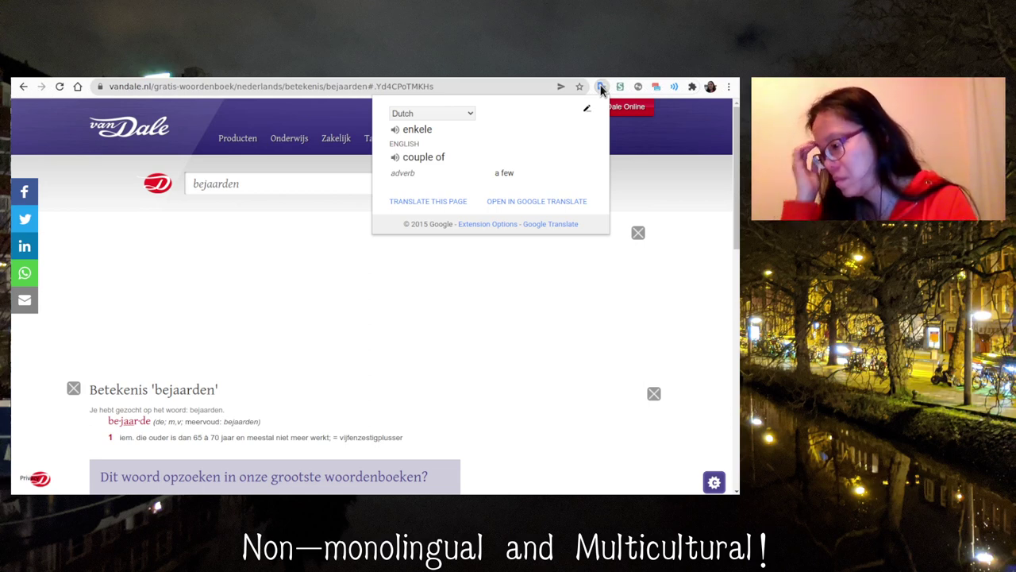
Step: Look up "enkele" in the Van Dale dictionary and read its meanings
click(307, 184)
text(enkele)
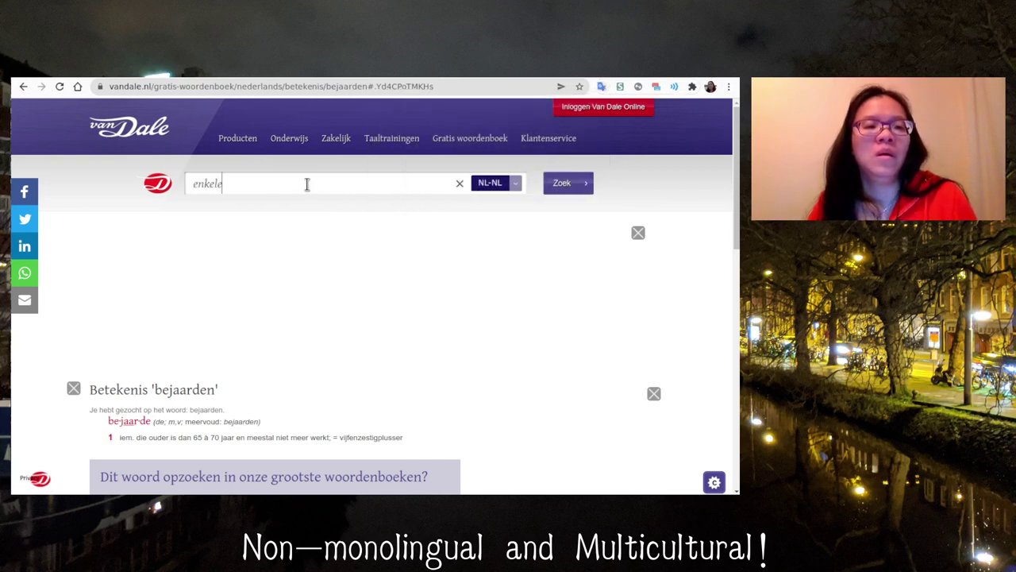
key(Return)
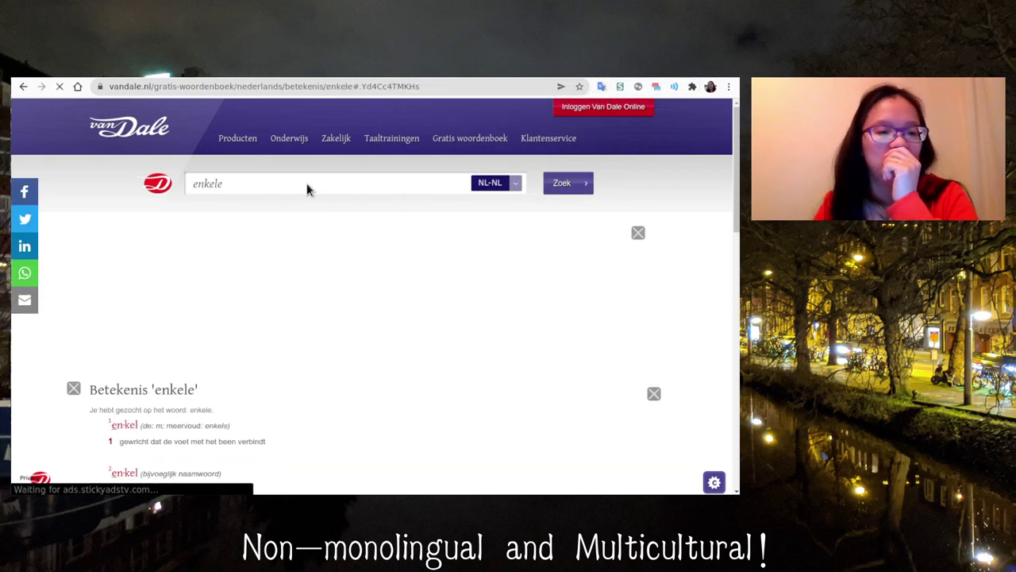
scroll(315, 269, down, 2)
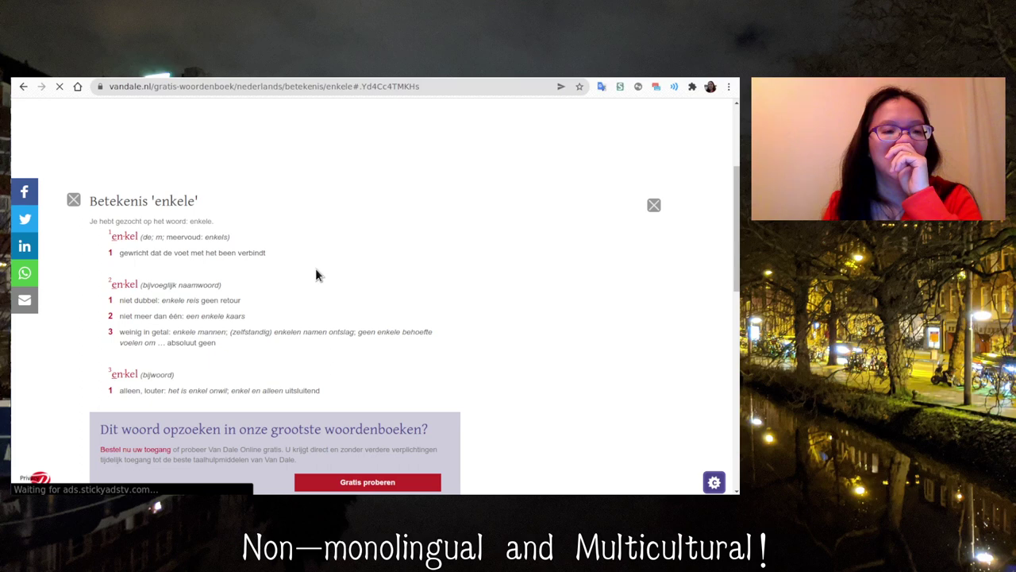
Step: Translate the base form "enkel" with the Google Translate extension
click(602, 87)
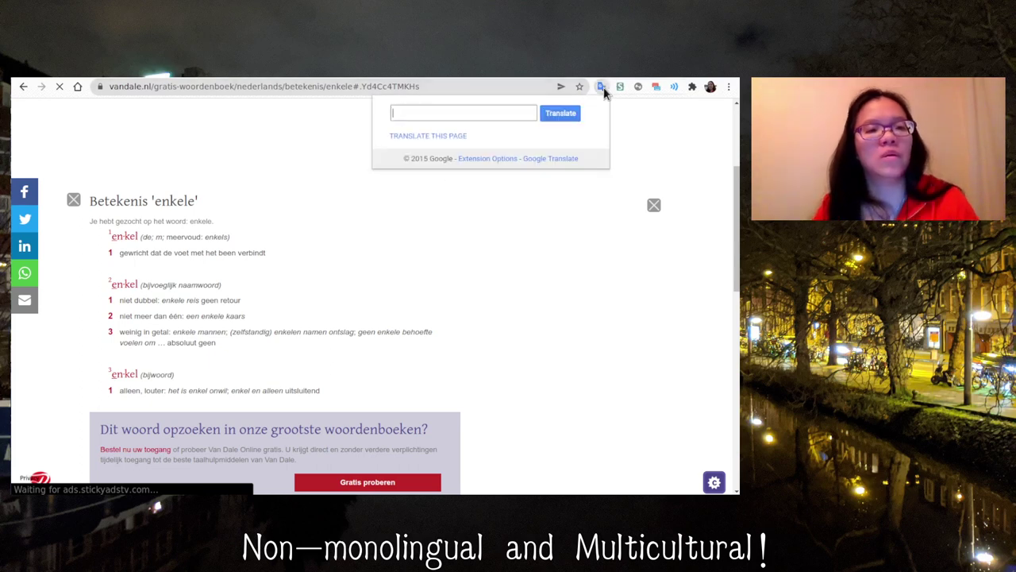
text(enkel)
key(Return)
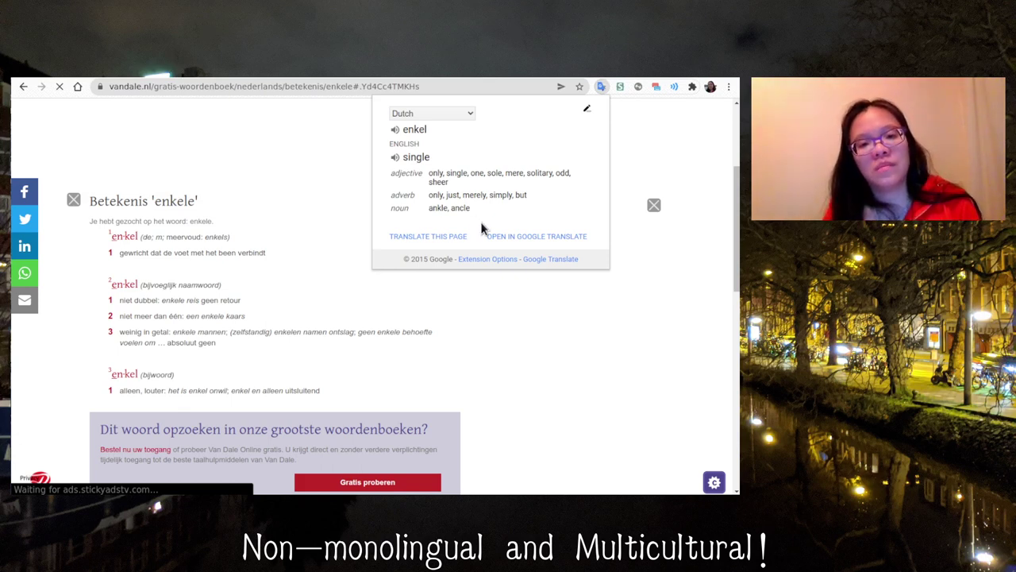
Step: Return to Anki, enter "only" as the English for "enkele" and recheck the Van Dale entry in the browser
key(alt+Tab)
key(Tab)
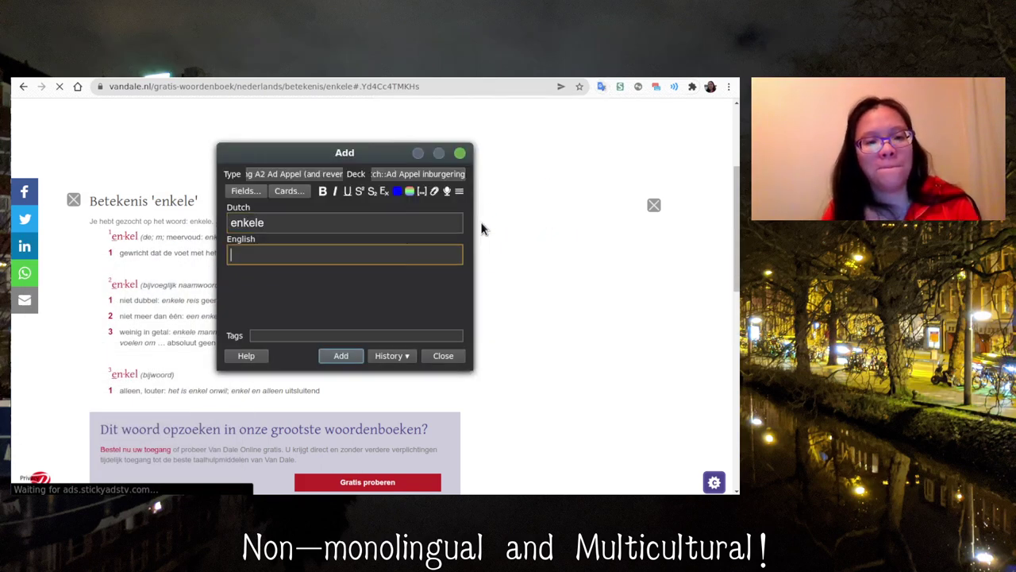
text(only)
key(alt+Tab)
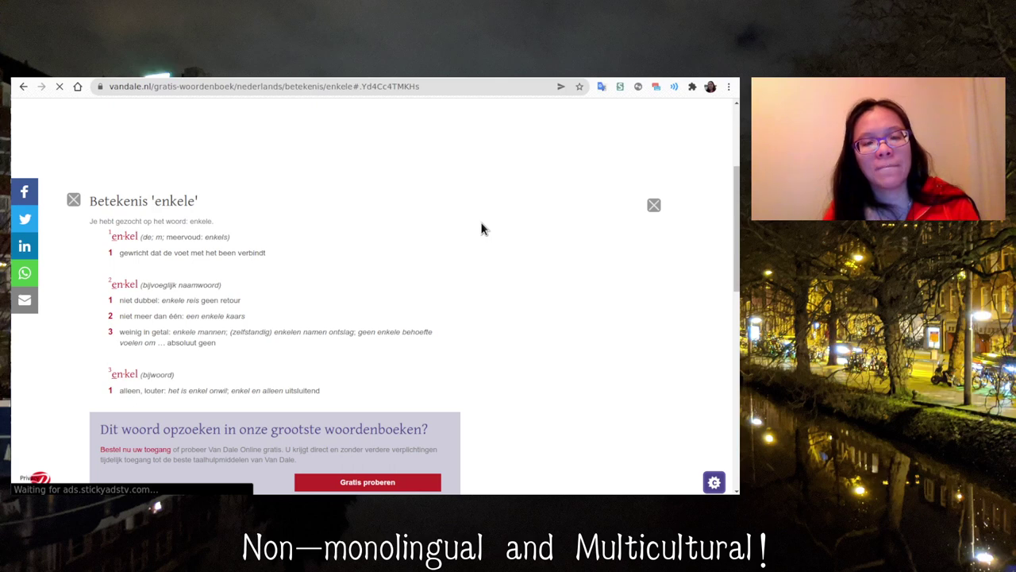
key(alt+Tab)
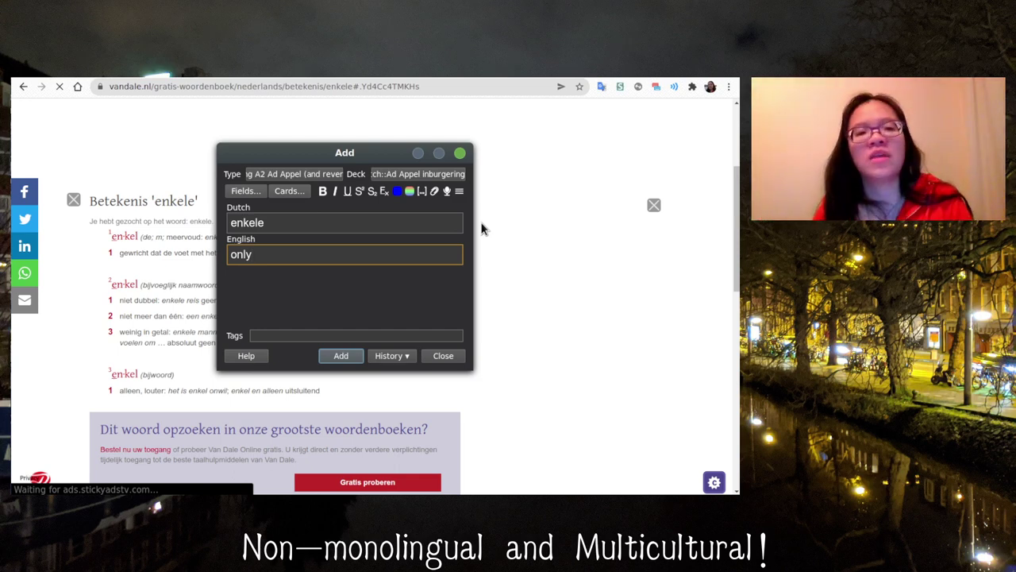
Step: Switch to the browser and translate the phrase "geen enkele" with the Google Translate extension
click(602, 89)
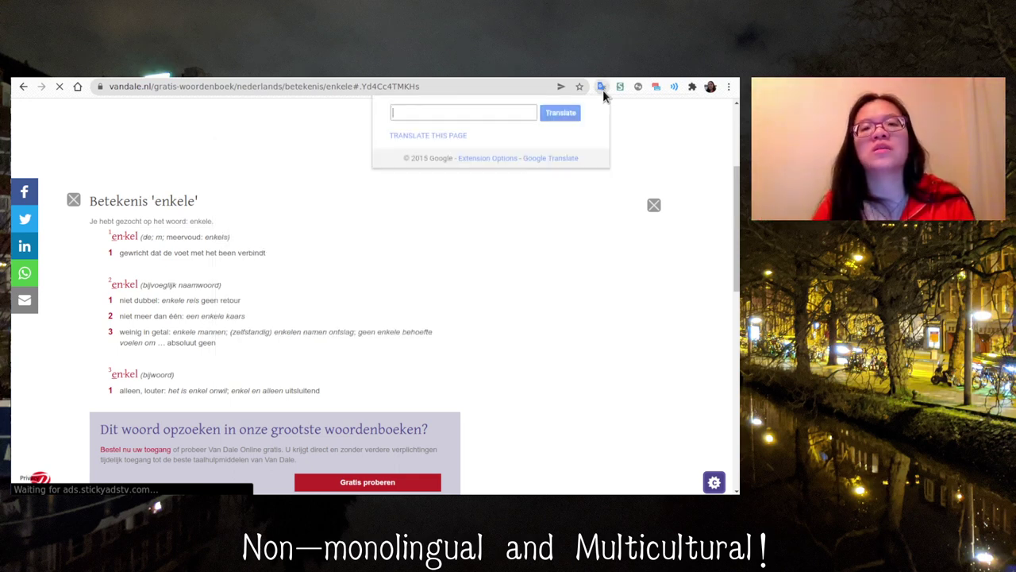
text(geen enek)
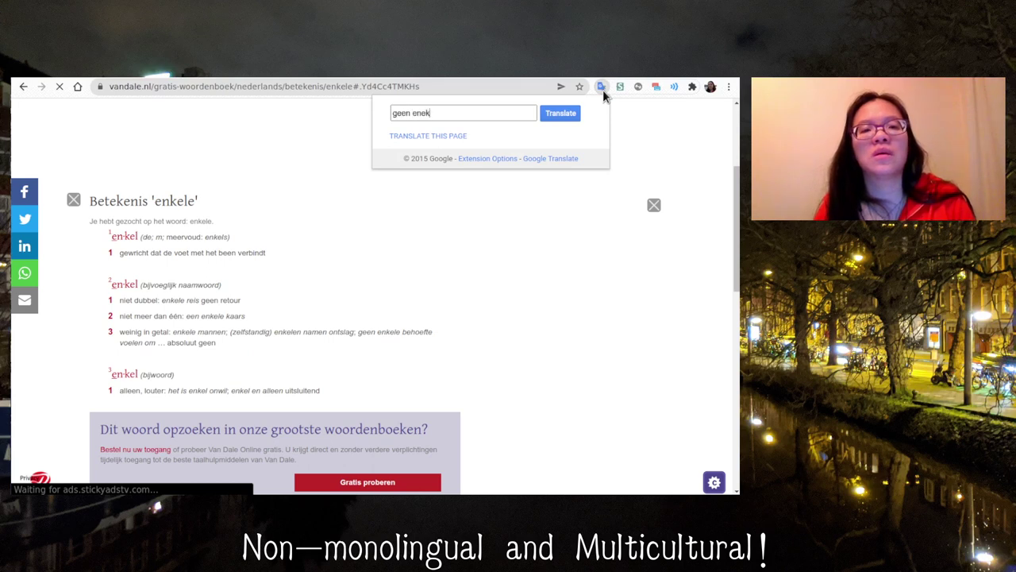
key(BackSpace)
text(kel)
key(Return)
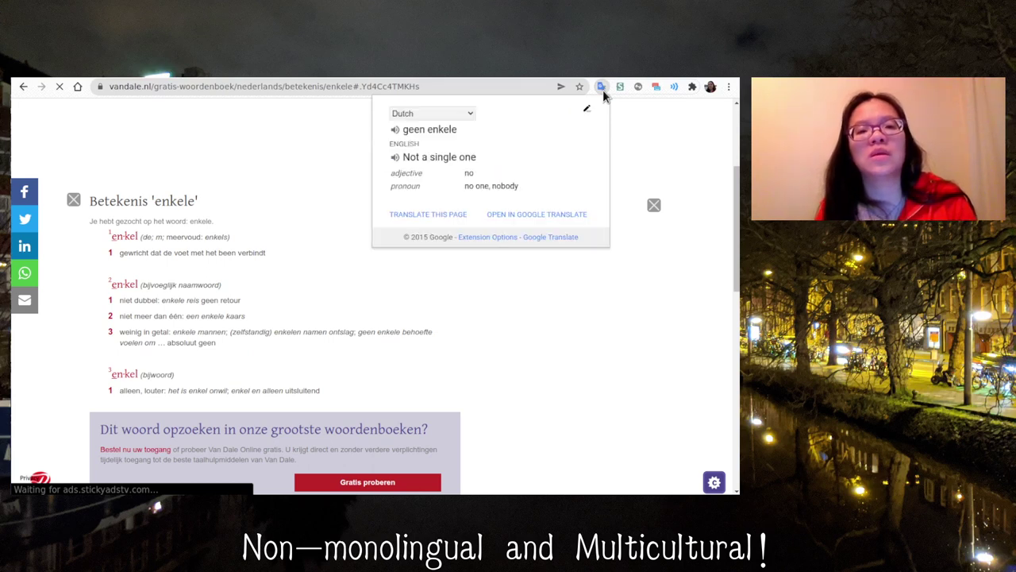
Step: Return to Anki and extend the note's Dutch text to "geen enkele"
key(alt+Tab)
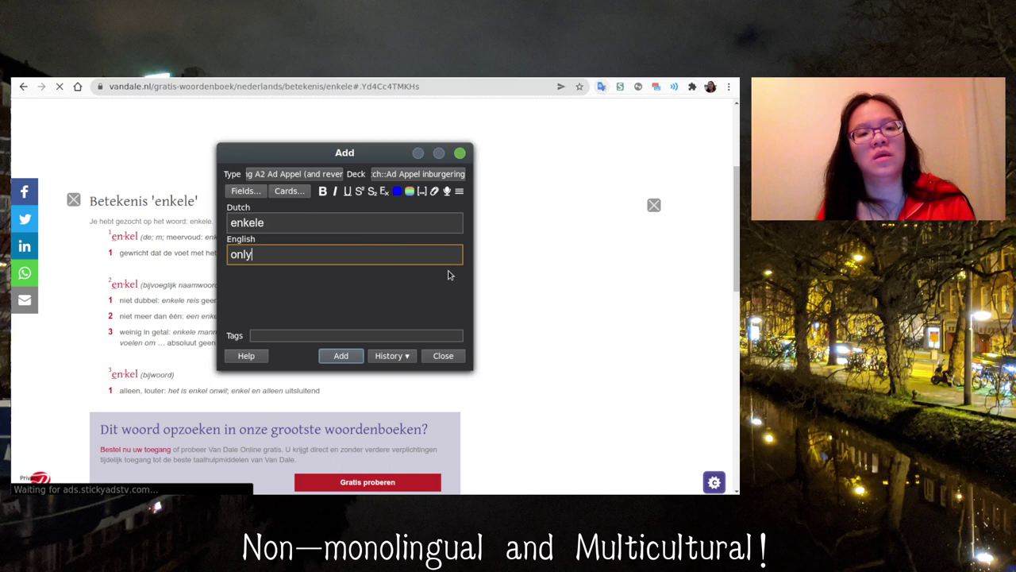
click(364, 221)
key(Home)
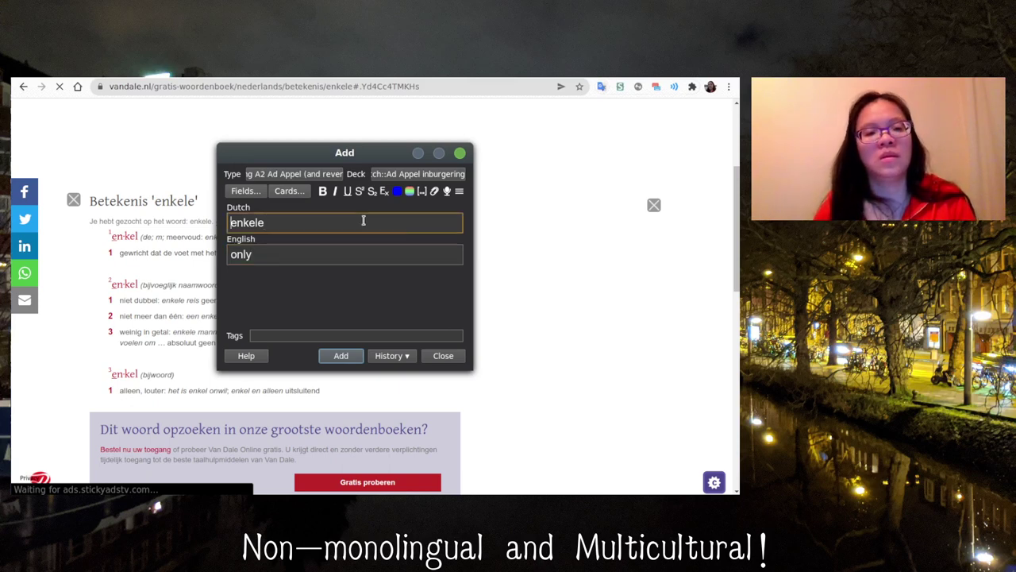
text(geen)
key(Tab)
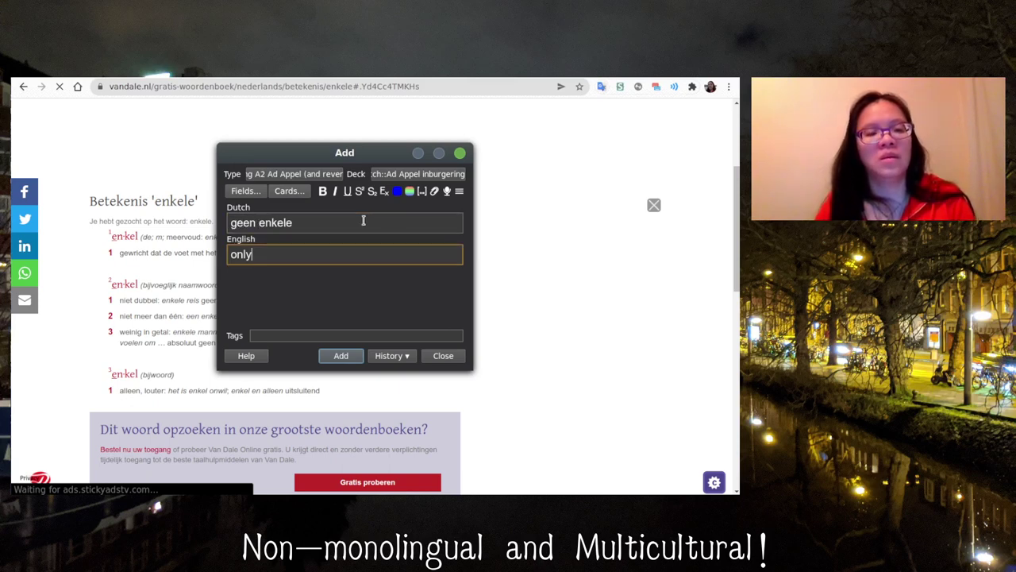
Step: Set the English text for "geen enkele" to "not a single one", add the note and close the Add window
key(BackSpace)
key(BackSpace)
key(BackSpace)
key(BackSpace)
text(not a single)
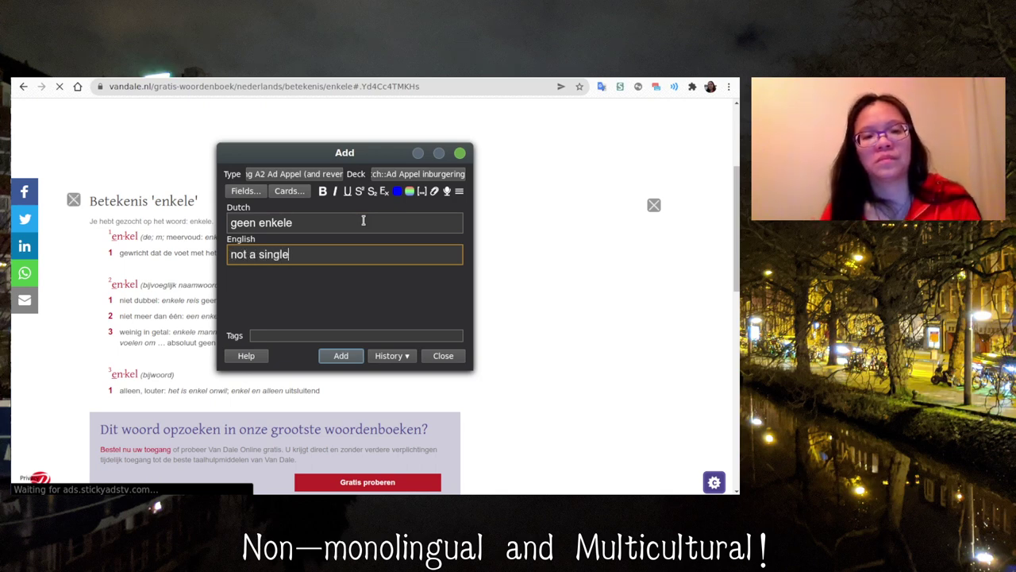
text( one)
key(ctrl+Return)
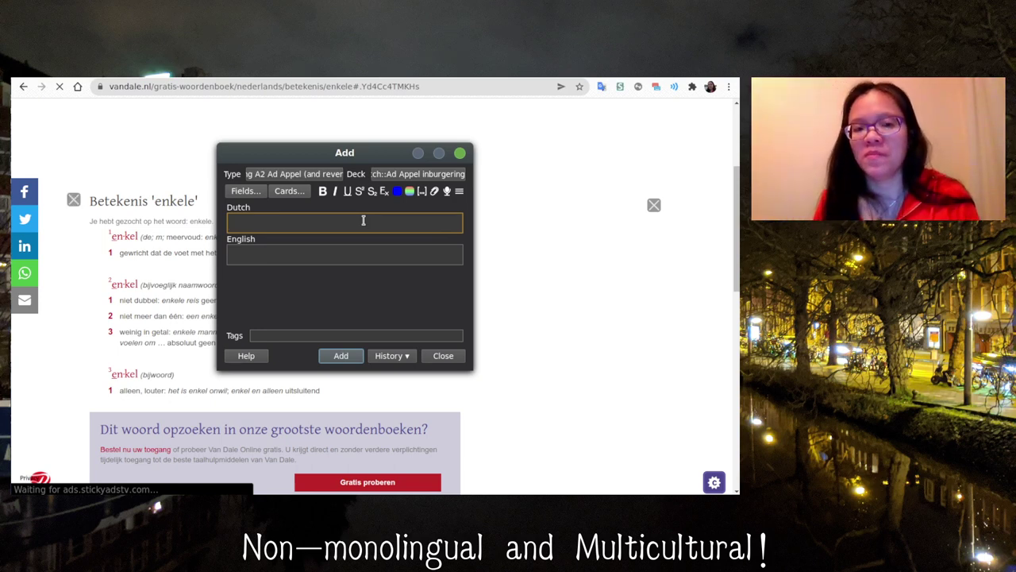
click(443, 355)
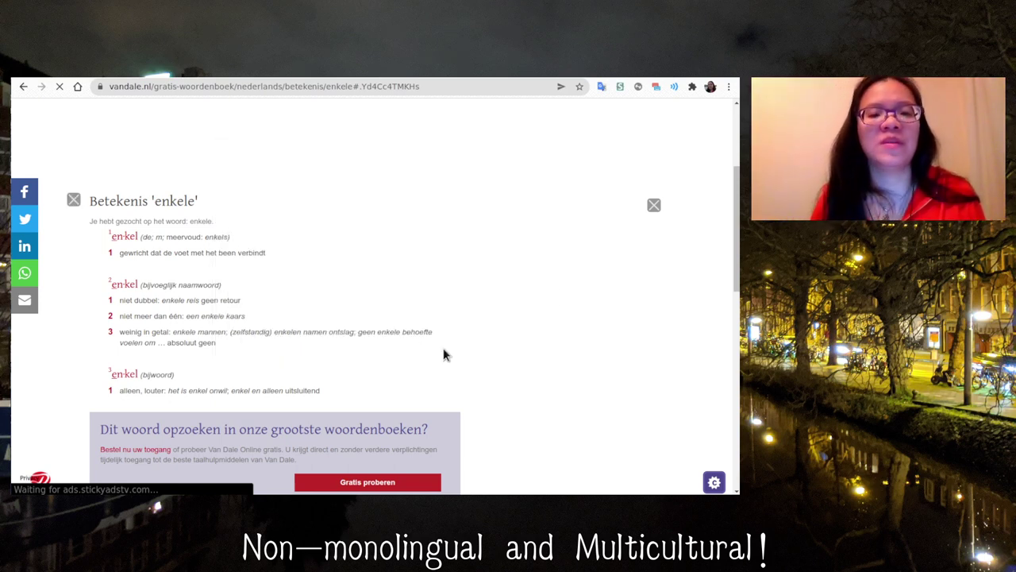
Step: Synchronize the Anki collection, then return to the browser and show the Inburgering A2 audio exercises page
key(alt+Tab)
key(alt+Tab)
key(alt+Tab)
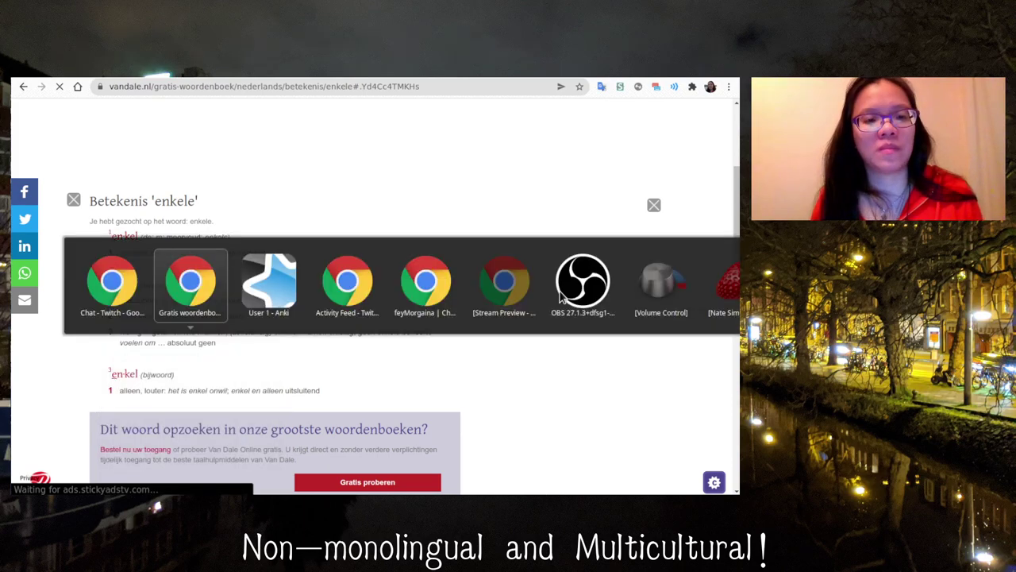
key(y)
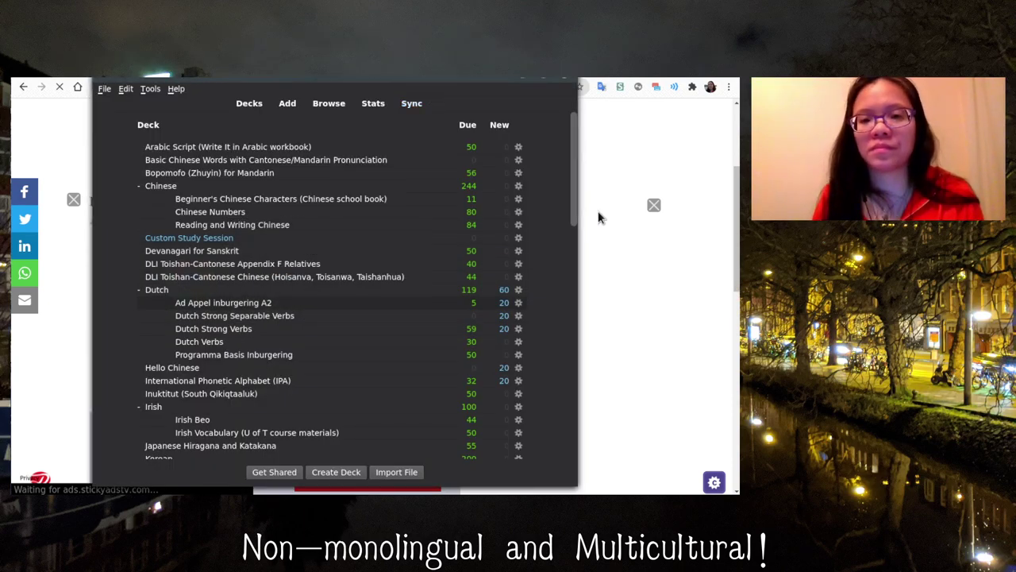
click(617, 158)
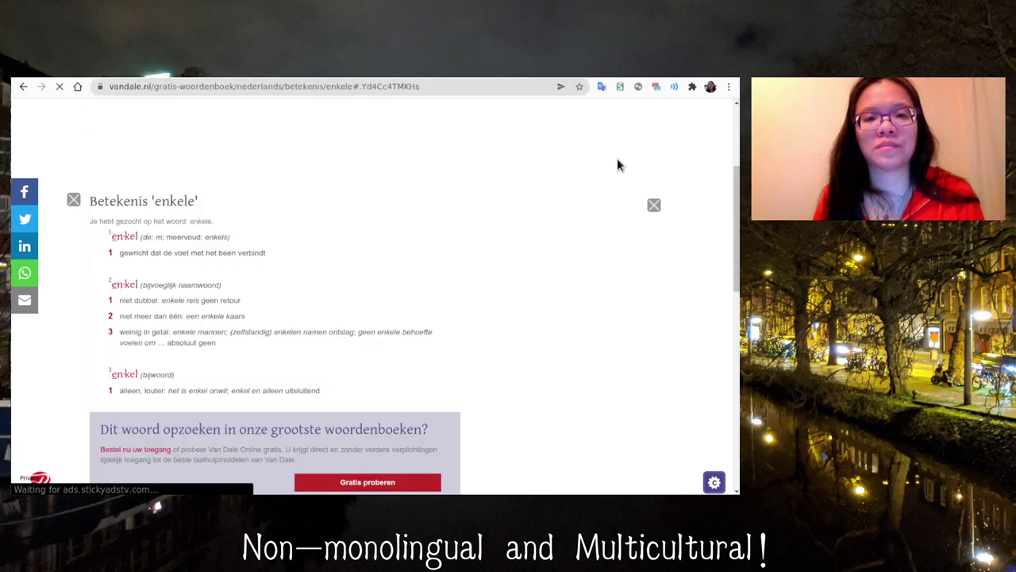
click(270, 68)
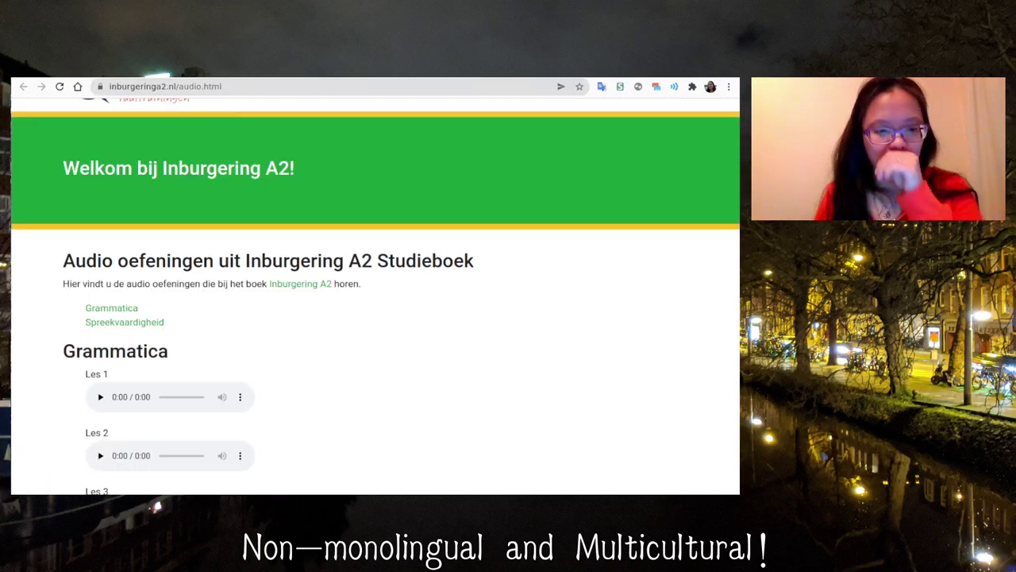
Step: Go to the Inburgering A2 home page and translate "homoseksueel" with the Google Translate extension
key(ctrl+Tab)
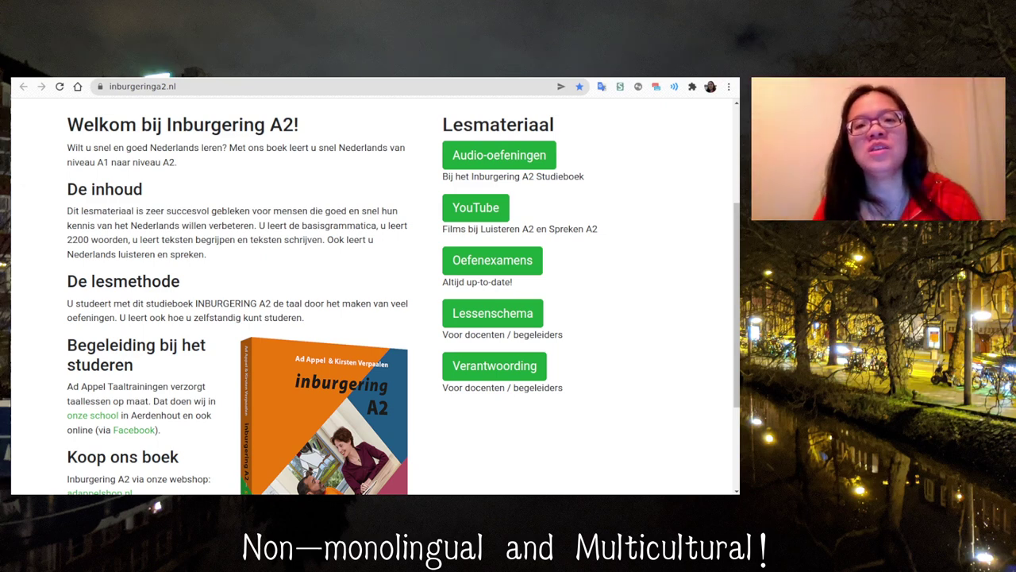
click(602, 87)
text(h)
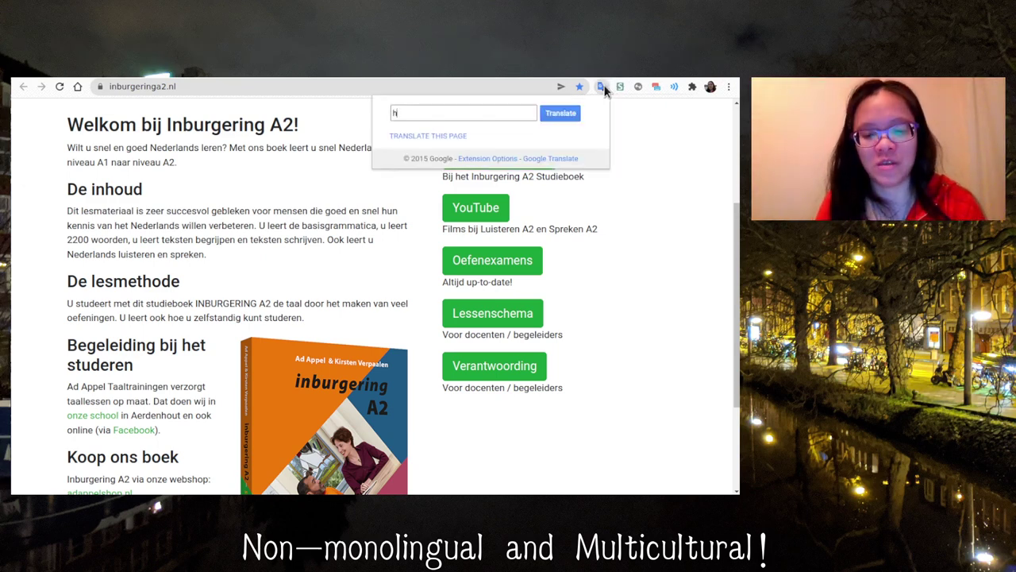
text(omoseksueel)
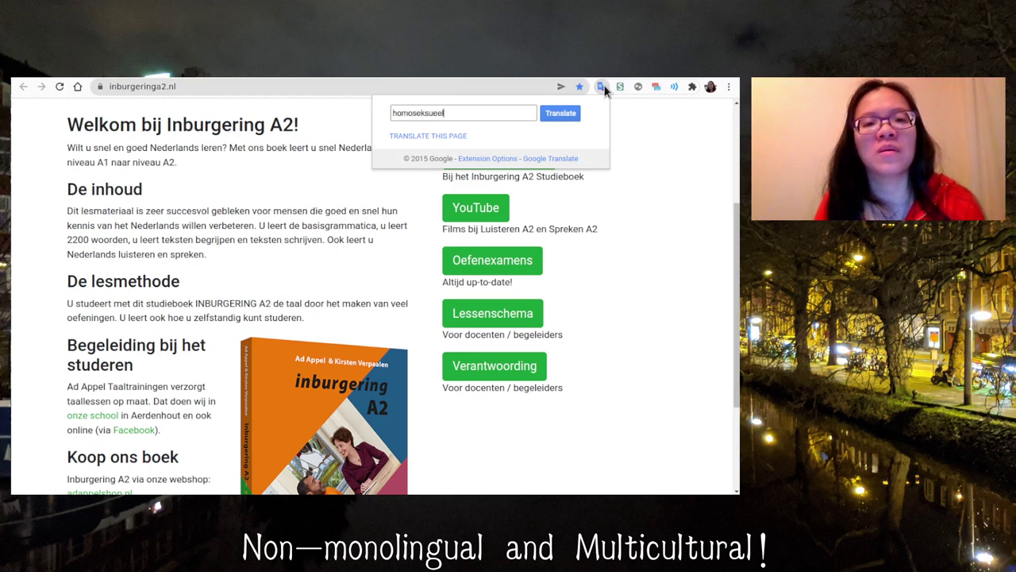
key(Return)
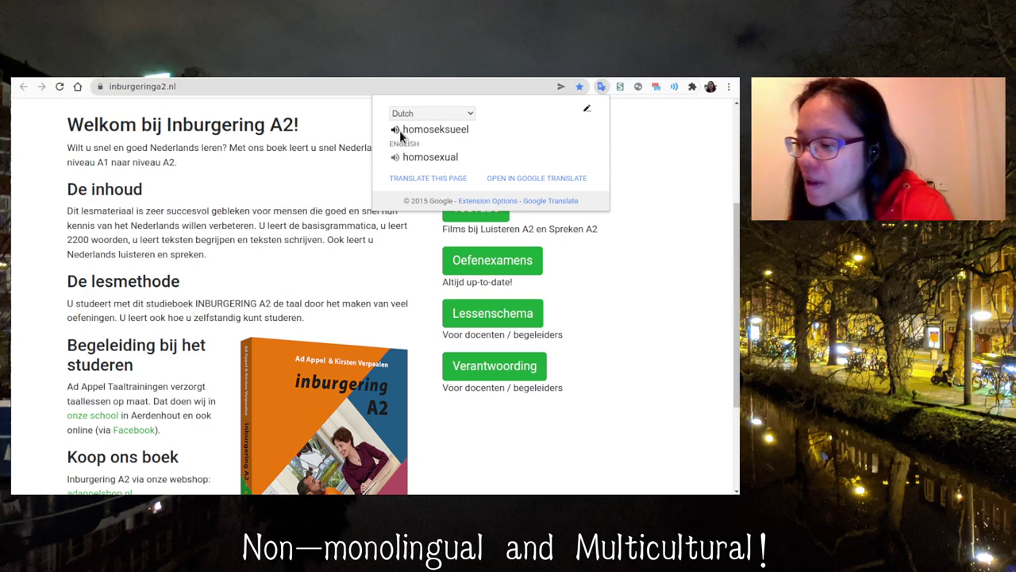
click(350, 165)
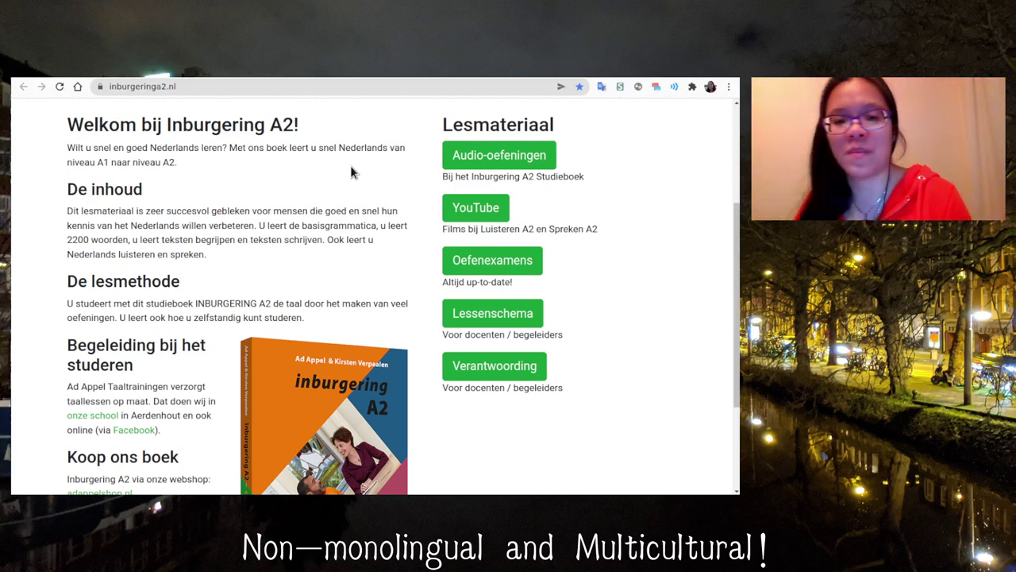
Step: Translate the phrase "al jaren geleden" with the Google Translate extension
click(601, 87)
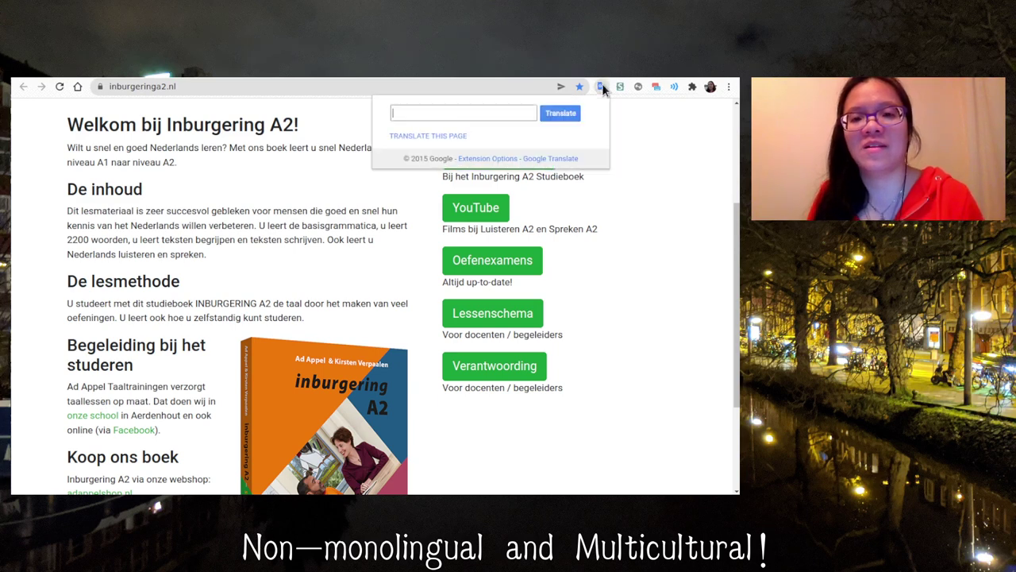
text(al jaren gele)
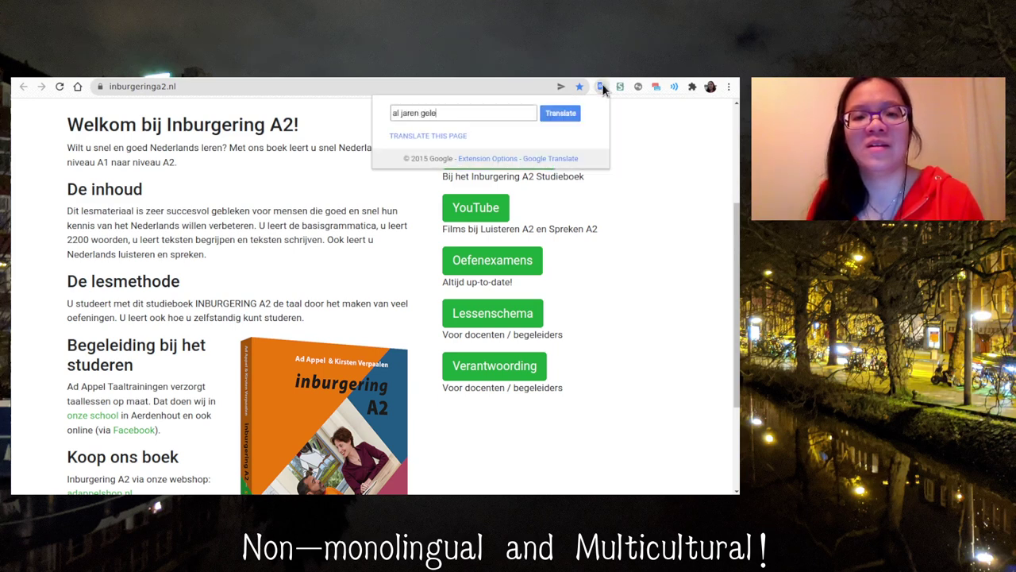
text(den)
key(Return)
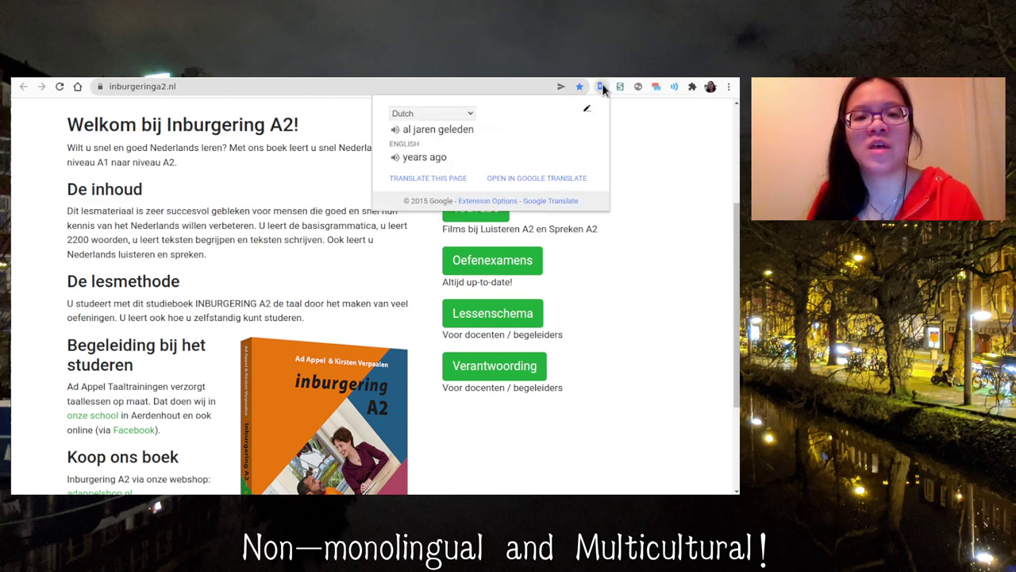
click(628, 217)
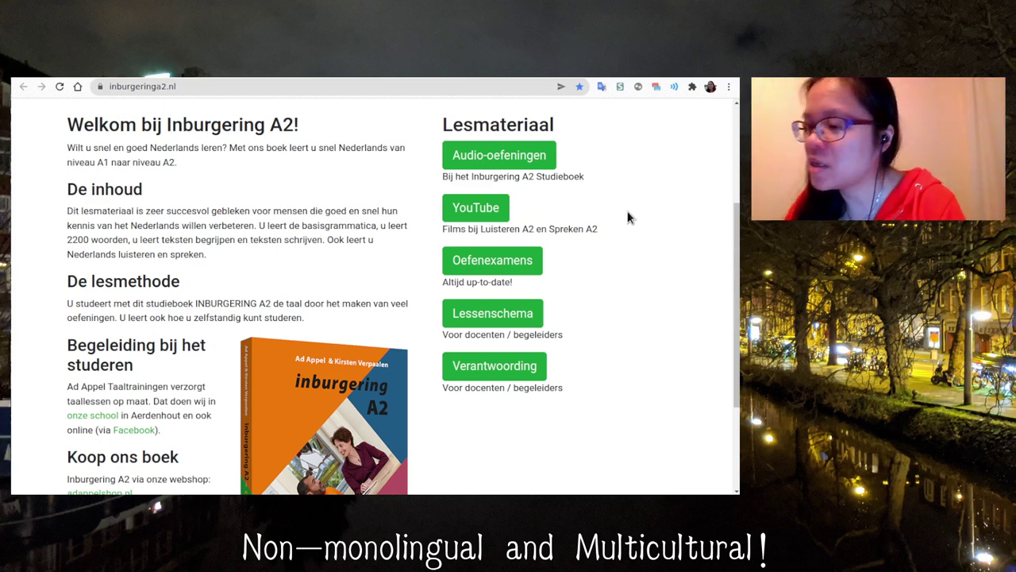
Step: Switch to Anki and add a new note with Dutch "gescheiden" and English "divorced"
key(alt+Tab)
key(alt+Tab)
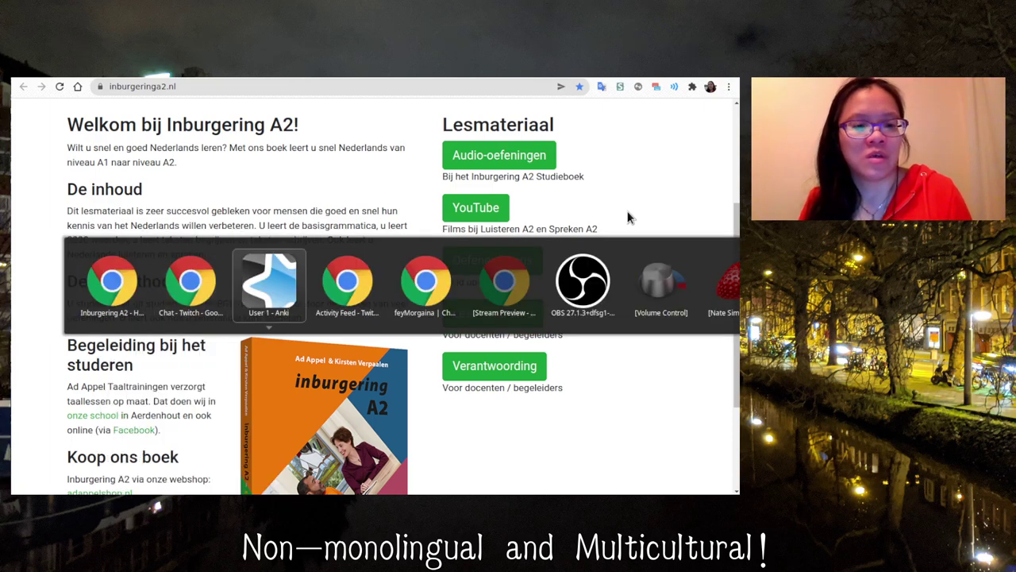
text(ageschei)
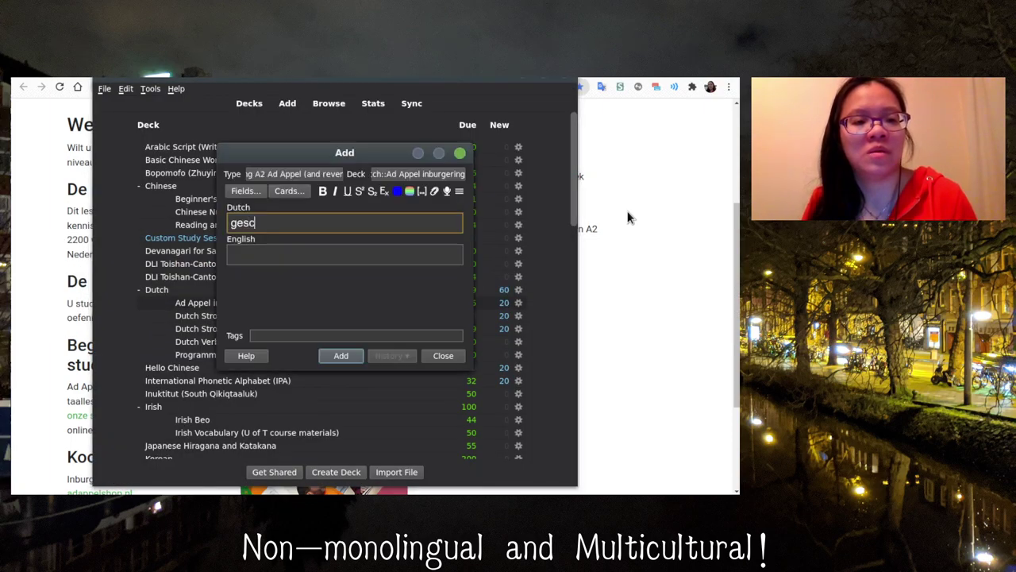
text(den)
key(Tab)
text(d)
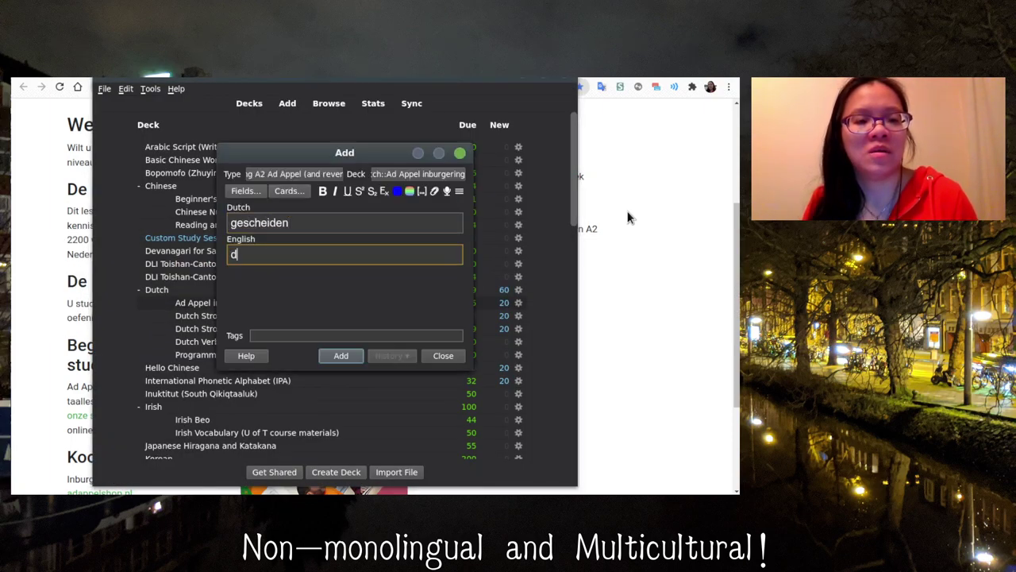
text(ivorced)
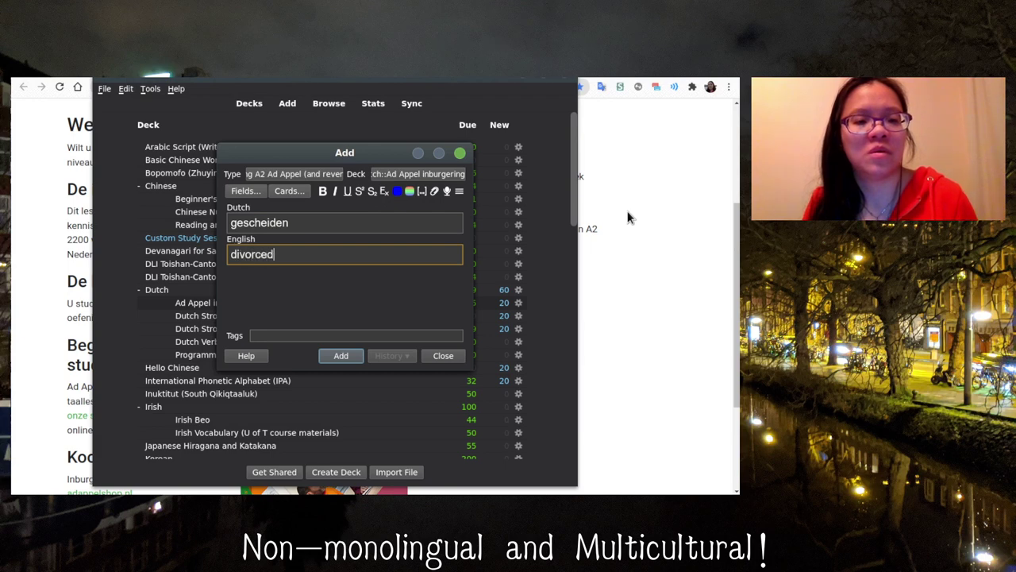
key(ctrl+Return)
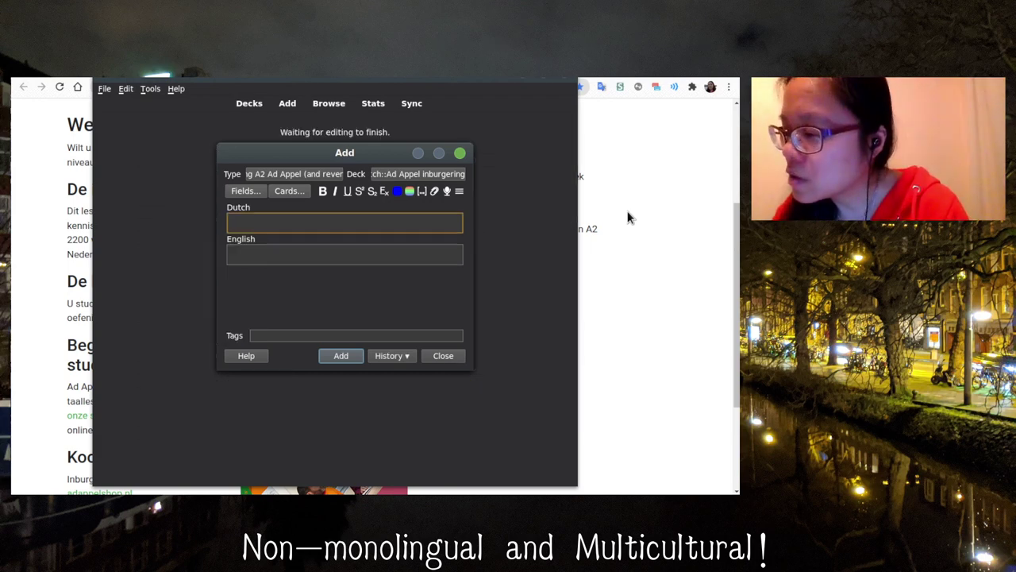
Step: Add a note with Dutch "geleden" and English "ago"
text(geleden)
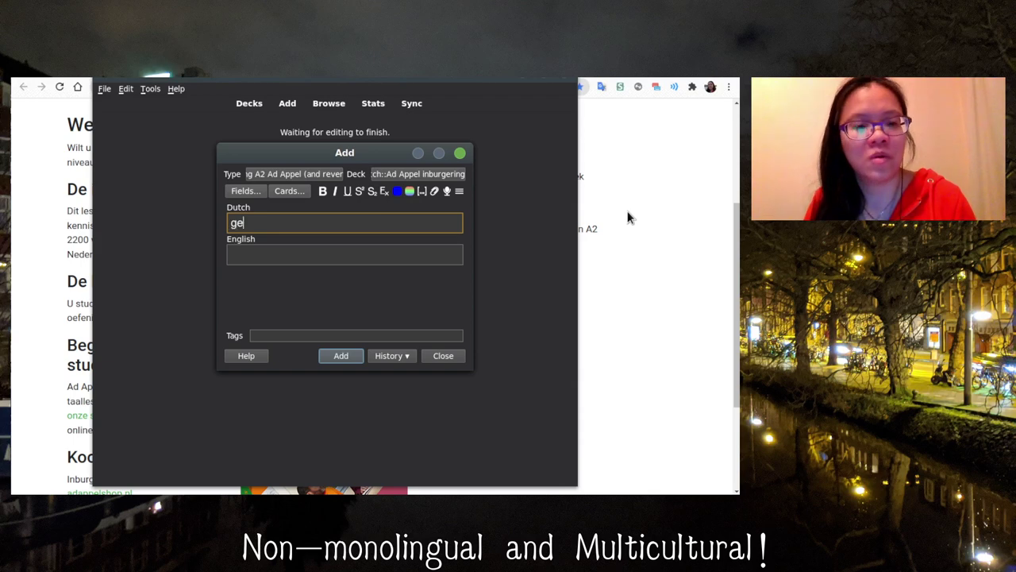
key(Tab)
text(ago)
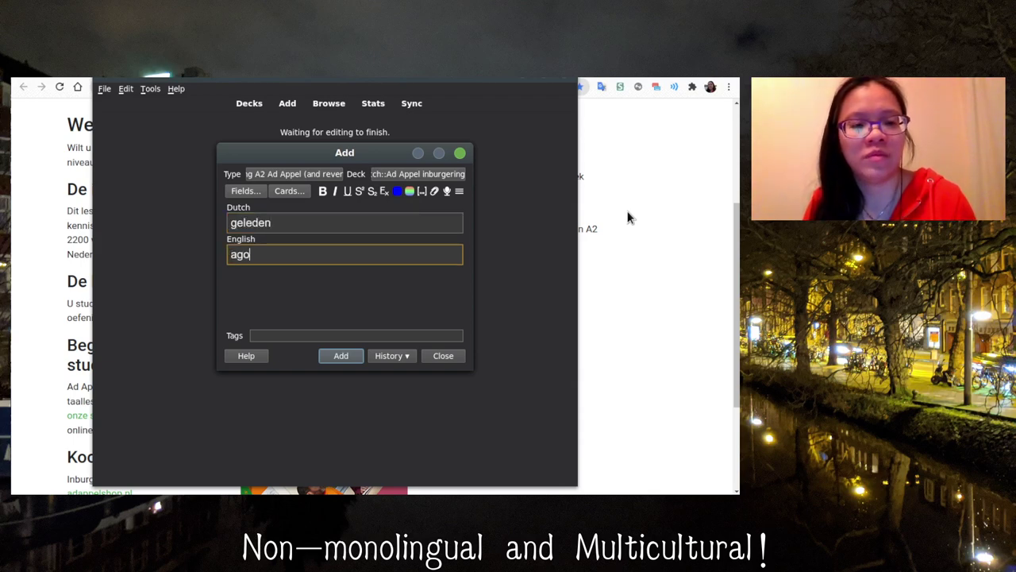
key(ctrl+Return)
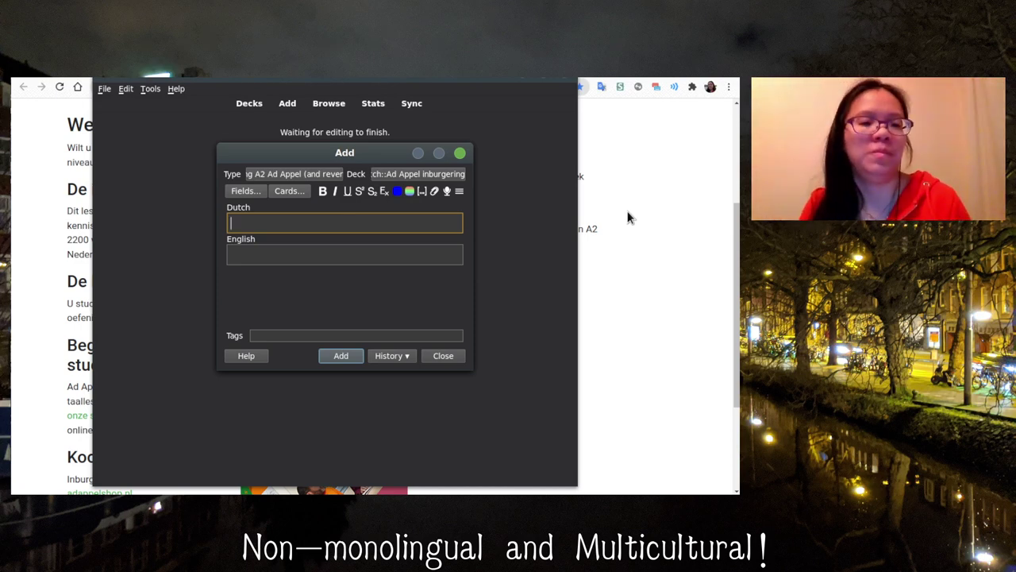
Step: Add a note with Dutch "het enige kind" and English "the only child"
text(het enig)
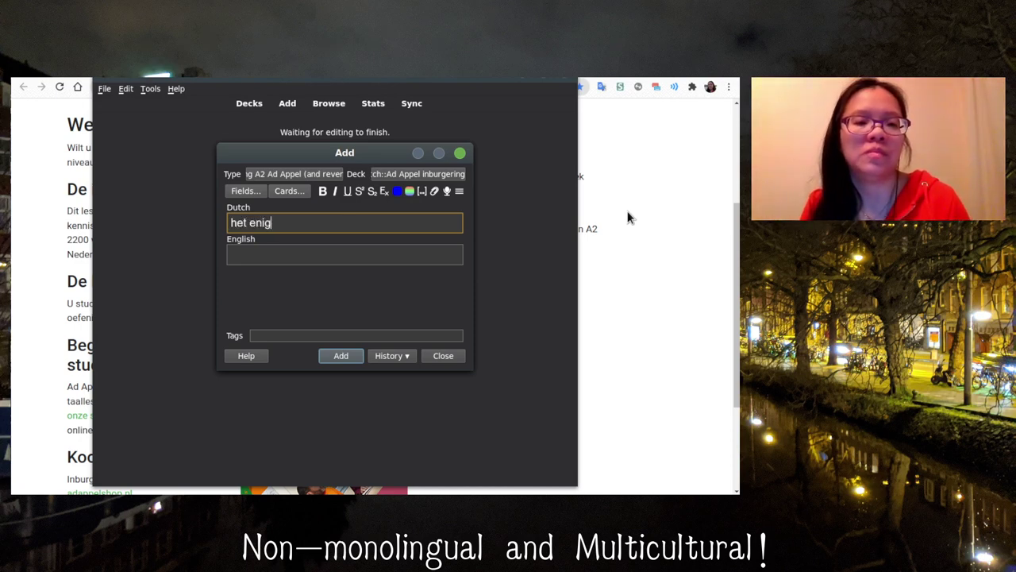
text(e kind)
key(Tab)
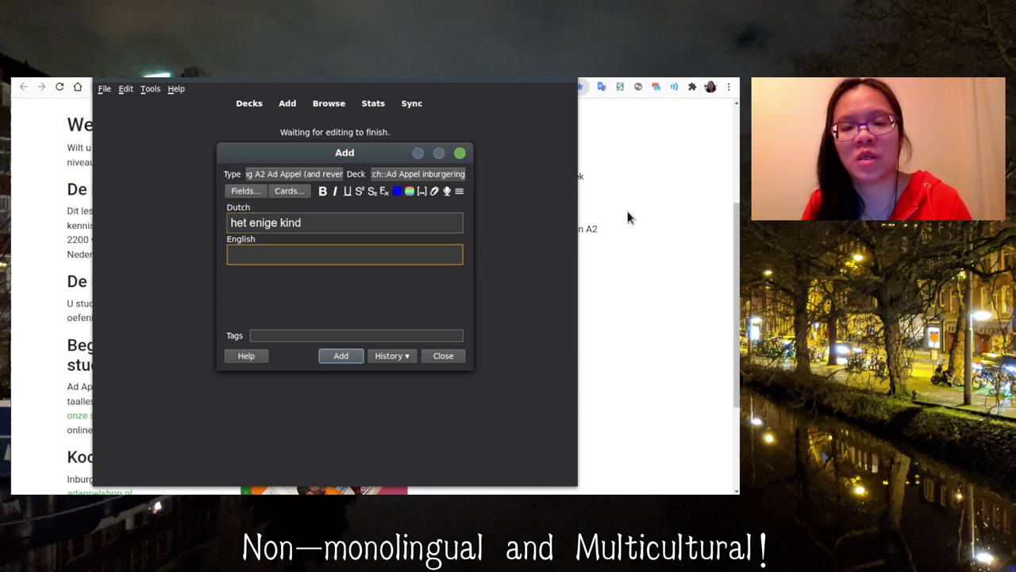
text(the only c)
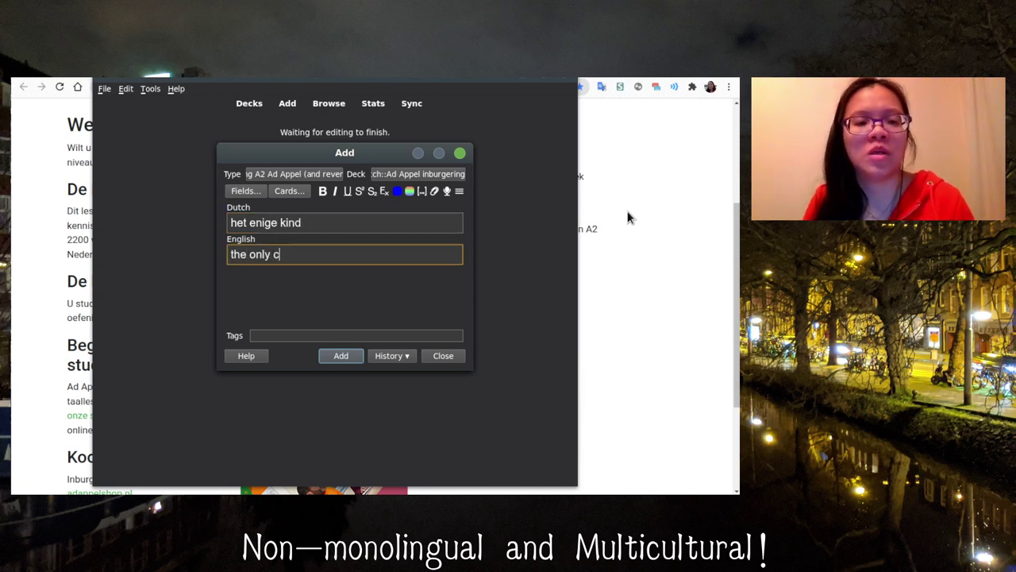
text(hild)
key(ctrl+Return)
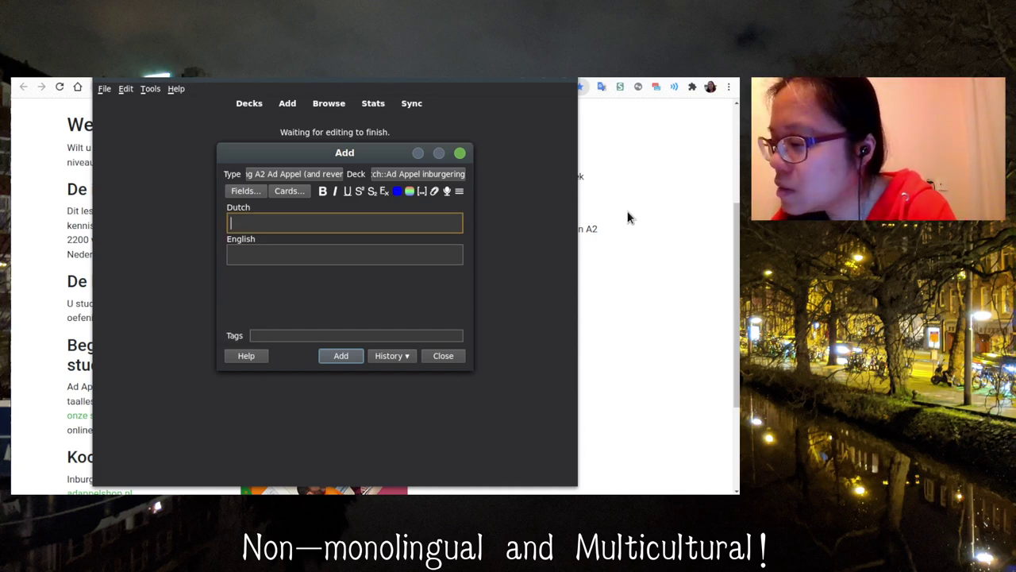
text(de stel)
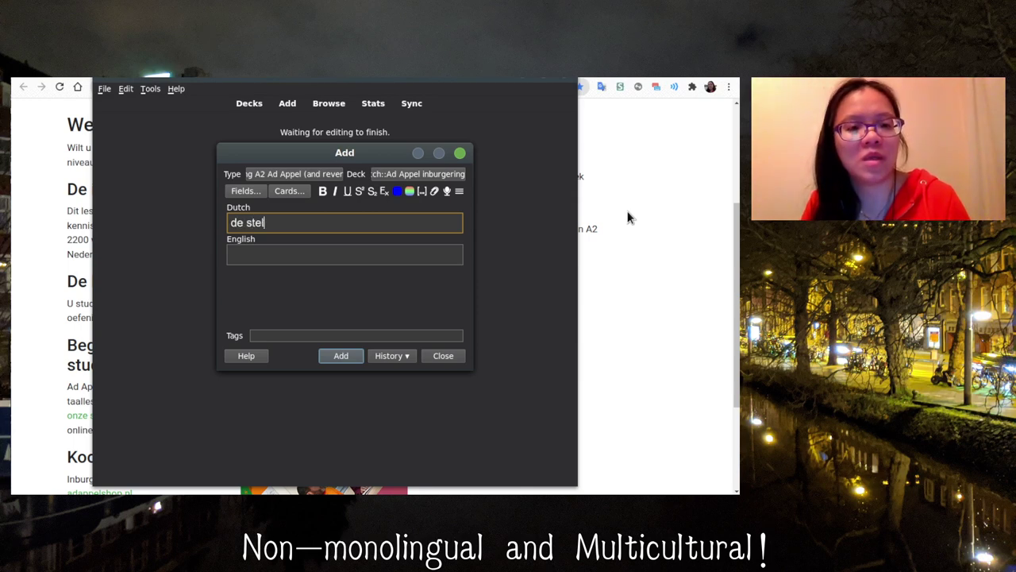
key(Tab)
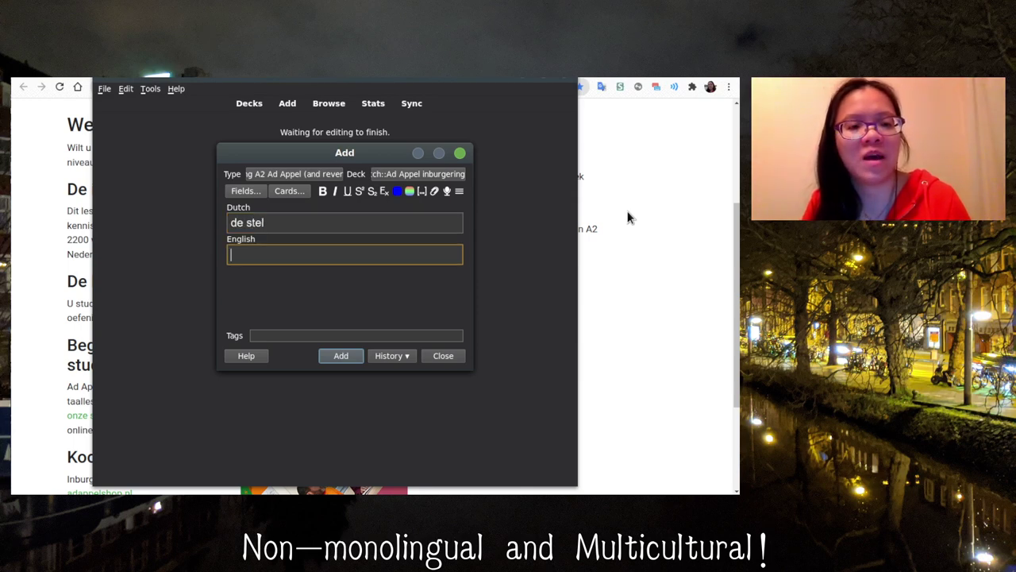
click(414, 224)
key(BackSpace)
key(BackSpace)
key(BackSpace)
key(BackSpace)
key(BackSpace)
key(BackSpace)
key(BackSpace)
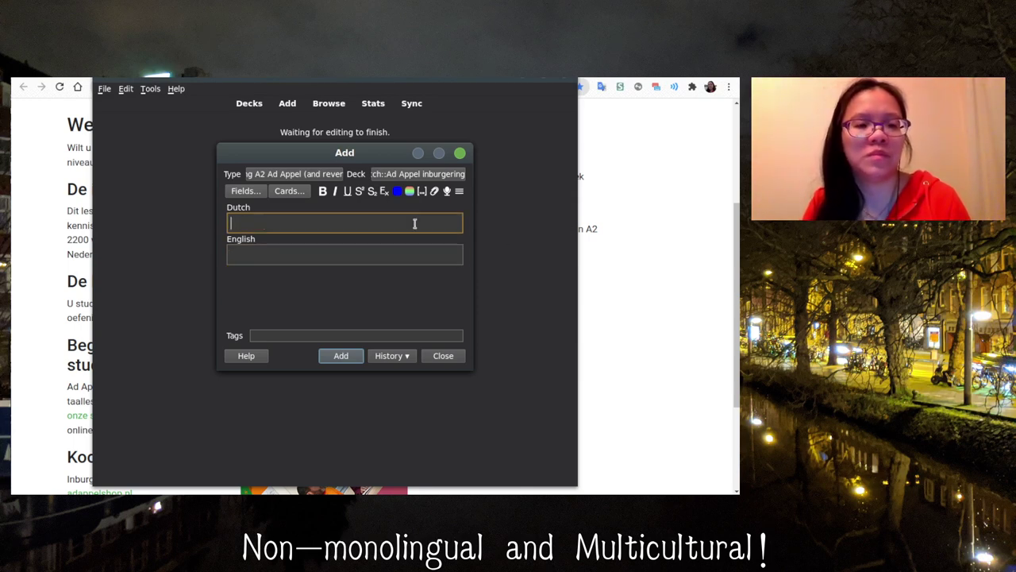
Step: Enter "het stel" as the new note's Dutch text, view its duplicates and clear the text again
text(het ste)
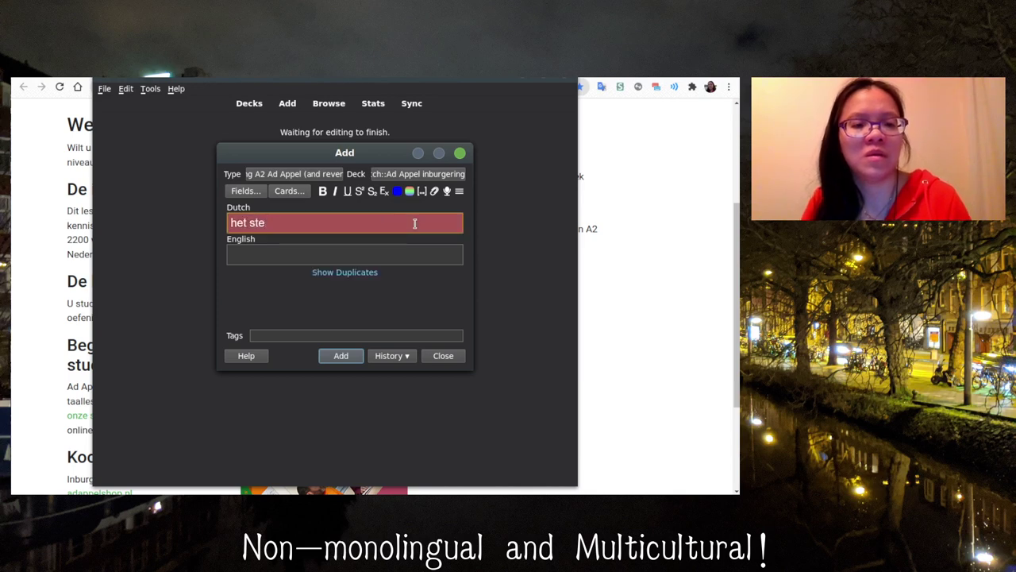
text(l)
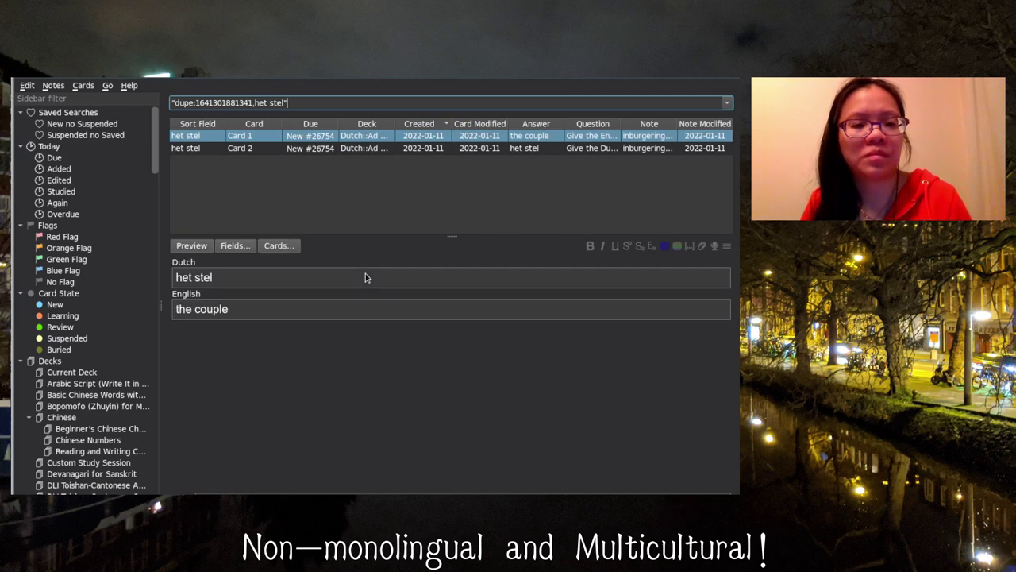
key(Escape)
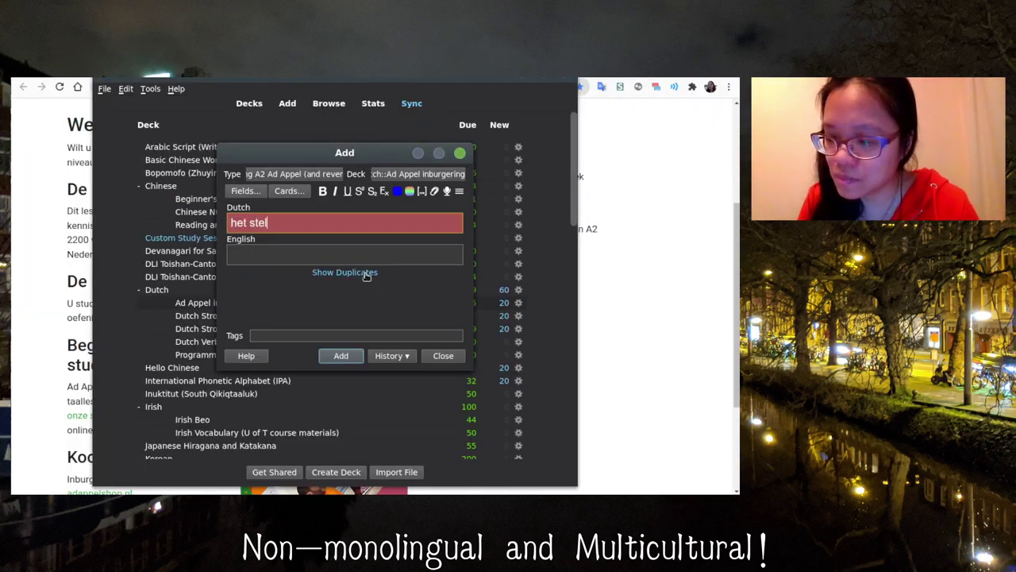
key(BackSpace)
key(BackSpace)
key(BackSpace)
key(BackSpace)
key(BackSpace)
key(BackSpace)
key(BackSpace)
key(BackSpace)
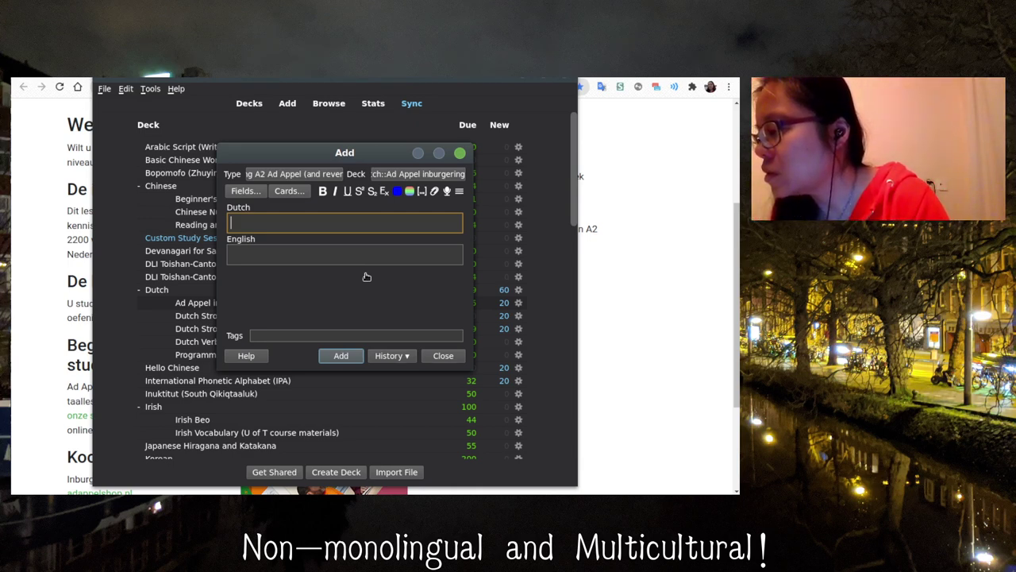
Step: Enter "de ruzie" as the new note's Dutch text and clear the field again
text(ruzie)
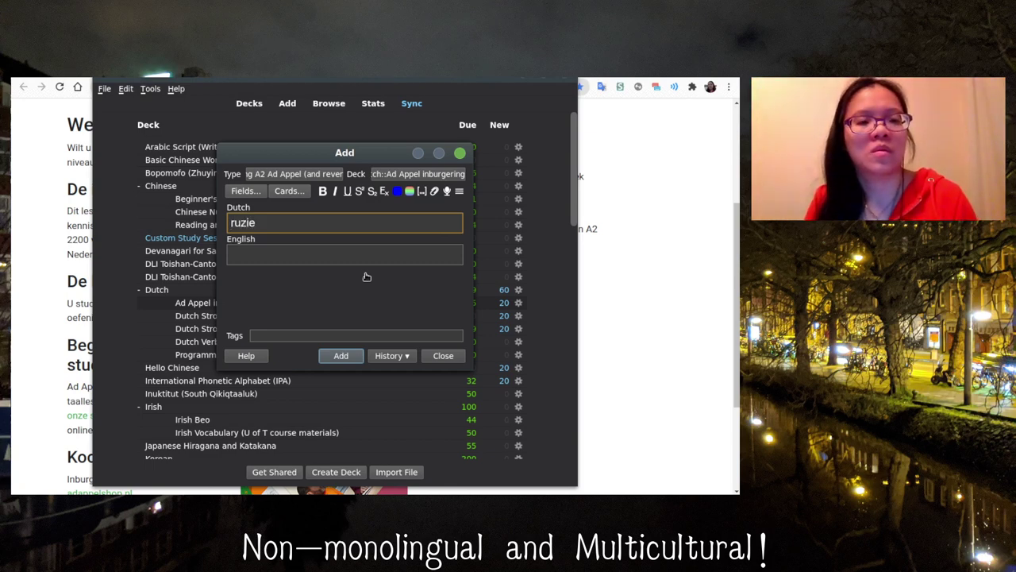
key(BackSpace)
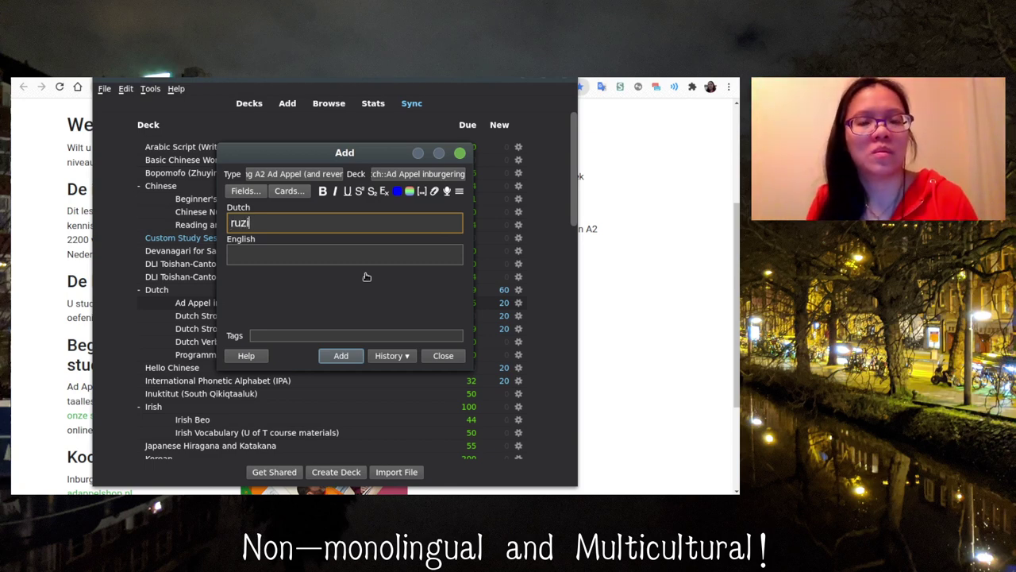
key(ctrl+a)
text(de ruzie)
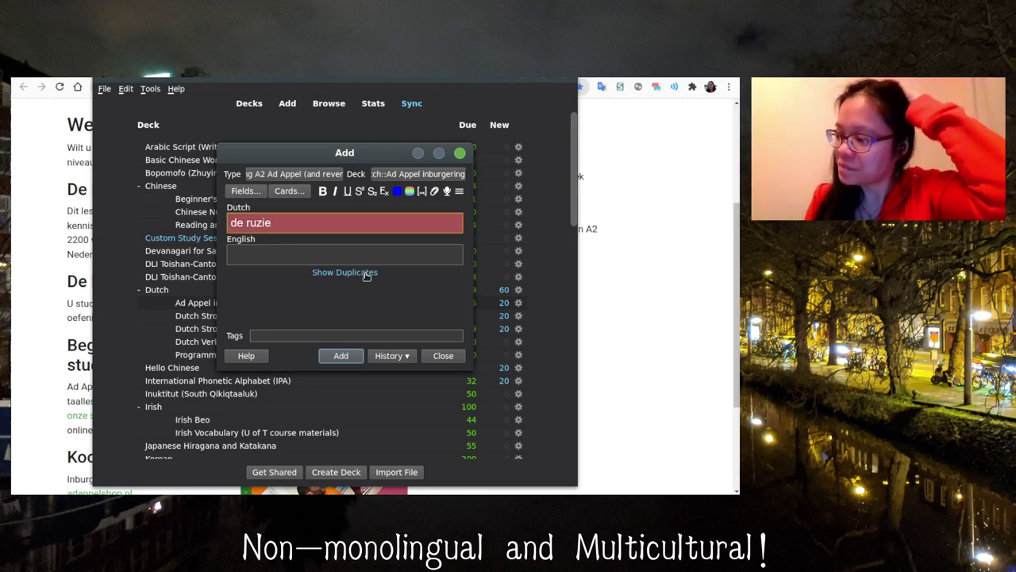
key(BackSpace)
key(ctrl+a)
key(BackSpace)
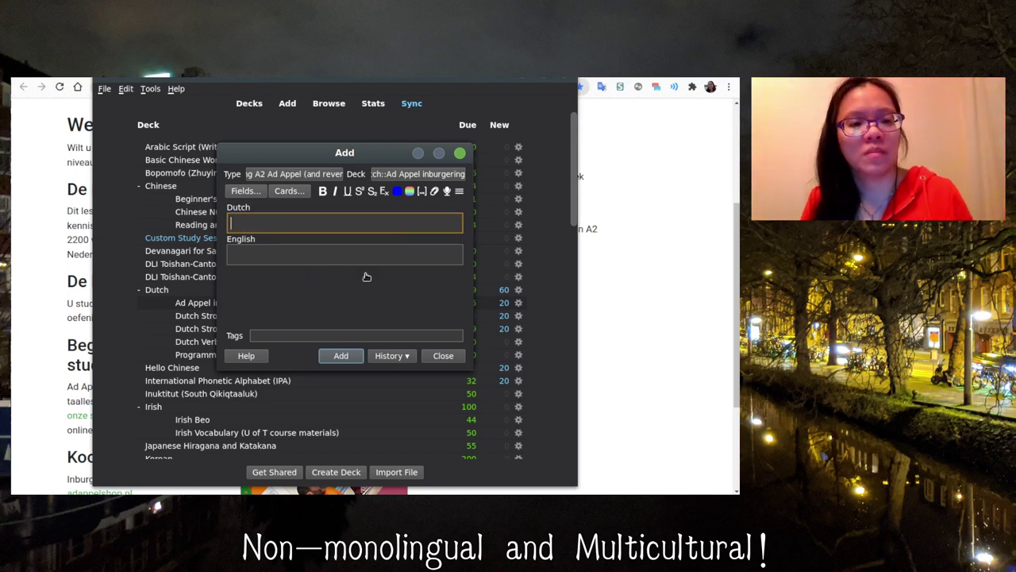
Step: Close the Add note window and switch to the Google Docs document "Ad Appel inburgering A2 cursus lessen 1-14"
key(Escape)
key(y)
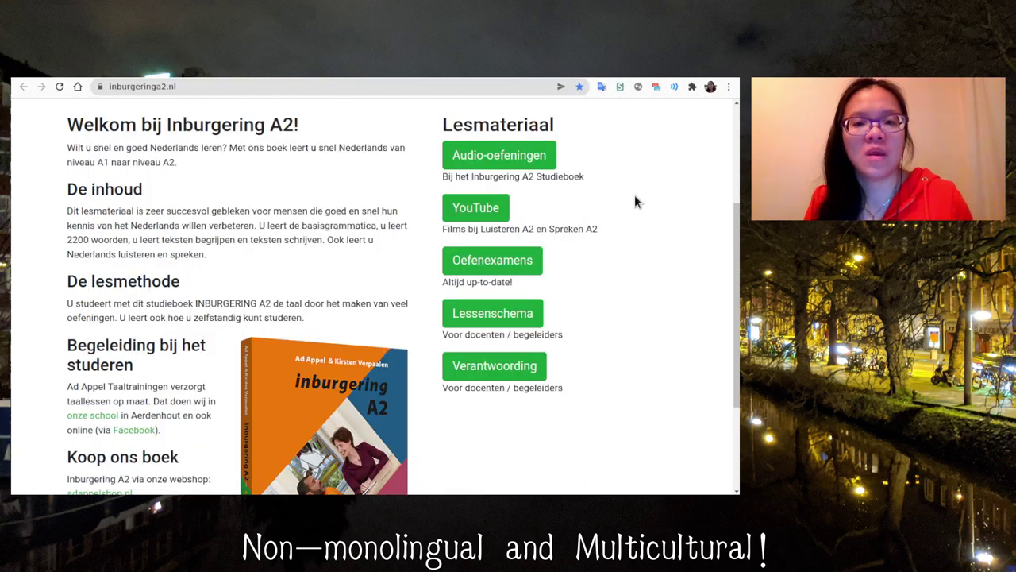
click(601, 199)
scroll(310, 294, down, 2)
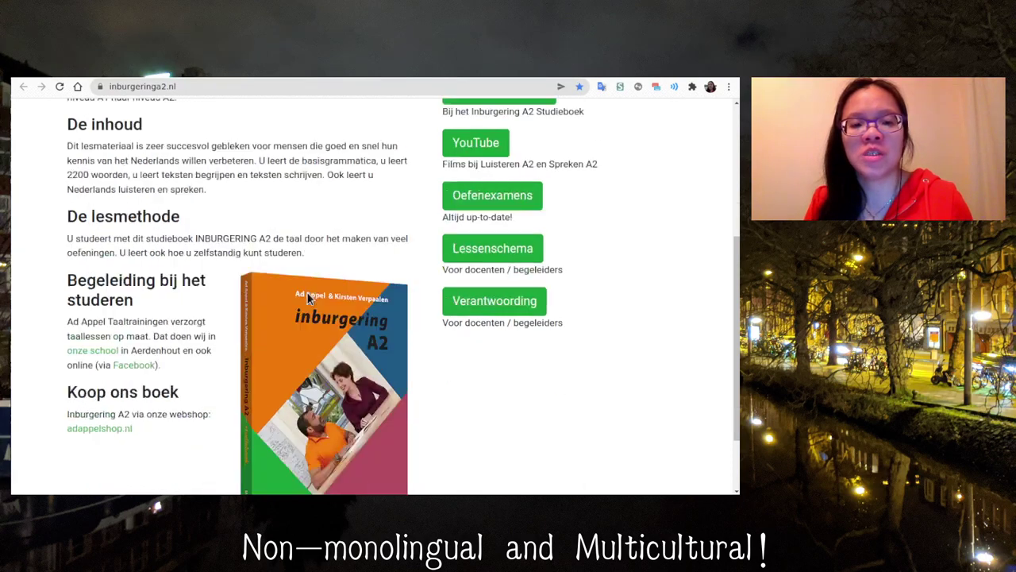
click(560, 77)
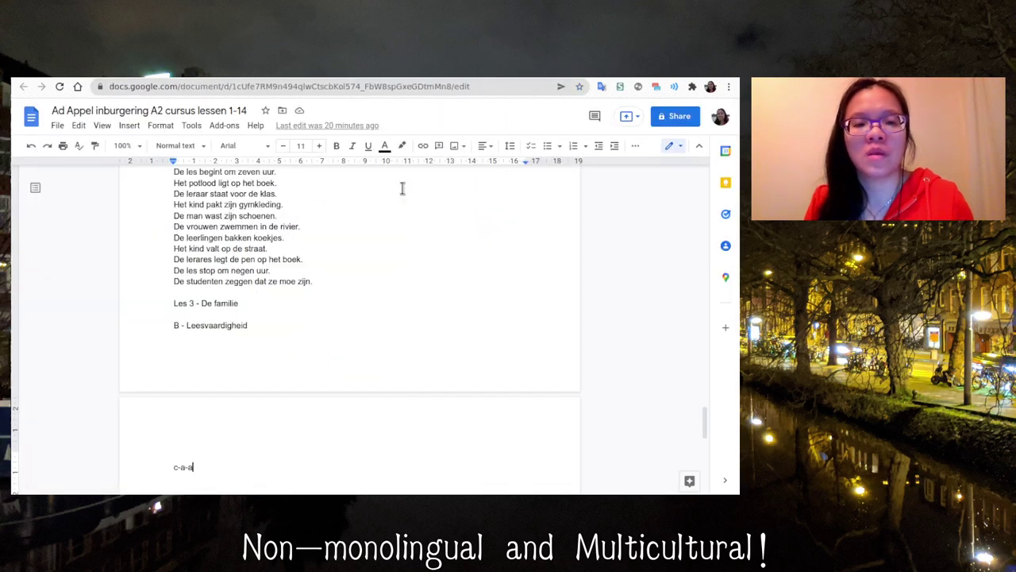
Step: Add the answers "b-c-b" on a new line below "c-a-a" in the Les 3 reading section
key(Return)
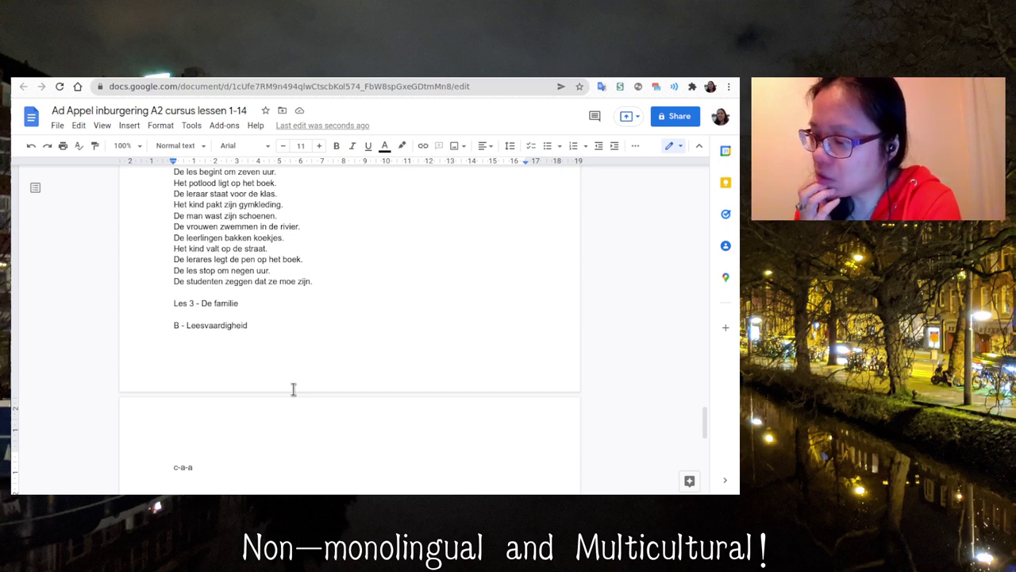
text(b-)
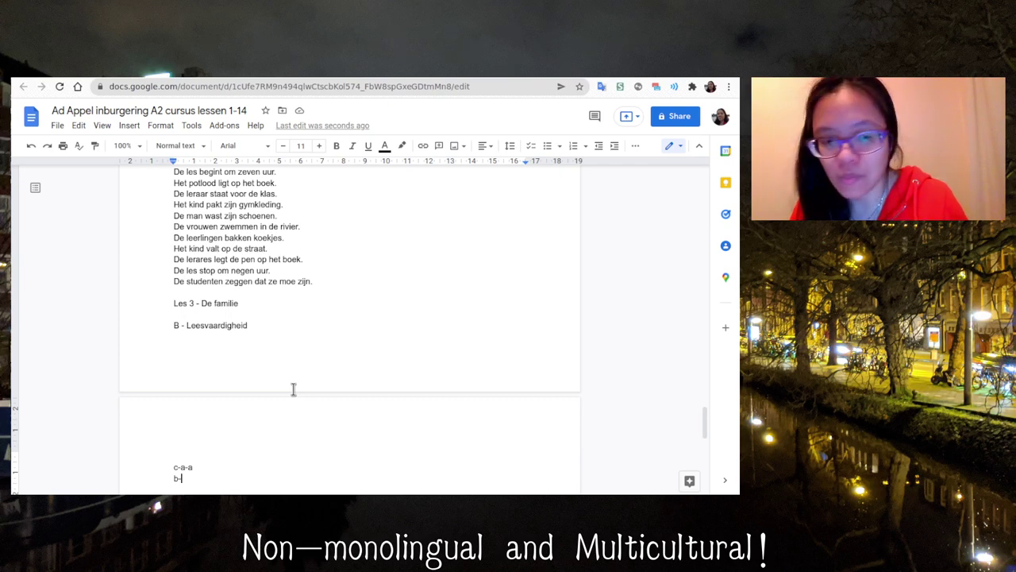
text(d)
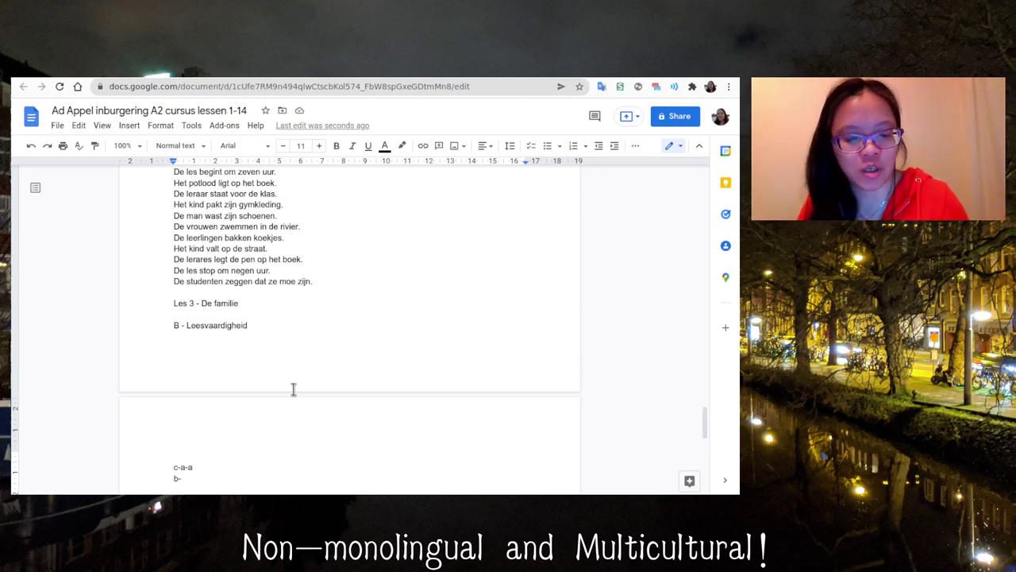
text(c)
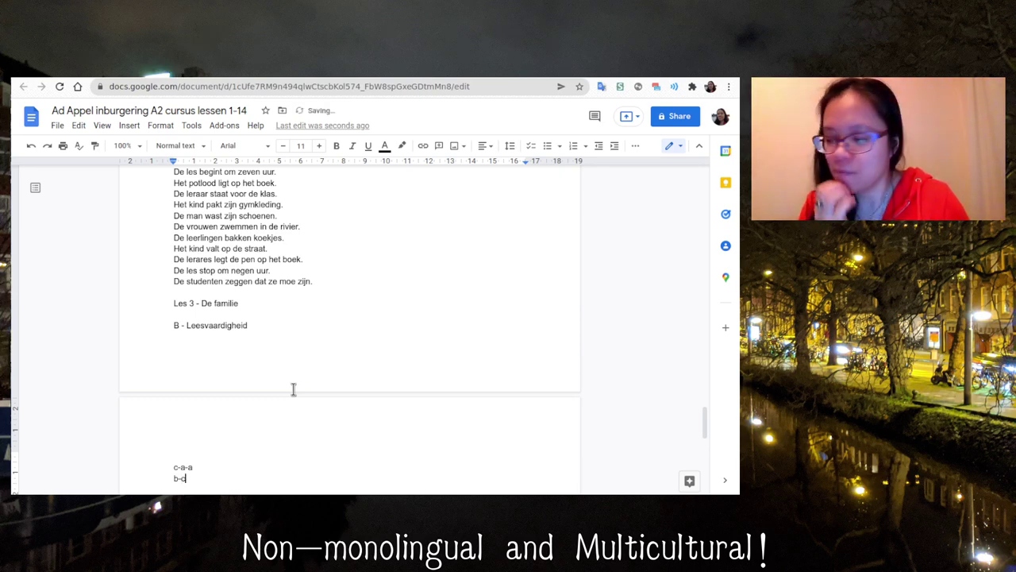
text(-)
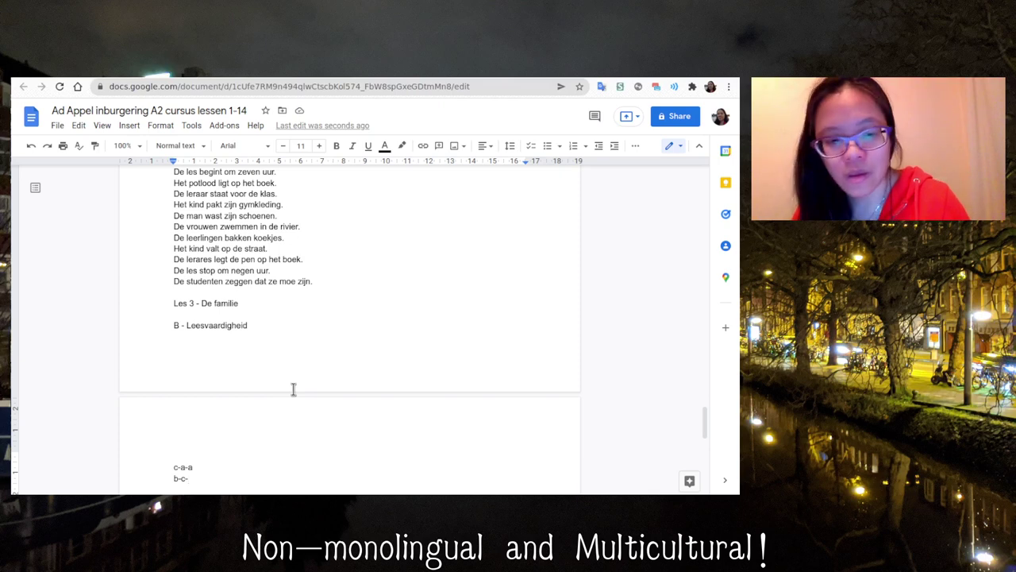
text(b)
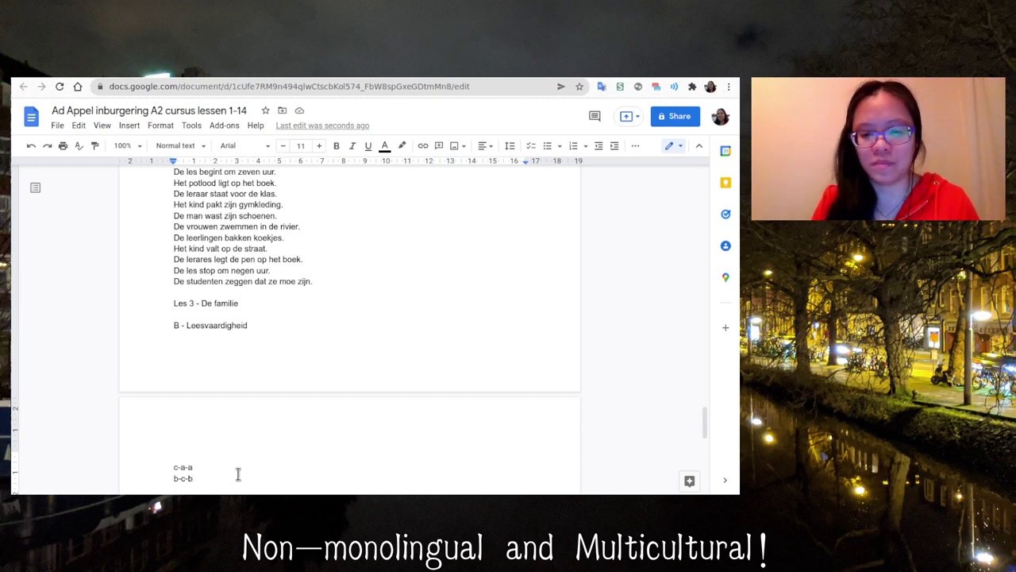
Step: Switch from the answer document to the Inburgering A2 home page
key(ctrl+Tab)
key(ctrl+Tab)
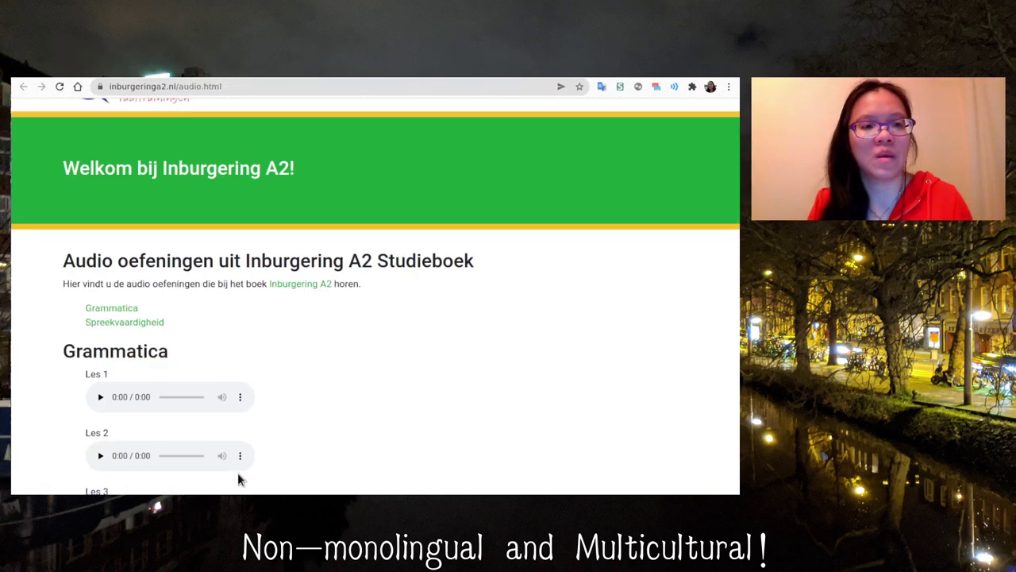
key(ctrl+Tab)
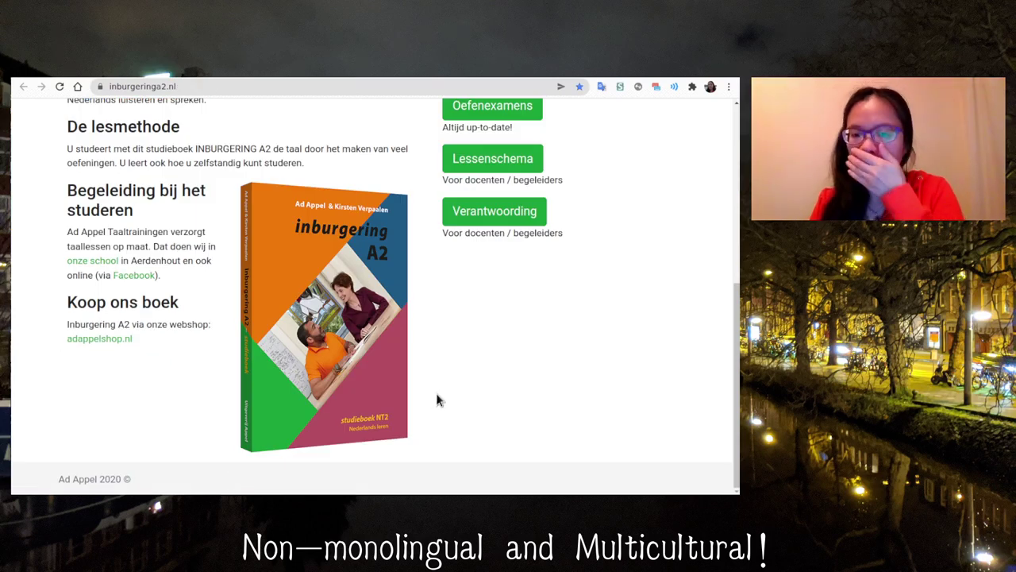
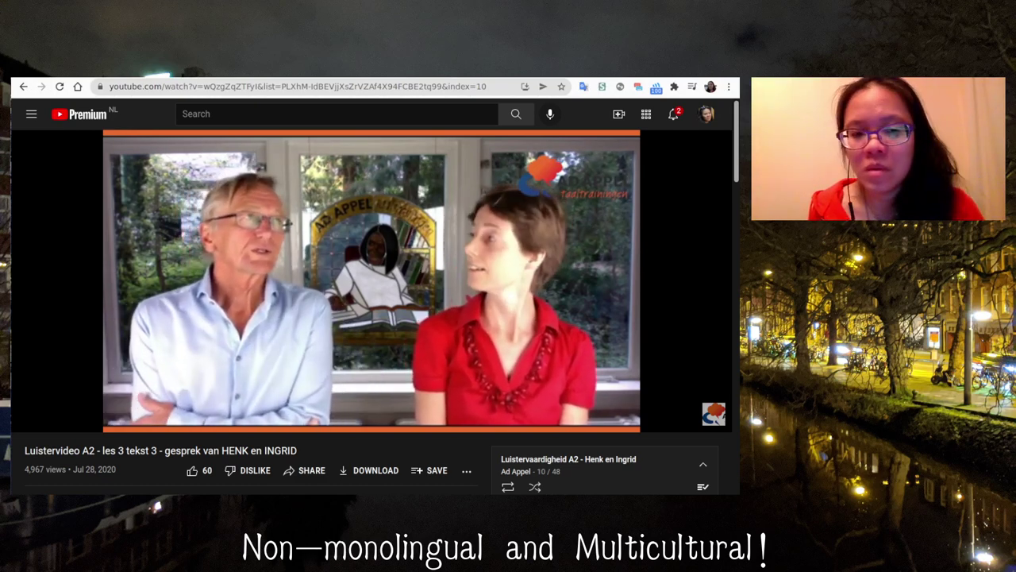
Step: Replay a few seconds of the lesson 3 text 3 video and translate "hoe oud is zij geworden" from Dutch with the Google Translate extension
key(Left)
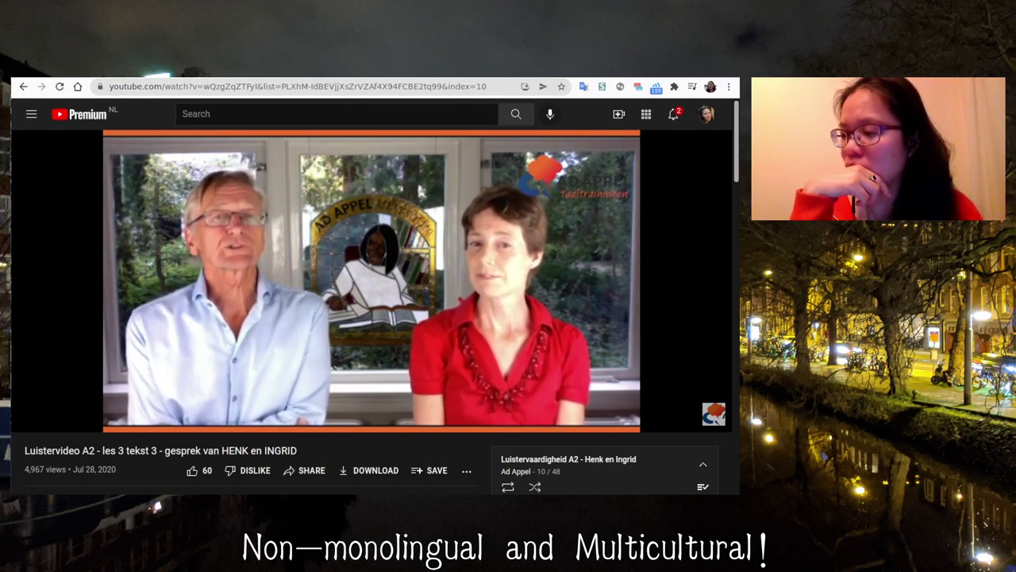
click(582, 86)
text(ho)
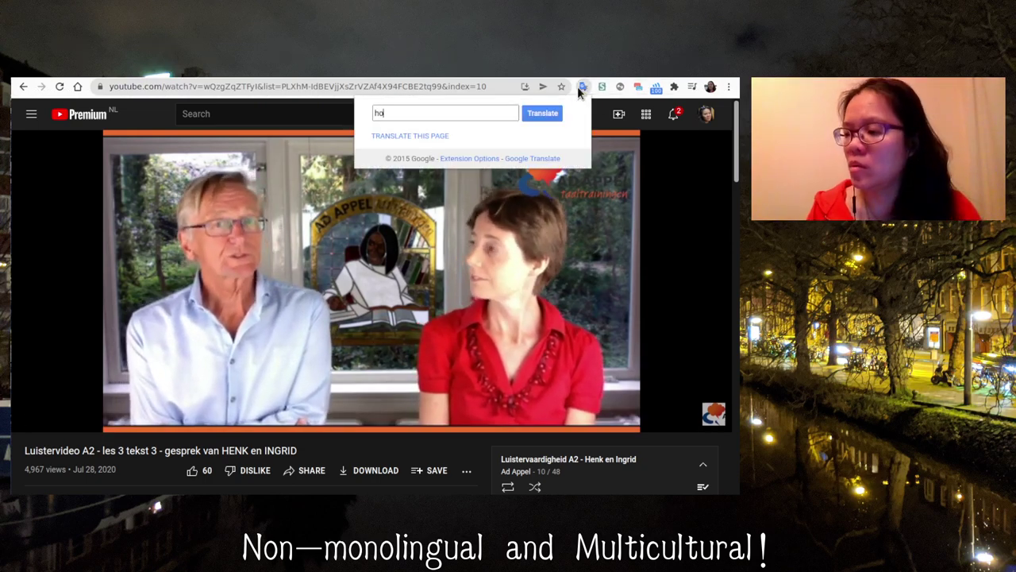
text(e oud is de om)
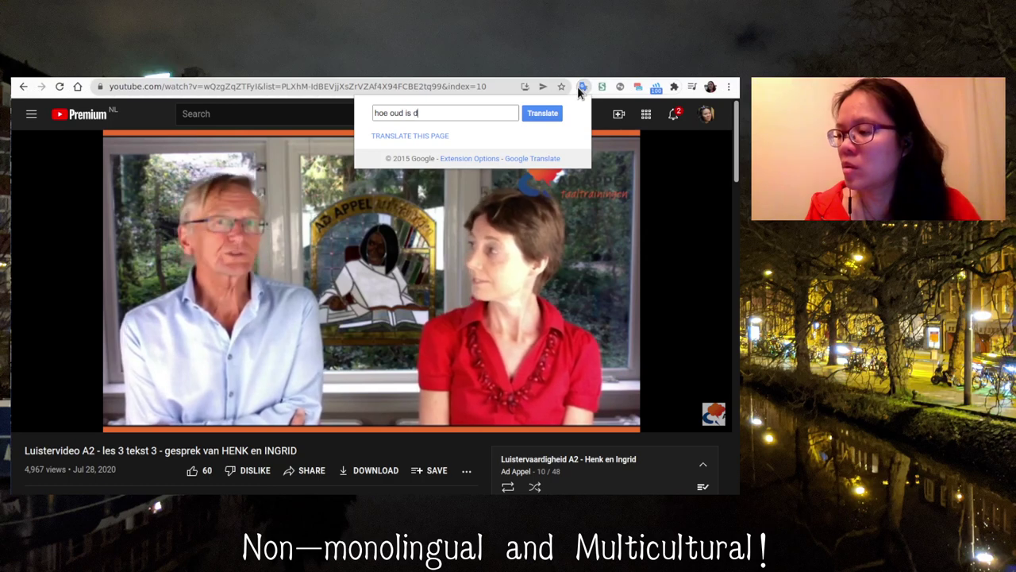
key(BackSpace)
key(BackSpace)
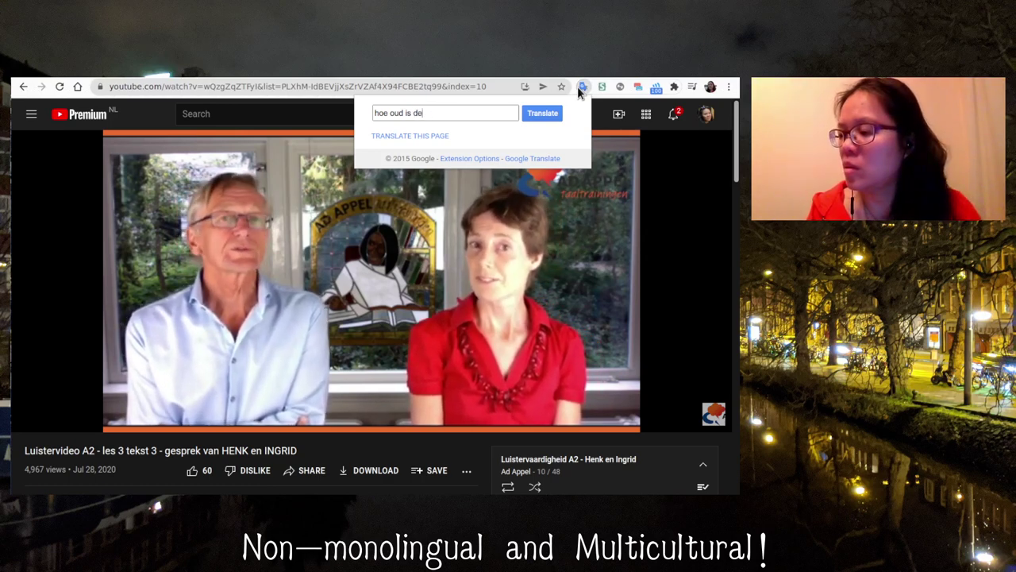
key(BackSpace)
key(BackSpace)
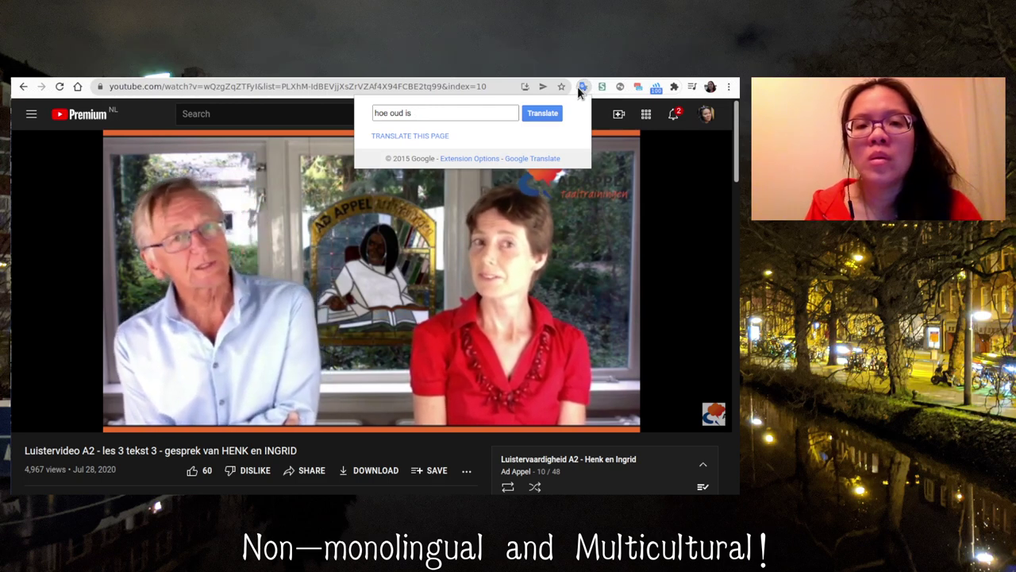
text(hi)
key(BackSpace)
key(BackSpace)
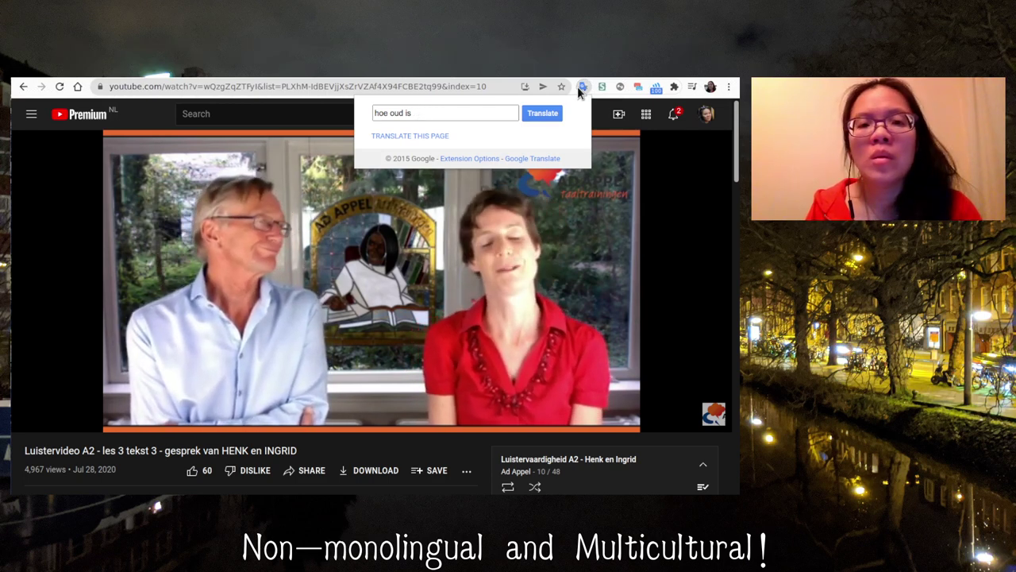
text(zij geworden)
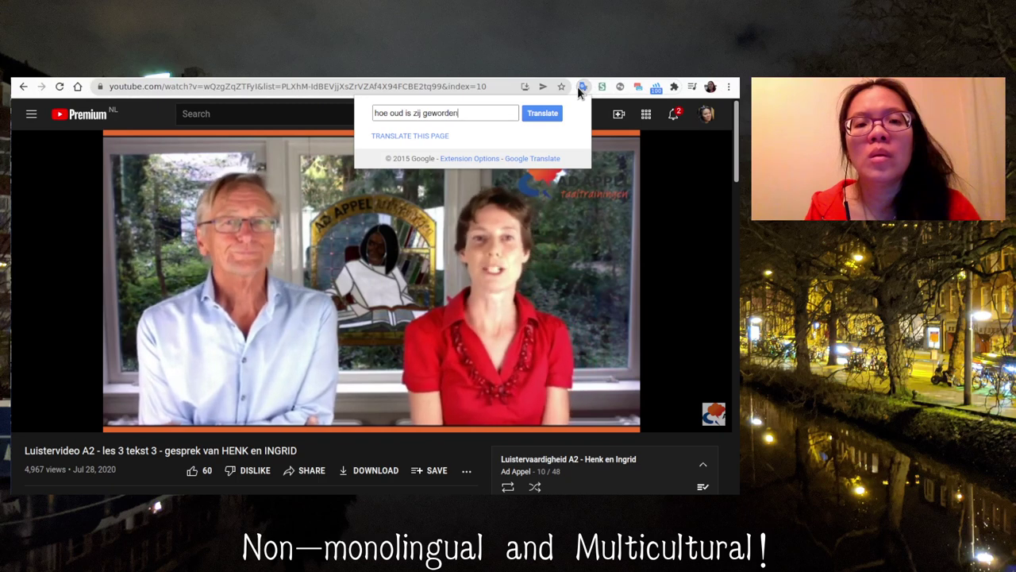
key(Return)
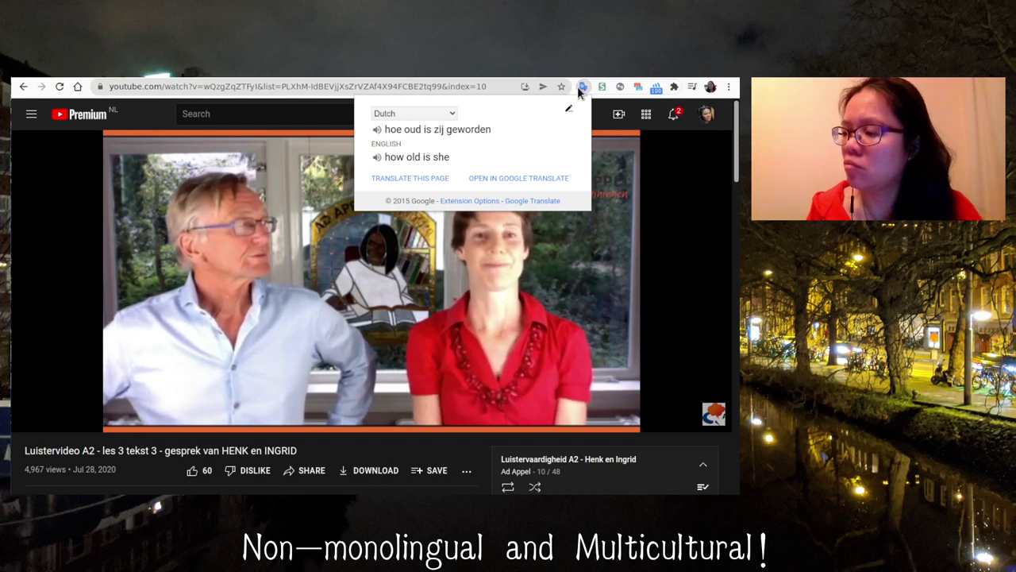
click(569, 109)
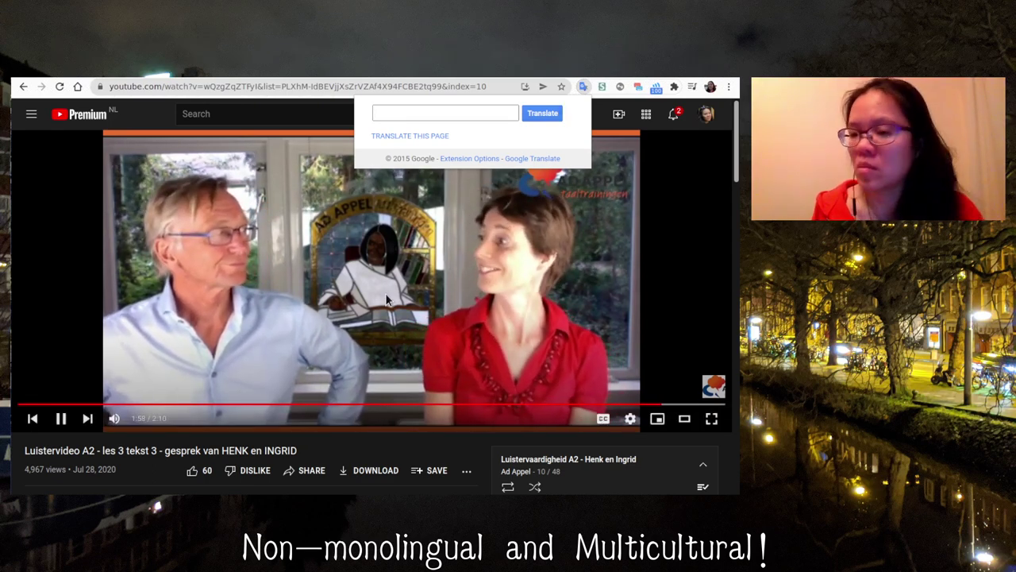
Step: Pause the listening video, recheck its closing passage and return it to the beginning
click(388, 299)
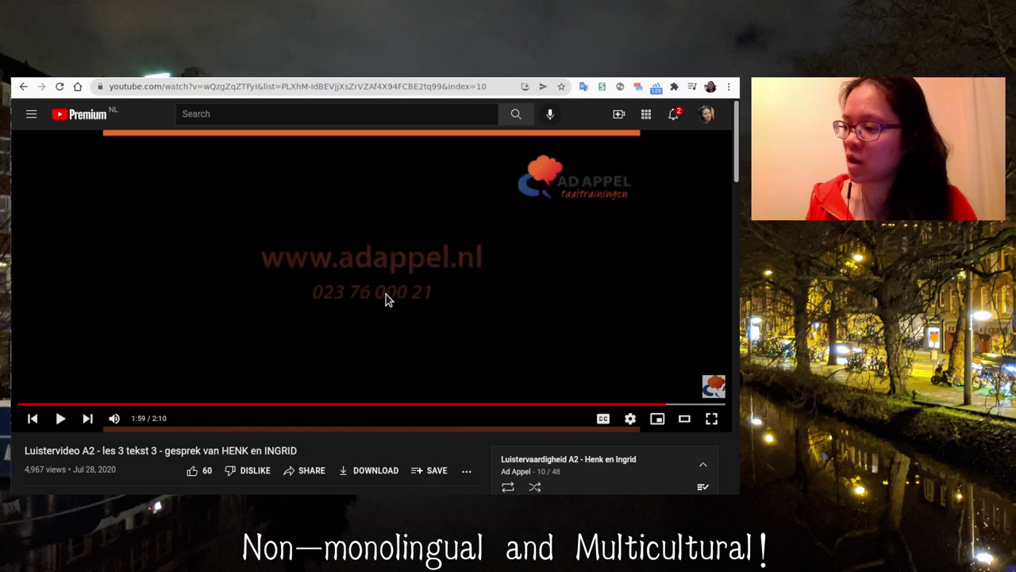
key(Left)
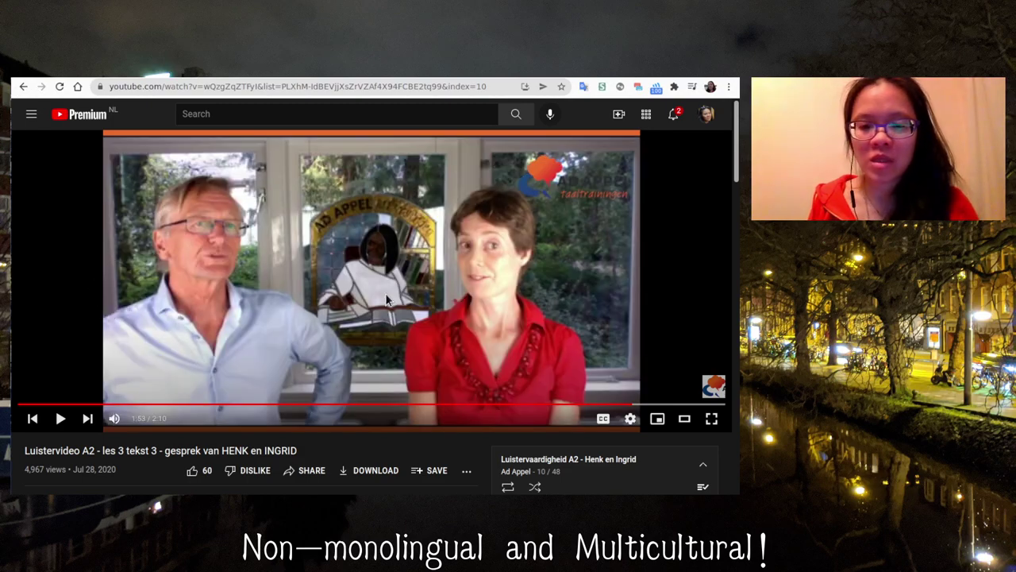
key(Right)
key(Left)
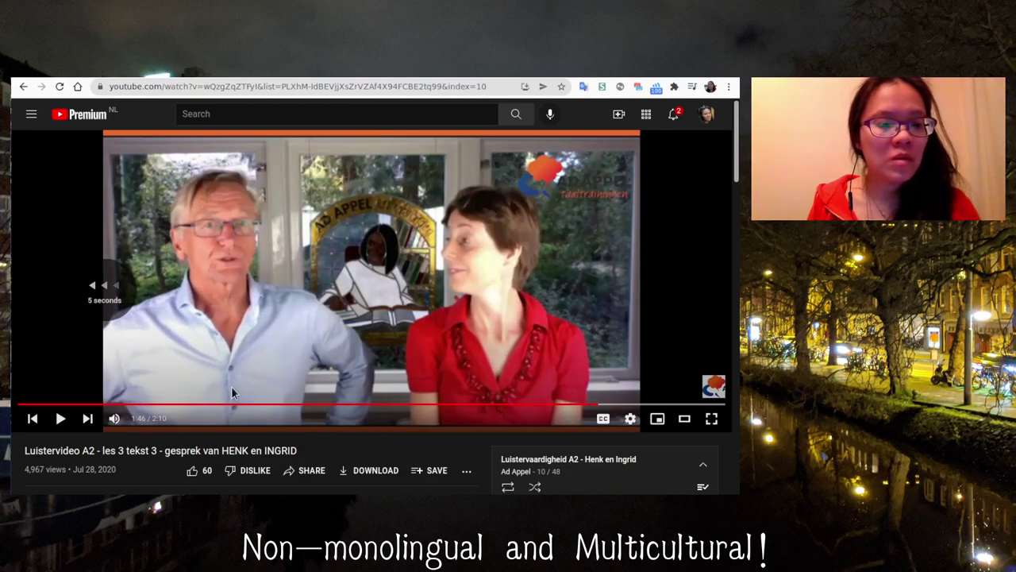
click(33, 418)
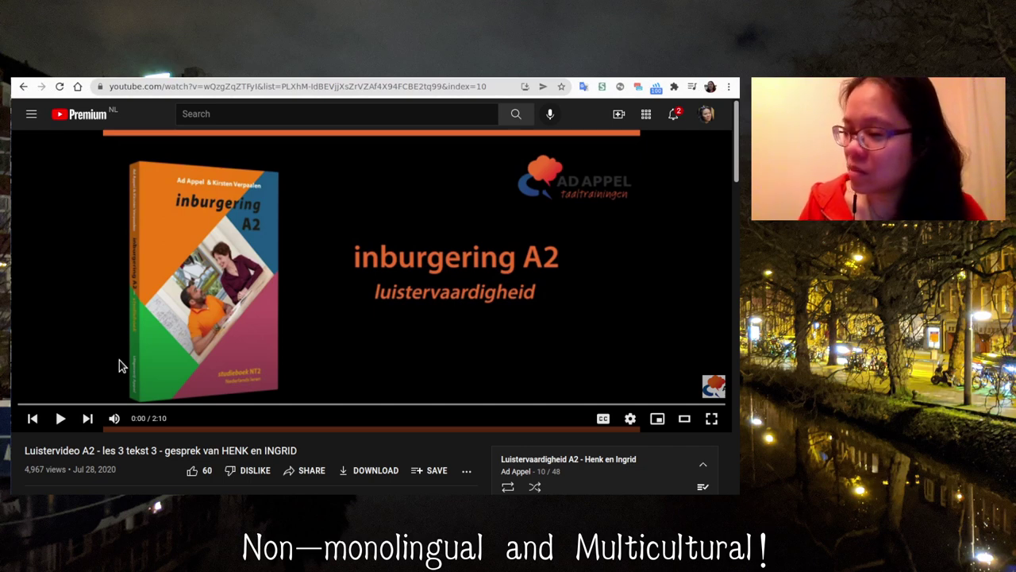
Step: Play the listening video from the start, pausing briefly at 0:21, and replay passages in five-second jumps back
click(119, 360)
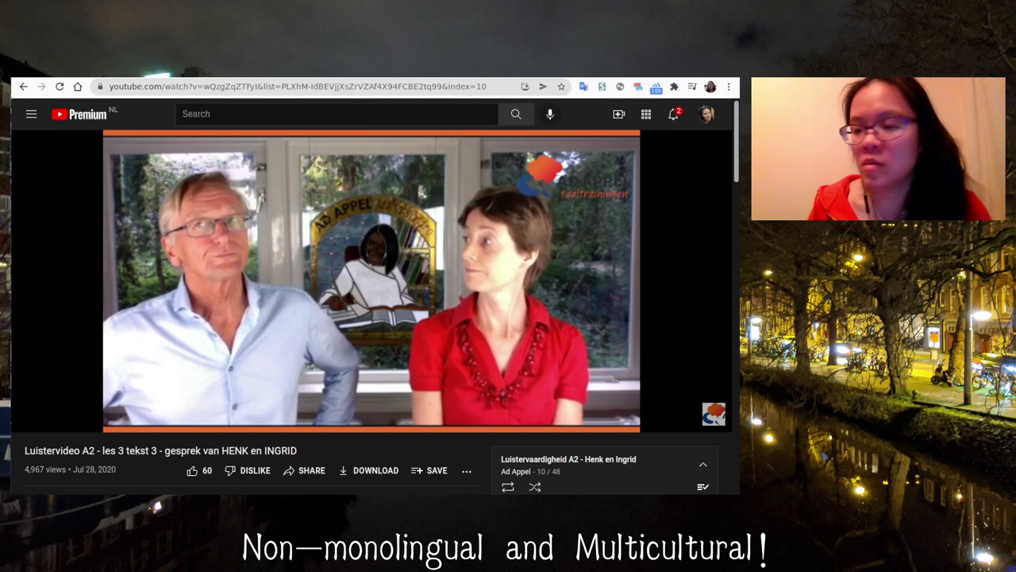
click(119, 361)
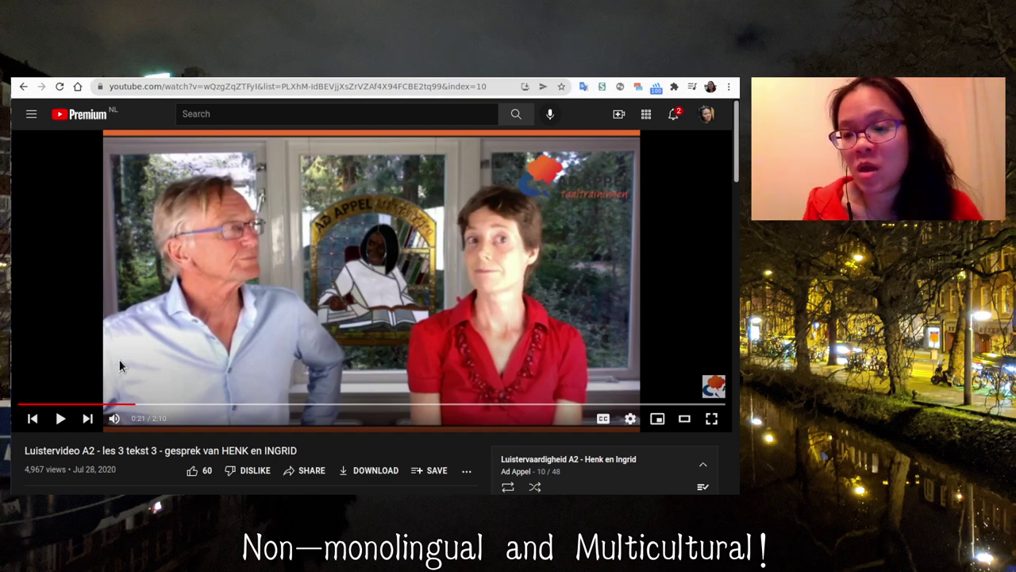
click(119, 363)
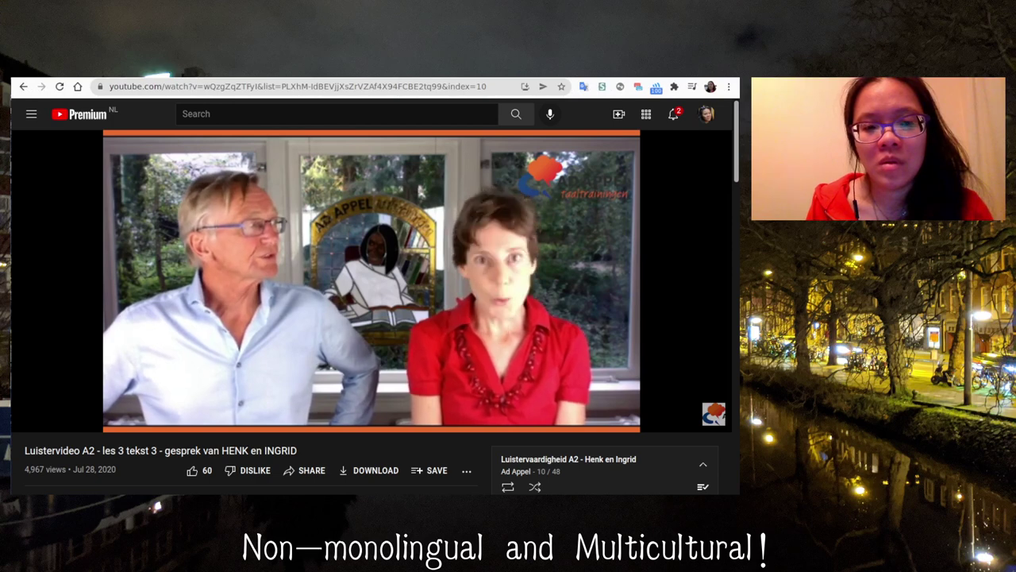
mouse_move(119, 362)
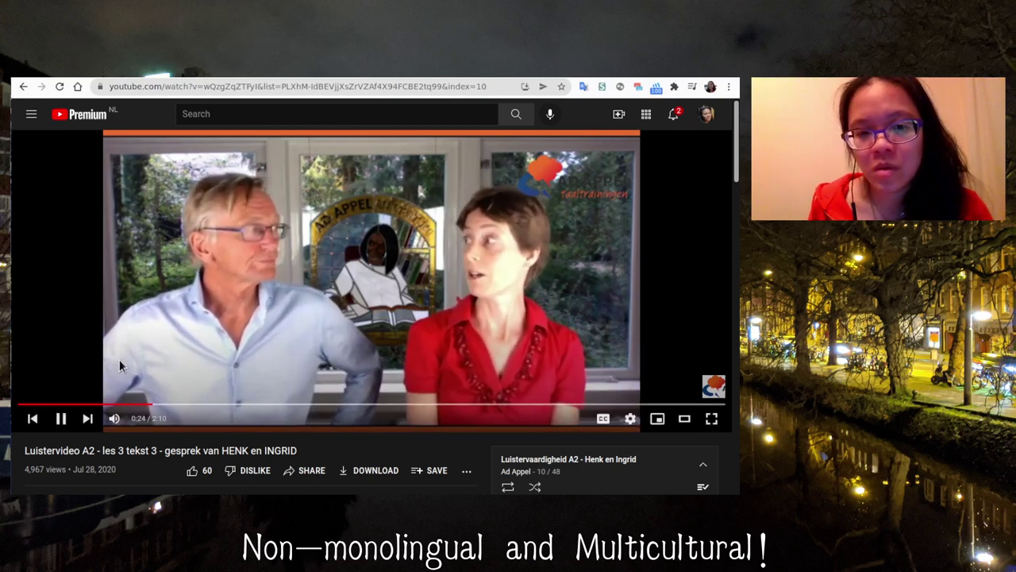
key(Left)
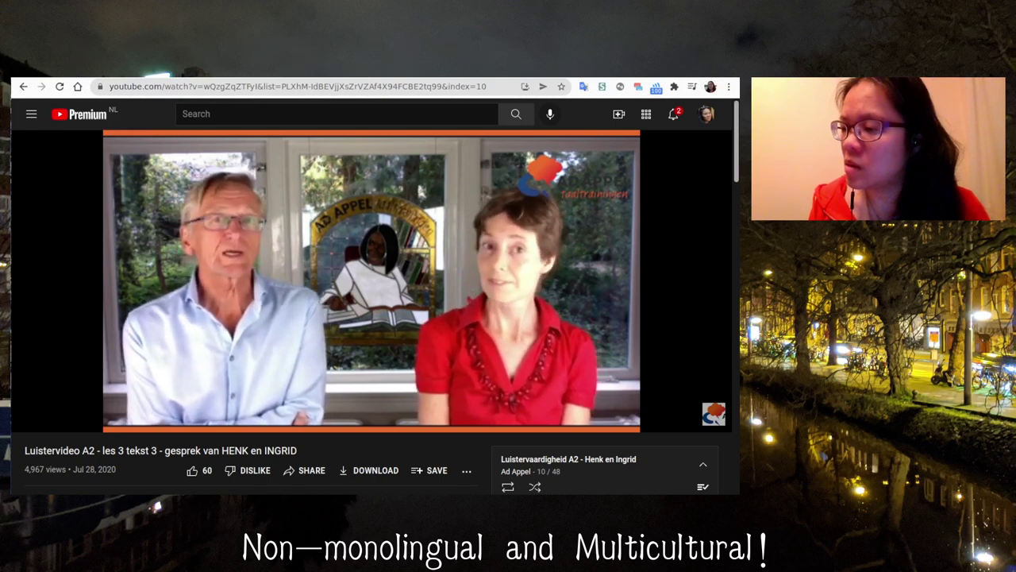
key(Left)
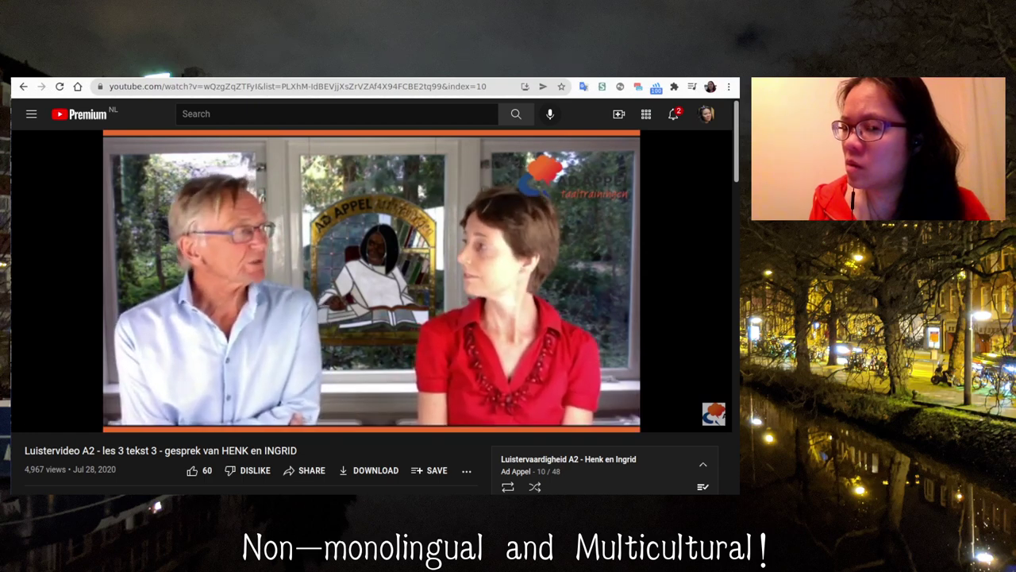
Step: Pause the listening video, set its playback speed to Normal and resume playing
click(119, 360)
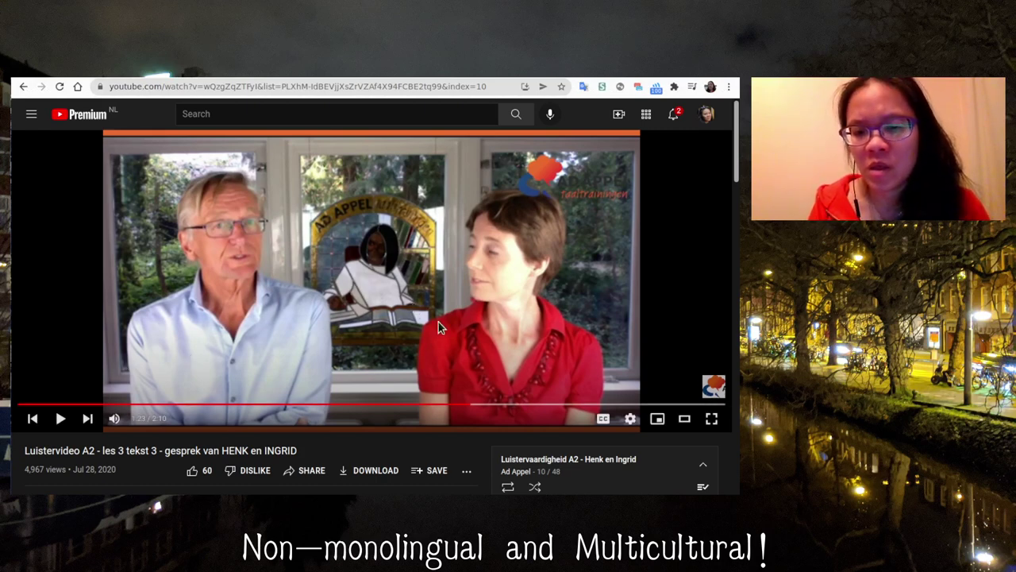
click(636, 420)
click(625, 339)
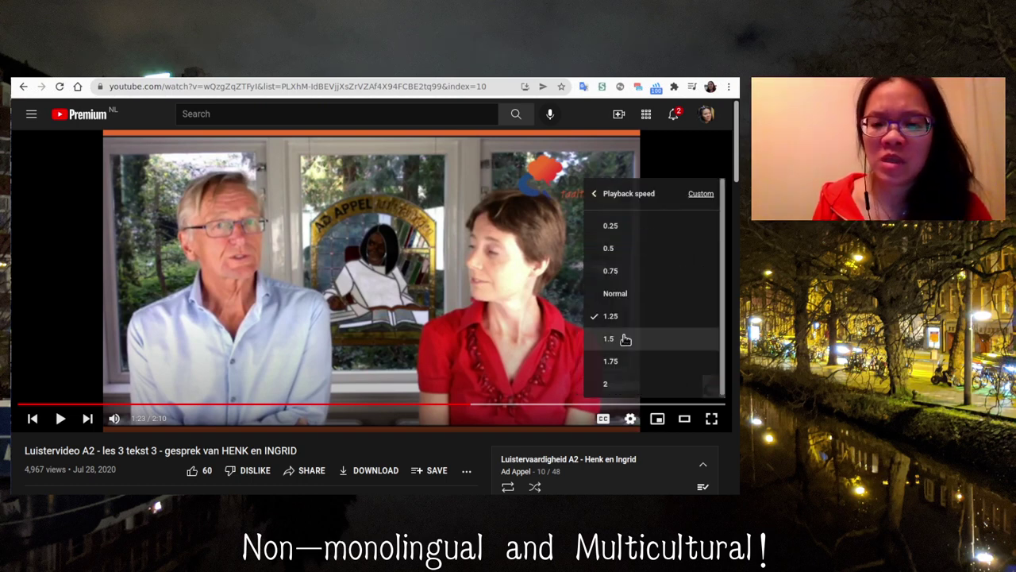
click(618, 303)
click(477, 307)
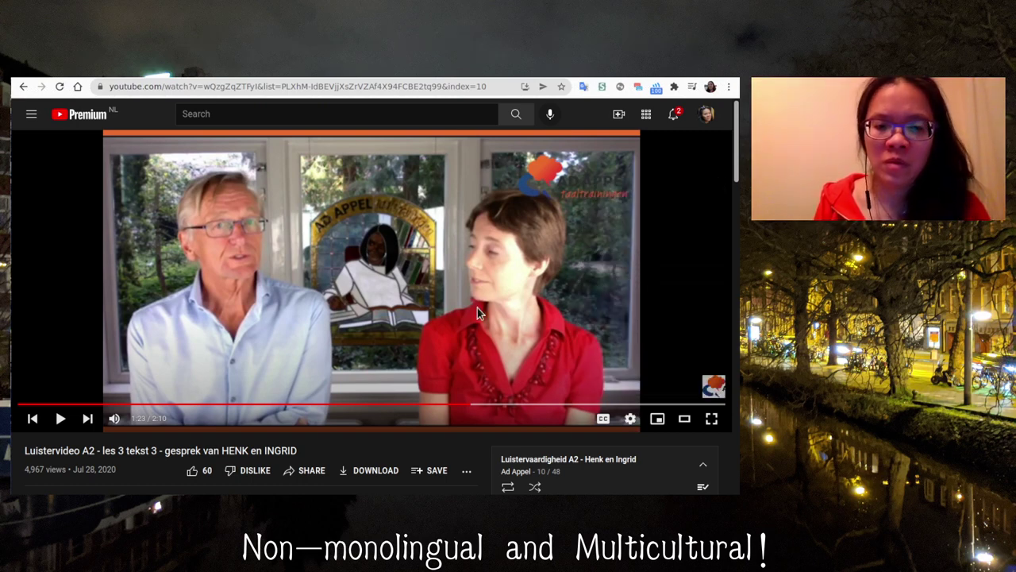
click(478, 307)
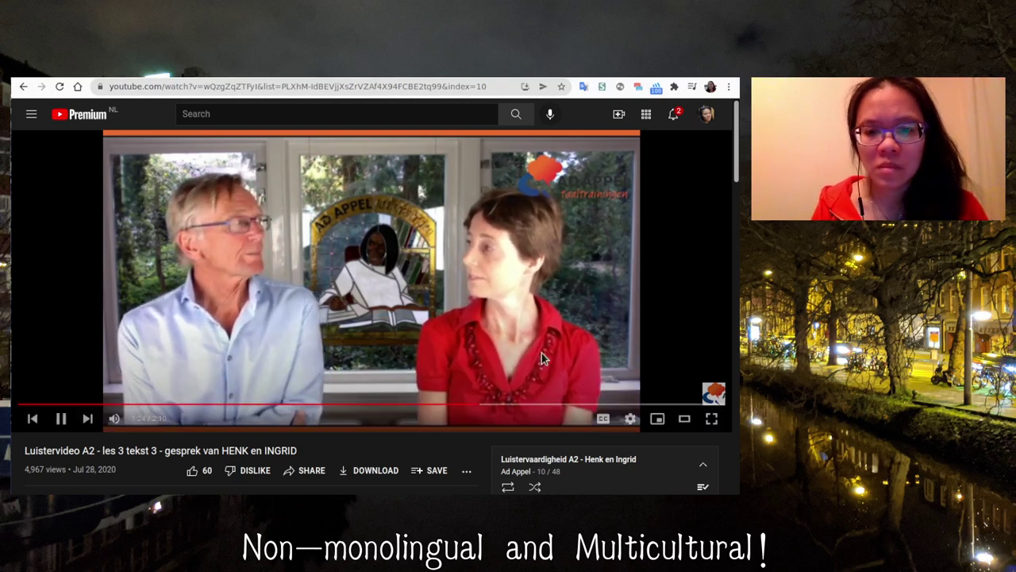
Step: Set the playback speed to 1.25 and play the rest of the conversation, pausing at the closing screen at 1:59
click(631, 419)
click(636, 336)
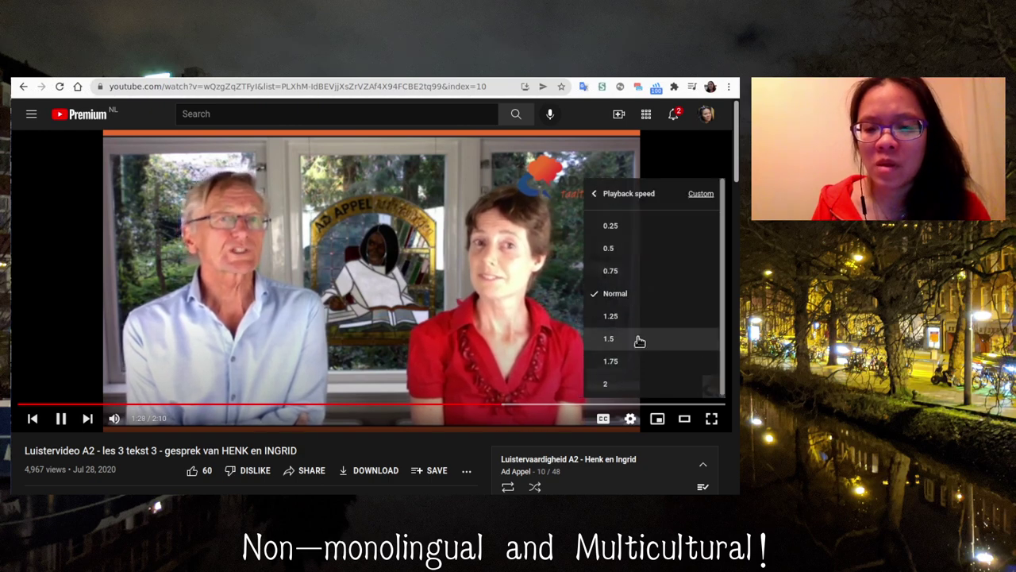
click(615, 316)
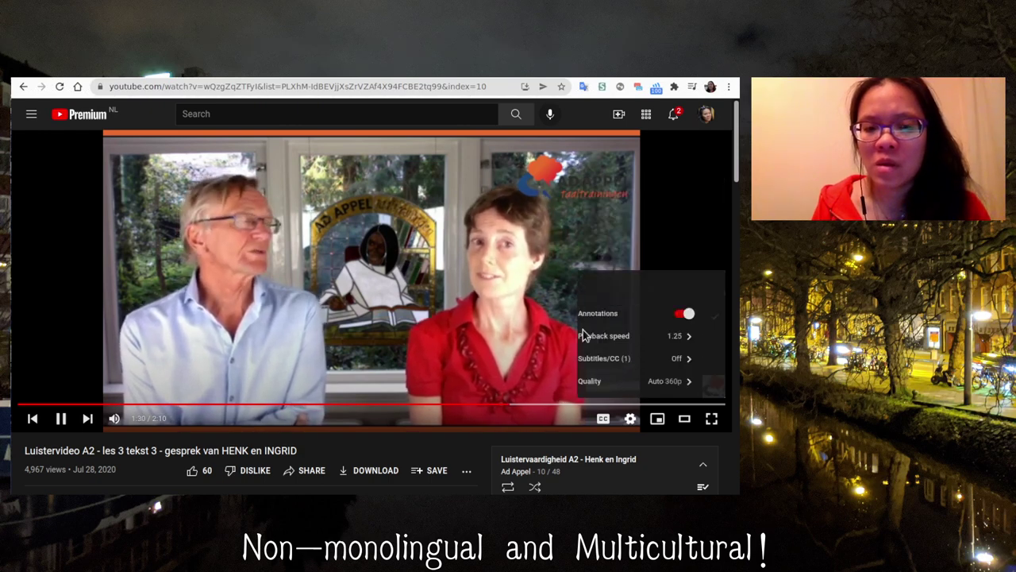
click(527, 341)
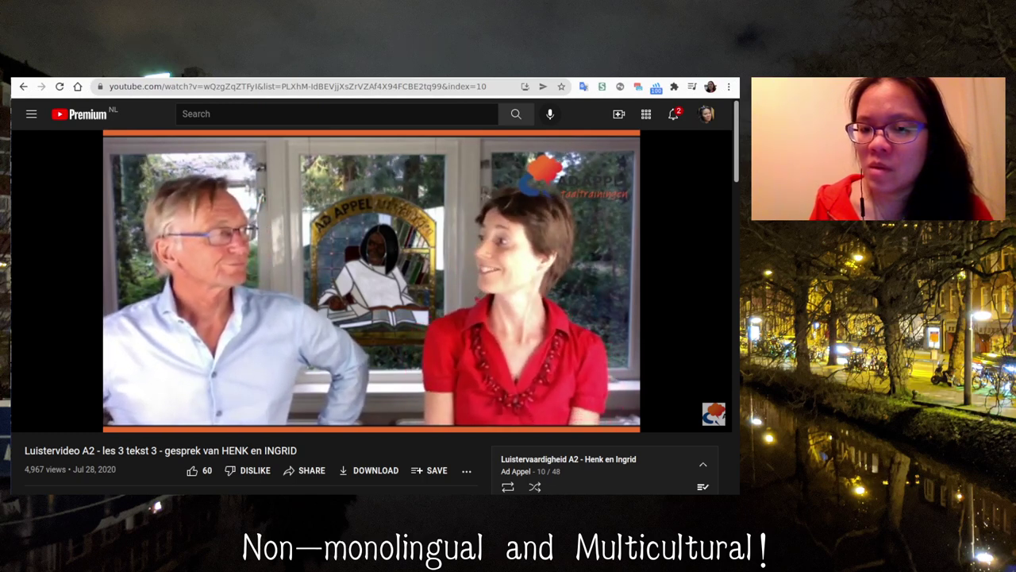
click(527, 343)
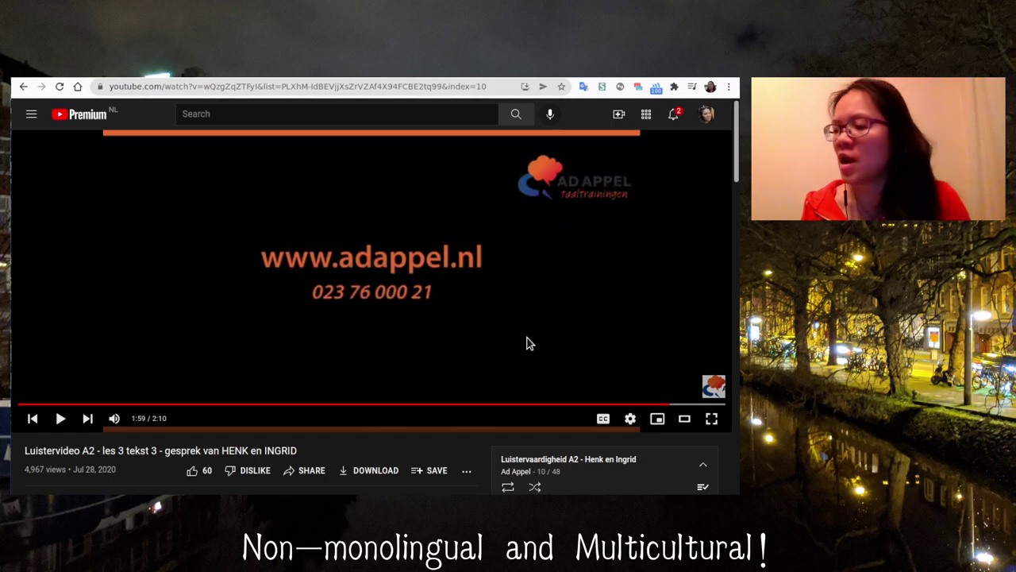
Step: Switch to the Google Docs answer document and start a third Luistervaardigheid answer line with "a-"
key(alt+Tab)
key(alt+Tab)
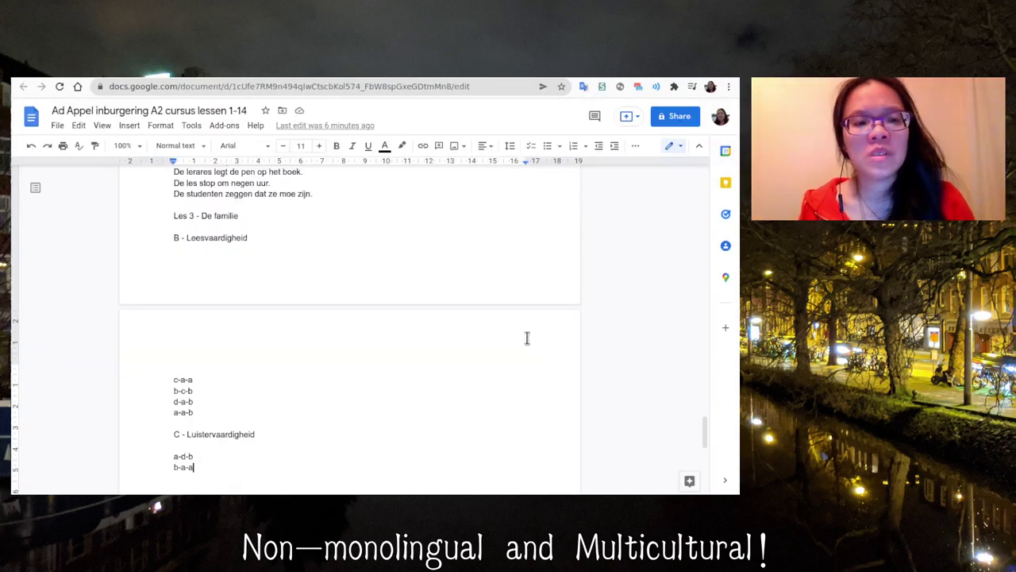
key(Return)
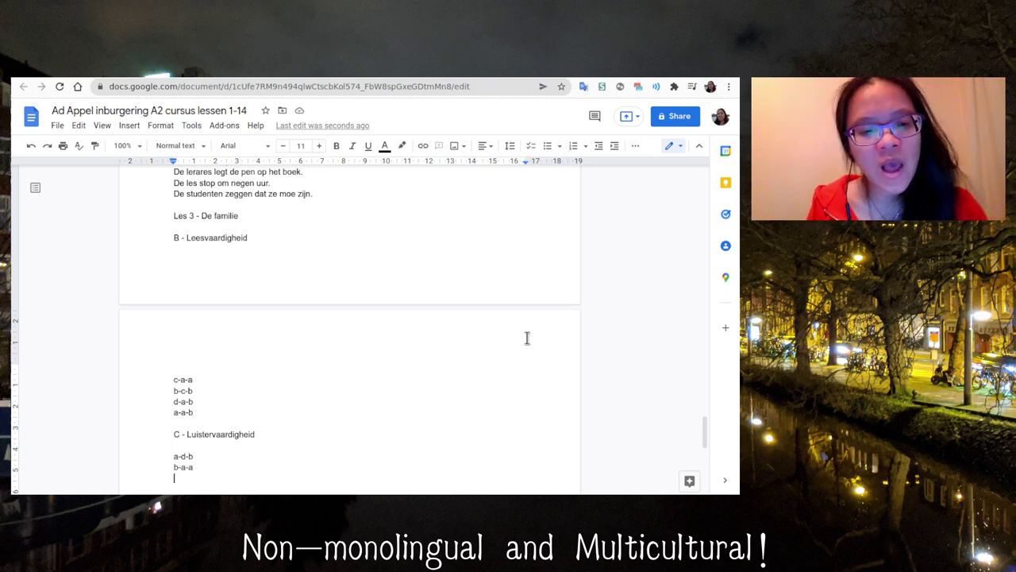
text(a-)
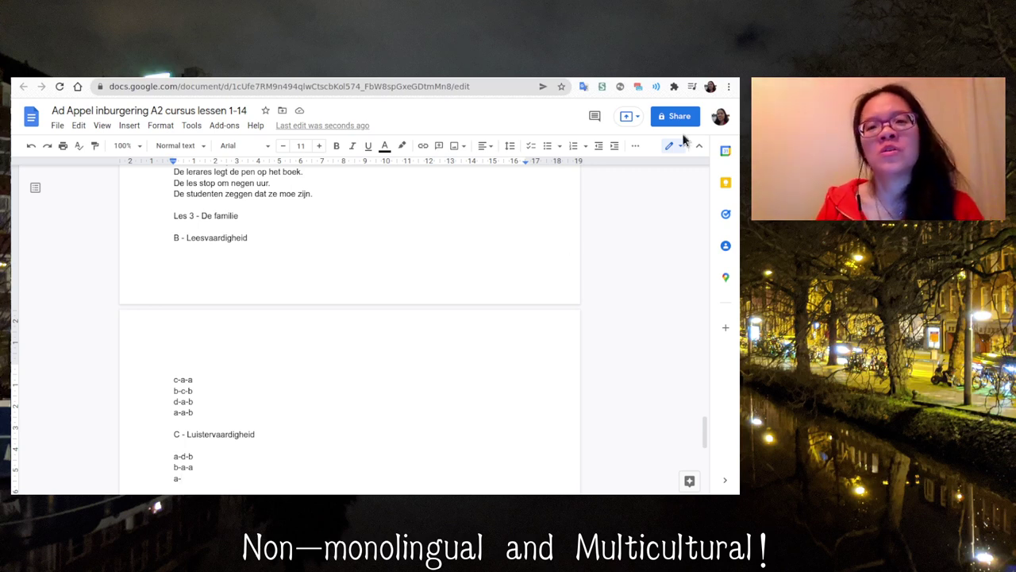
Step: Translate "begrafenis" from Dutch with the Google Translate extension
click(584, 88)
text(b)
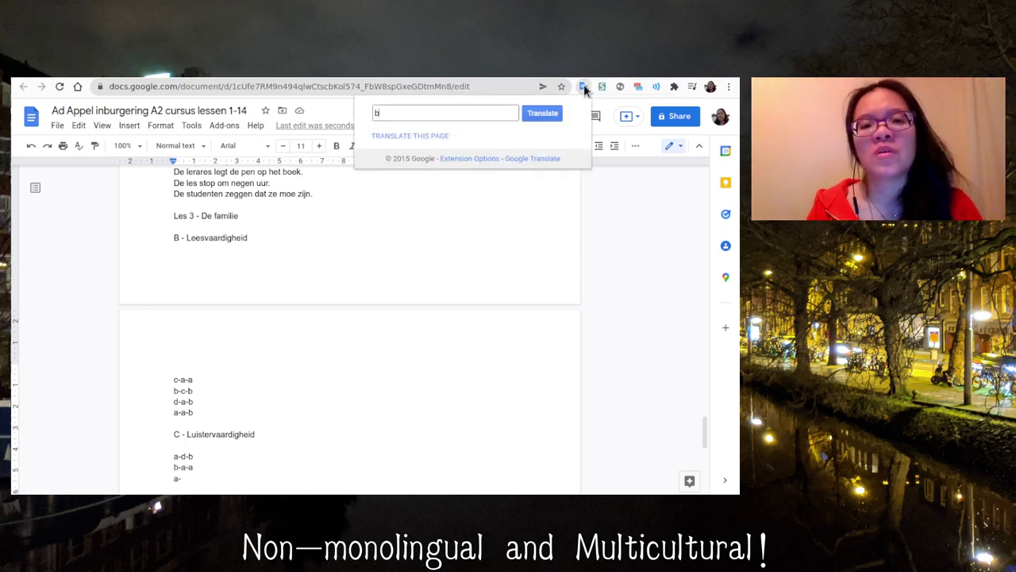
text(egrafeni)
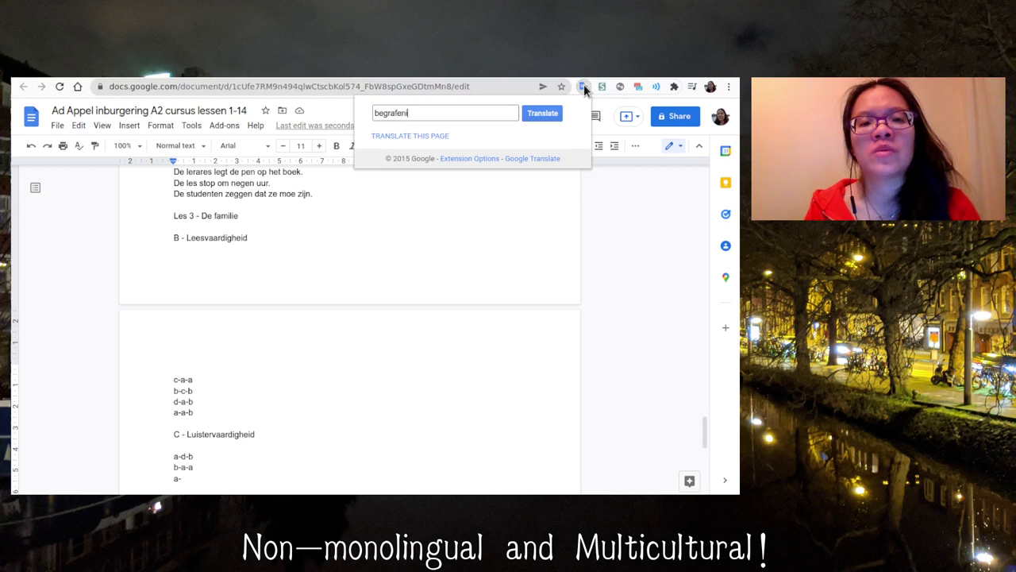
text(s)
key(Return)
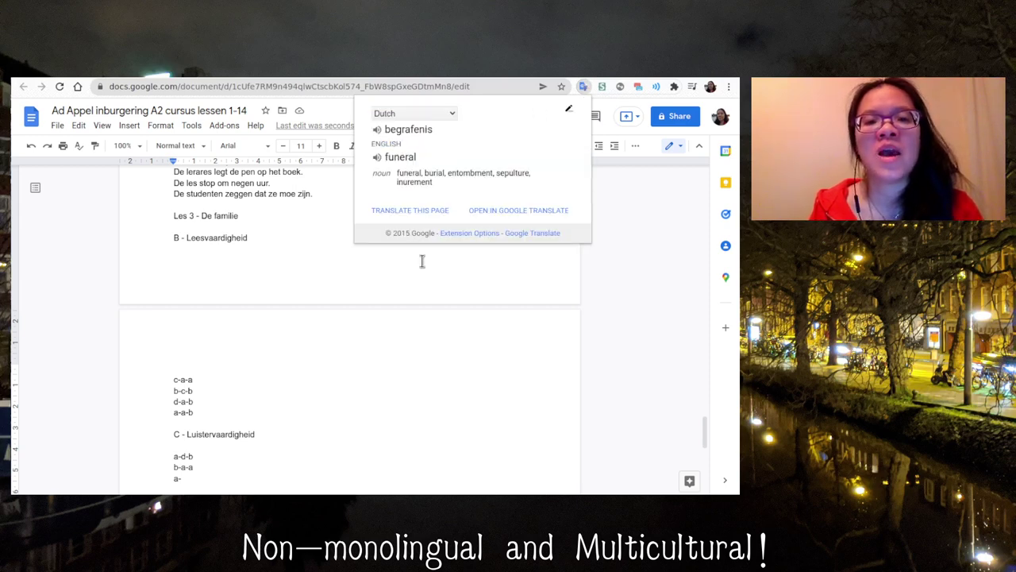
Step: Complete the third Luistervaardigheid answer line so that it reads "a-a-b"
click(214, 475)
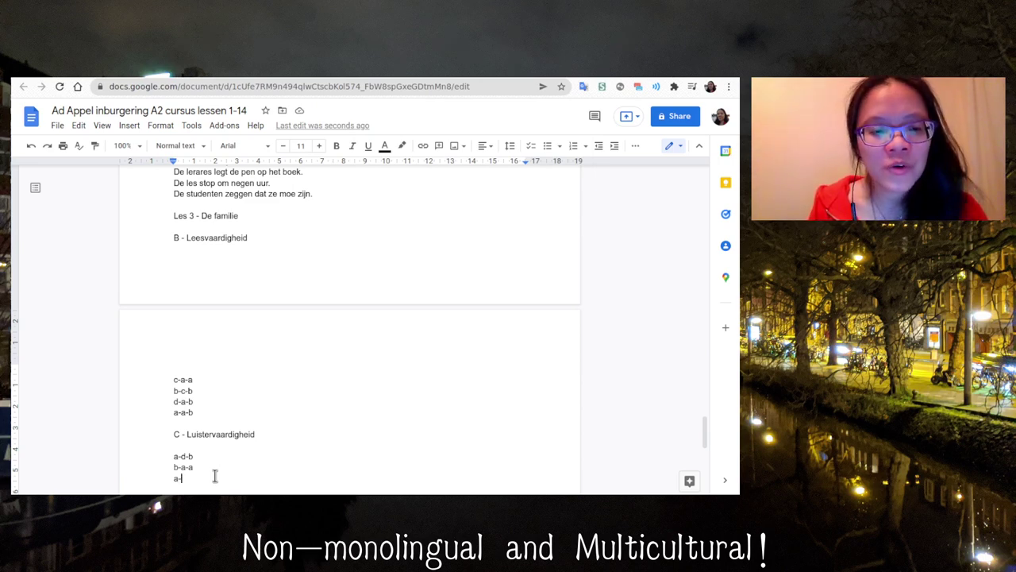
text(a-a-)
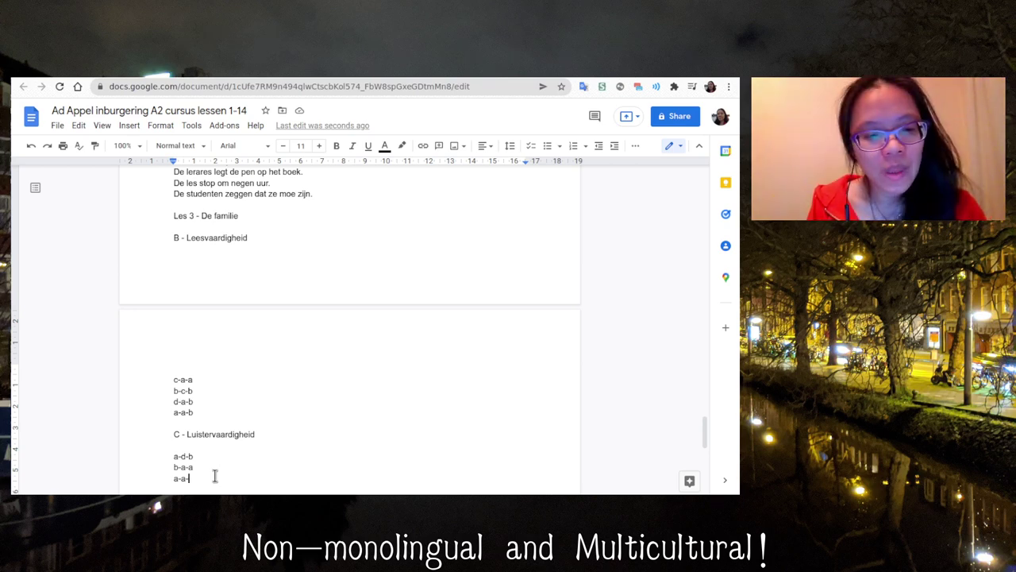
text(b)
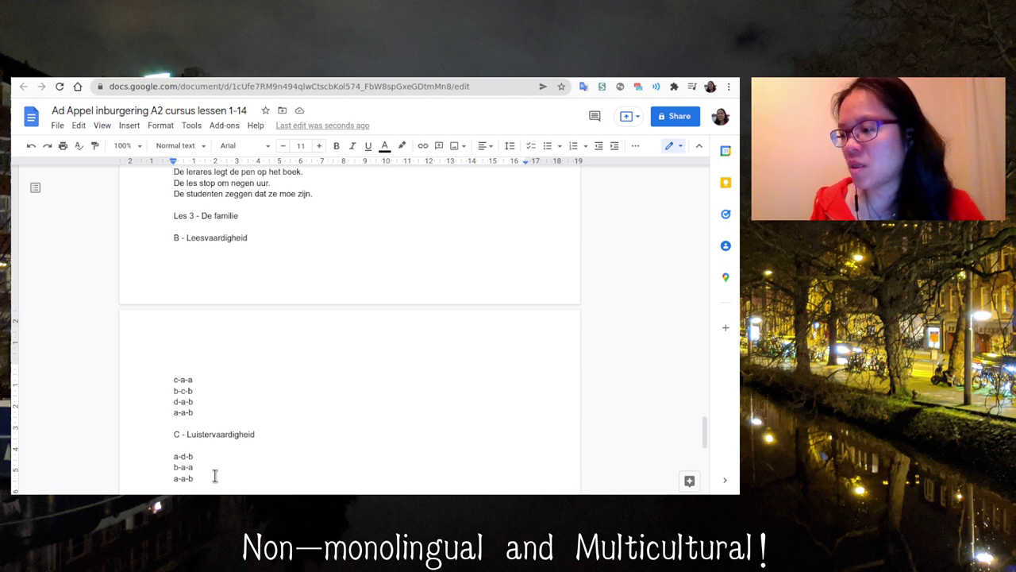
Step: Enter "zij is 104 jaar" in the Google Translate extension for translation
click(584, 87)
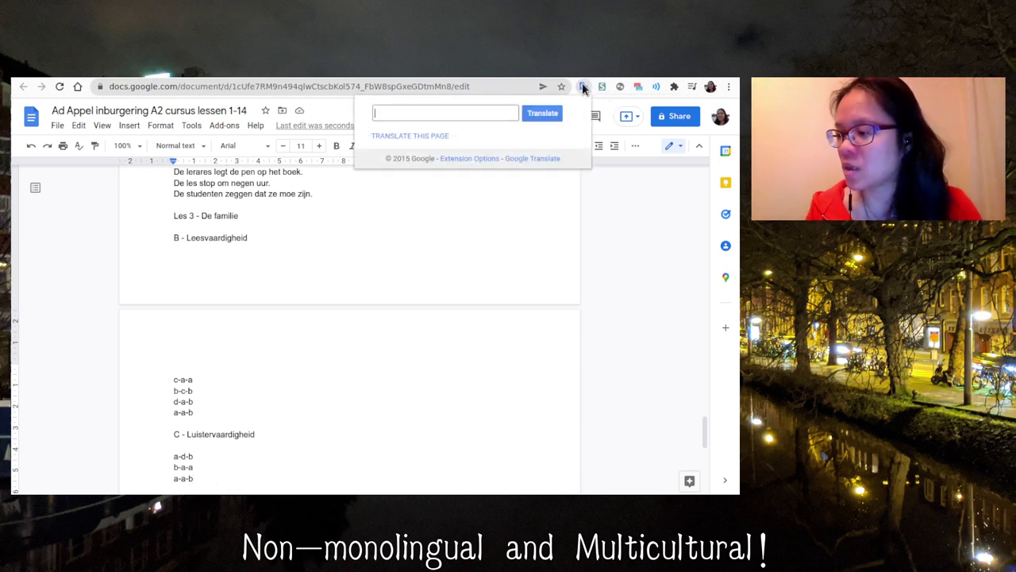
text(zij is 104)
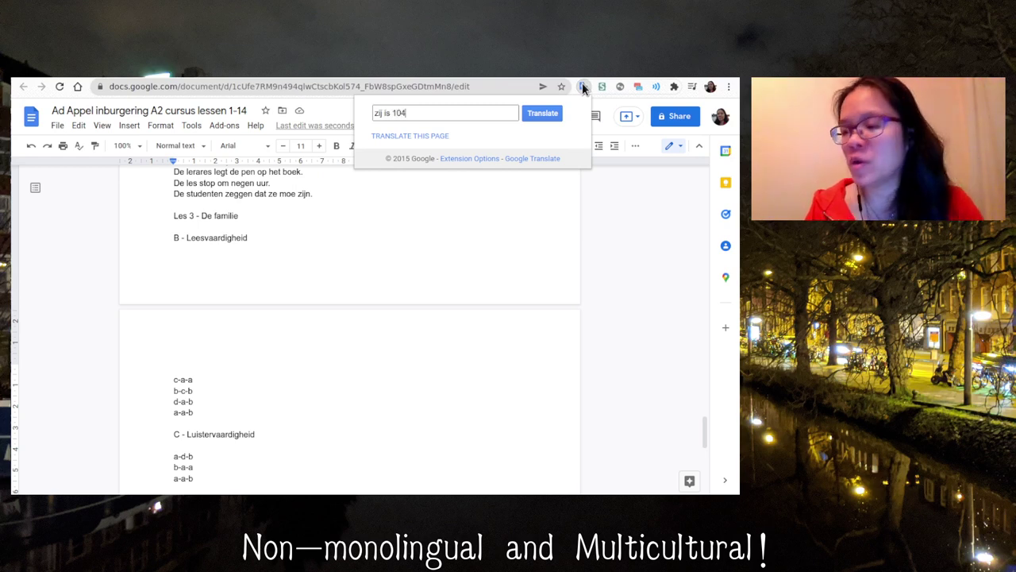
text( jaar )
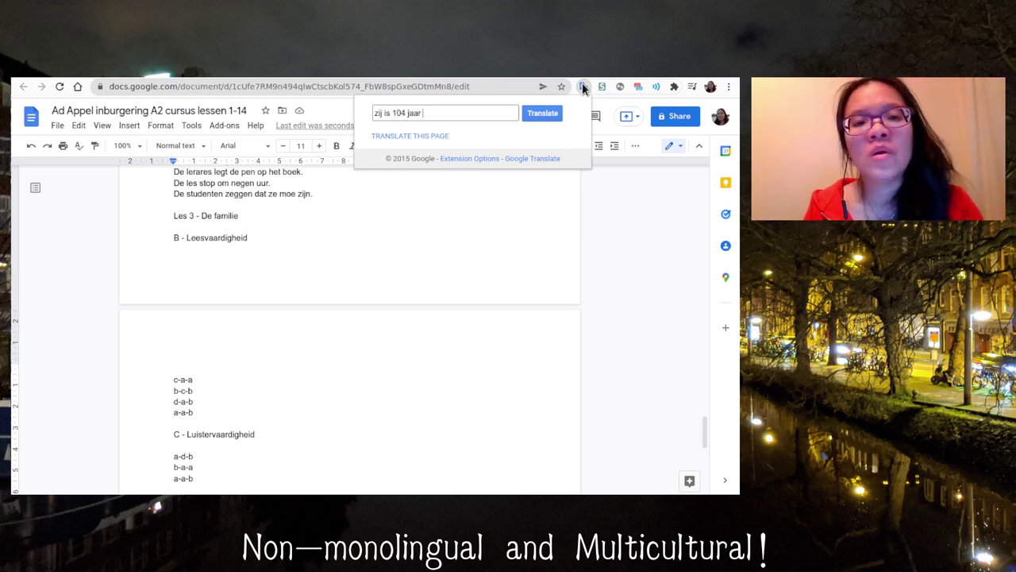
Step: Translate the Dutch sentence "zij is 104 jaar geworden" into English and close the translator
text(geworden)
key(Return)
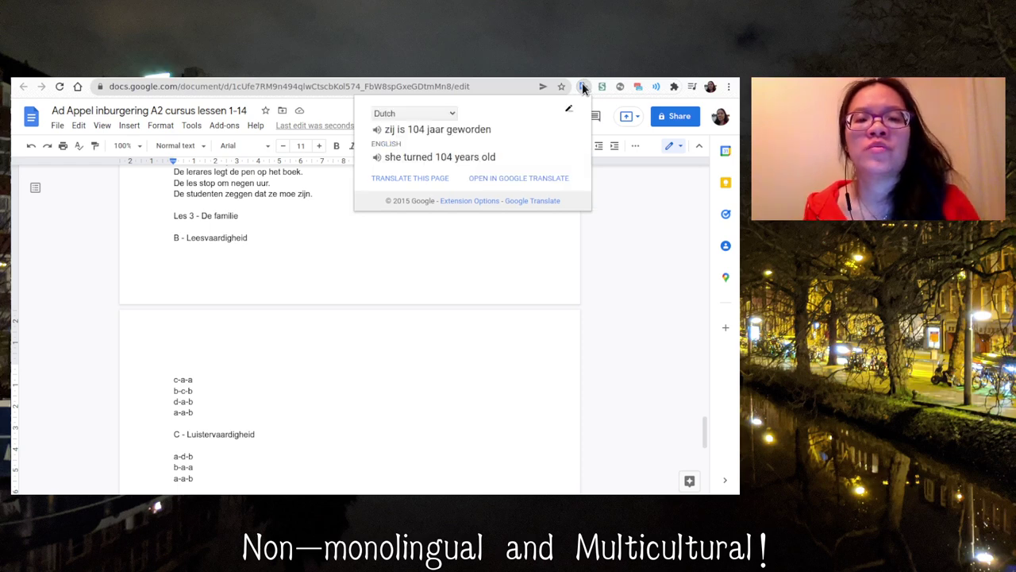
click(583, 87)
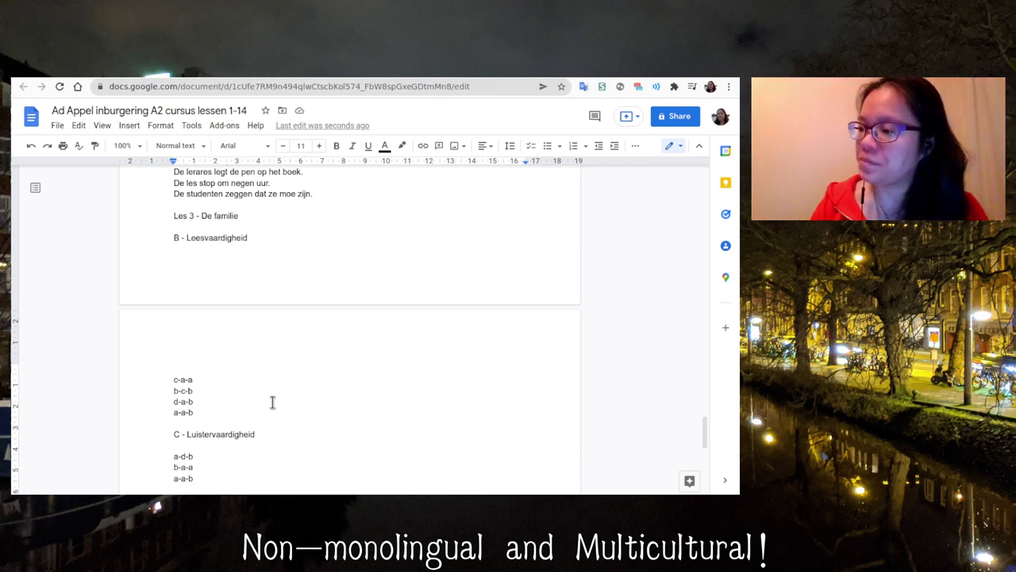
Step: Add the section heading "D. Grammatica & schrijven" below the Luistervaardigheid answers, set off by blank lines
key(Return)
key(Return)
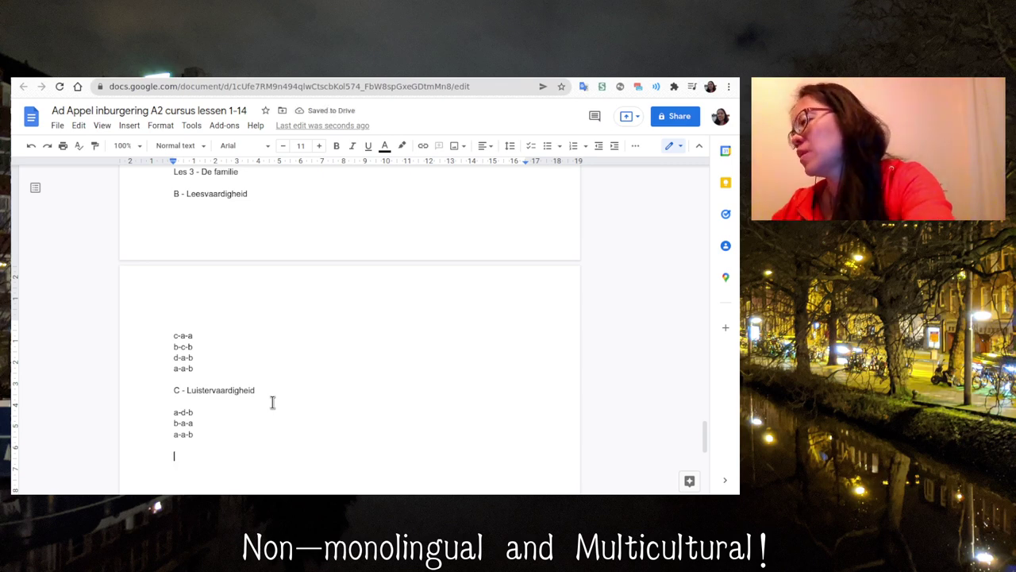
key(alt+Tab)
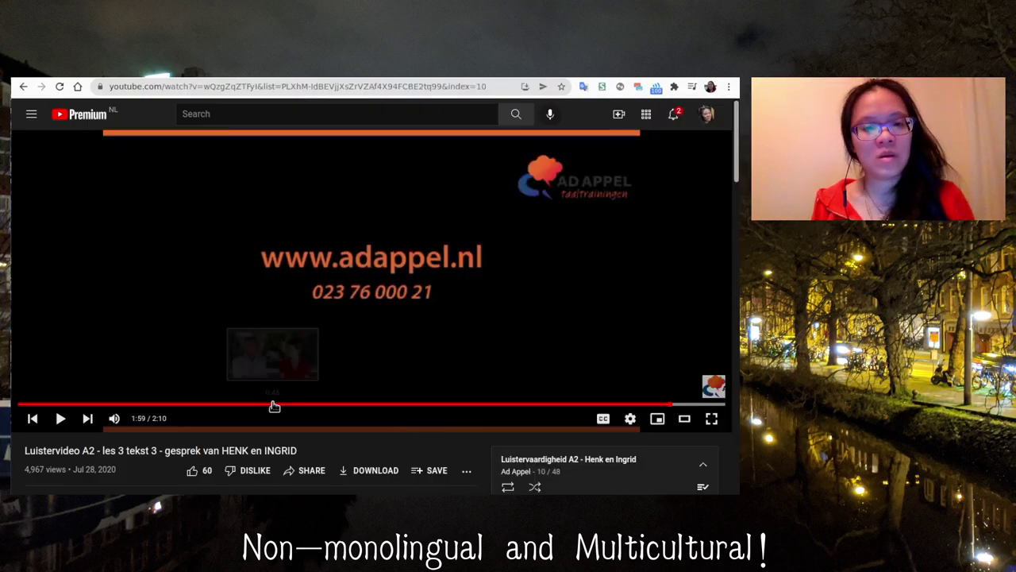
key(alt+Tab)
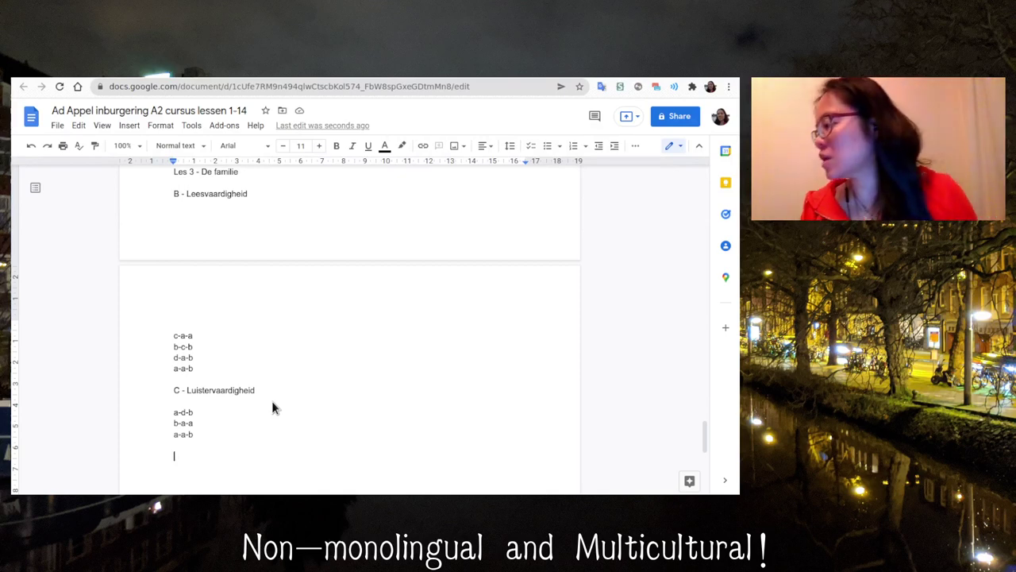
text(D )
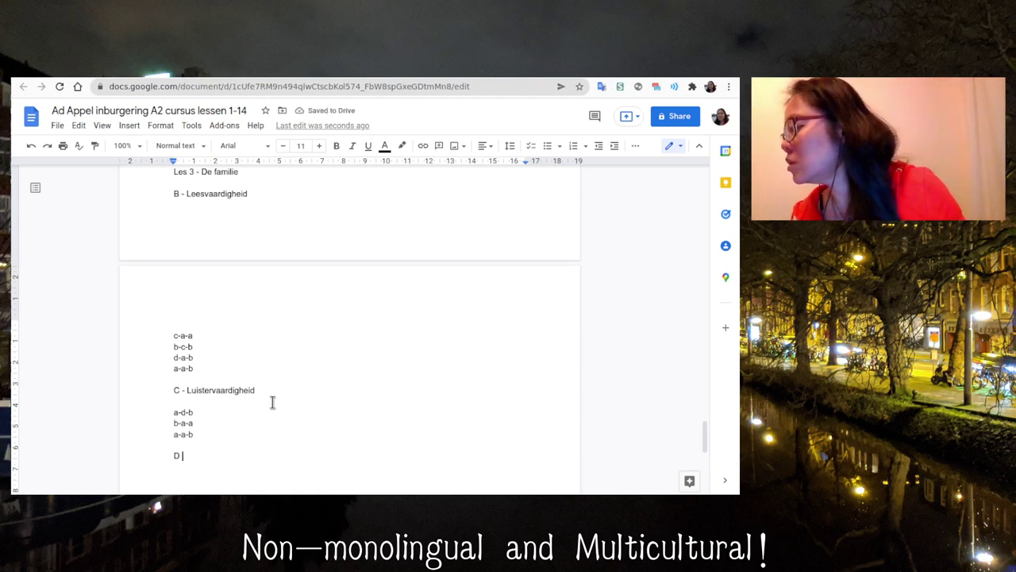
text(G)
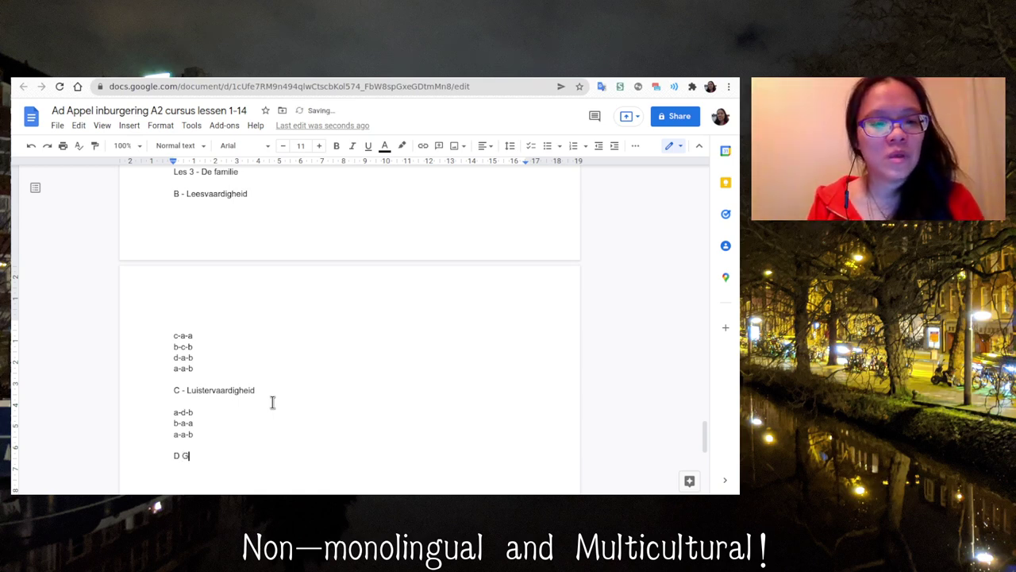
key(BackSpace)
key(BackSpace)
text(. )
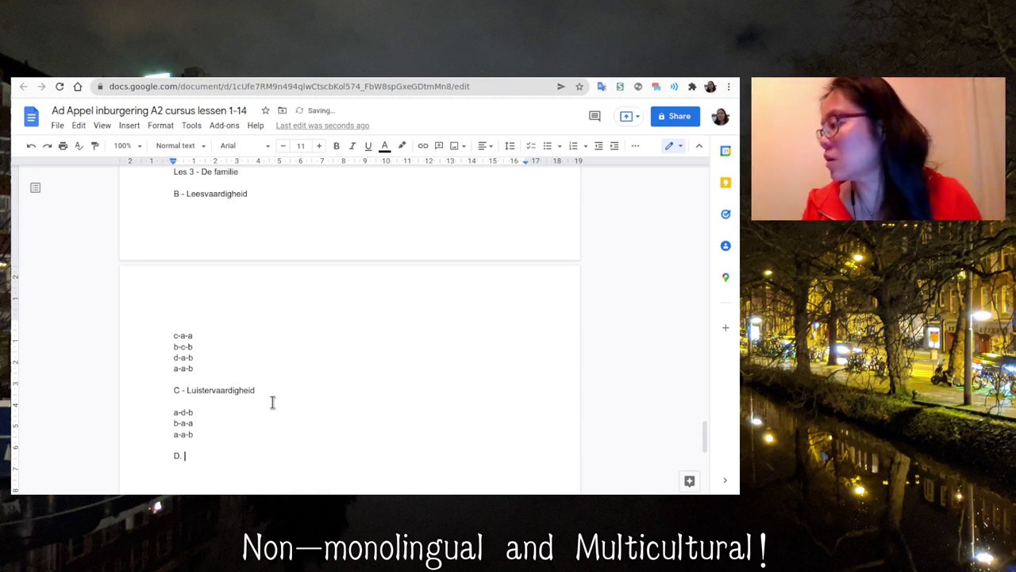
text(Gramm)
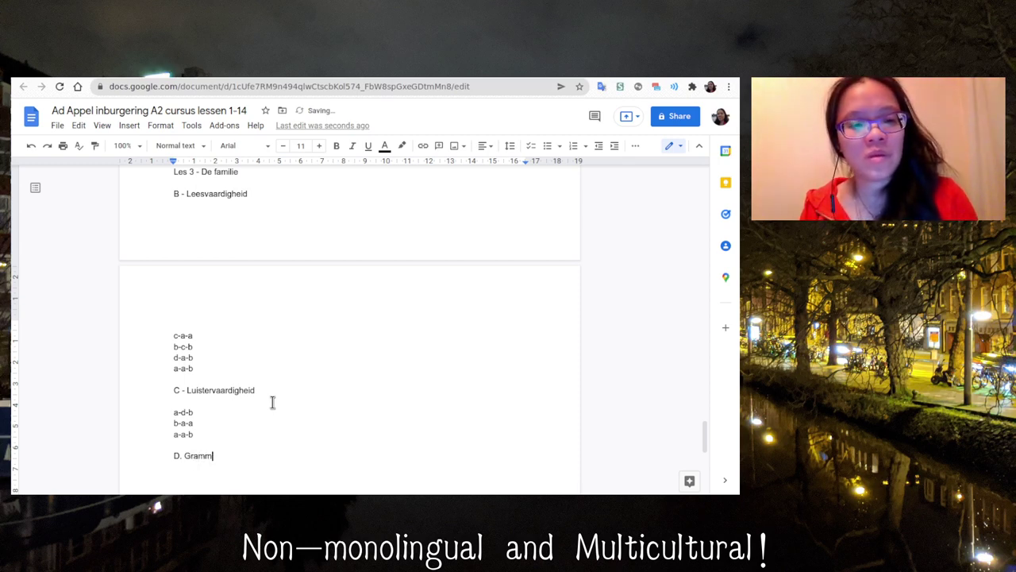
text(atic)
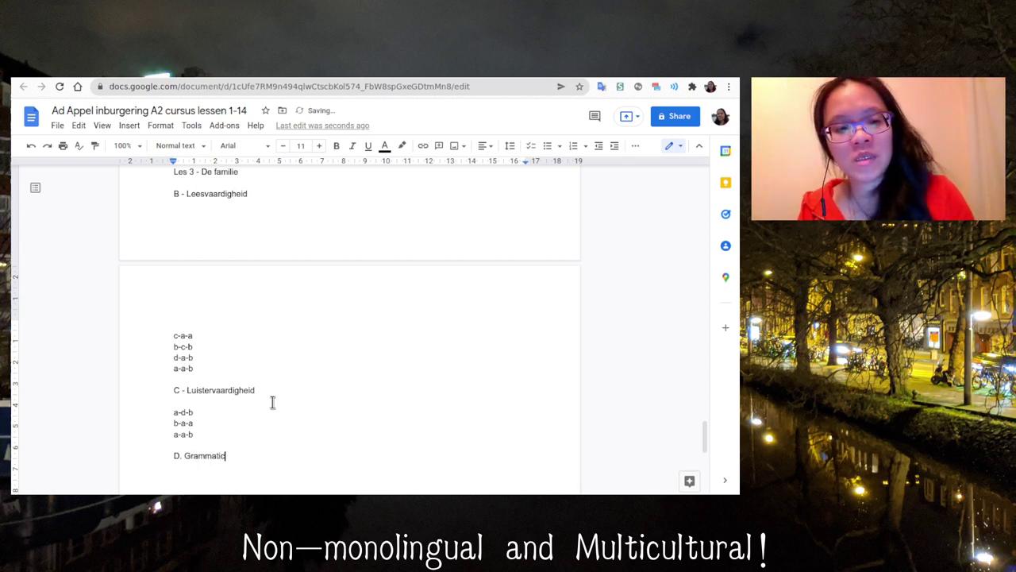
text(a & s)
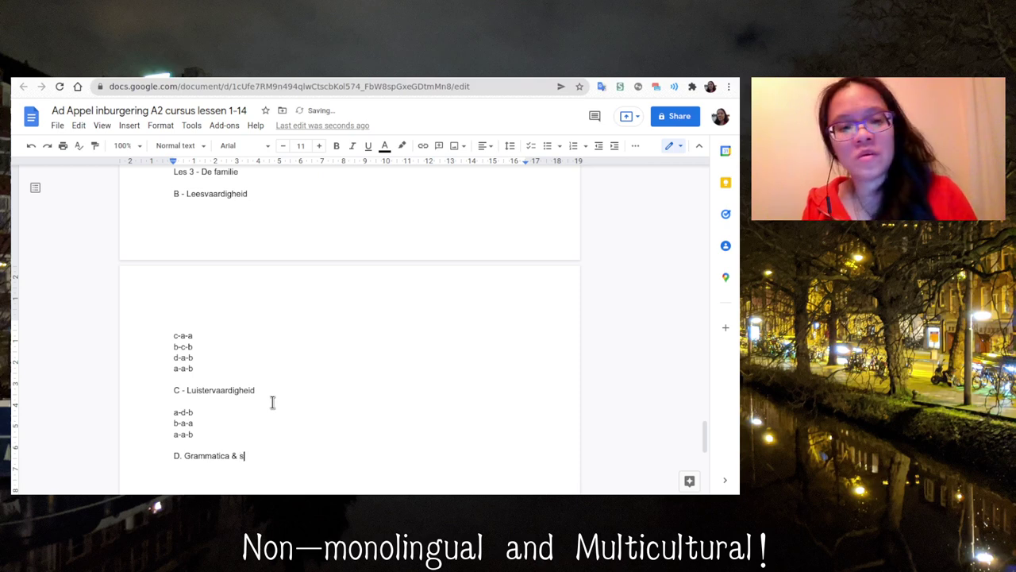
text(chrijven)
key(Return)
key(Return)
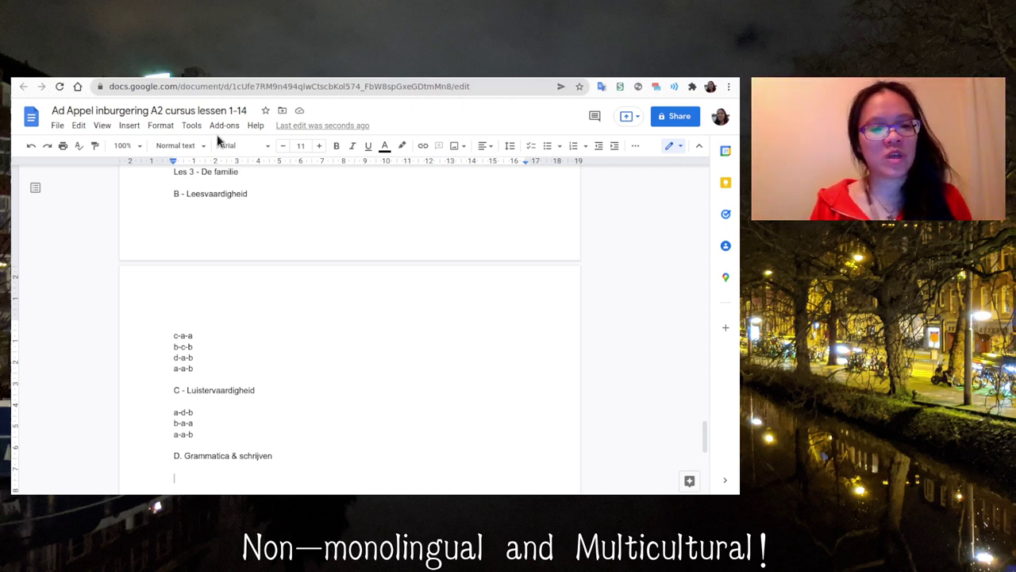
Step: Insert a table with six columns and one row under the "D. Grammatica & schrijven" heading
click(161, 127)
mouse_move(129, 125)
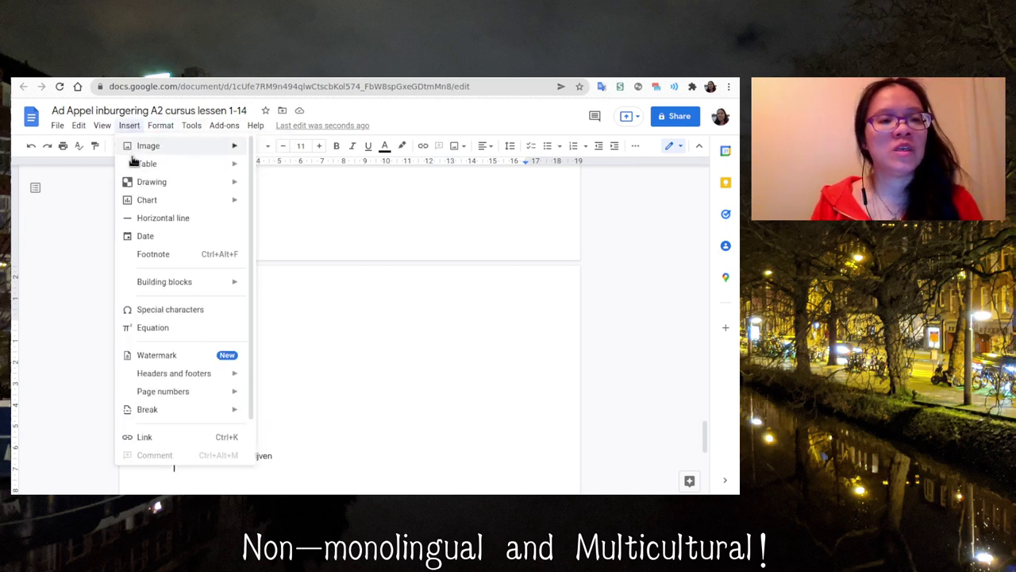
mouse_move(229, 167)
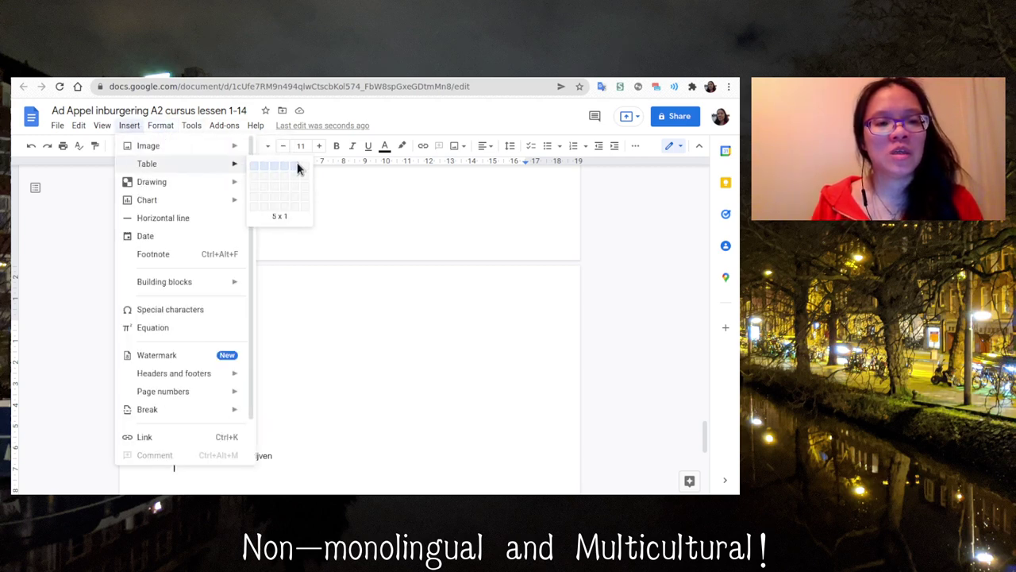
click(304, 168)
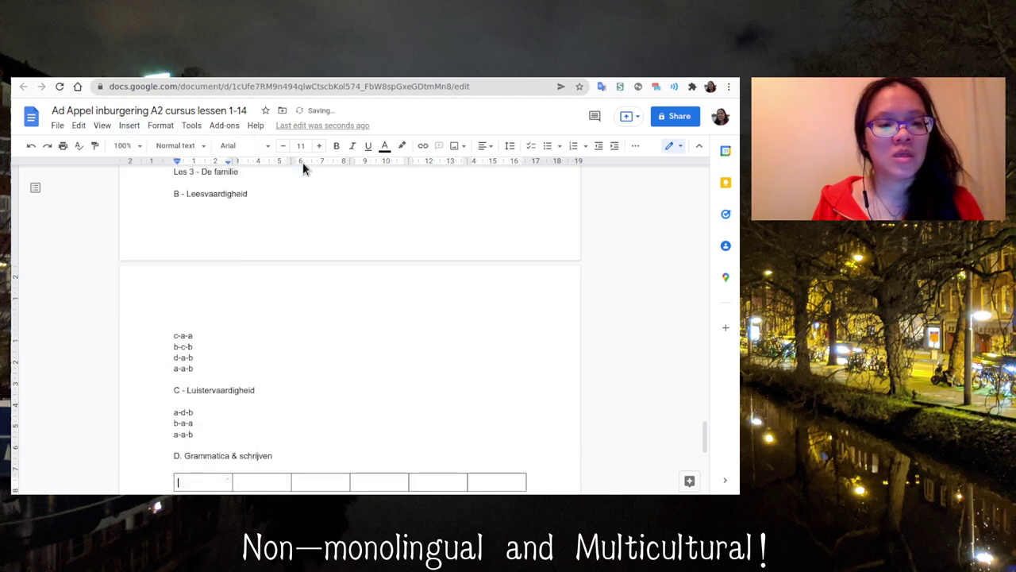
Step: In the table's first cell, write "spreken" in bold, followed by regular lines "ik spreek", "jij spreekt" and "spreek jij?"
key(ctrl+b)
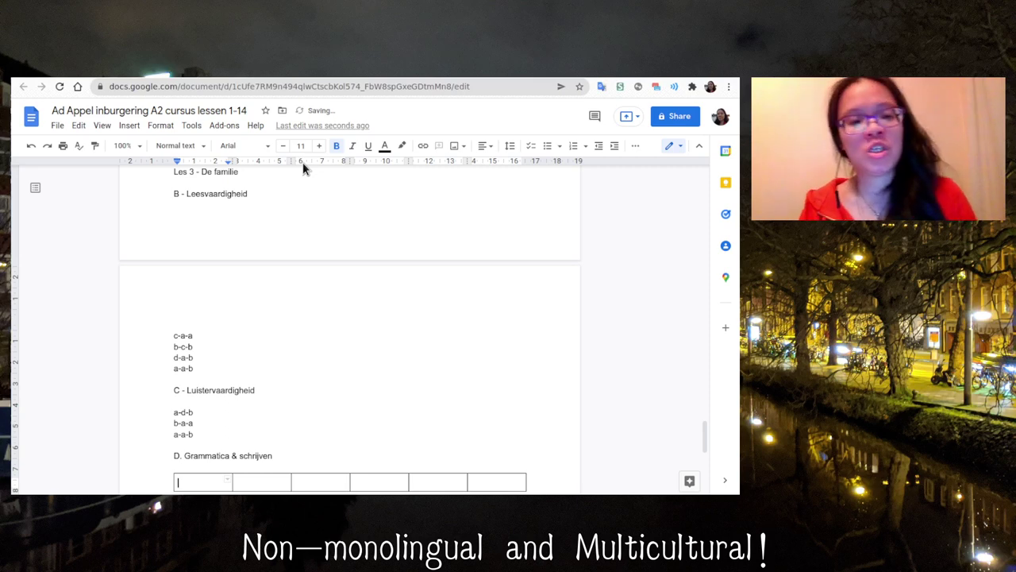
text(spreken)
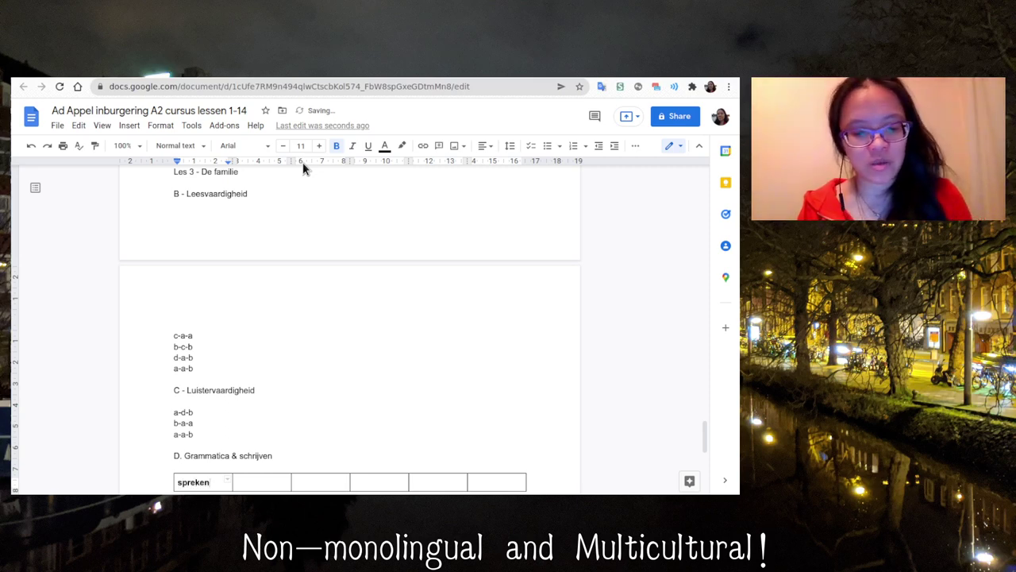
key(ctrl+b)
key(Return)
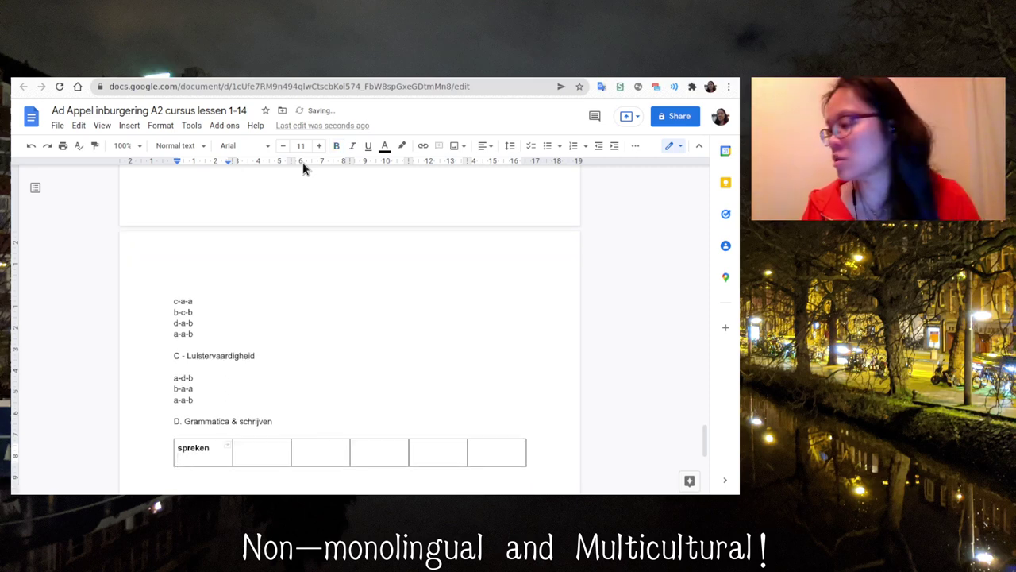
text(ik spreek)
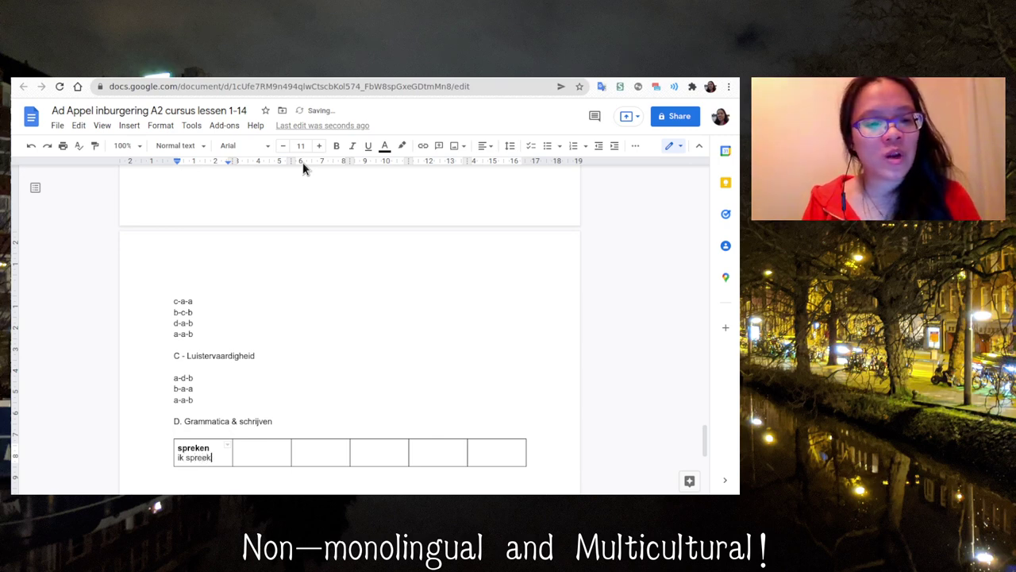
key(Return)
text(jij )
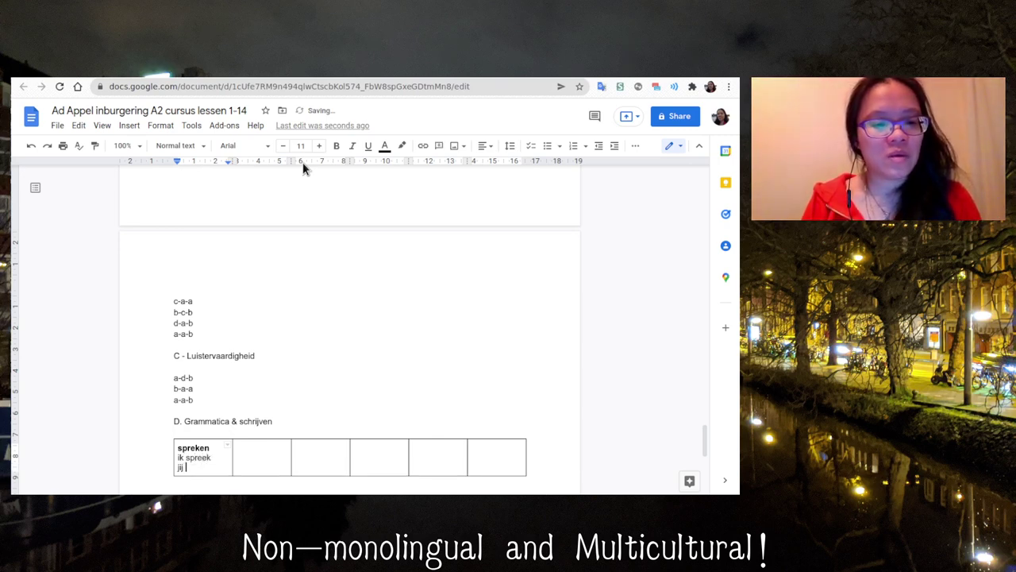
text(spreekt)
key(Return)
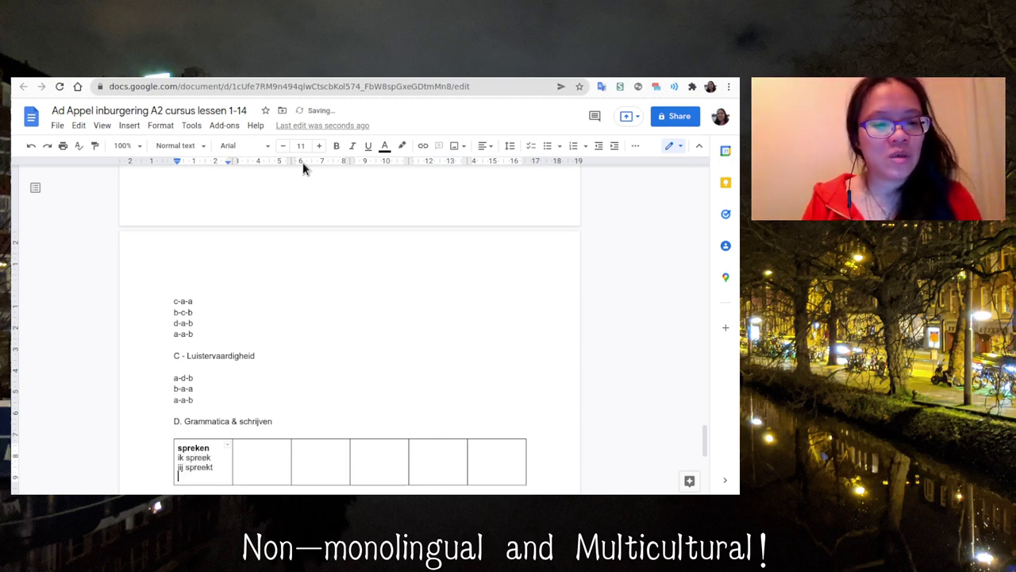
text(spreek jij?)
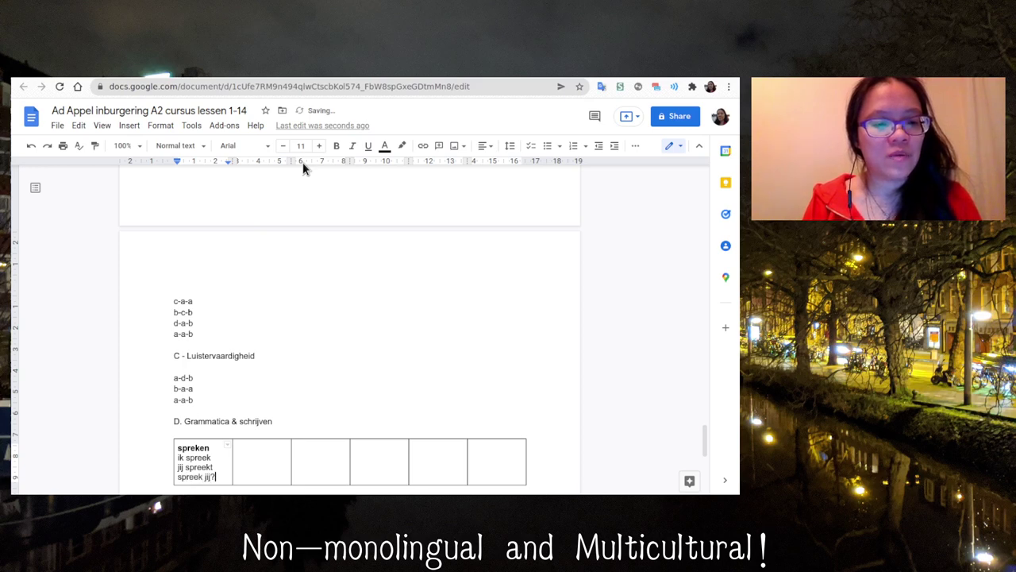
Step: Complete the spreken conjugation with the lines "hij spreekt", "zij spreekt", "wij spreken", "jullie spreken" and "zij spreken"
key(Return)
text(hij spreekt)
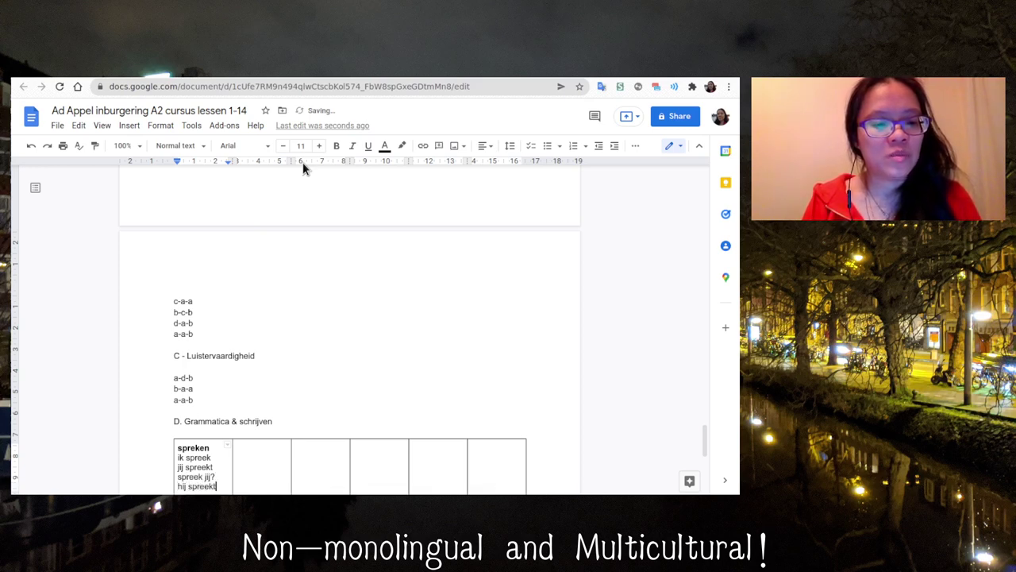
key(Return)
text(zij spreekt)
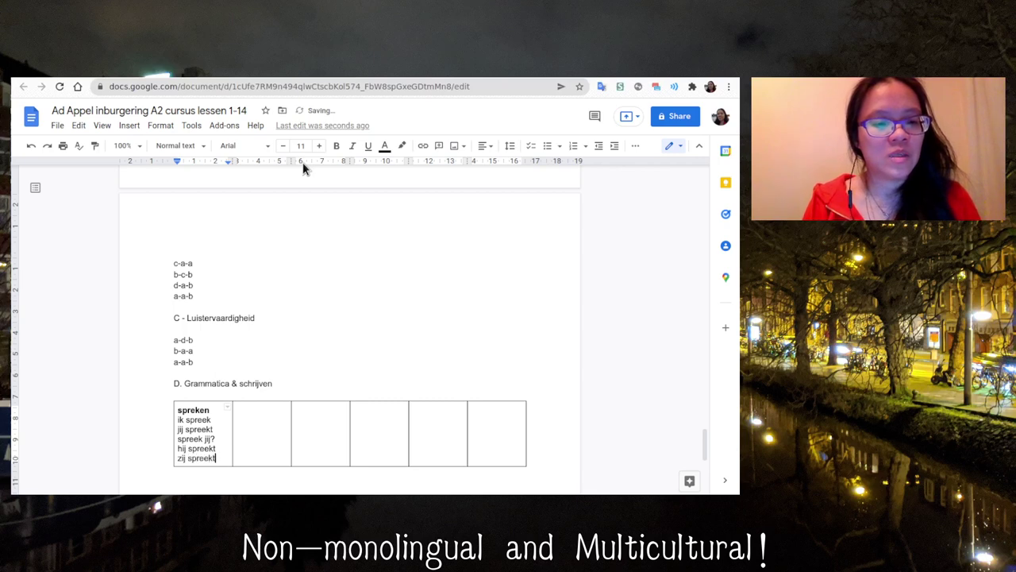
key(Return)
text(wij spreken)
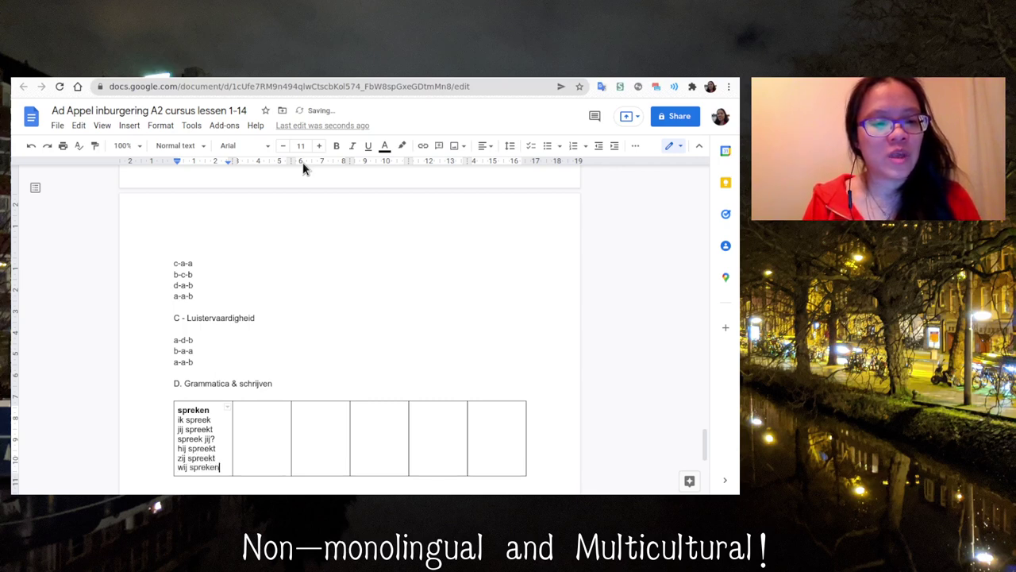
key(Return)
text(jullie spreken)
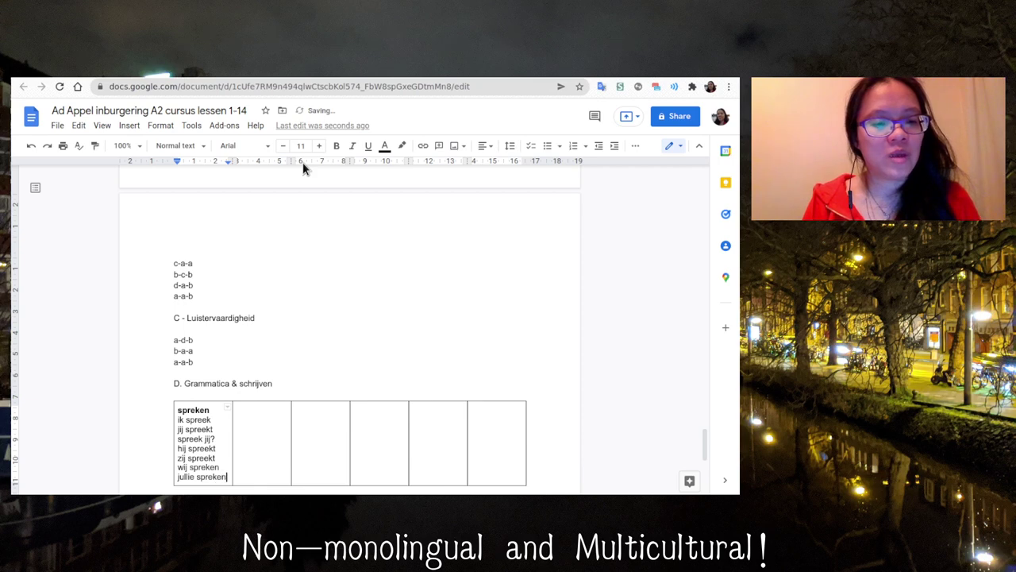
key(Return)
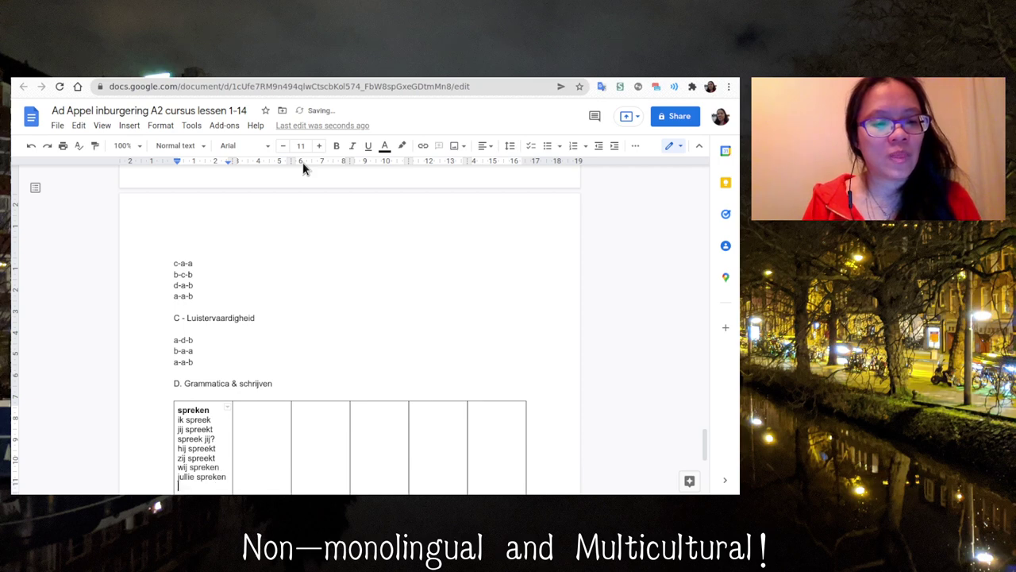
text(zij spreken)
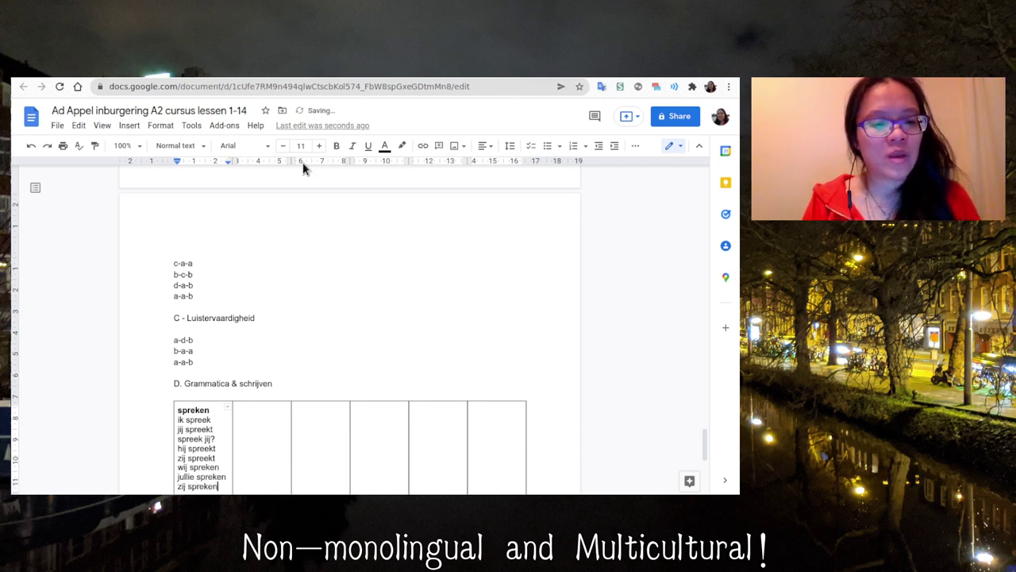
Step: Title the table's second cell "leren" in bold and start a regular-weight line below it
key(Tab)
key(ctrl+b)
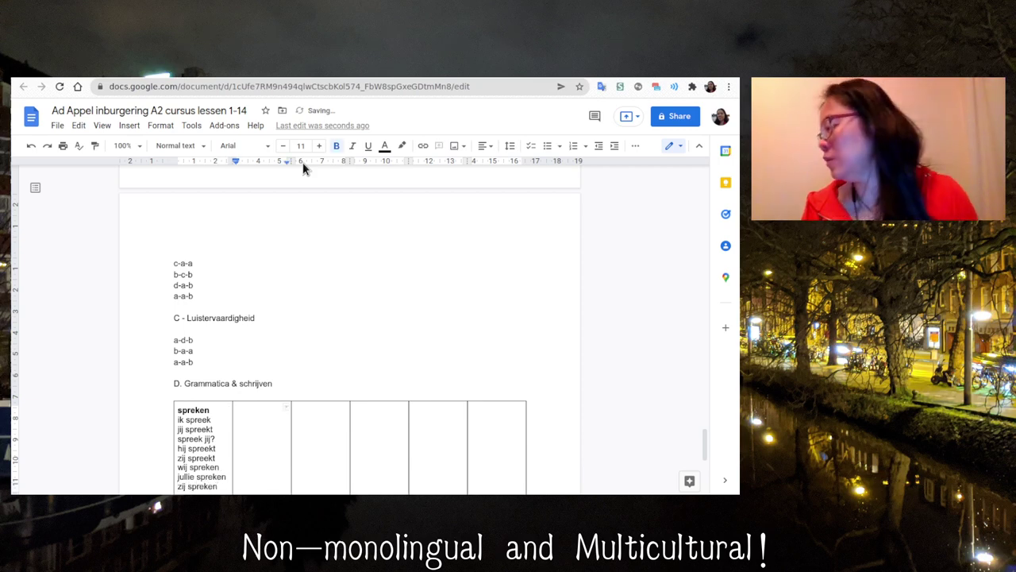
text(lere)
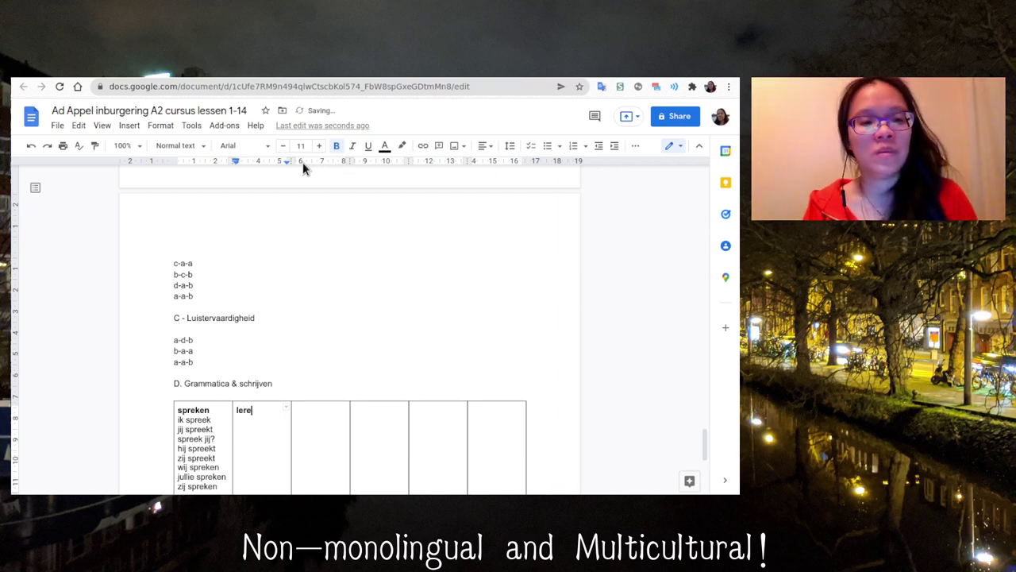
text(n)
key(ctrl+b)
key(Return)
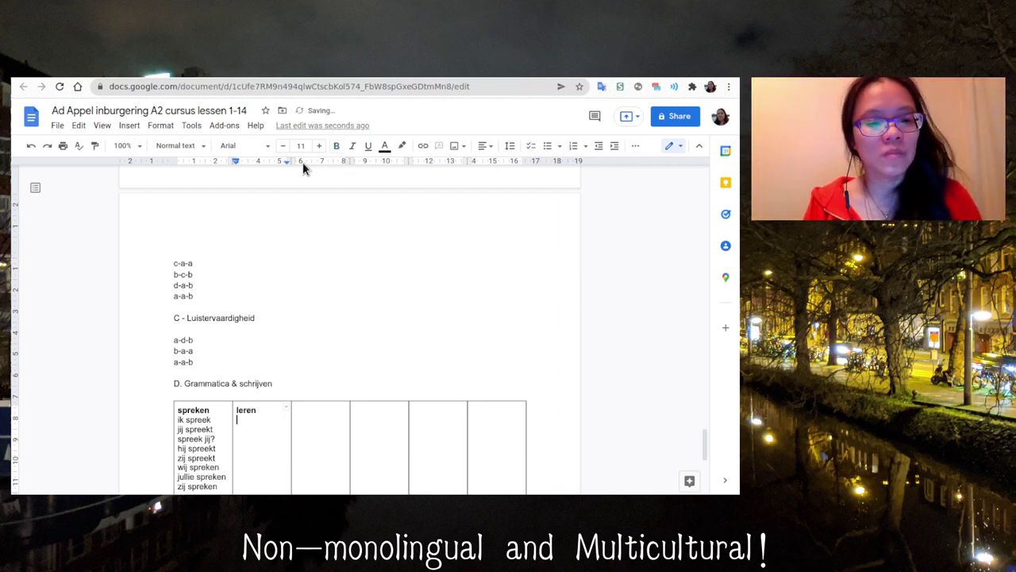
Step: Under the "leren" title, write the conjugation lines "ik leer", "jij leert" and "leer jij?"
text(ik leer)
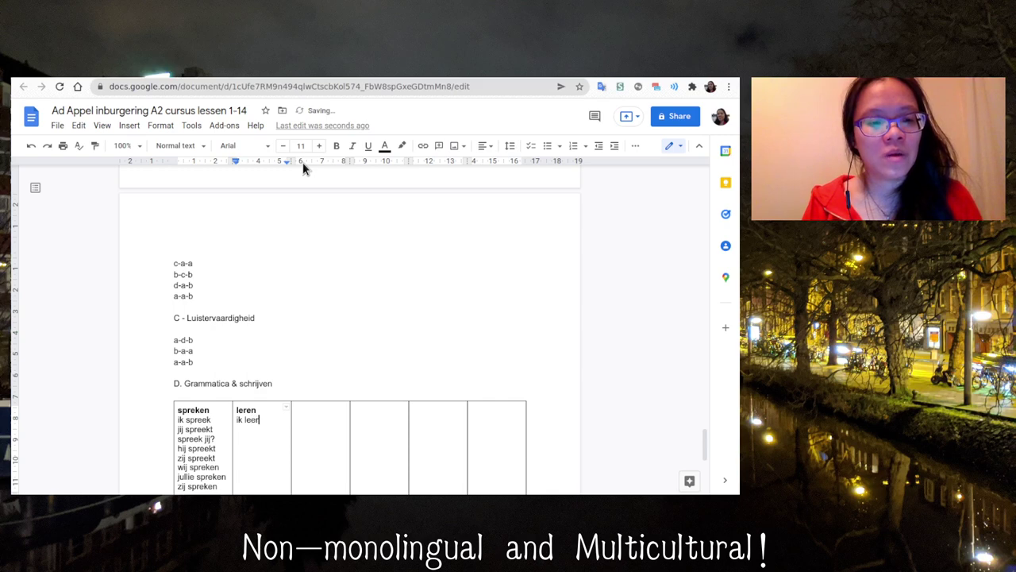
key(Return)
text(jij leer)
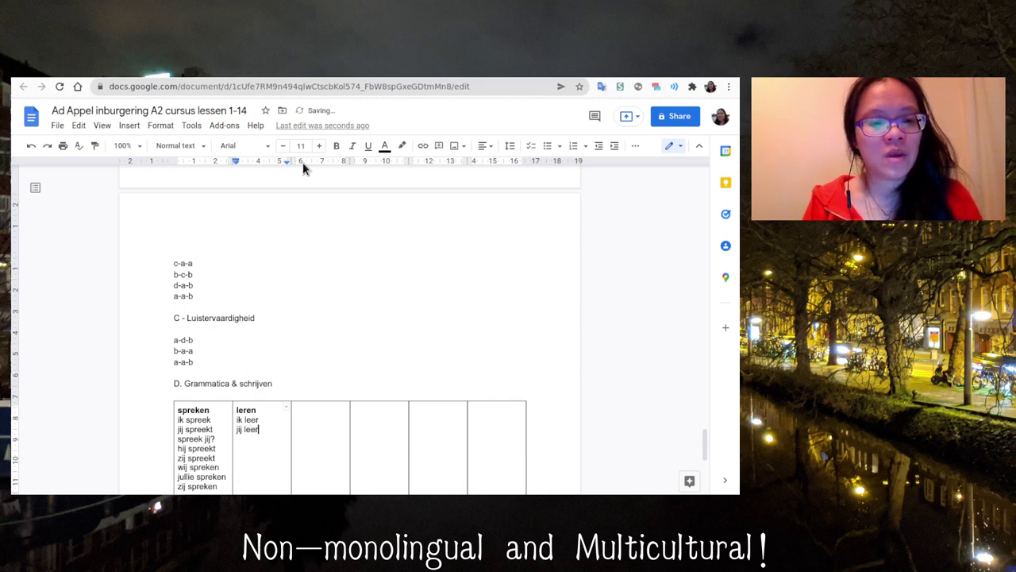
text(t)
key(Return)
text(leer )
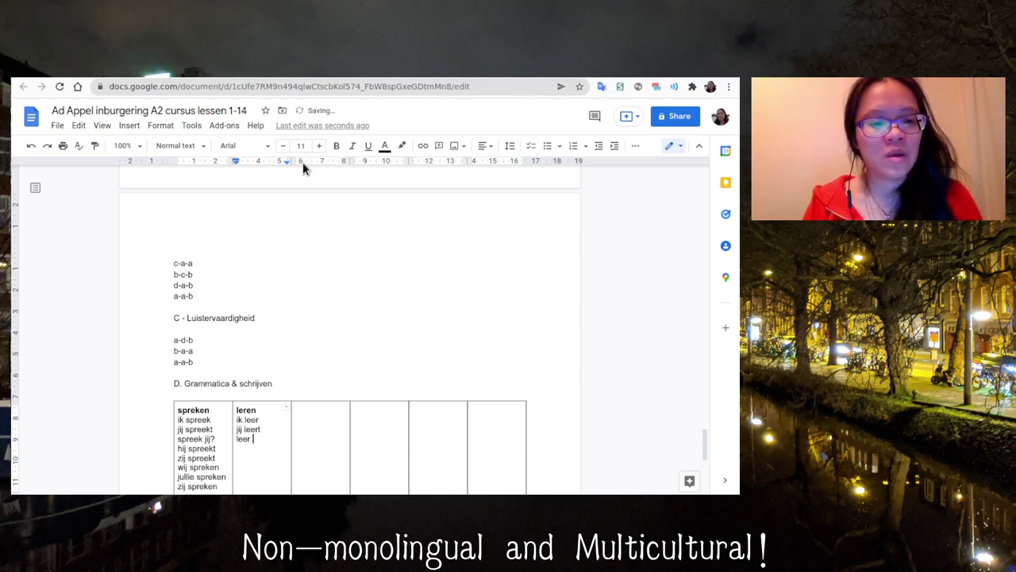
text(jij?)
key(Return)
Step: Complete the leren conjugation with the lines "hij leert", "zij leert", "wij leren", "jullie leren" and "zij leren"
text(hij leert)
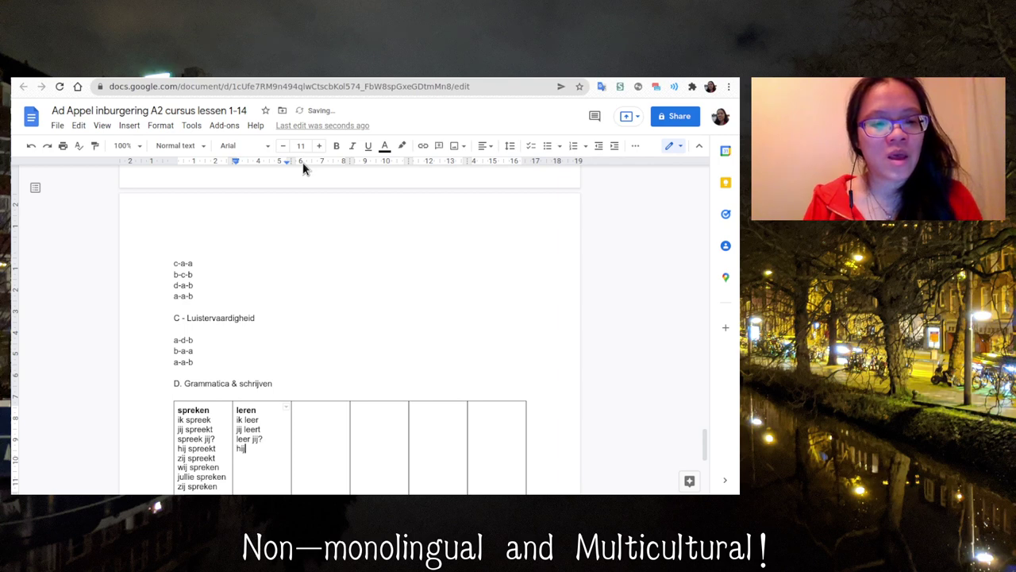
key(Return)
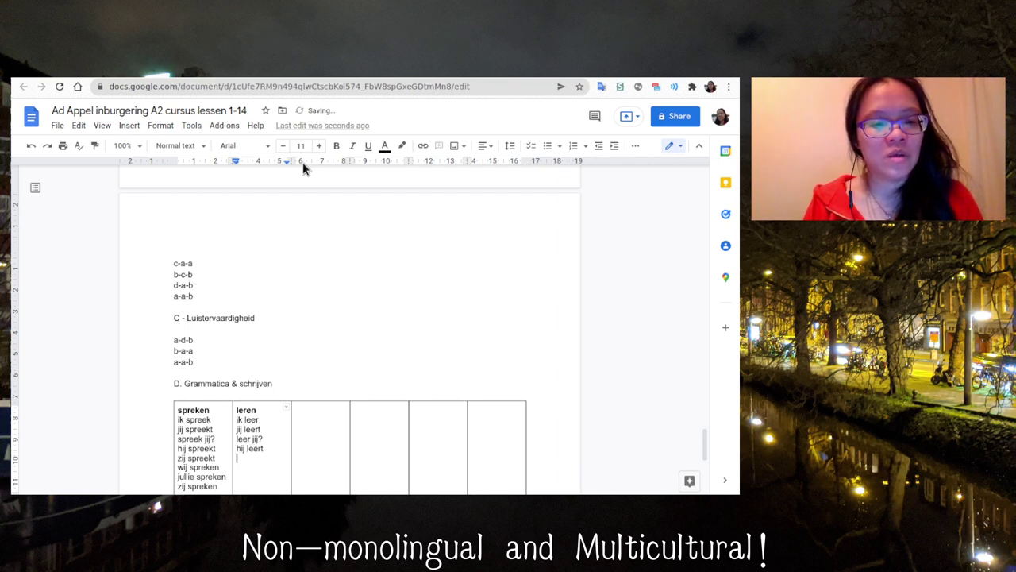
text(zij leert)
key(Return)
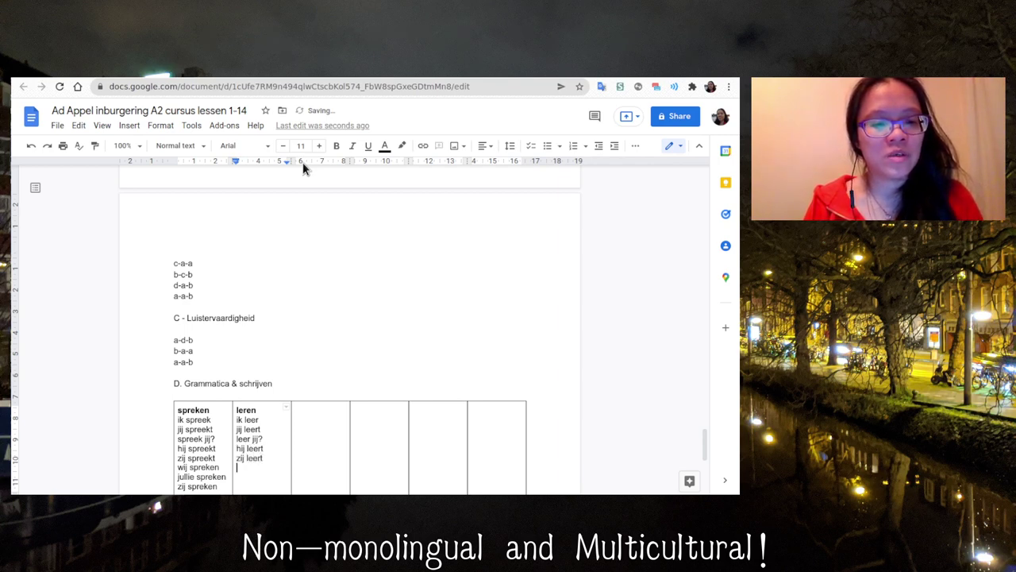
text(wij leren)
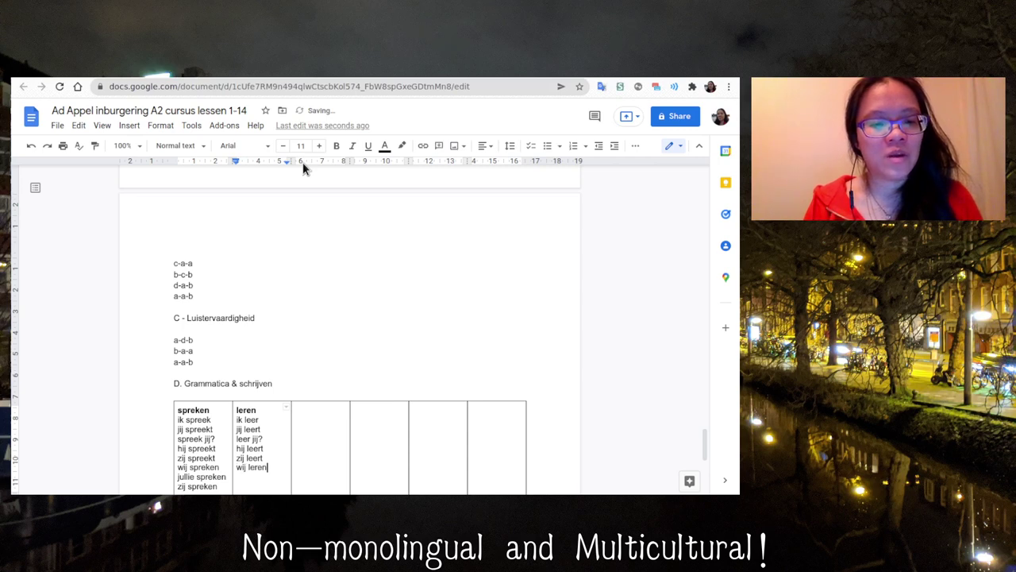
key(Return)
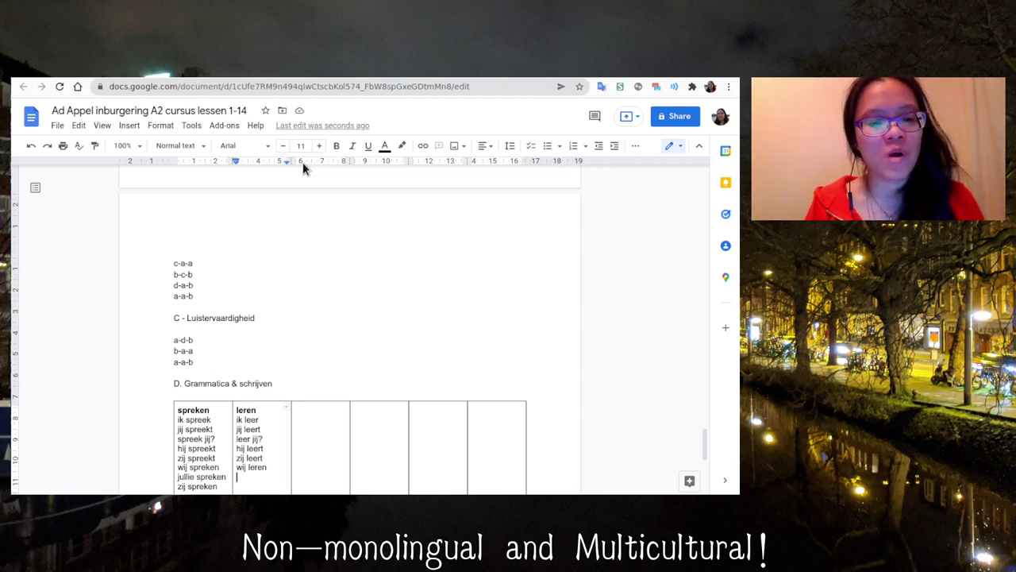
text(ju)
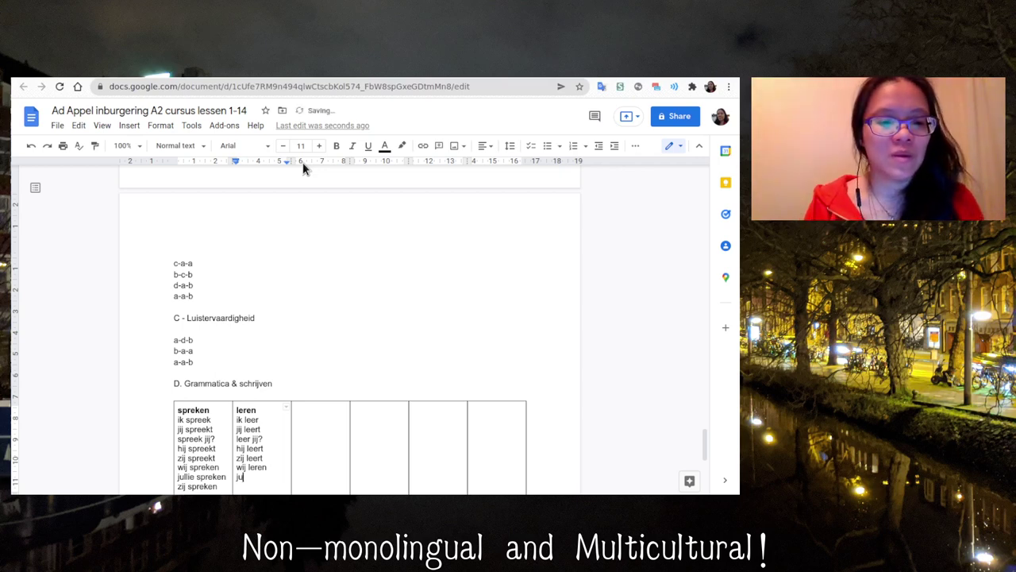
text(llie leren)
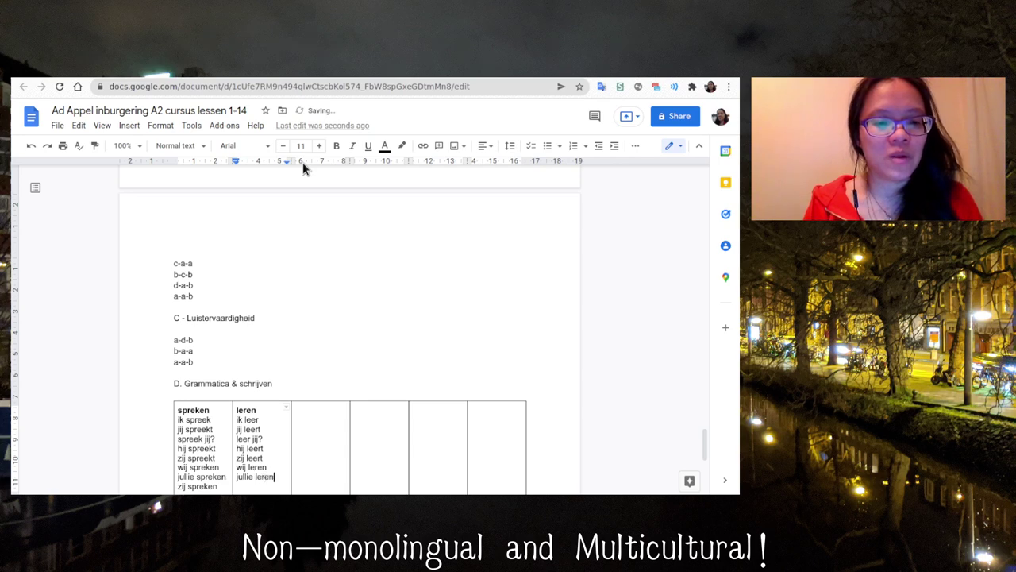
key(Return)
text(zij leren)
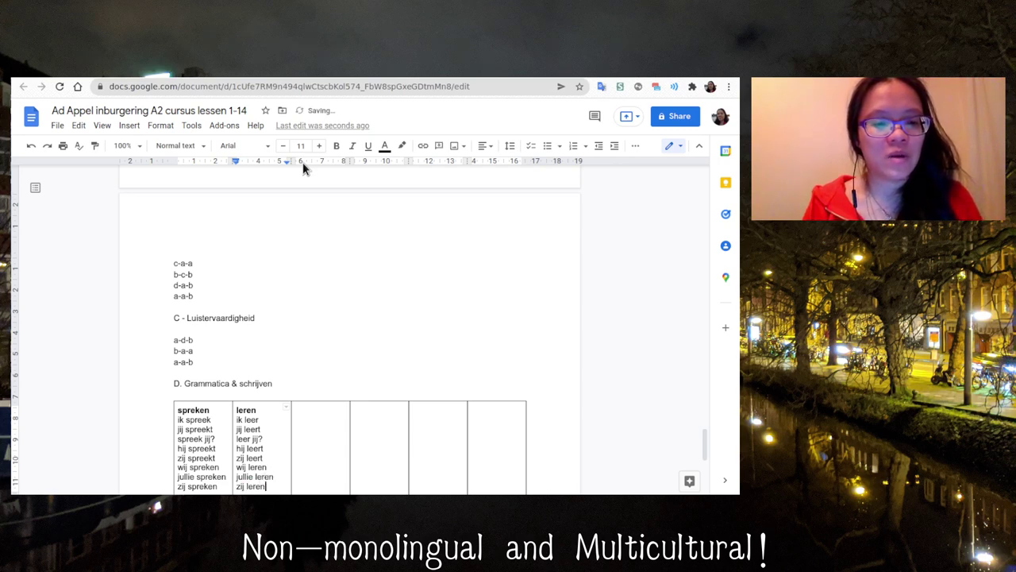
Step: Title the table's third cell "lopen" in bold and add the regular-weight line "ik loop" below it
key(Tab)
key(ctrl+b)
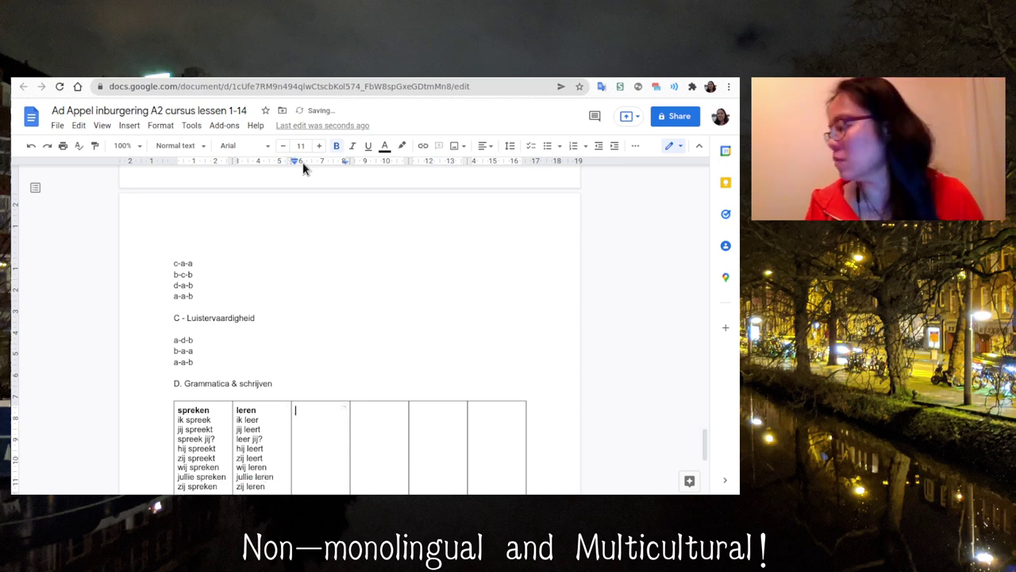
text(lopen)
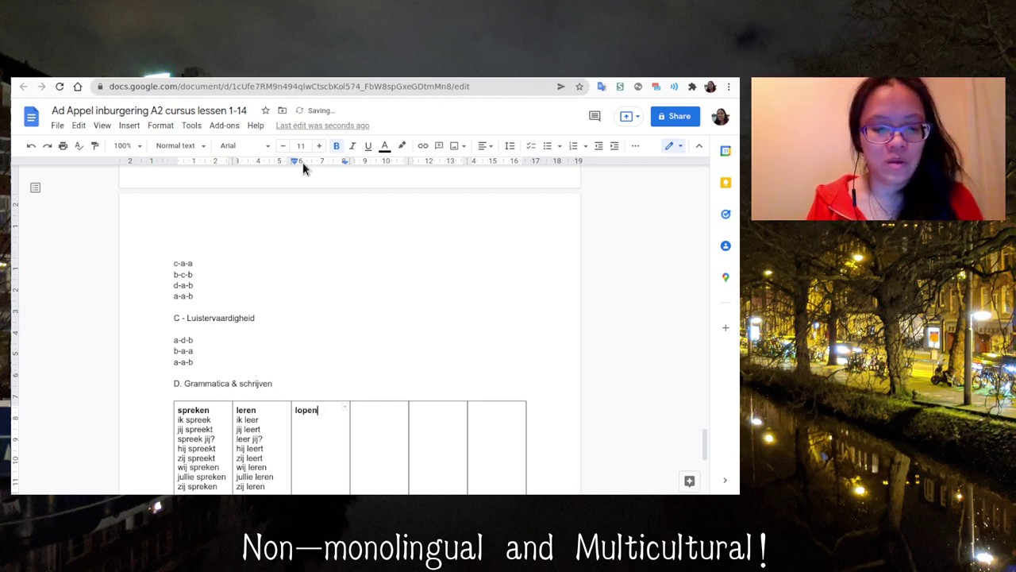
key(ctrl+b)
key(Return)
text(ik l)
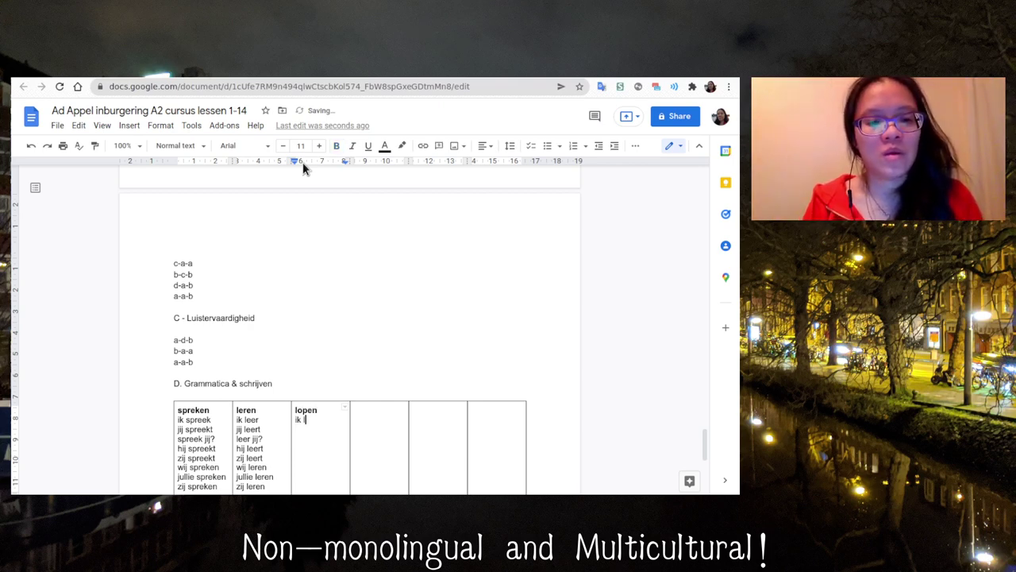
text(oop)
key(Return)
Step: Continue the lopen conjugation with the lines "jij loopt", "loop jij?" and "hij loopt"
text(jij loopt)
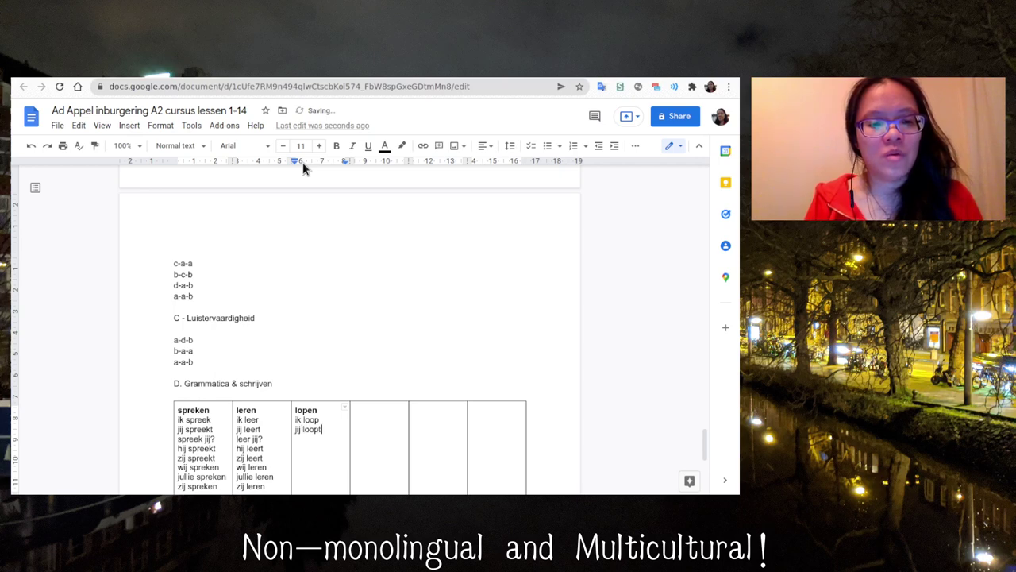
key(Return)
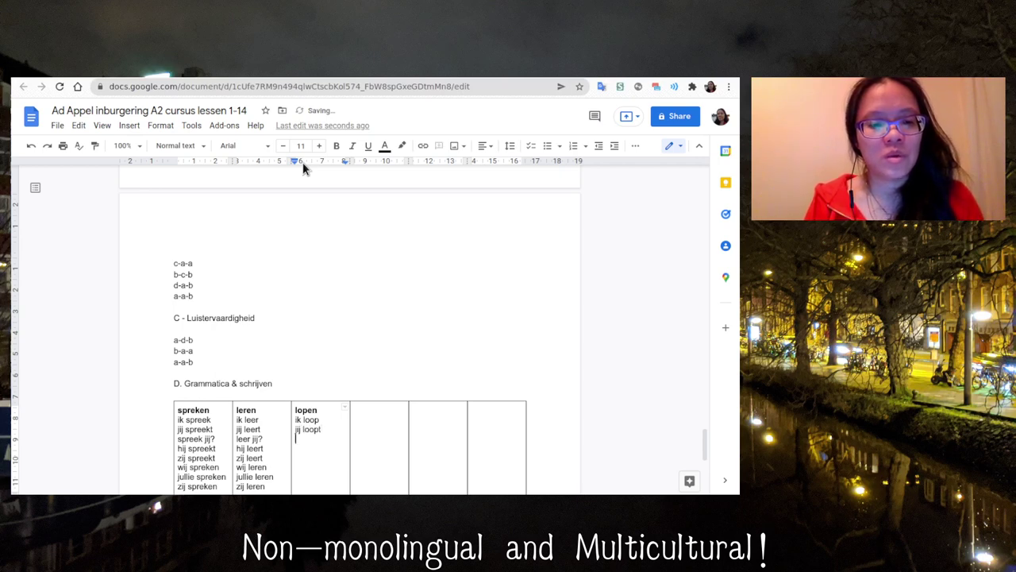
text(loop jij?)
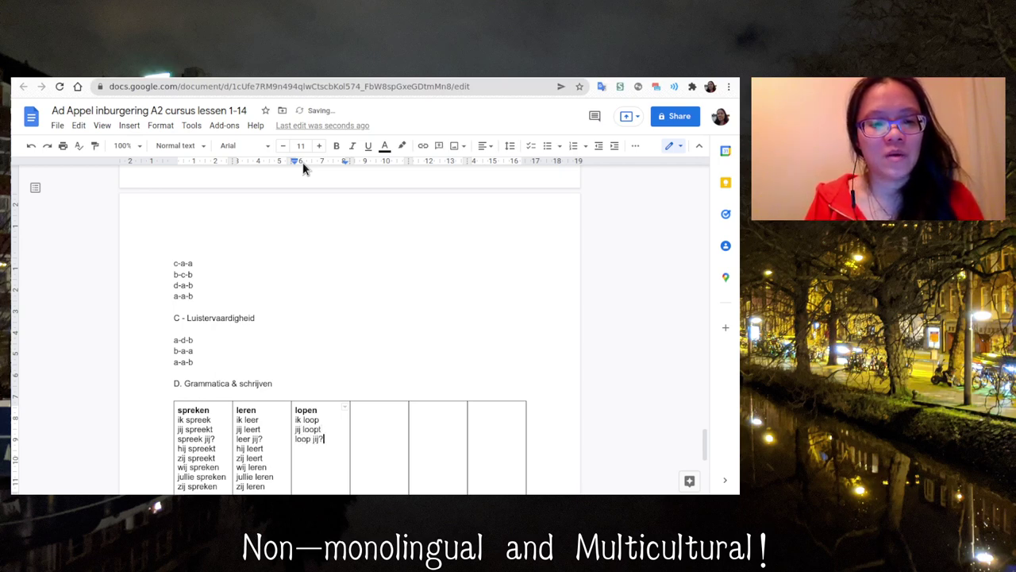
key(Return)
text(hij loopt)
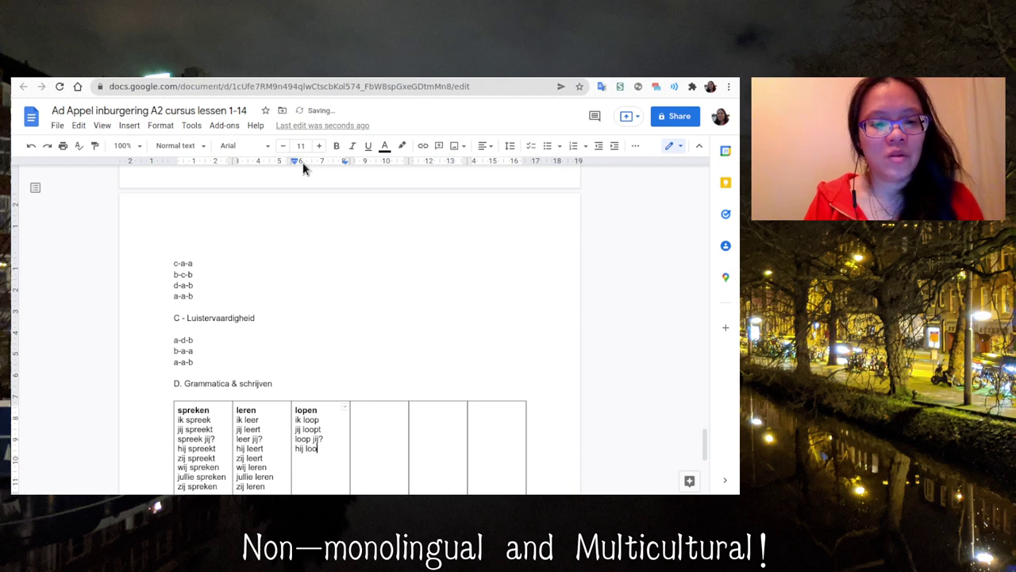
key(Return)
Step: Complete the lopen conjugation with the lines "zij loopt", "wij lopen", "jullie lopen" and "zij lopen"
text(zij )
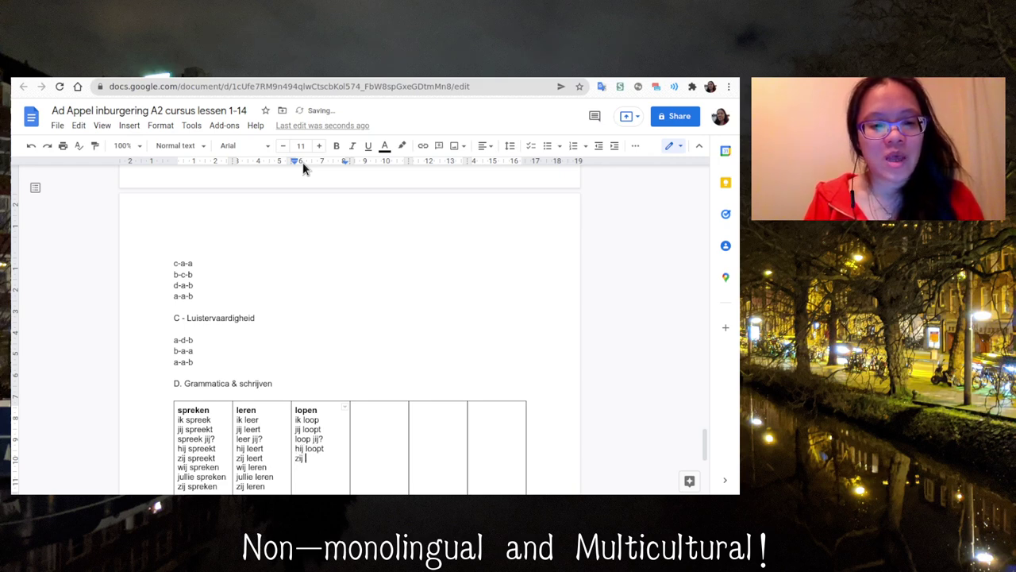
text(loopt)
key(Return)
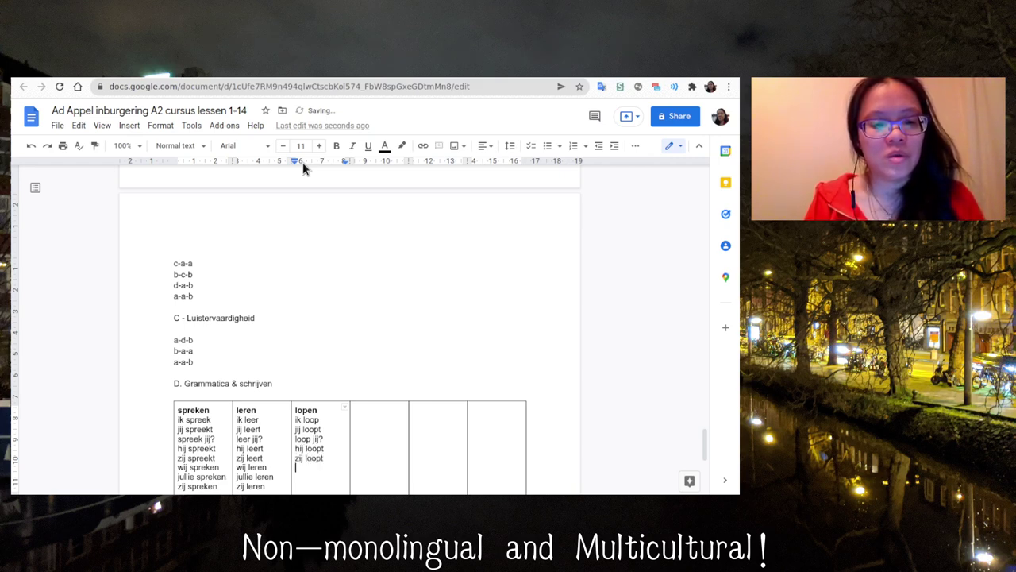
text(wij lopen)
key(Return)
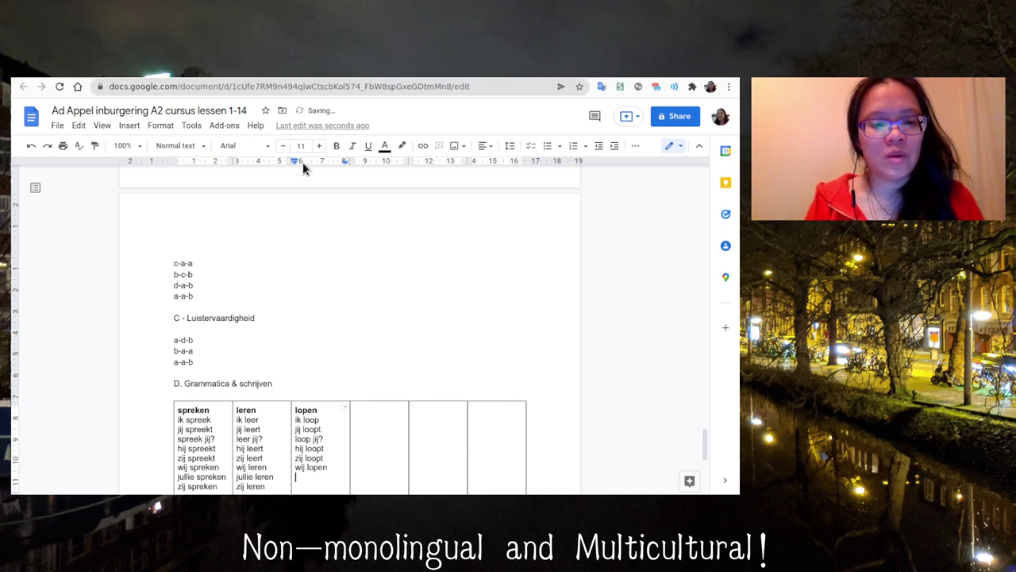
text(jullie lopen)
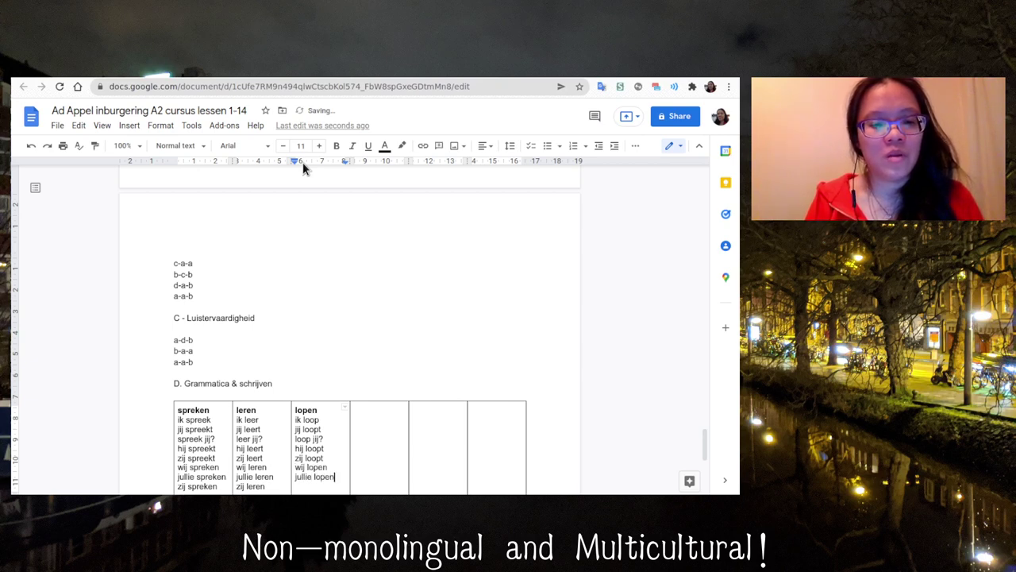
key(Return)
text(zij lo)
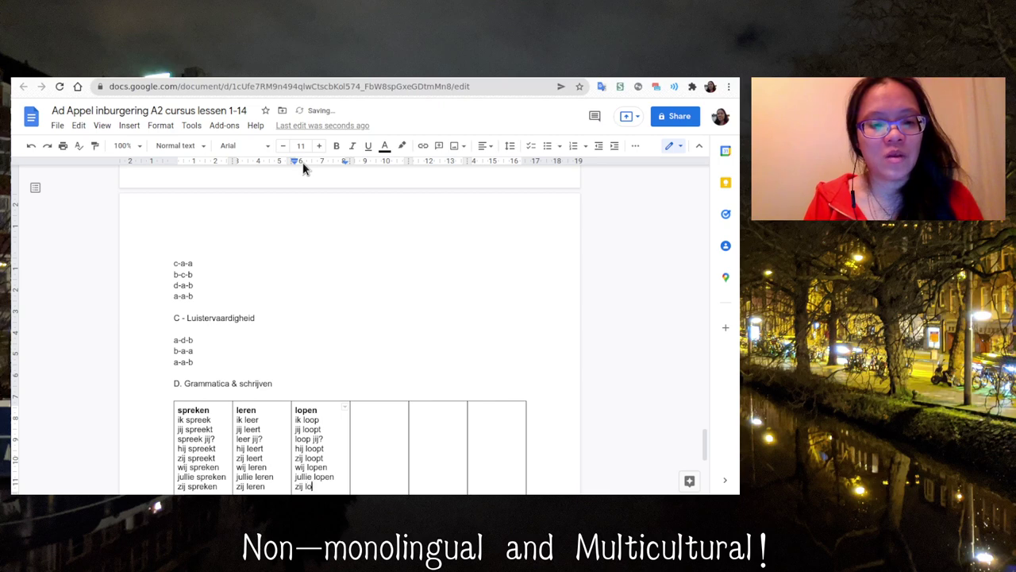
text(pen)
Step: Title the table's fourth cell "sturen" in bold and add the regular-weight line "ik stuur" below it
key(Tab)
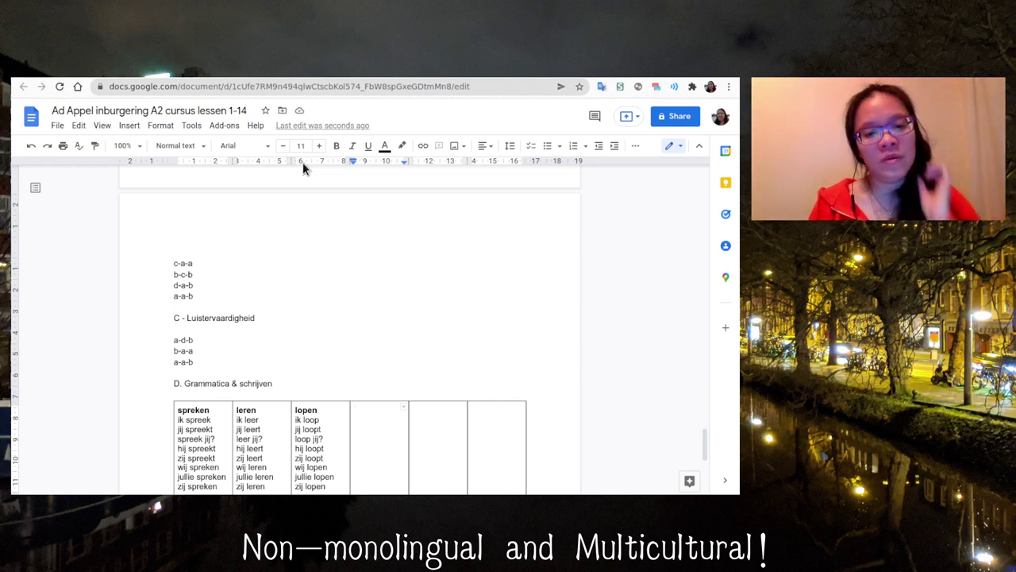
key(ctrl+b)
text(sturen)
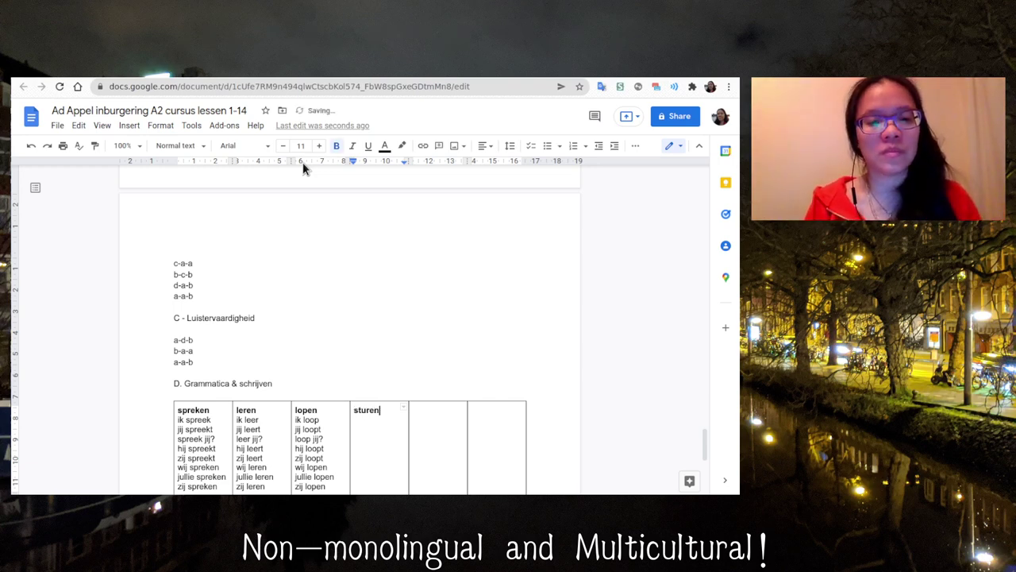
key(ctrl+b)
key(Return)
text(ik )
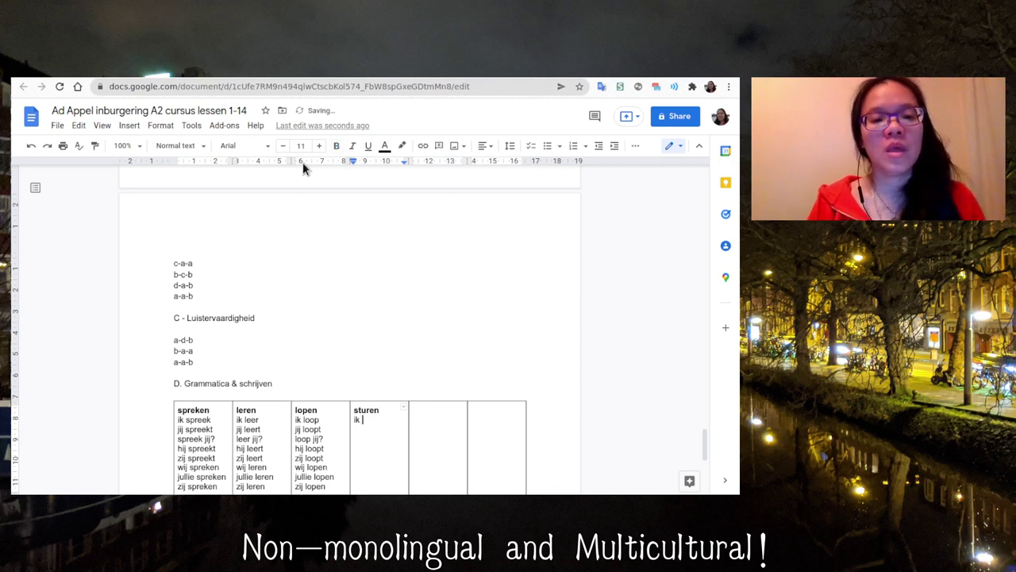
text(stuur)
key(Return)
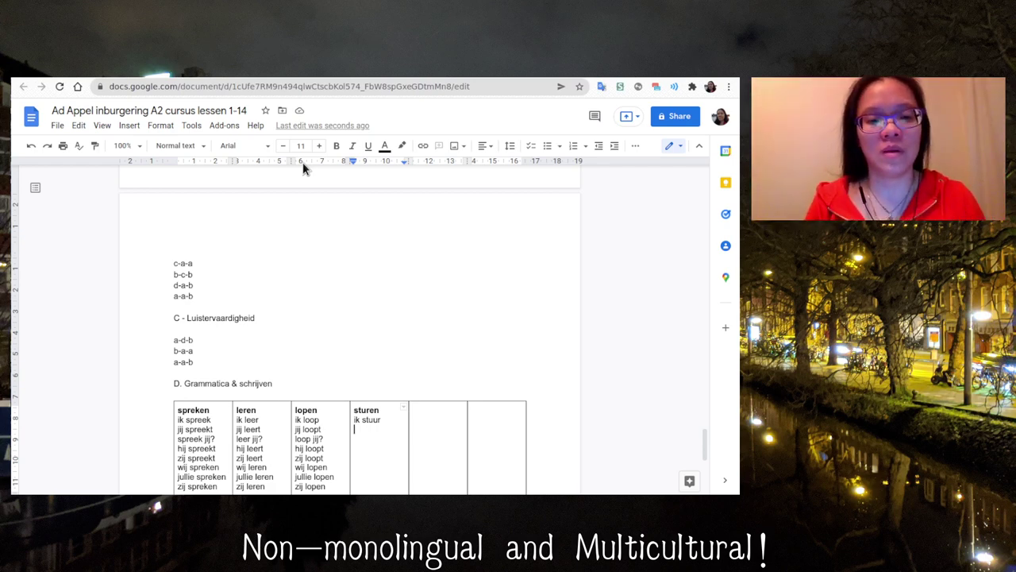
Step: Continue the sturen conjugation with the lines "jij stuurt", "stuur jij?" and "hij stuurt"
text(jij stuur)
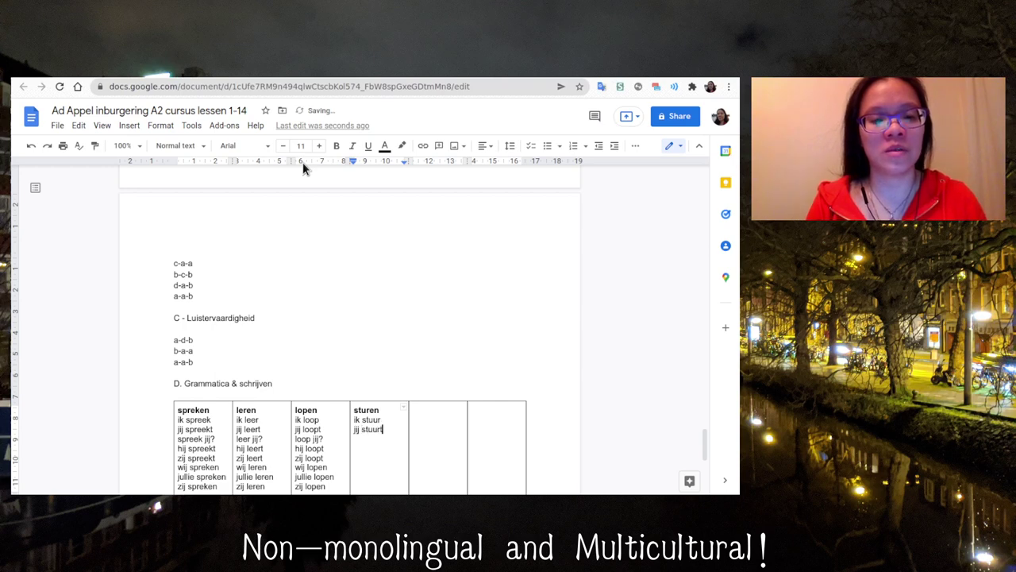
text(t)
key(Return)
text(stuur jij)
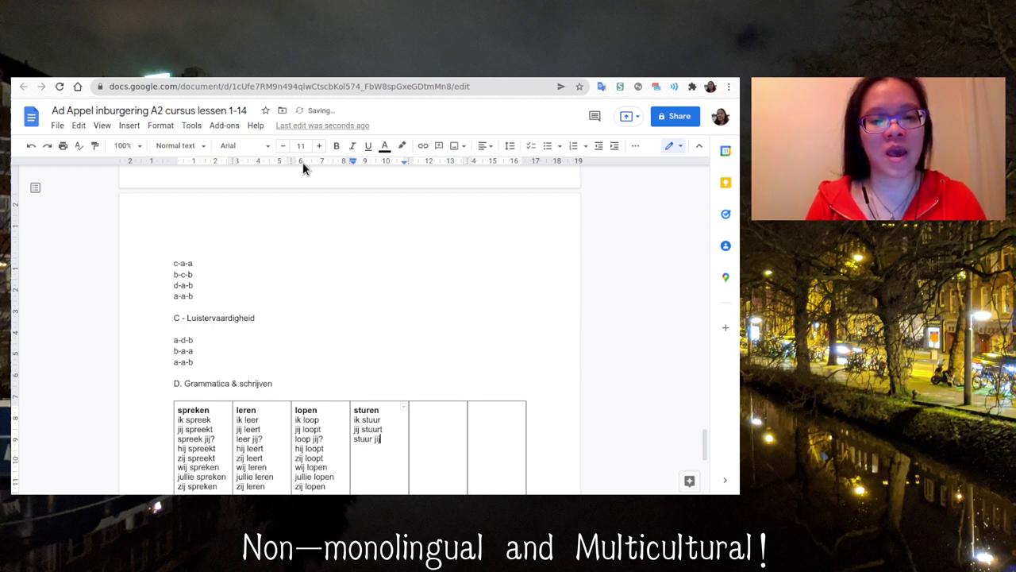
text(?)
key(Return)
text(hij stu)
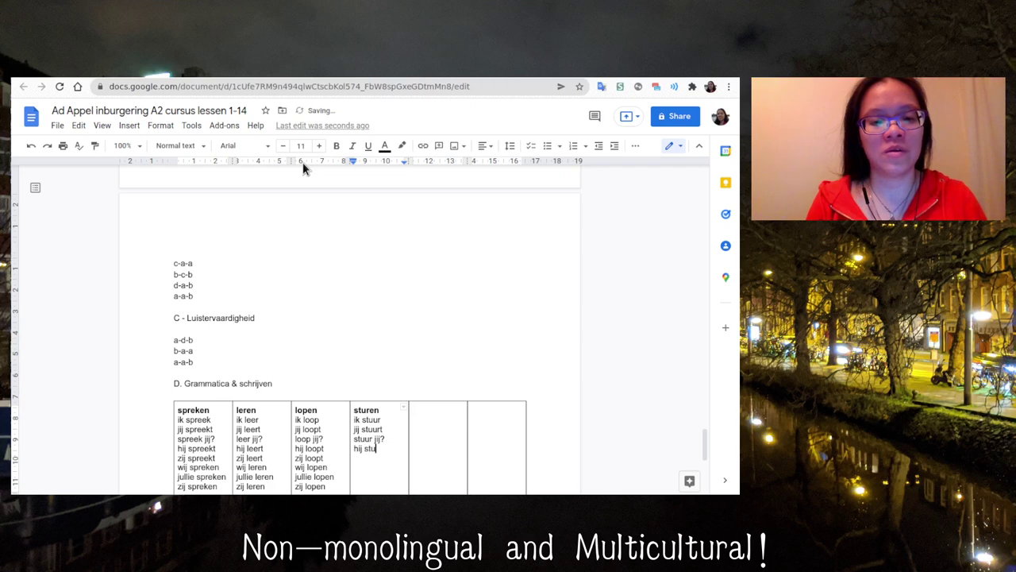
text(urt)
key(Return)
Step: Complete the sturen conjugation with the lines "zij stuurt", "wij sturen", "jullie sturen" and "zij sturen"
text(zij s)
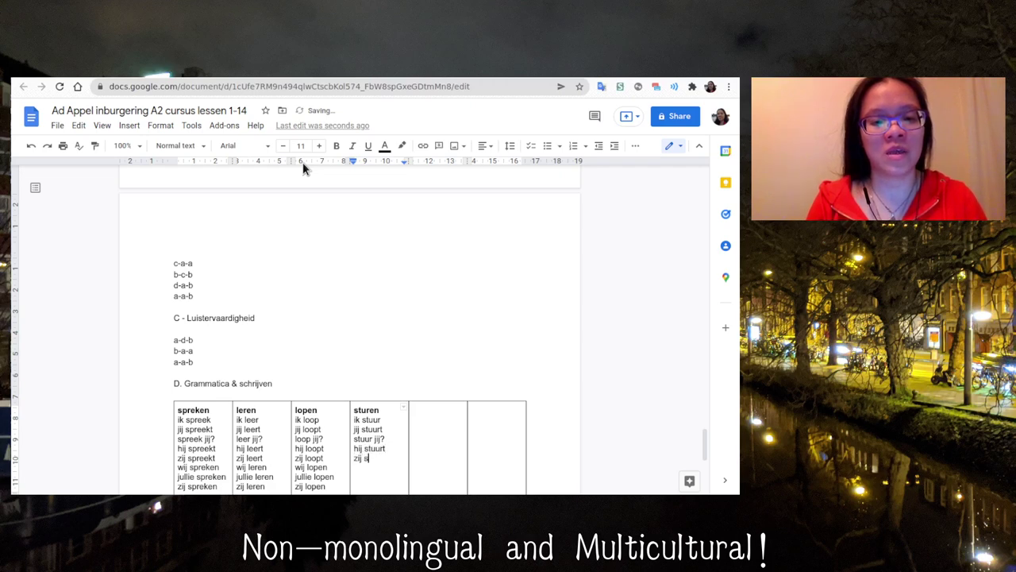
text(tuurt)
key(Return)
text(wij )
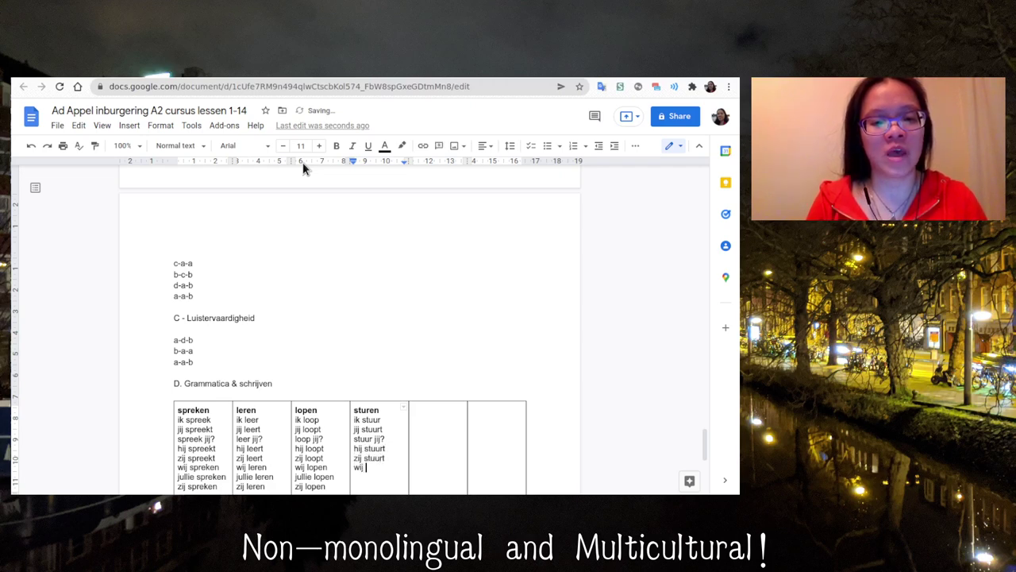
text(sturen)
key(Return)
text(jul)
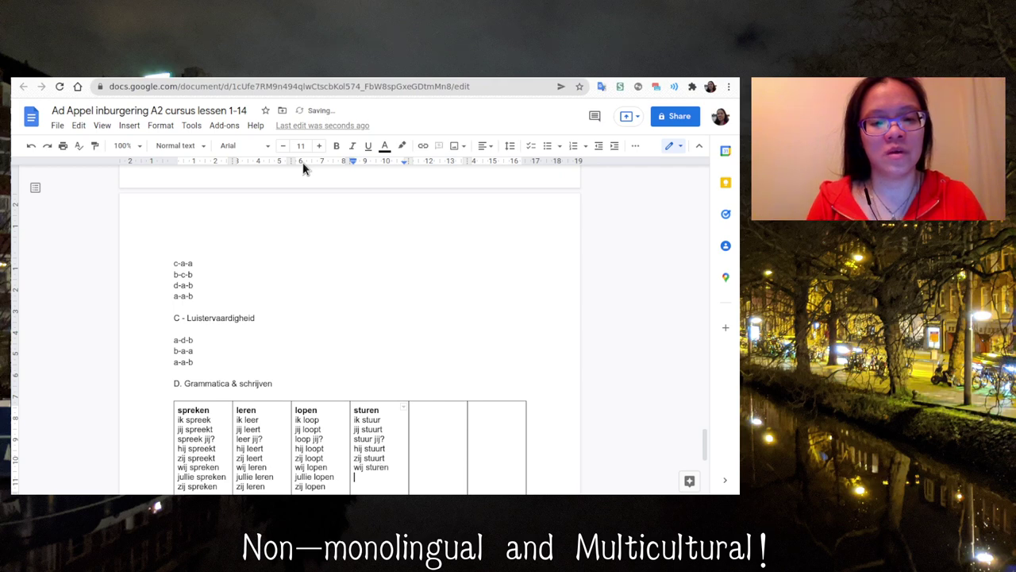
text(lie sturen)
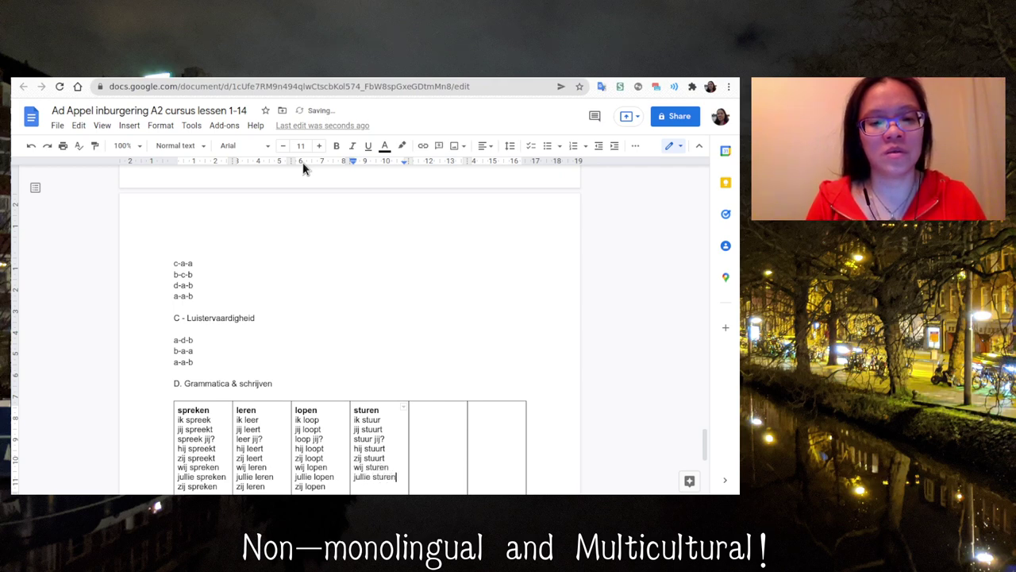
key(Return)
text(zij sturen)
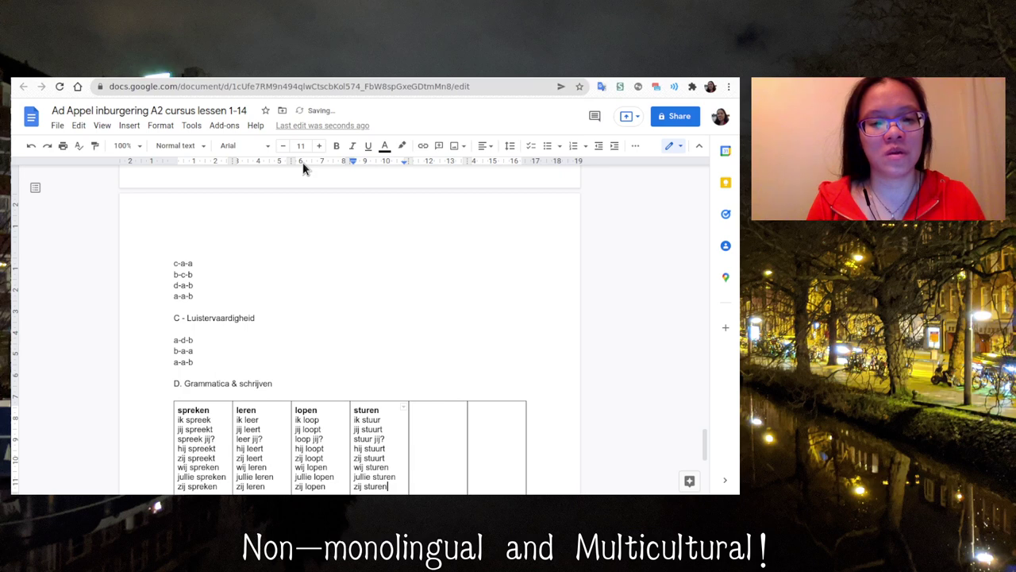
Step: Title the table's fifth cell "kopen" in bold and add the regular-weight line "ik koop" below it
key(Tab)
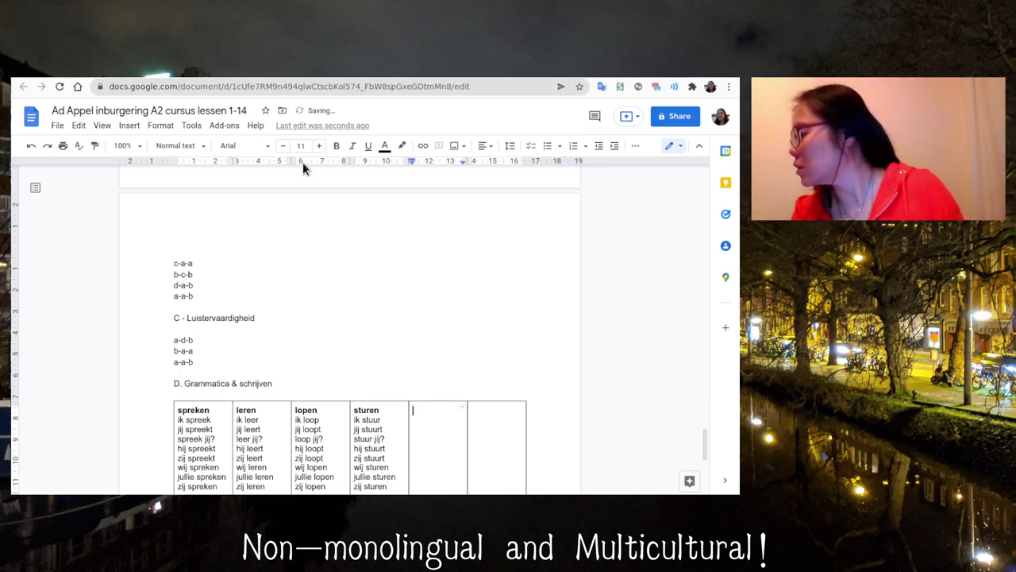
key(ctrl+b)
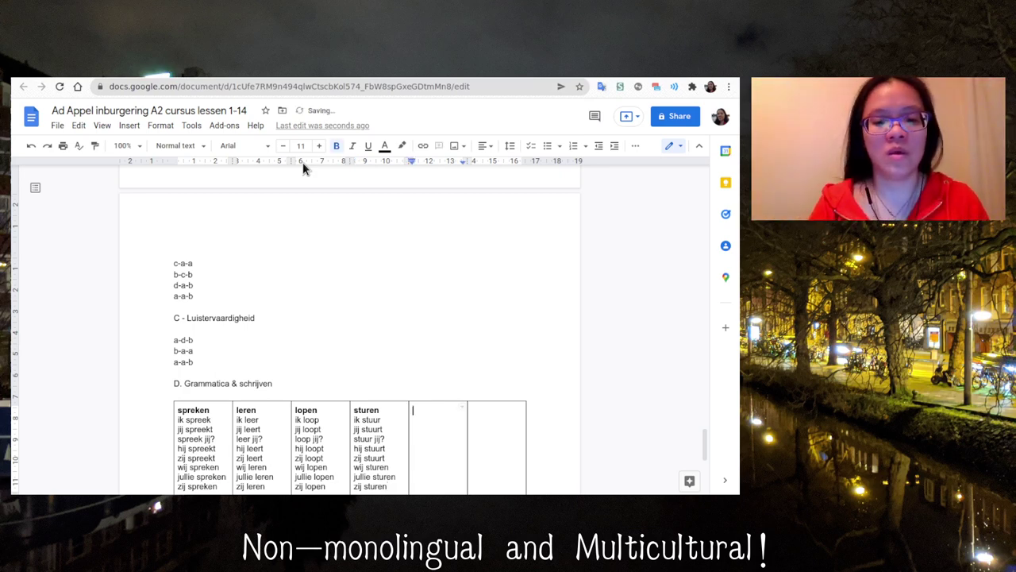
text(kopen)
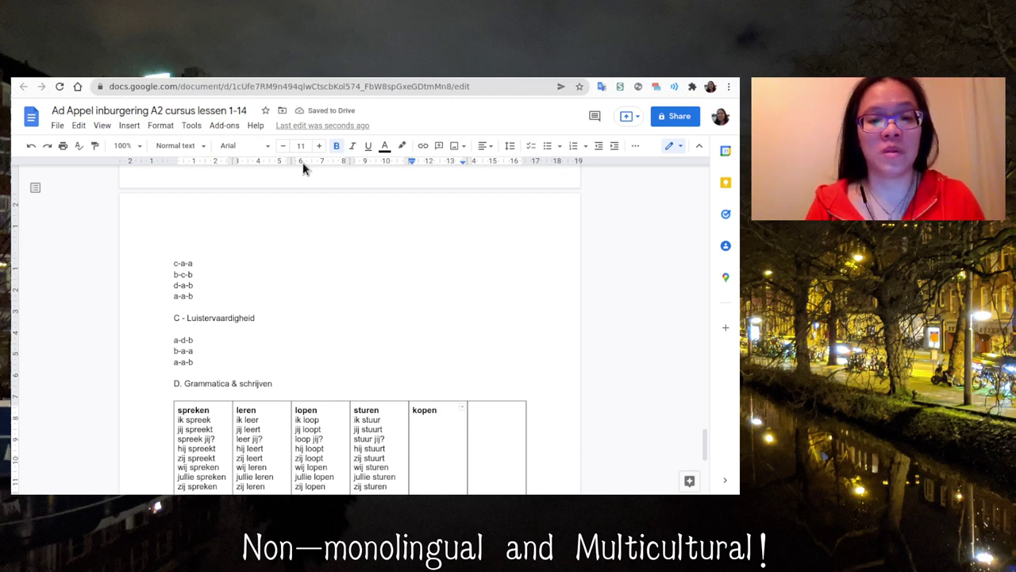
key(ctrl+b)
key(Return)
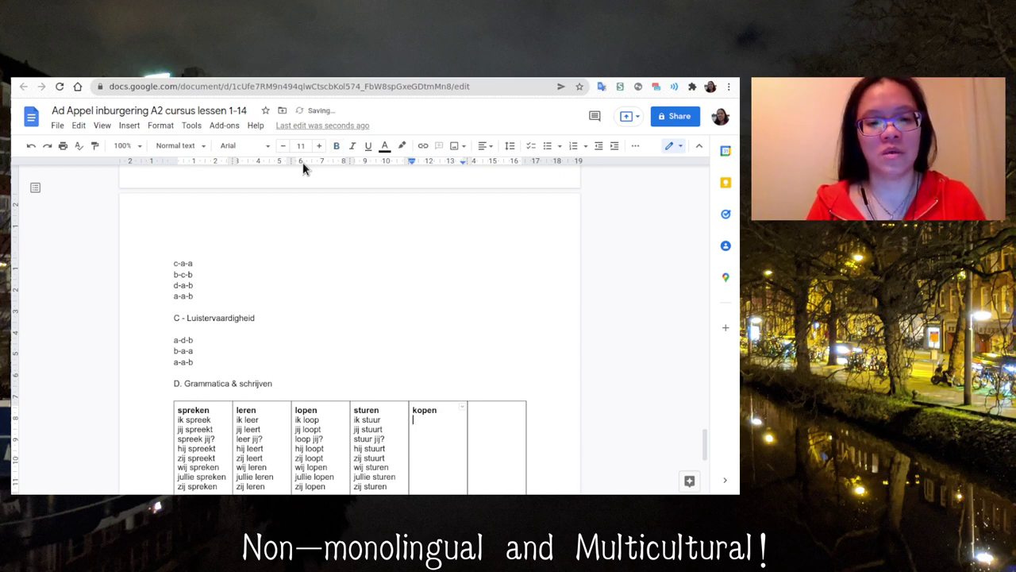
text(ik koop)
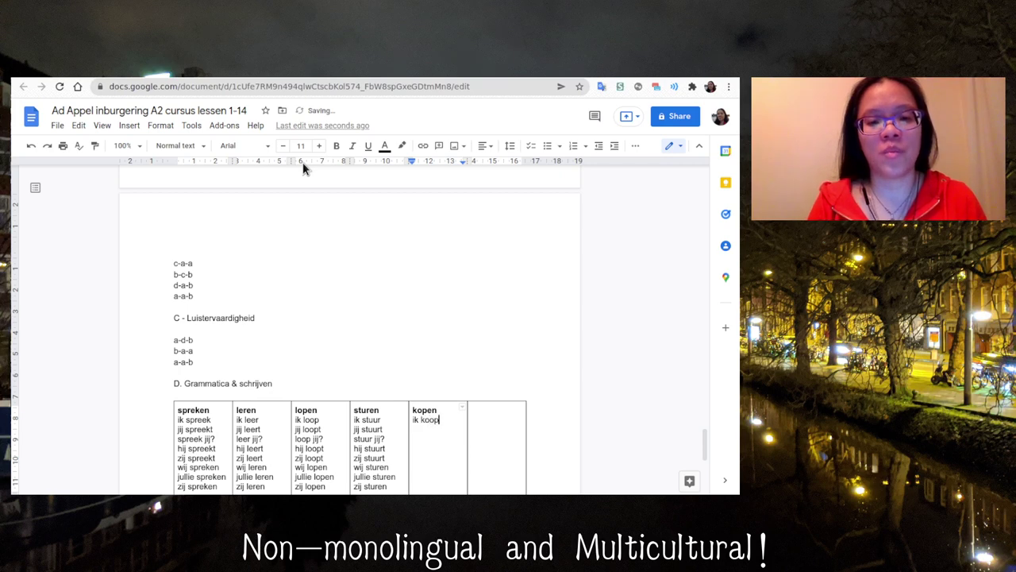
Step: Continue the kopen conjugation with the lines "jij koopt" and "koop jij?"
key(Return)
text(jij koo)
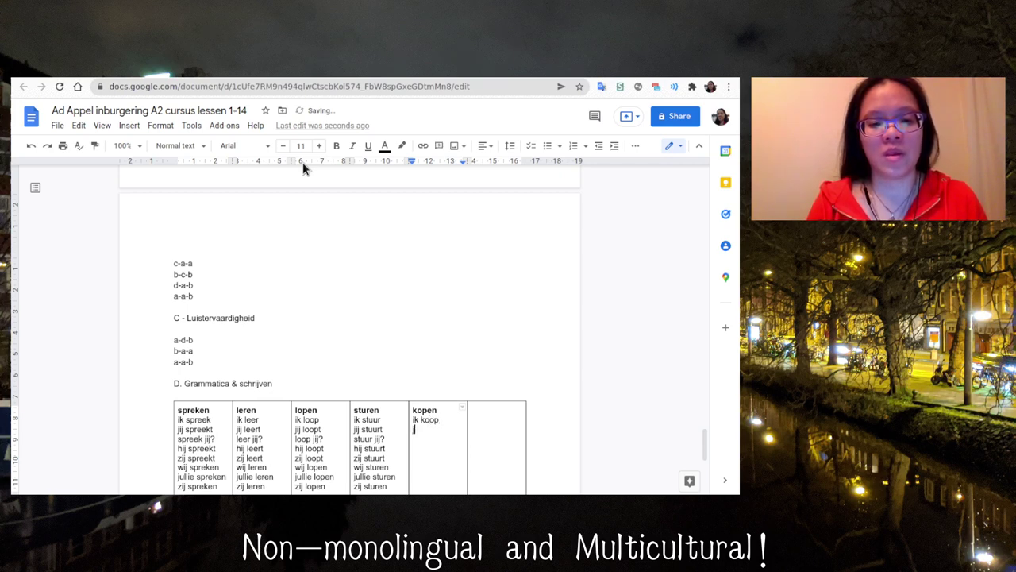
key(BackSpace)
key(BackSpace)
key(BackSpace)
key(BackSpace)
key(BackSpace)
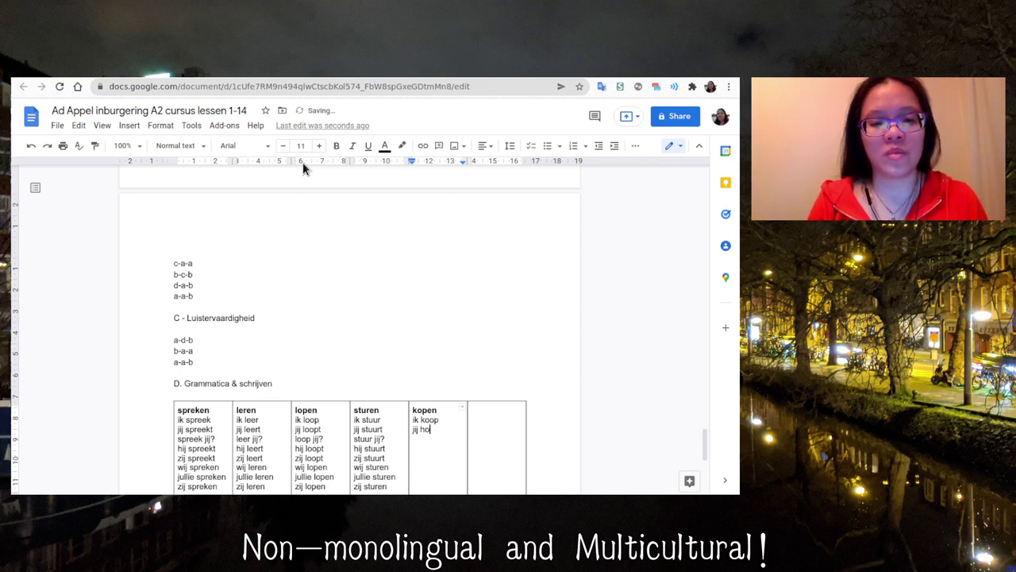
text(koopt)
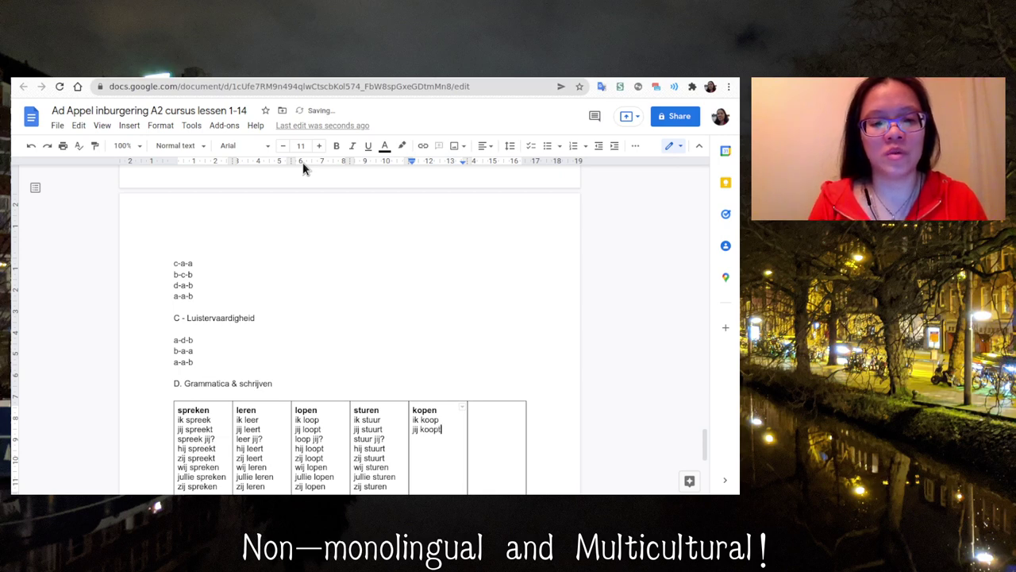
key(Return)
text(koop jij)
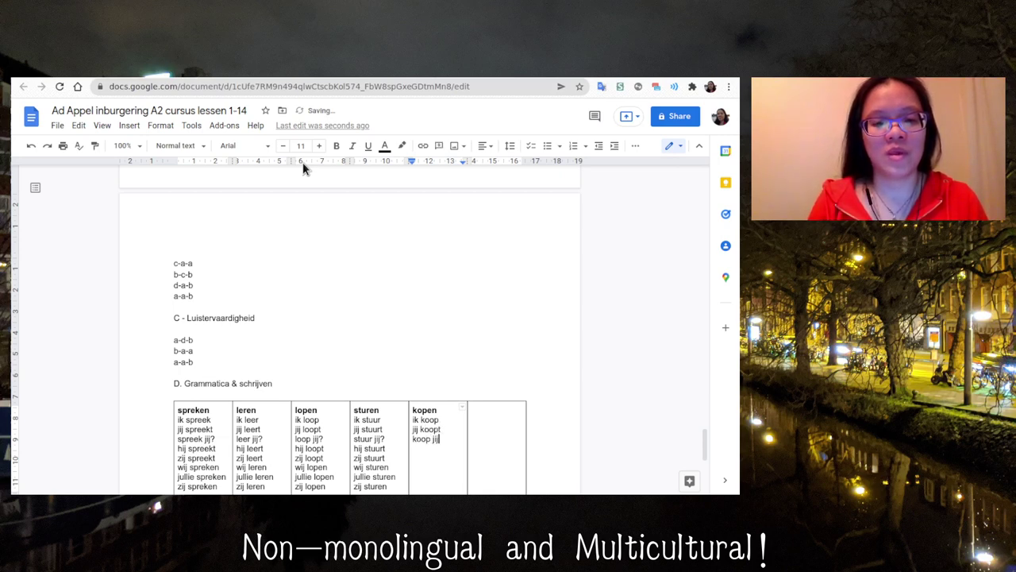
text(?)
Step: Add the lines "hij koopt" and "zij koopt" to the kopen conjugation, correcting any misspelled verb form
key(Return)
text(hij k)
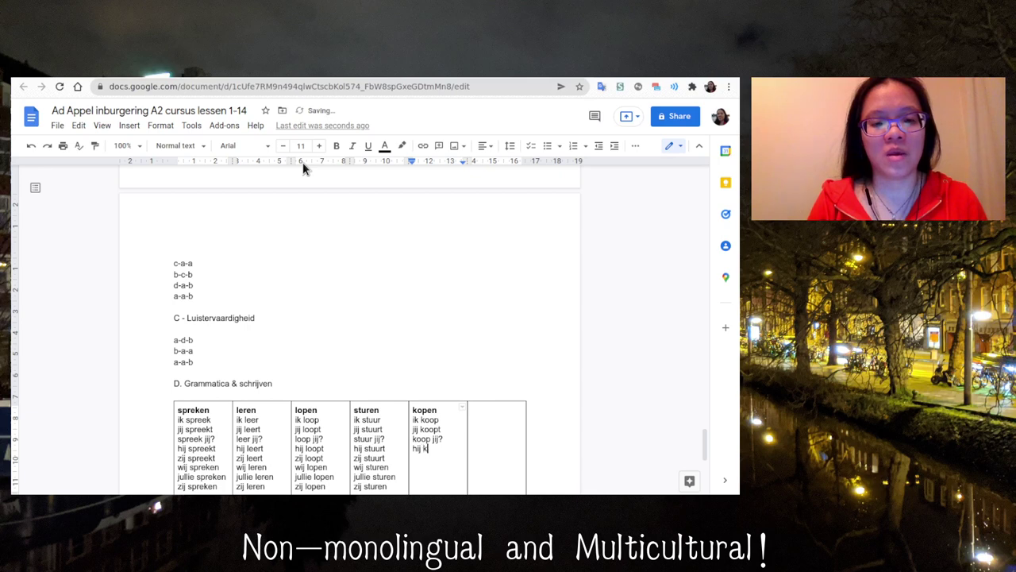
text(oppt)
key(Return)
text(zij )
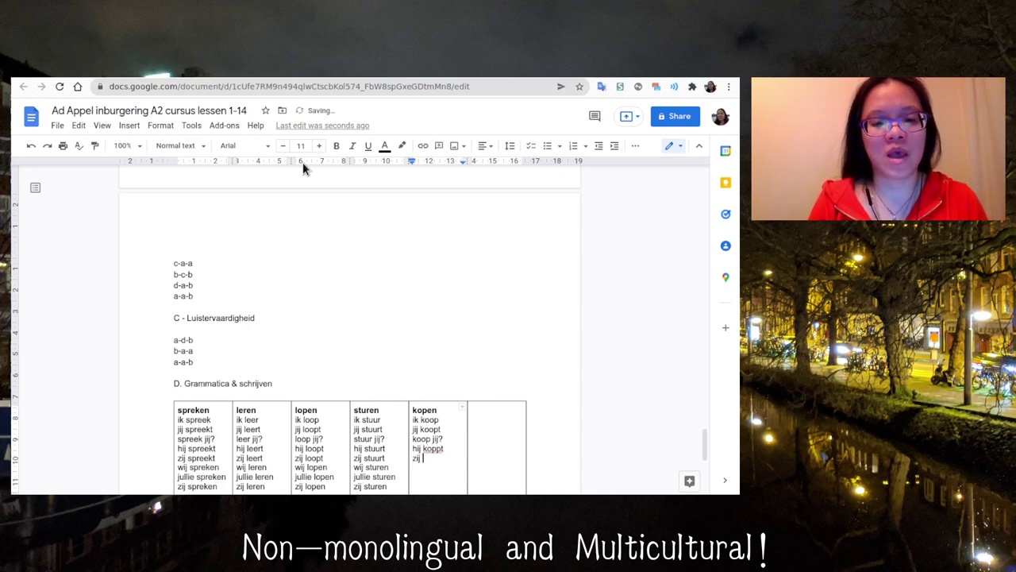
text(koo)
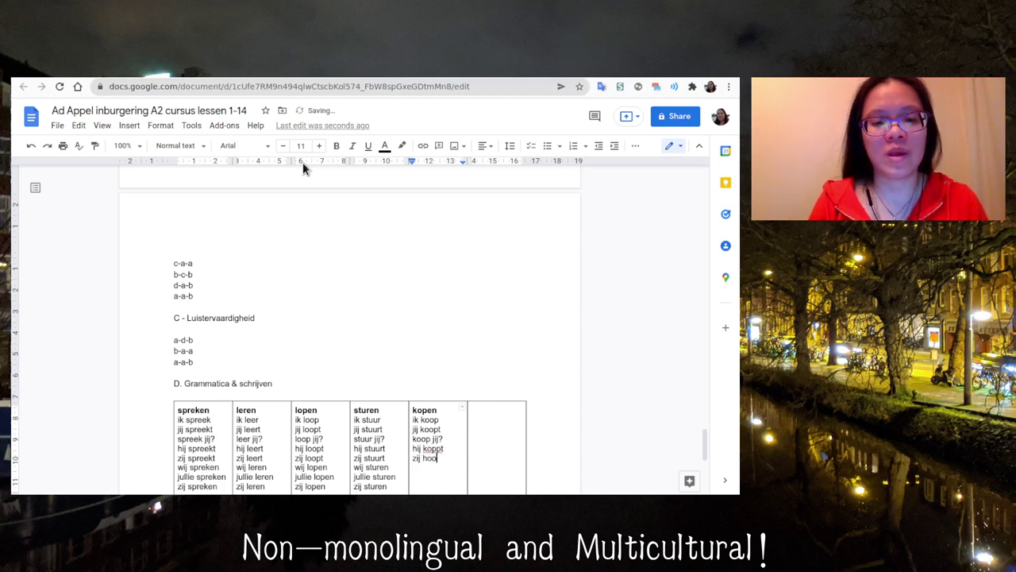
key(BackSpace)
key(BackSpace)
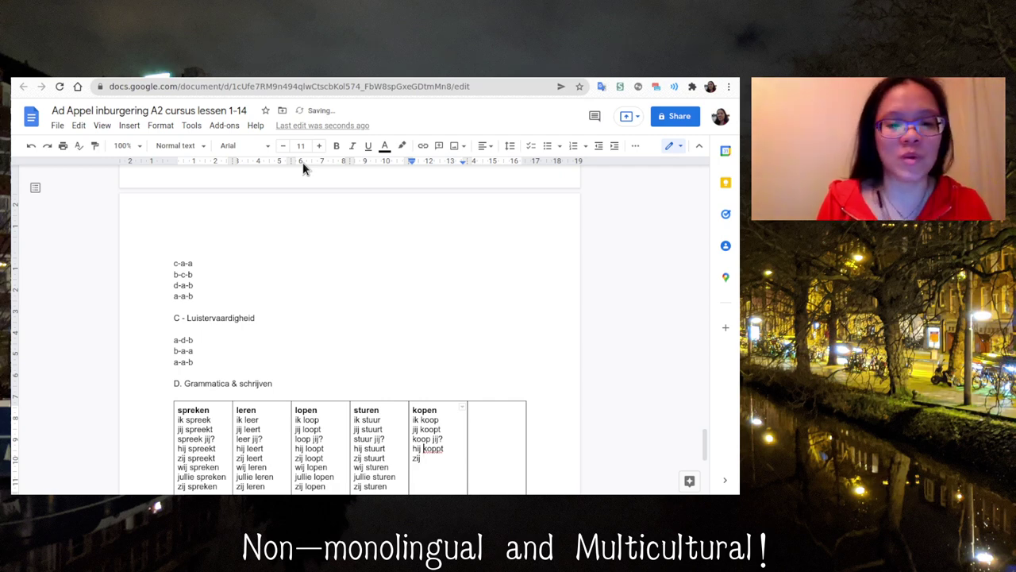
key(Up)
text(koopt zij )
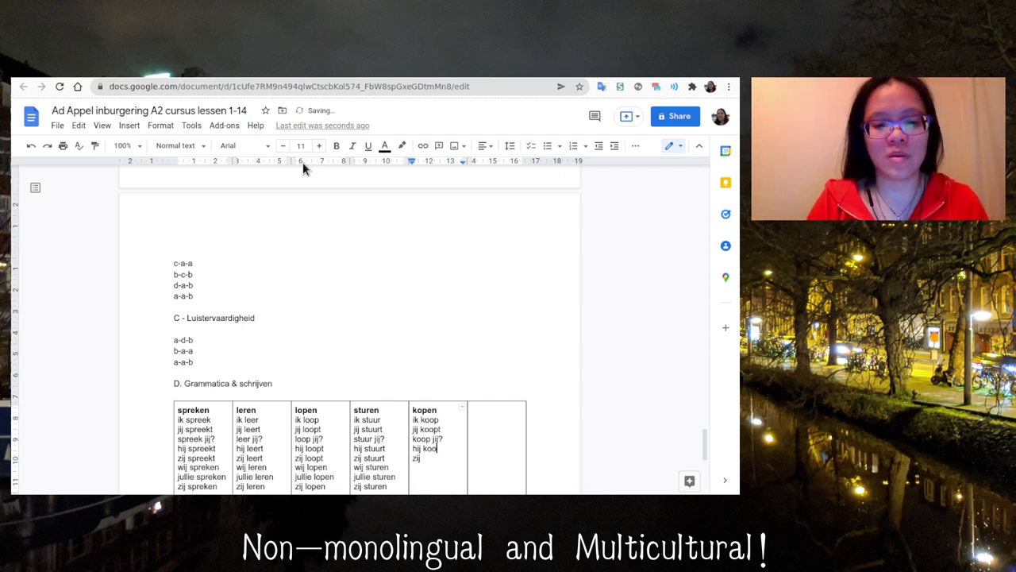
text(koopt)
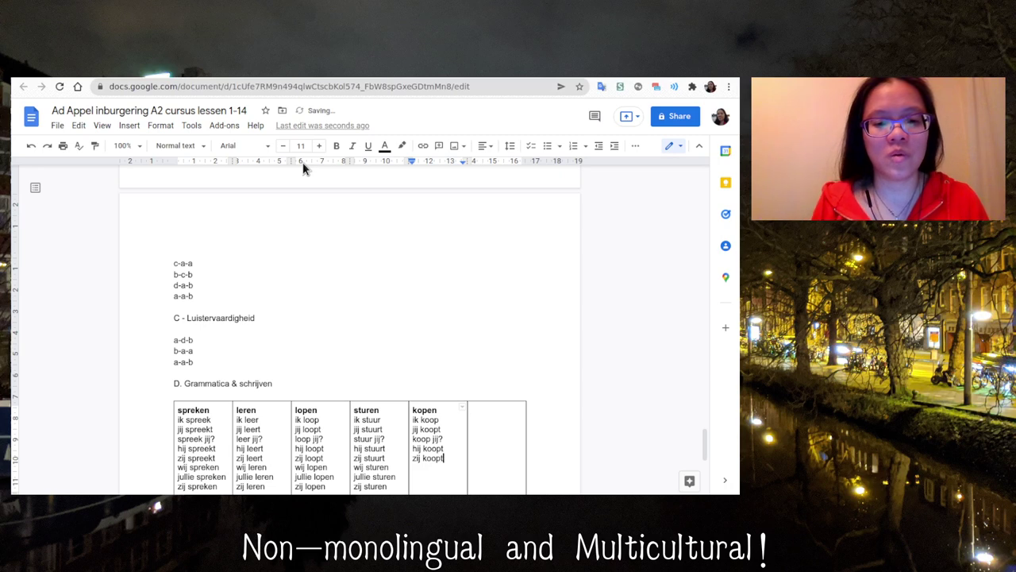
Step: Complete the kopen conjugation with the lines "wij kopen", "jullie kopen" and "zij kopen"
key(Down)
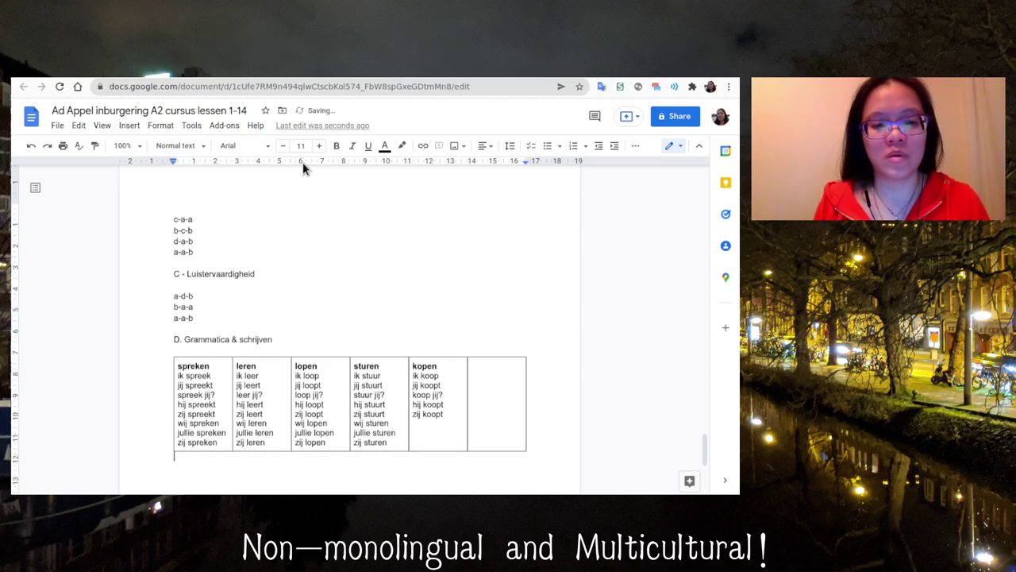
key(Up)
key(Return)
text(wij )
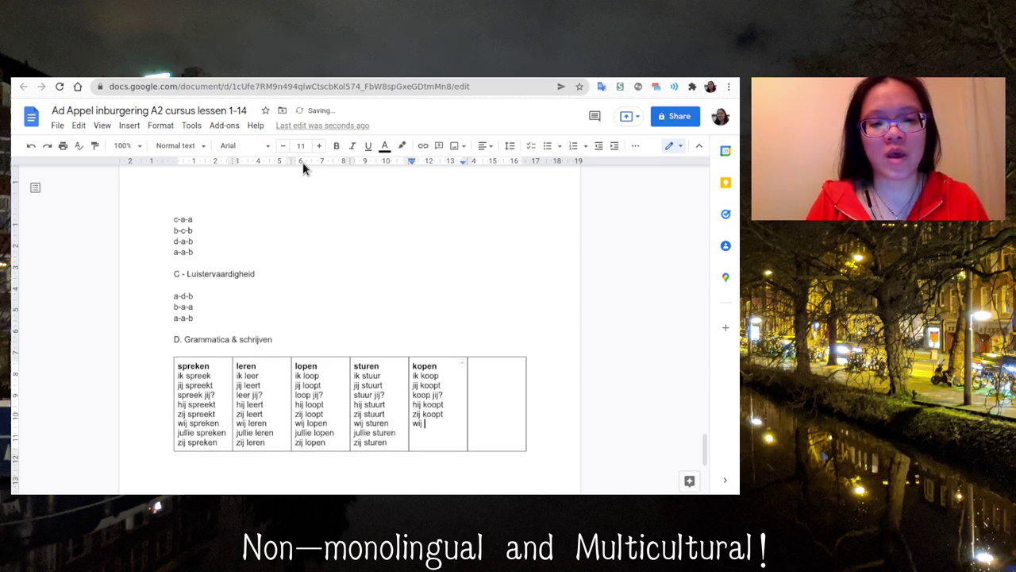
text(kopen)
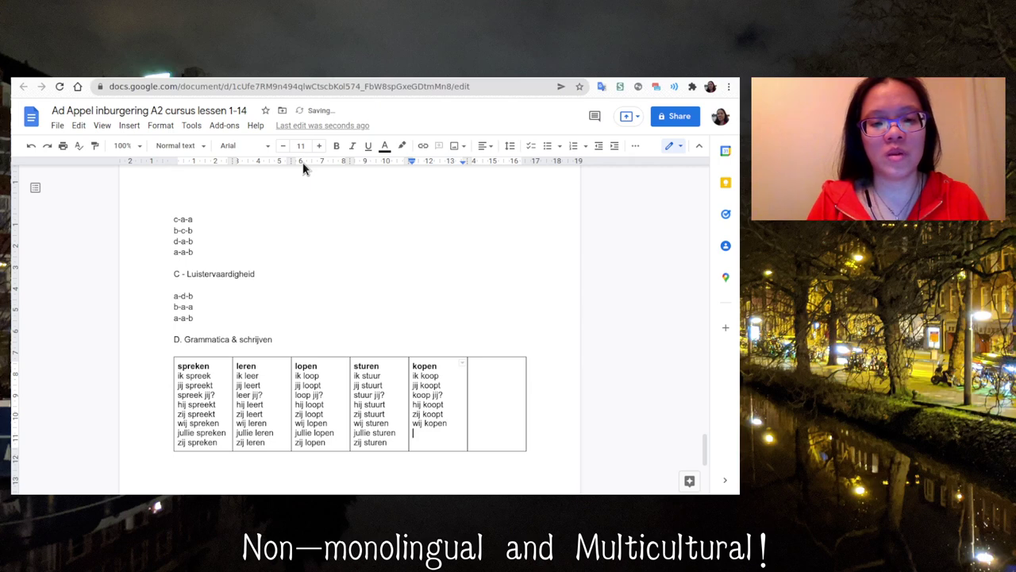
key(Return)
text(juliie kopen)
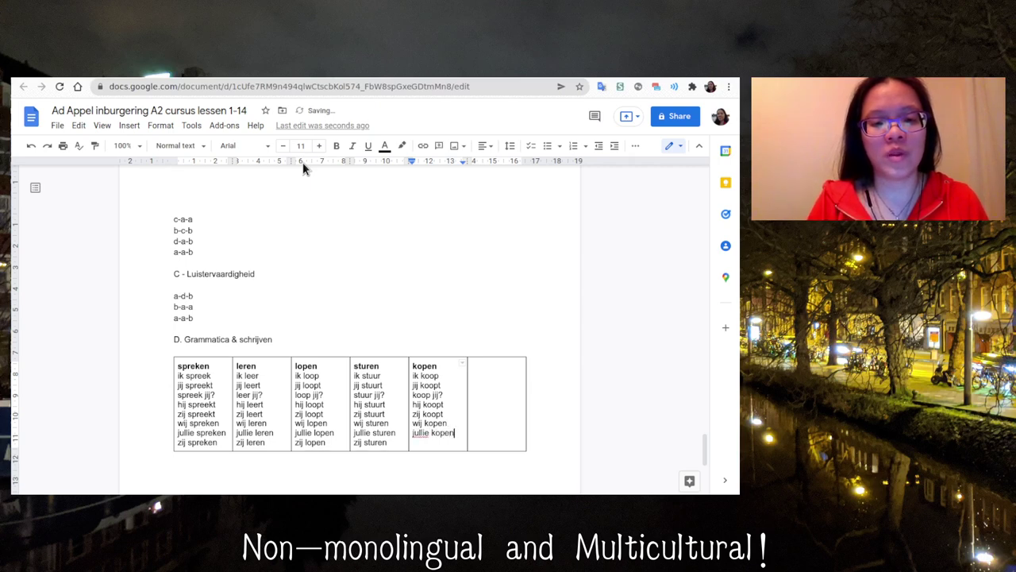
key(Return)
text(zij kopen)
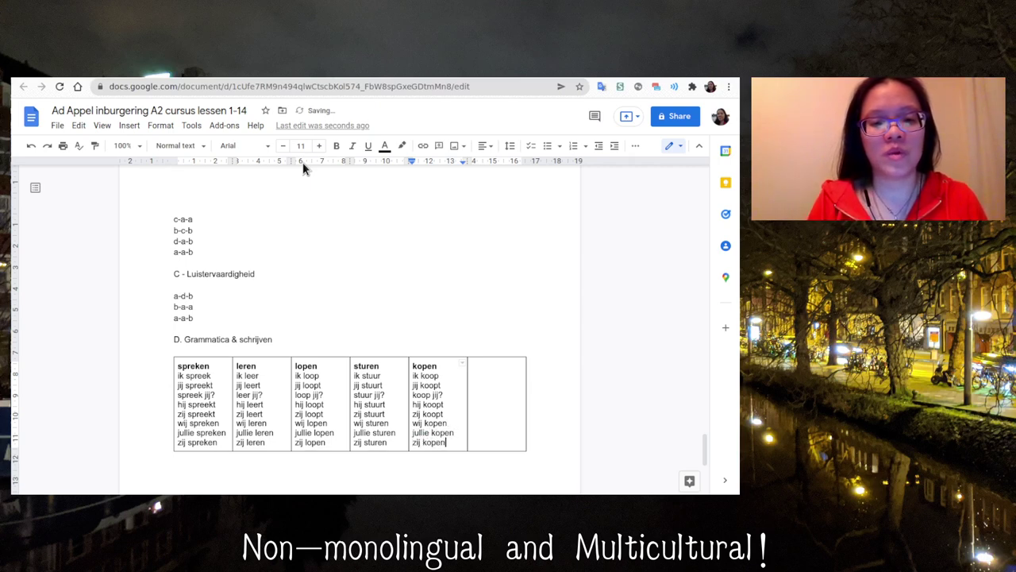
Step: Title the table's sixth cell "dragen" in bold and add the regular-weight line "ik draag" below it
key(Tab)
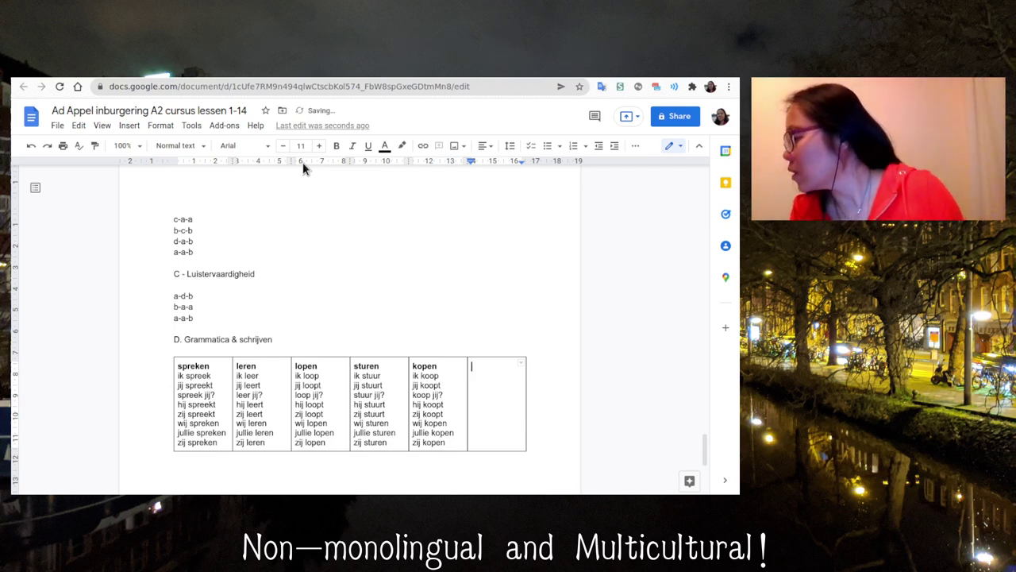
key(ctrl+b)
text(dragen)
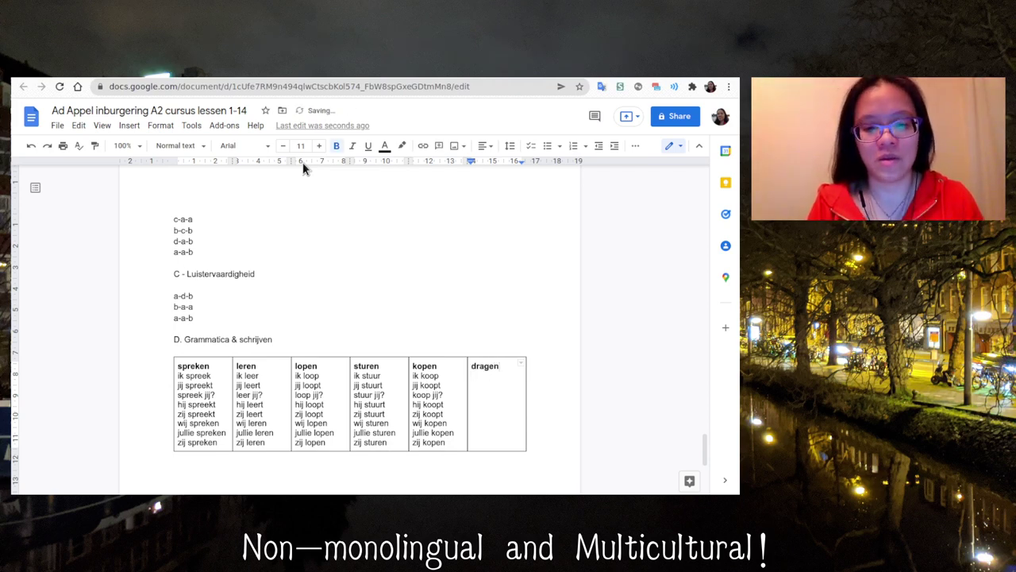
key(ctrl+b)
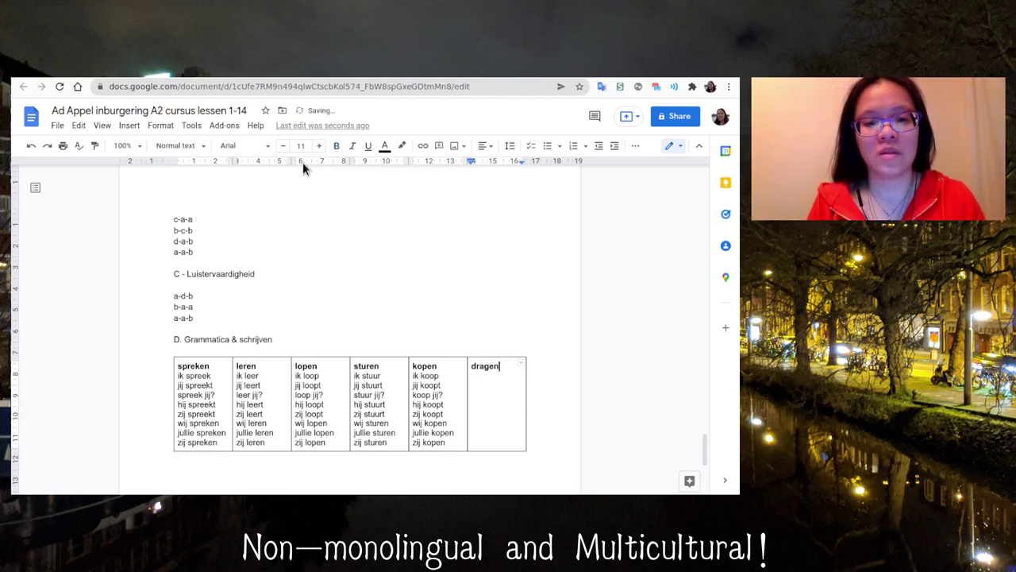
key(Return)
text(ik draag)
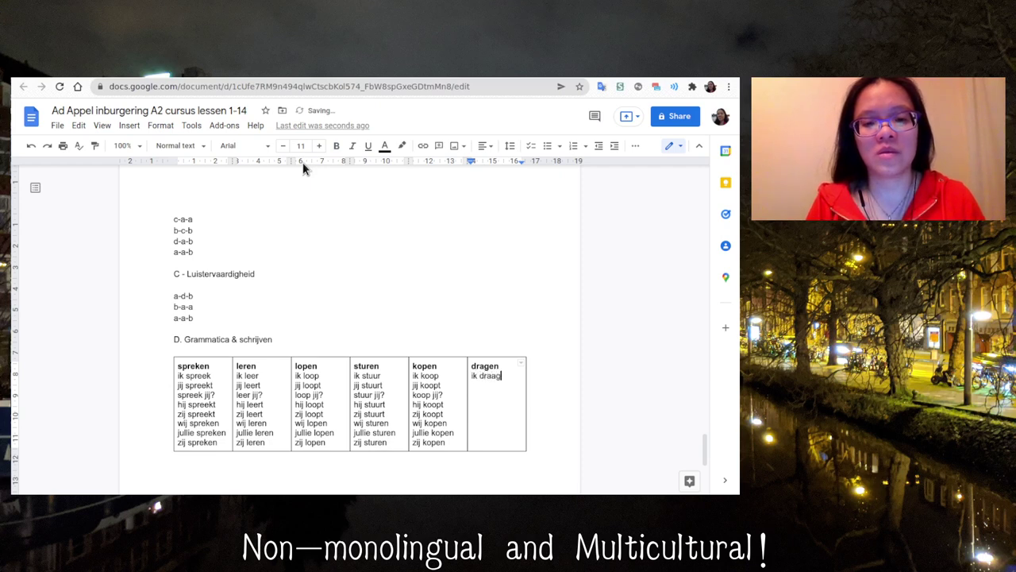
Step: Continue the dragen conjugation with the lines "jij draagt" and "draag jij?"
key(Return)
text(hij)
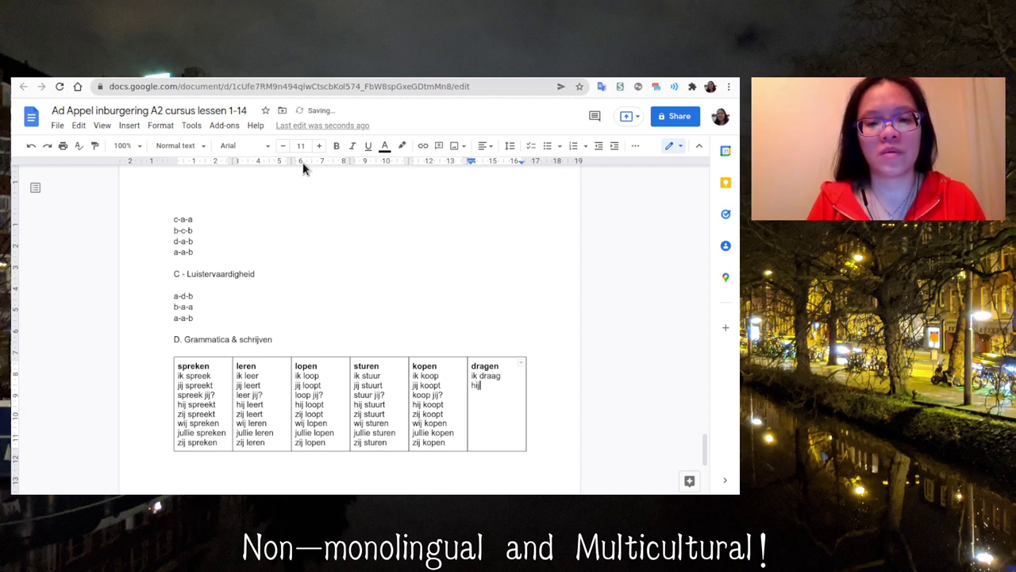
key(BackSpace)
key(BackSpace)
key(BackSpace)
text(jij draagt)
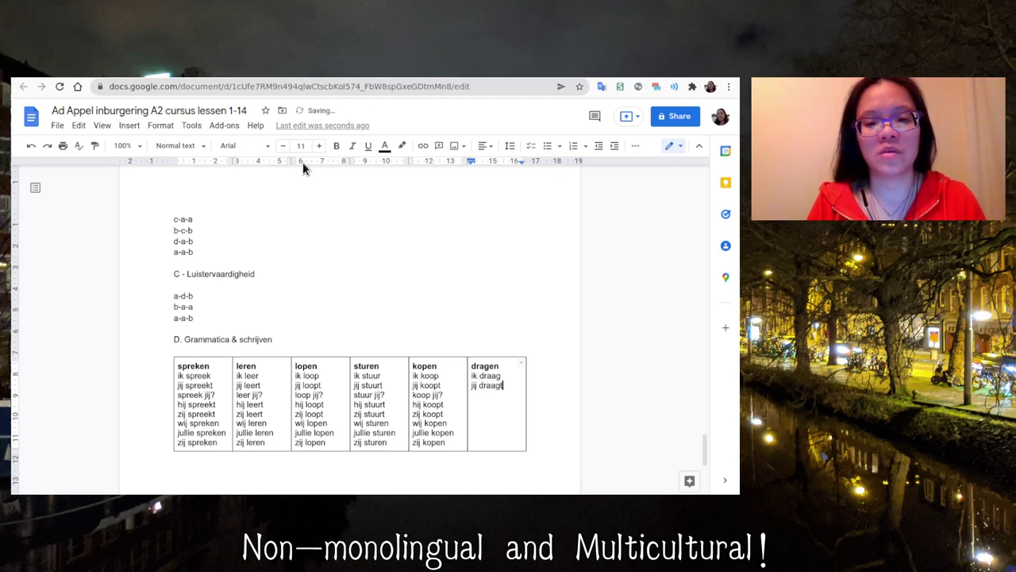
key(Return)
text(dra)
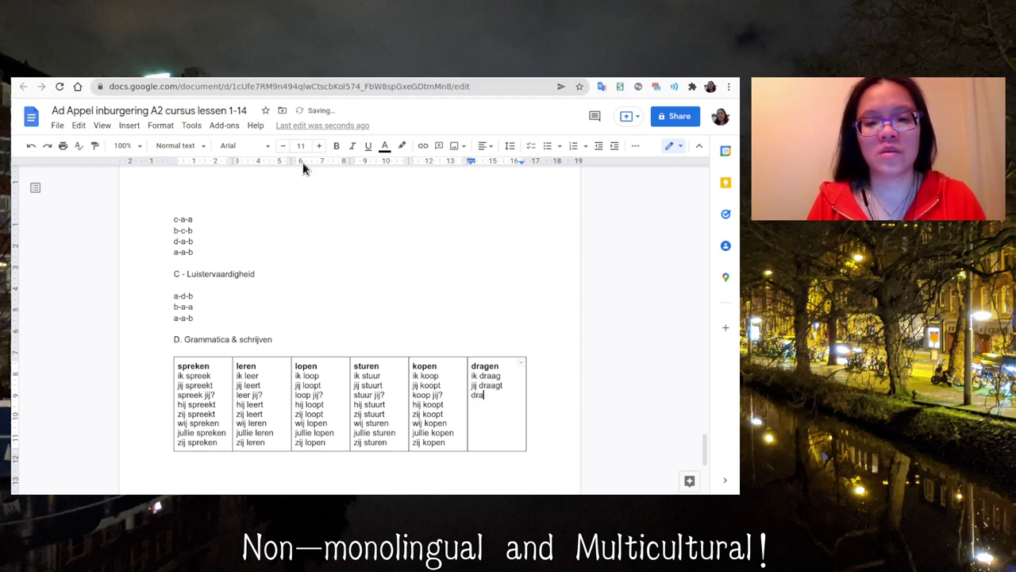
text(ag jij?)
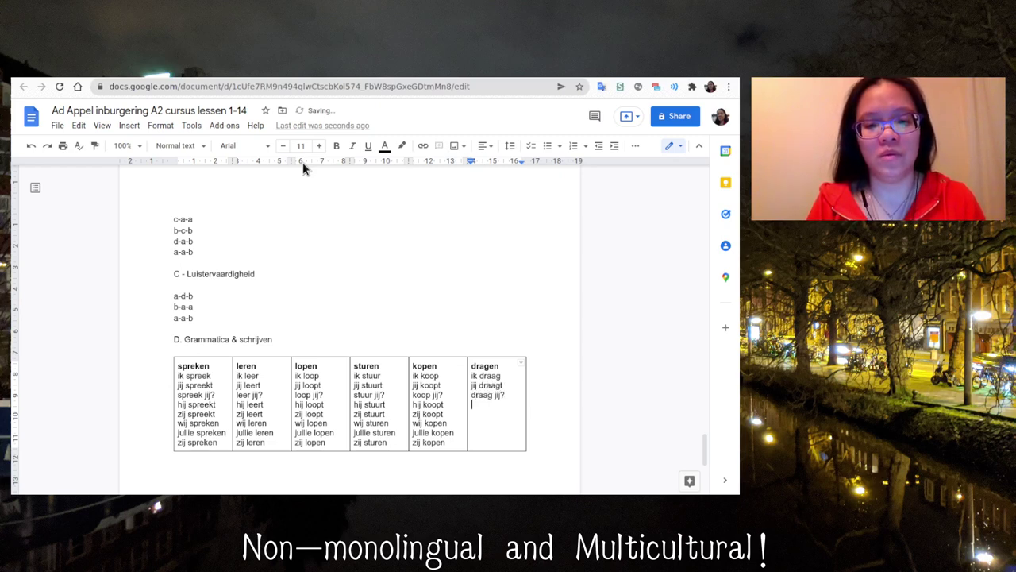
Step: Add the lines "hij draagt" and "zij draagt" to the dragen conjugation
key(Return)
text(hij draagt)
key(Return)
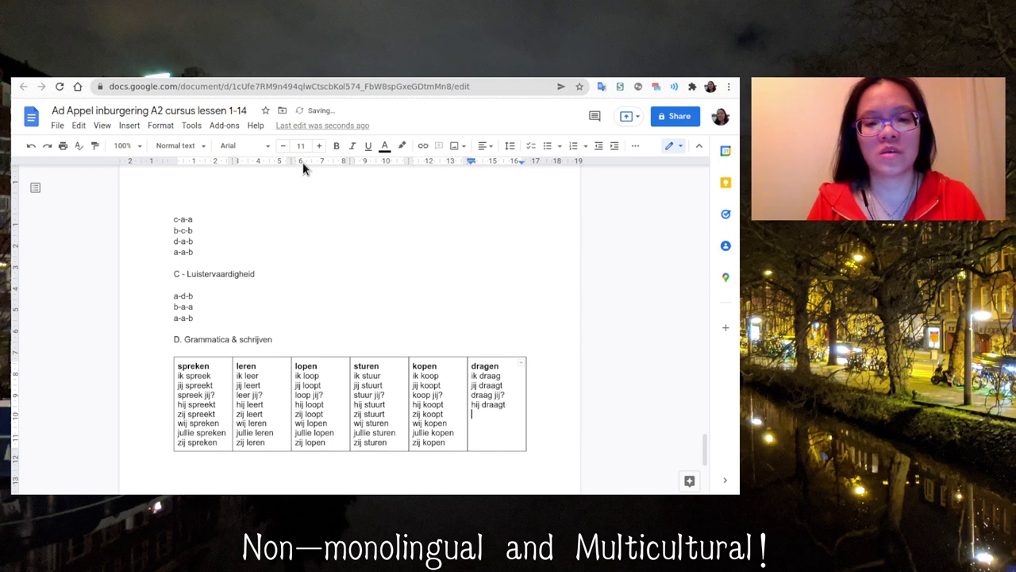
text(zij draa)
text(gt)
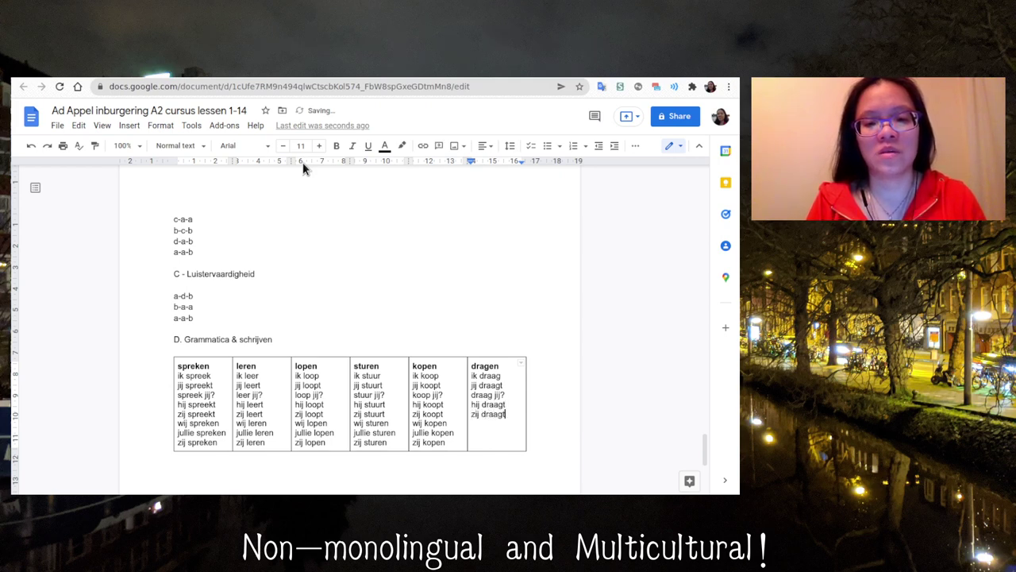
Step: Complete the dragen conjugation with "wij dragen", "jullie dragen" and "zij dragen", and start a new line below the table
key(Return)
text(wij dragen)
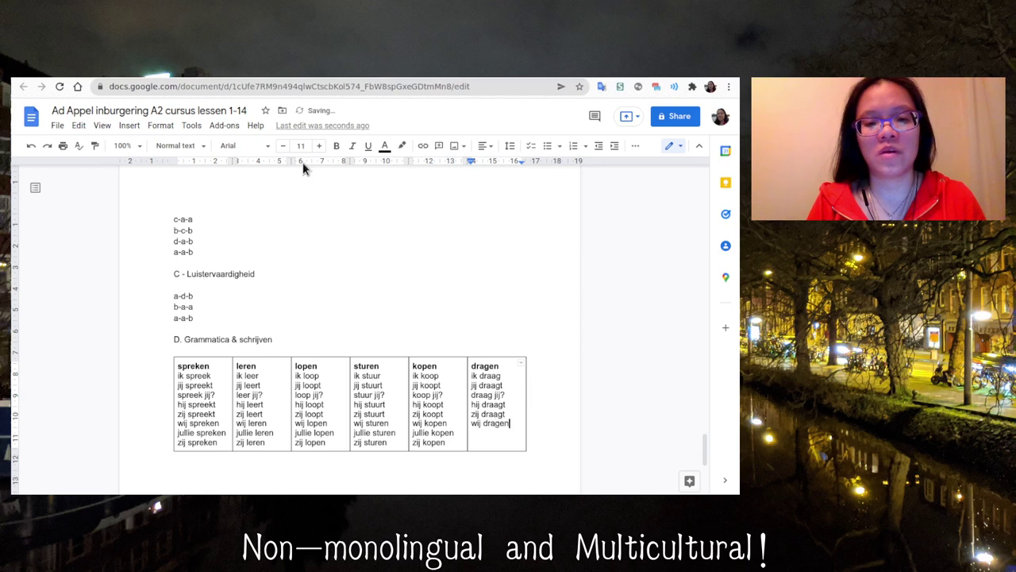
key(Return)
text(jullie dr)
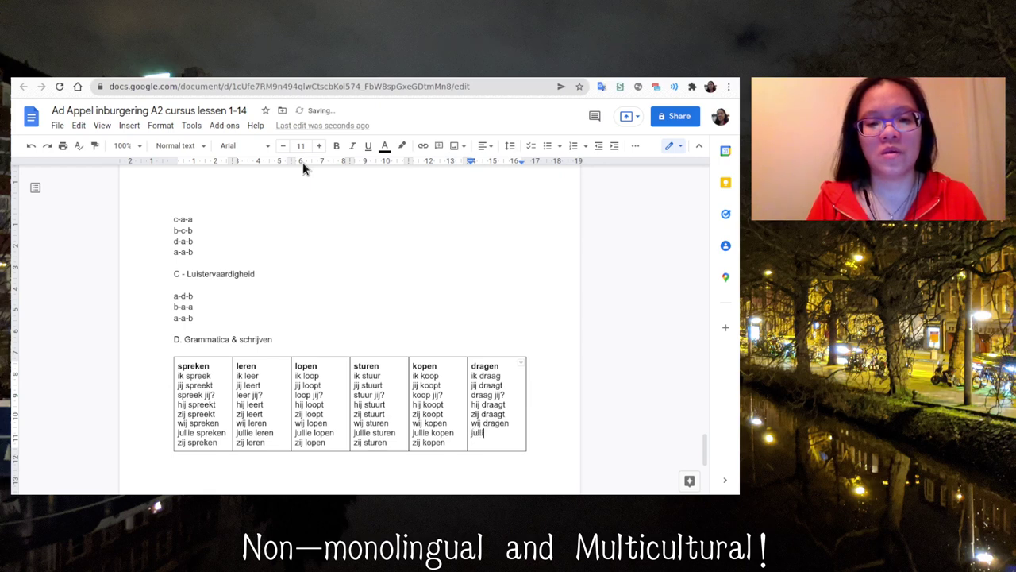
text(agen)
key(Return)
text(zij )
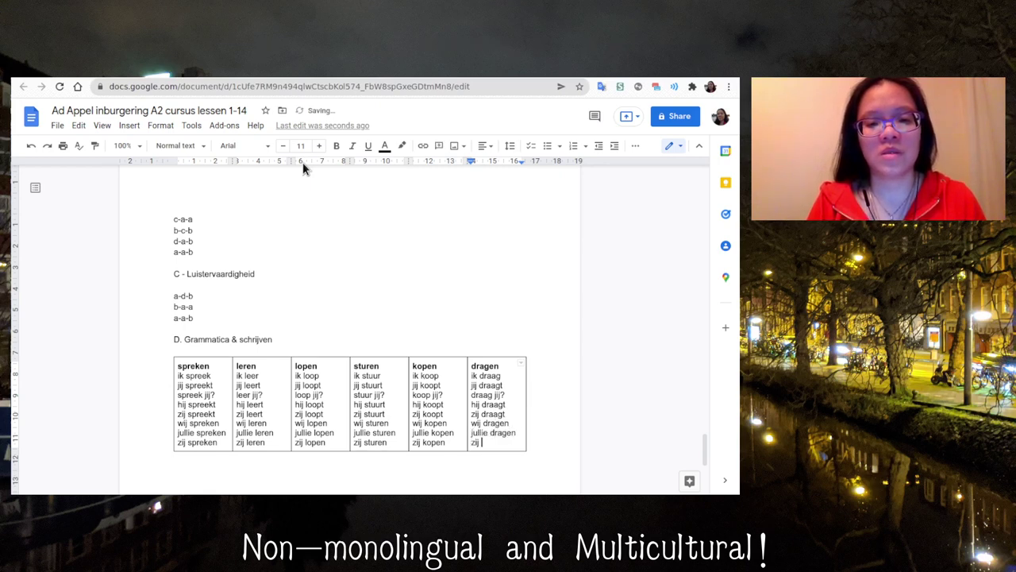
text(dragen)
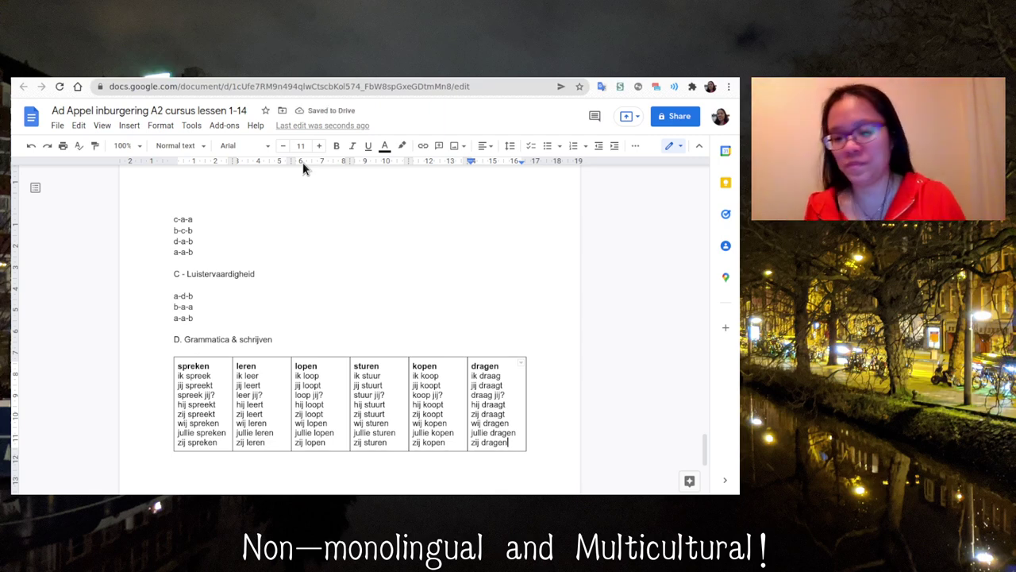
key(Down)
key(Return)
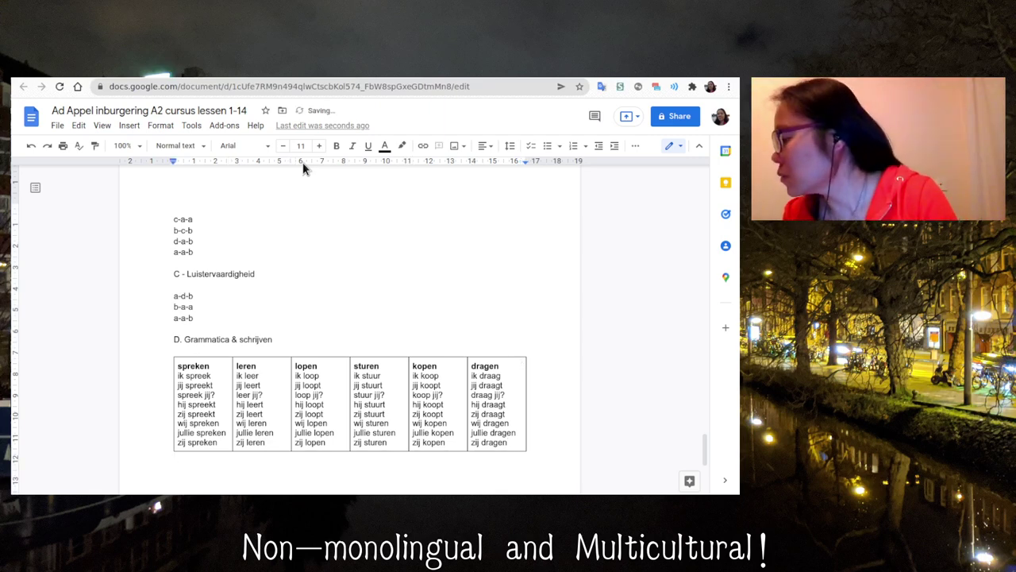
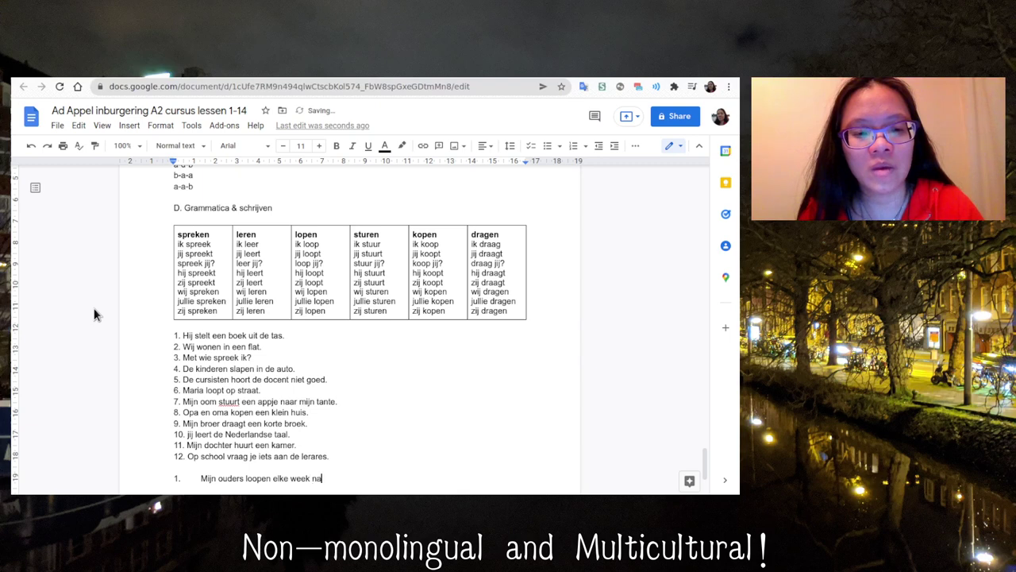
Step: Finish sentence 1 with "naar de bioscoop." and add sentence 2, "De kinderen wonen in het huis van opa en oma."
text(ioscoop.)
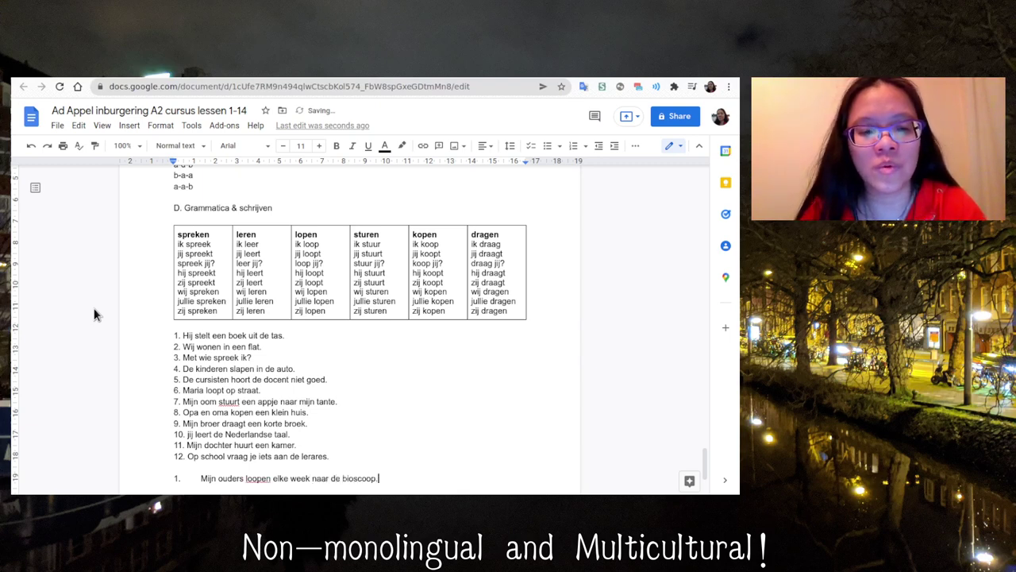
key(Return)
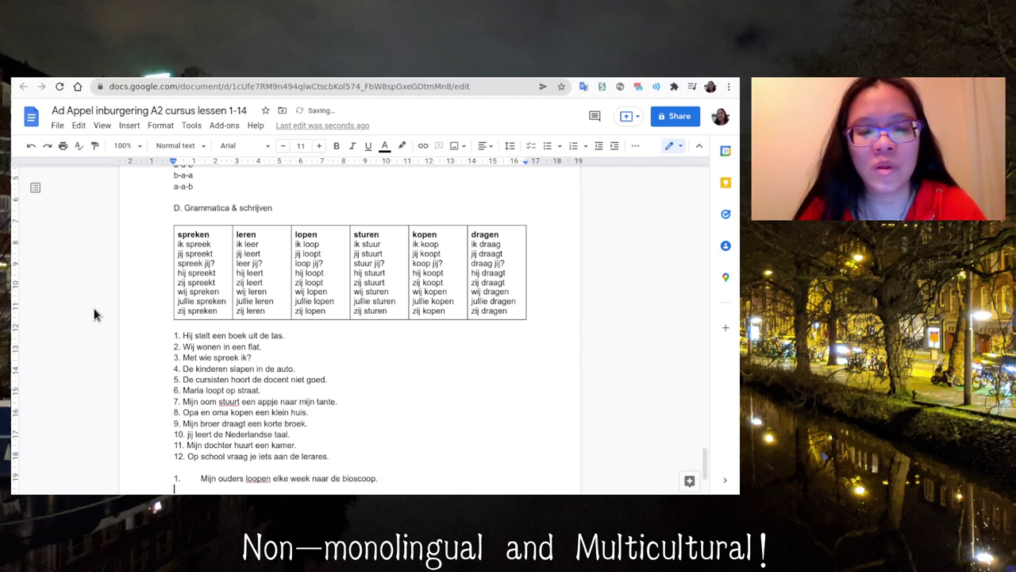
text(2.)
key(Tab)
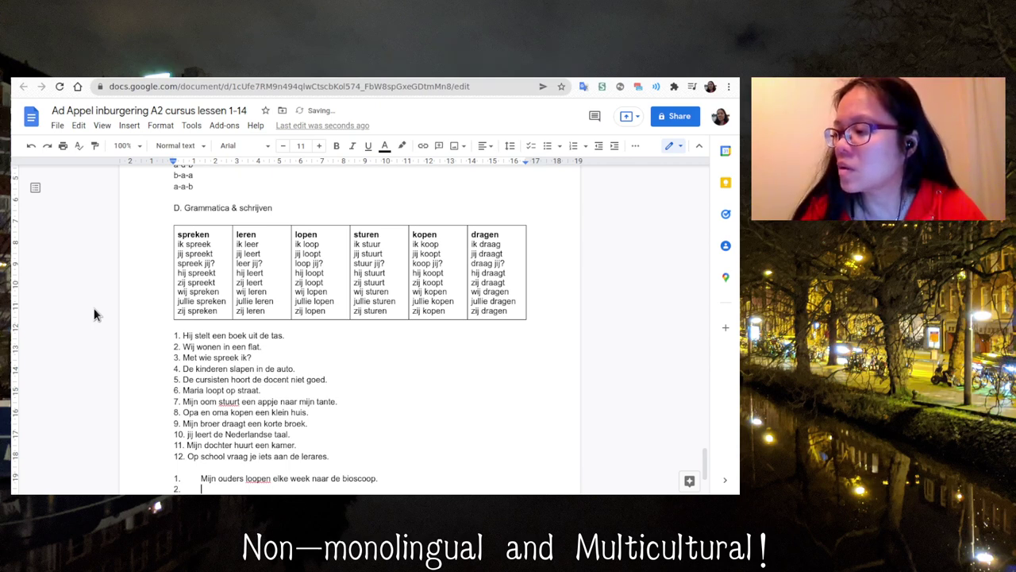
text(De kindere)
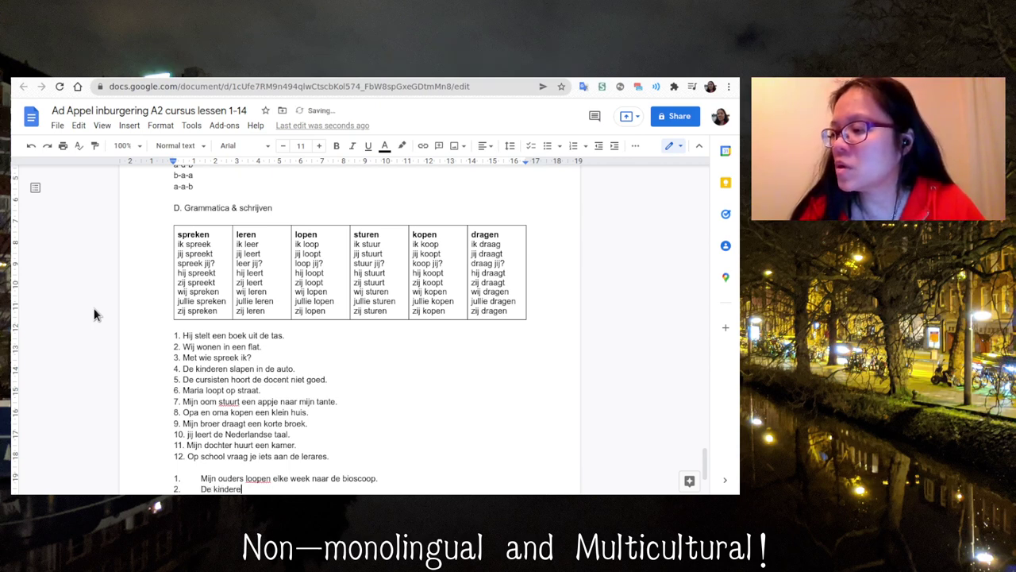
text(n wonen )
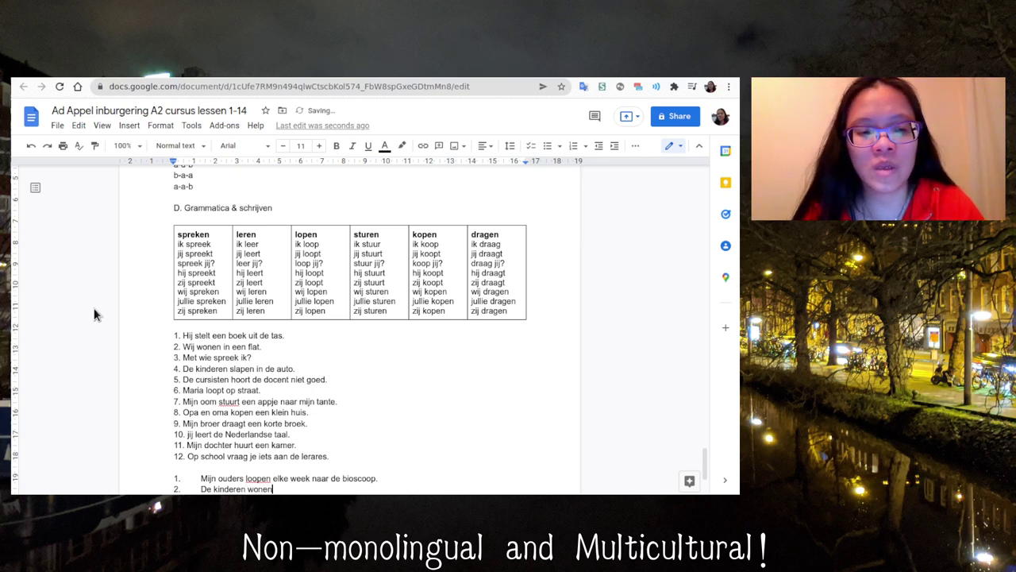
text(in )
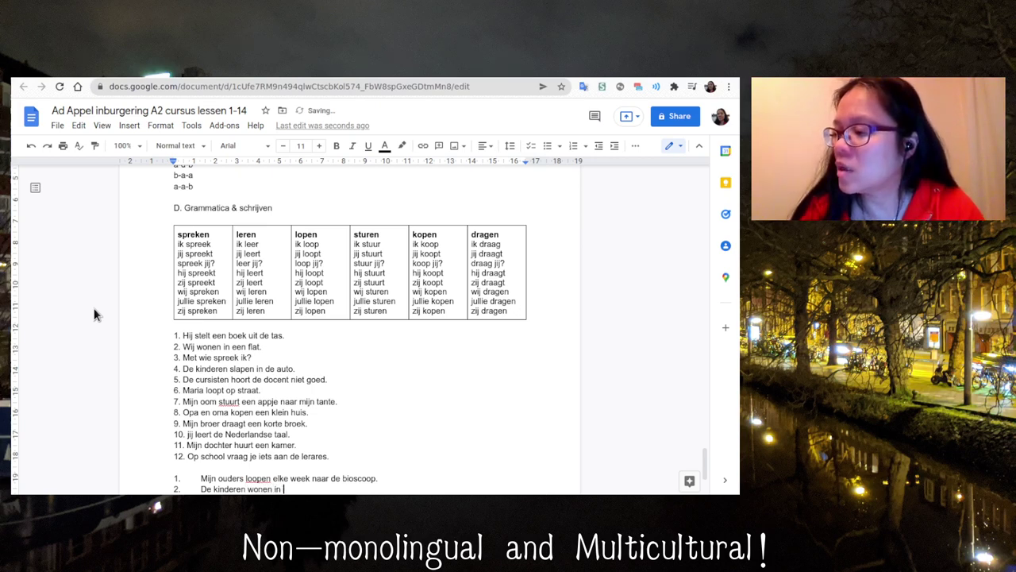
text(het huis van opa )
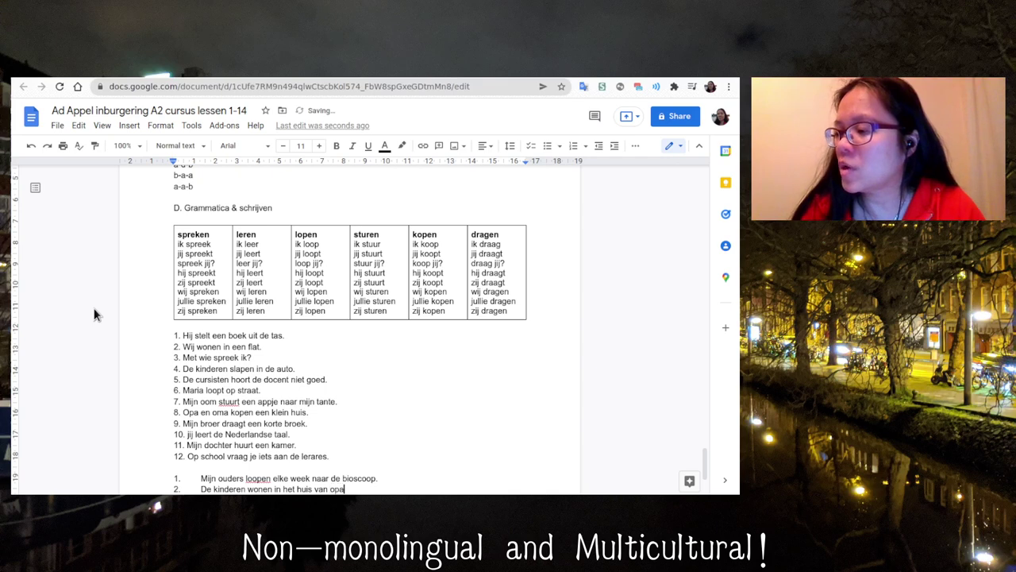
text(en oma.)
key(Return)
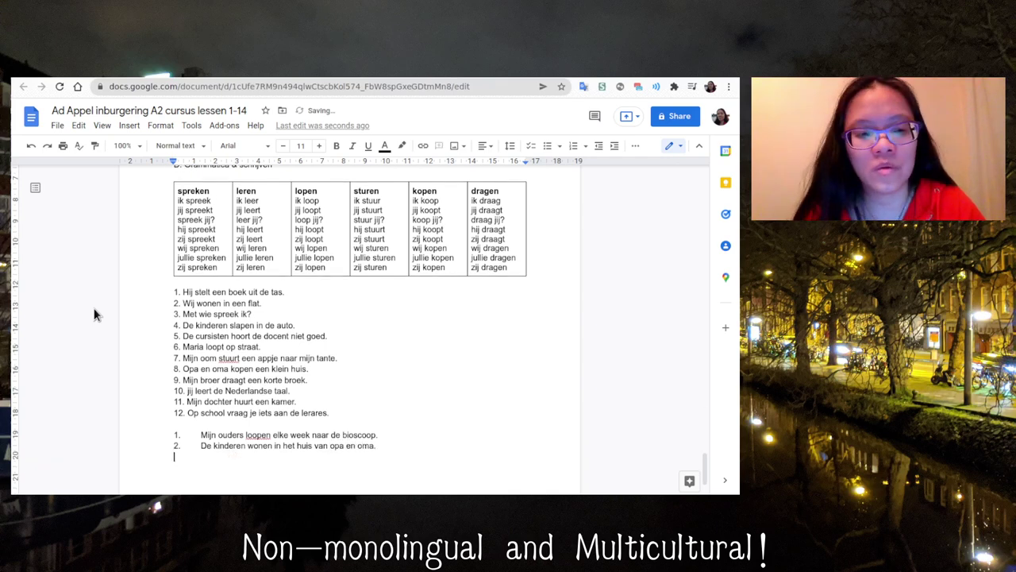
Step: Add sentence 3, "Mijn zus slaapt in de tuin.", below sentence 2 and start a new line
text(3.)
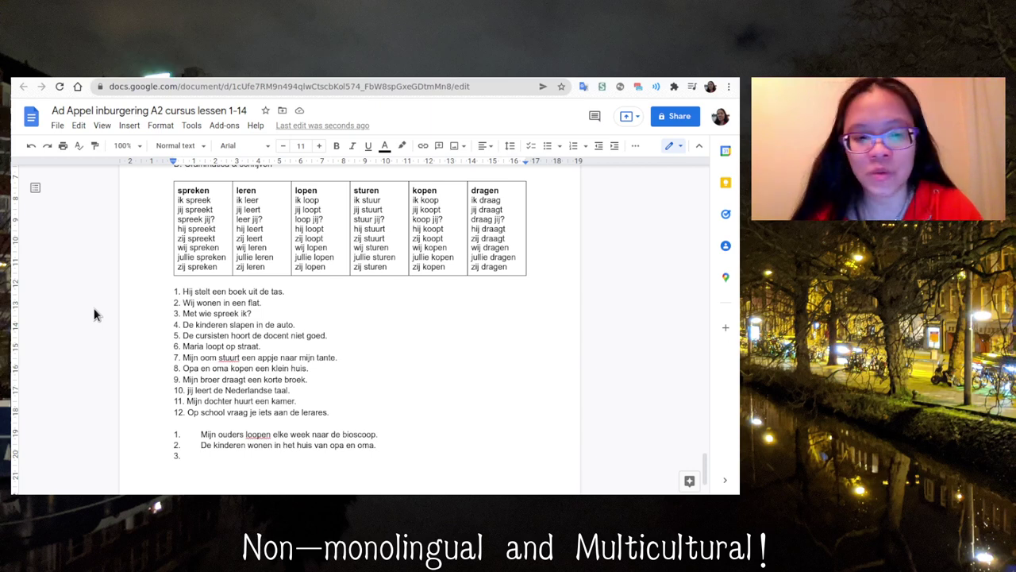
text(Mijn zus)
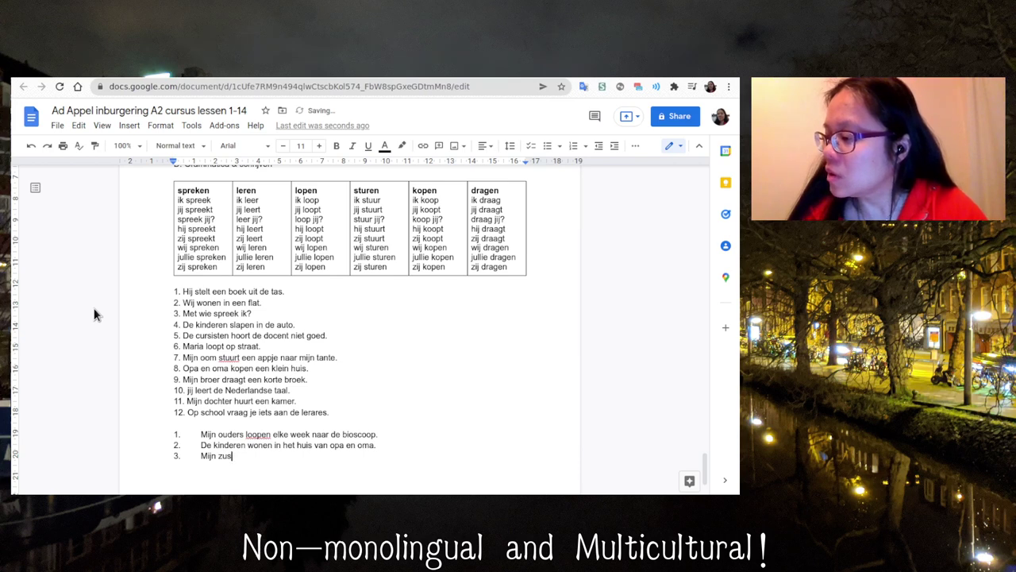
text( sl)
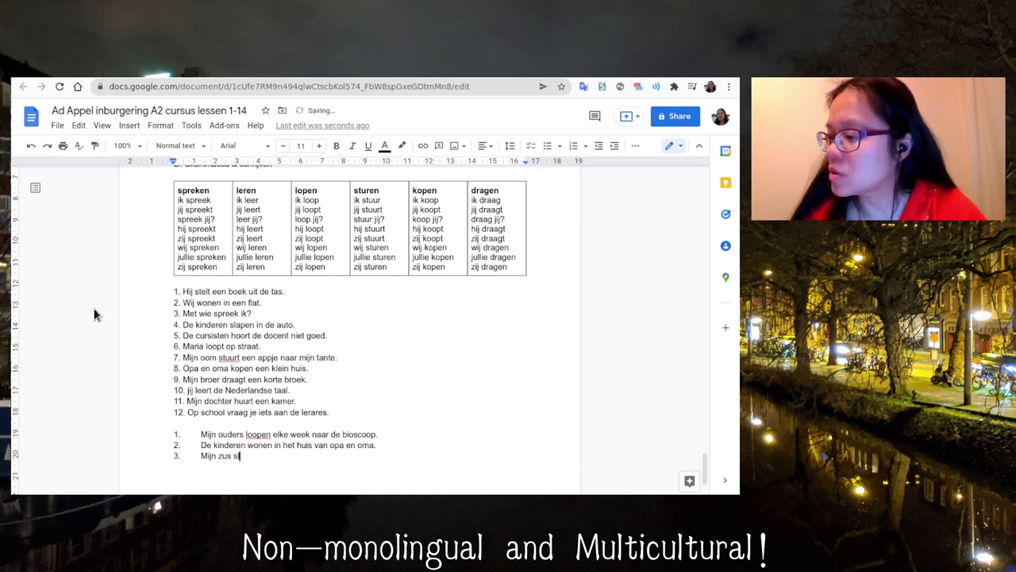
text(aapt in de tuin.)
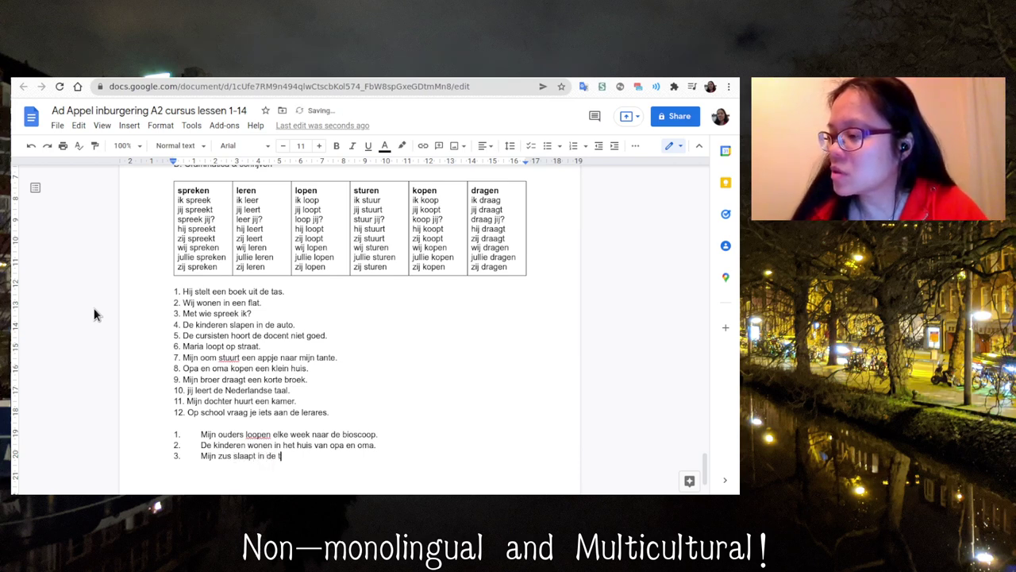
key(Return)
key(Return)
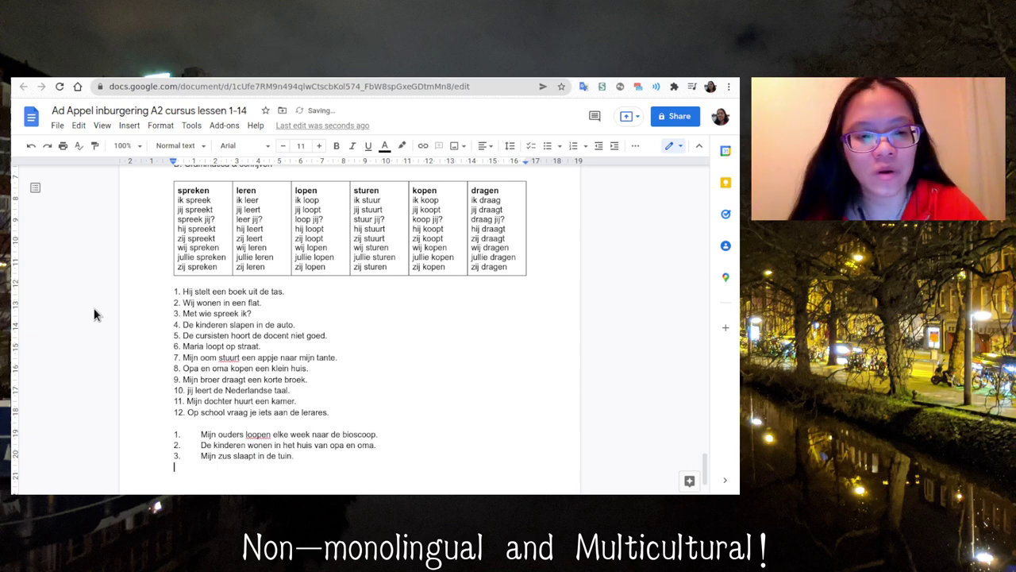
Step: Add sentence 4, "Hij spreekt met de lerares in het lokaal.", and start line 5
text(4.)
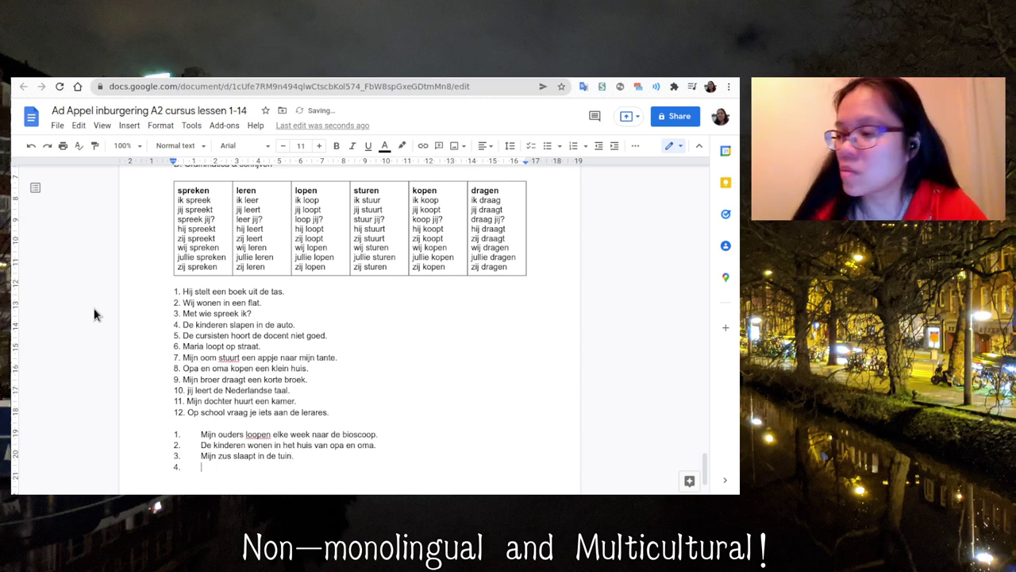
text(Hij )
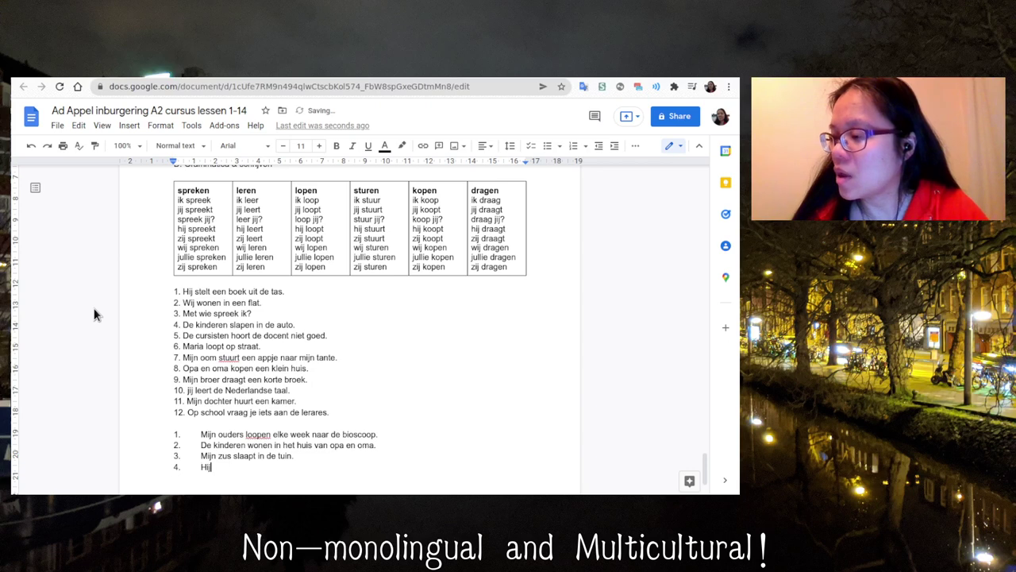
text(spreekt )
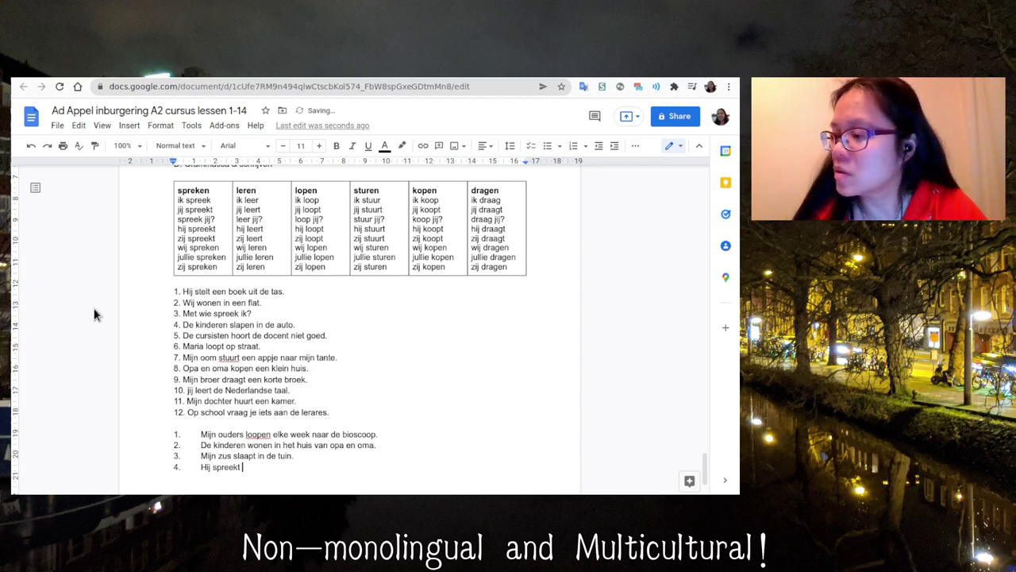
text(met d)
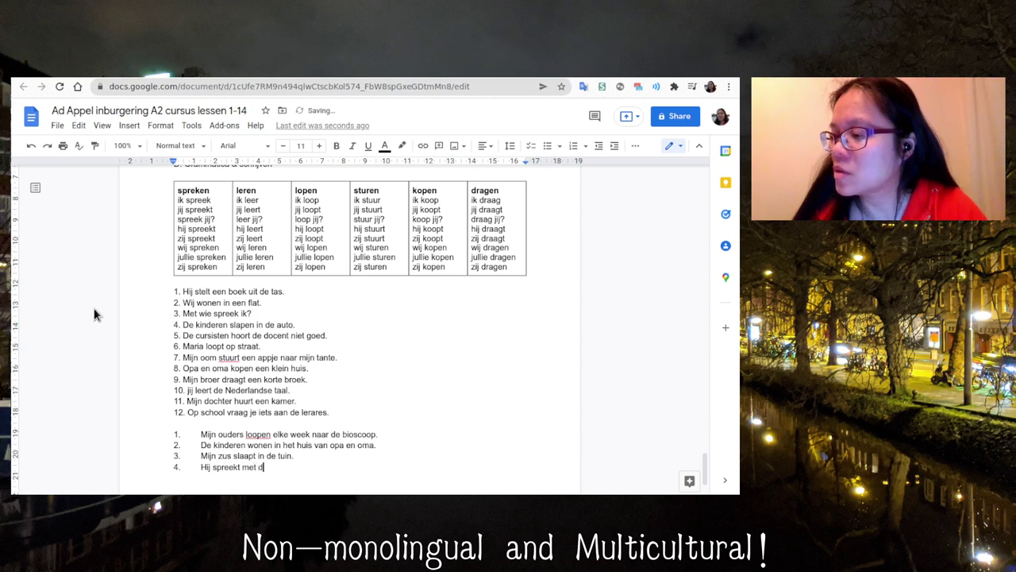
text(e lerares )
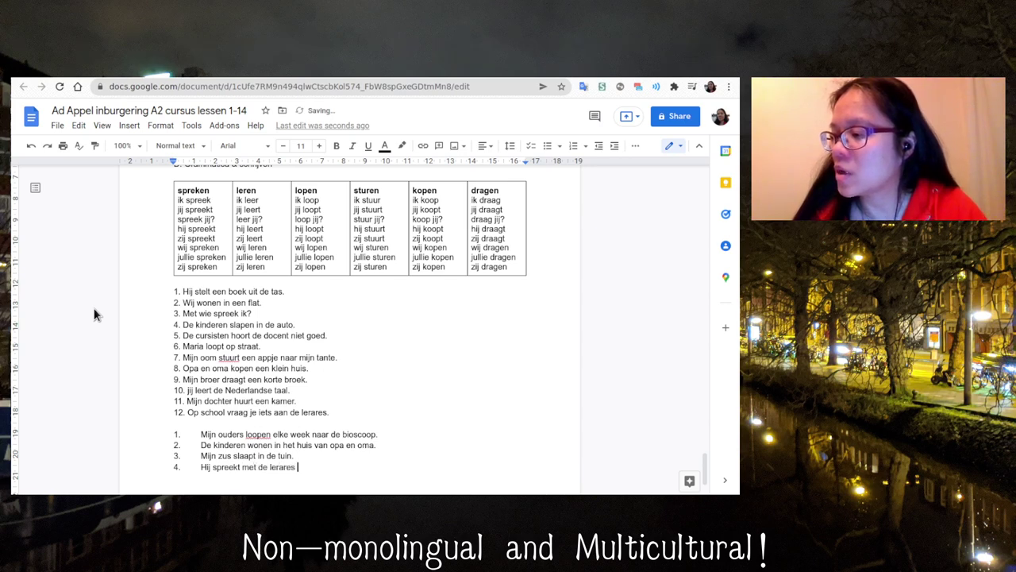
text(in het lo)
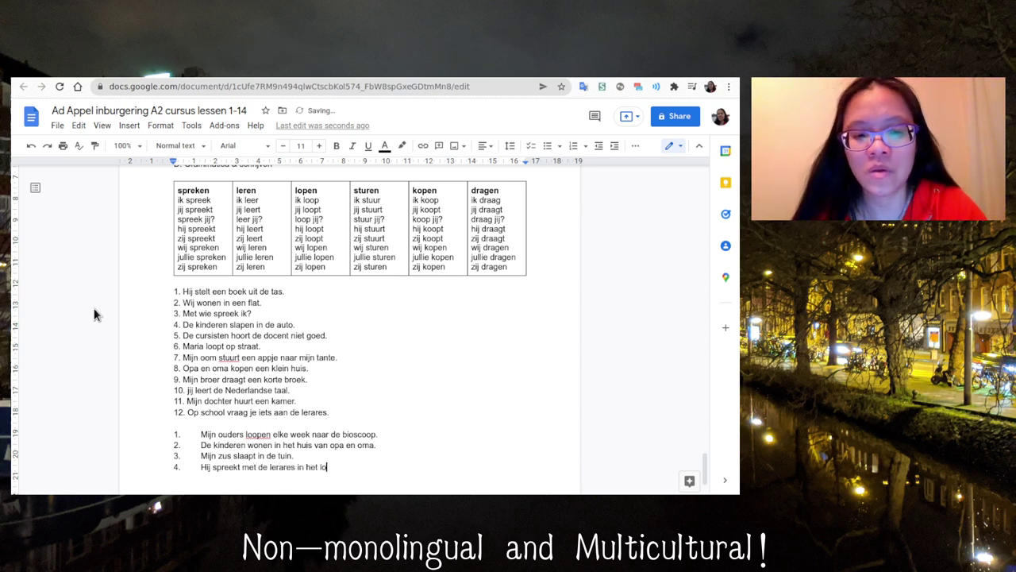
text(kaal.)
key(Return)
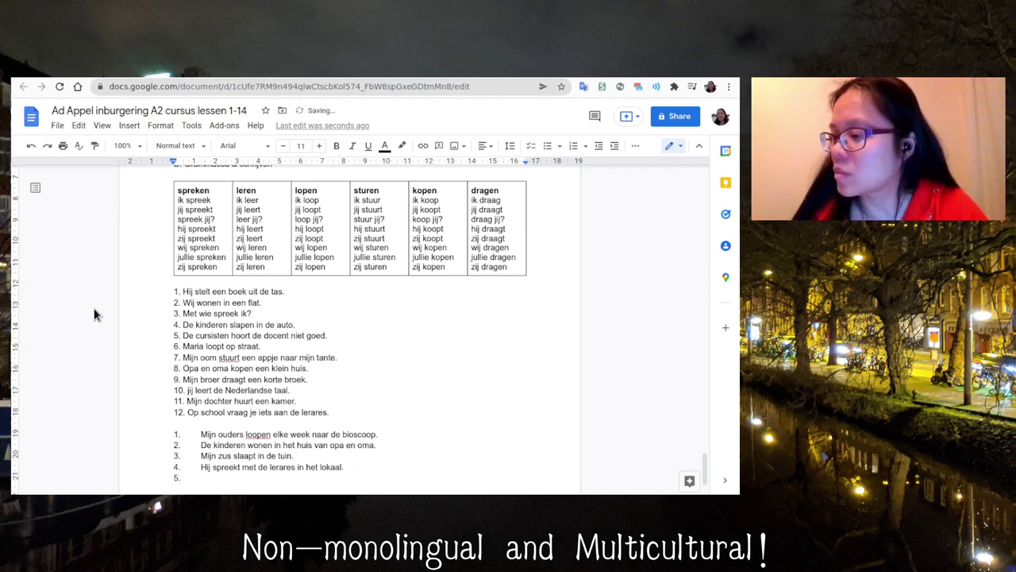
text(Mijn vader)
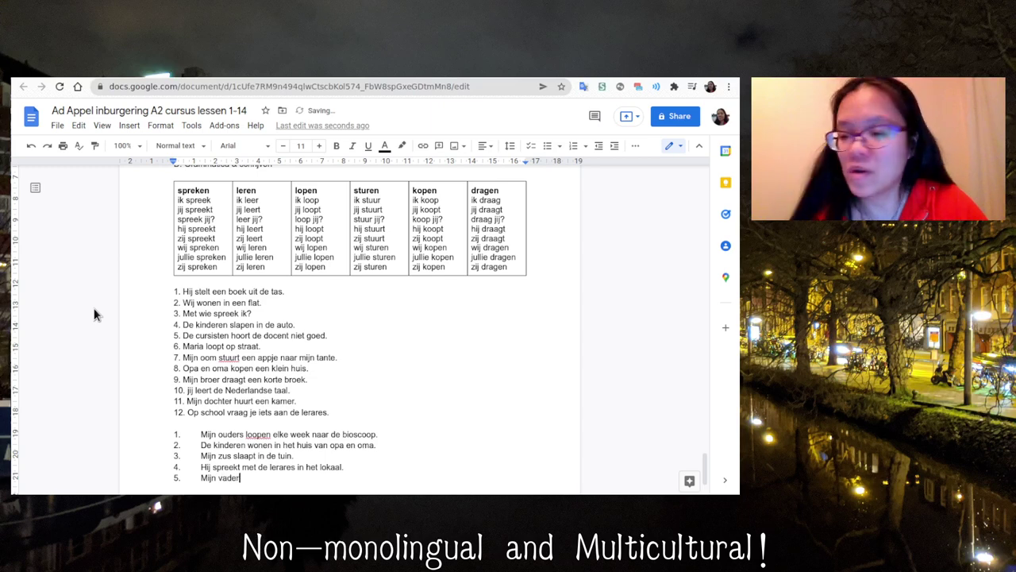
text( stuurt)
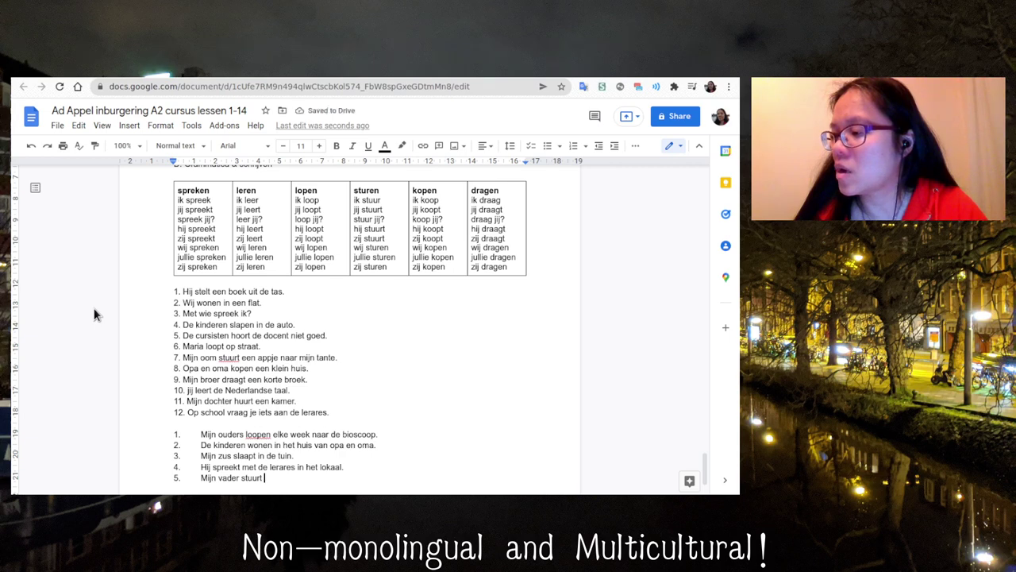
key(BackSpace)
key(BackSpace)
key(BackSpace)
key(BackSpace)
key(BackSpace)
key(BackSpace)
key(BackSpace)
key(BackSpace)
key(BackSpace)
key(BackSpace)
key(BackSpace)
key(BackSpace)
key(BackSpace)
key(BackSpace)
key(BackSpace)
key(BackSpace)
key(BackSpace)
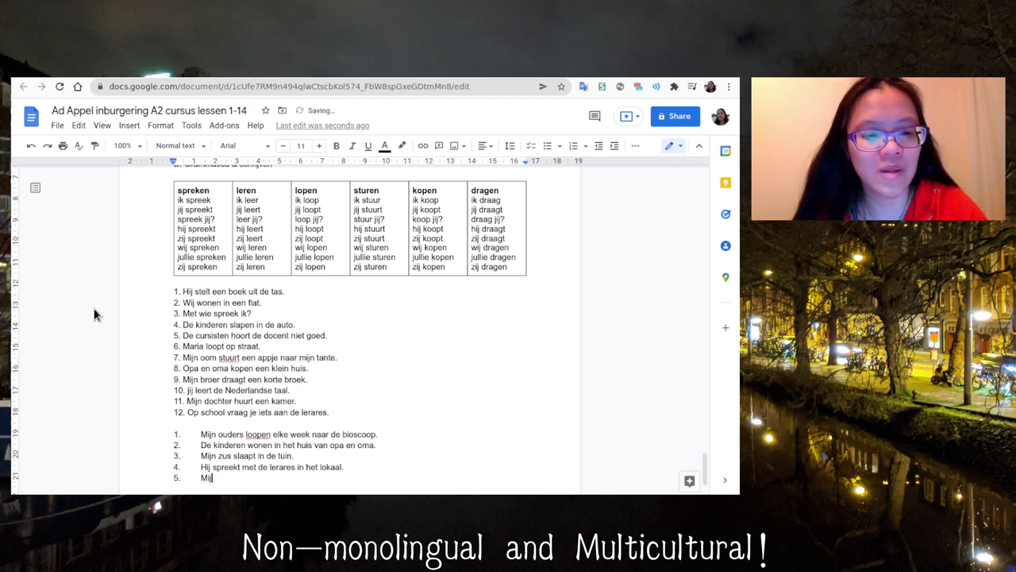
key(BackSpace)
Step: Begin sentence 5 with "Ik stuur"
text(Ik )
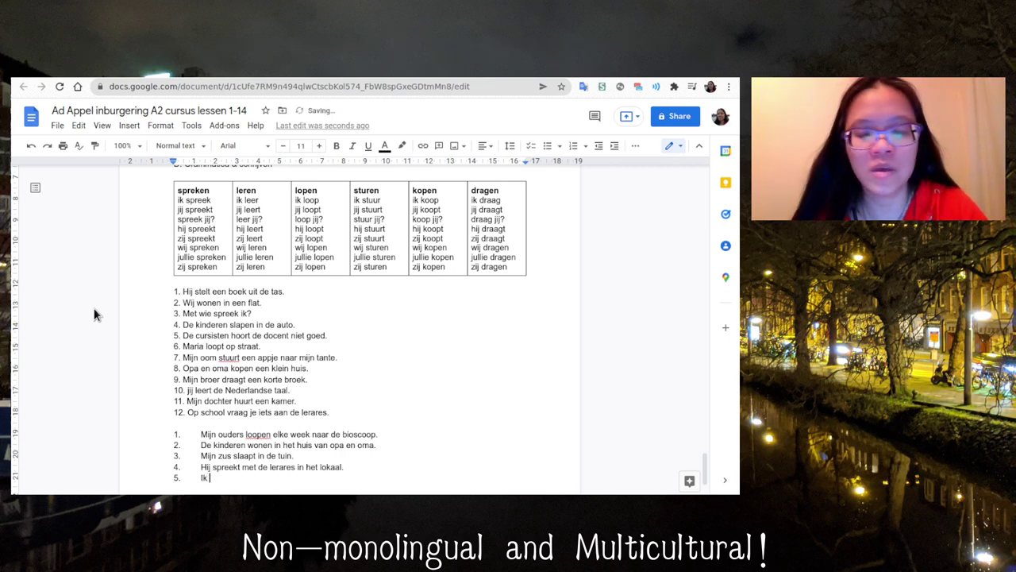
text(stuur )
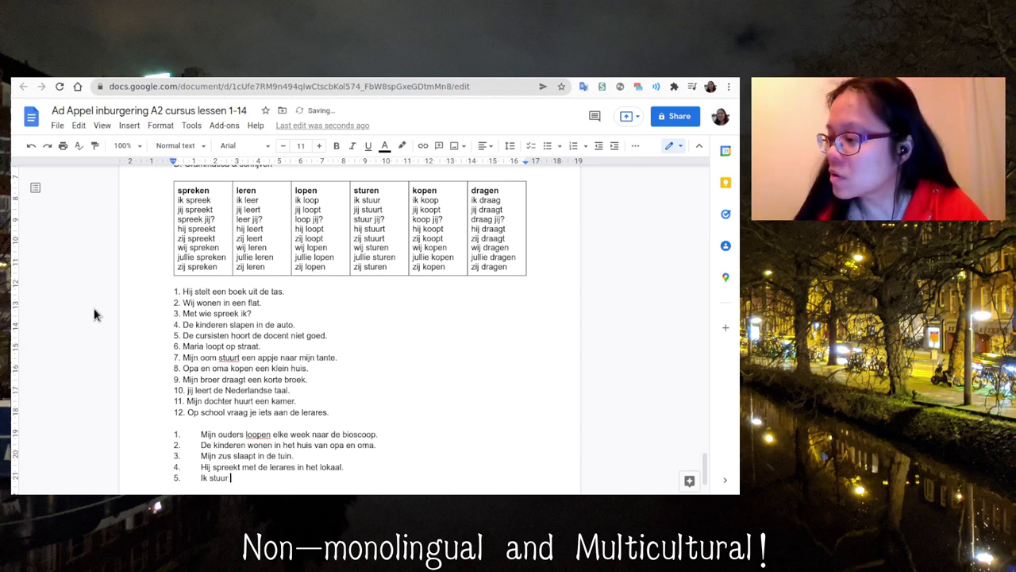
text(een brief)
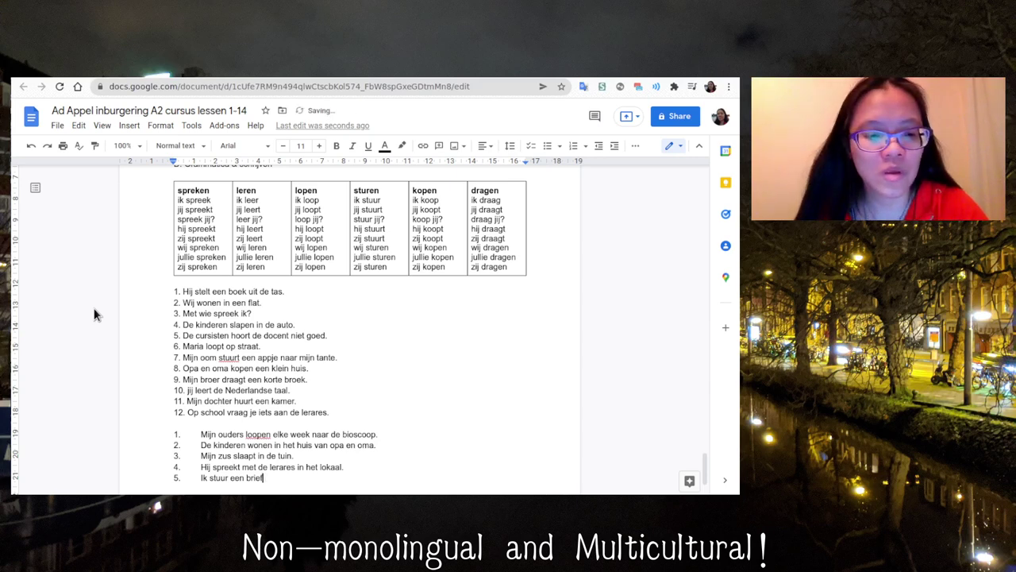
key(BackSpace)
key(BackSpace)
key(BackSpace)
key(BackSpace)
key(BackSpace)
key(BackSpace)
key(BackSpace)
key(BackSpace)
key(BackSpace)
key(BackSpace)
Step: Complete sentence 5 with "mijn vader een brief." and start line 6 directly below it
text(mijn va)
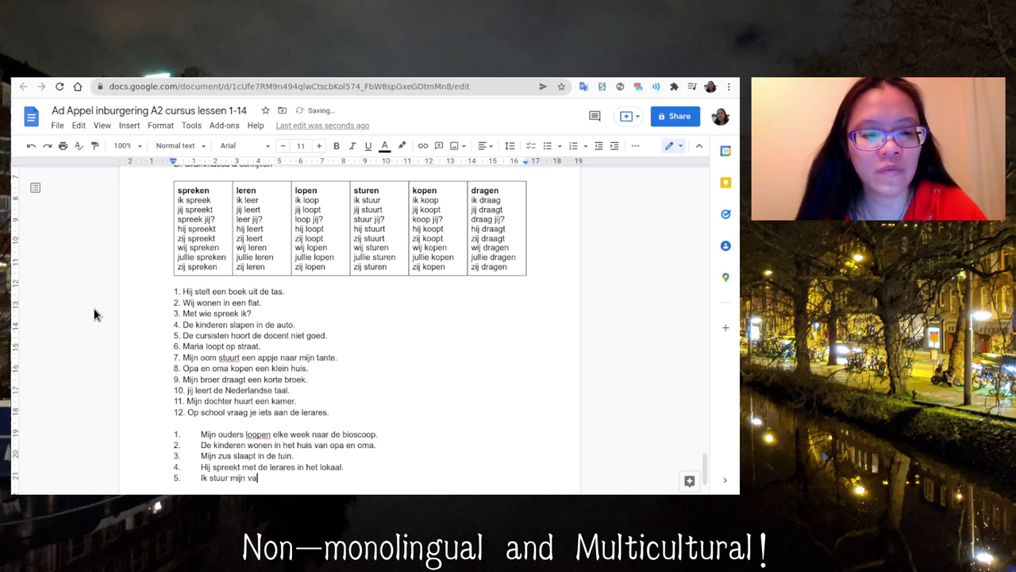
text(der een brief.)
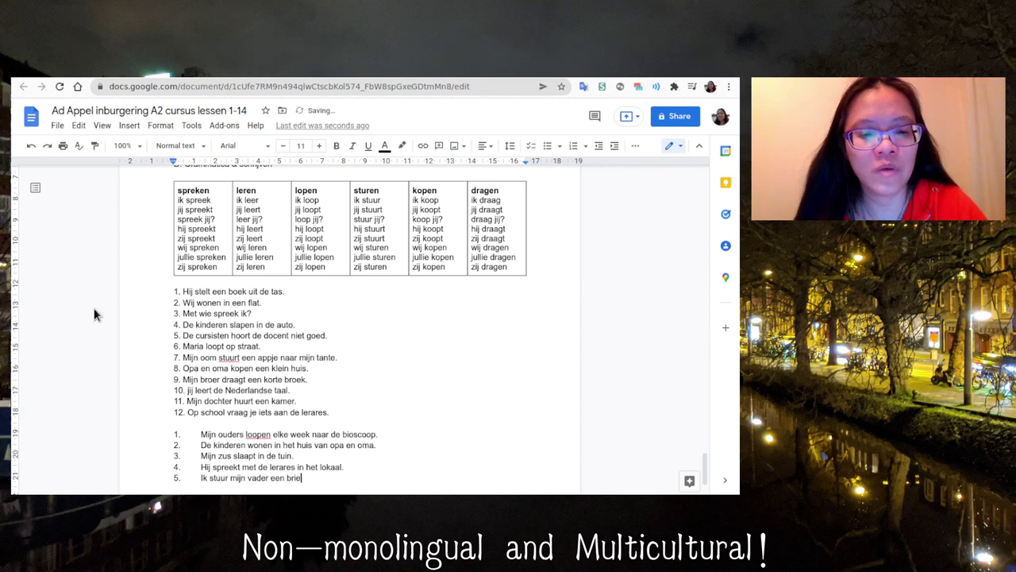
key(Return)
key(Return)
key(ctrl+z)
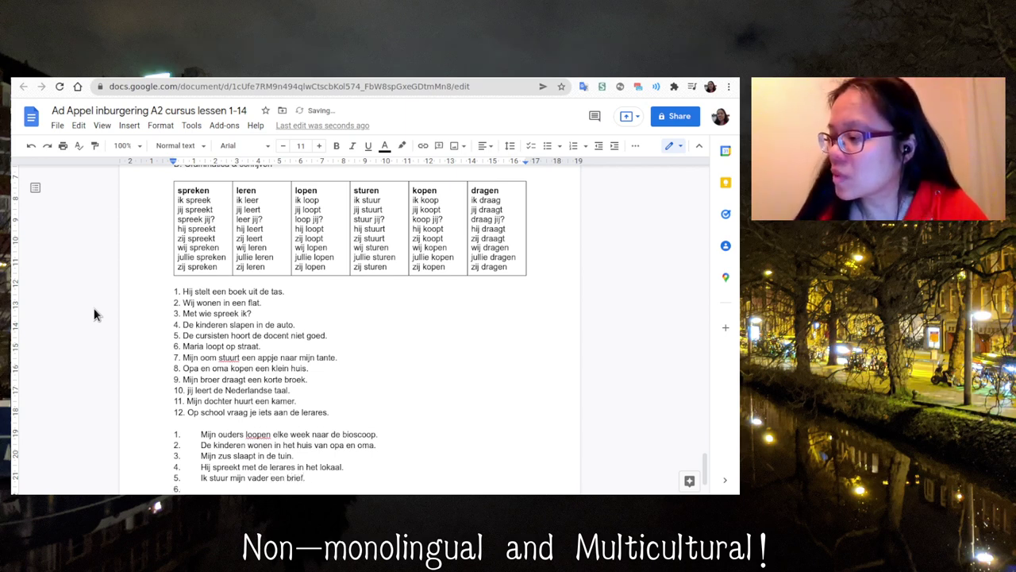
Step: Write sentence 6 as "De leerling vraagt iets aan de leraar."
text(De l)
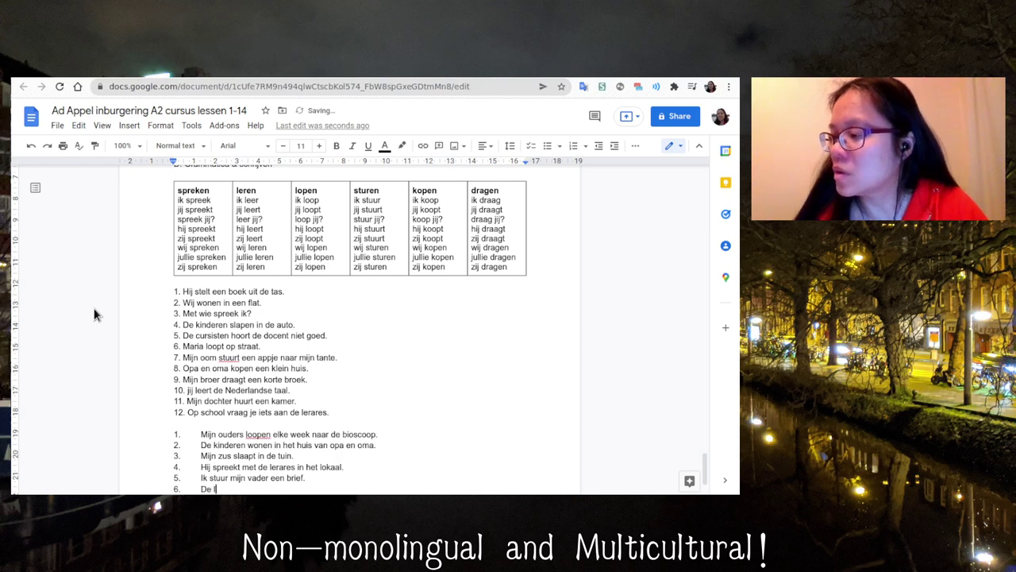
text(eerling )
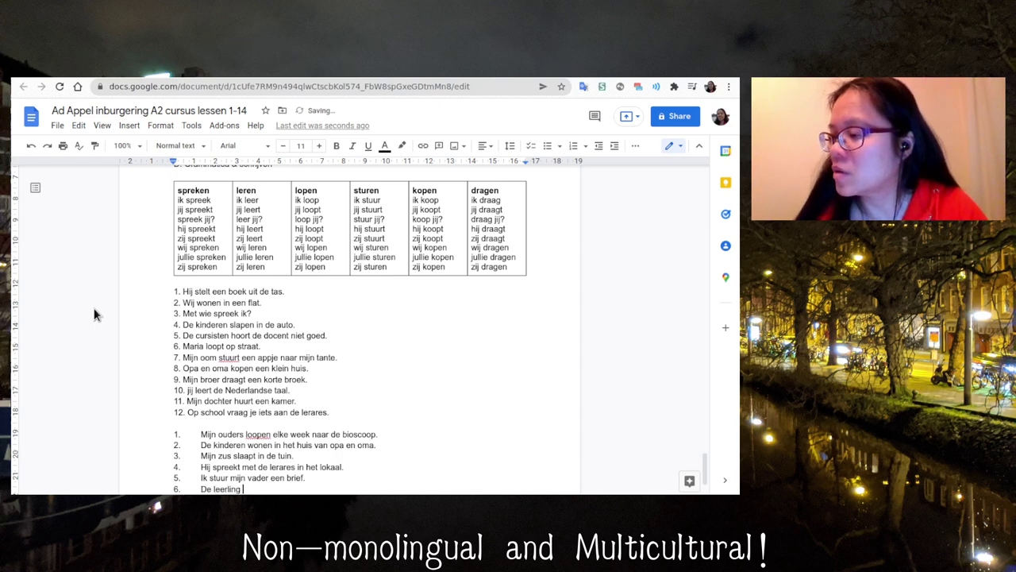
text(vraagt)
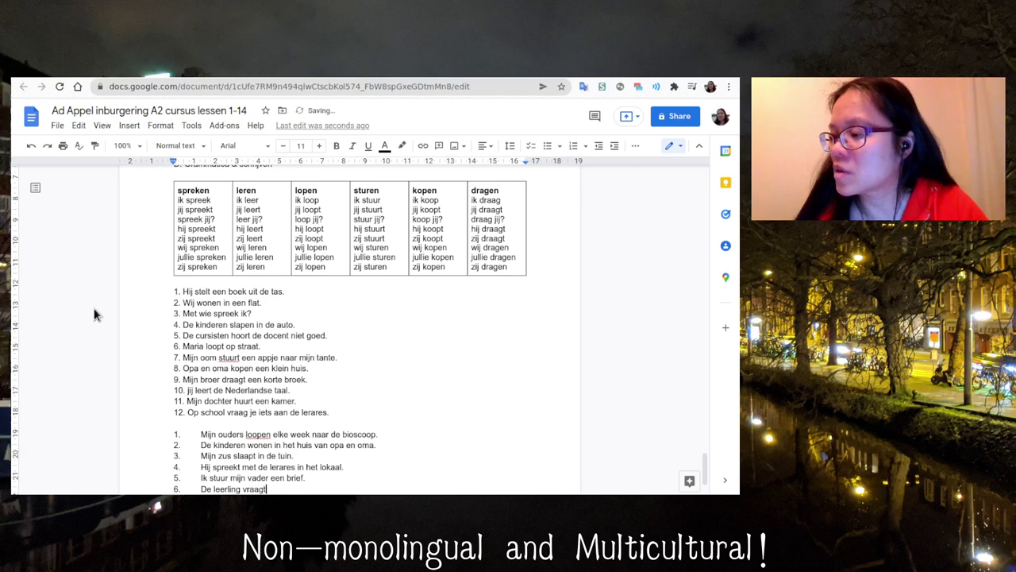
text( iets aan)
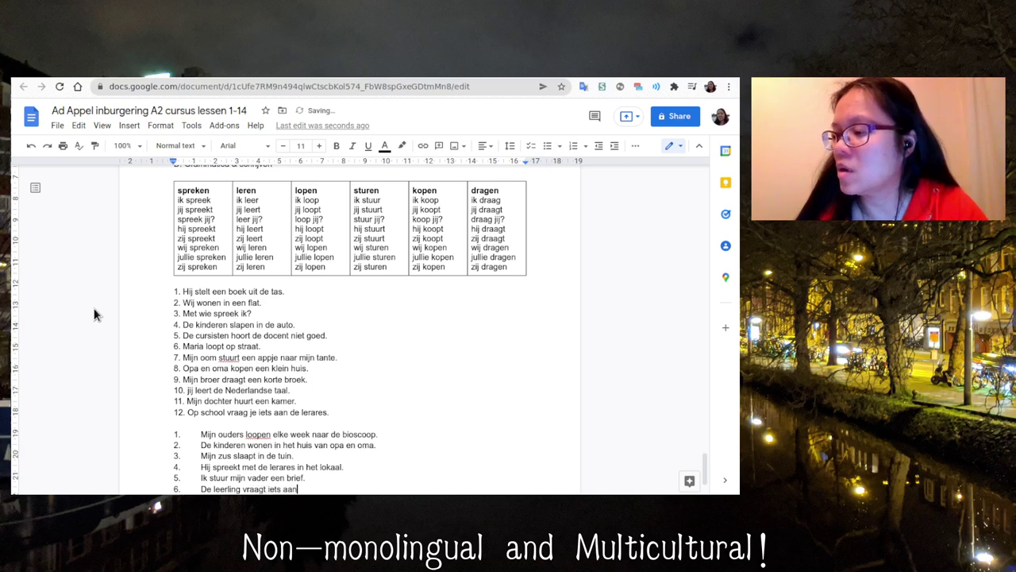
text( de leraar.)
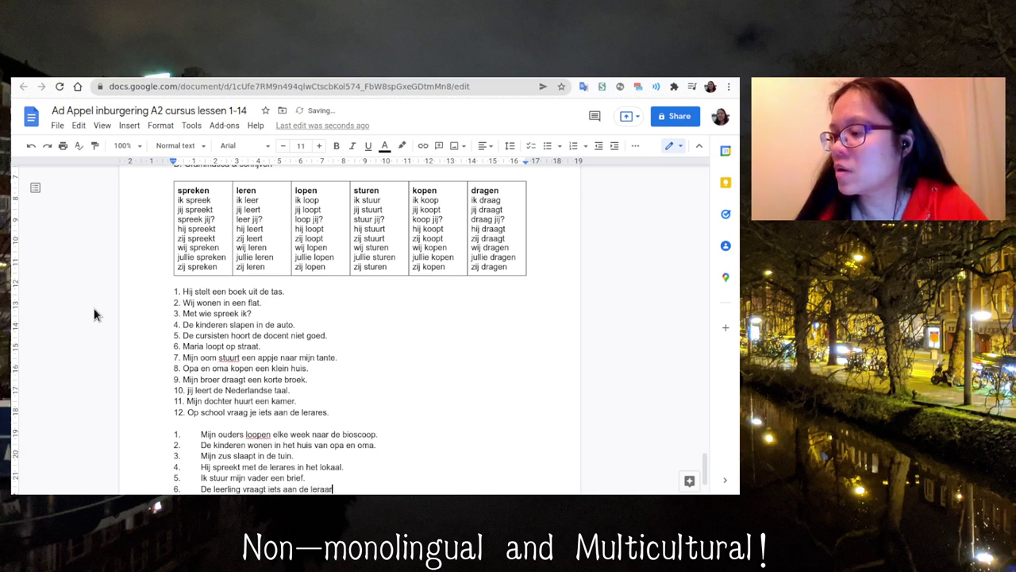
Step: Add sentence 7, "Zij stelt het boek uit de tas.", directly below sentence 6
key(Return)
key(Return)
text(7.)
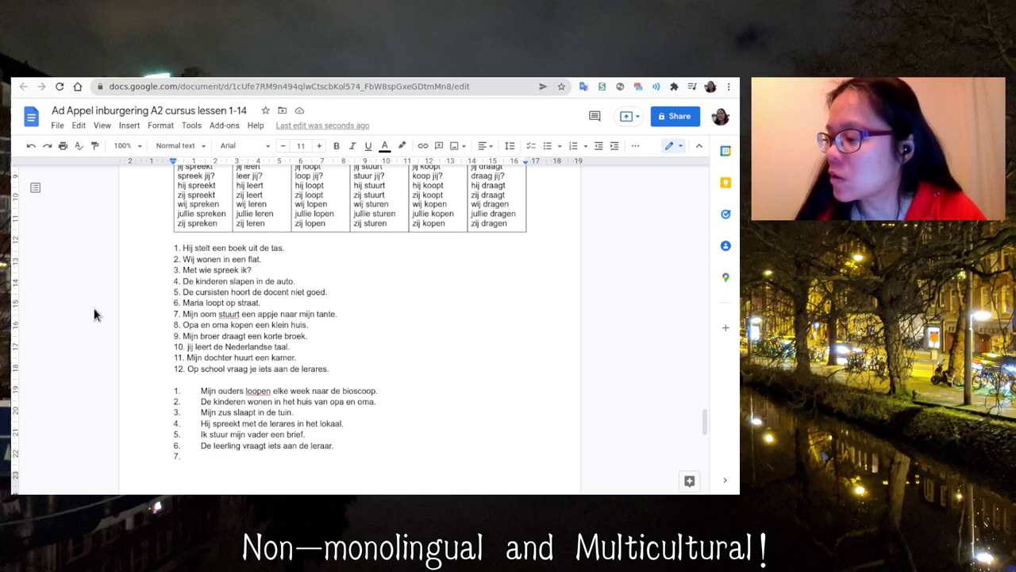
text(Zij)
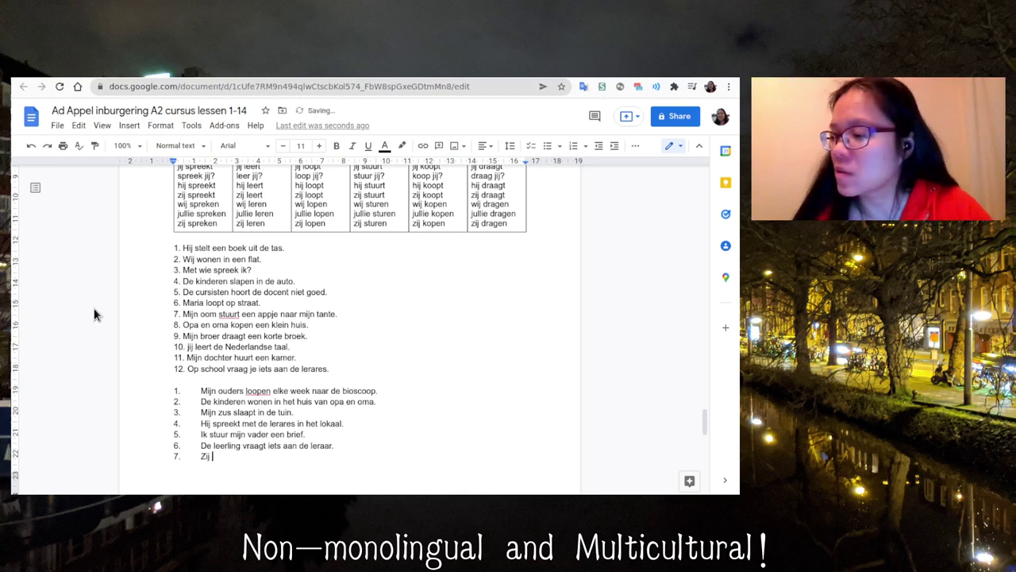
text( stelt)
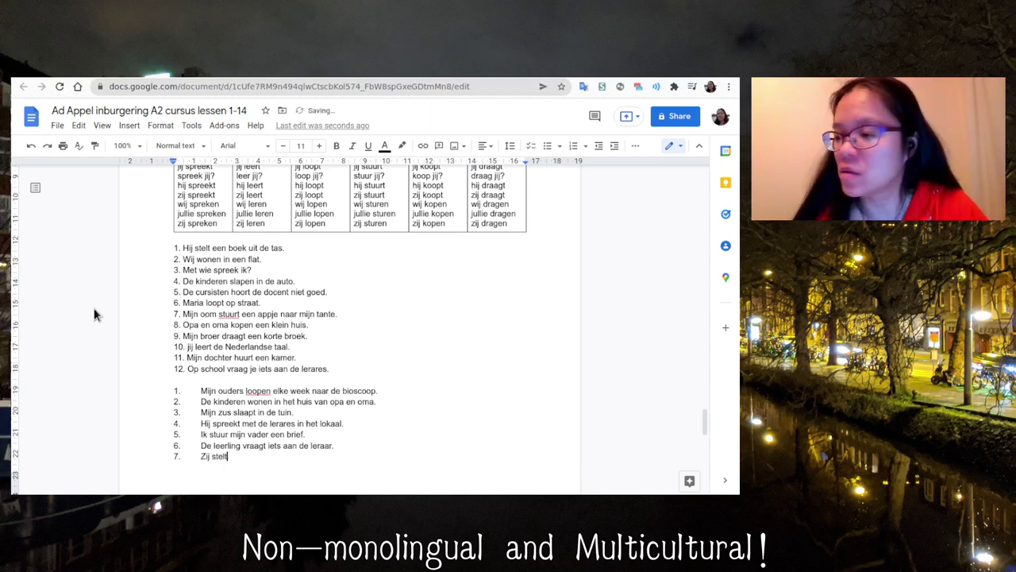
text( het boek u)
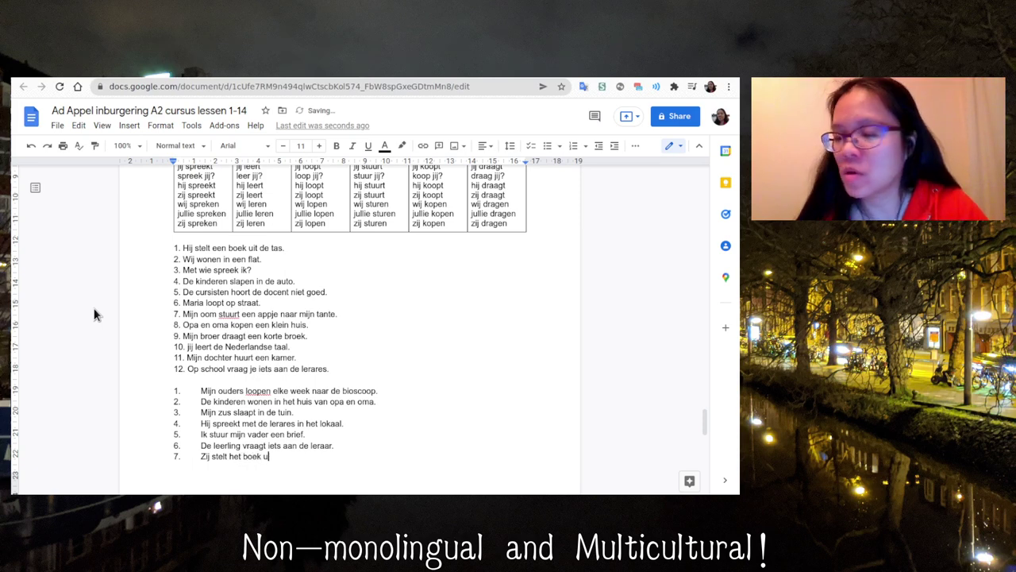
text(it de tas.)
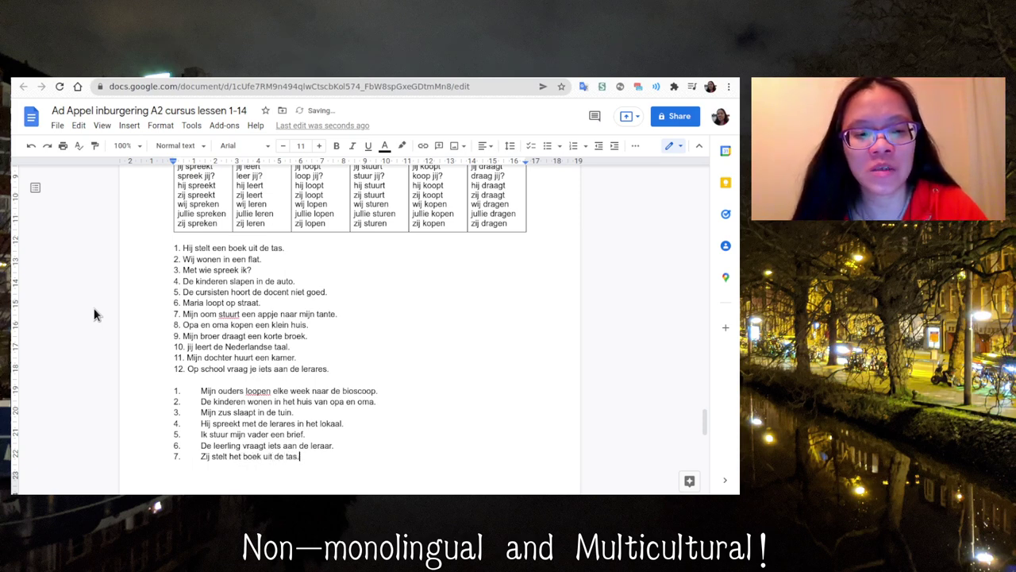
Step: Add sentence 8, "Mijn oom en tante huren een kleine woning.", directly below sentence 7
key(Return)
key(Return)
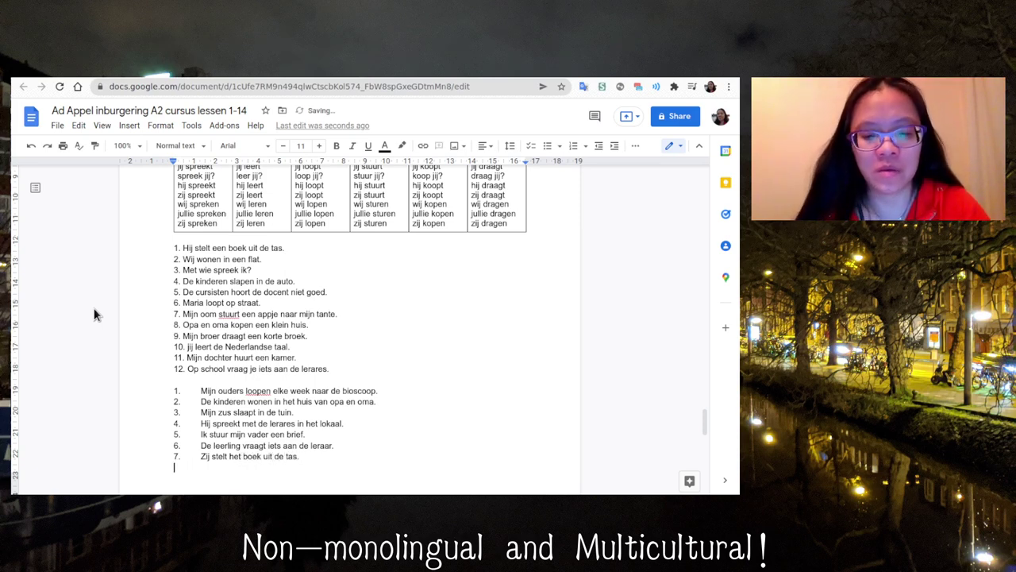
key(ctrl+z)
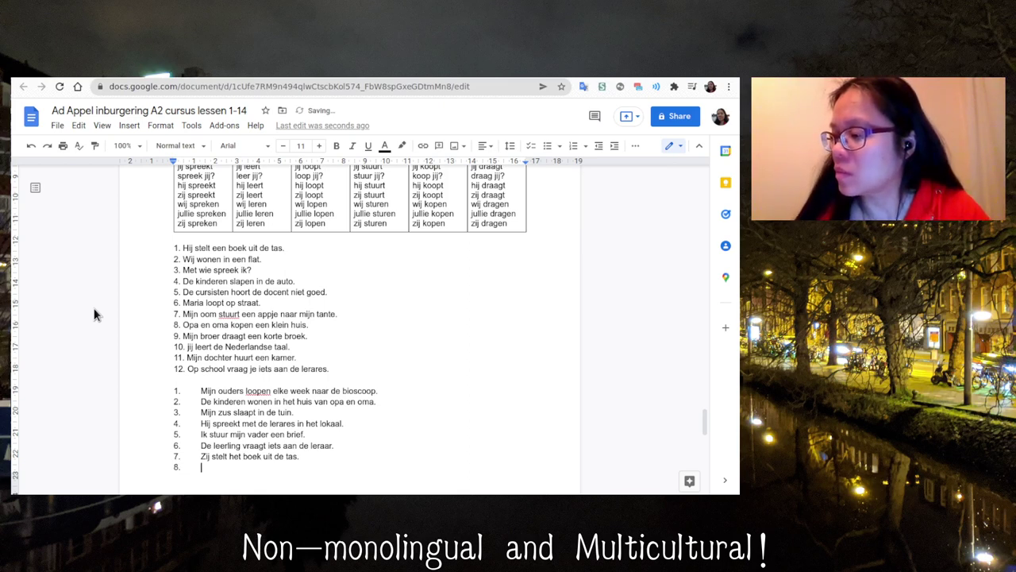
text(Mijn oom en t)
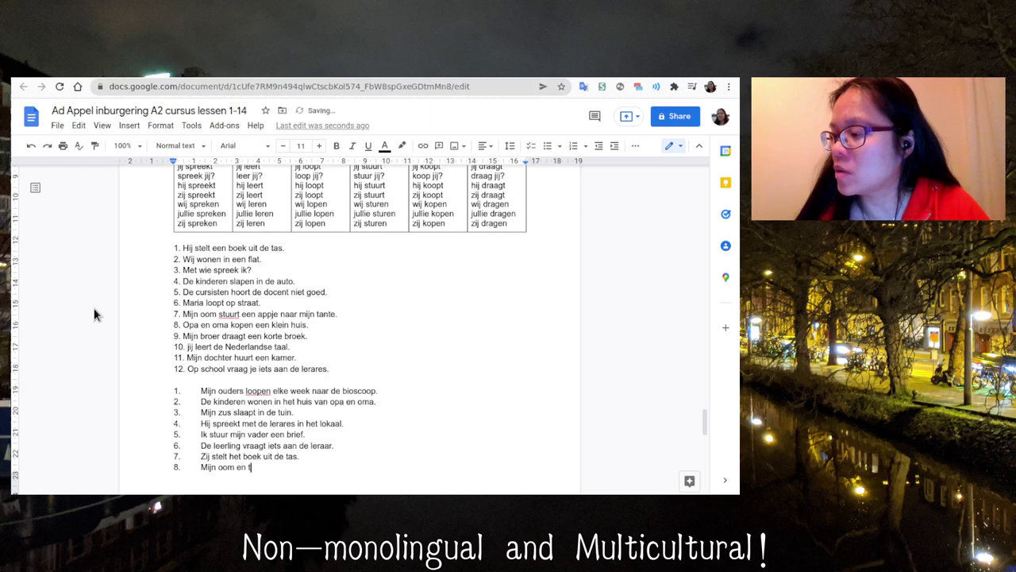
text(ante h)
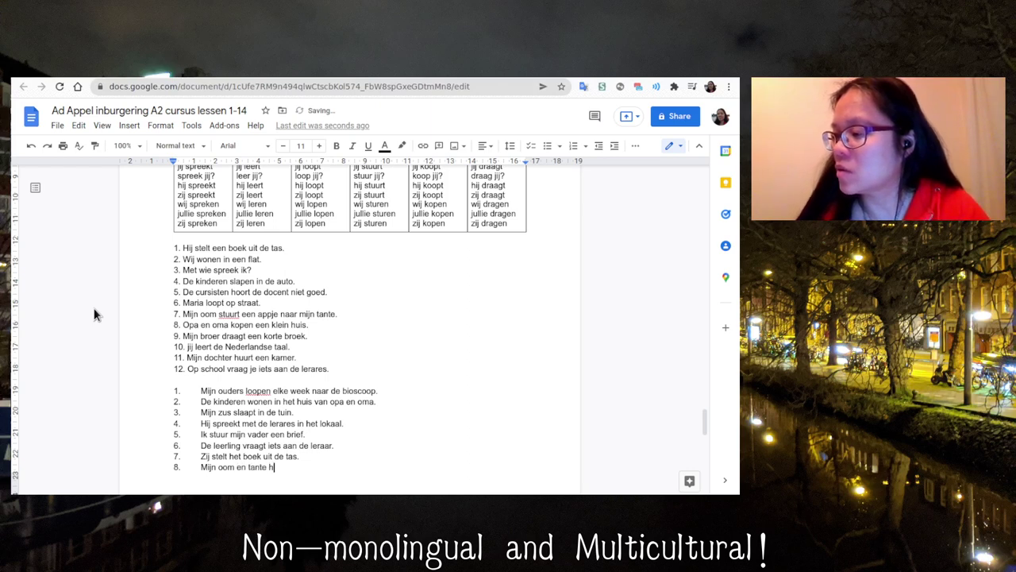
text(uren een)
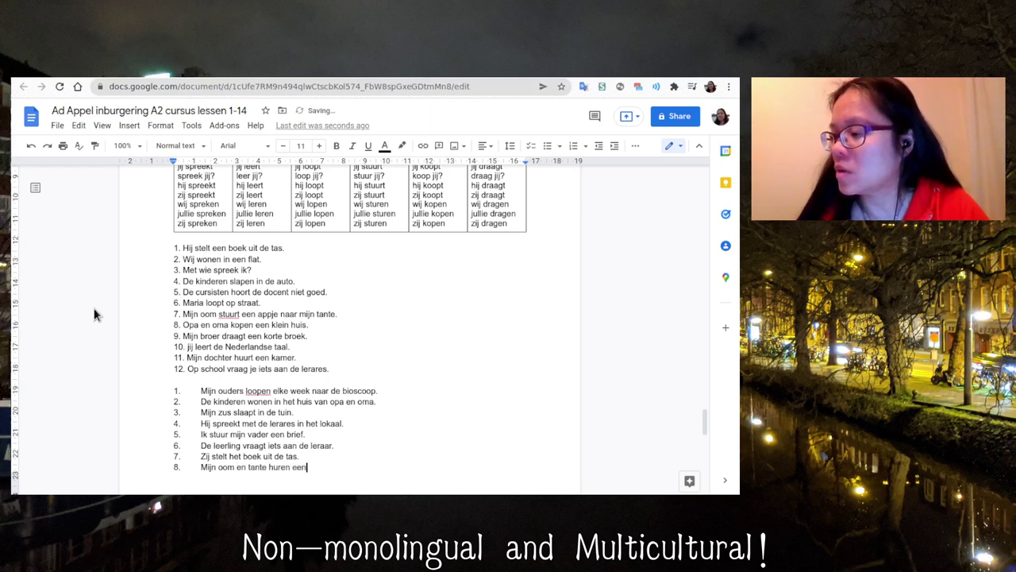
text( kleine woning.)
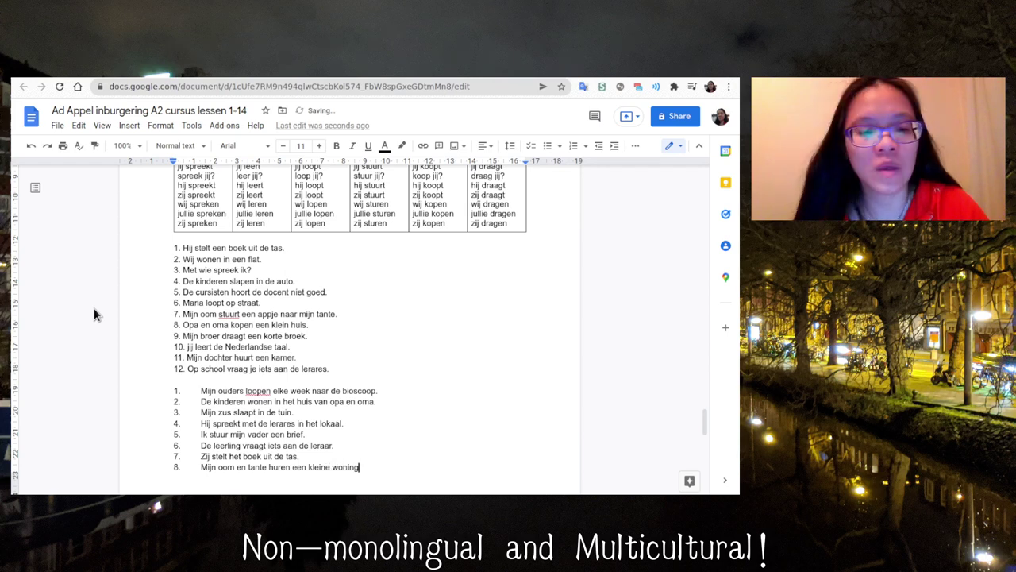
Step: Add sentence 9, "Mijn oma hoort niet goed.", to continue the numbered sentences
key(Return)
key(Return)
text(9. )
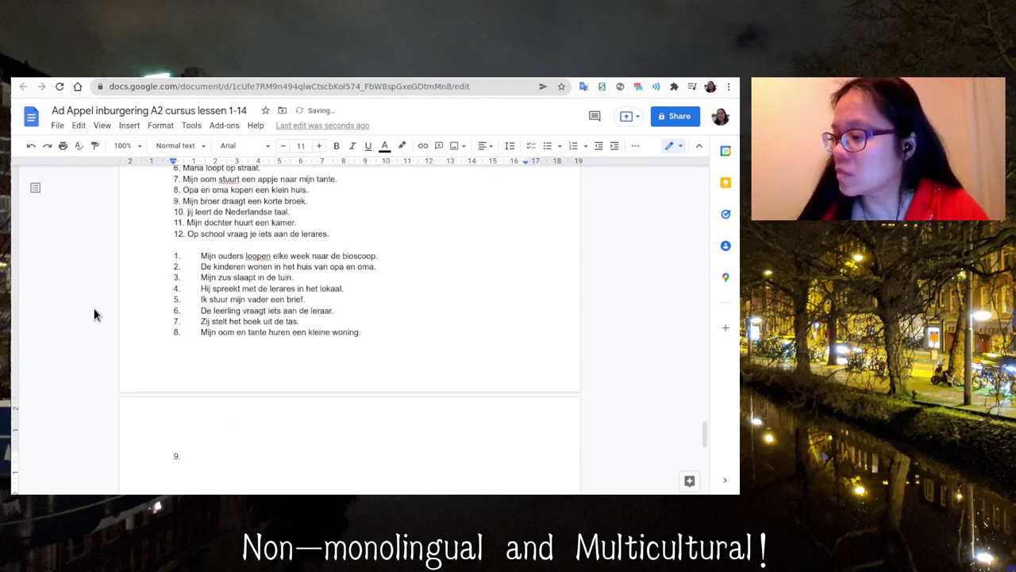
text(Mijn oma )
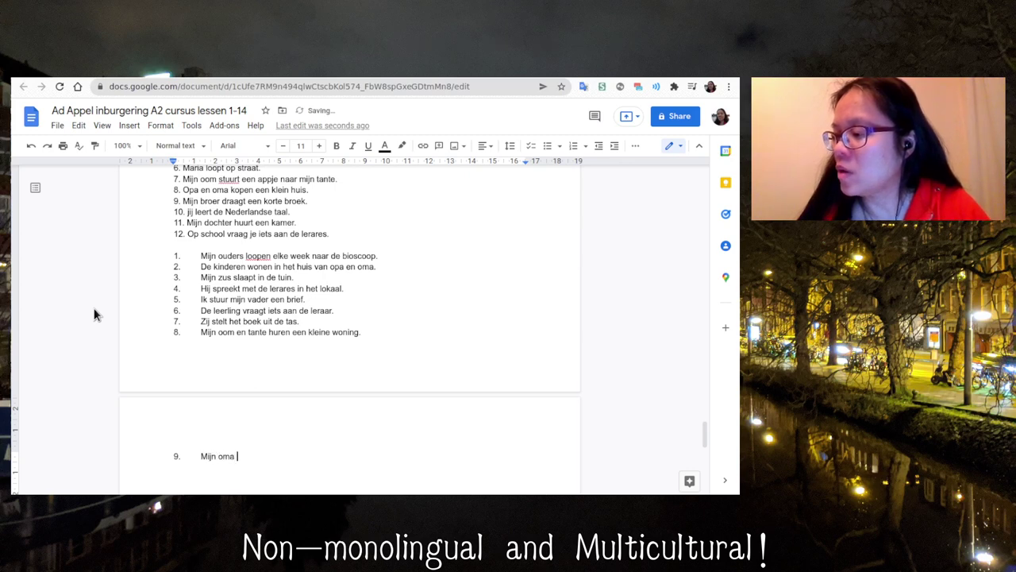
text(hoort niet goed.)
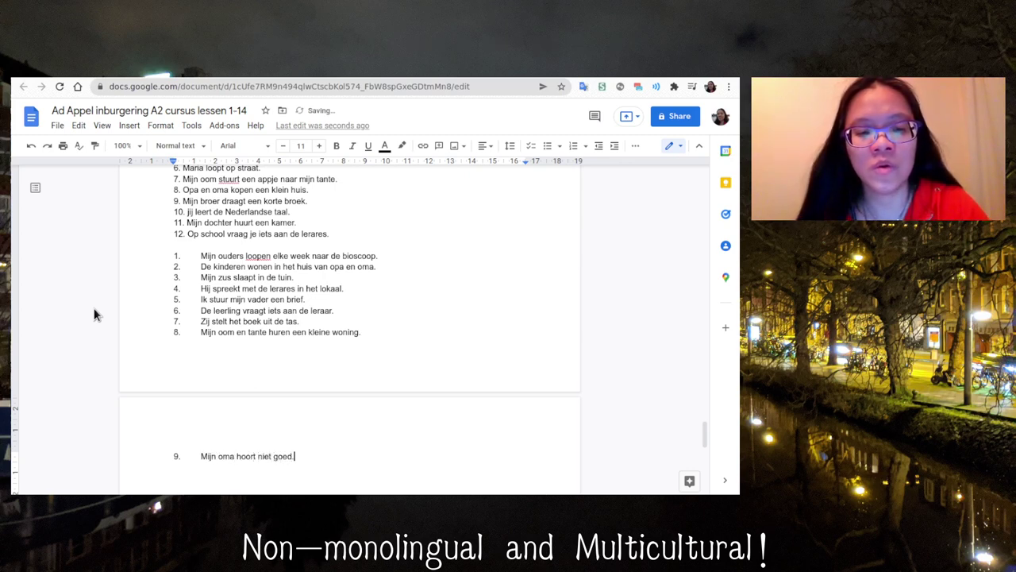
Step: Add sentence 10, "Mijn kleinkinderen kopen geen boeken.", directly below sentence 9
key(Return)
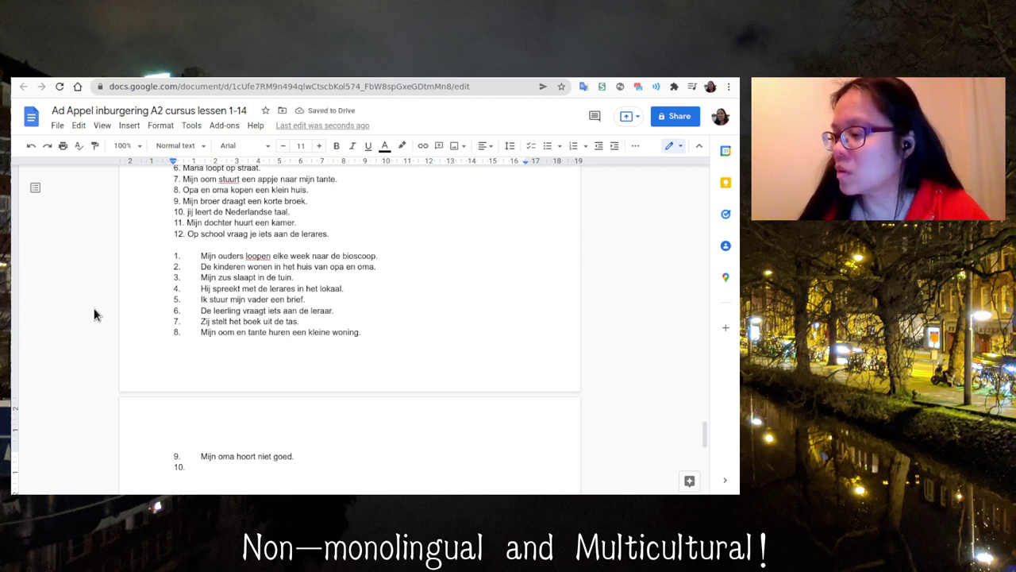
text(Mijn kl)
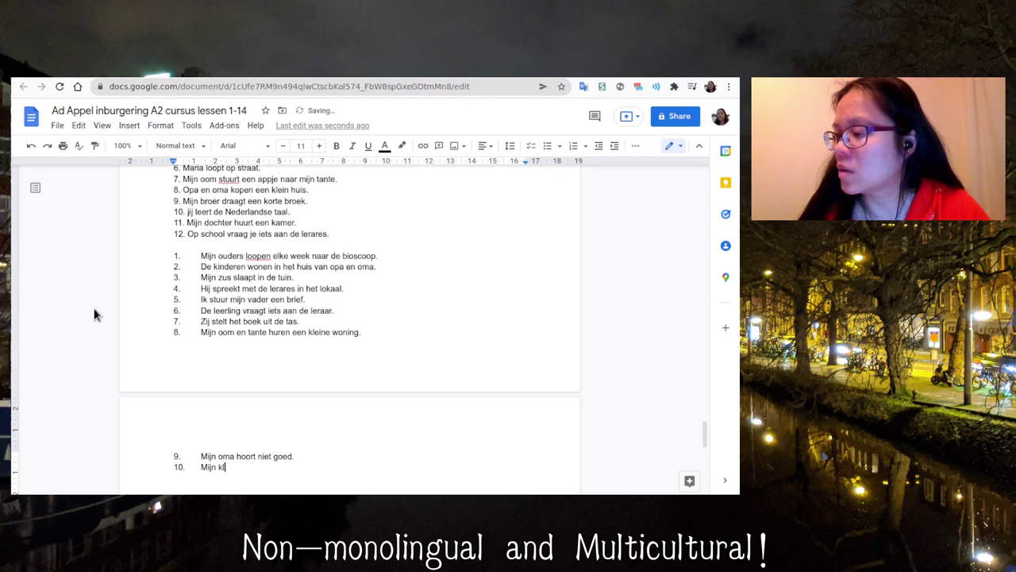
text(einkide)
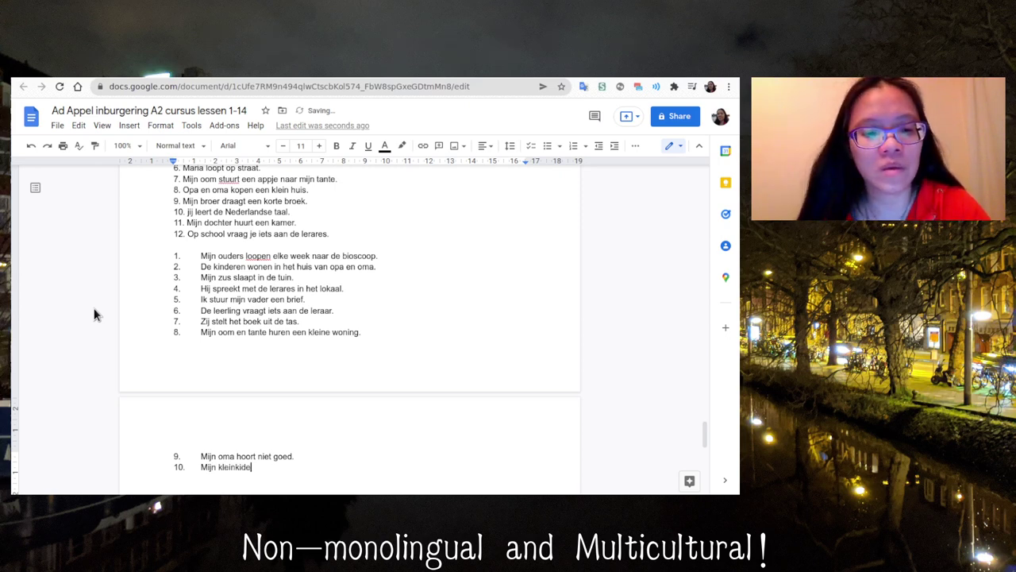
key(BackSpace)
key(BackSpace)
text(nderen)
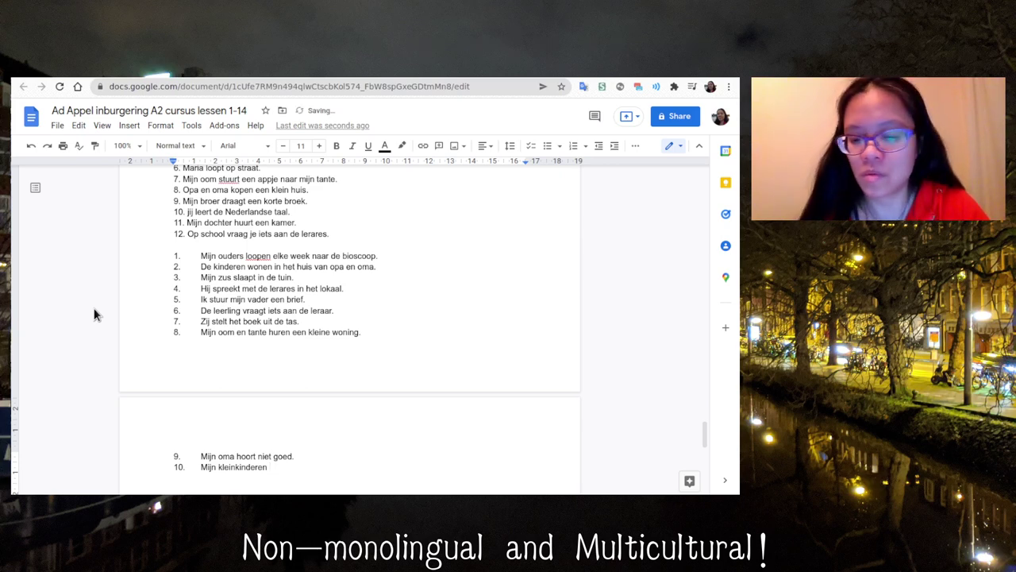
text( kopen g)
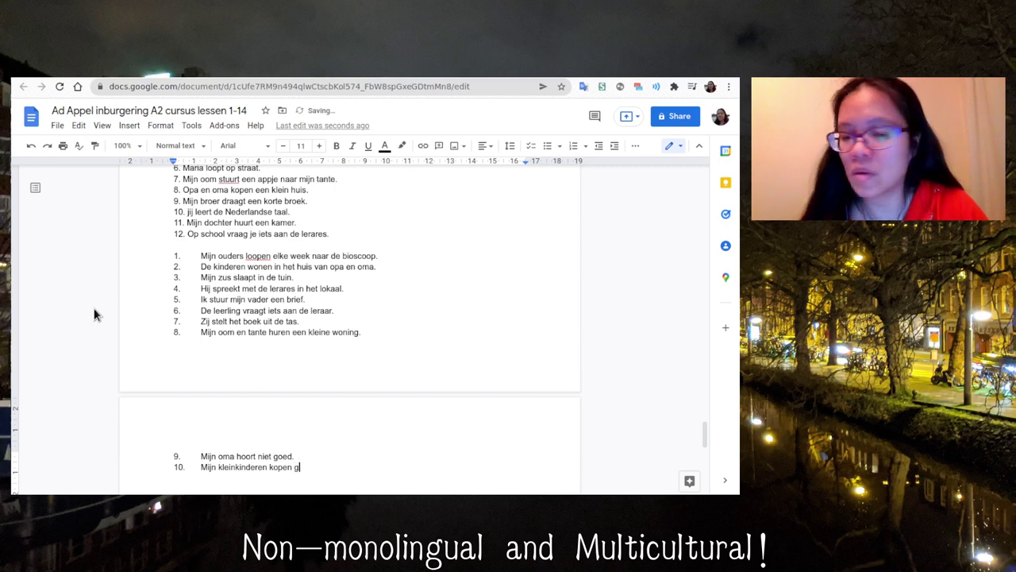
text(een boeken.)
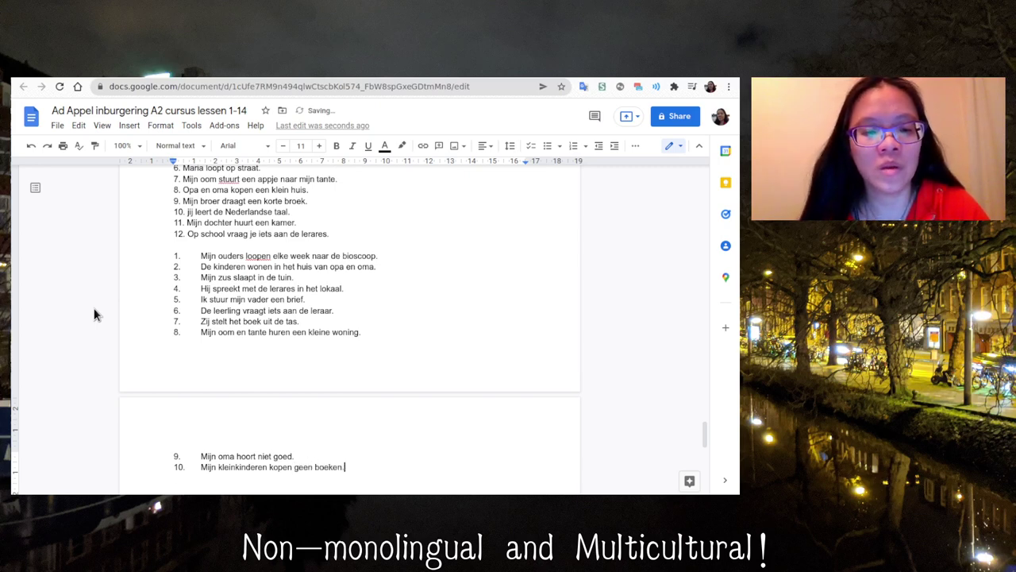
Step: Add sentence 11, "Mijn moeder draagt een mooie hoed.", directly below sentence 10
key(Return)
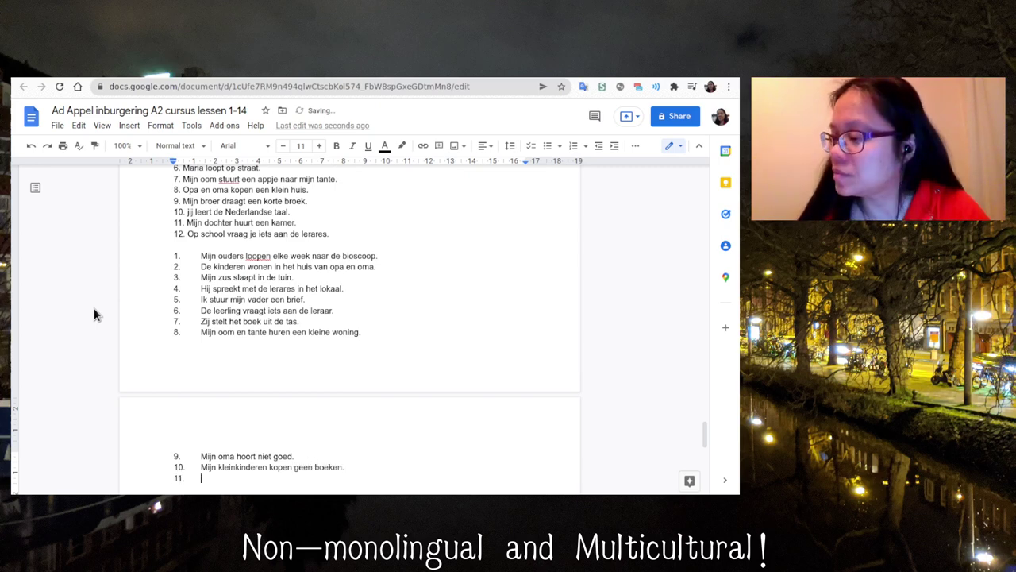
text(Mi)
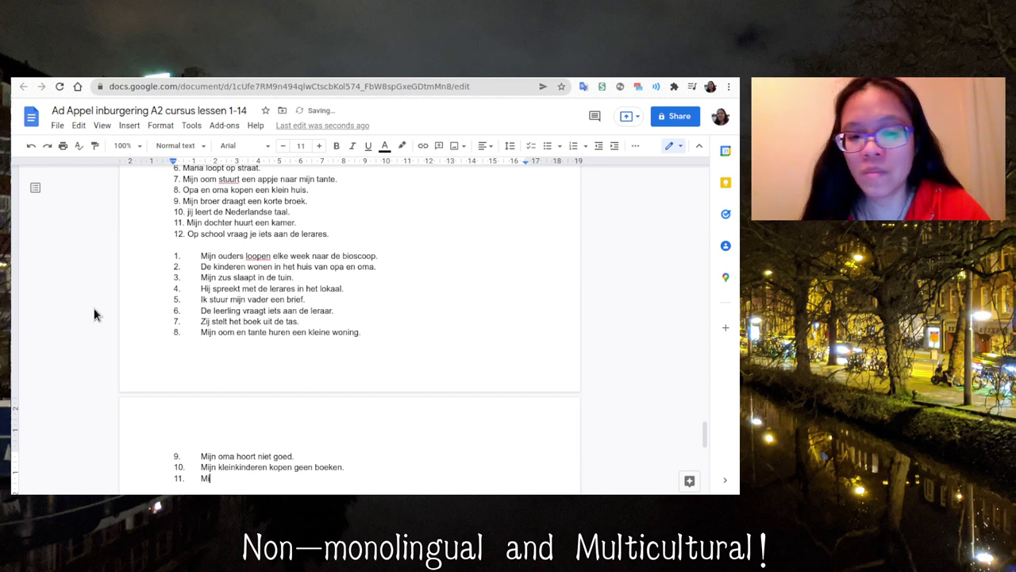
text(jn moeder dra)
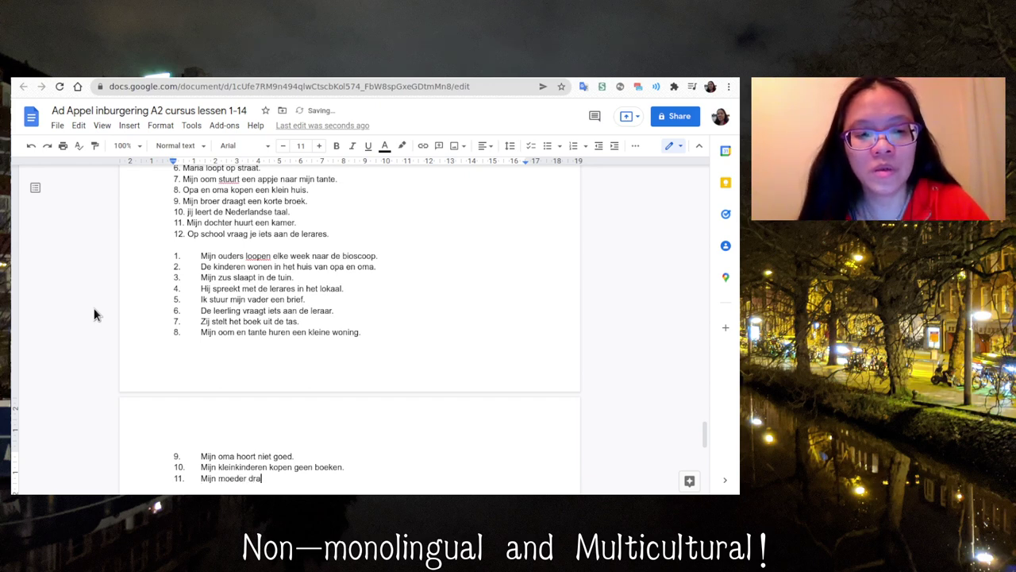
text(agt )
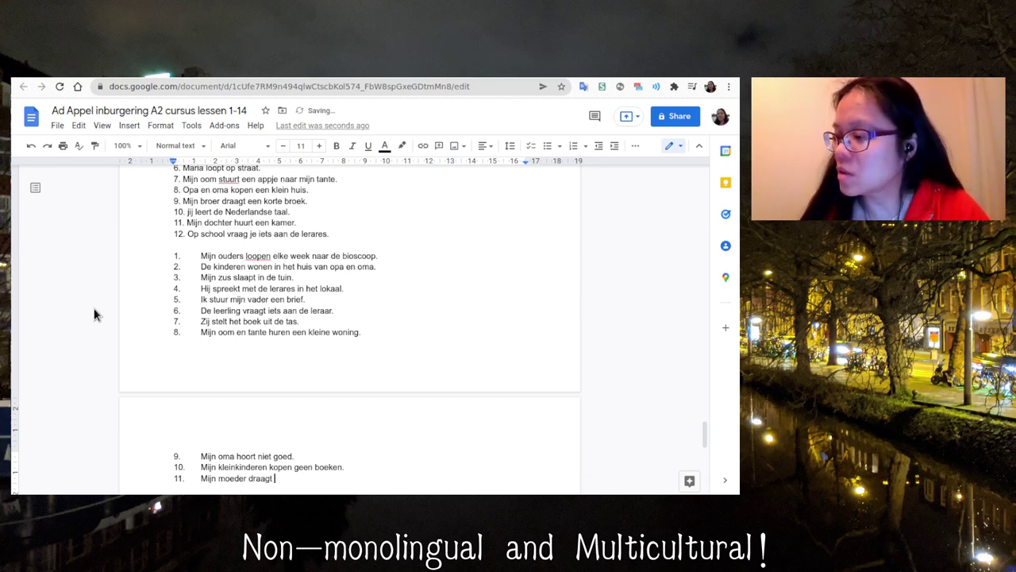
text(een mo)
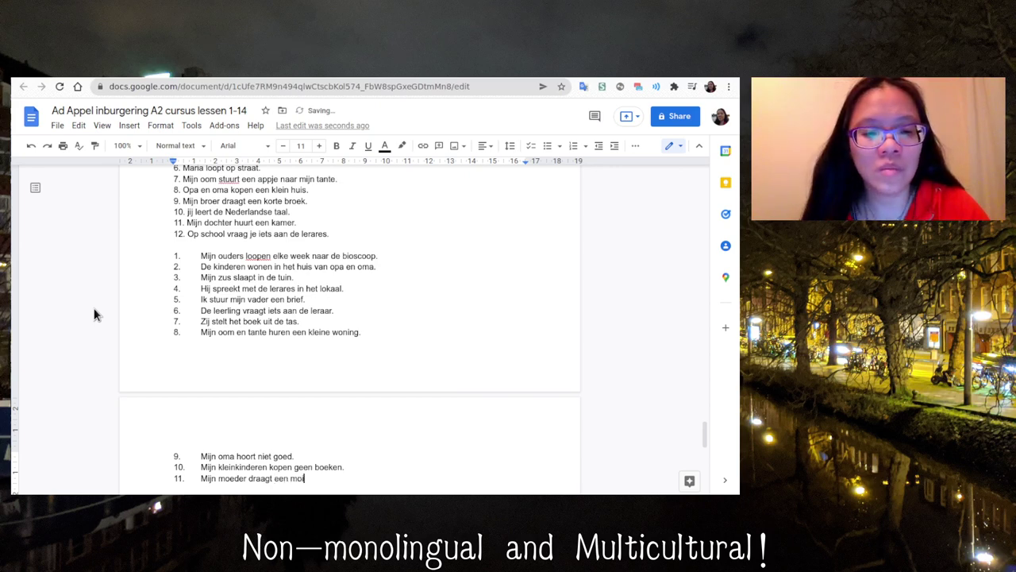
text(oie hoed.)
Step: Add sentence 12, "Mijn neef leert de oefening niet goed.", directly below sentence 11
key(Return)
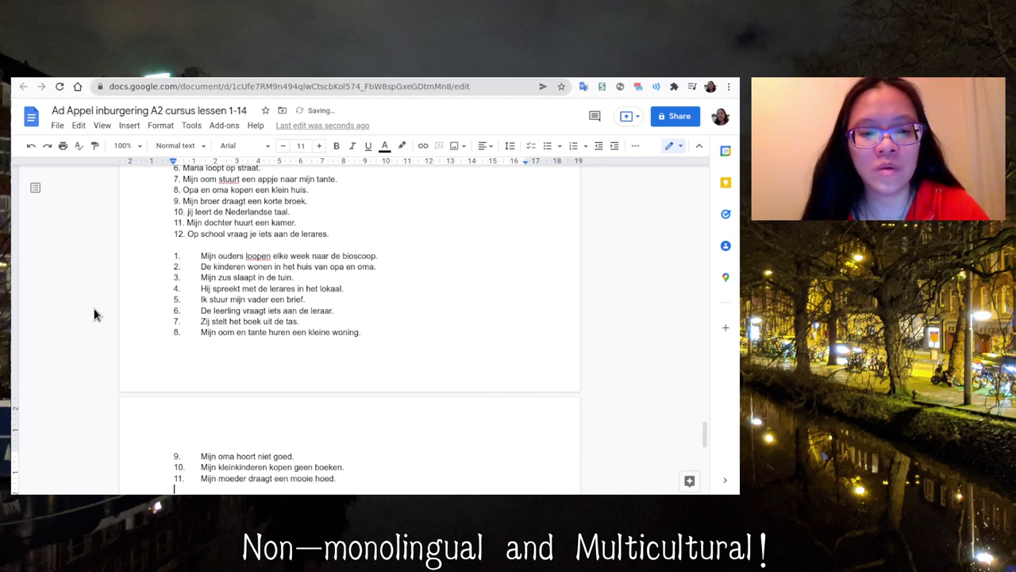
text(12. )
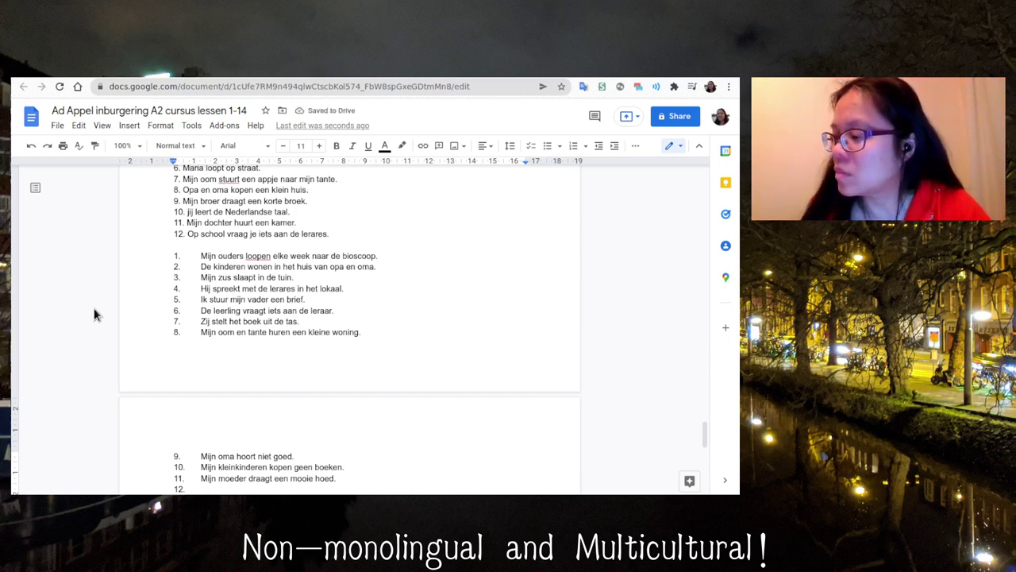
text(Mi)
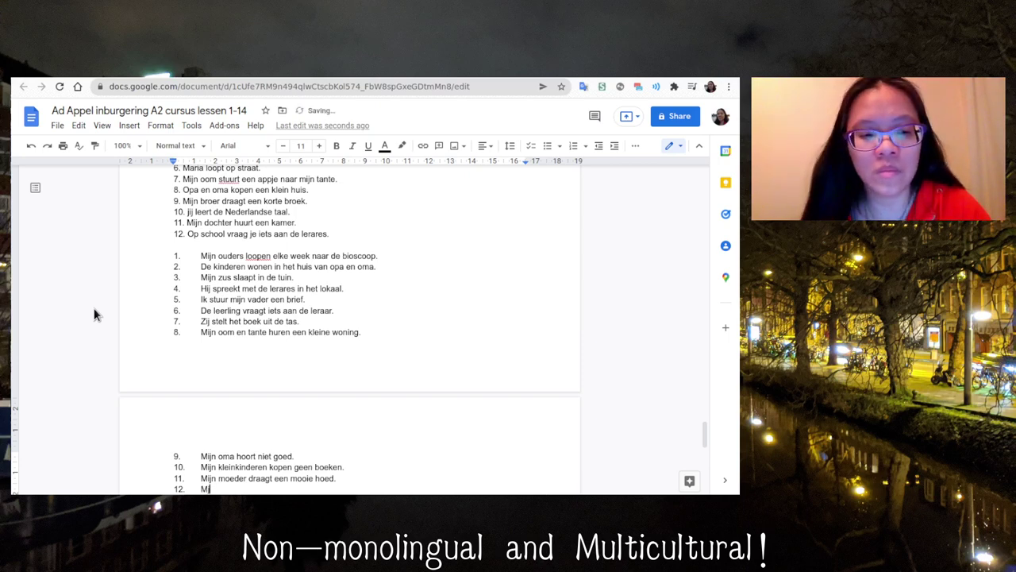
text(jn neef l)
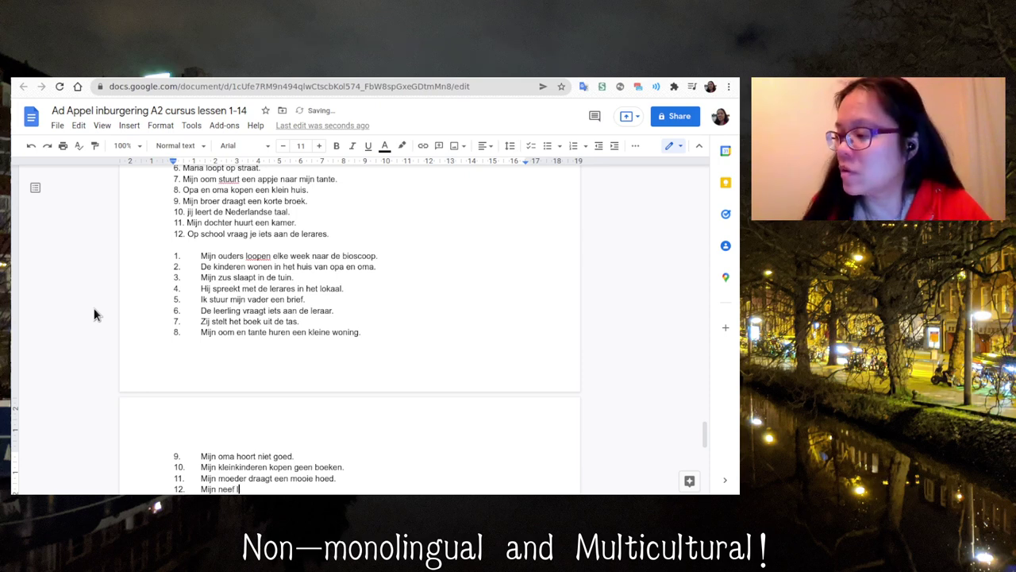
text(eert de)
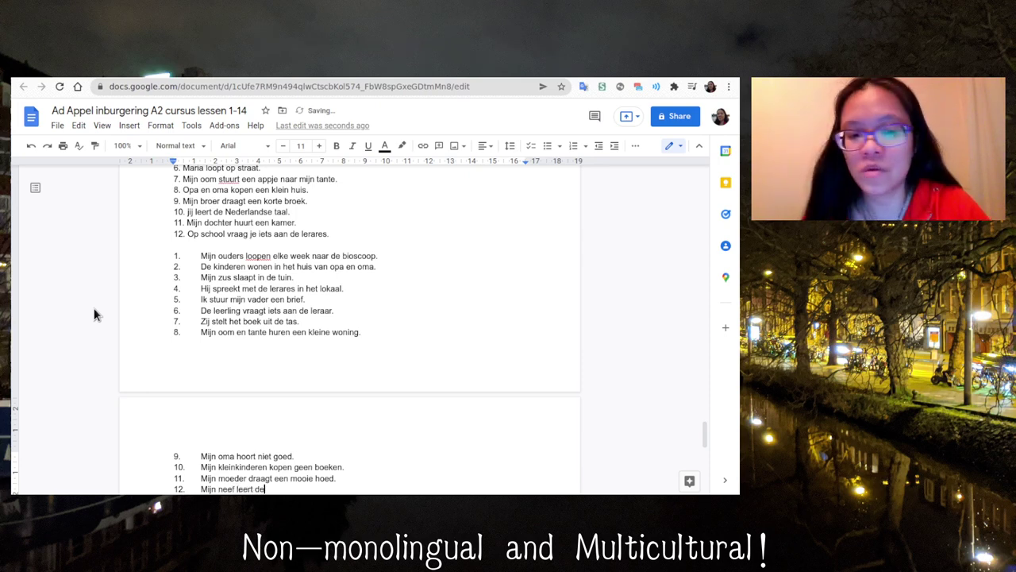
text( oefening nie)
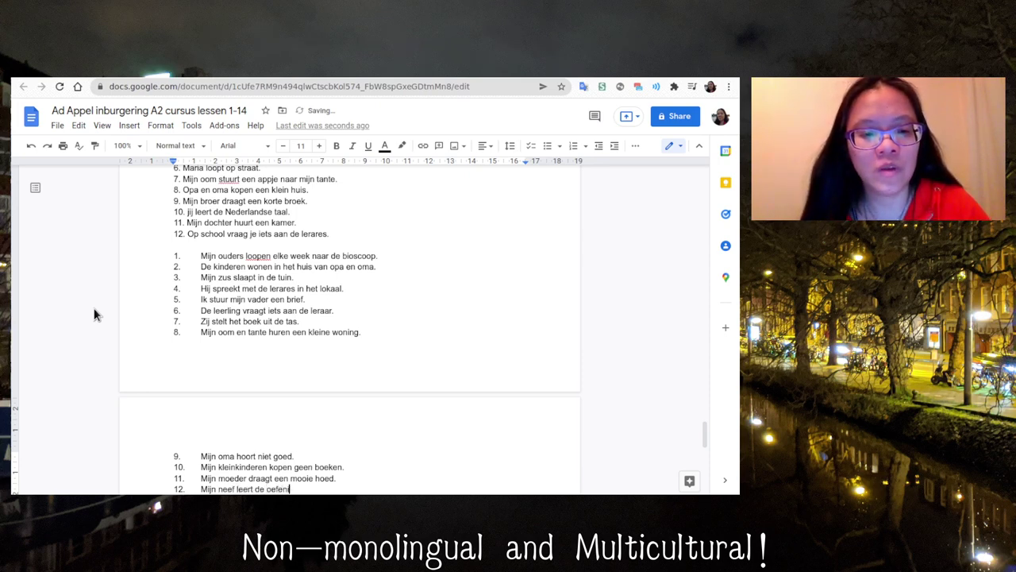
text(t goed.)
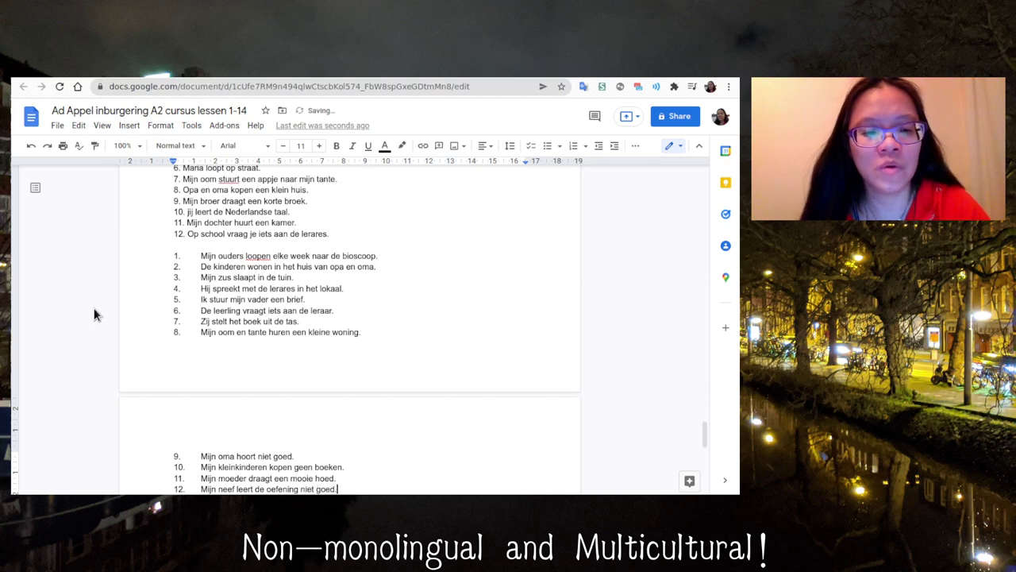
Step: Start a new numbered set after a blank line with sentence 1, "Mijn familie woont niet in Nederland."
key(Return)
key(Return)
key(Return)
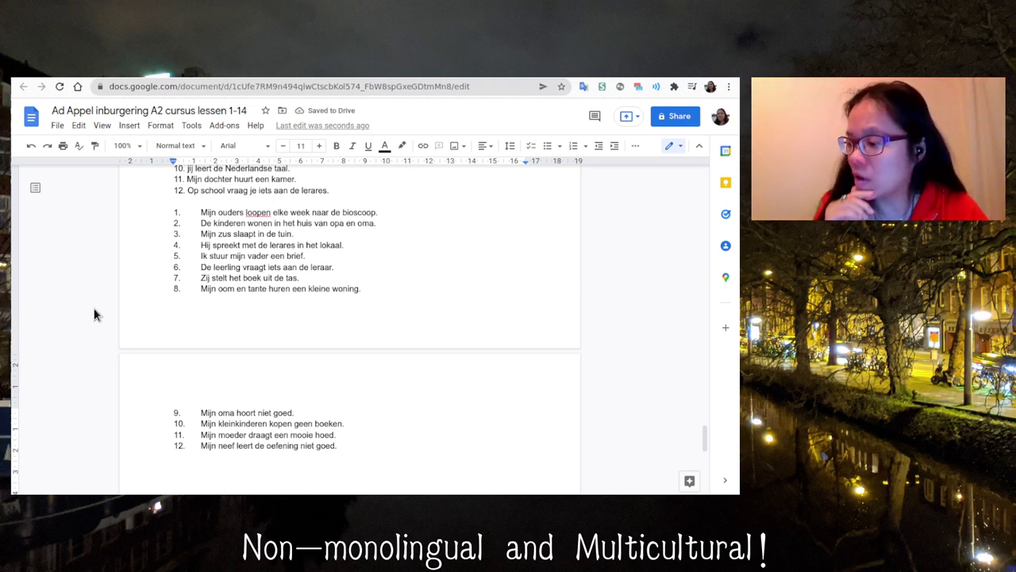
text(1)
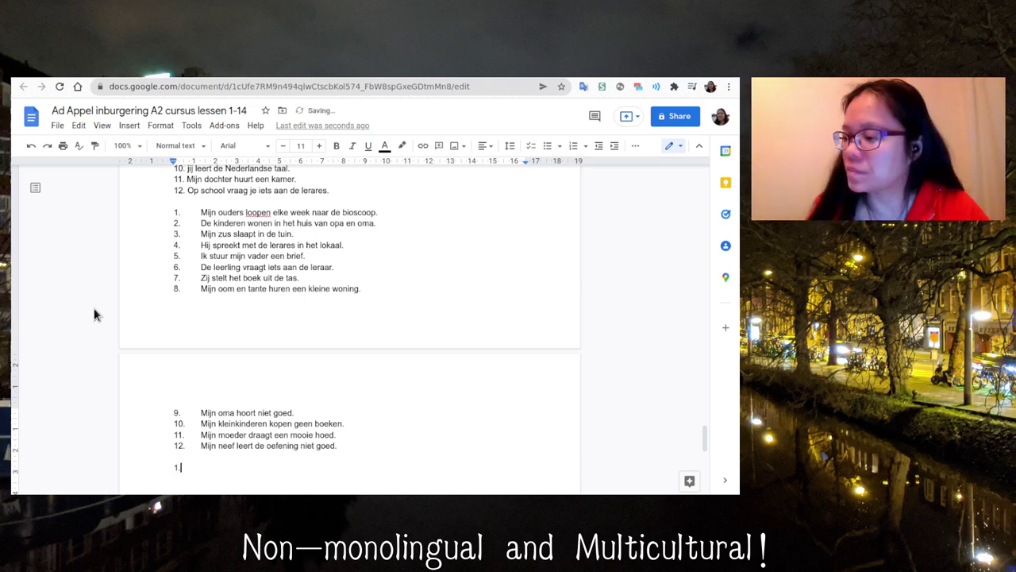
text(.)
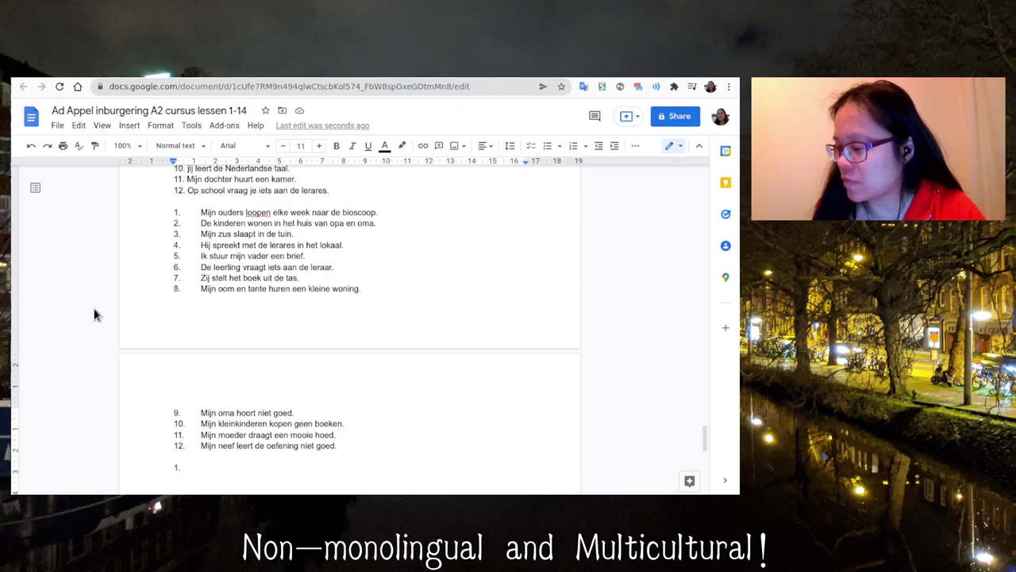
text(Mijn)
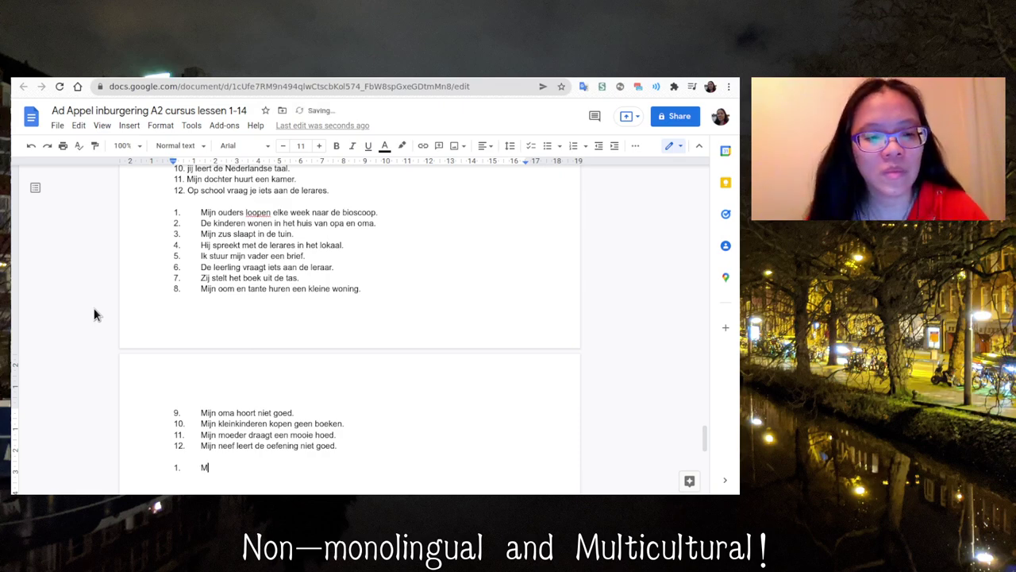
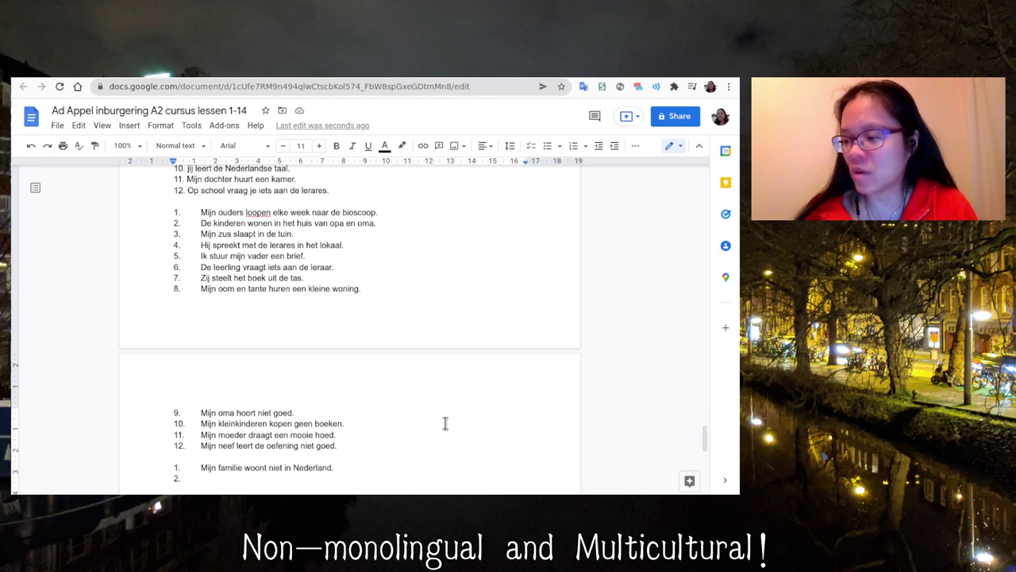
Step: Add sentence 2, "Vader en dochter lezen een boek.", to the new numbered set
text(Vader en d)
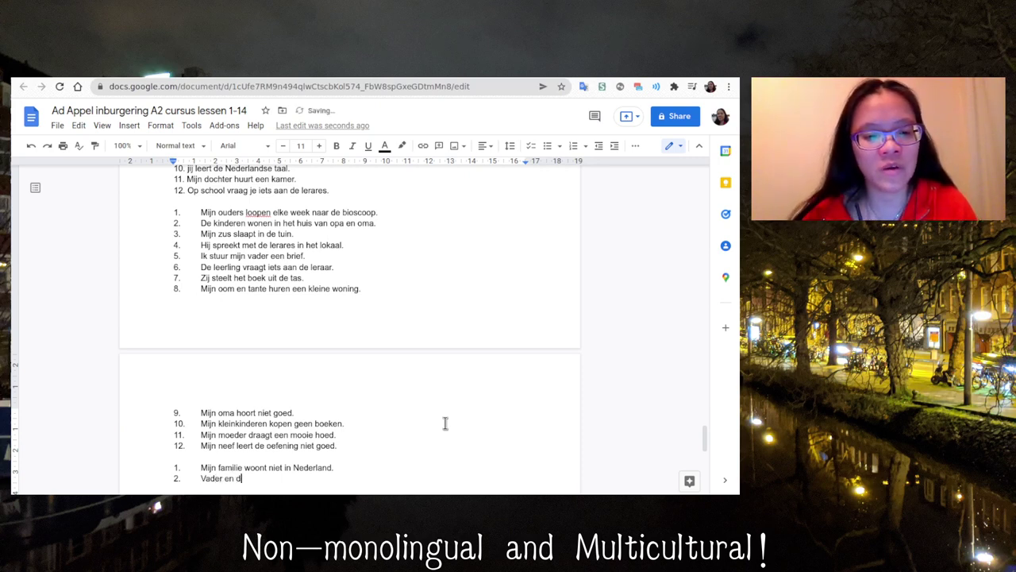
text(ochter l)
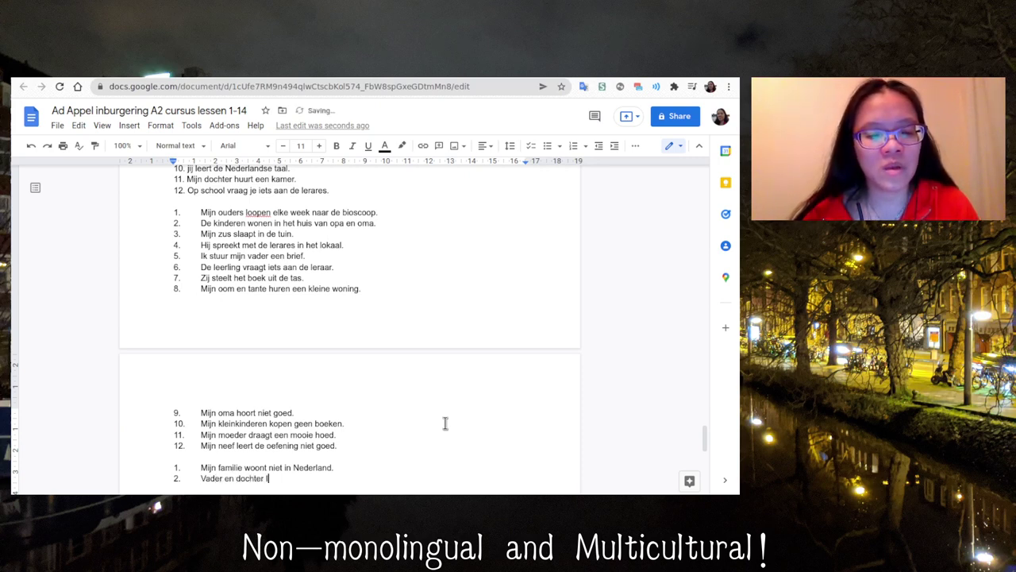
text(ezen )
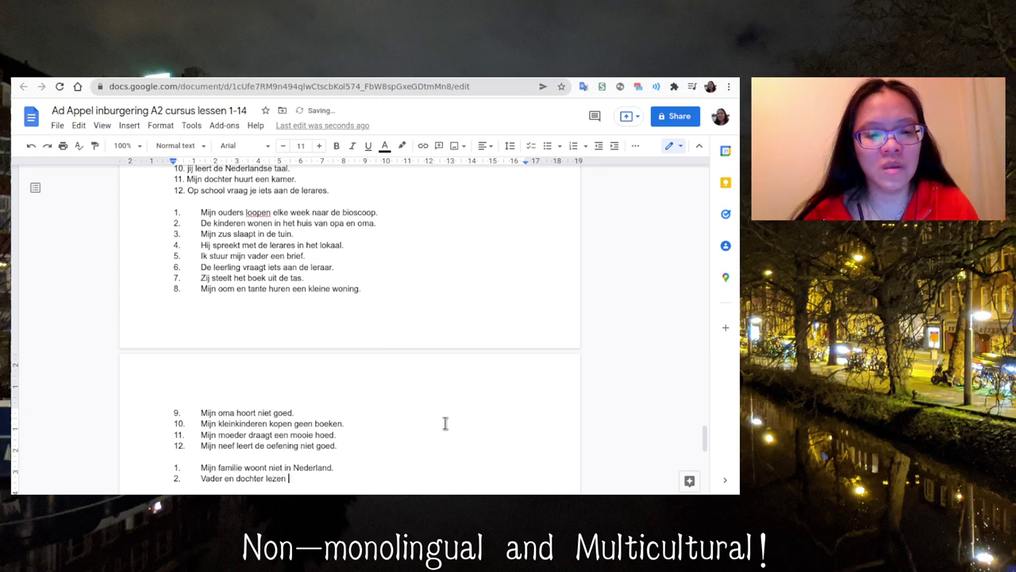
text(een boek)
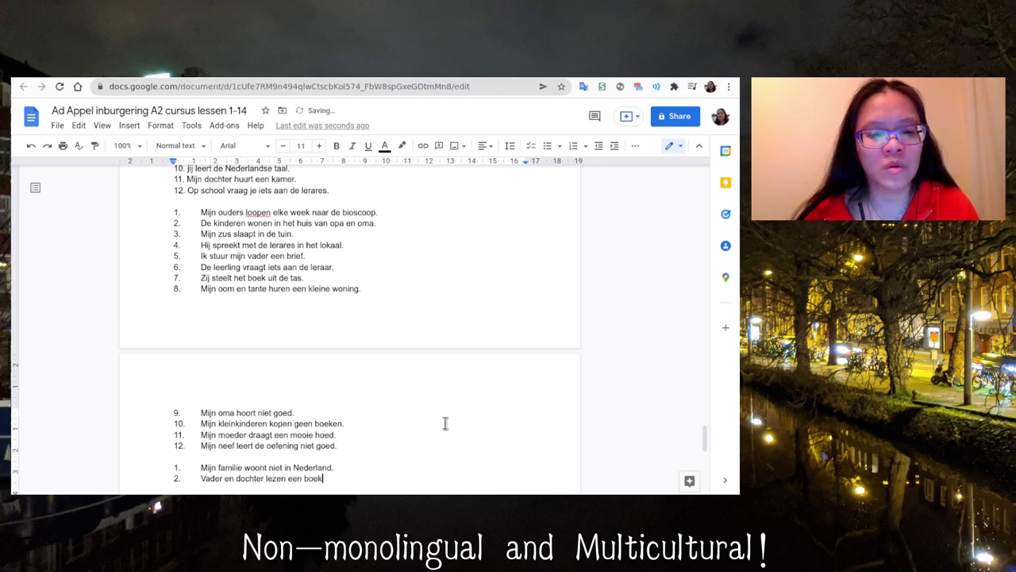
text(.)
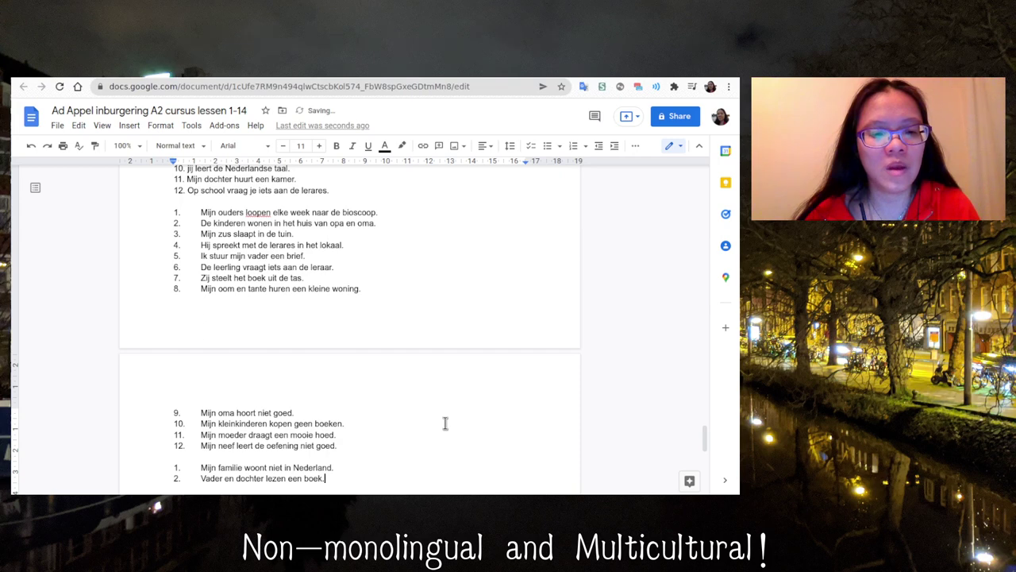
key(Return)
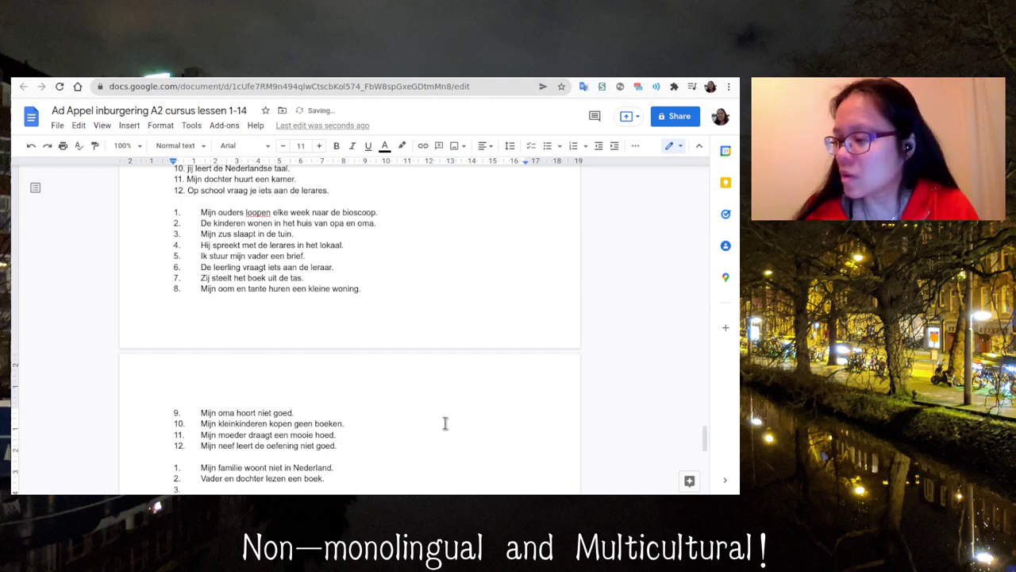
Step: Add sentence 3, "Het gezin woont in een groot huis.", directly below sentence 2
text(het ge)
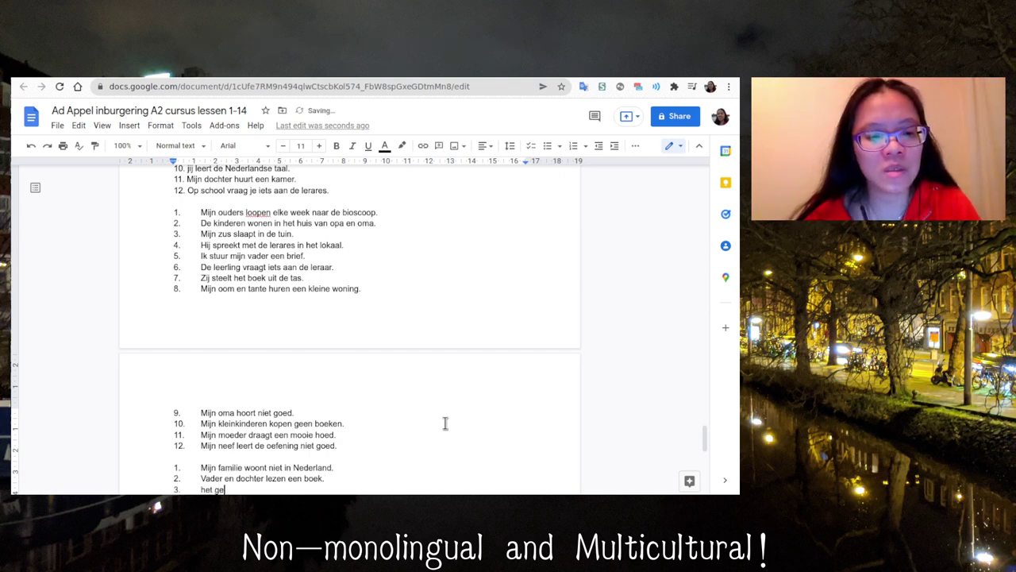
key(BackSpace)
key(BackSpace)
key(BackSpace)
key(BackSpace)
key(BackSpace)
key(BackSpace)
text(He)
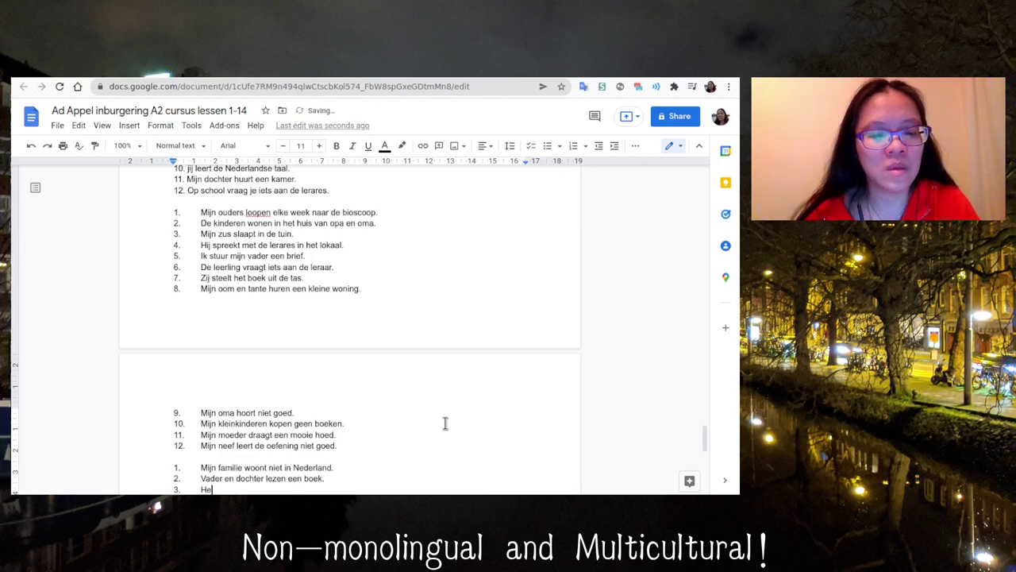
text(t gezin)
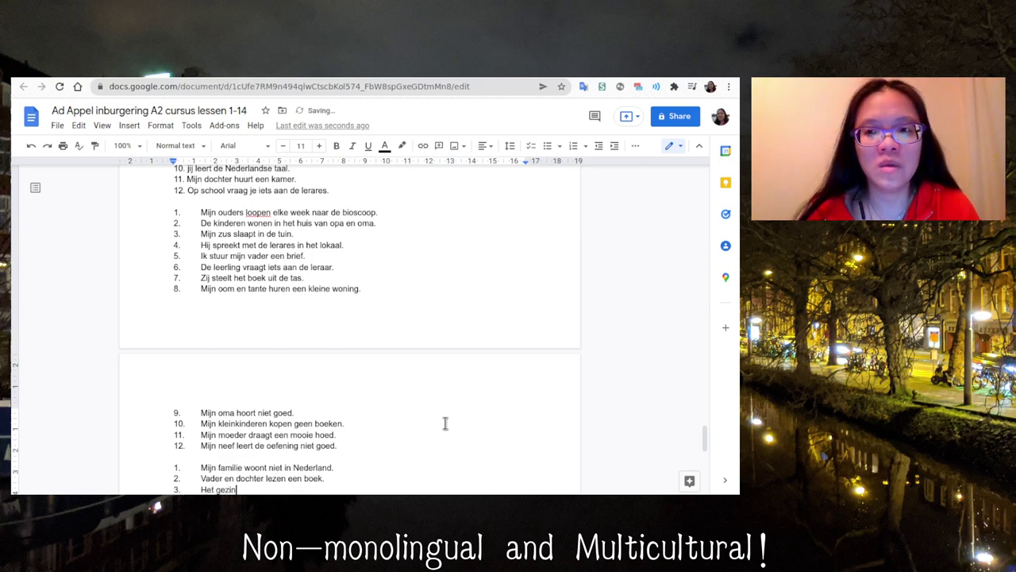
text( woont)
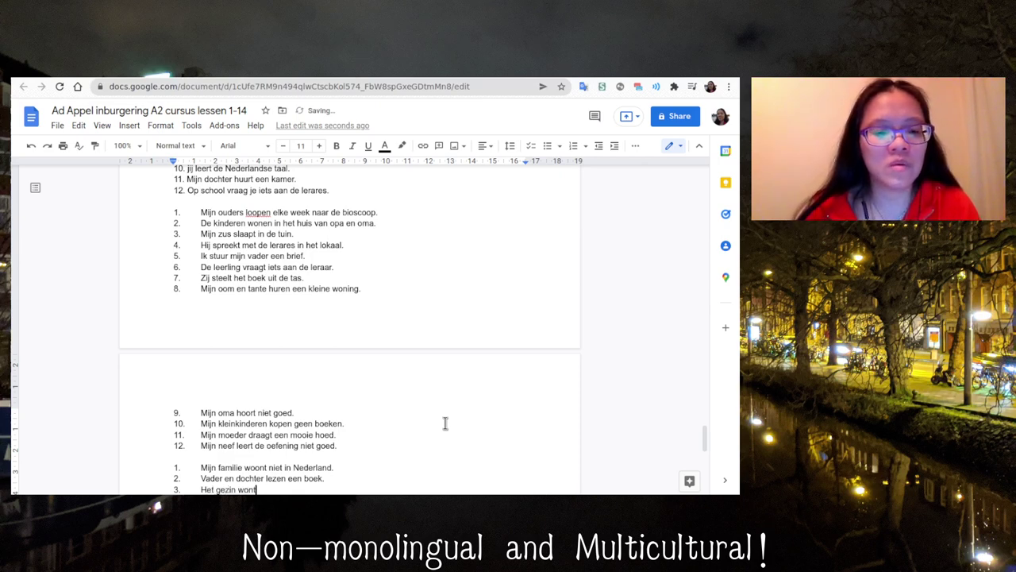
text( in een )
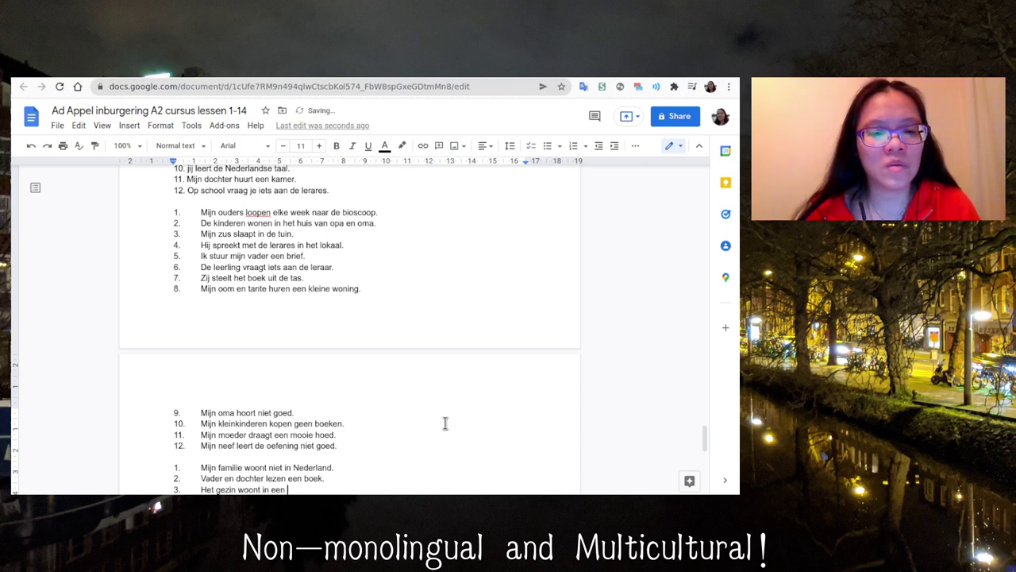
text(groot hui)
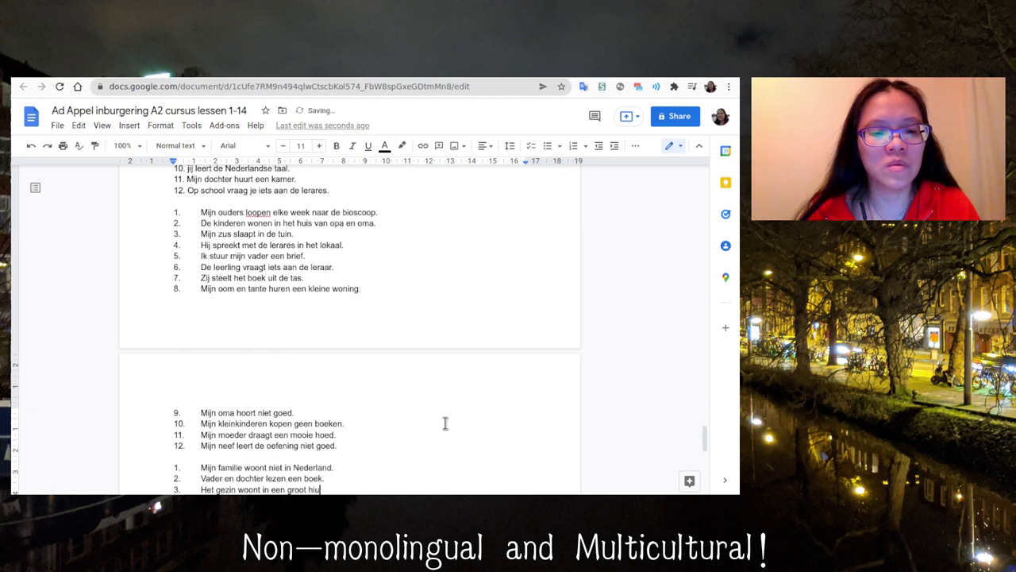
key(BackSpace)
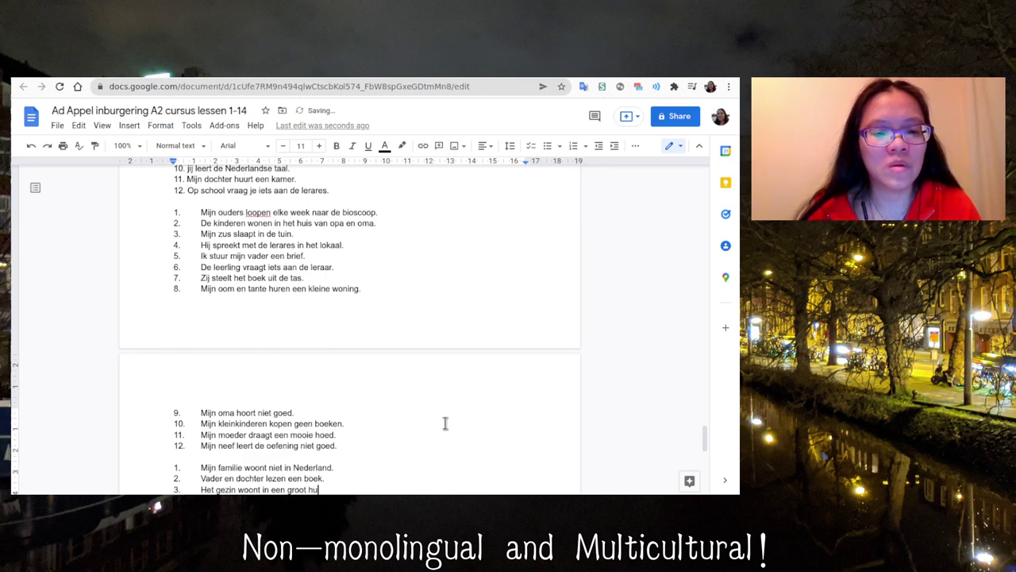
text(is.)
key(Return)
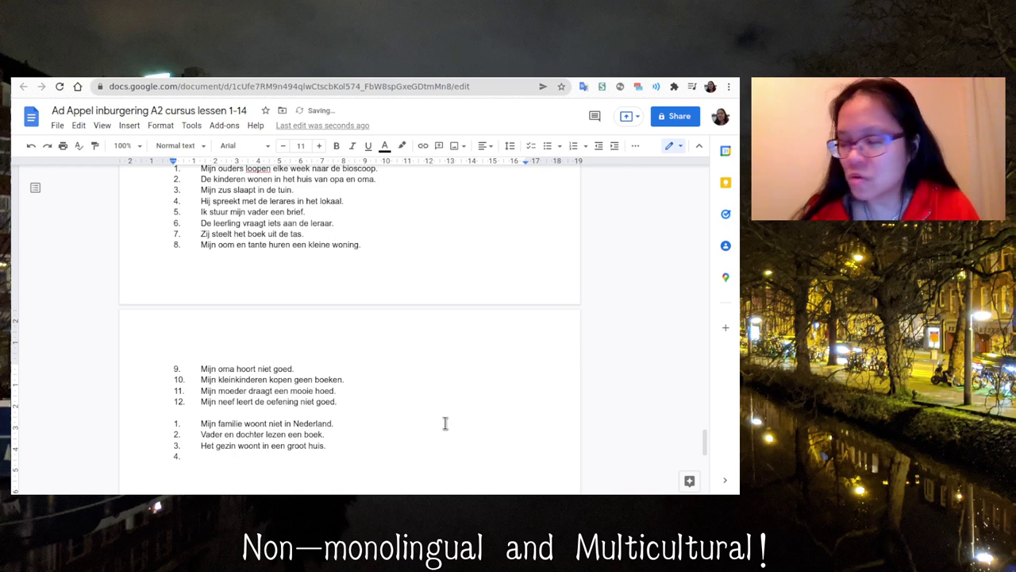
Step: Add sentence 4, "De school ligt dichtbij het park.", directly below sentence 3
text(De school )
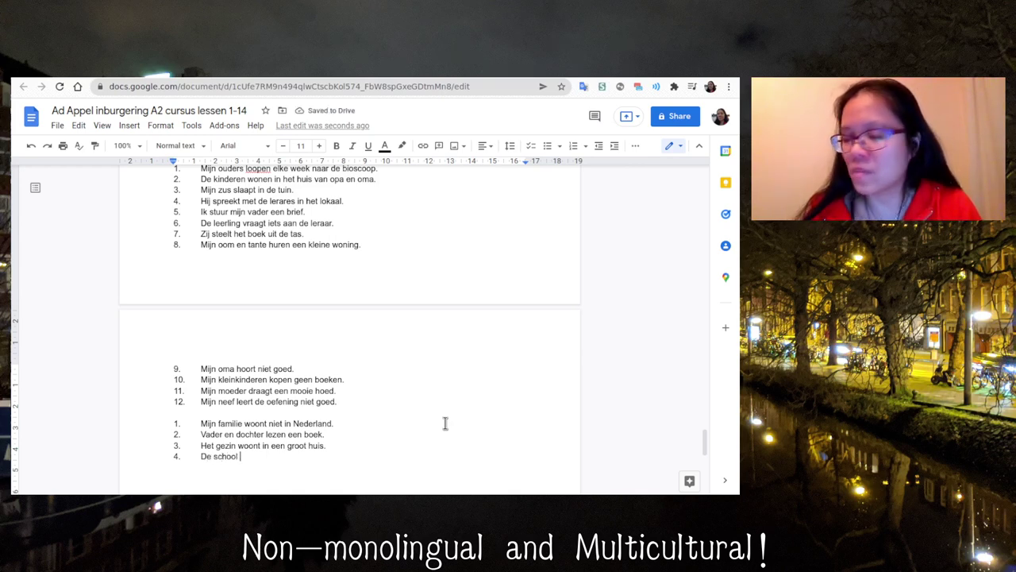
text(ligt op)
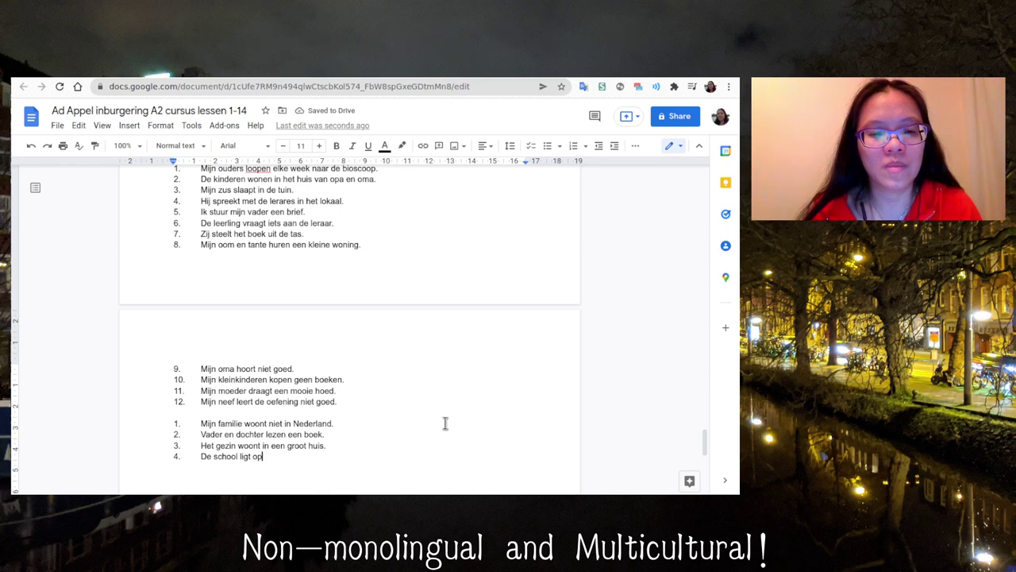
key(BackSpace)
key(BackSpace)
text(dicht)
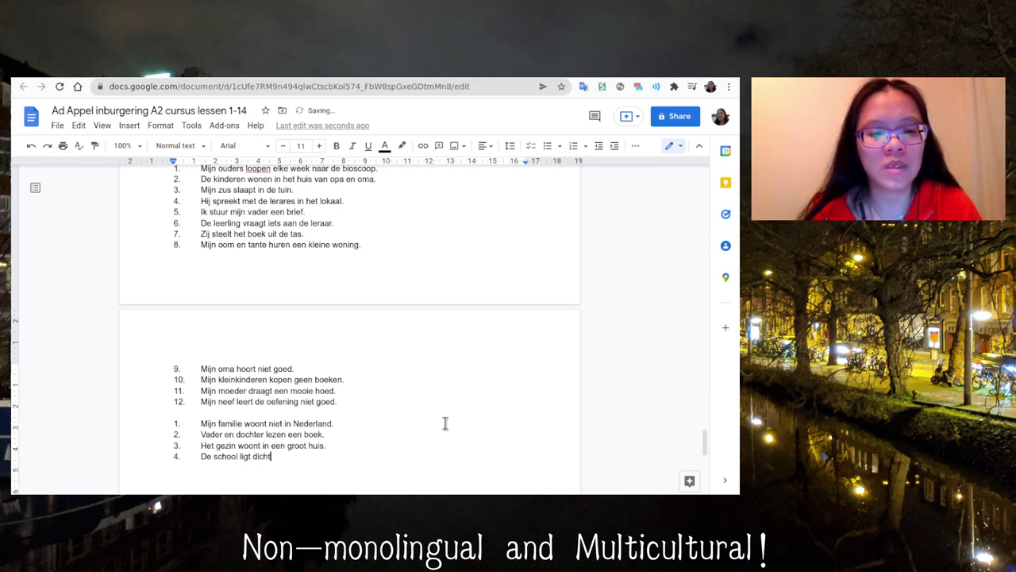
text(bij het park.)
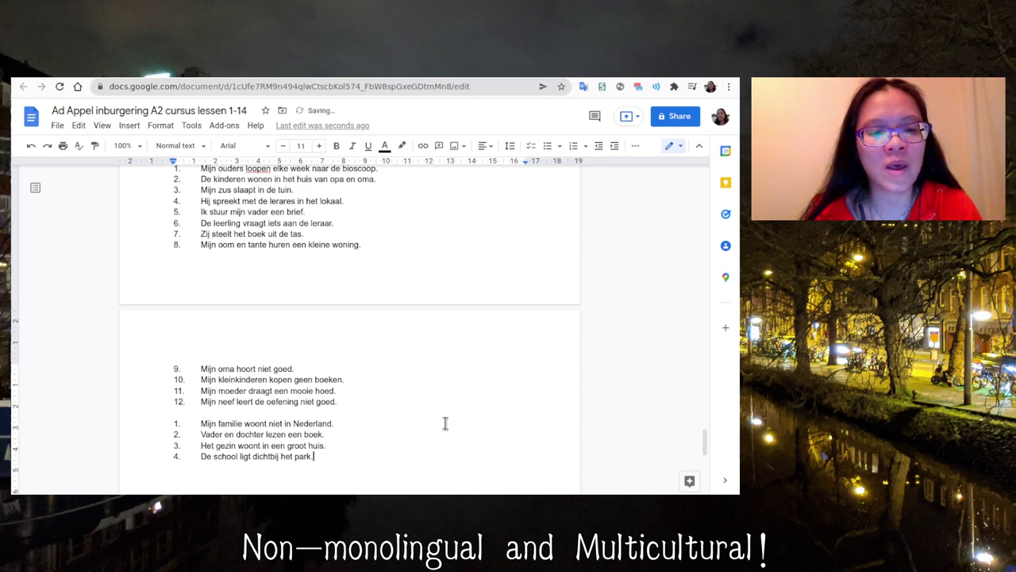
key(Return)
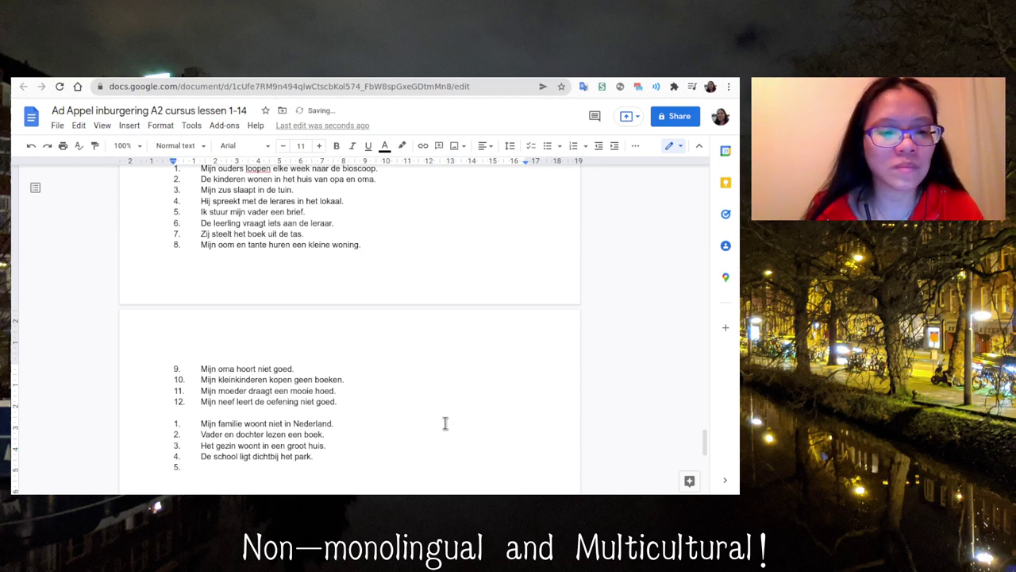
Step: Add sentence 5, "De broers spelen voetbal samen.", directly below sentence 4
text(De)
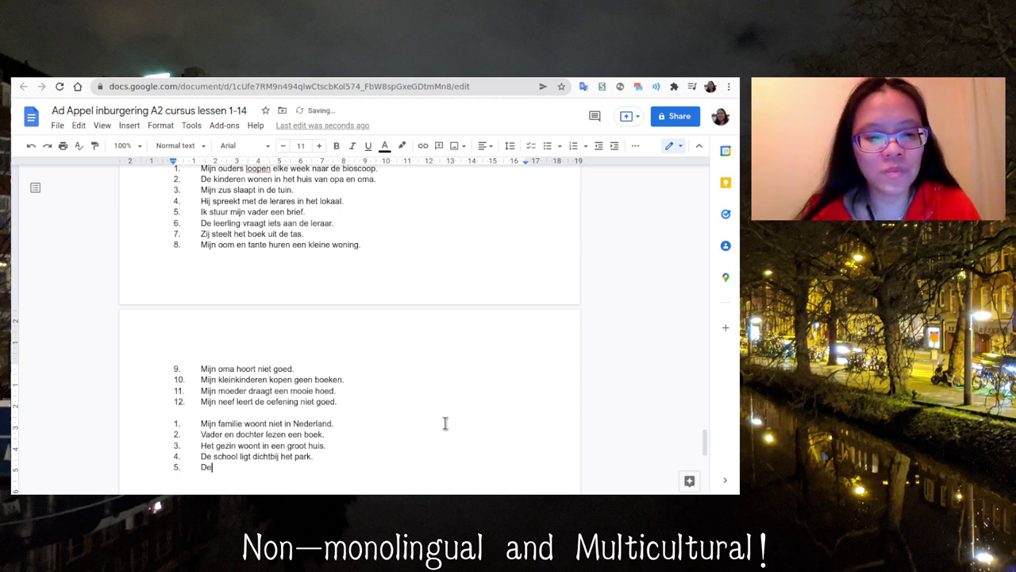
text( broers)
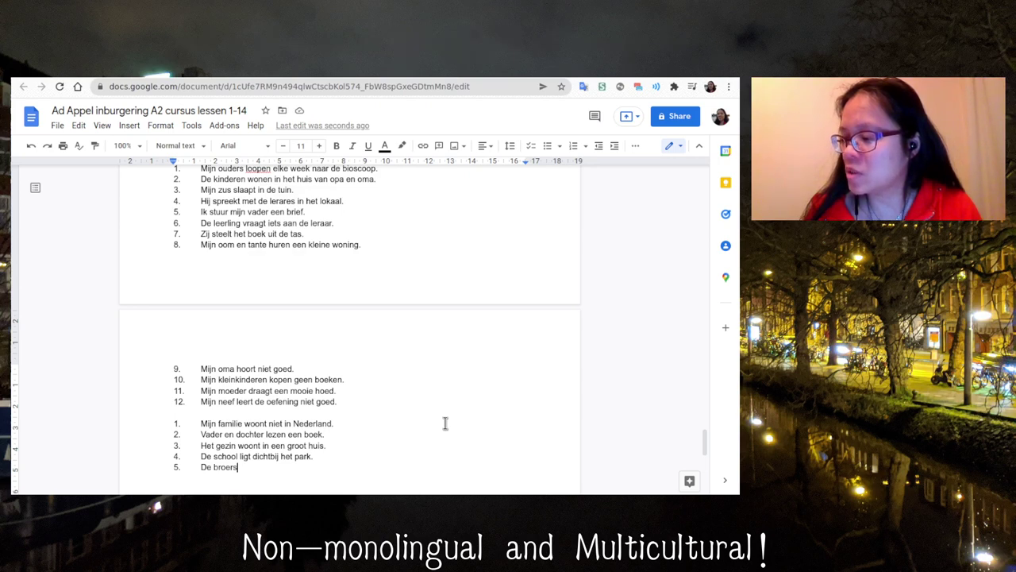
text(spelen )
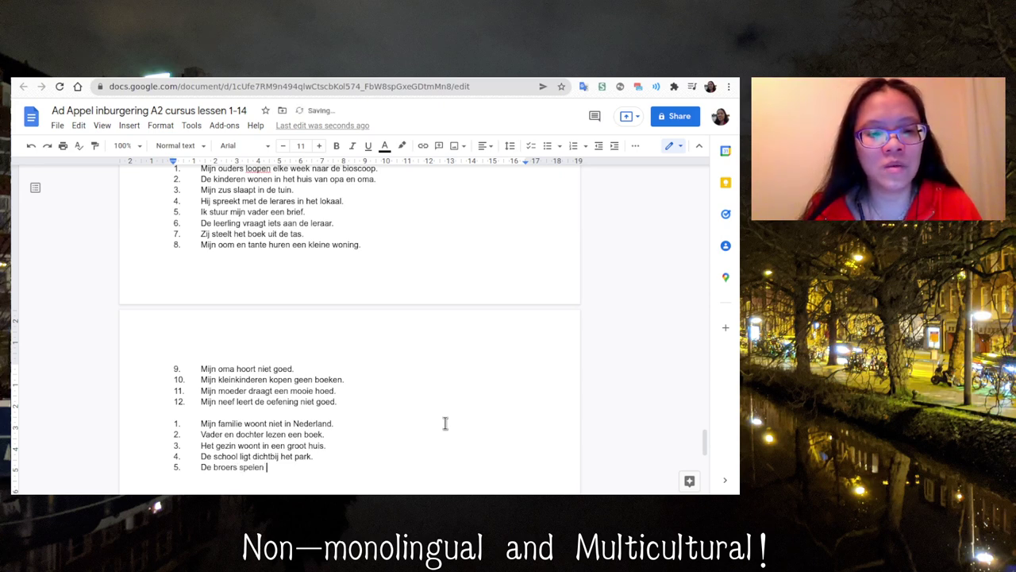
text(voetbal sa)
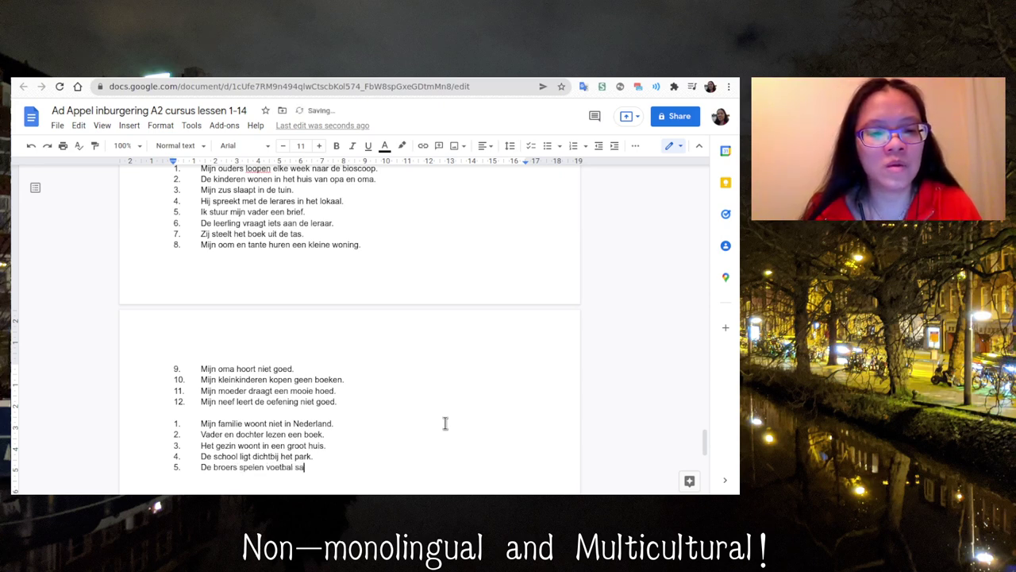
text(men.)
key(Return)
key(Return)
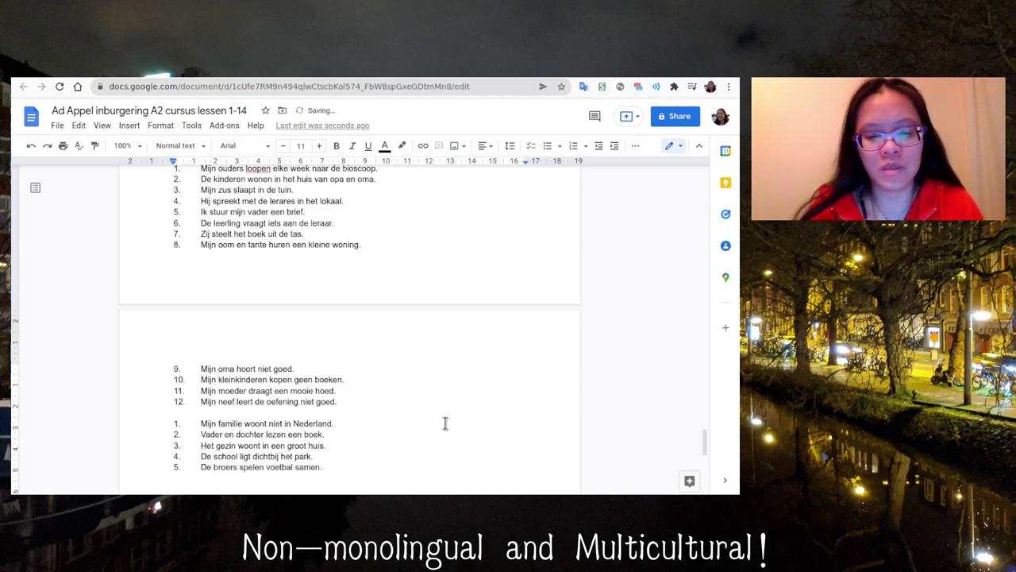
Step: Add sentence 6, "Mijn neef wilt ijsjes eten.", directly below sentence 5
text(6.)
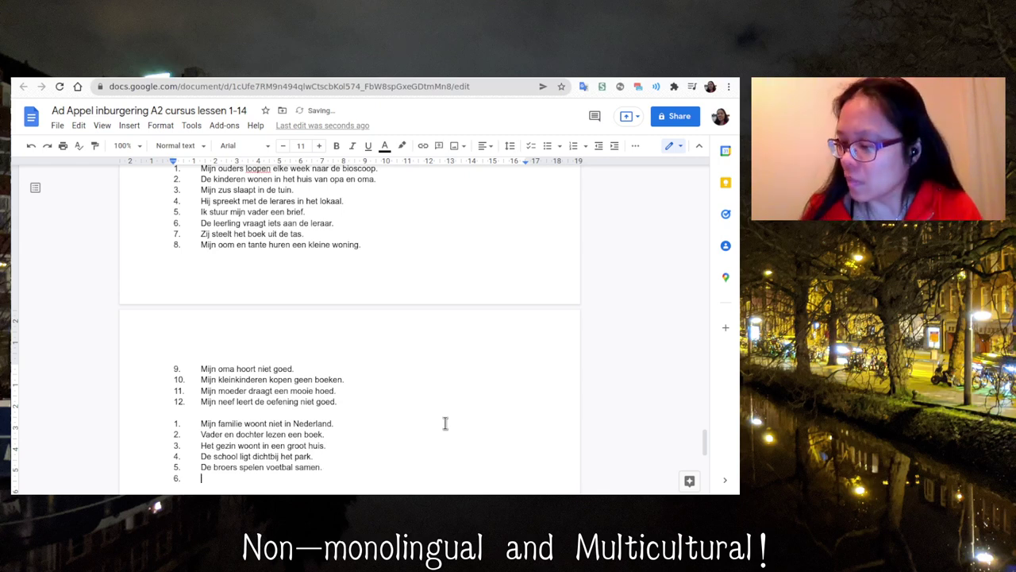
text(Mijn neef)
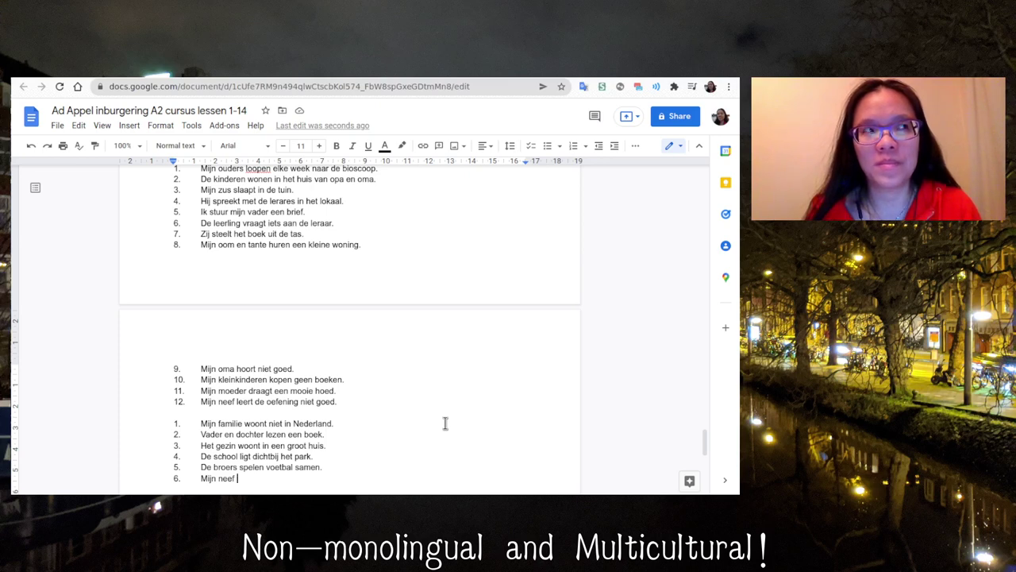
text(willen)
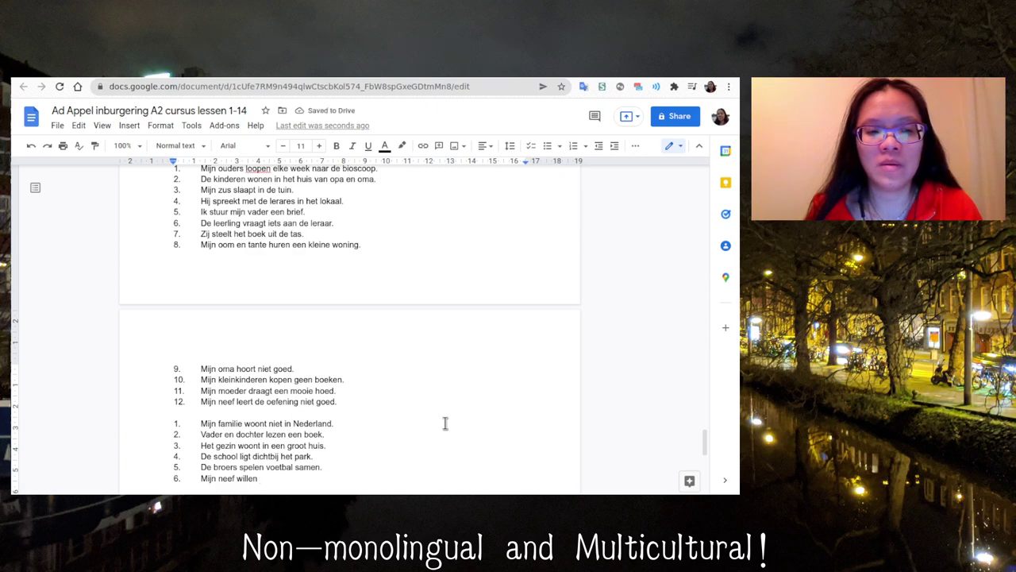
key(BackSpace)
key(BackSpace)
key(BackSpace)
key(BackSpace)
key(BackSpace)
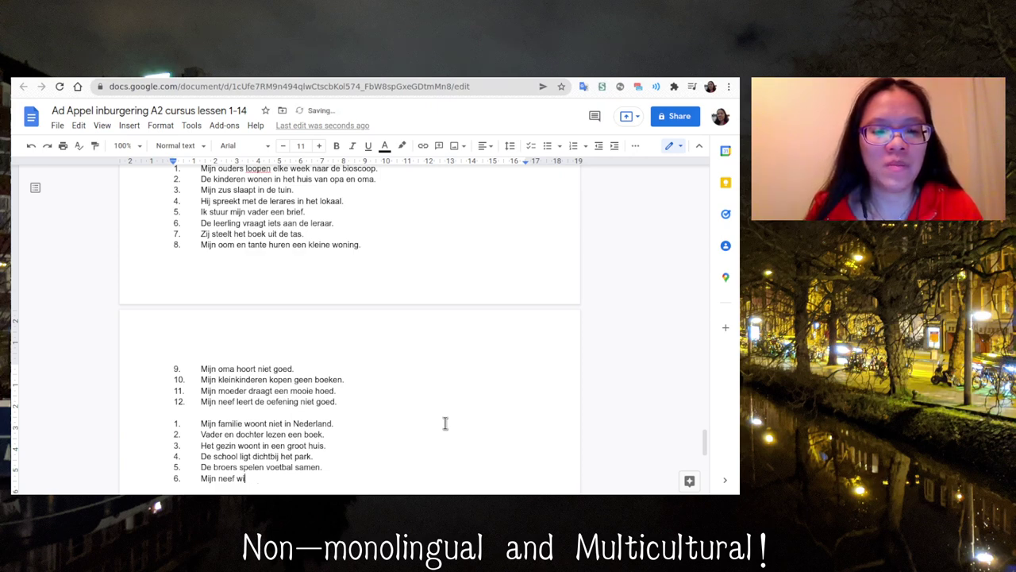
text(lt )
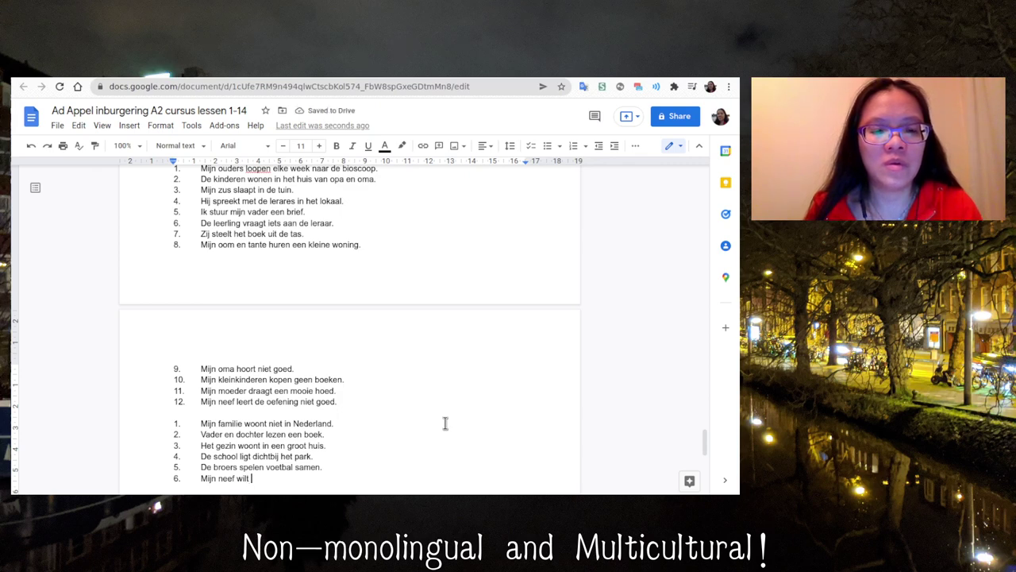
text(ijsjes )
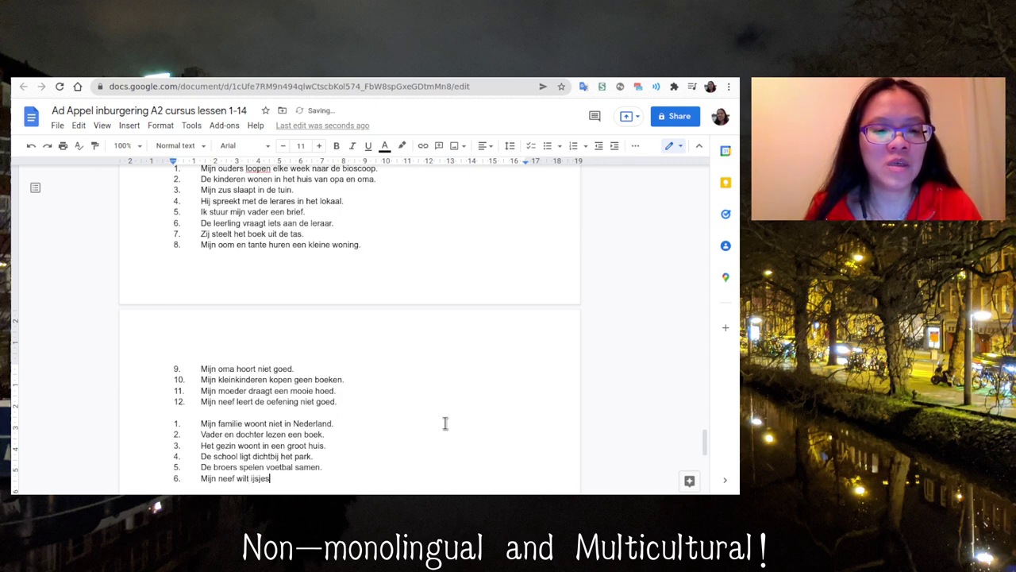
text(eten.)
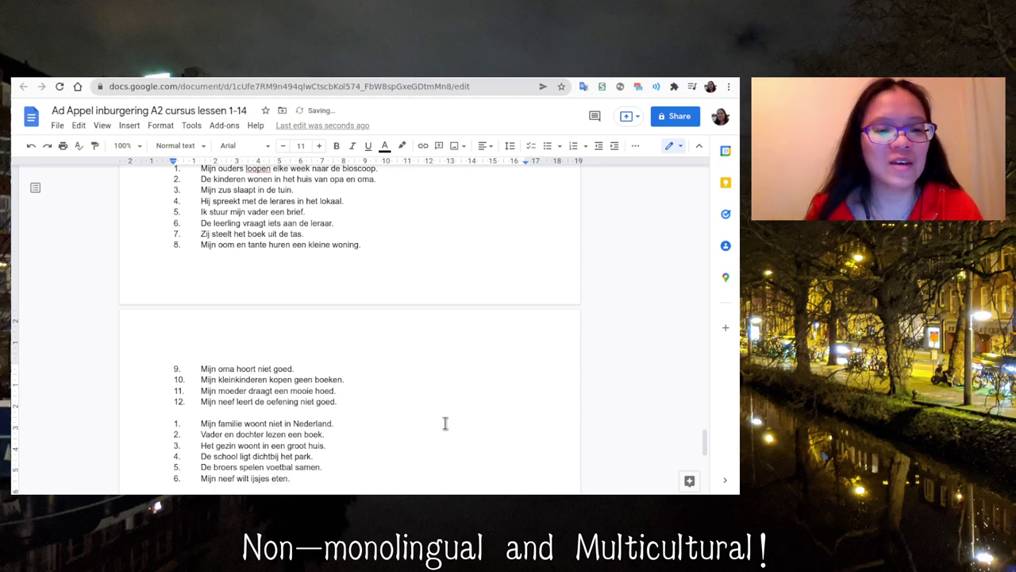
Step: Translate "Mijn neef wilt ijsjes eten" into English with the browser's Google Translate extension to check sentence 6
key(ctrl+shift+Left)
key(ctrl+shift+Left)
key(ctrl+shift+Left)
key(ctrl+shift+Left)
key(ctrl+shift+Left)
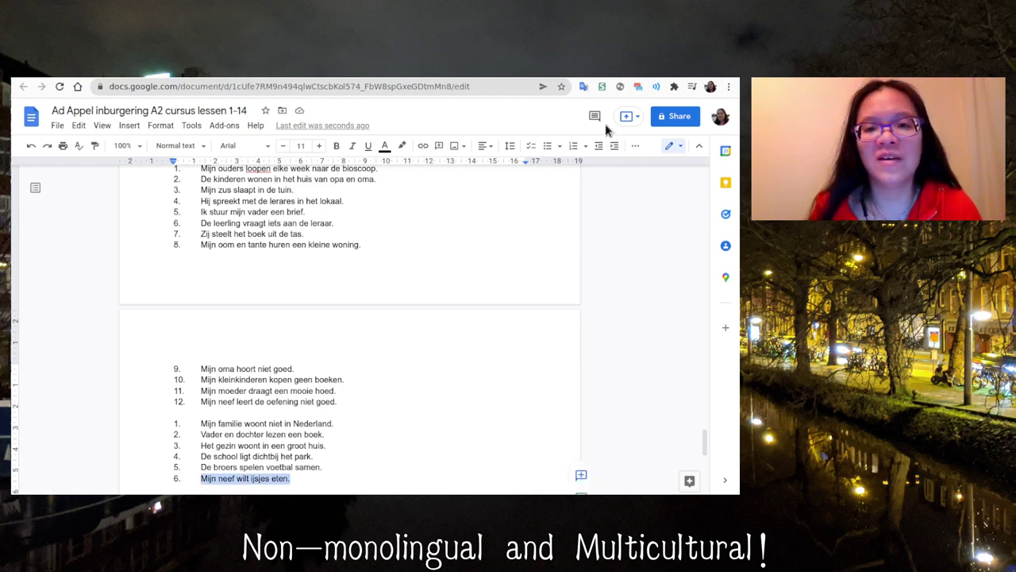
click(582, 86)
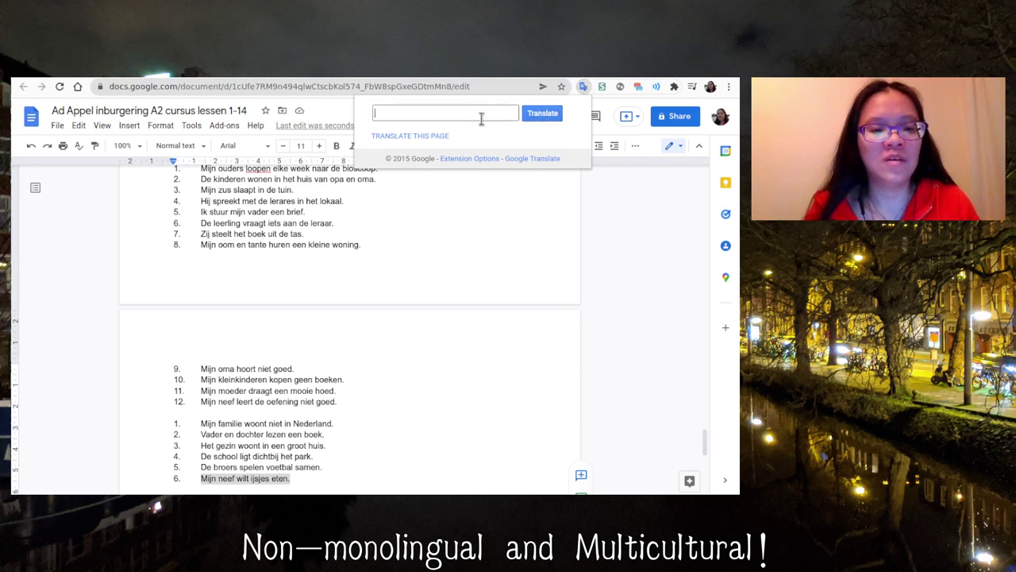
text(Mijn neef w)
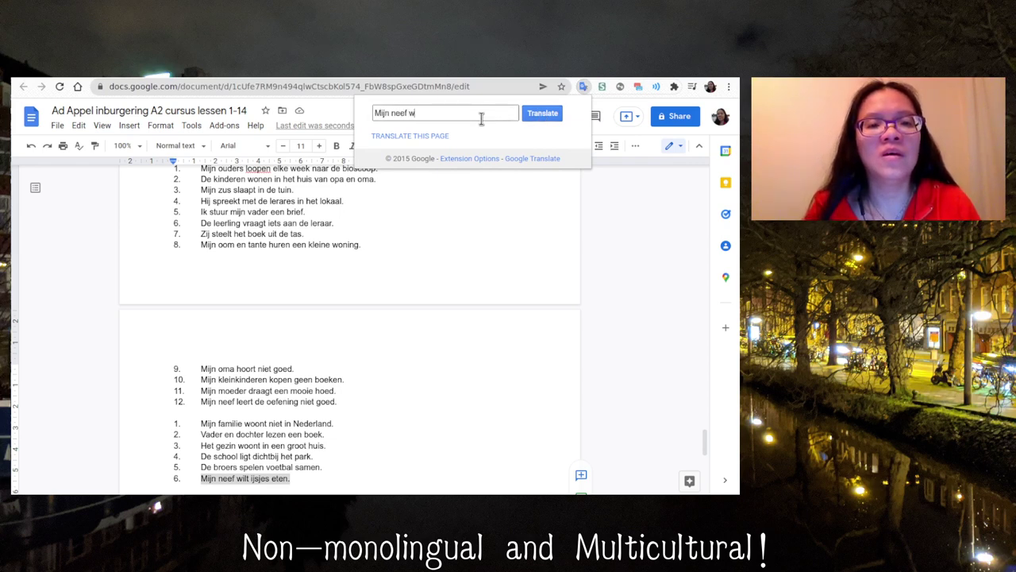
text(ilt is)
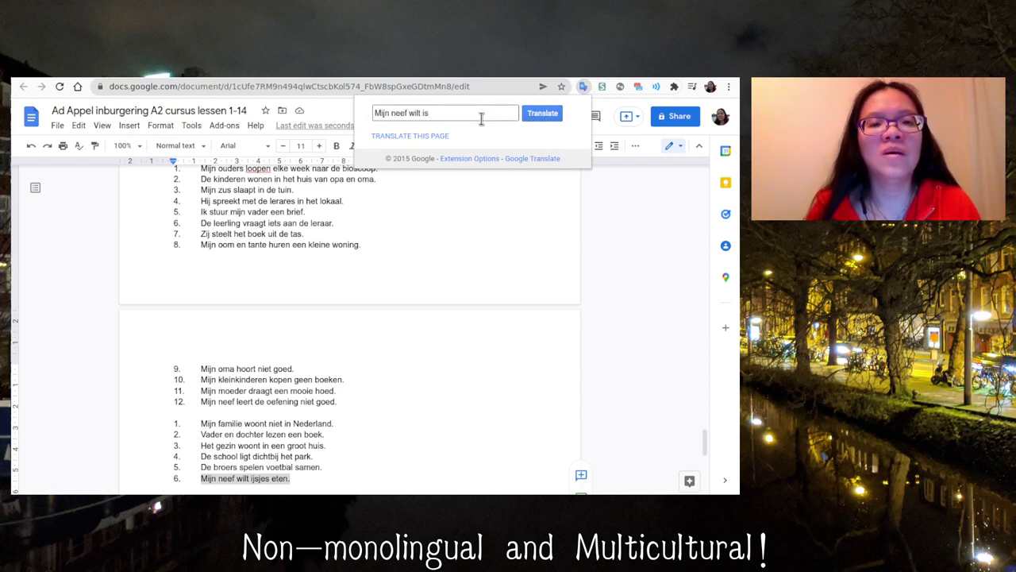
text(jsjes eten)
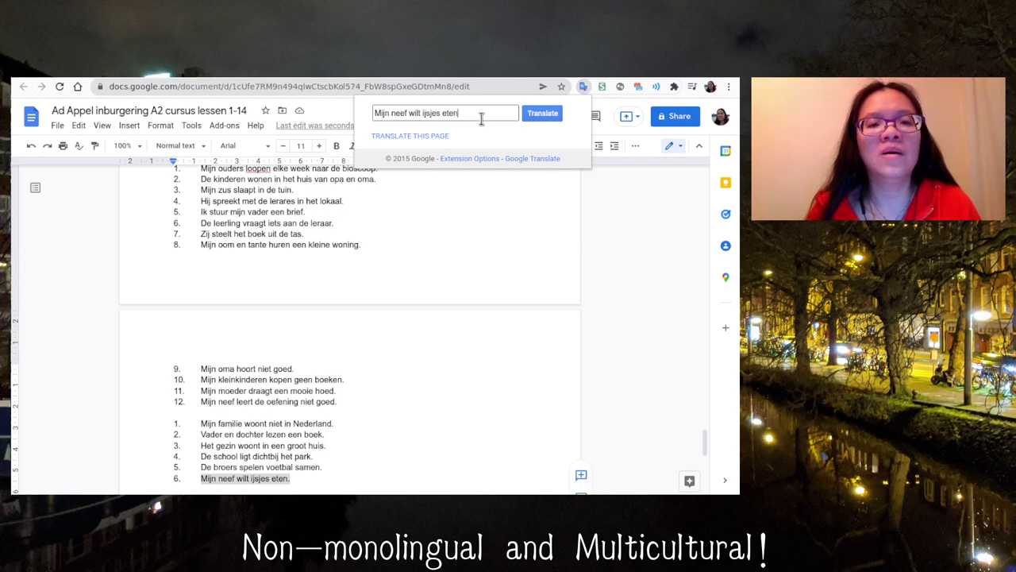
key(Return)
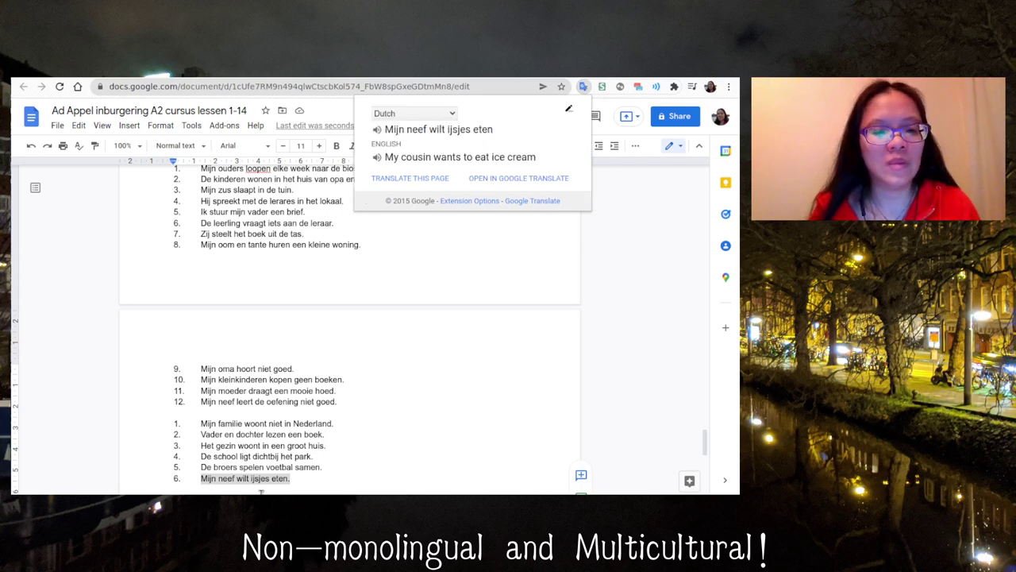
Step: Add sentence 7, "Mijn ouders komen uit China.", below sentence 6 and begin sentence 8 with "De kleinkinderen"
click(303, 487)
key(Return)
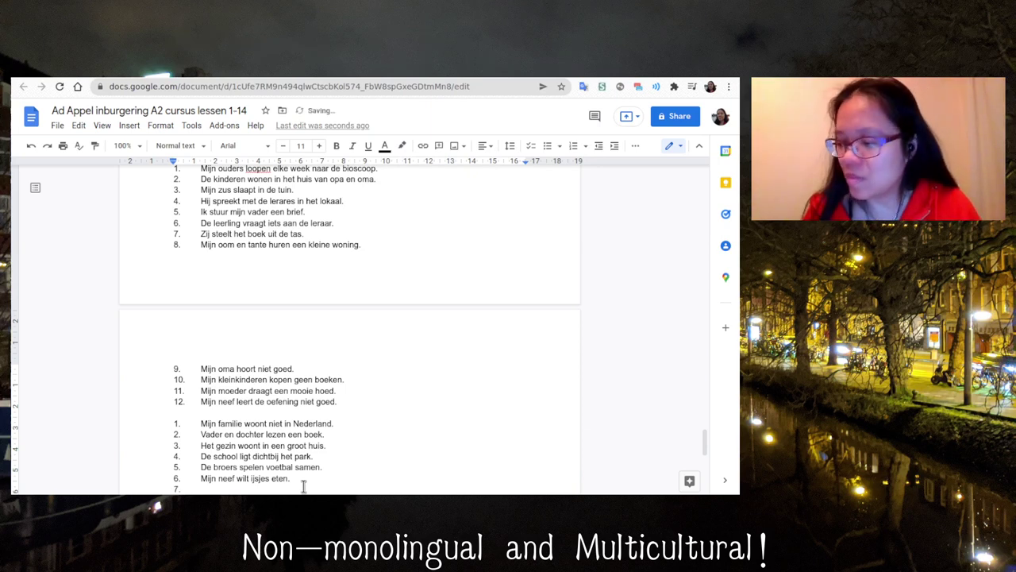
text(Mijn ouders)
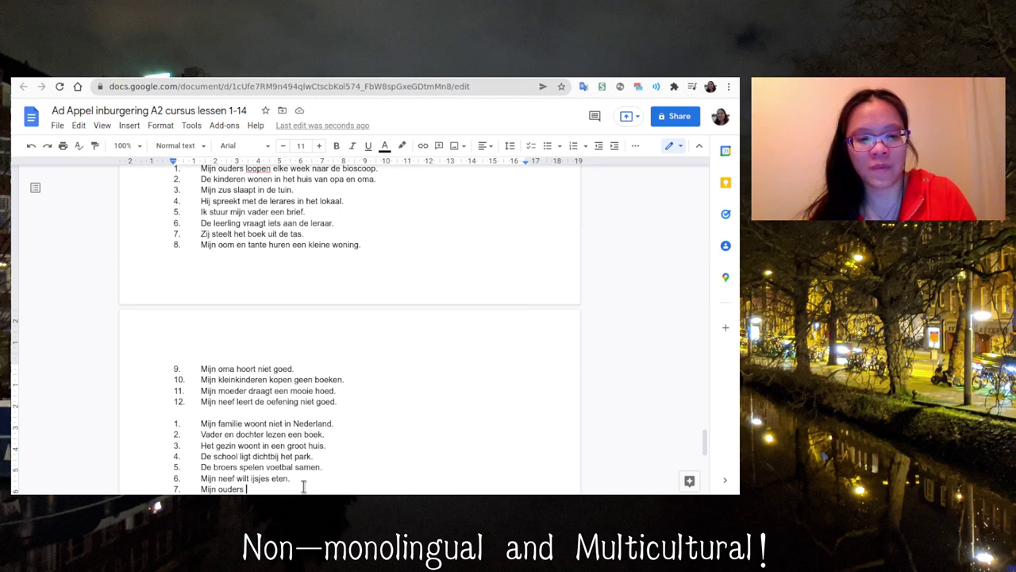
text(komen uit)
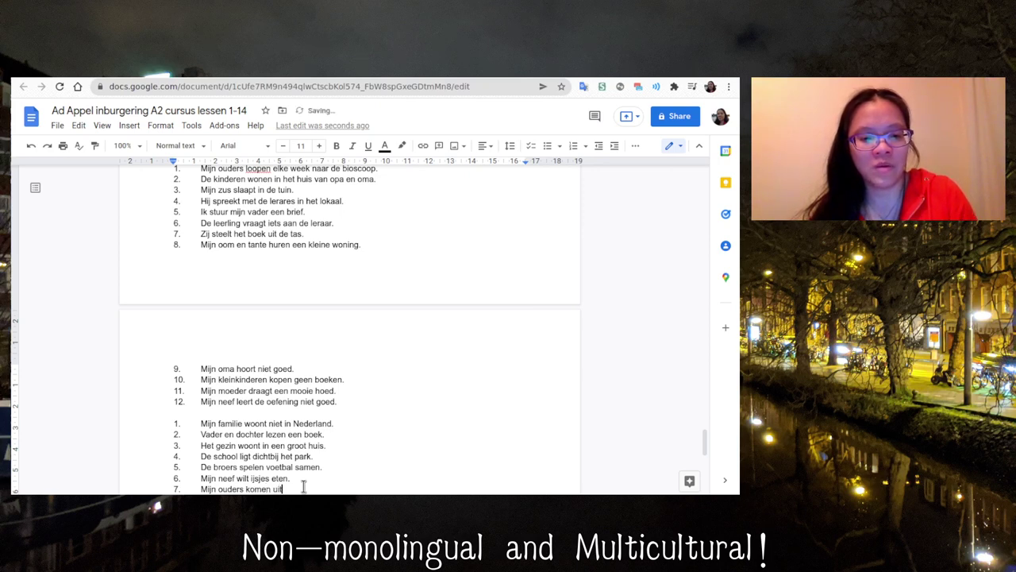
text( China.)
key(Return)
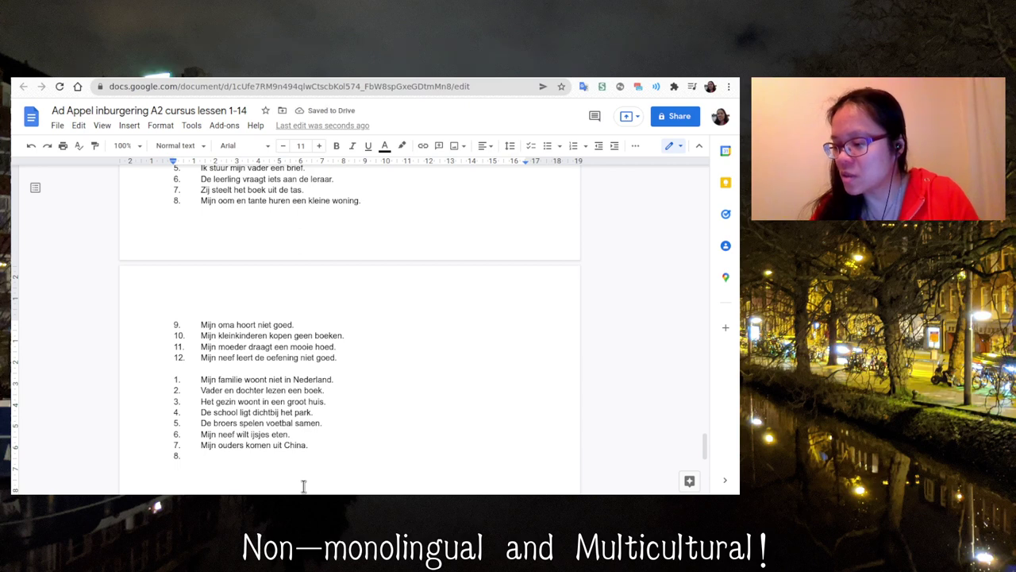
text(De kleinkinderen)
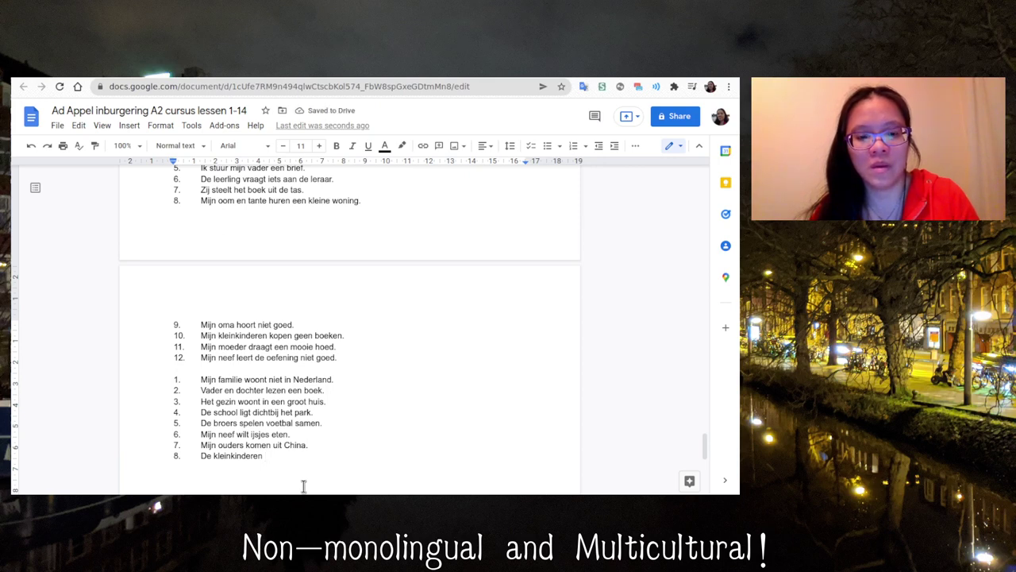
text(houden va)
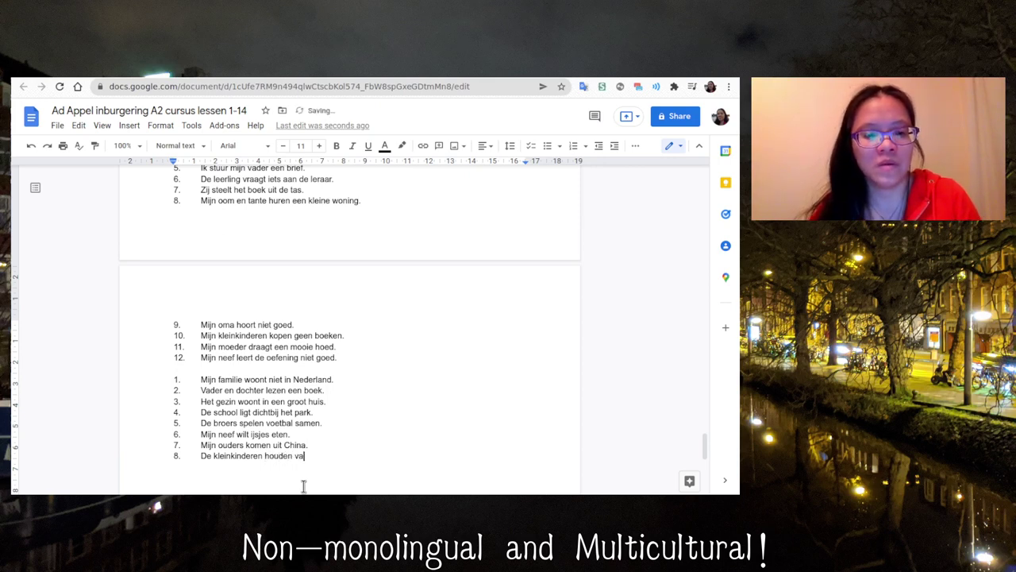
text(n )
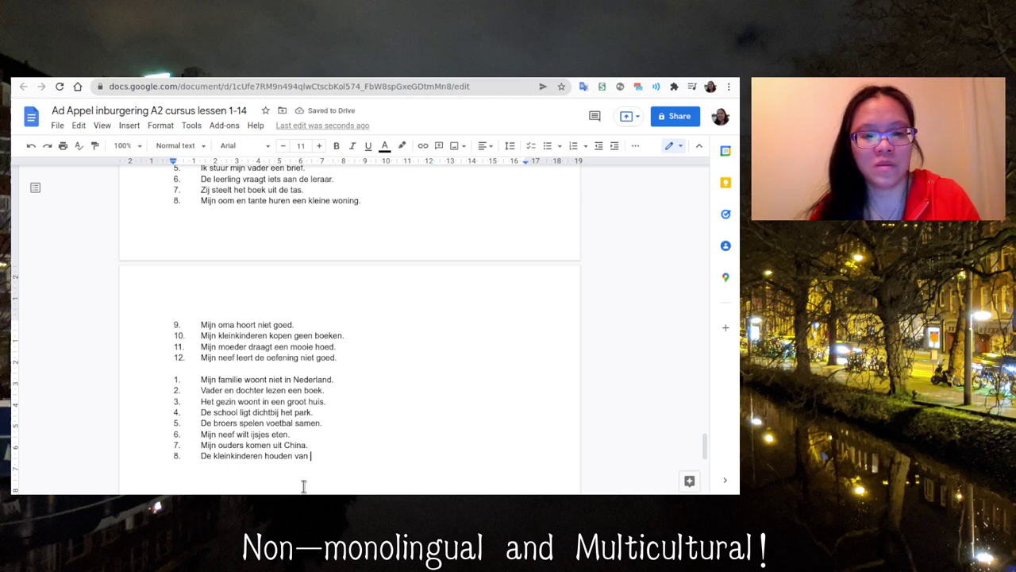
text(opa a)
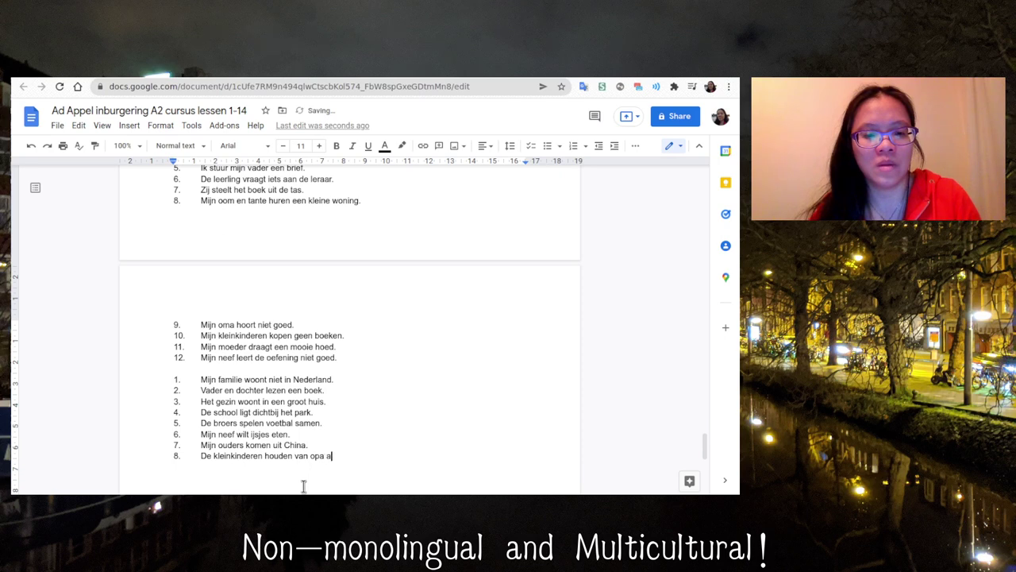
key(BackSpace)
text(en oma o)
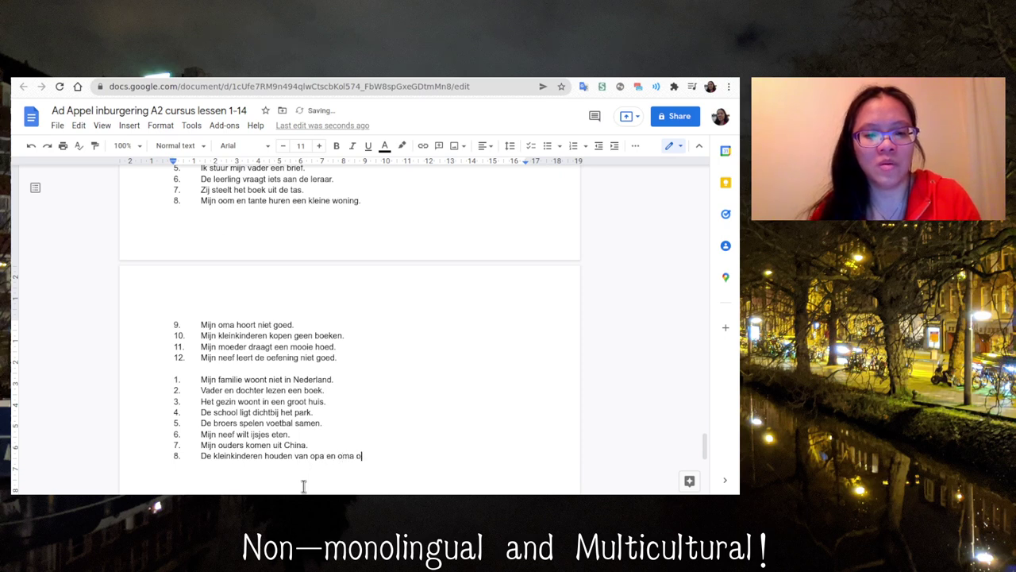
text(p)
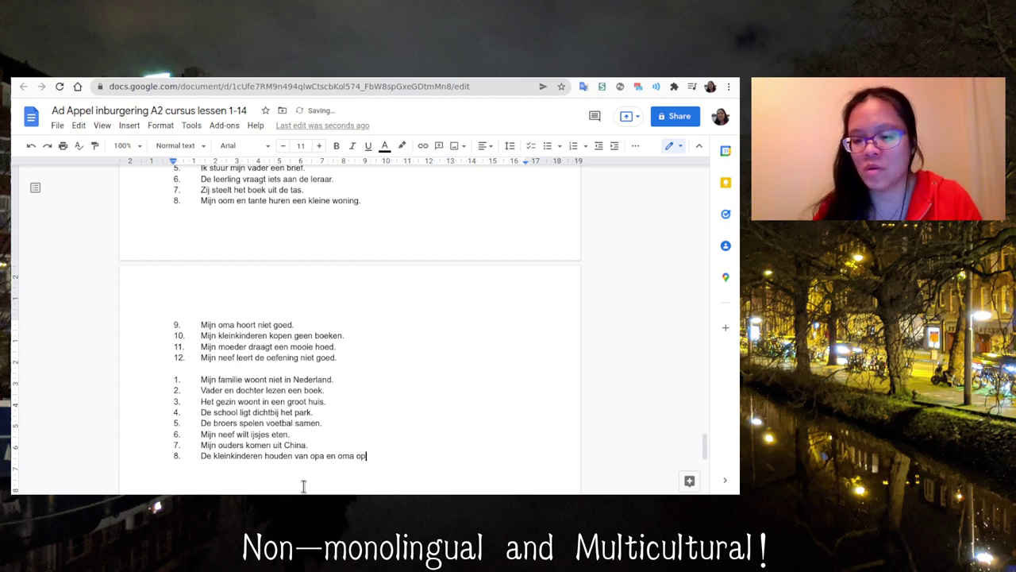
key(BackSpace)
key(BackSpace)
key(BackSpace)
key(BackSpace)
key(BackSpace)
key(BackSpace)
key(BackSpace)
key(BackSpace)
key(BackSpace)
key(BackSpace)
key(BackSpace)
key(BackSpace)
key(BackSpace)
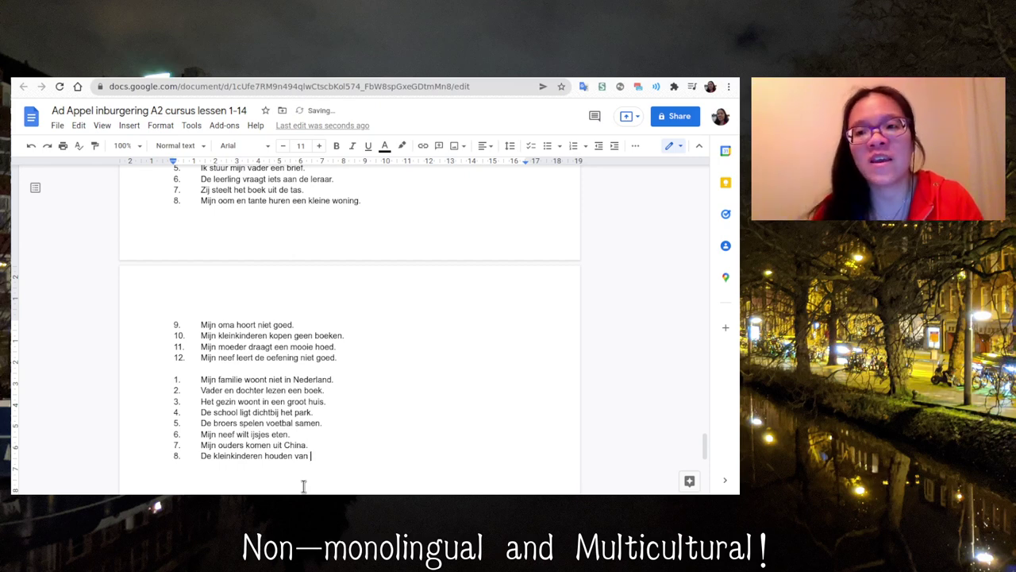
key(BackSpace)
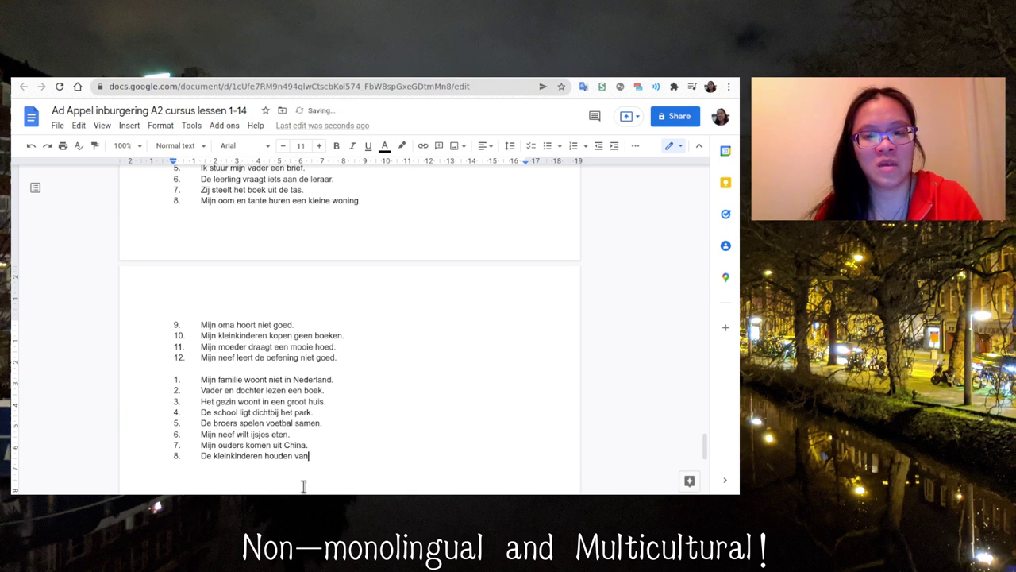
key(BackSpace)
key(BackSpace)
key(BackSpace)
key(BackSpace)
key(BackSpace)
key(BackSpace)
key(BackSpace)
key(BackSpace)
key(BackSpace)
key(BackSpace)
key(BackSpace)
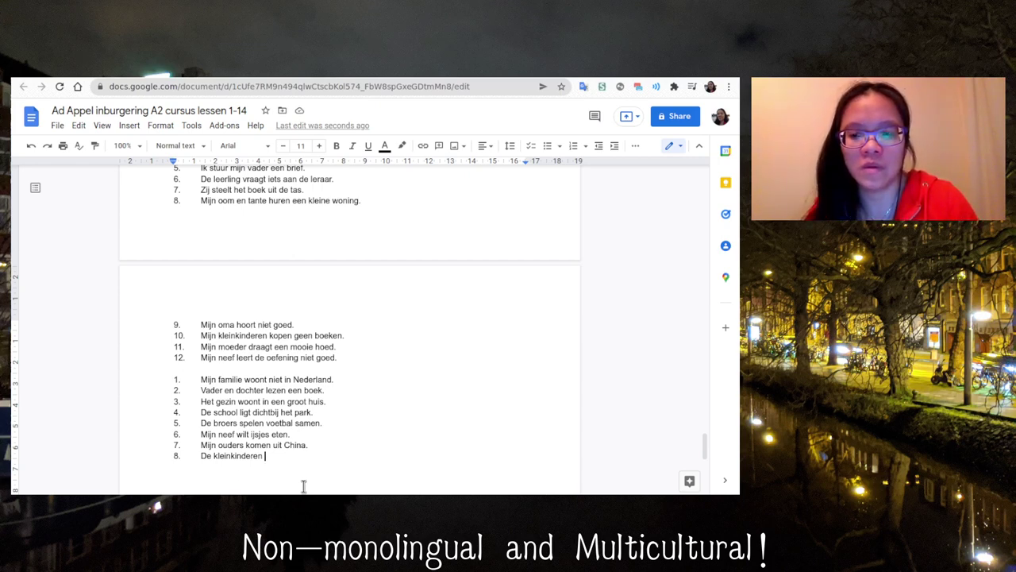
Step: Complete sentence 8 after "De kleinkinderen" with "houden van opa en oma op bezoek."
text(houd)
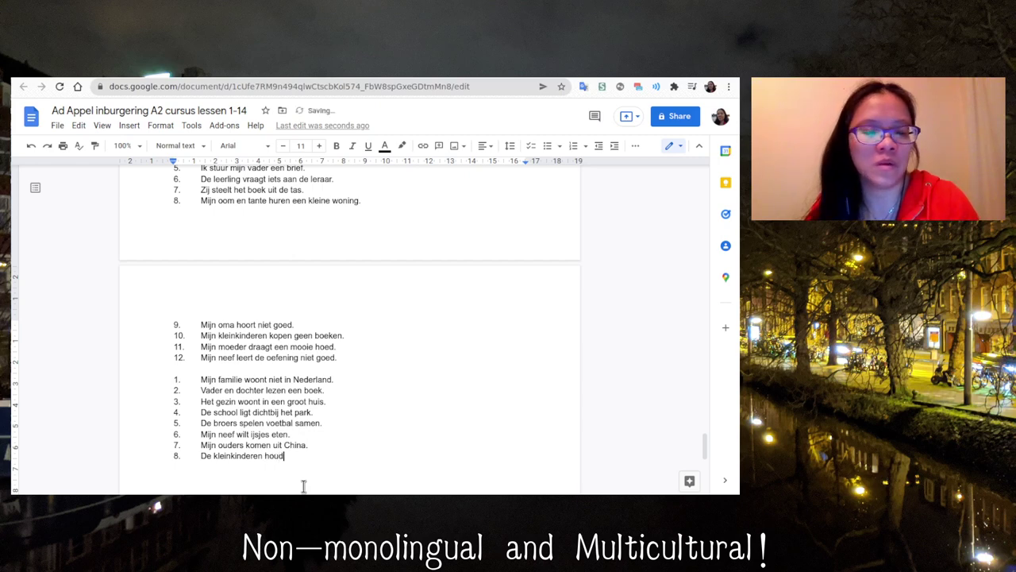
text(en van op )
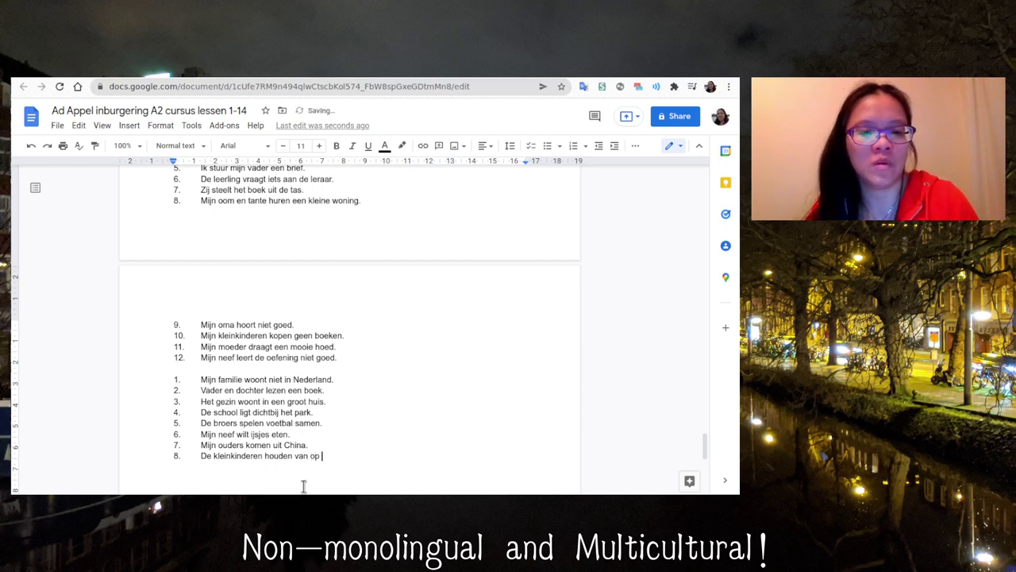
text(be)
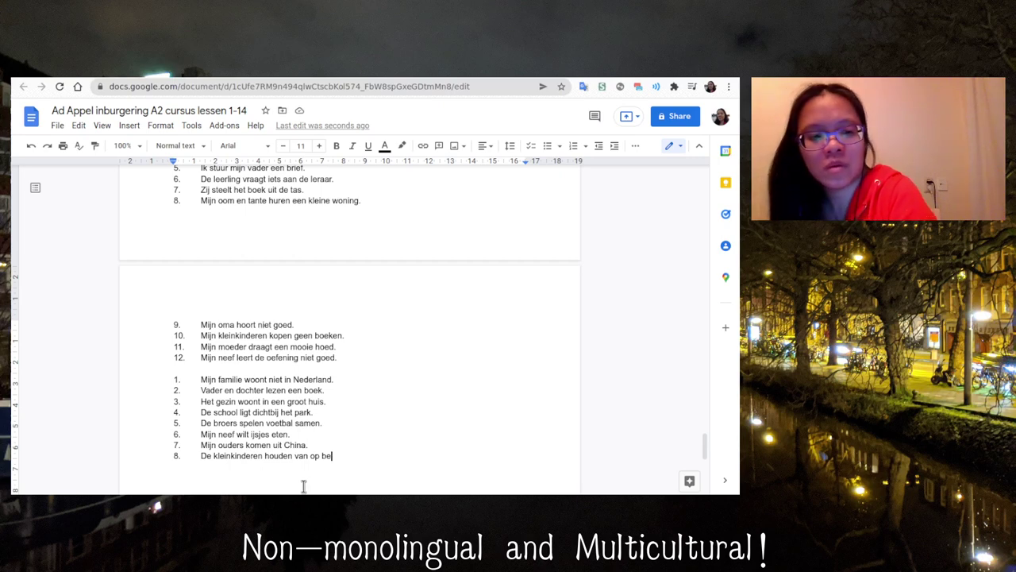
key(BackSpace)
key(BackSpace)
key(BackSpace)
key(BackSpace)
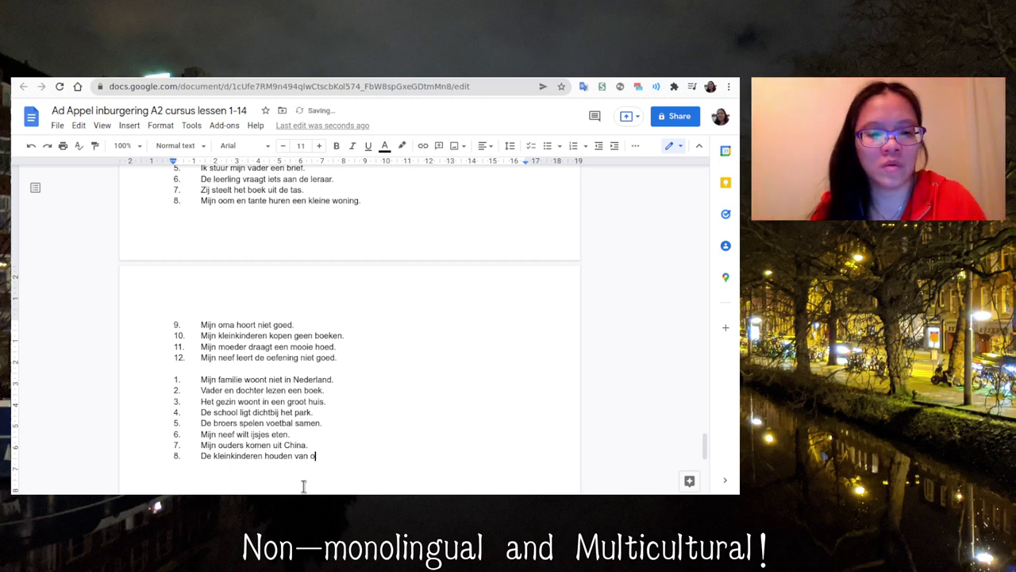
key(BackSpace)
text(opa )
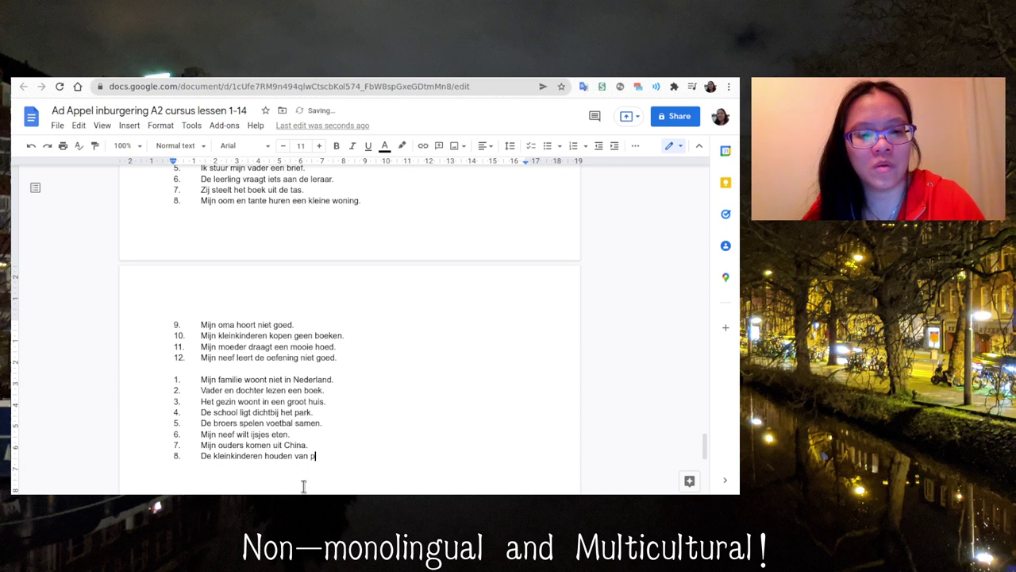
text(en )
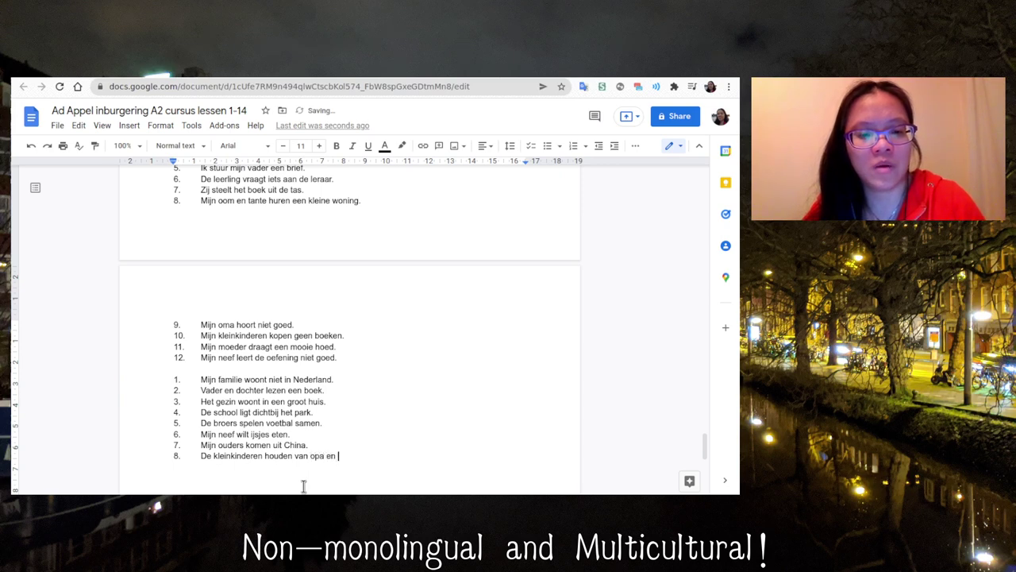
text(oma op bezoek.)
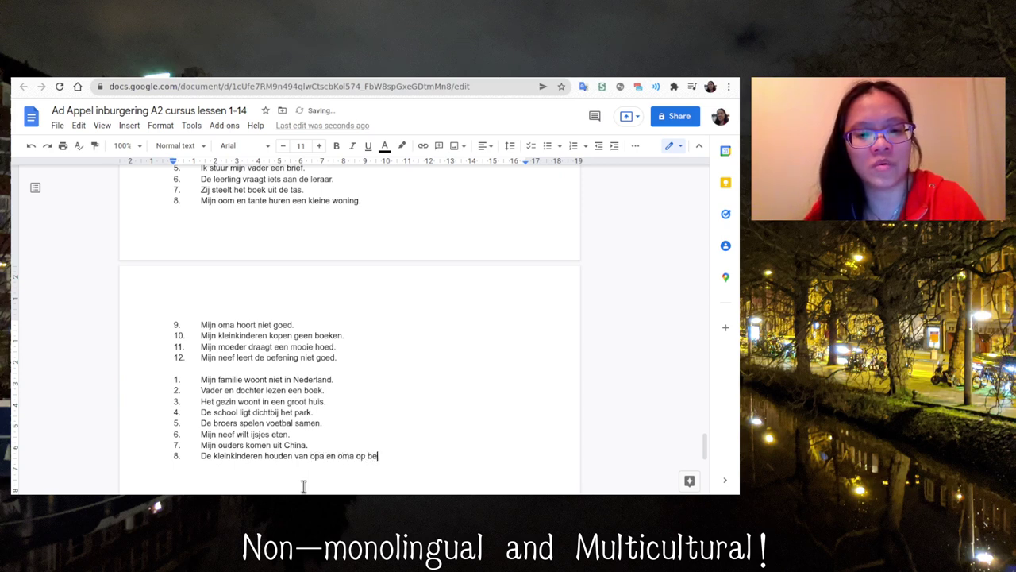
Step: Translate "De kleinkinderen houden van opa en oma" into English with the browser's Google Translate extension to check the first part of sentence 8
key(ctrl+shift+Left)
key(ctrl+shift+Left)
key(ctrl+shift+Left)
key(ctrl+shift+Left)
key(ctrl+shift+Left)
key(ctrl+shift+Left)
key(ctrl+shift+Left)
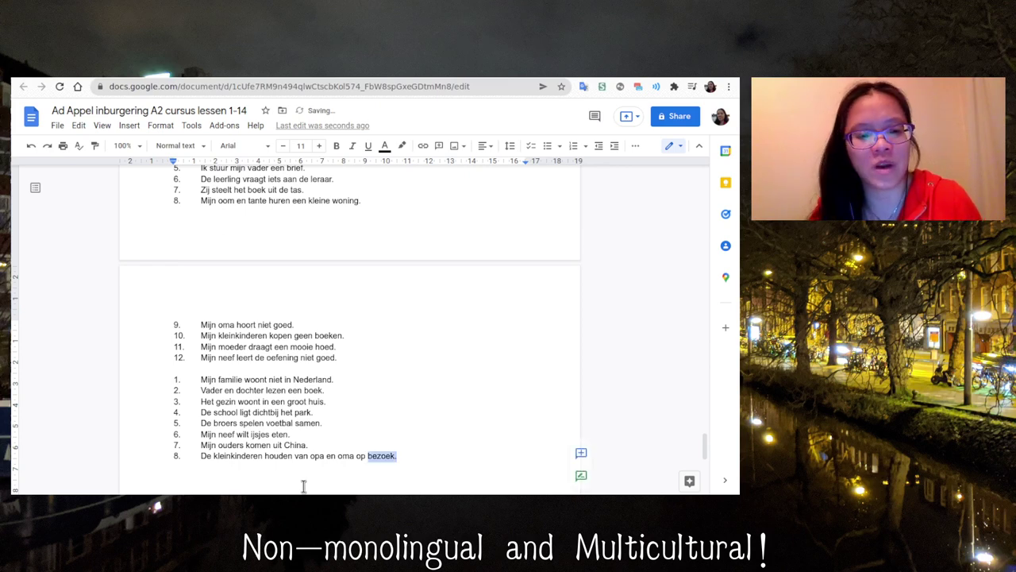
key(ctrl+shift+Left)
key(ctrl+shift+Left)
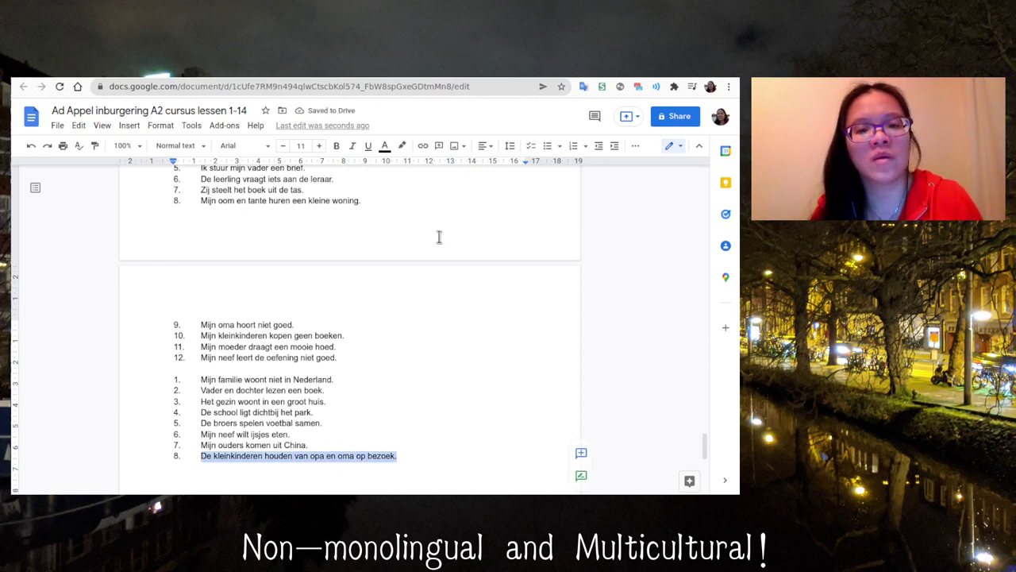
click(582, 87)
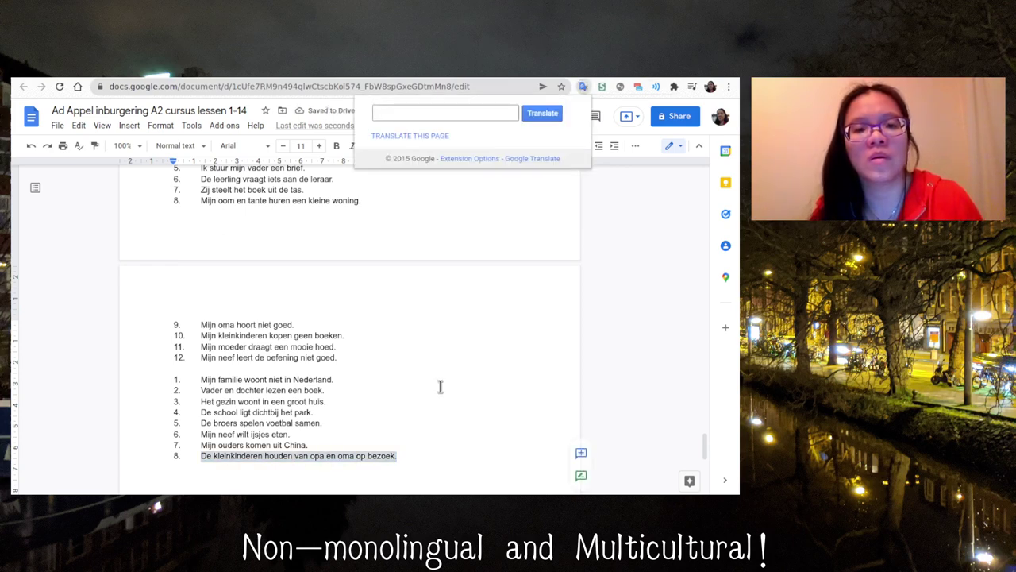
text(De)
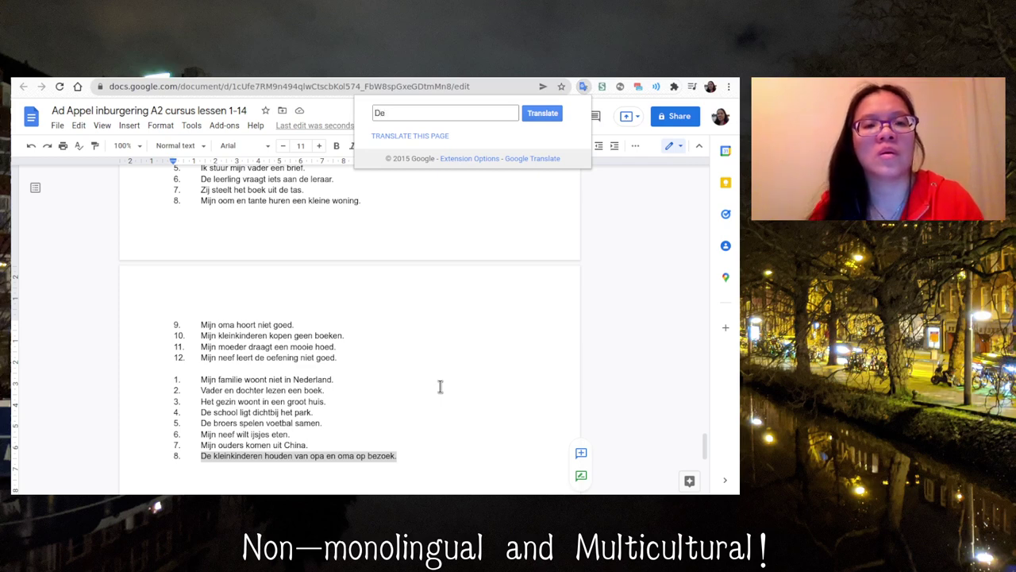
text(k kleinkin)
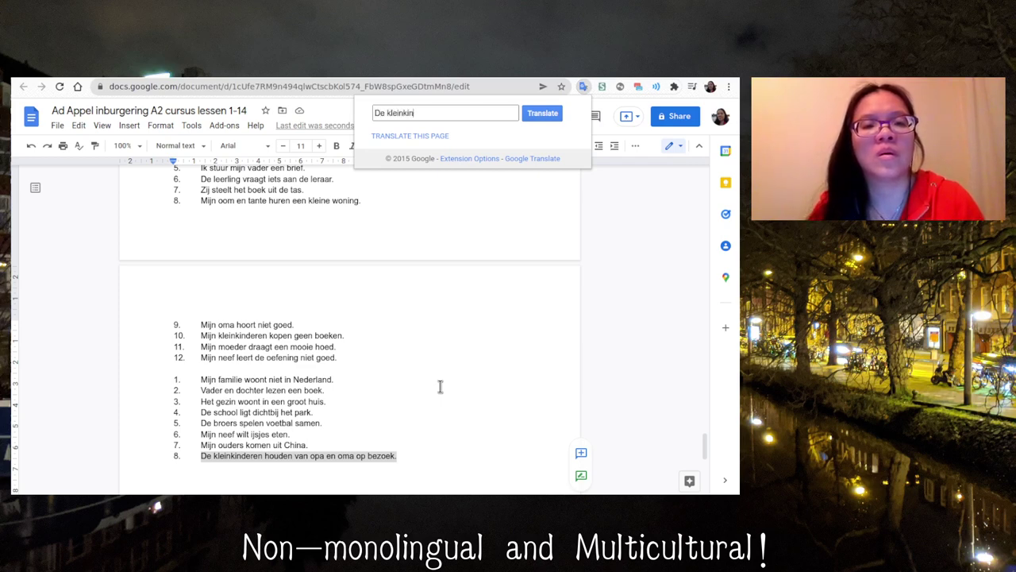
text(deren houde)
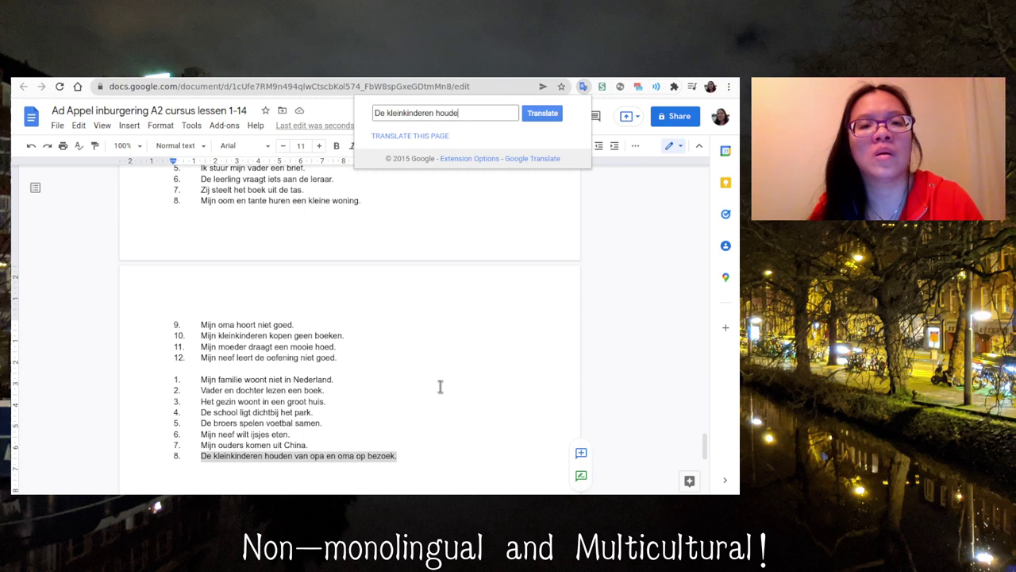
text(n)
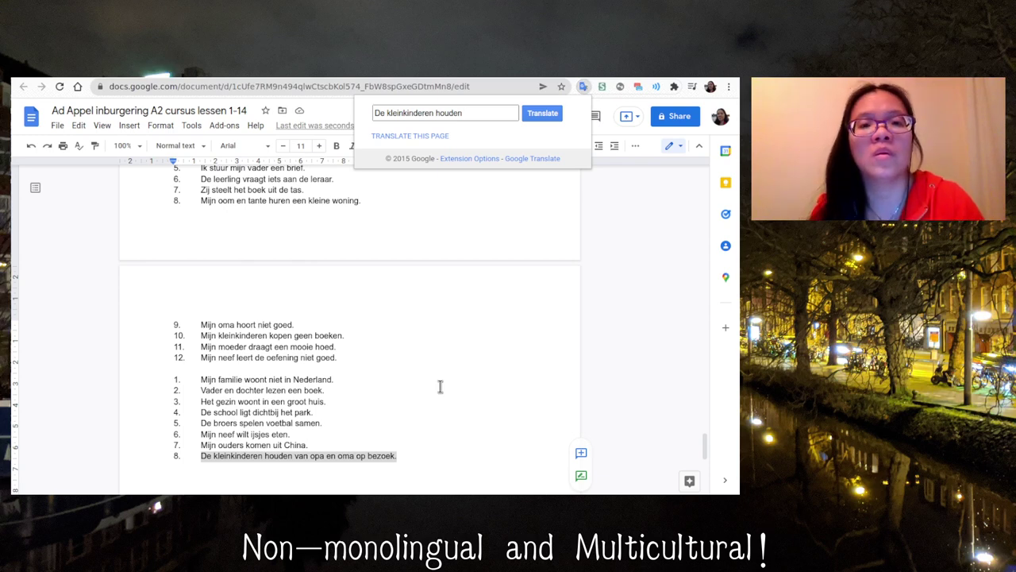
text(v)
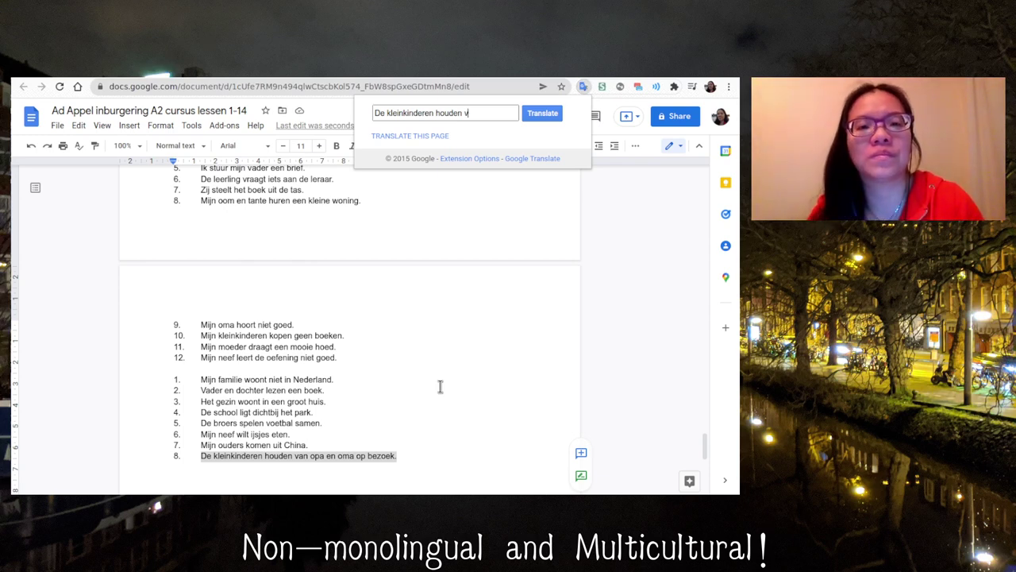
text(an opa )
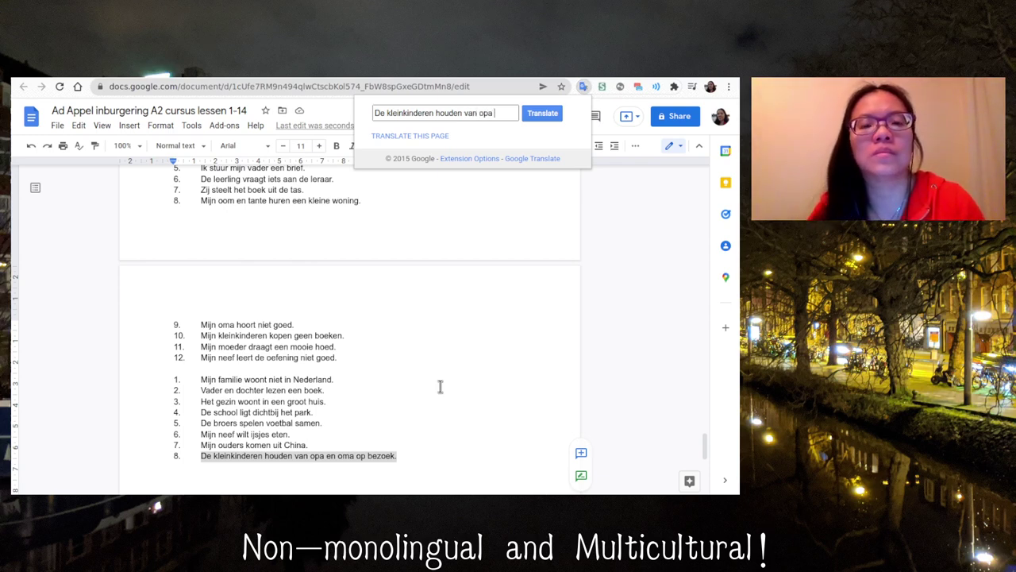
text(en om)
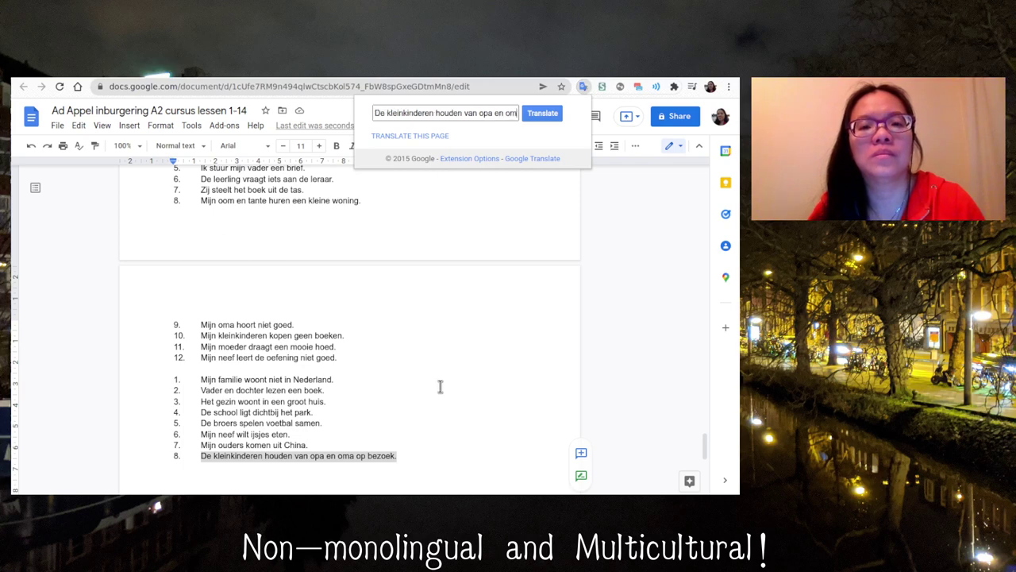
text(a)
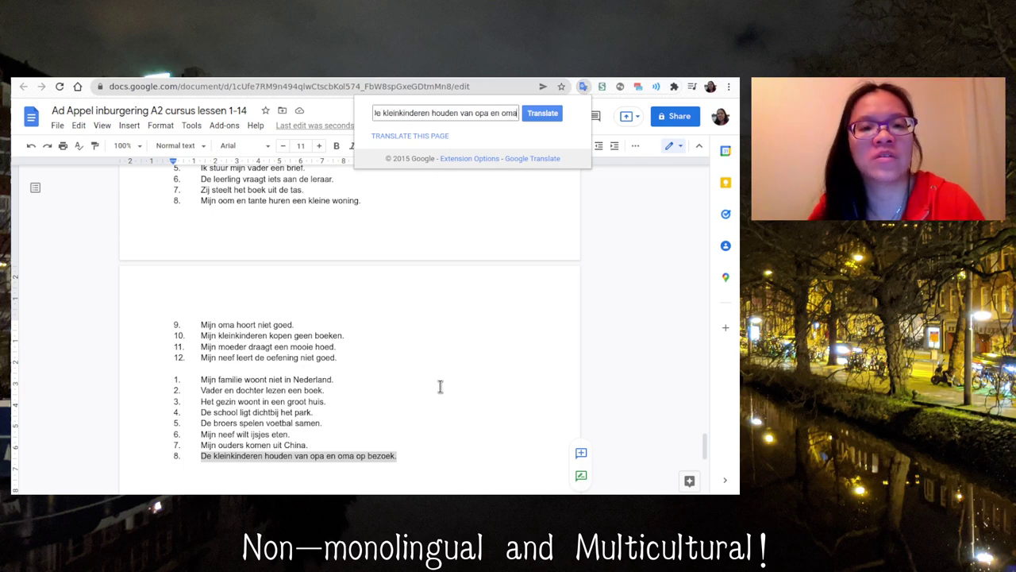
key(Return)
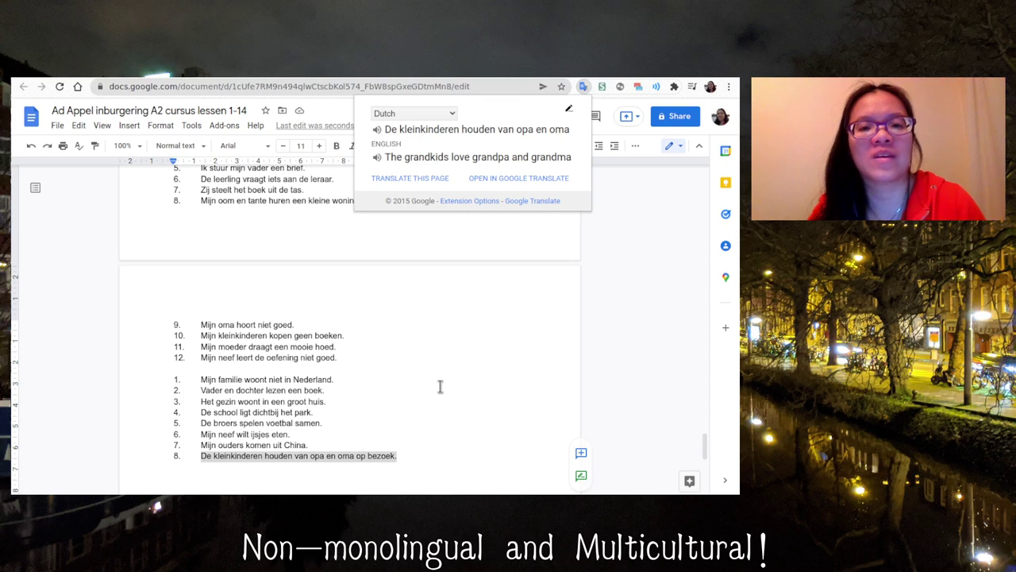
Step: Translate the full sentence "de kleinkinderen houden van opa en oma op bezoek" into English with the translation extension
click(568, 111)
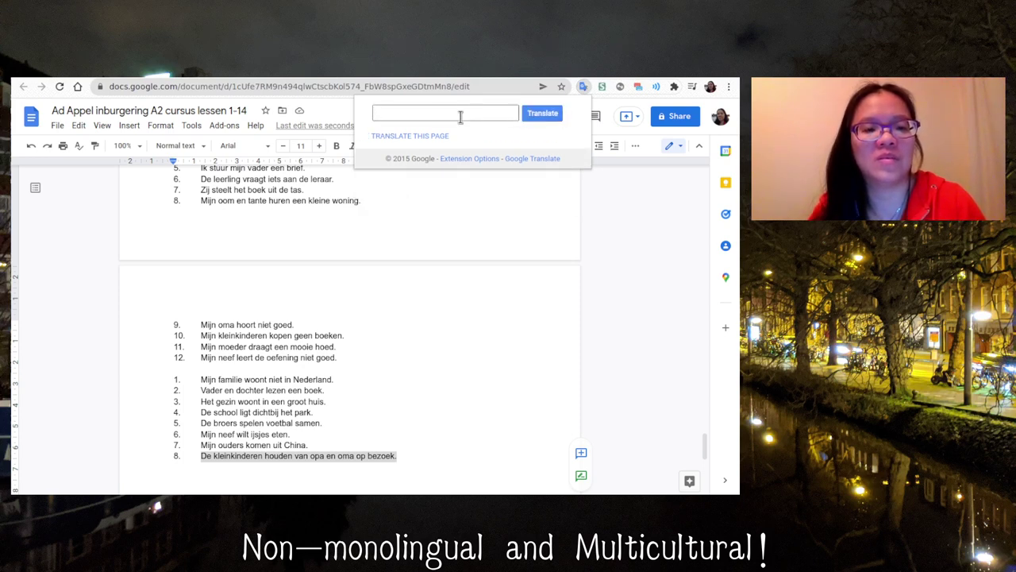
text(de klein)
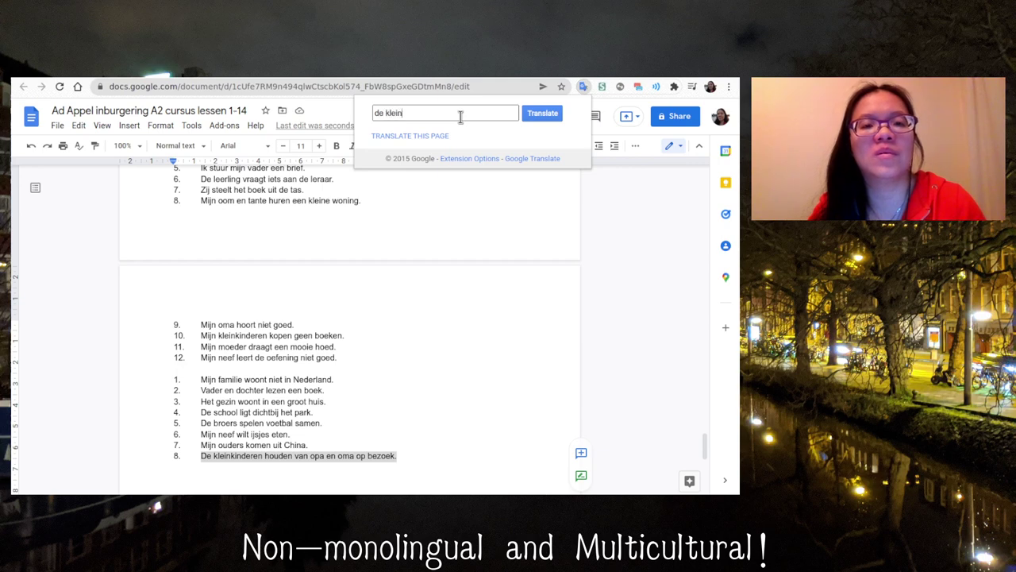
text(kinderen houden)
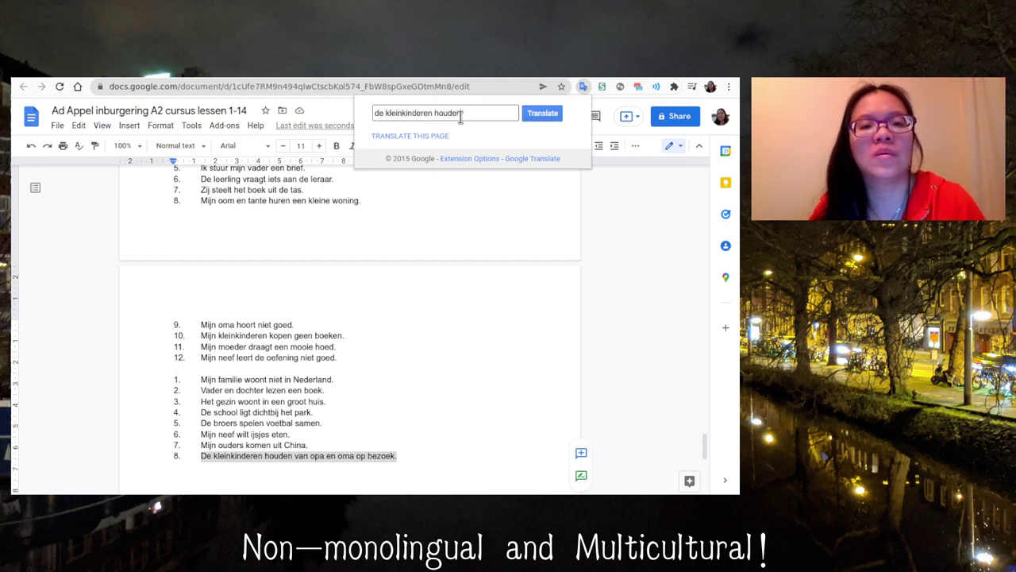
text( van opa )
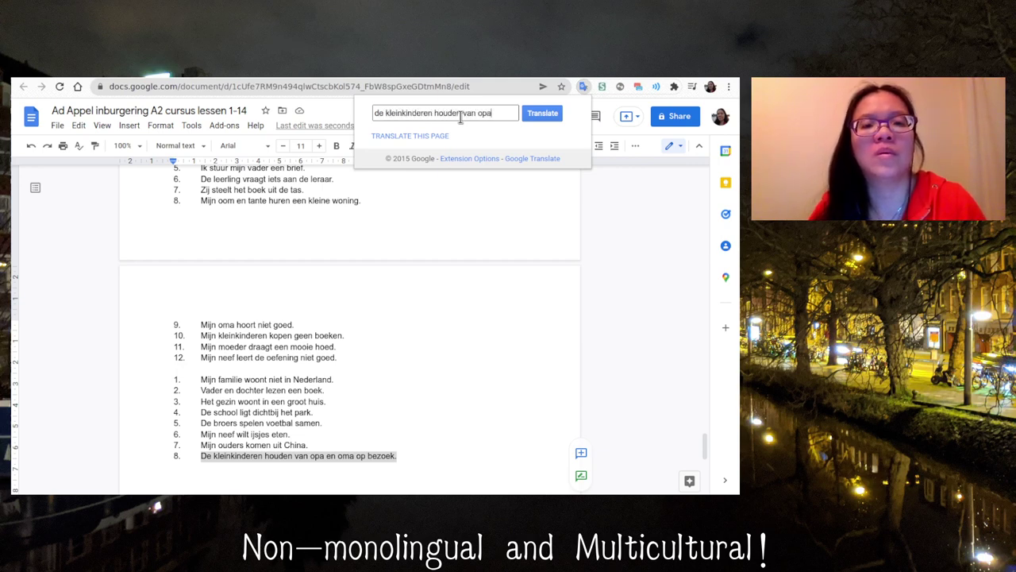
text(en oma)
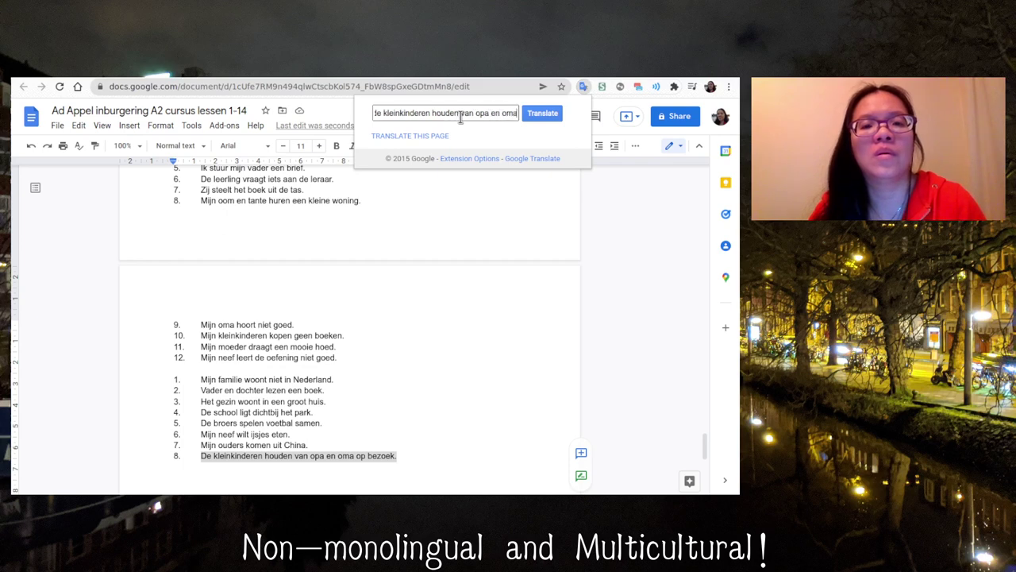
text( op be)
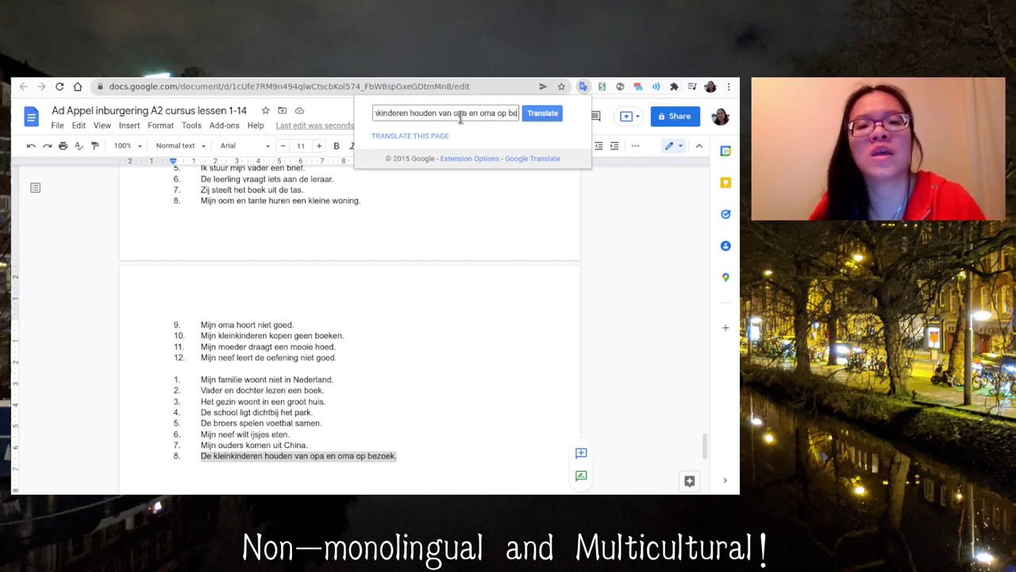
text(zoek)
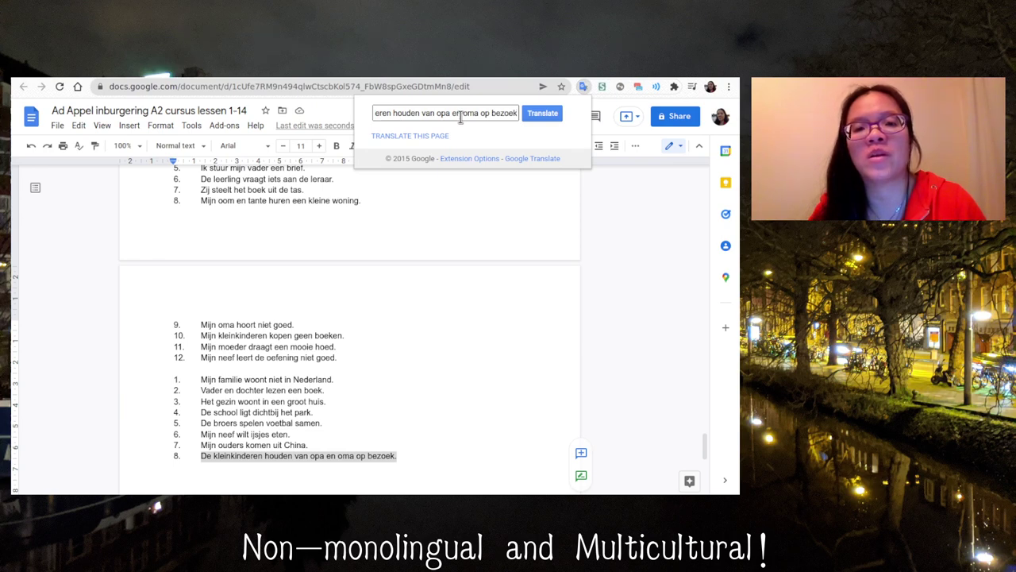
key(Return)
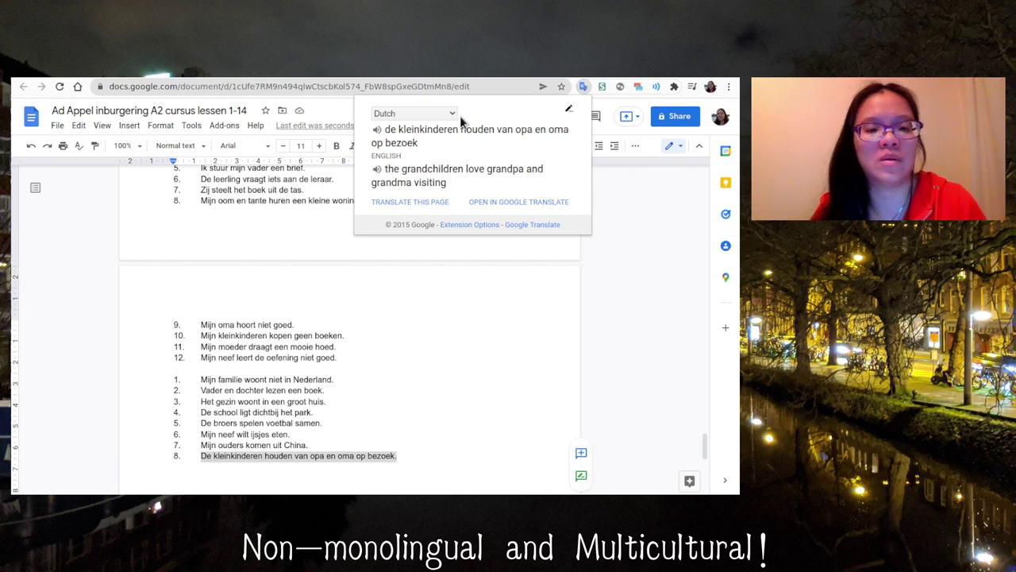
Step: Reorder the words of sentence 8 to read "De kleinkinderen houden van op bezoek opa en oma."
click(312, 458)
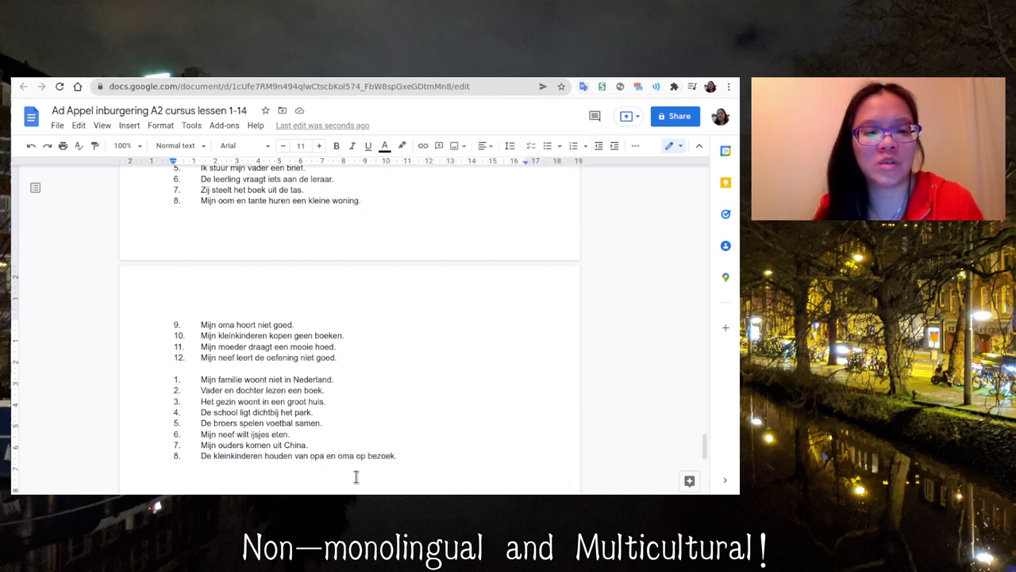
key(ctrl+shift+Right)
key(ctrl+shift+Right)
key(ctrl+shift+Right)
key(BackSpace)
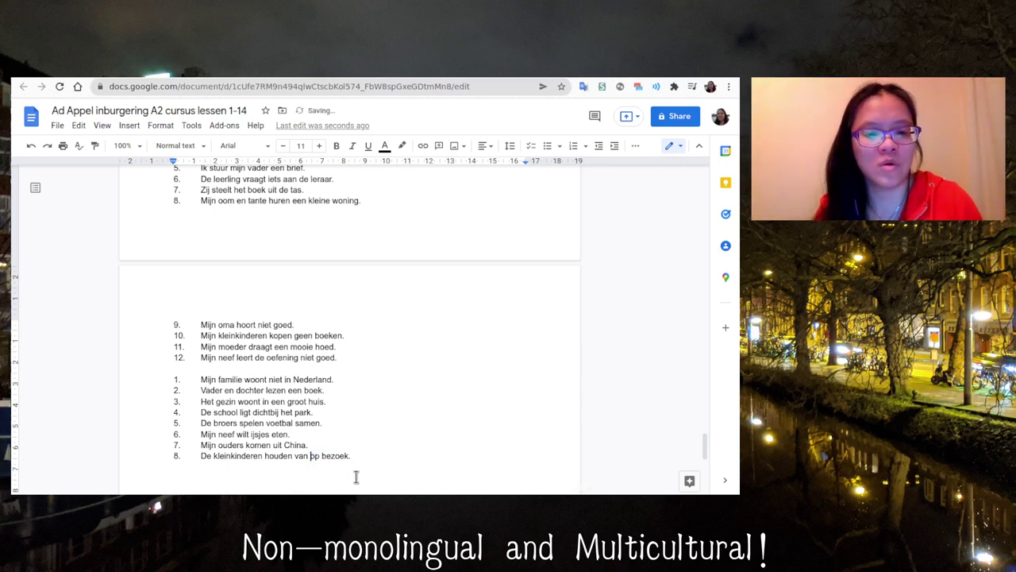
click(355, 477)
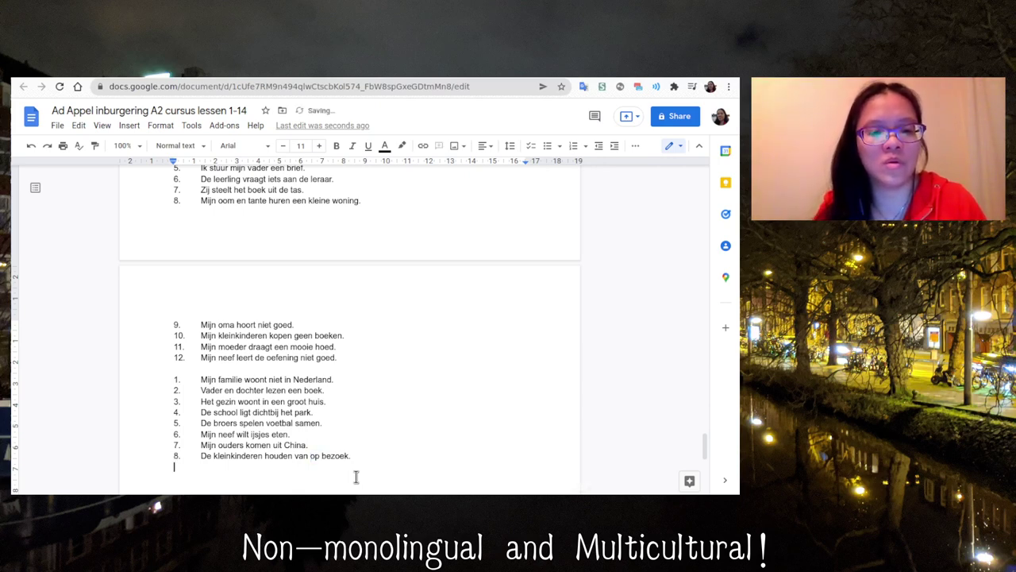
key(BackSpace)
key(BackSpace)
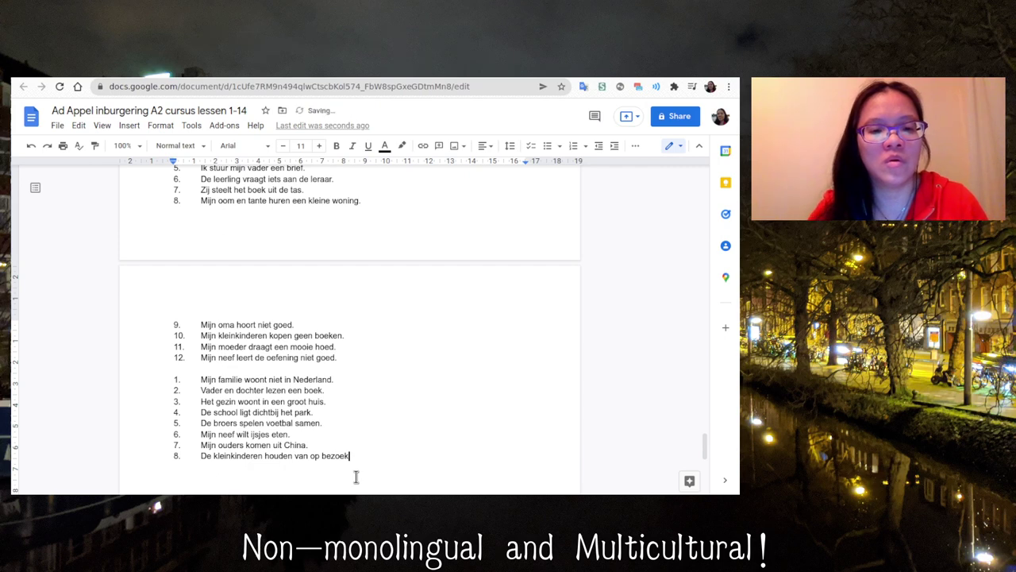
text(opa en )
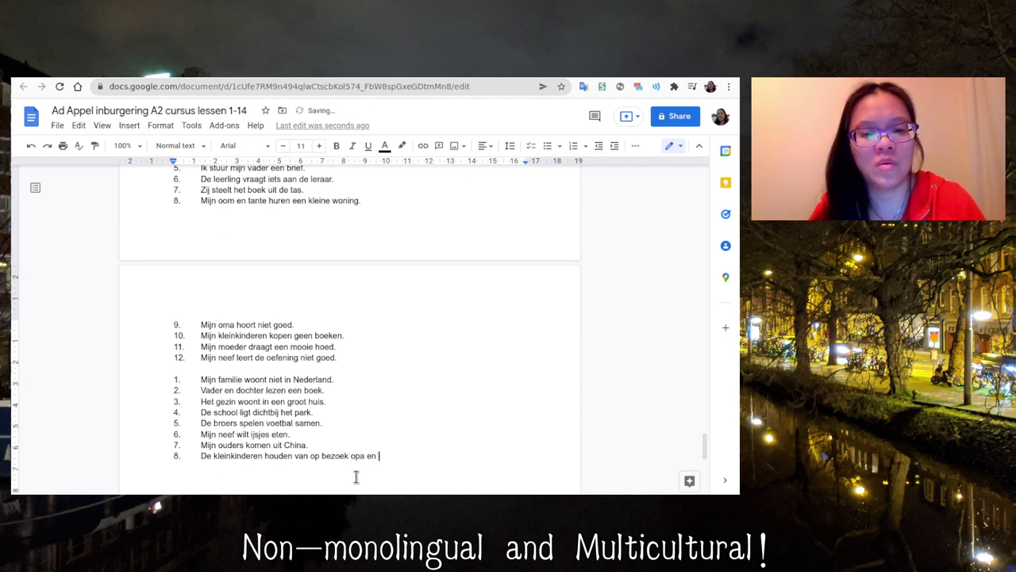
text(oma.)
Step: Copy the reworded sentence 8, "De kleinkinderen houden van op bezoek opa en oma.", into the translation extension and translate it into English
key(ctrl+shift+Left)
key(ctrl+shift+Left)
key(ctrl+shift+Left)
key(ctrl+shift+Left)
key(ctrl+shift+Left)
key(ctrl+shift+Left)
key(ctrl+shift+Left)
key(ctrl+shift+Left)
key(ctrl+shift+Left)
key(ctrl+c)
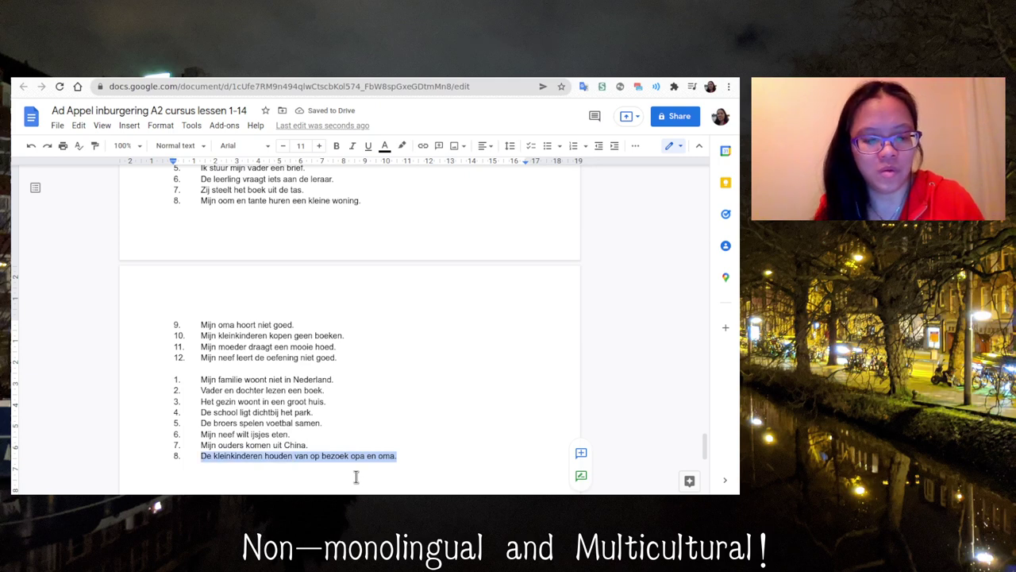
click(583, 88)
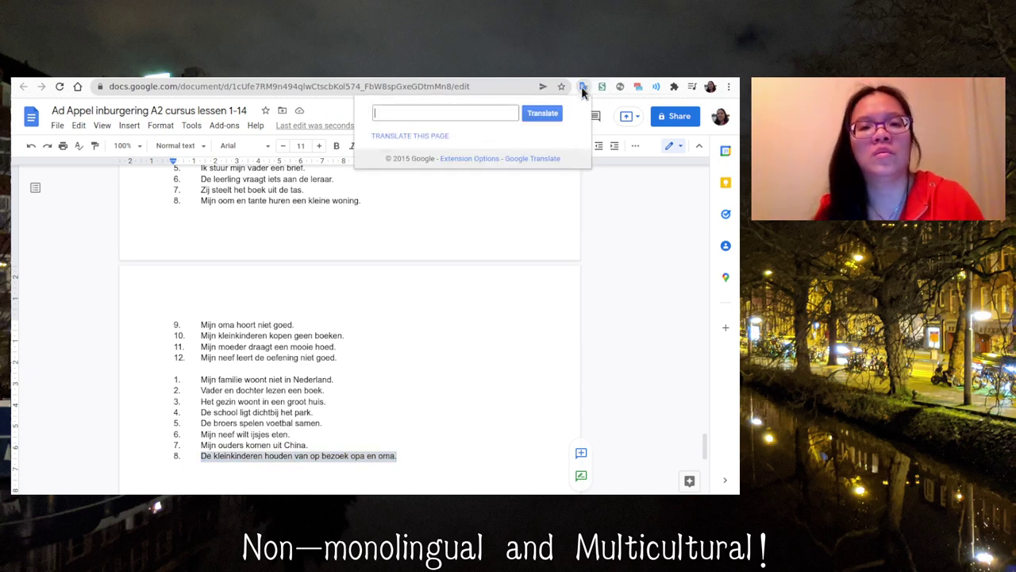
key(ctrl+v)
click(542, 113)
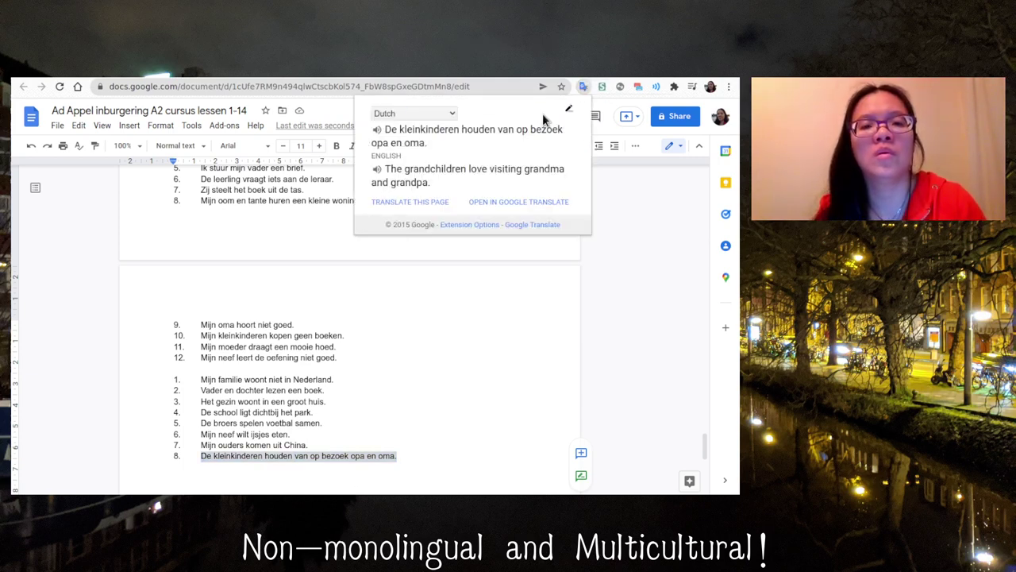
Step: Add sentence 9 below sentence 8 in the second numbered set: "Mijn moeder spreekt twee talen."
click(405, 454)
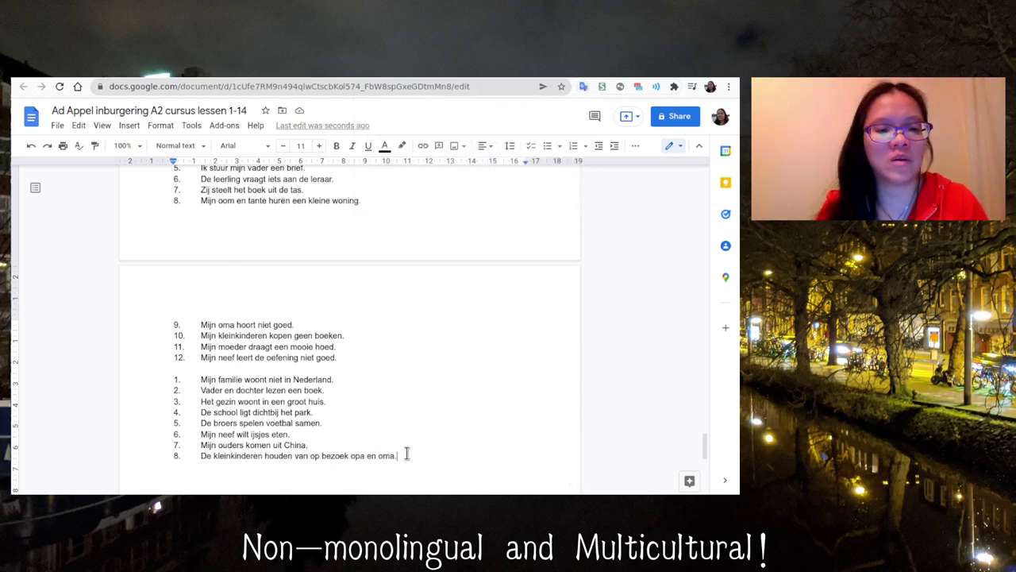
key(Return)
key(Return)
text(9. )
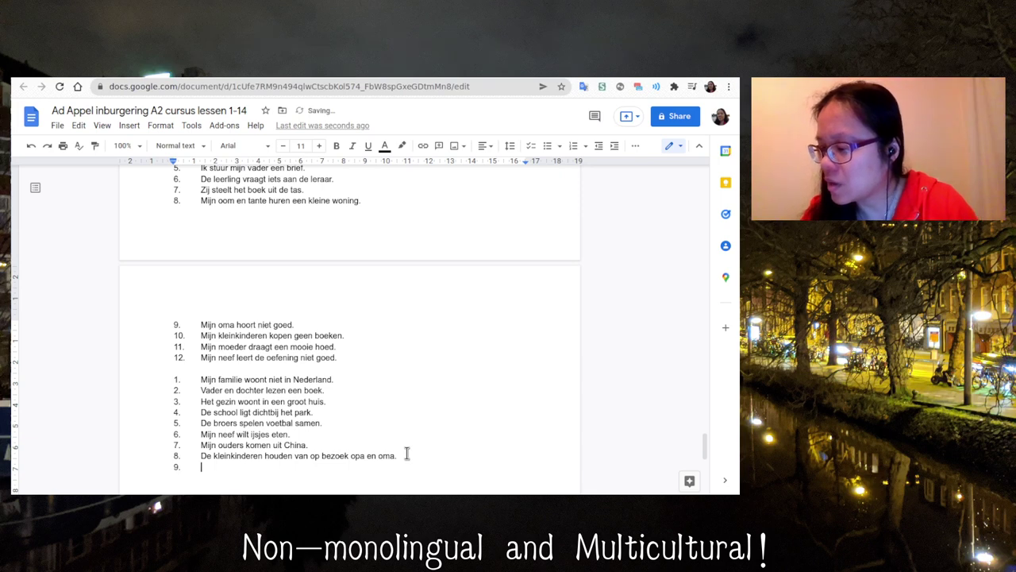
text(Mijn )
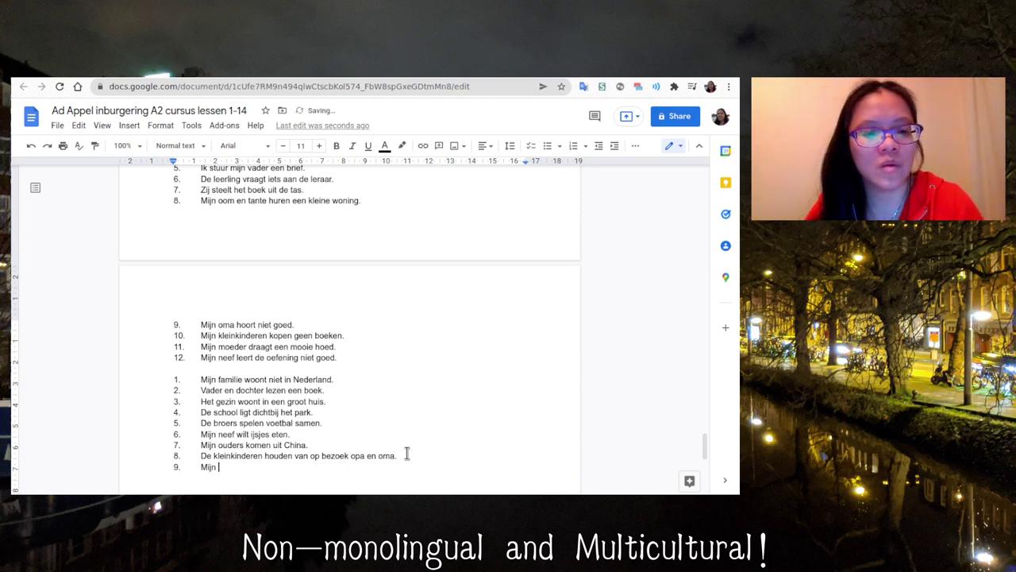
text(moeder)
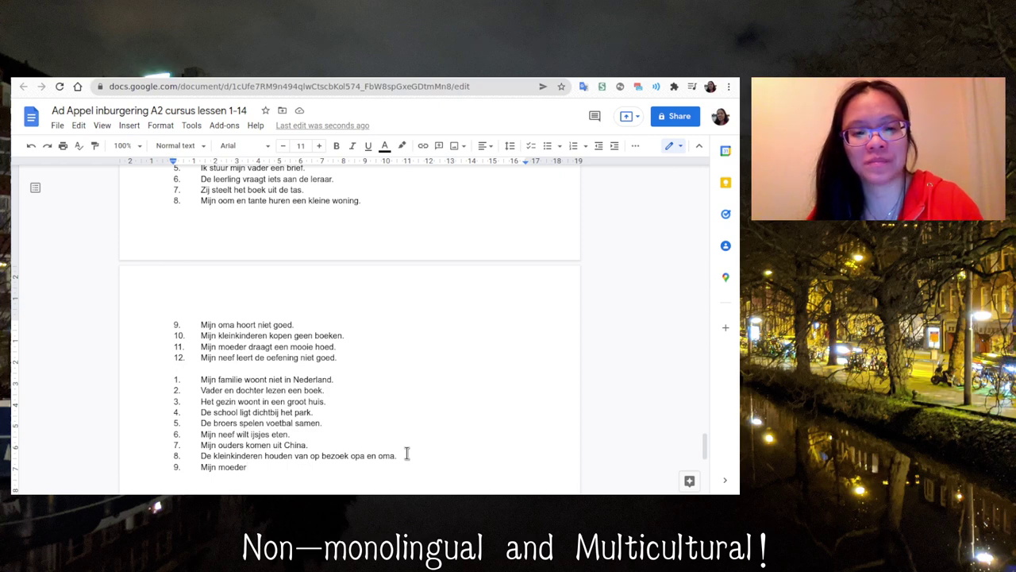
text(spr)
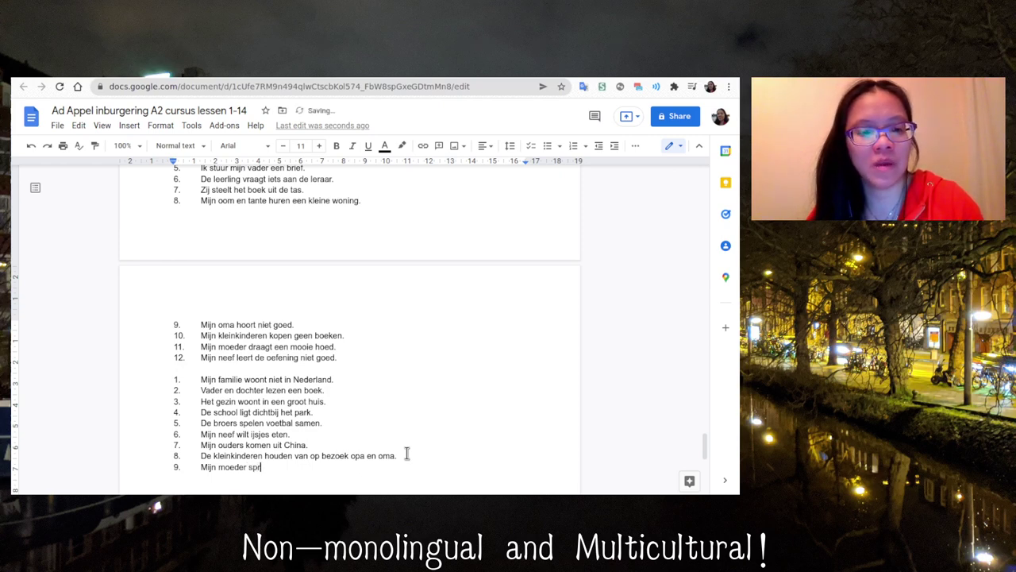
text(eekt twee)
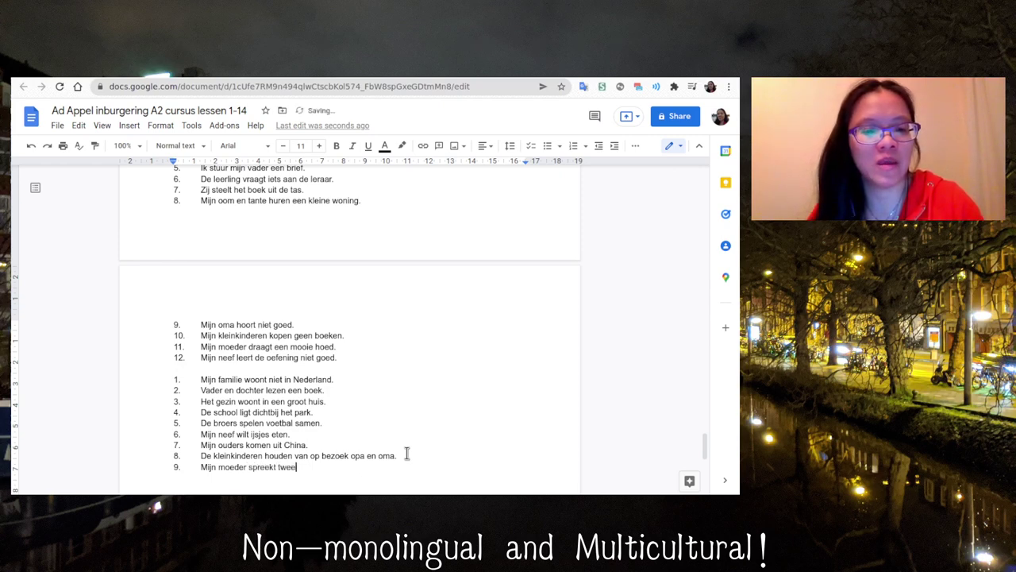
text( talen)
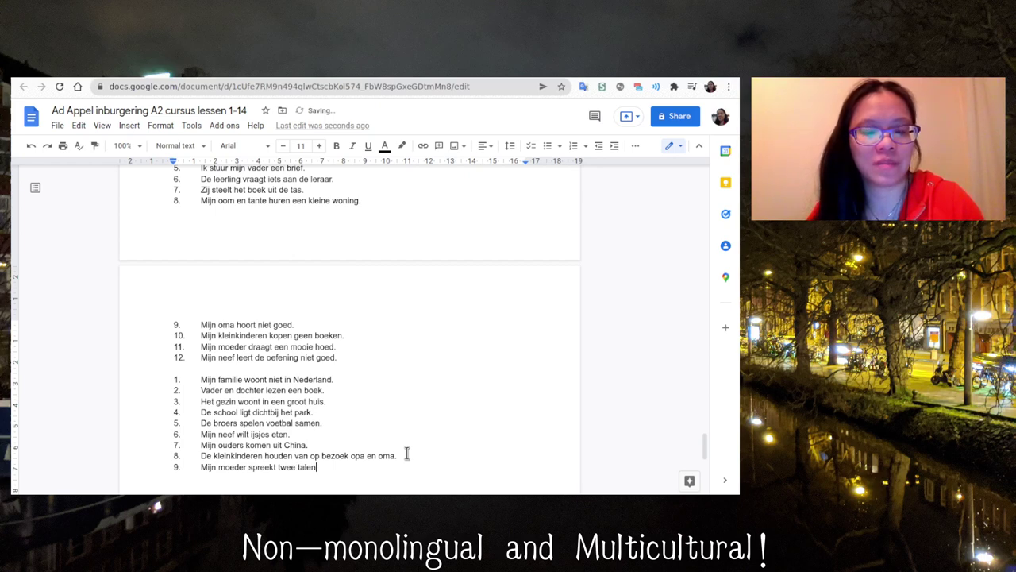
text(.)
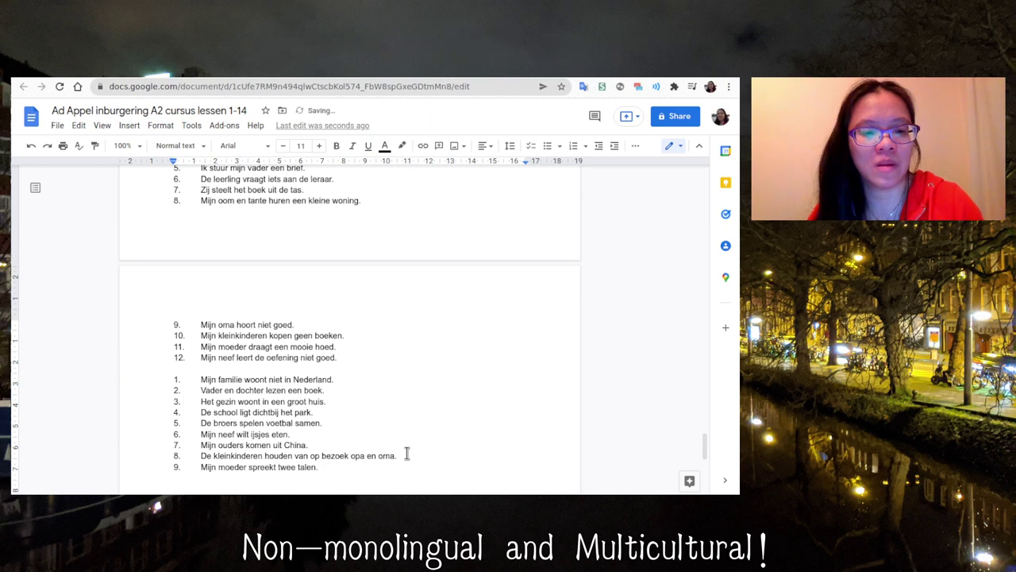
Step: Add sentence 10 to the numbered set: "Mijn oom heeft drie kinderen."
key(Return)
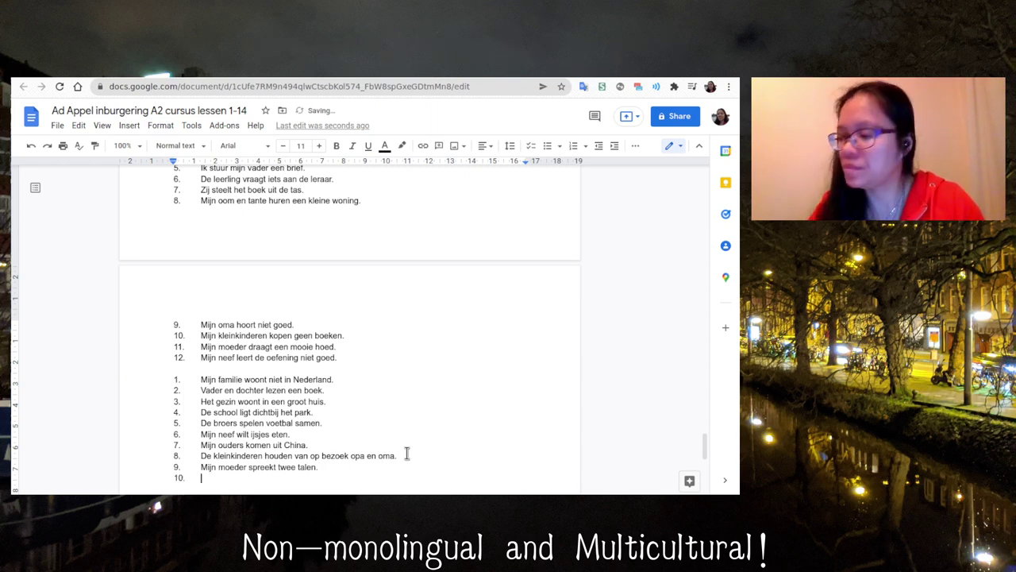
text(Mijn oom)
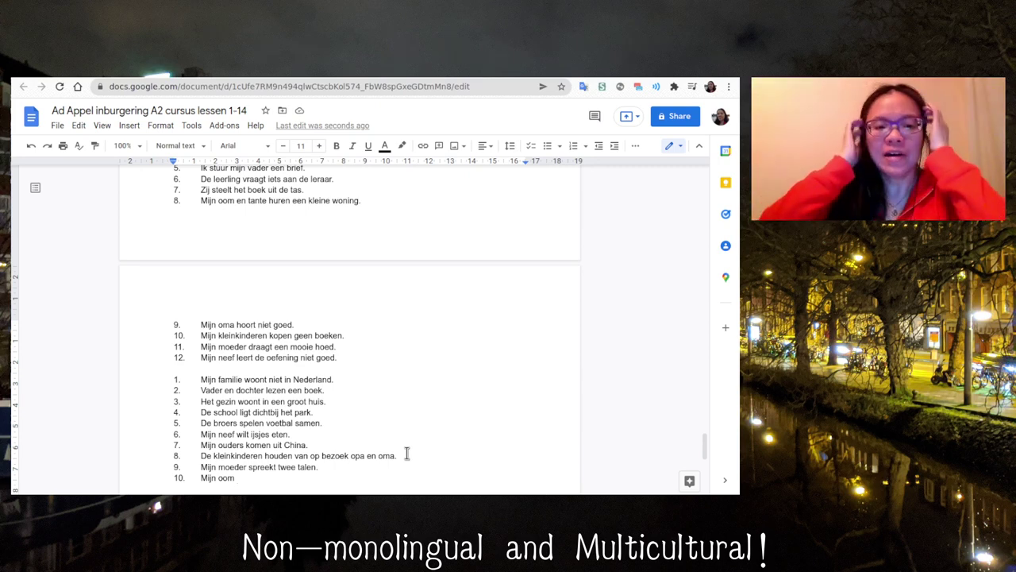
text(heeft )
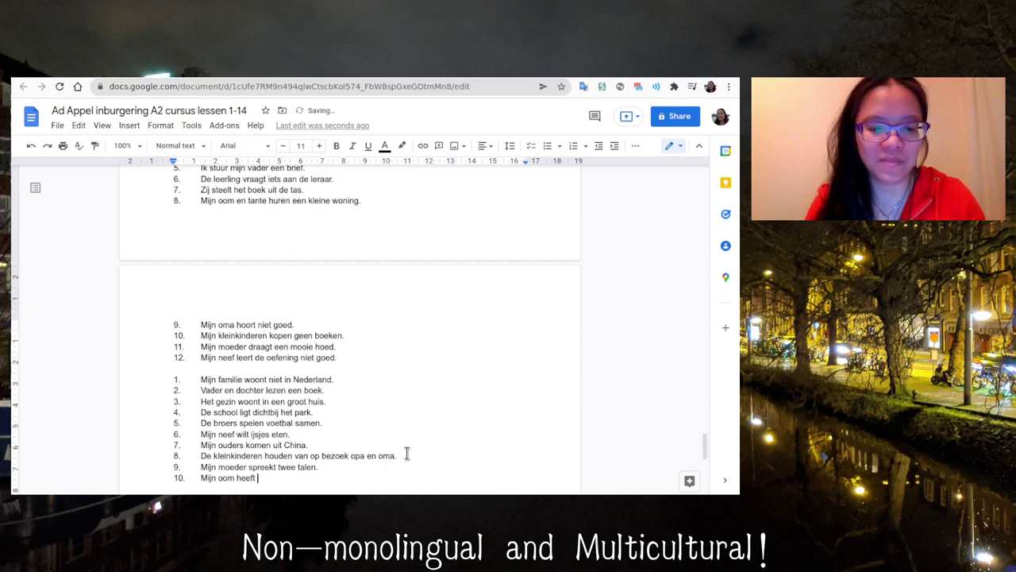
text(d)
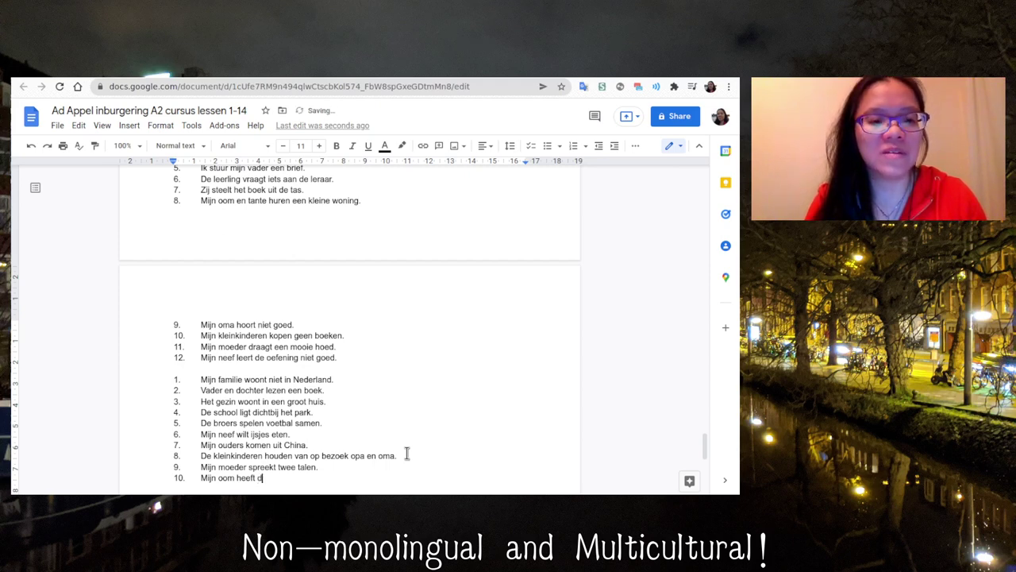
text(rie kindere)
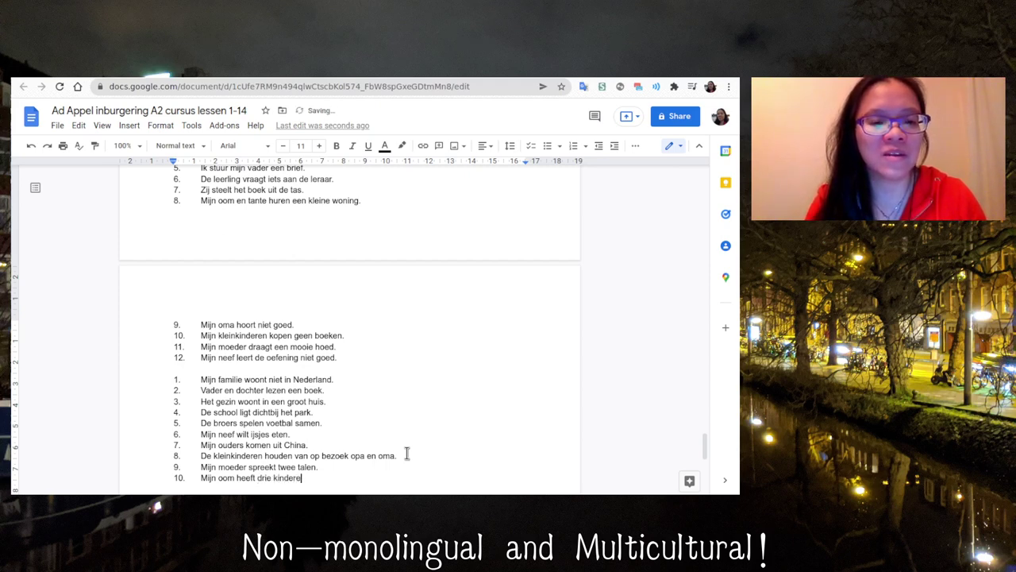
text(n.)
Step: Add sentence 11 to the numbered set: "Ik vind patat en pannenkoeken lekker."
key(Return)
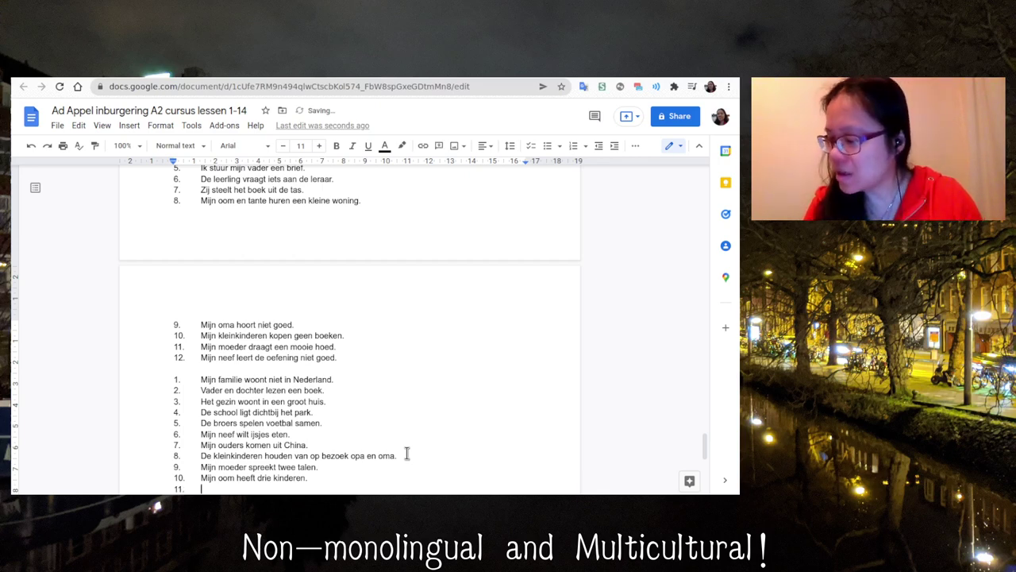
text(Ik)
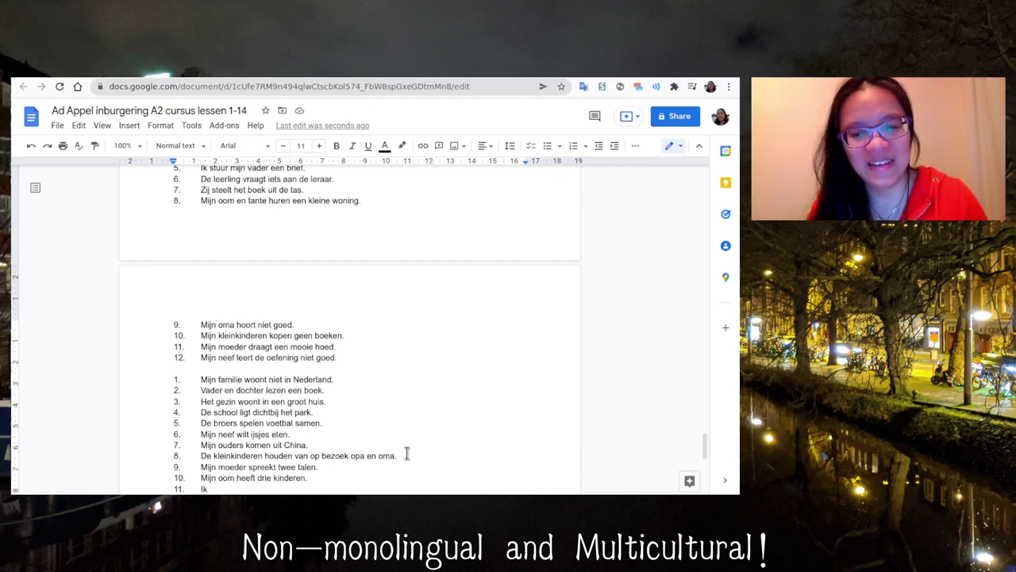
text(vind)
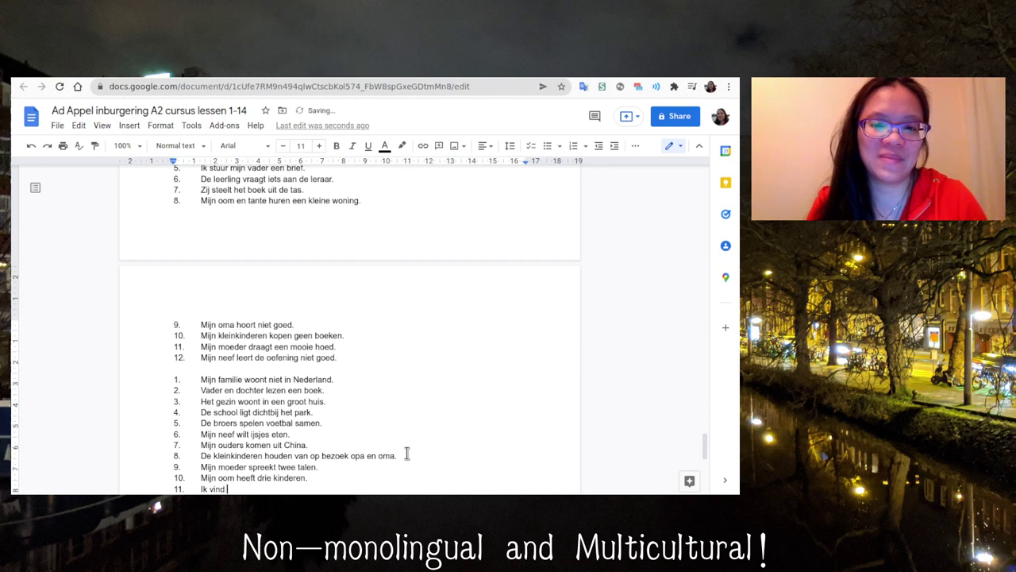
text( pata)
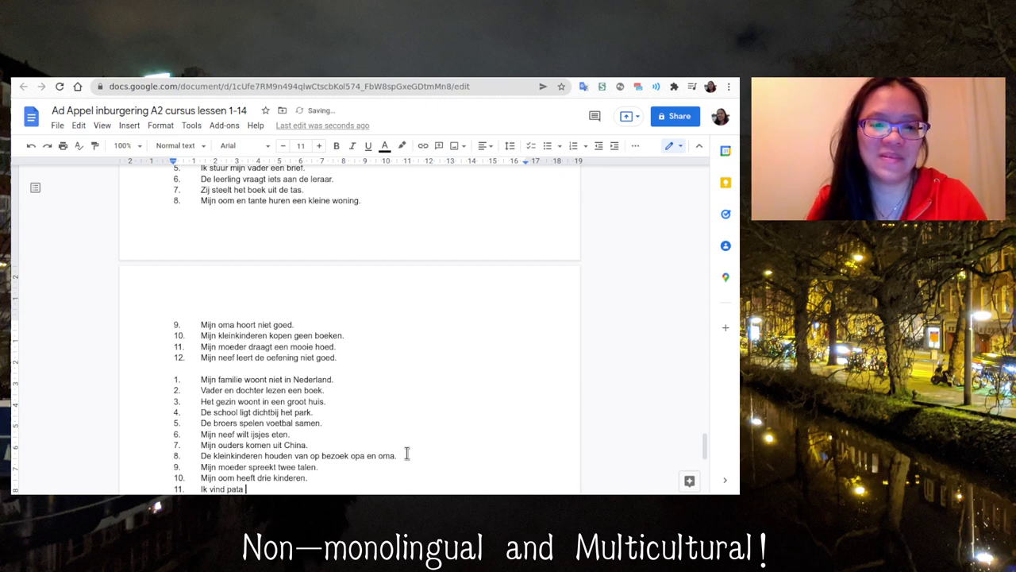
key(BackSpace)
text(t en )
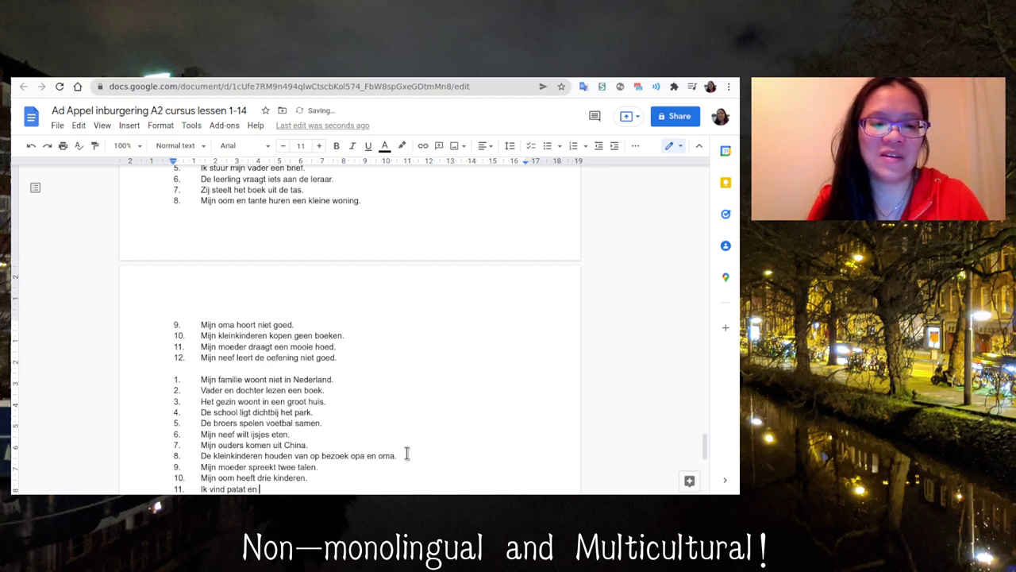
text(pannen)
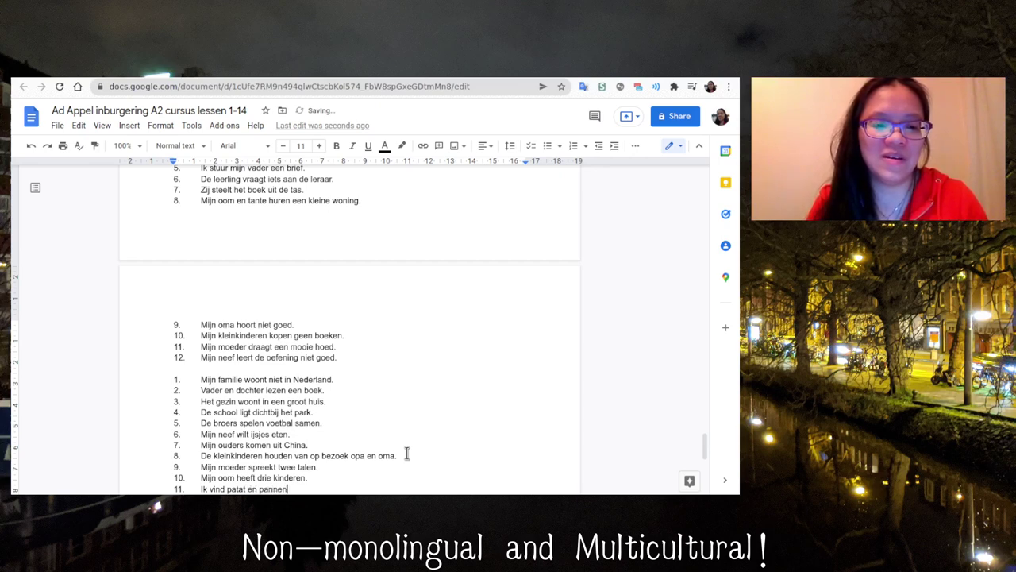
text(koeke)
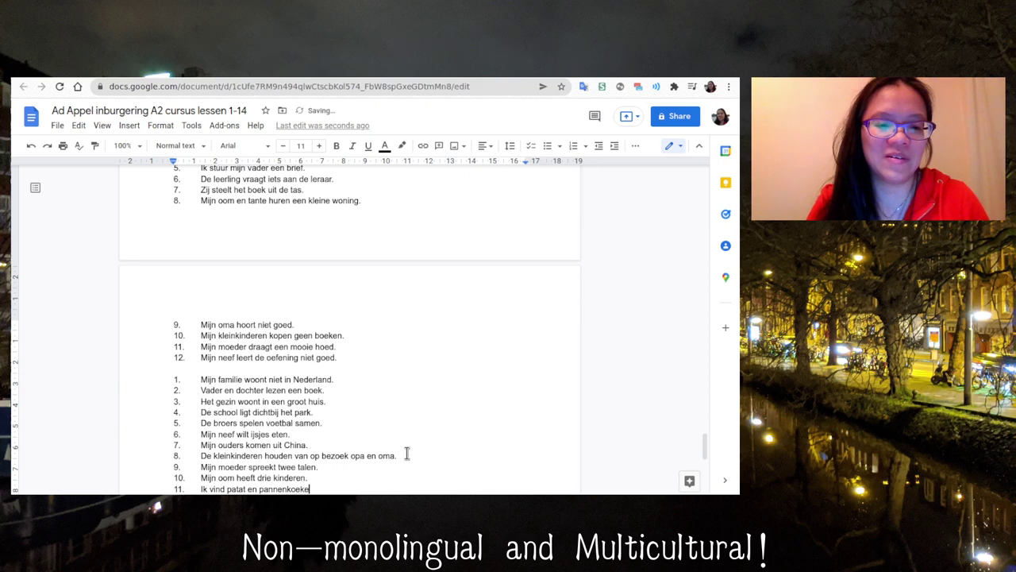
text(n lekker.)
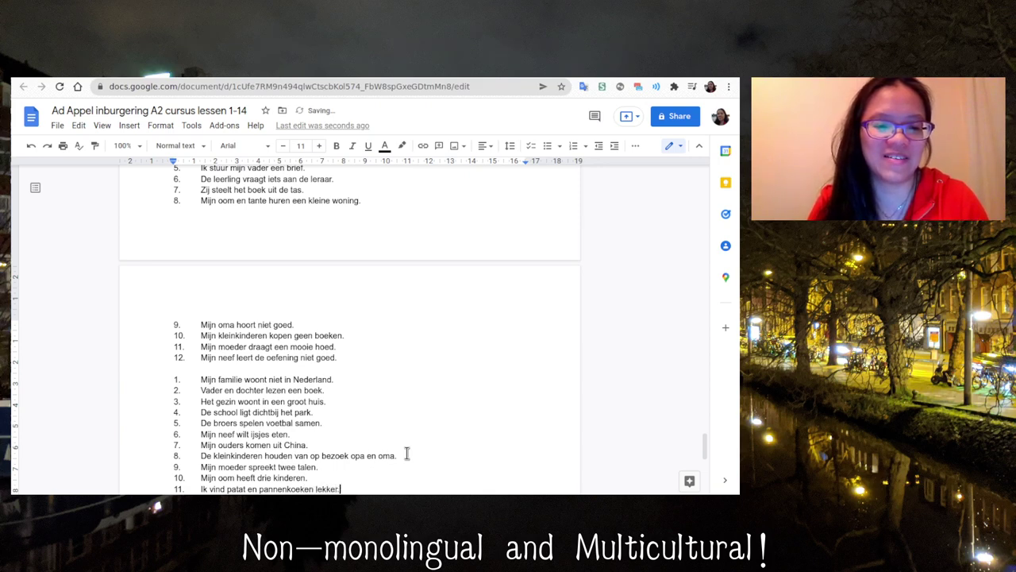
Step: Add sentence 12, "De lerares staan voor de klas.", and end the numbered list with a blank unnumbered line
key(Return)
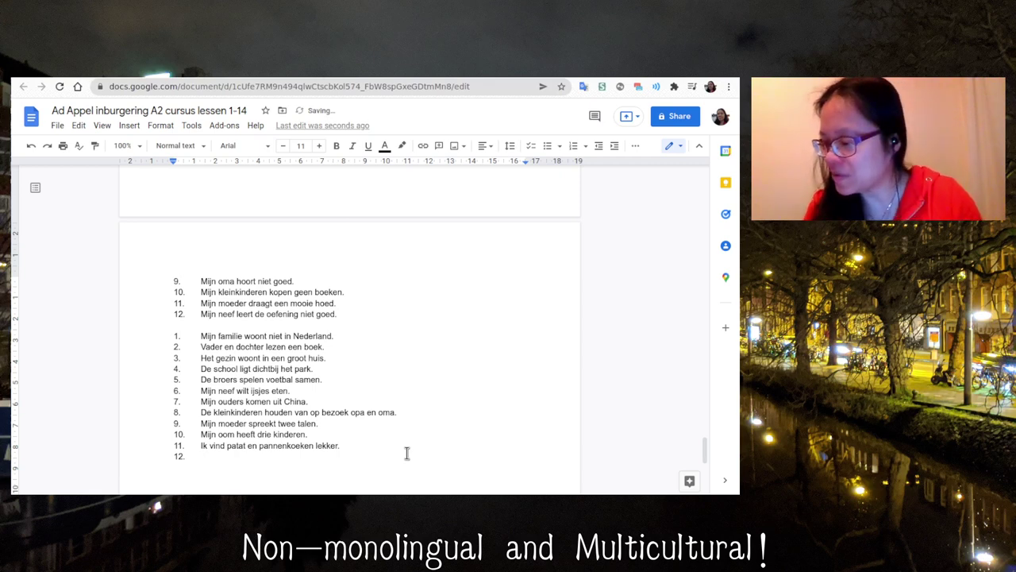
text(De lerares)
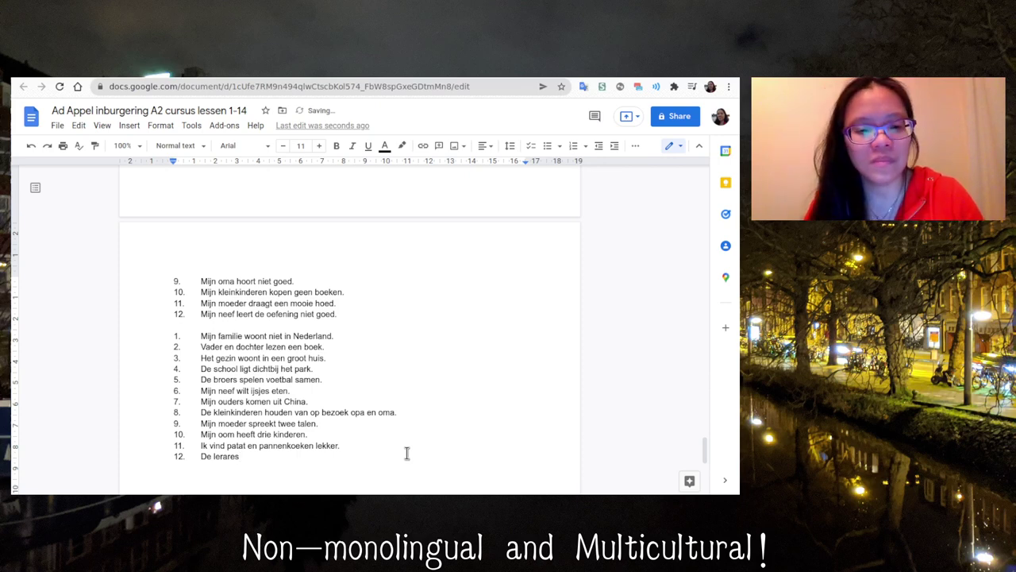
text( staan voor )
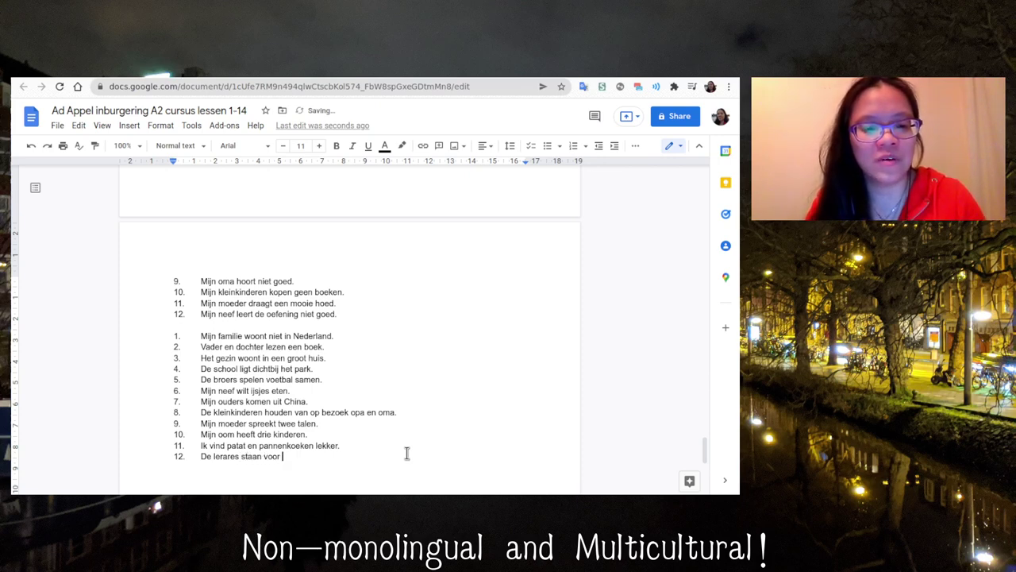
text(de klas.)
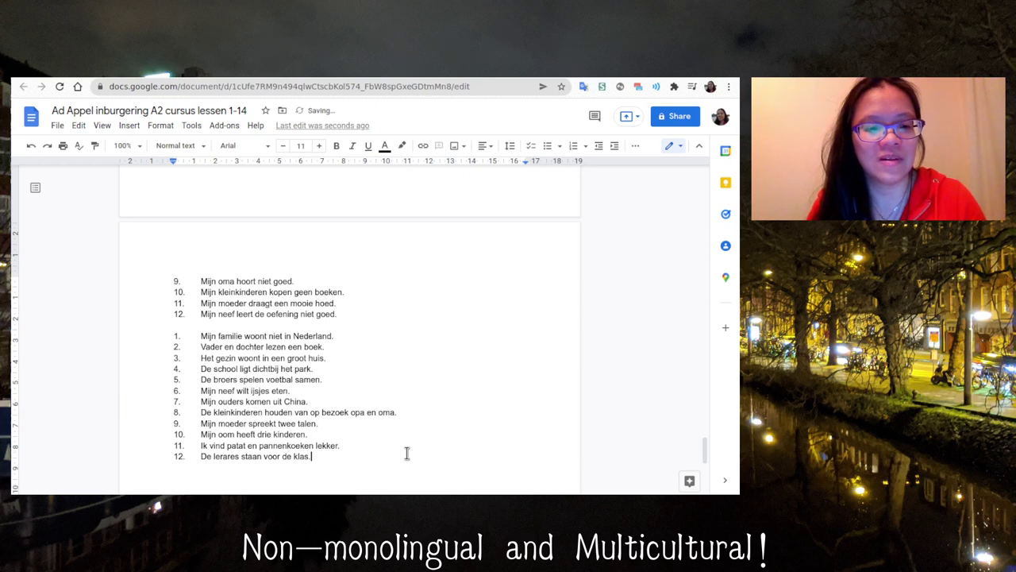
key(Return)
key(Return)
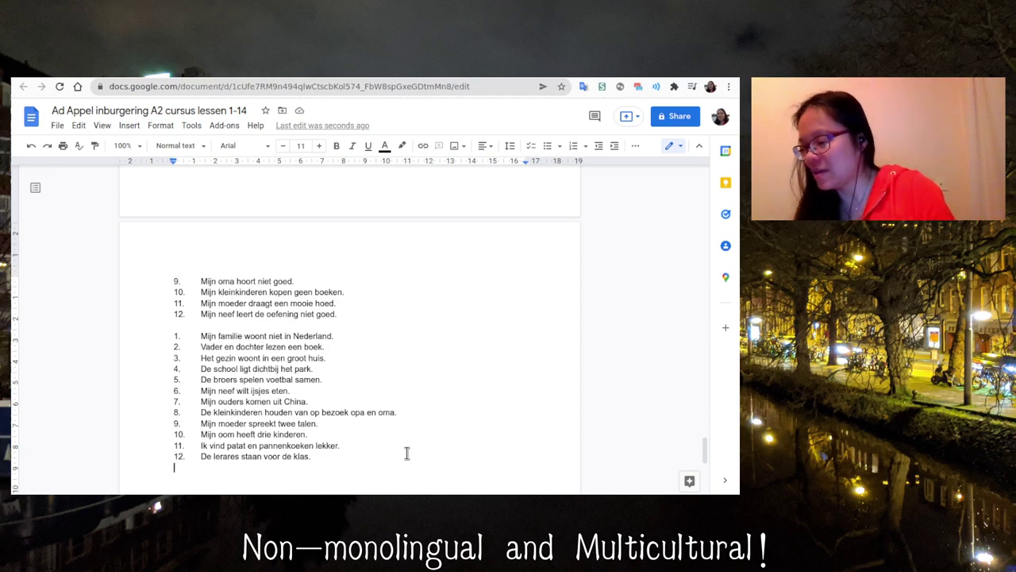
Step: Switch to the inburgeringa2.nl audio page, resume the Grammatica Les 3 recording and pause it at about 7:40
key(ctrl+Tab)
key(ctrl+Tab)
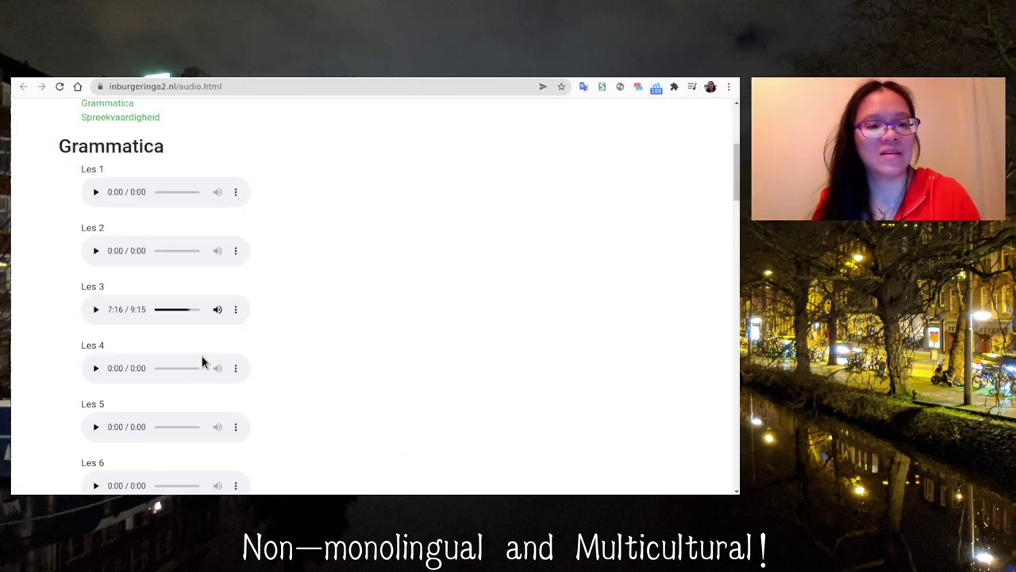
click(96, 310)
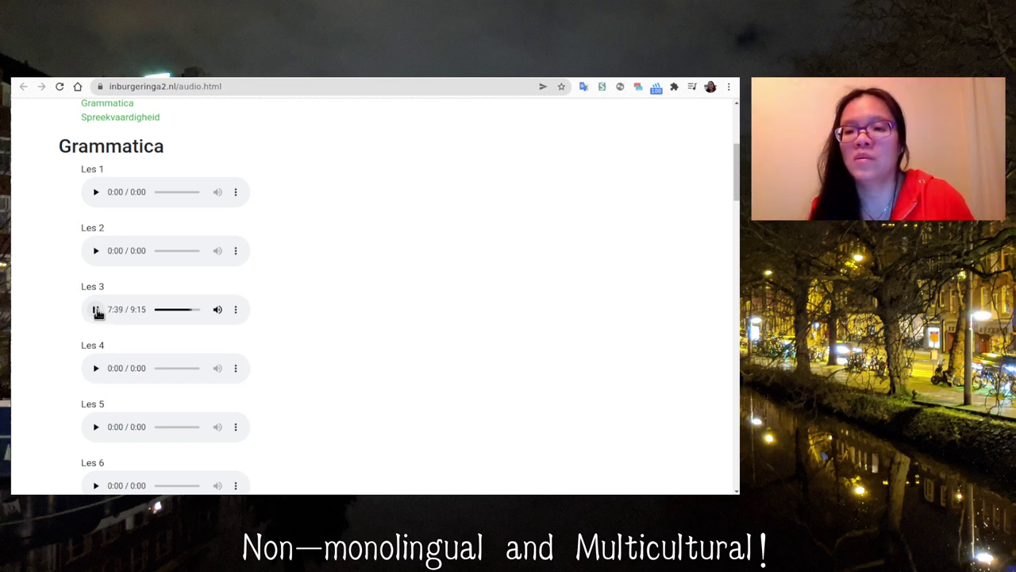
click(96, 309)
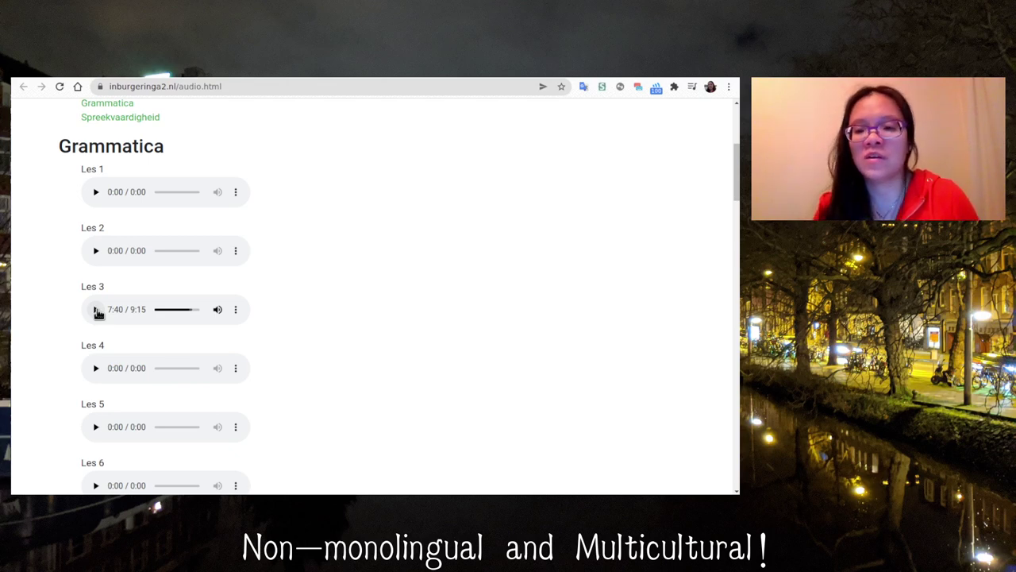